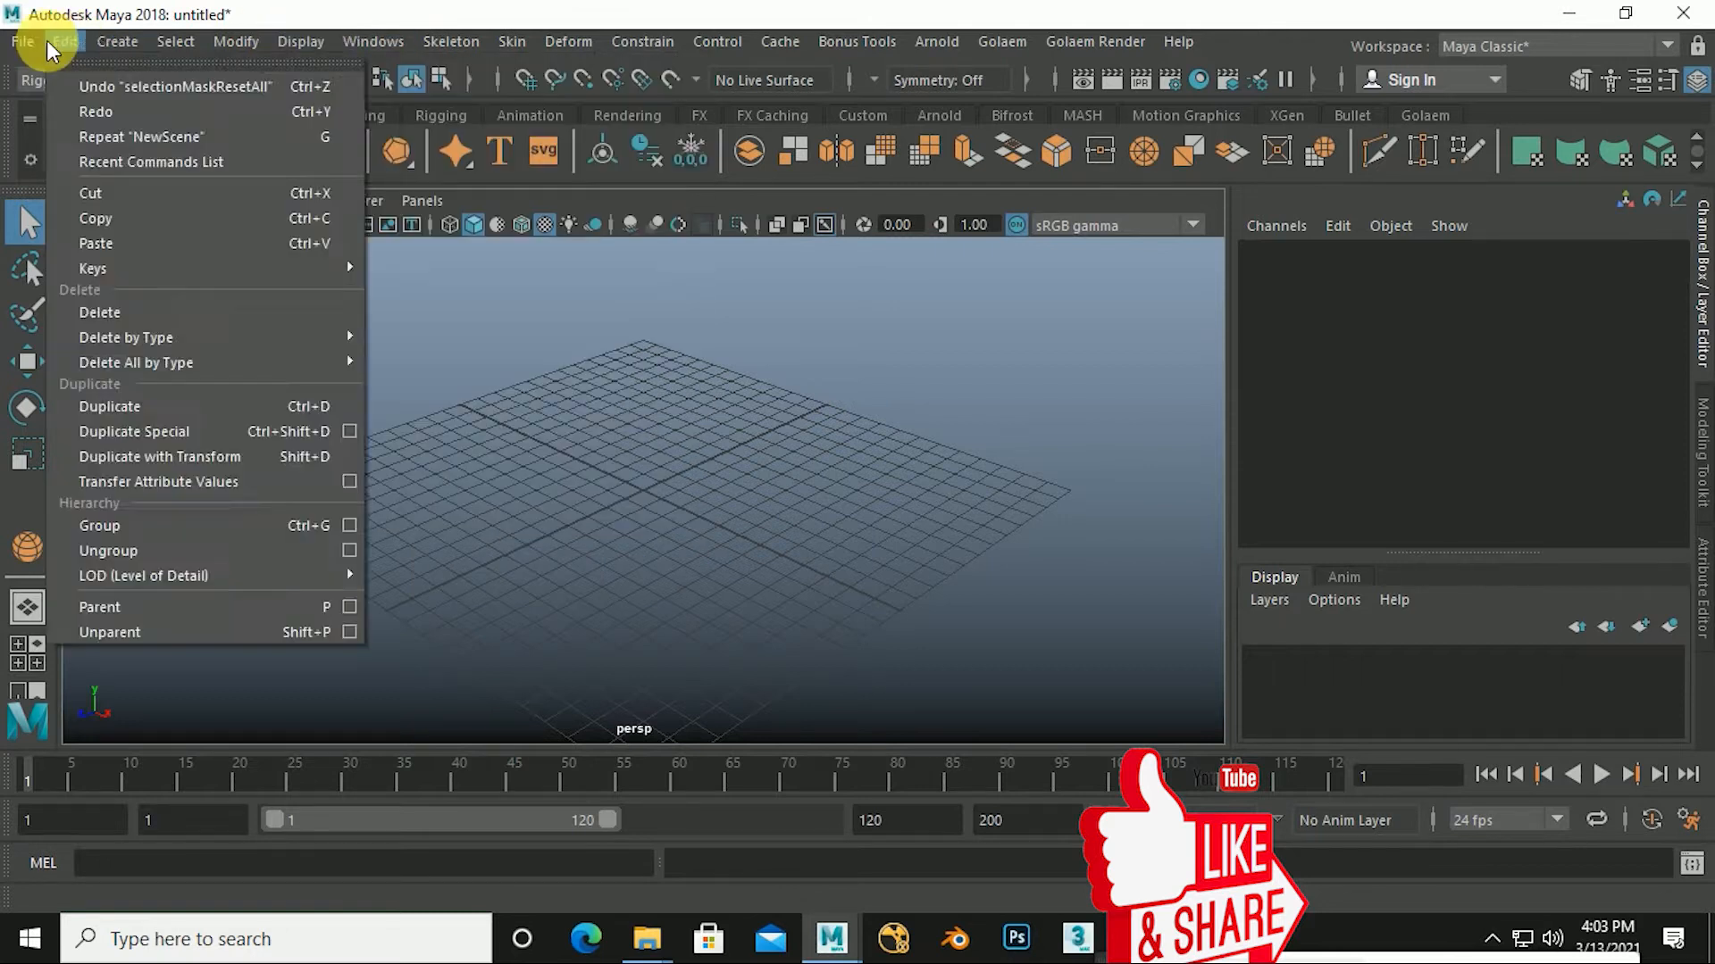
# Switch the menu set to Modeling.
pyautogui.click(28, 40)
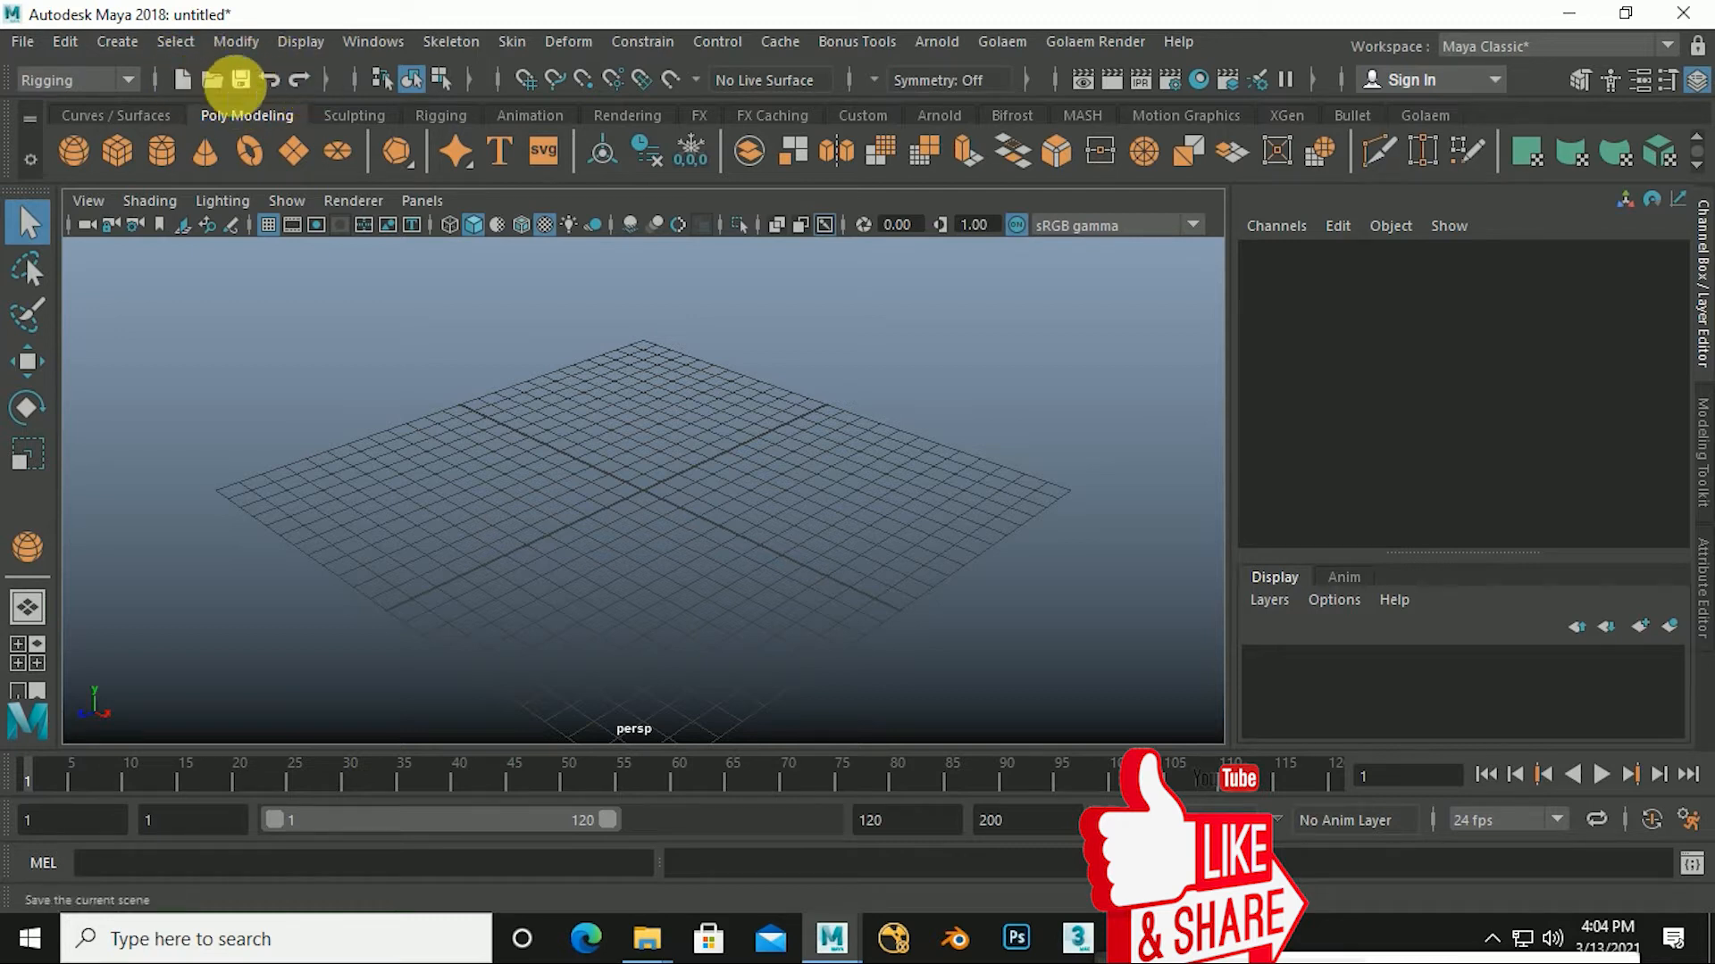
pyautogui.click(129, 80)
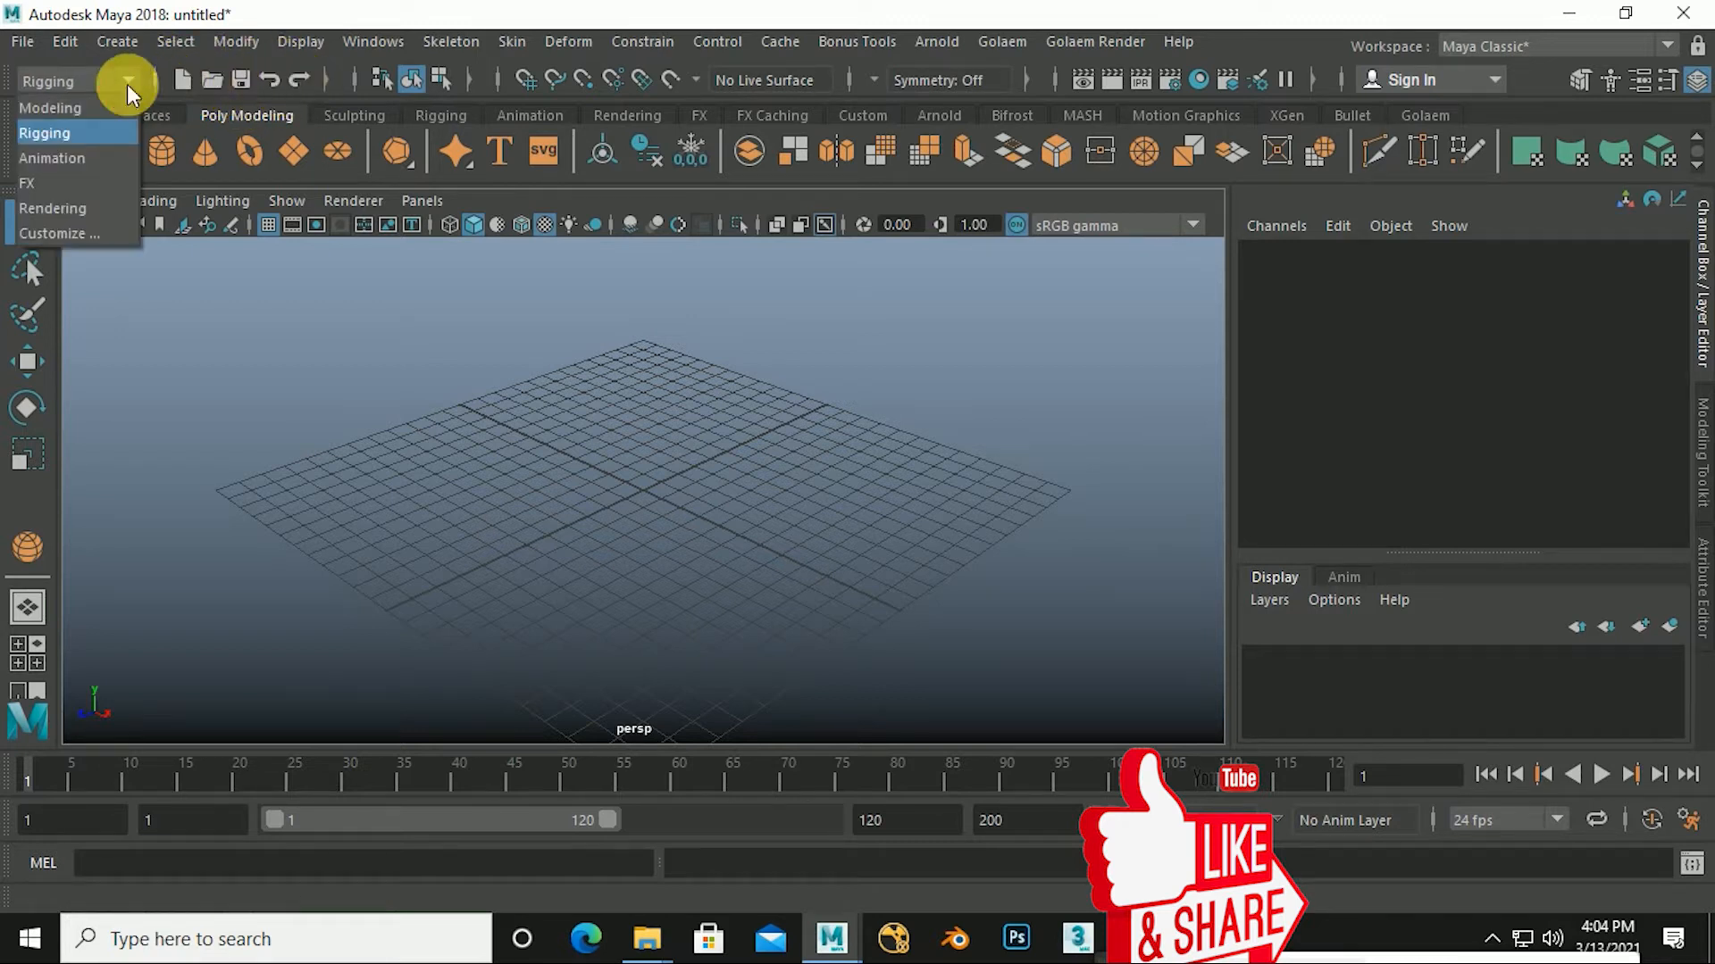
pyautogui.click(54, 109)
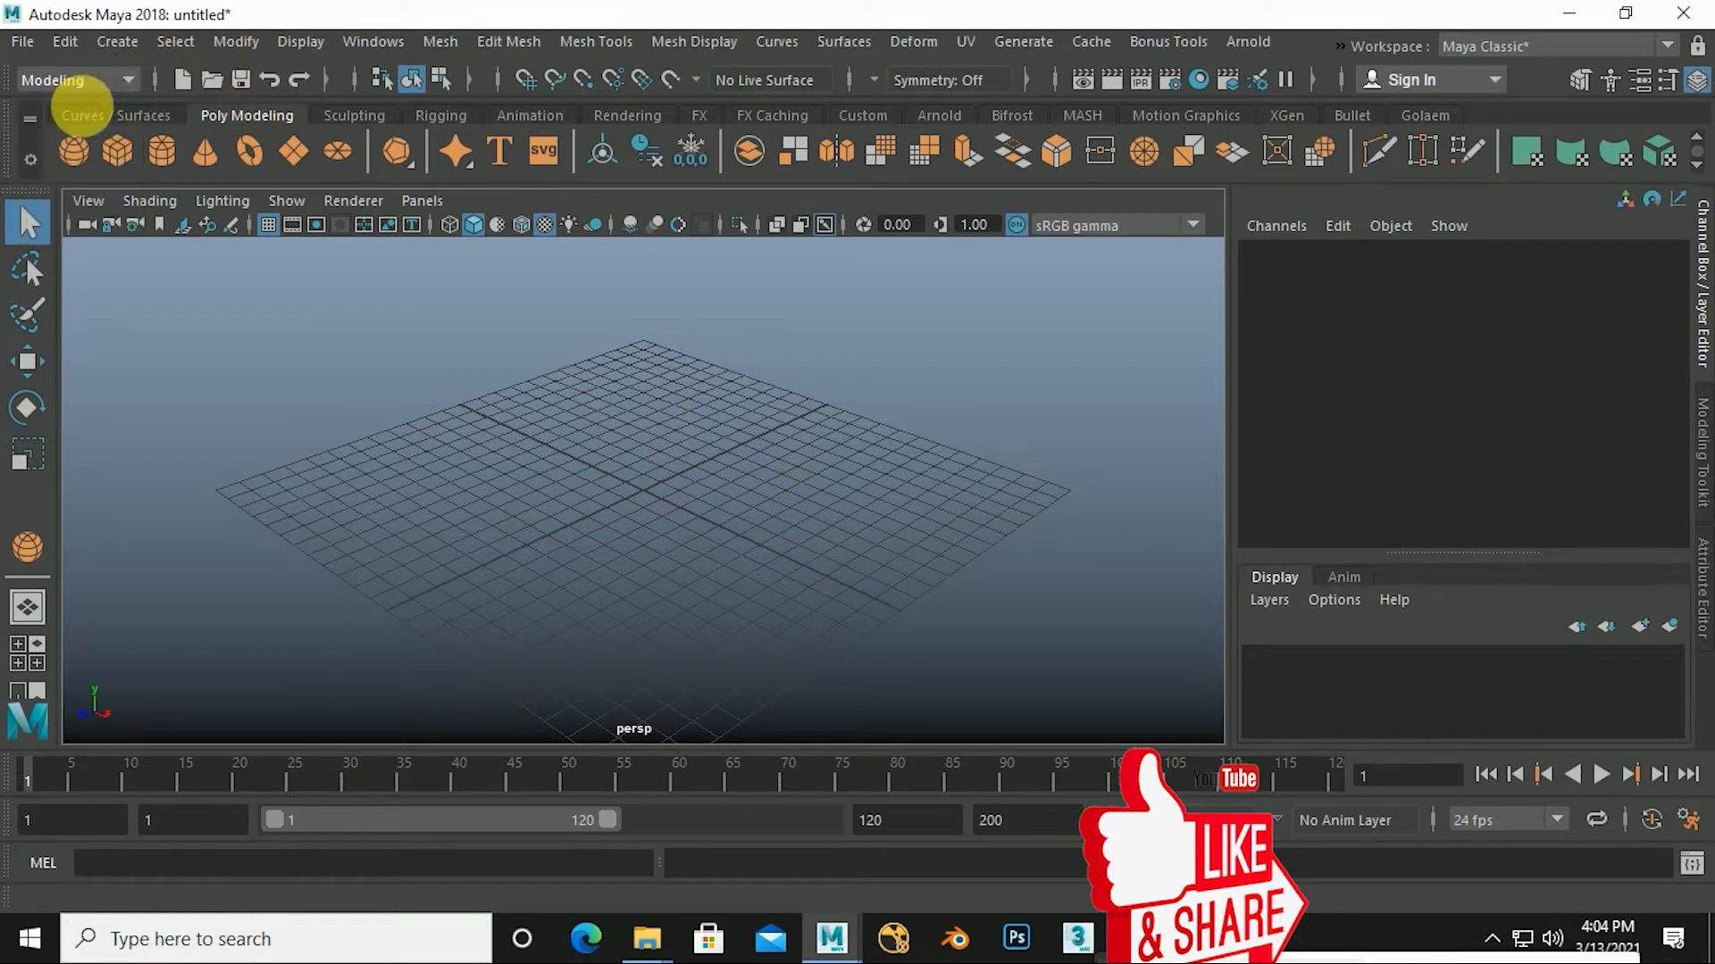
pyautogui.click(130, 82)
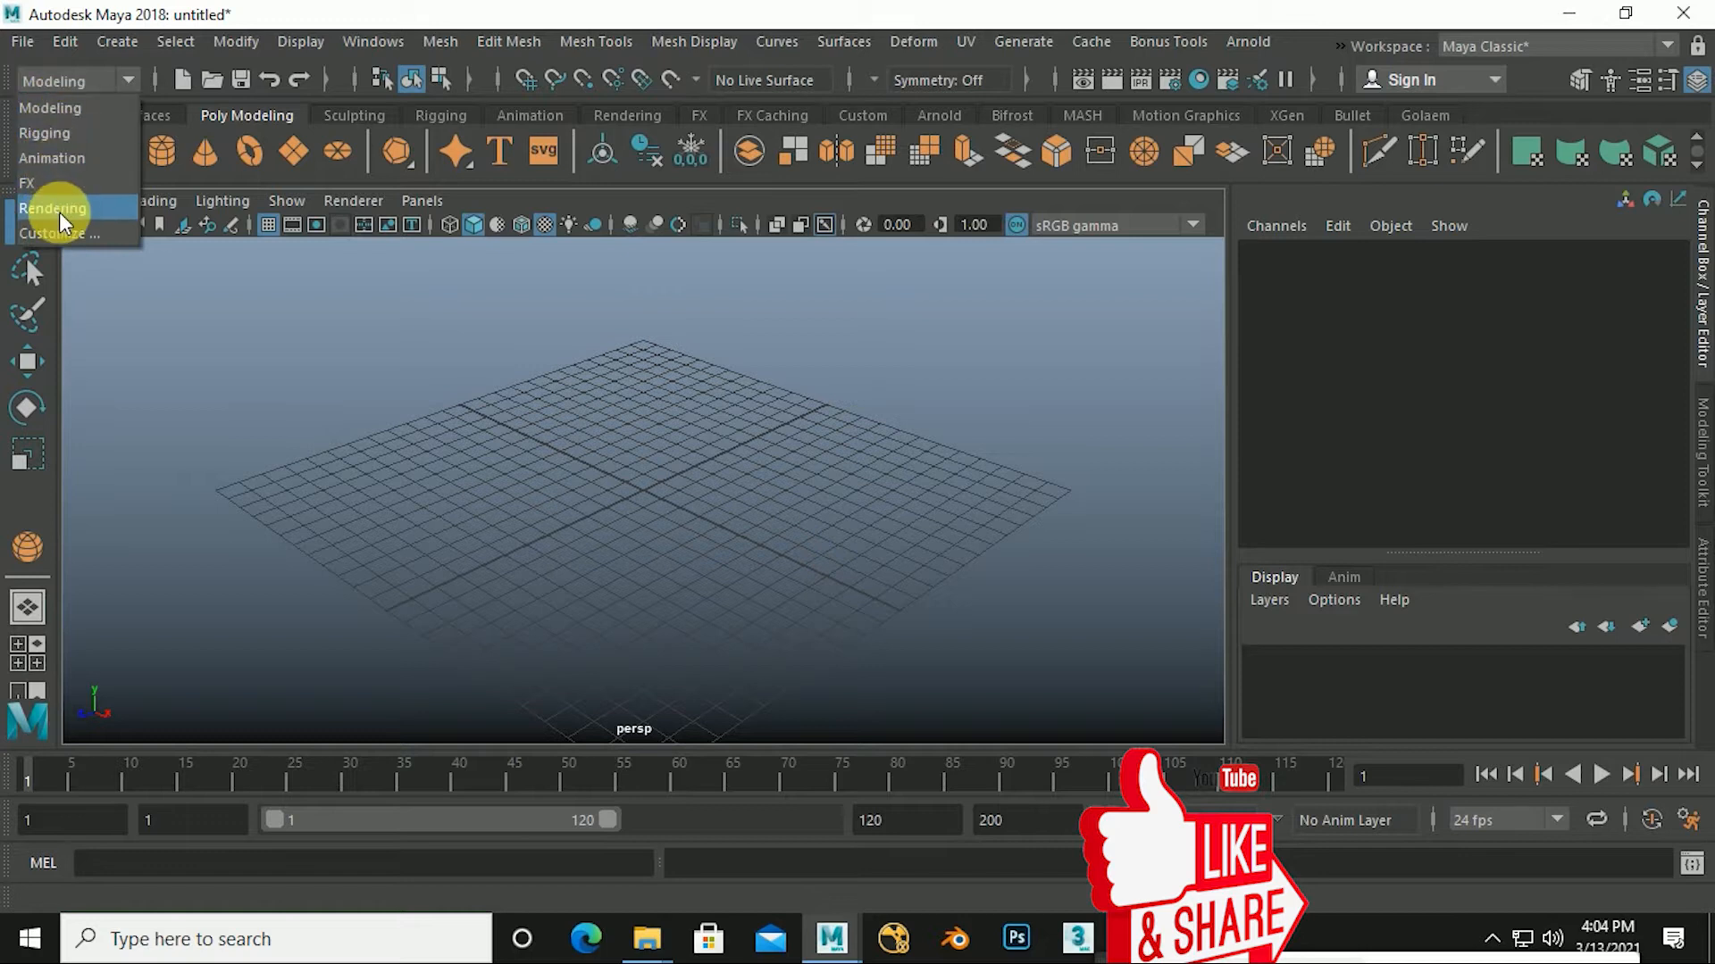
pyautogui.click(61, 109)
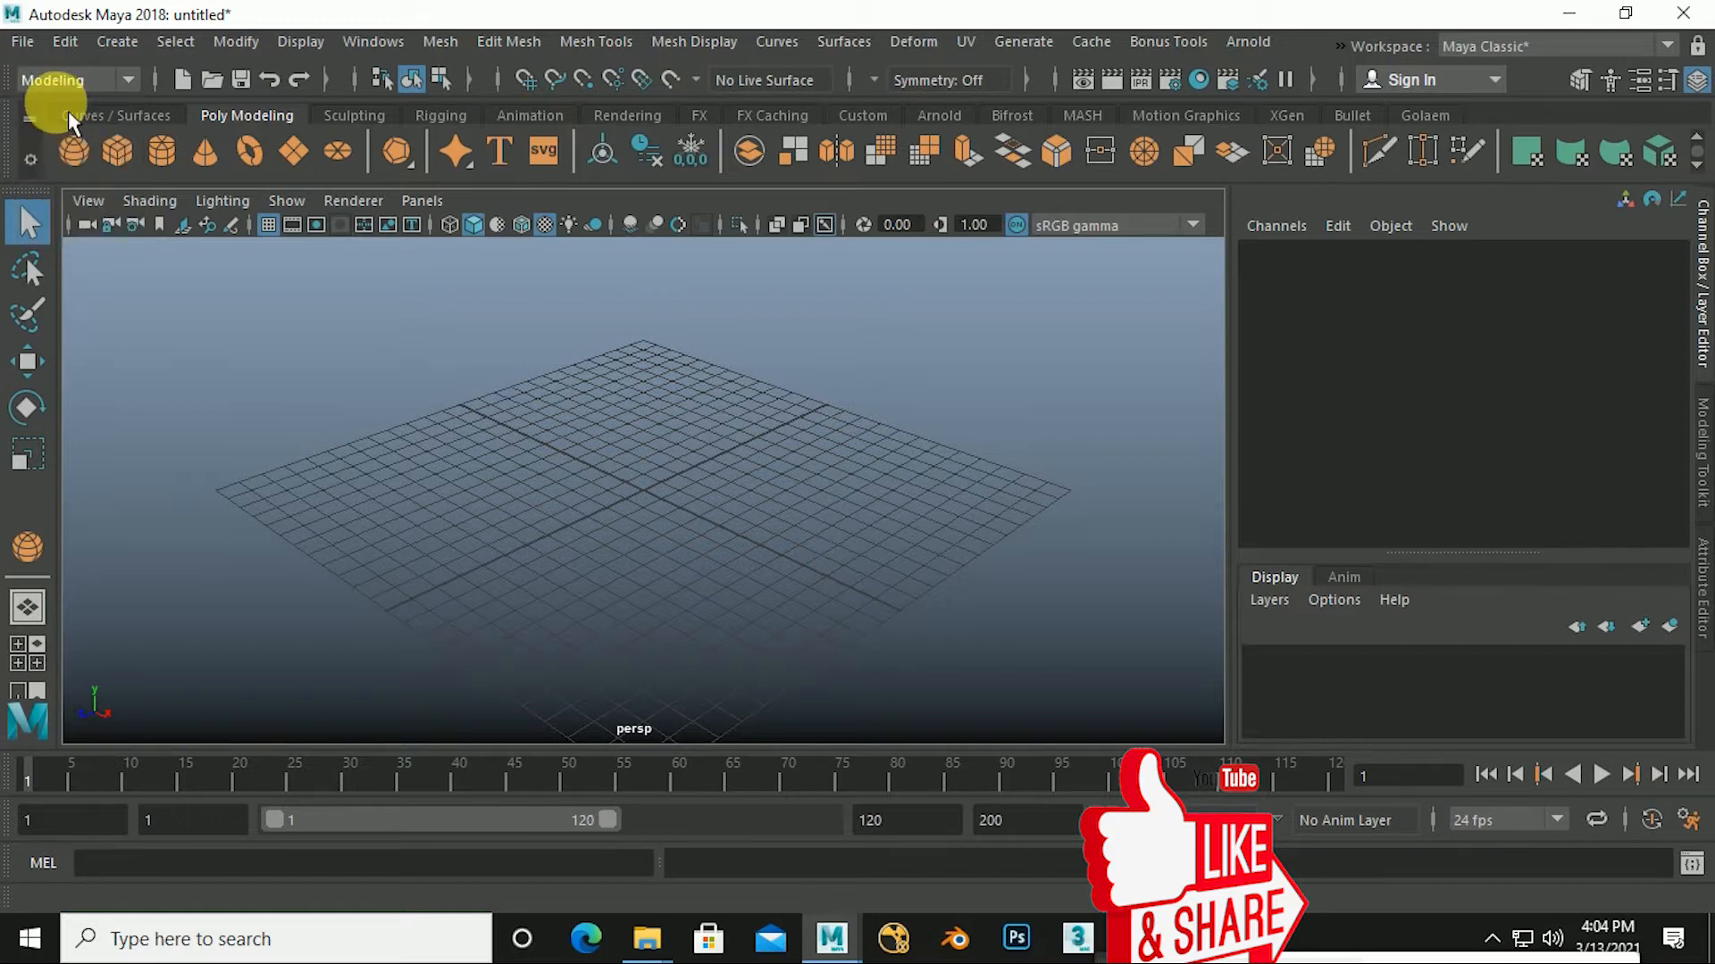
# Look through the Rigging, Animation, FX and Rendering menu sets one after another, and return to the Modeling menu set.
pyautogui.click(128, 80)
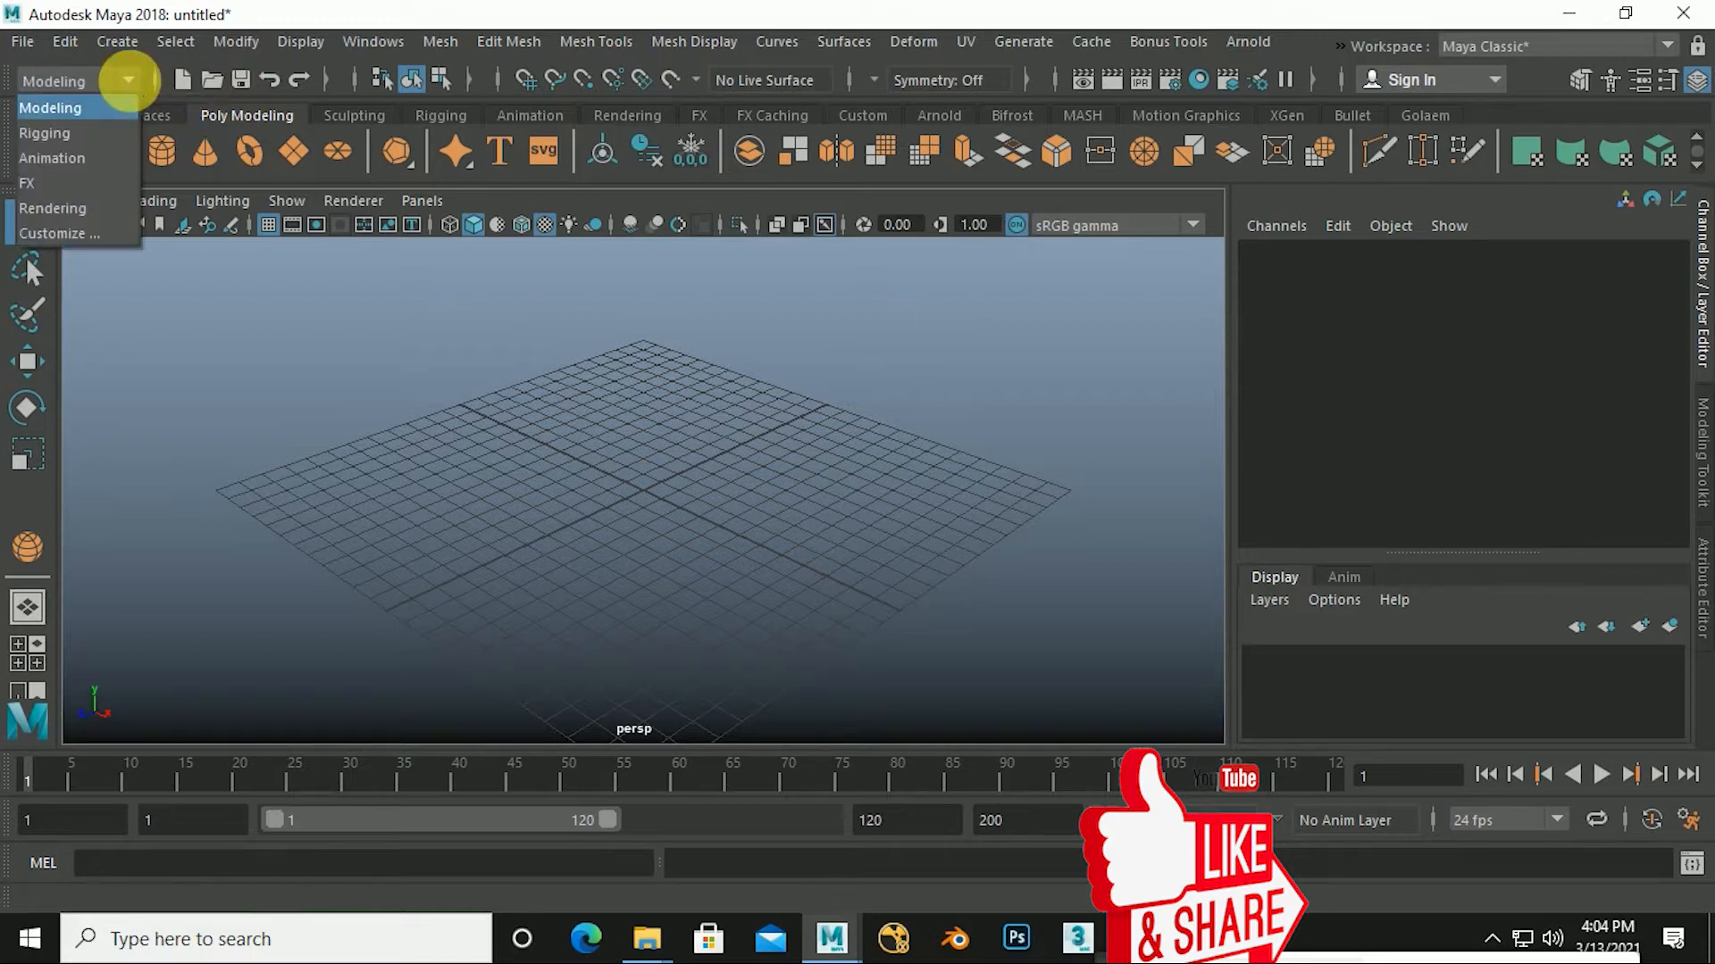
pyautogui.click(50, 132)
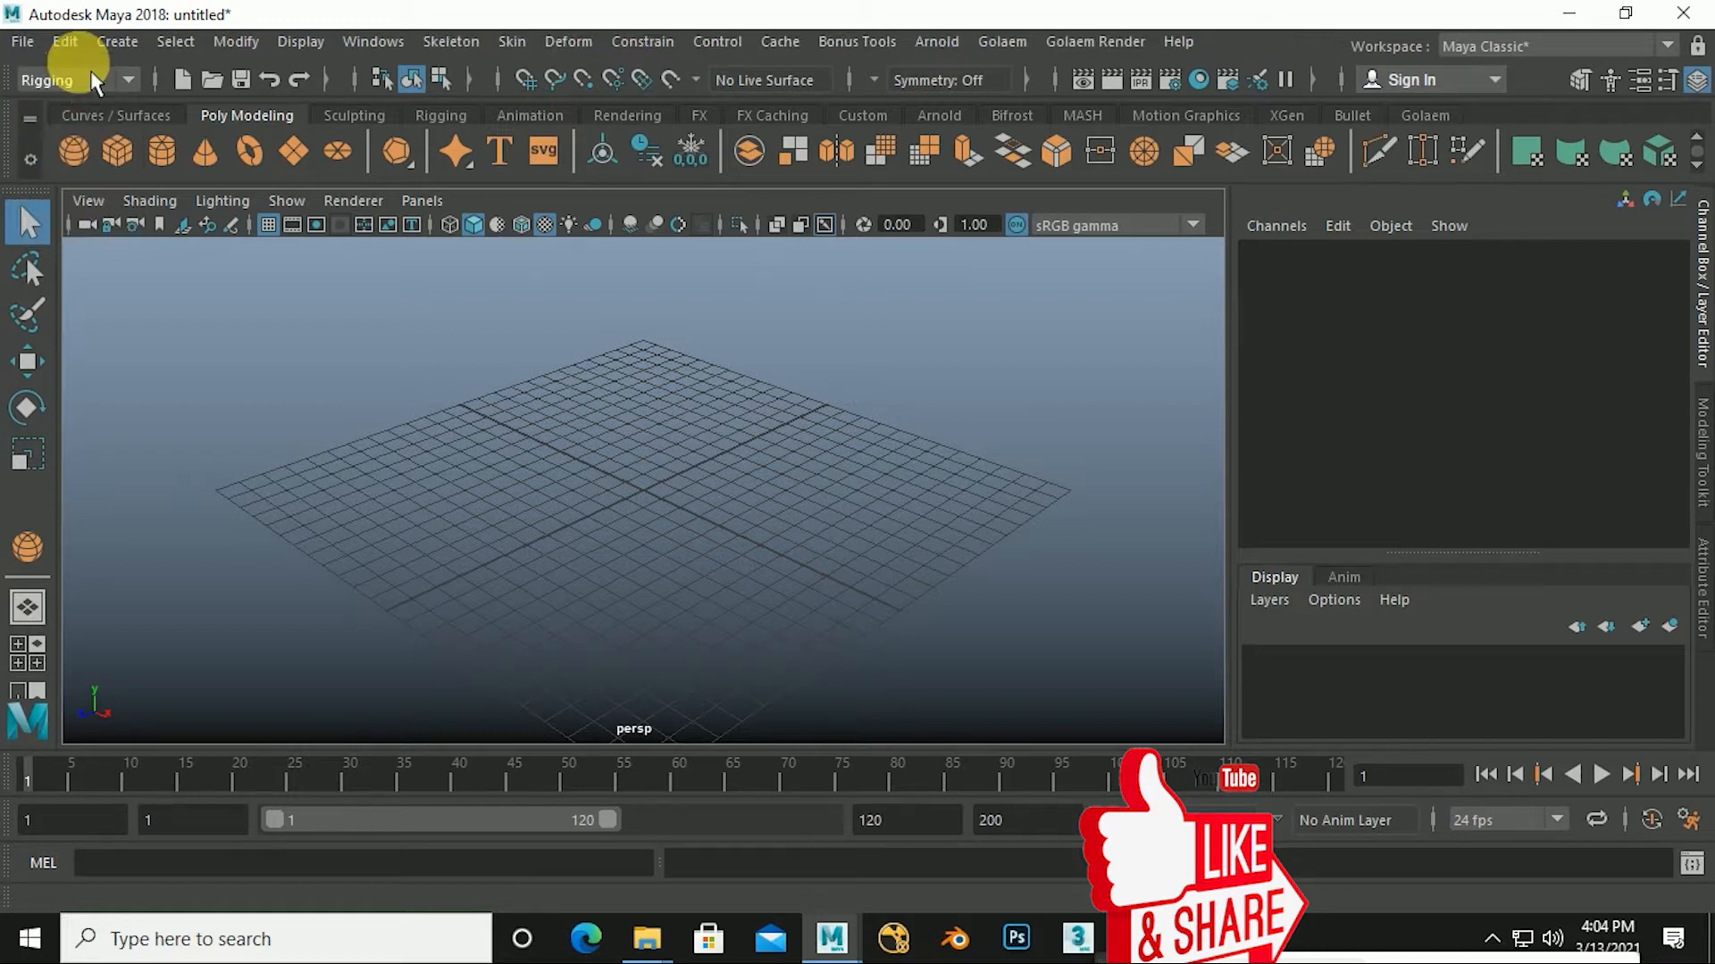
pyautogui.click(129, 80)
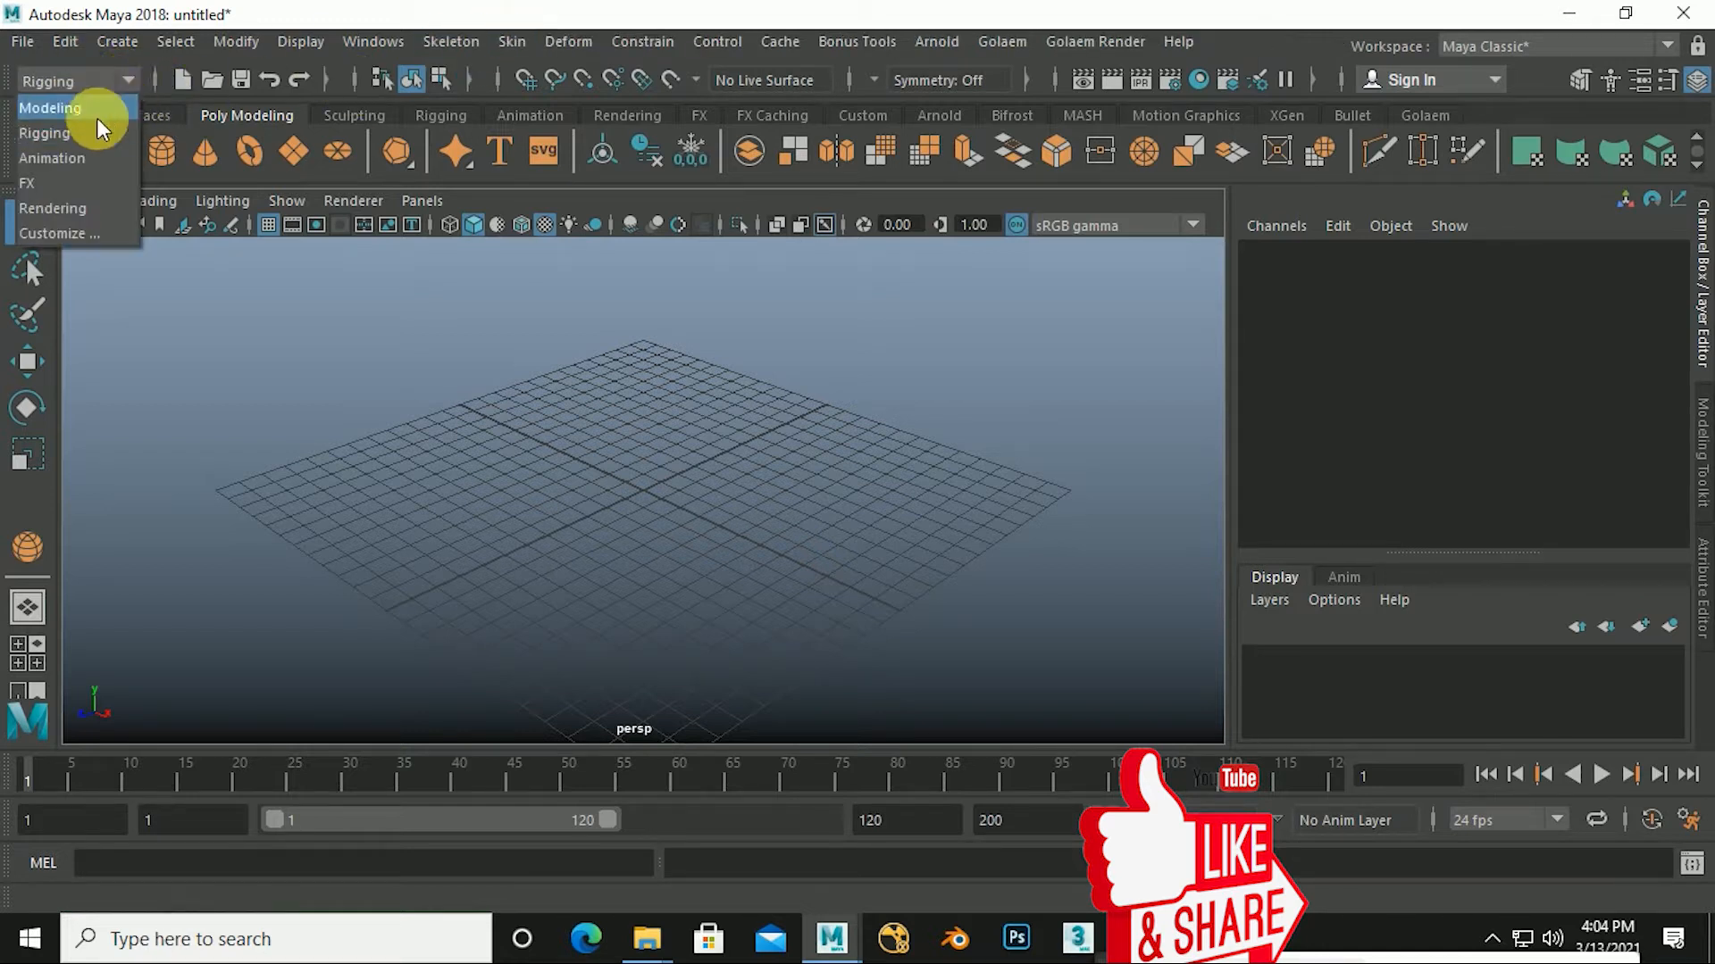
pyautogui.click(51, 157)
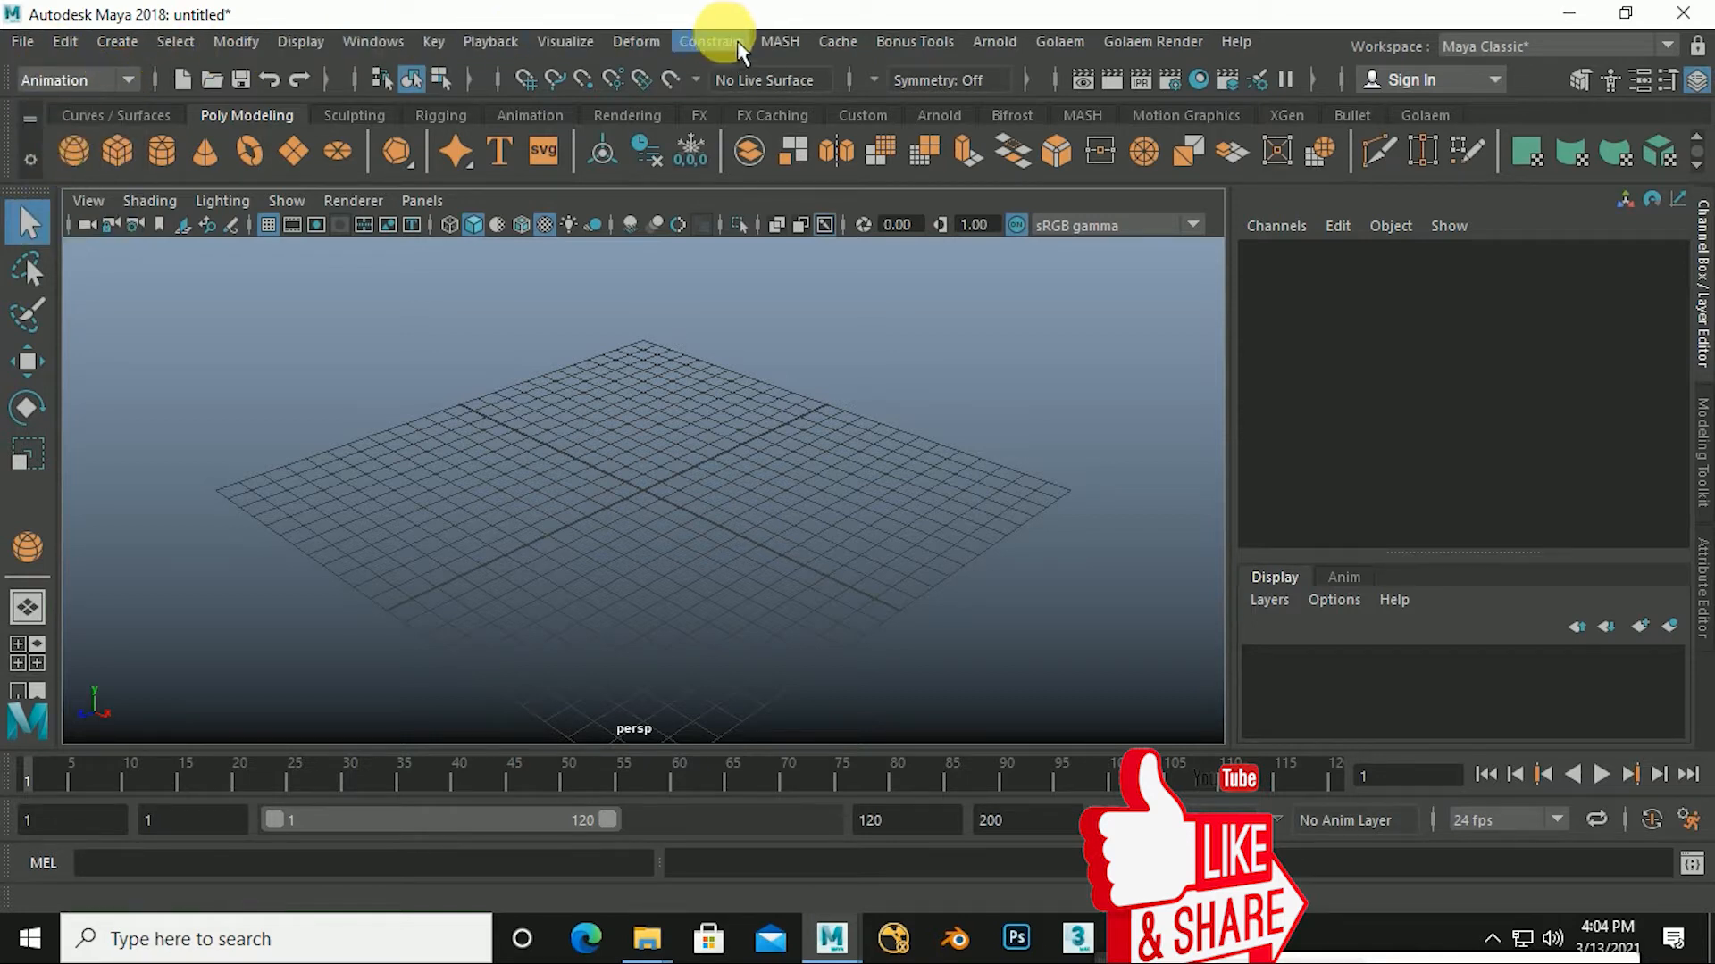
pyautogui.click(129, 81)
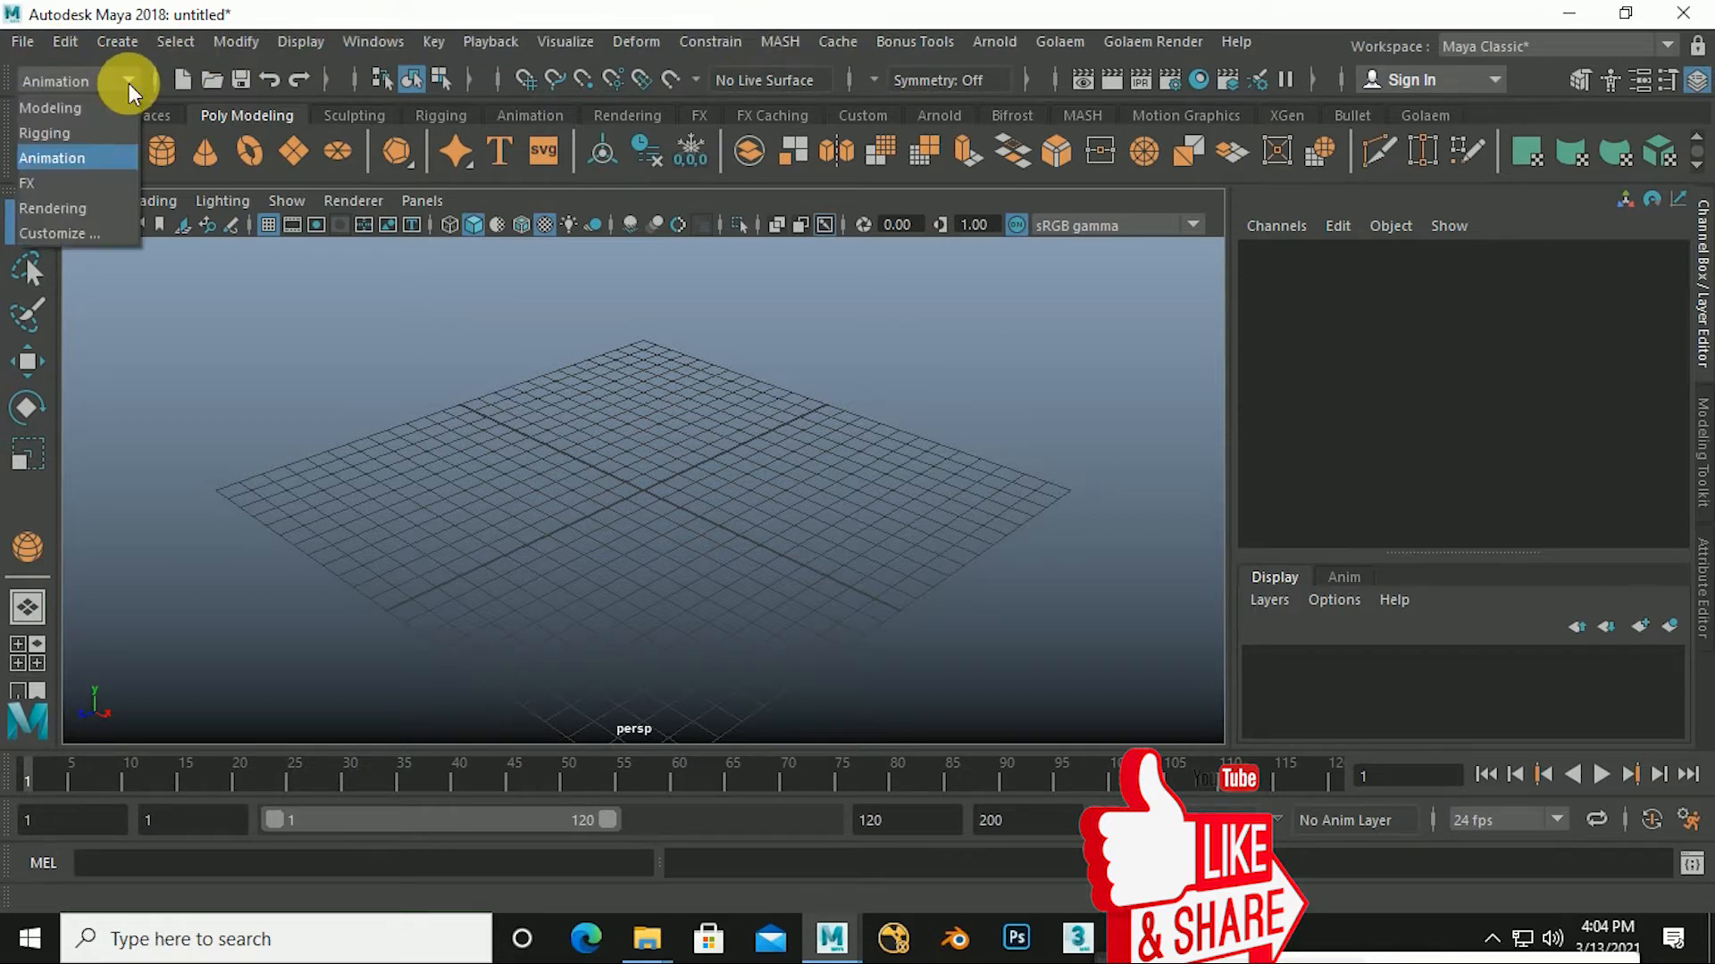
pyautogui.click(51, 182)
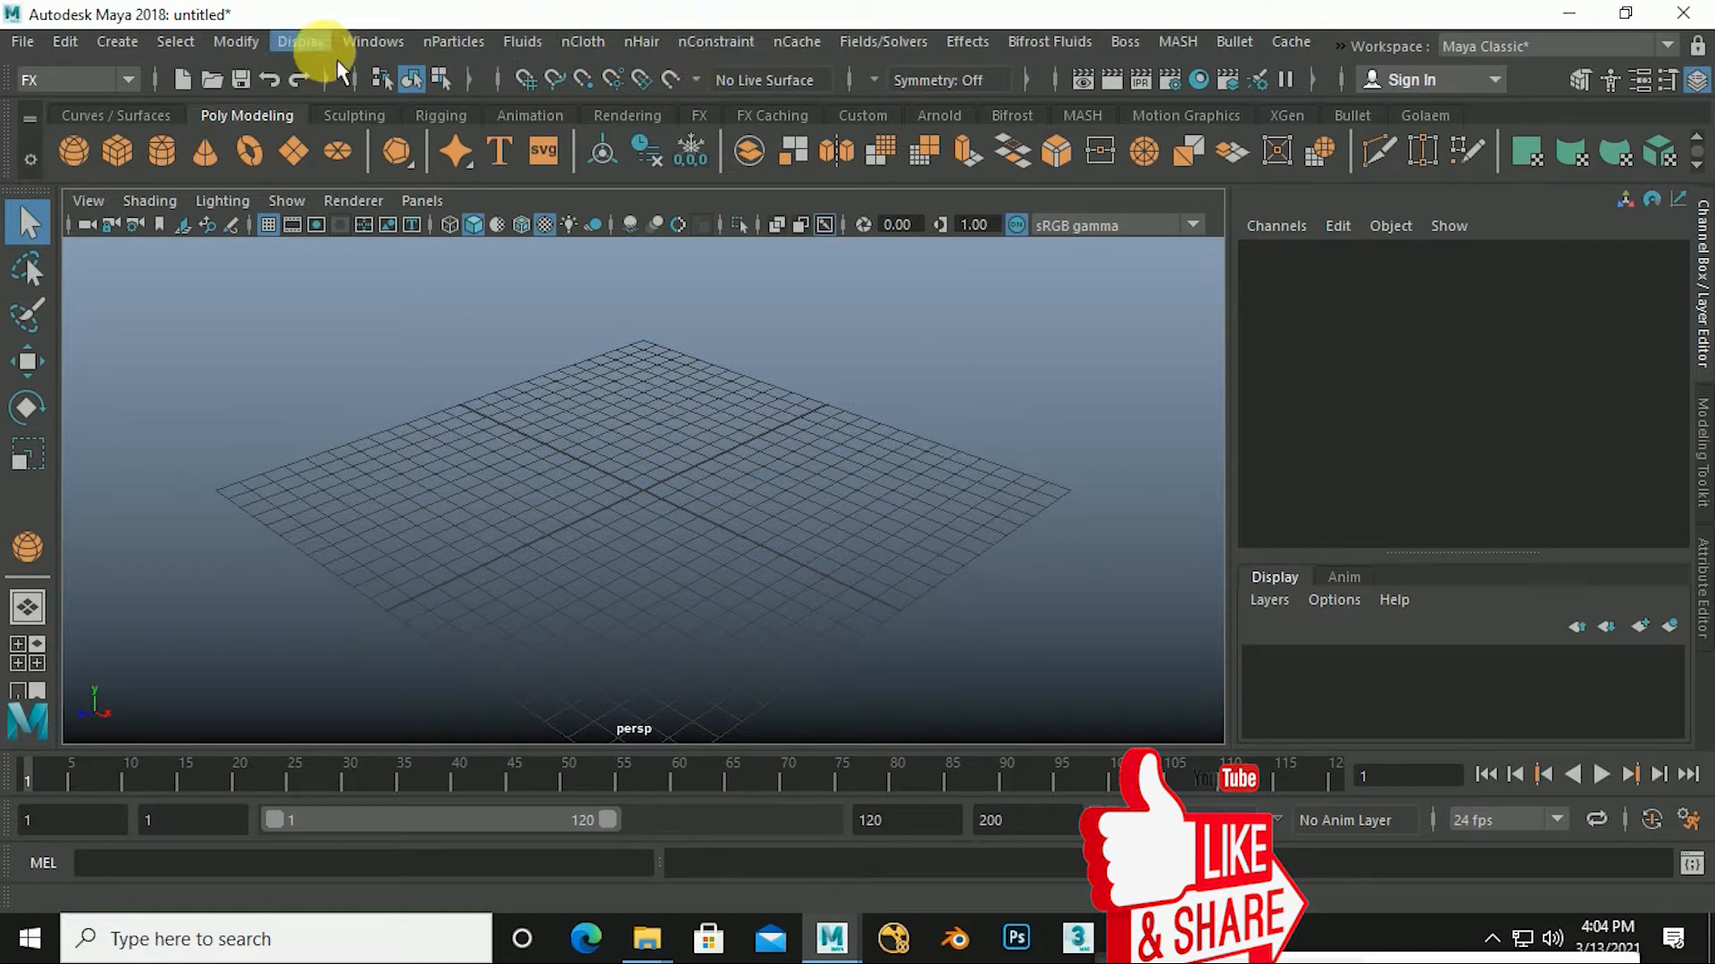
pyautogui.click(127, 80)
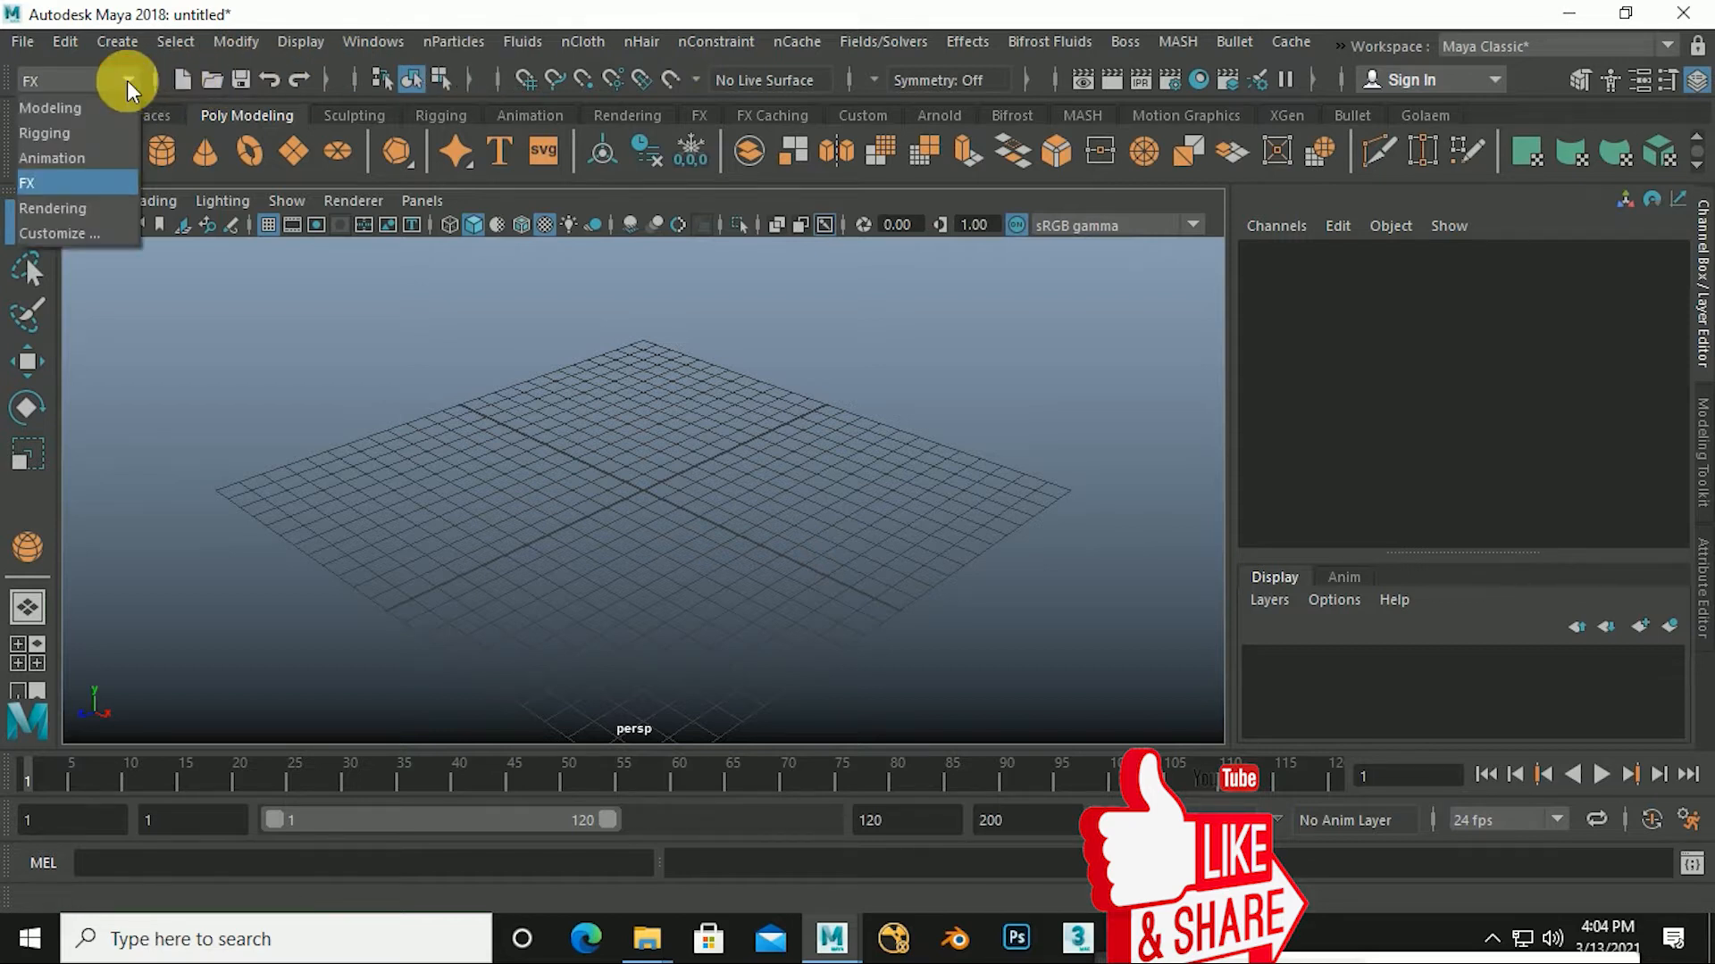
pyautogui.click(57, 207)
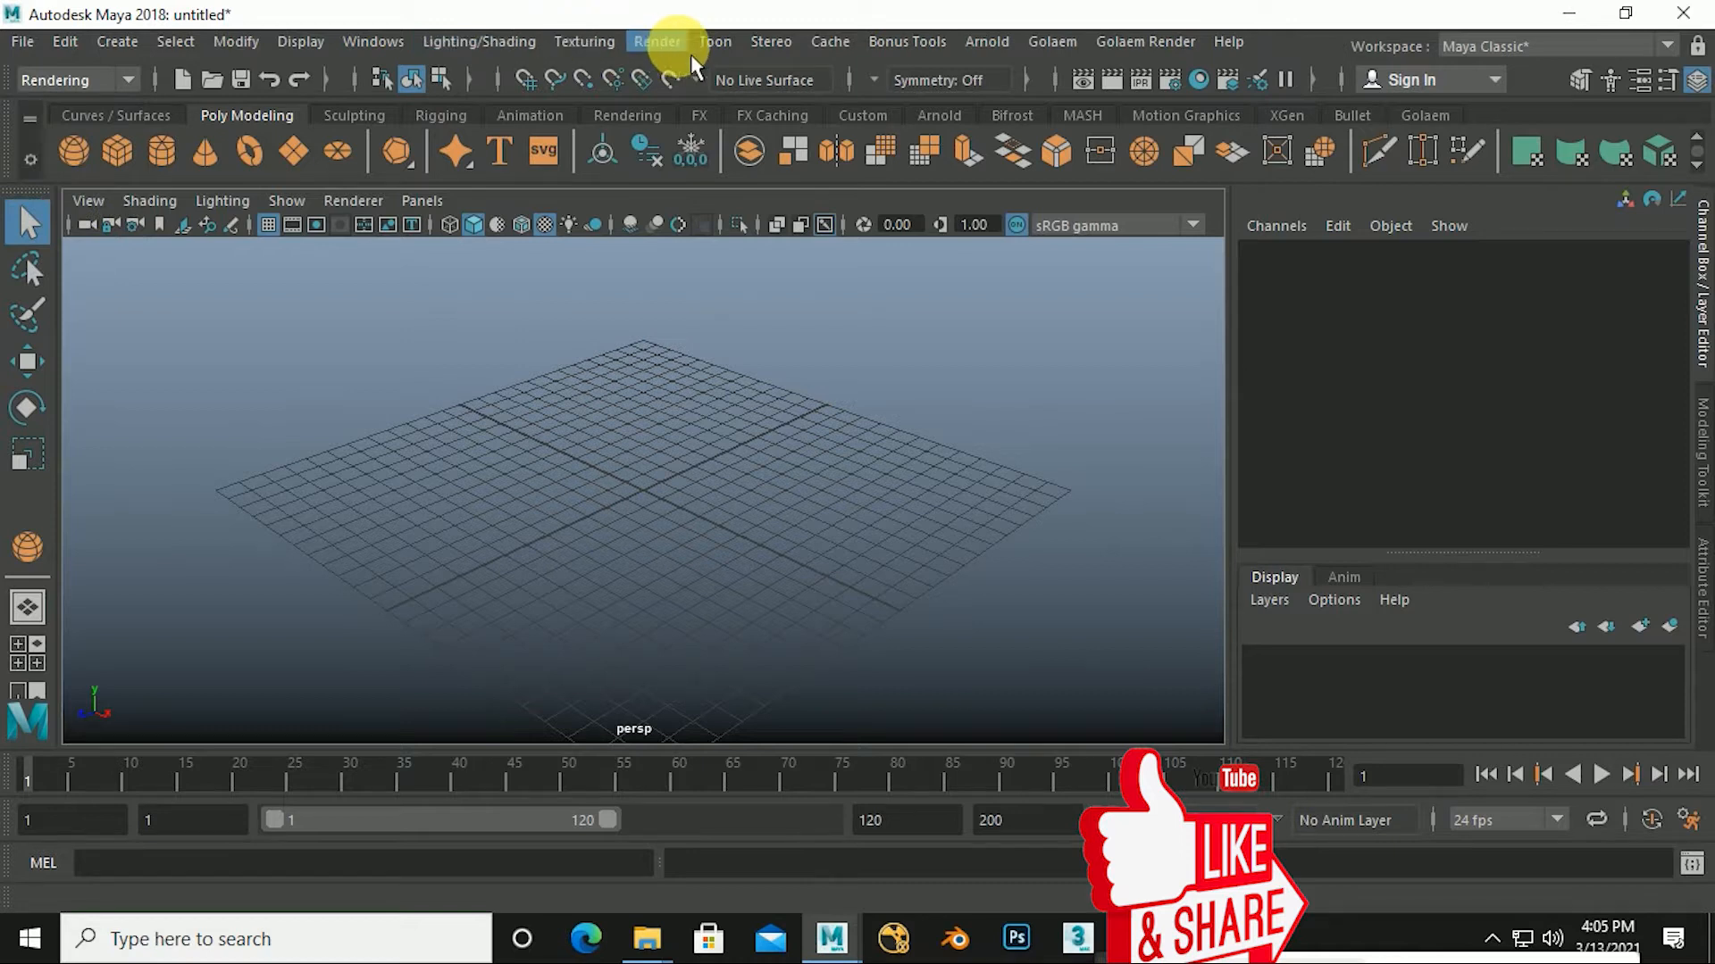
pyautogui.click(128, 81)
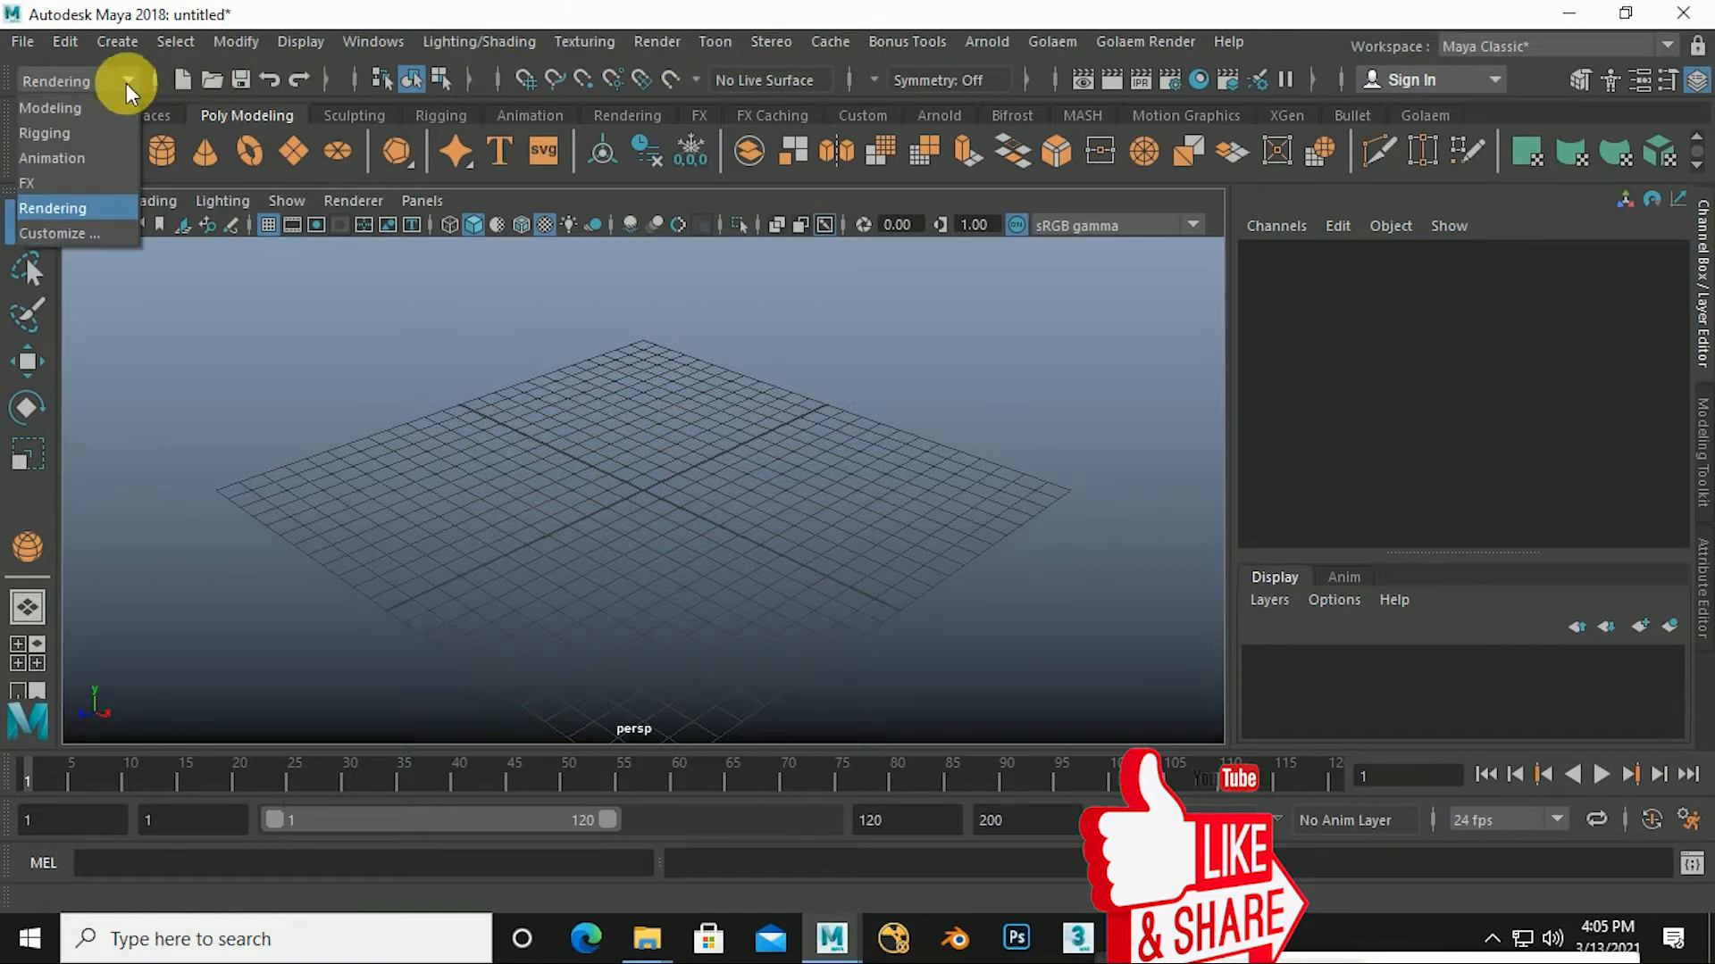
pyautogui.click(61, 109)
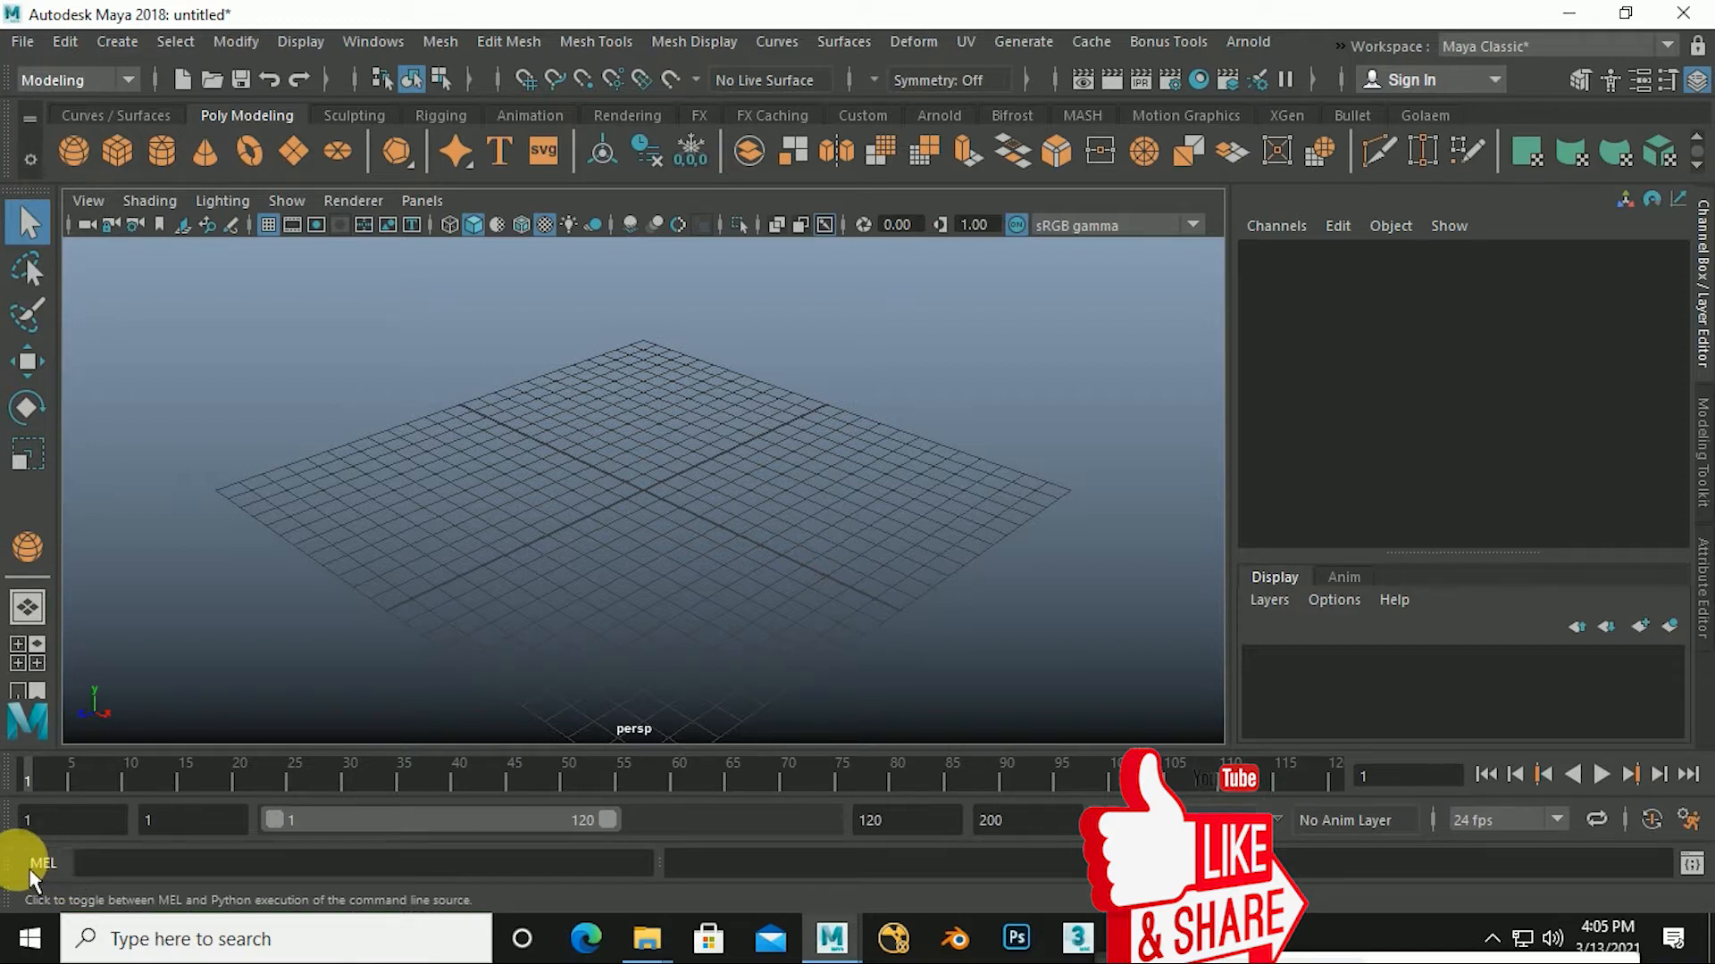
pyautogui.click(119, 871)
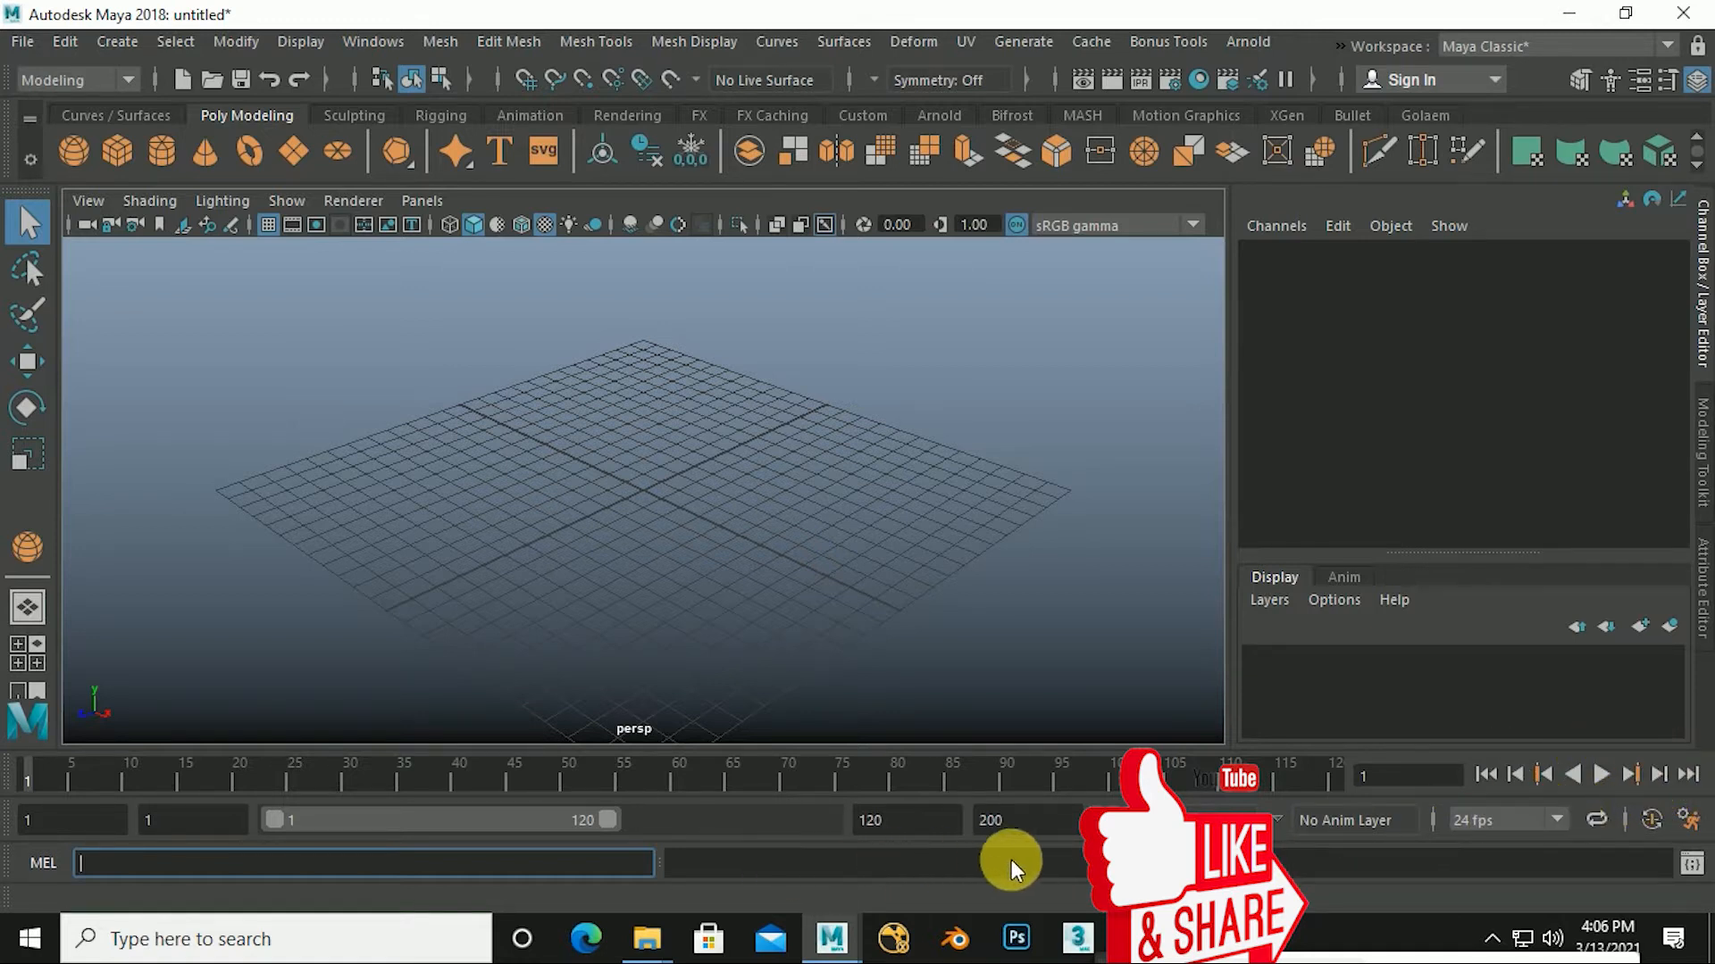
pyautogui.click(952, 864)
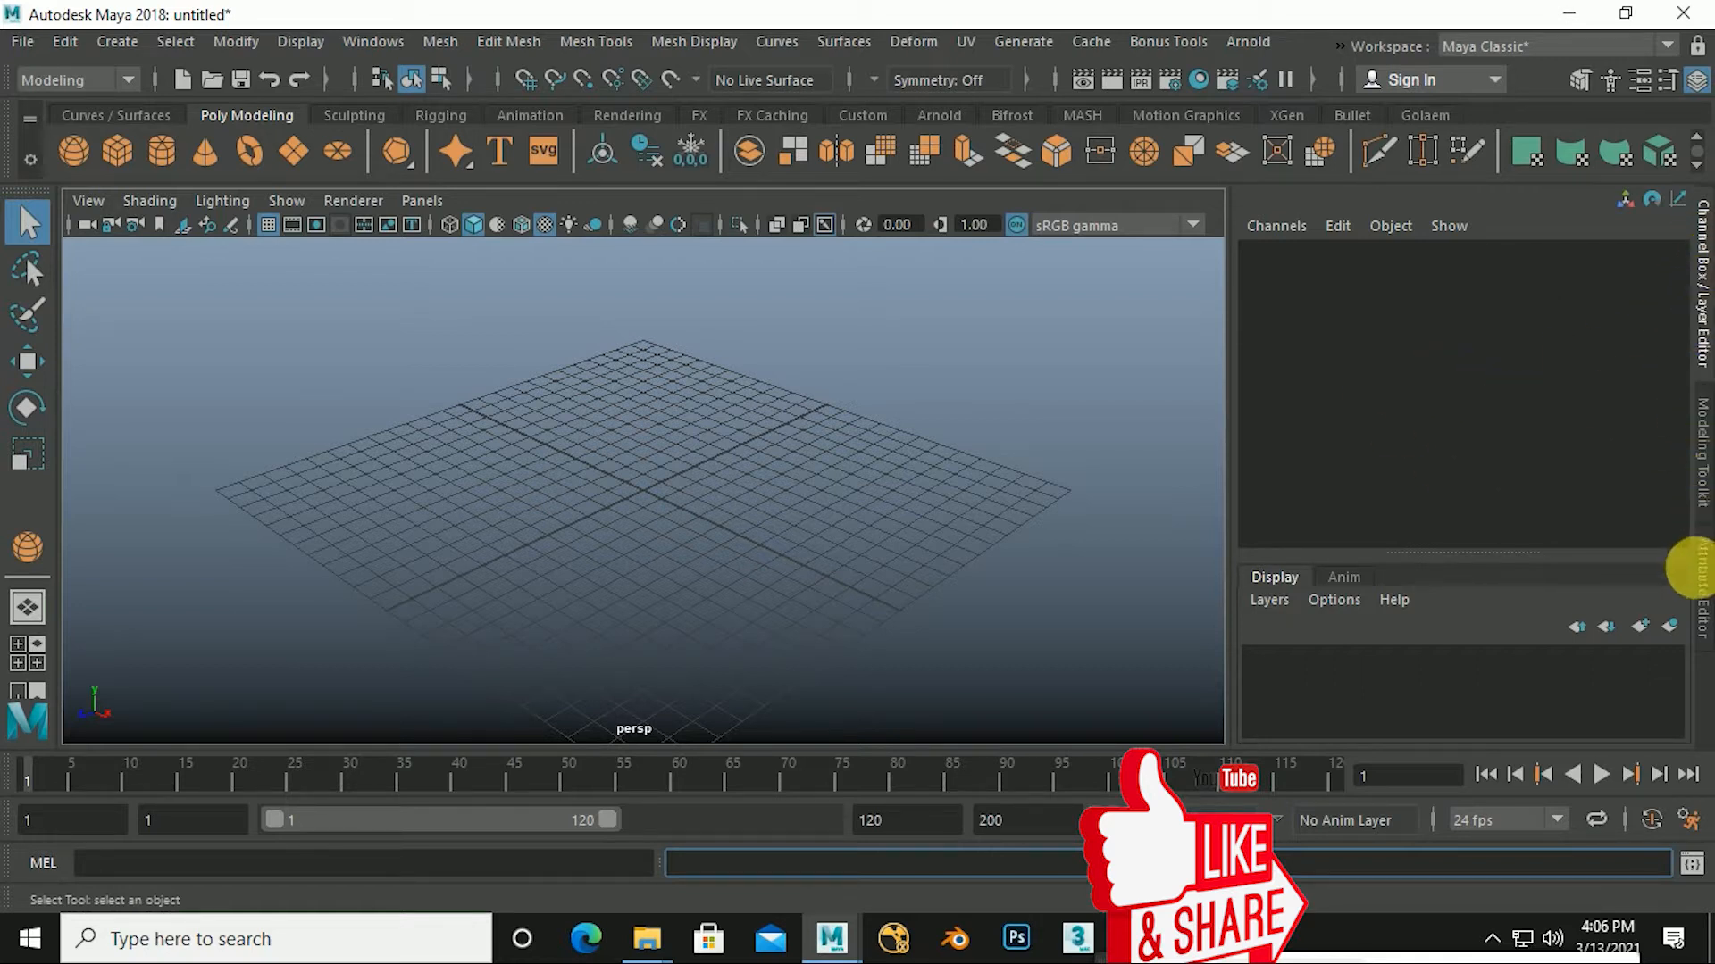
# View the Attribute Editor and the Modeling Toolkit, and bring back the Channel Box / Layer Editor.
pyautogui.click(1704, 576)
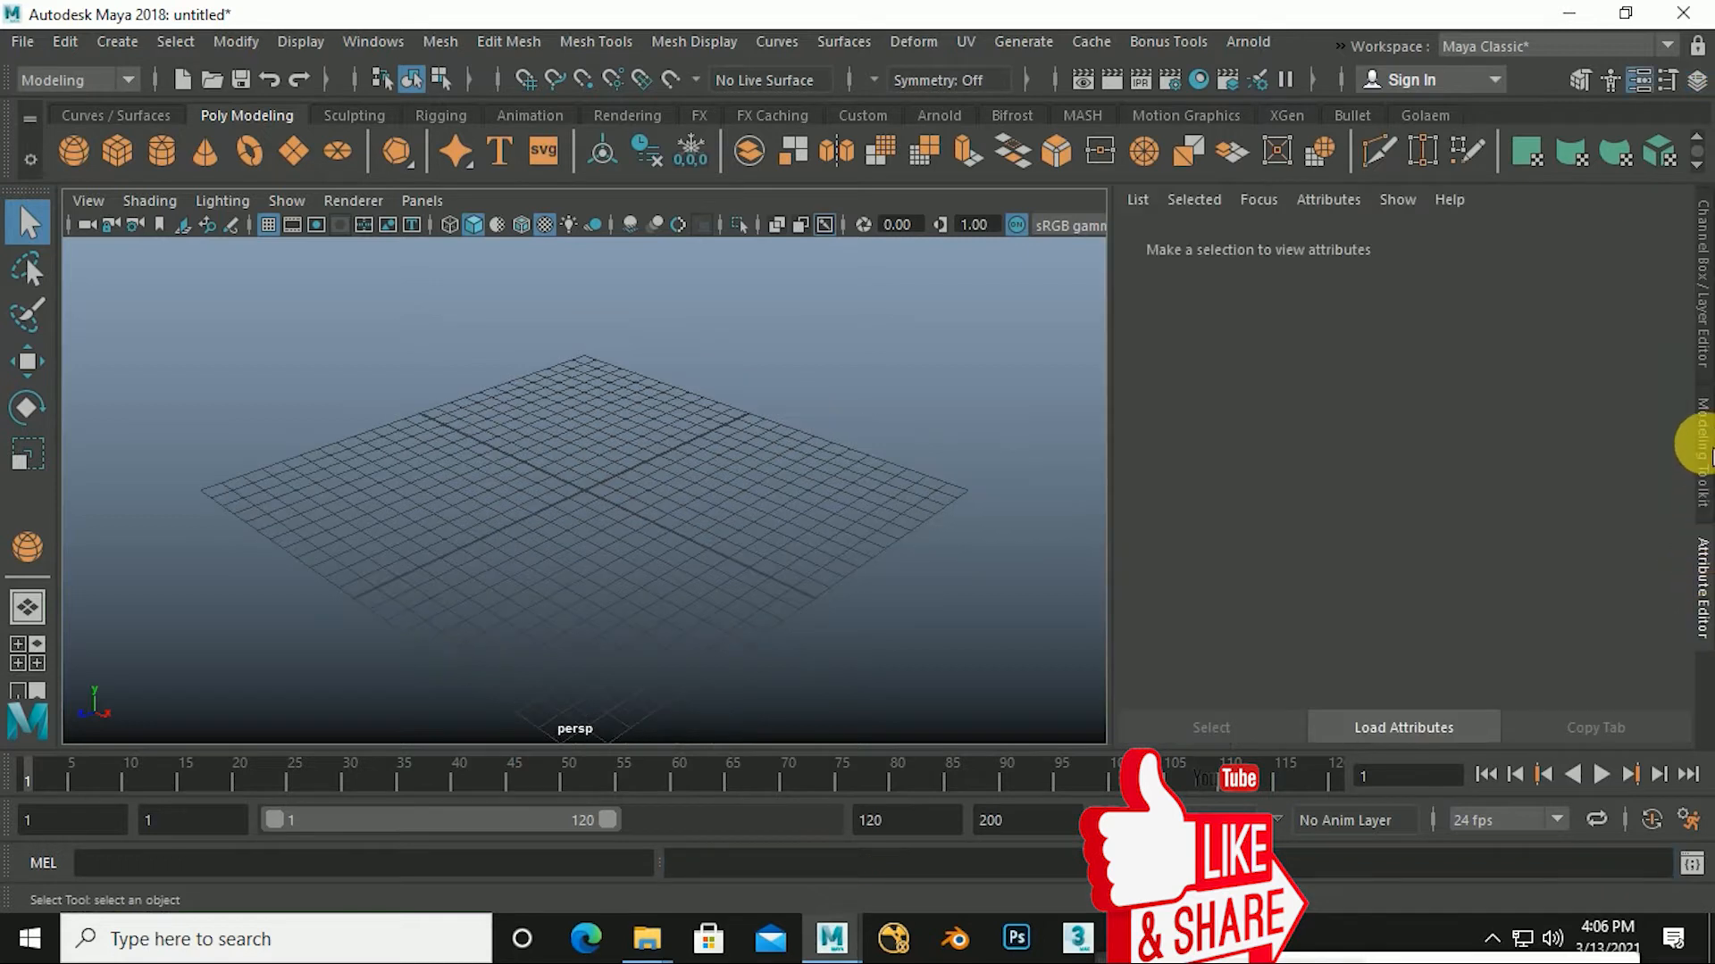
pyautogui.click(1703, 451)
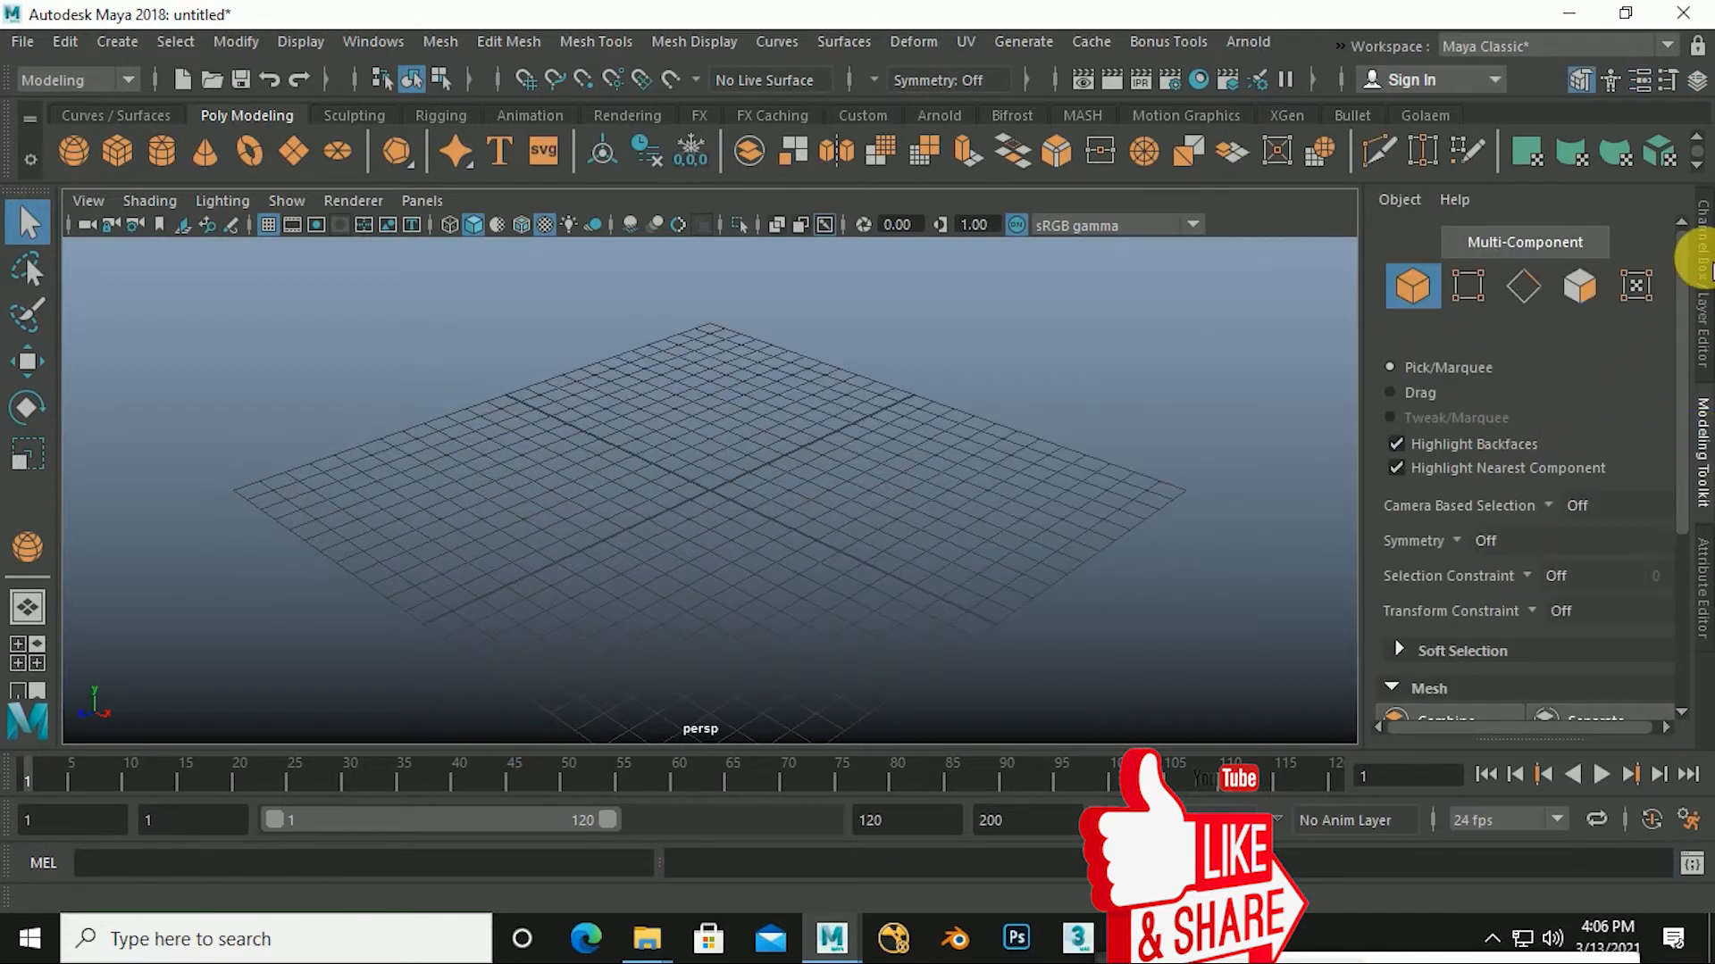
pyautogui.click(1702, 261)
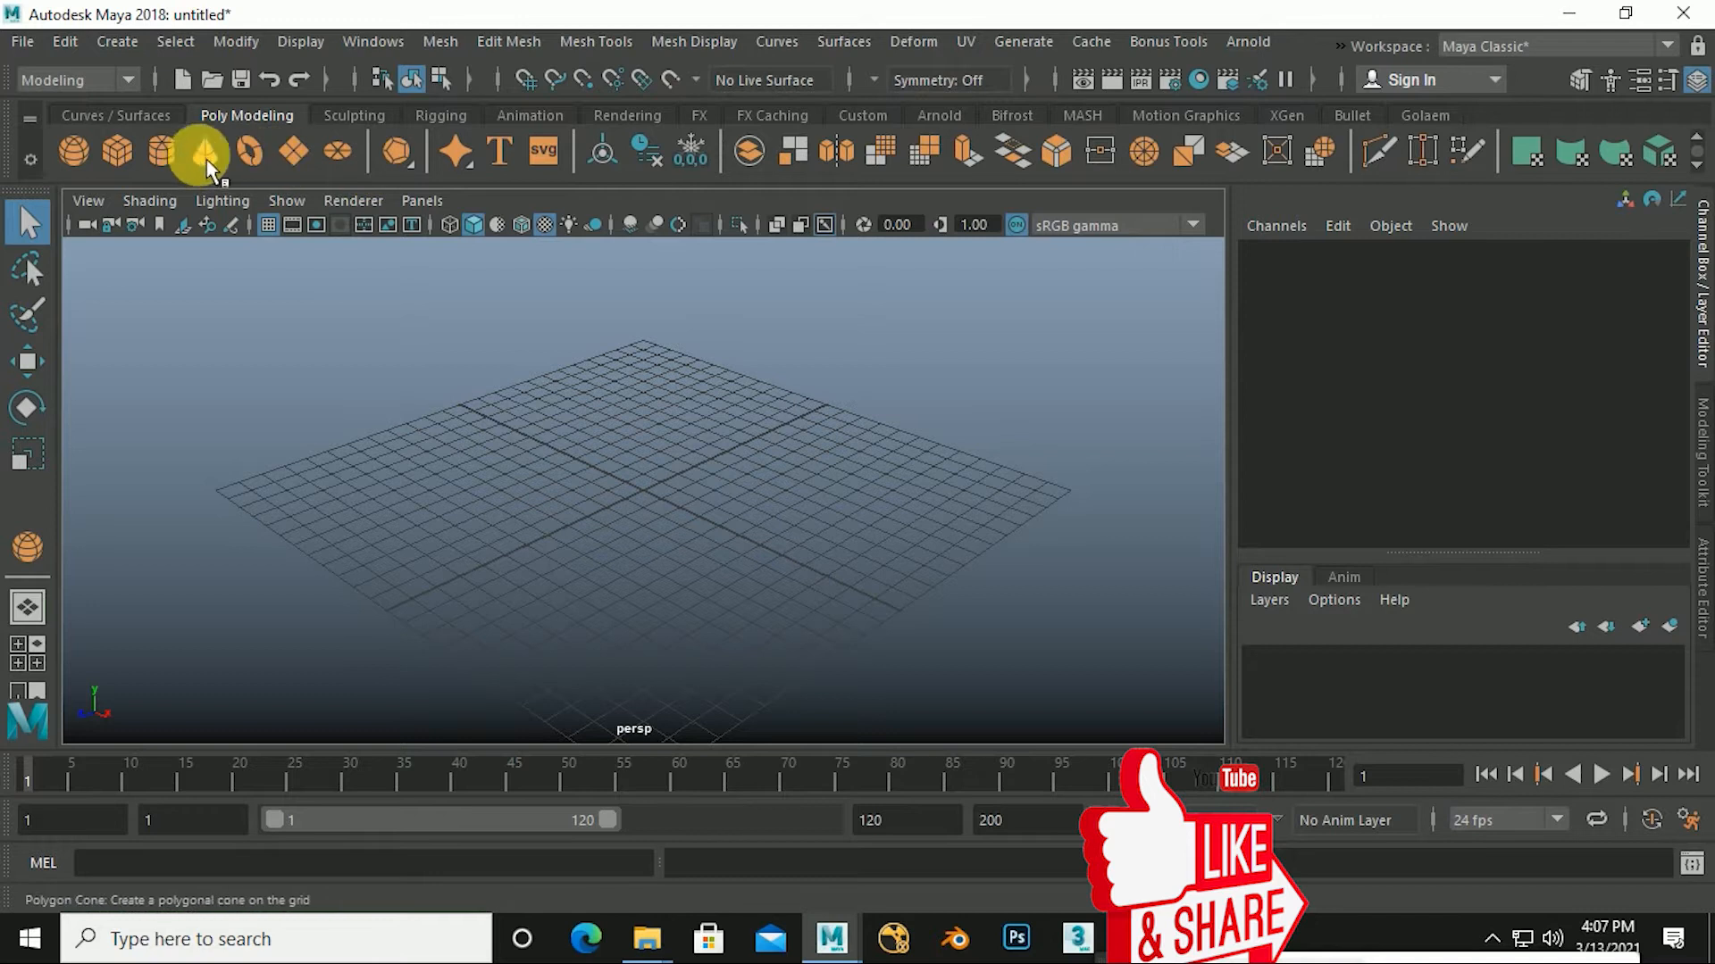
# Show the Sculpting and Rigging shelf tools, and bring back the Poly Modeling shelf.
pyautogui.click(362, 116)
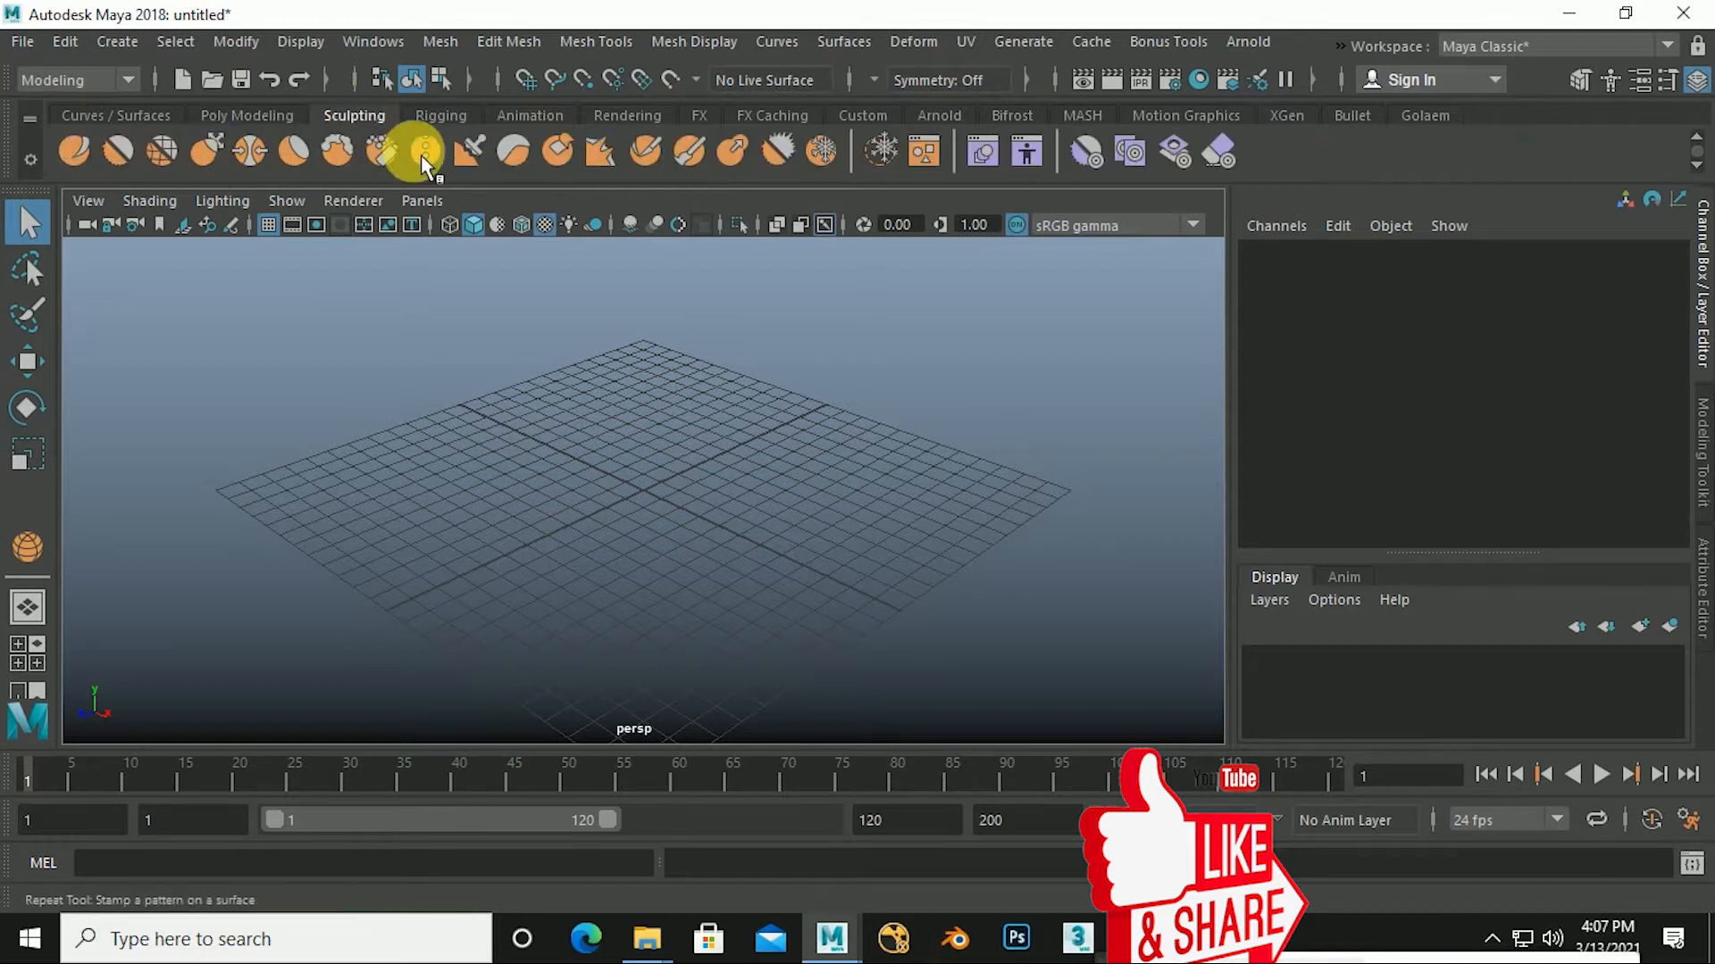
pyautogui.click(453, 117)
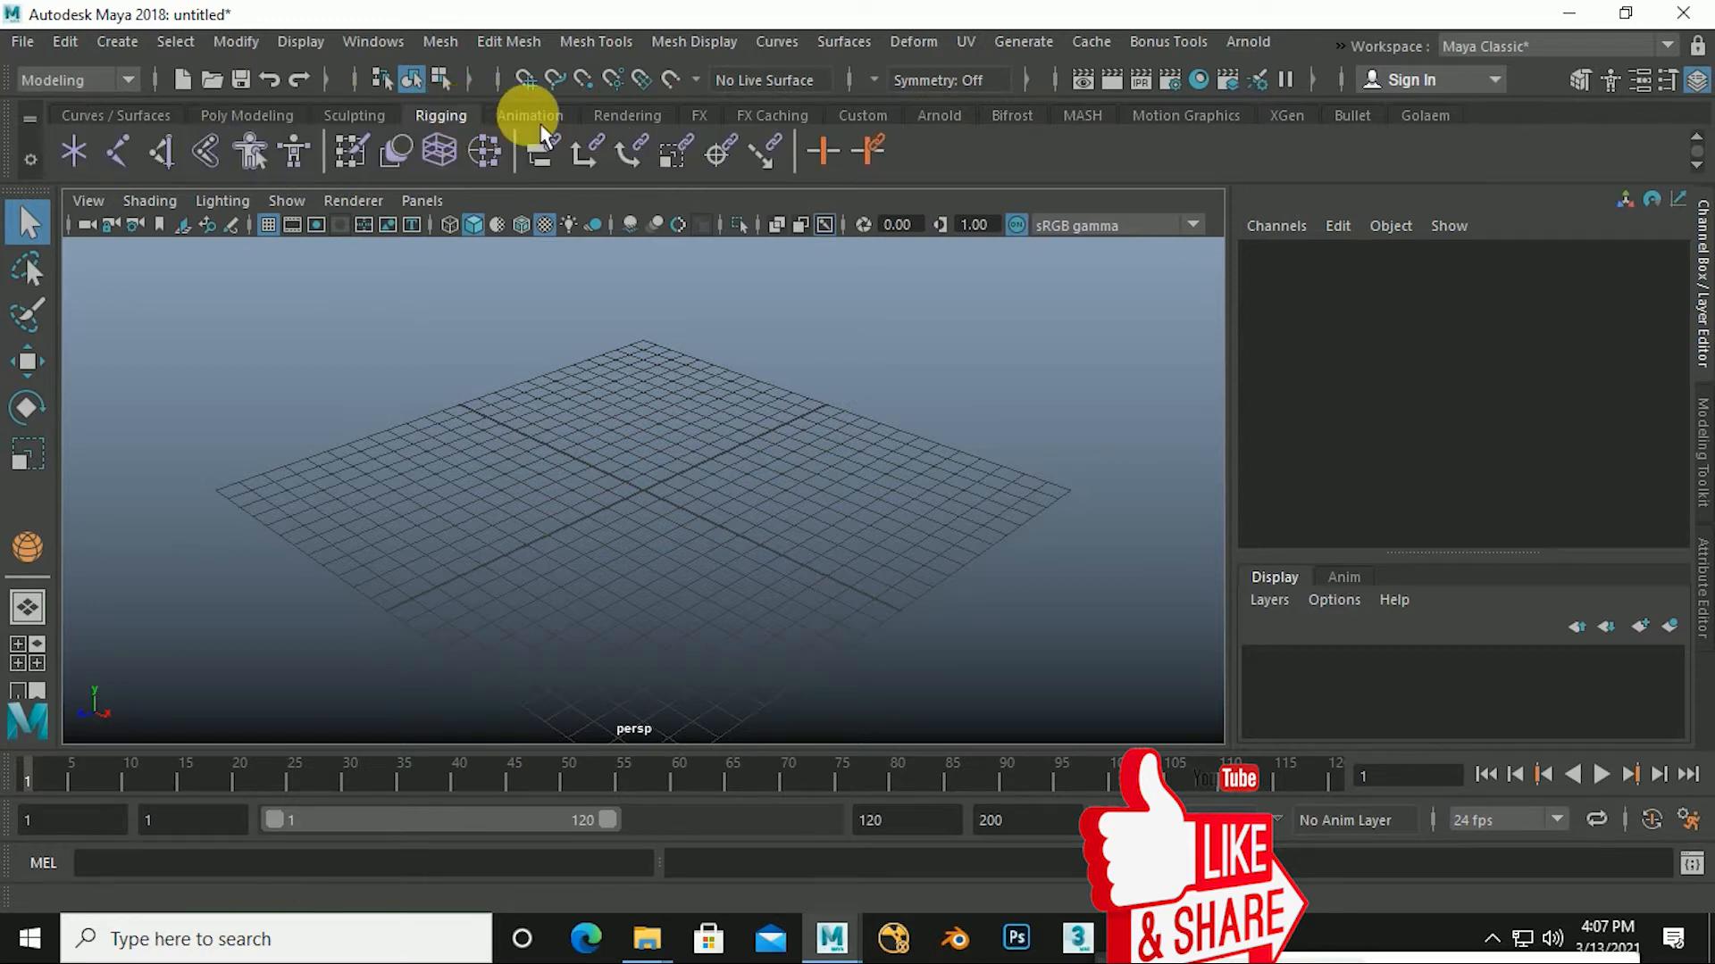
pyautogui.click(259, 121)
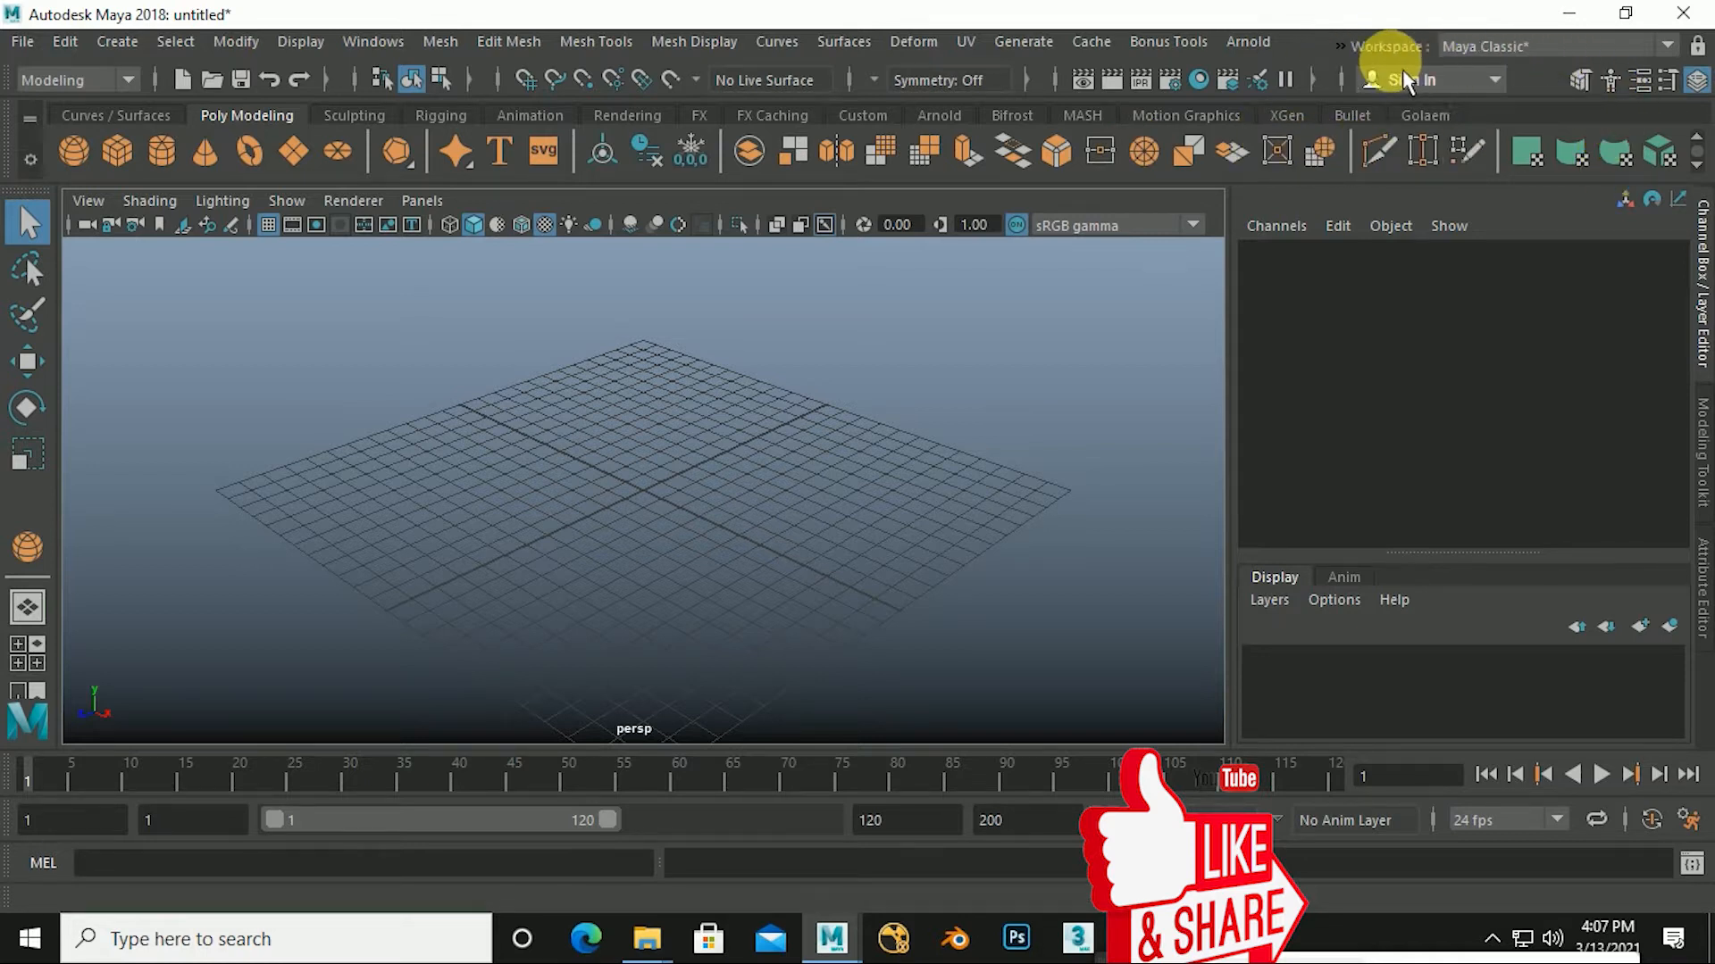
# Preview the Modeling - Standard and Sculpting workspaces, return to Maya Classic, and look over the workspace options.
pyautogui.click(1541, 45)
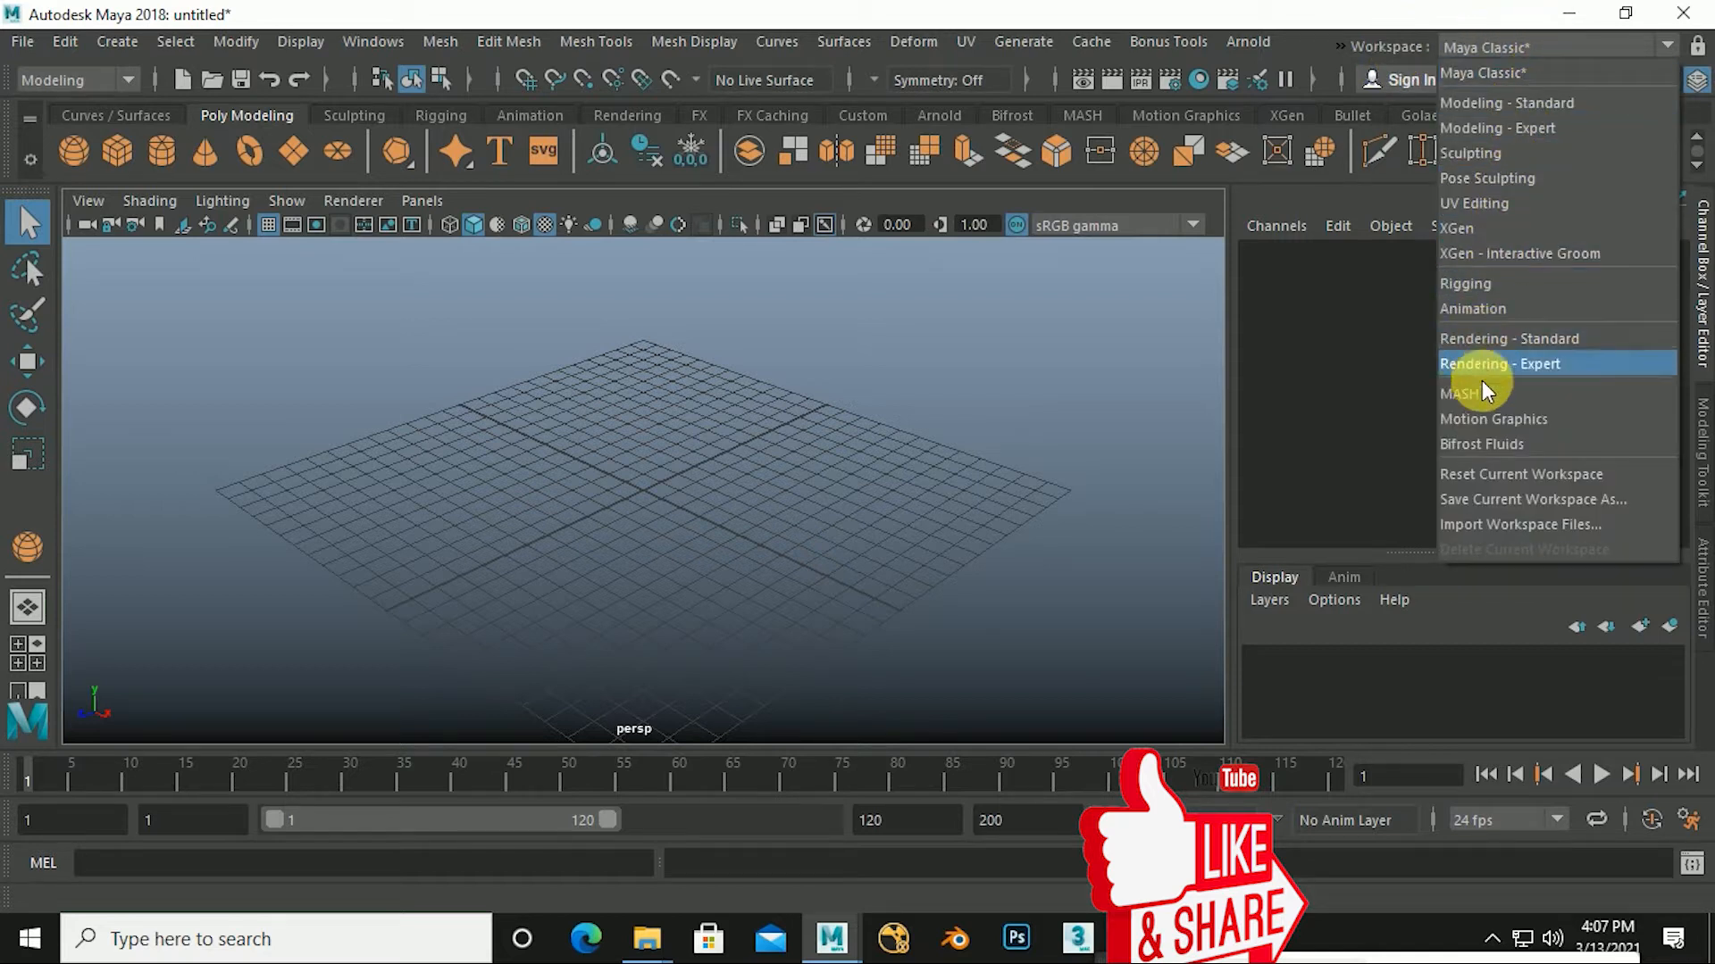
pyautogui.click(1496, 105)
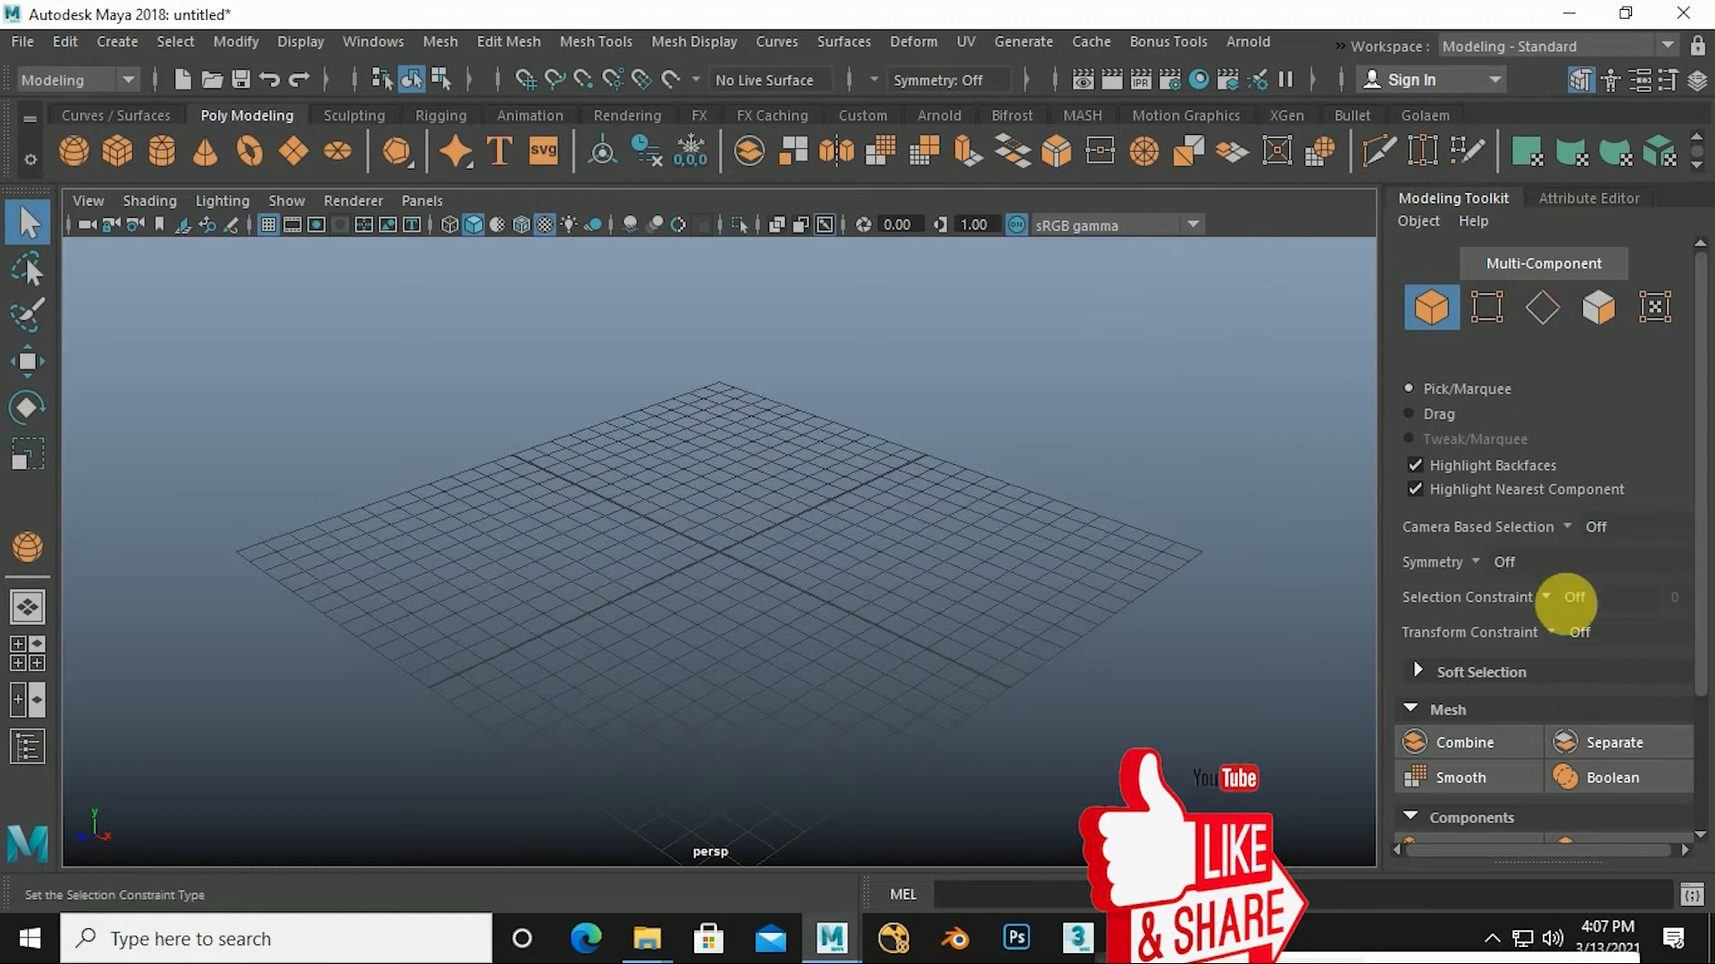
pyautogui.click(1583, 56)
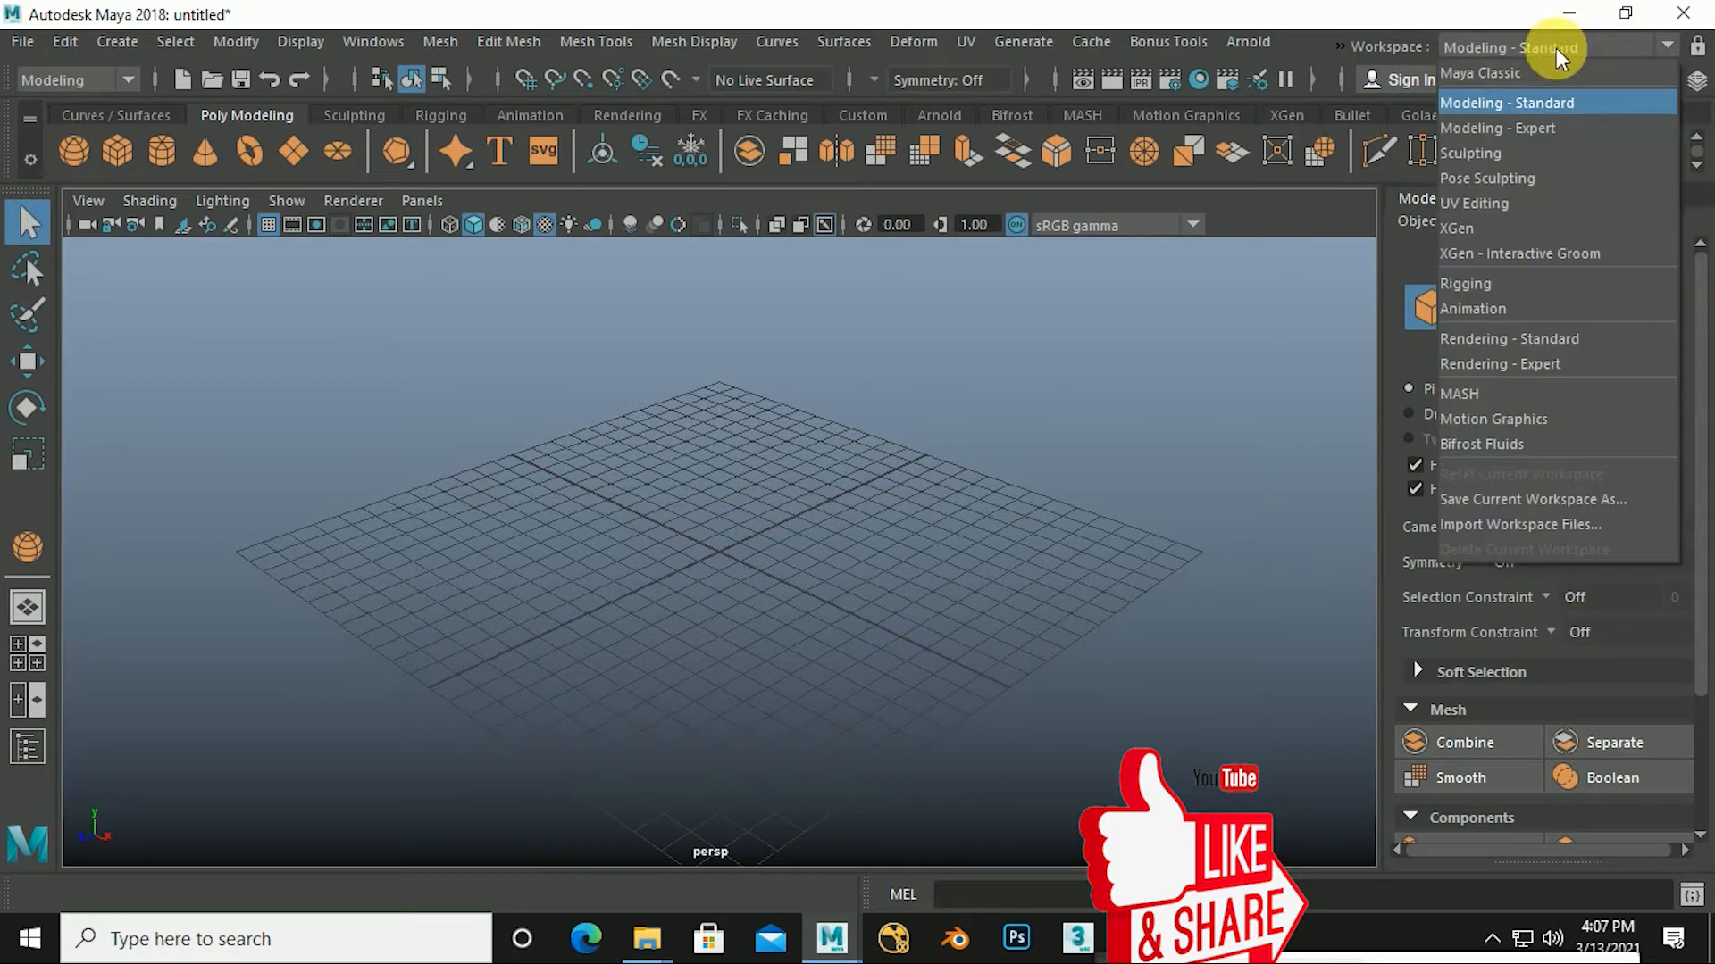
pyautogui.click(1509, 155)
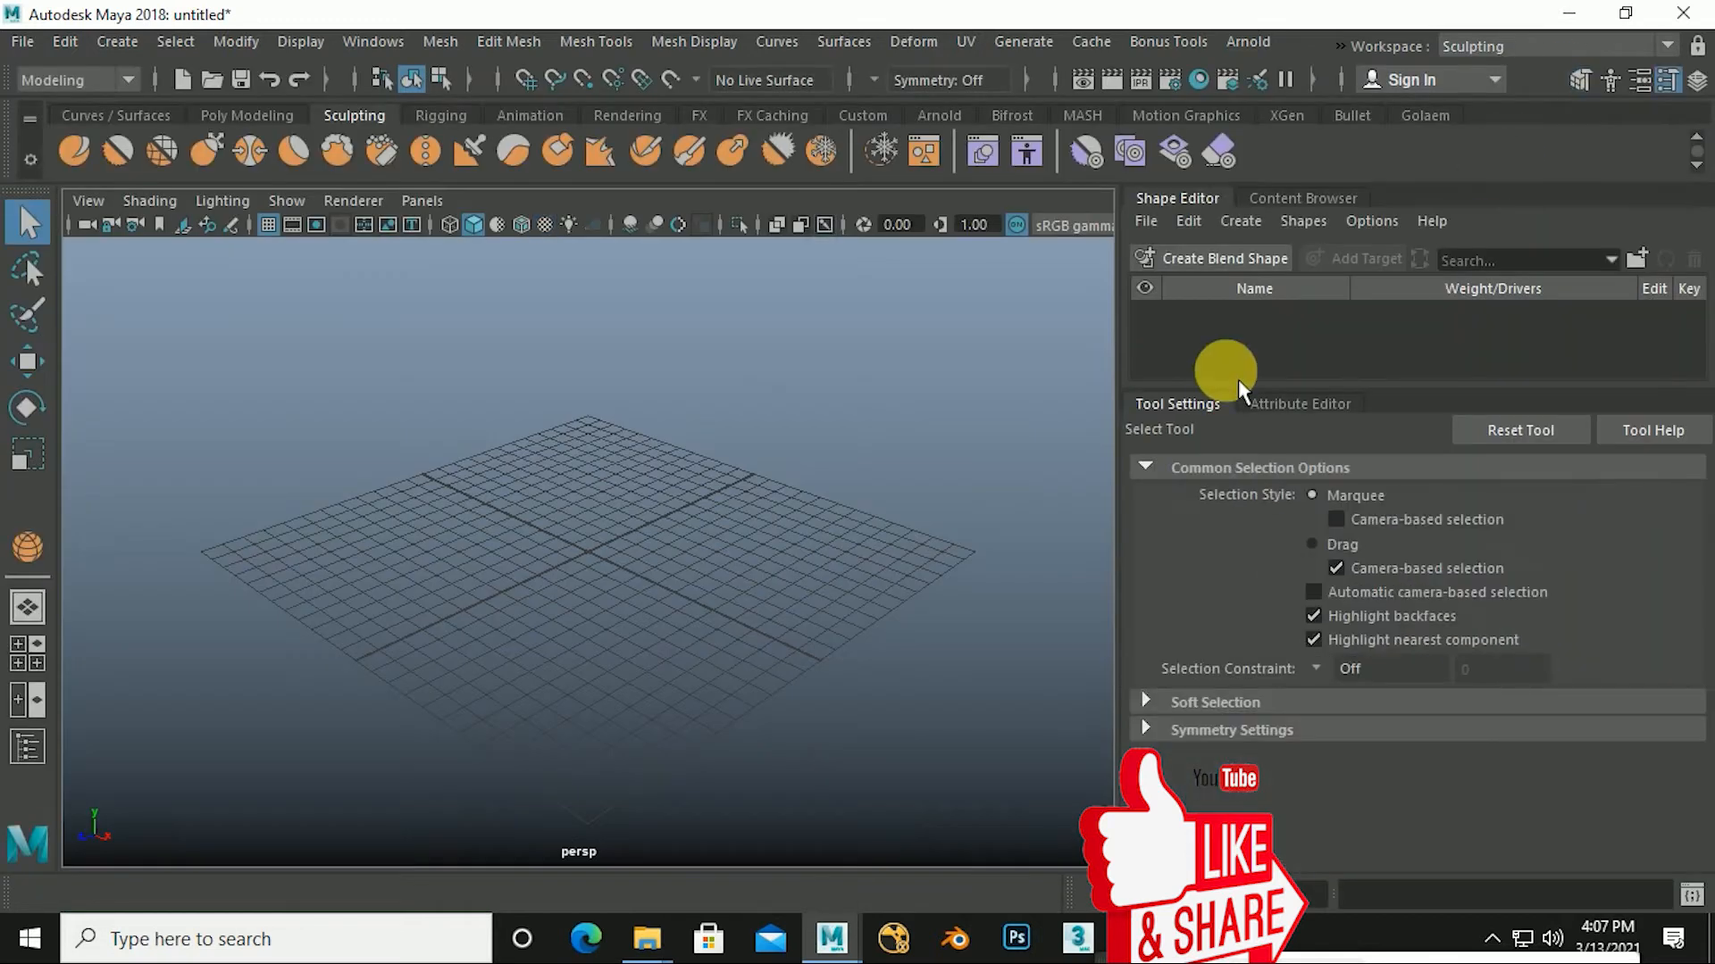
pyautogui.click(1527, 50)
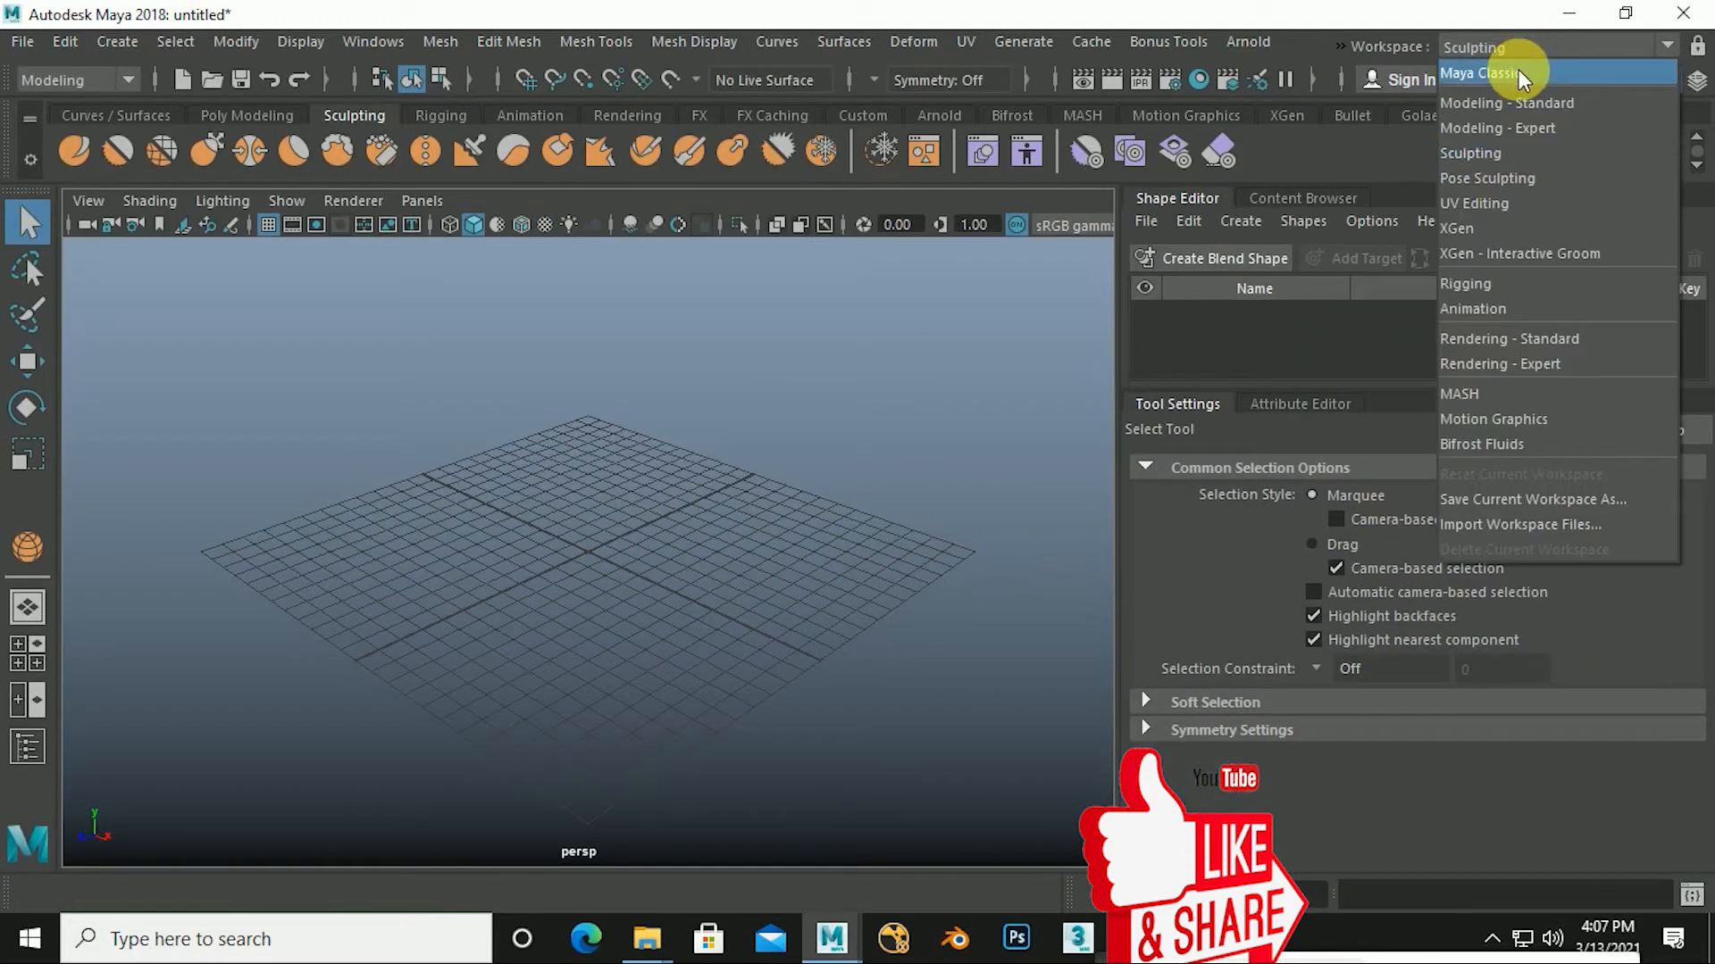
pyautogui.click(1516, 72)
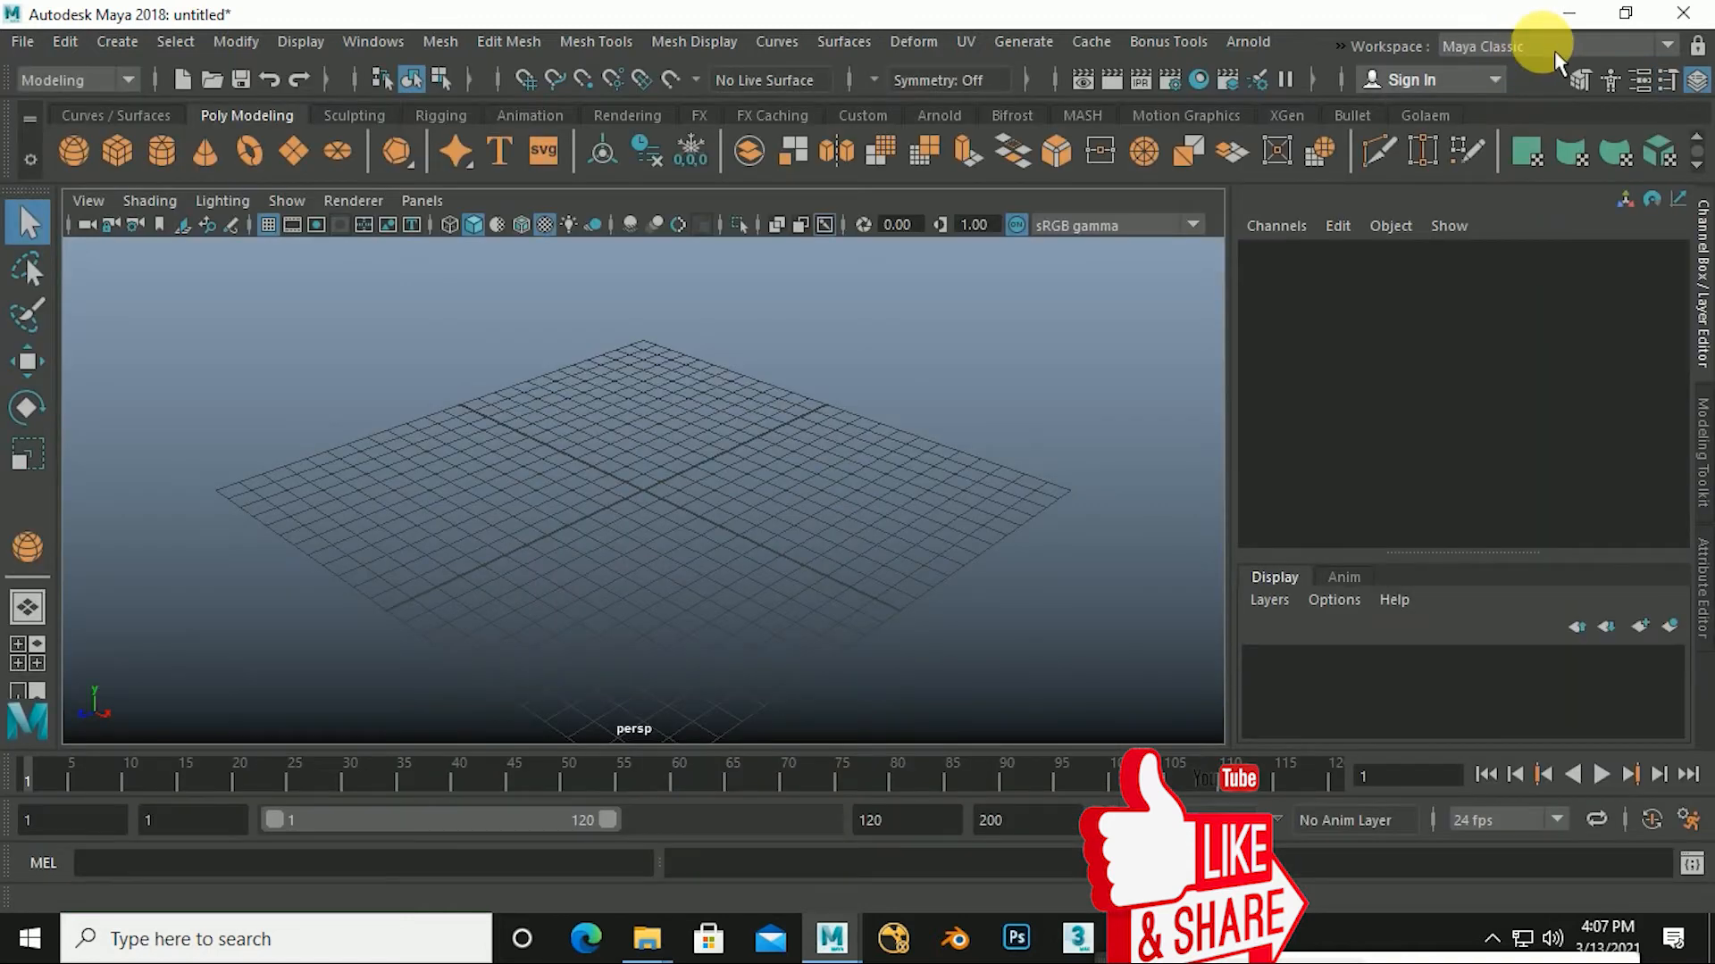
pyautogui.click(1556, 50)
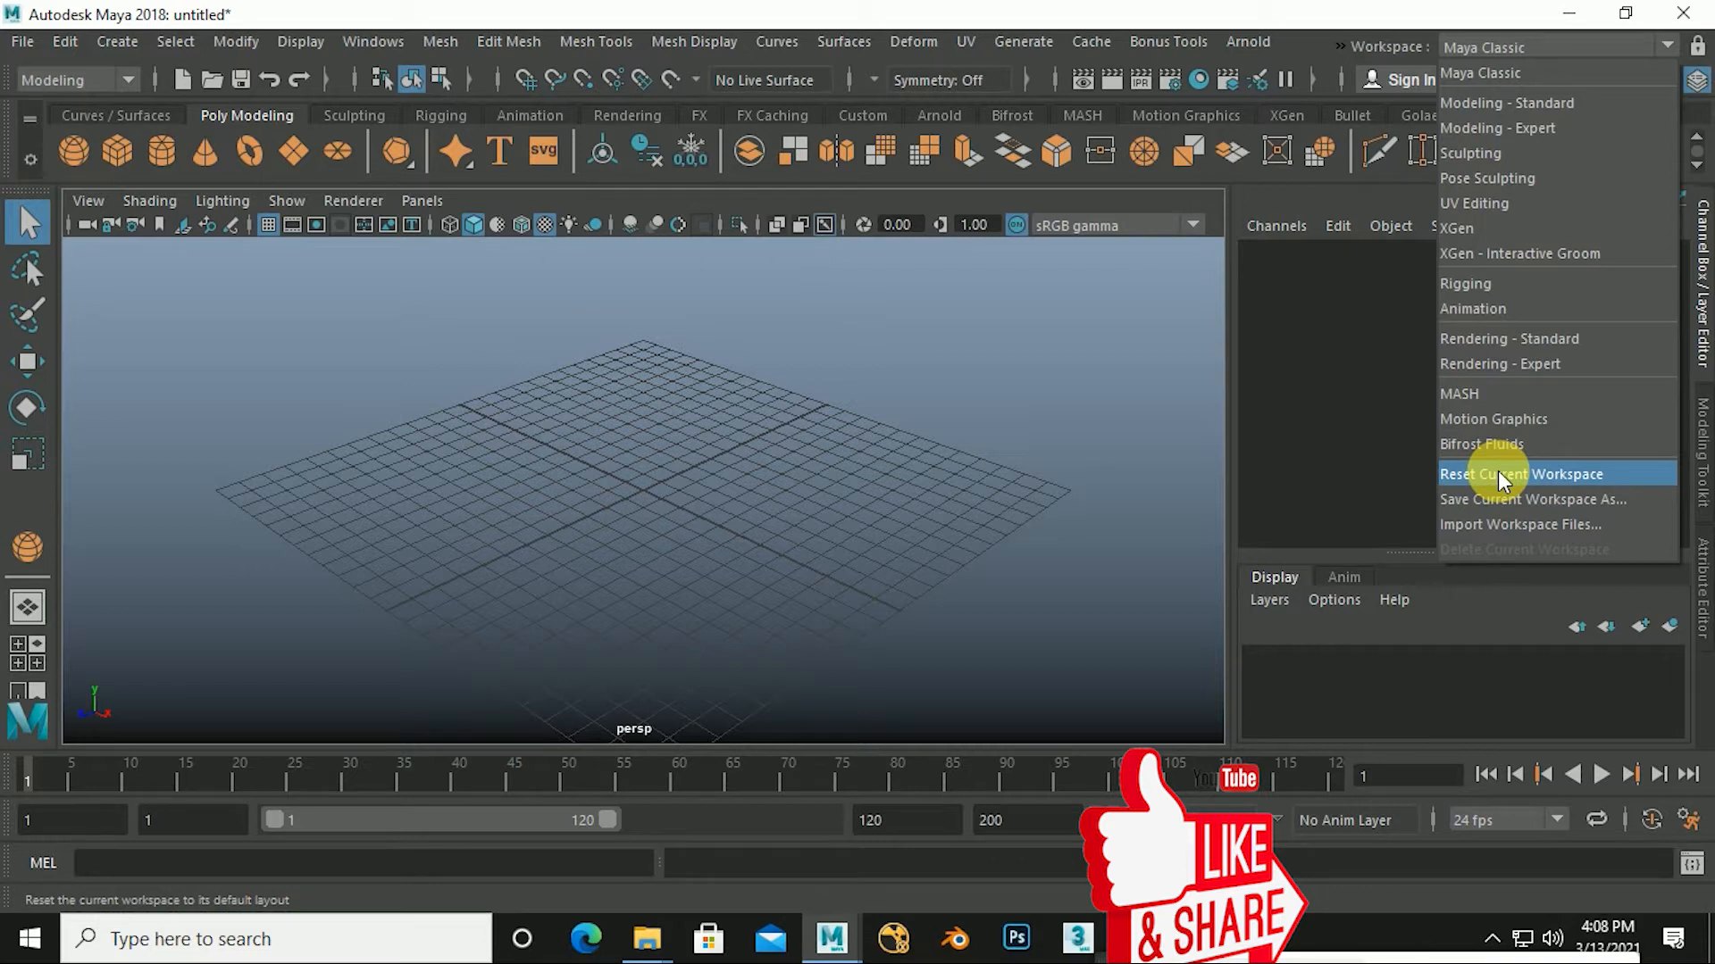
pyautogui.click(547, 433)
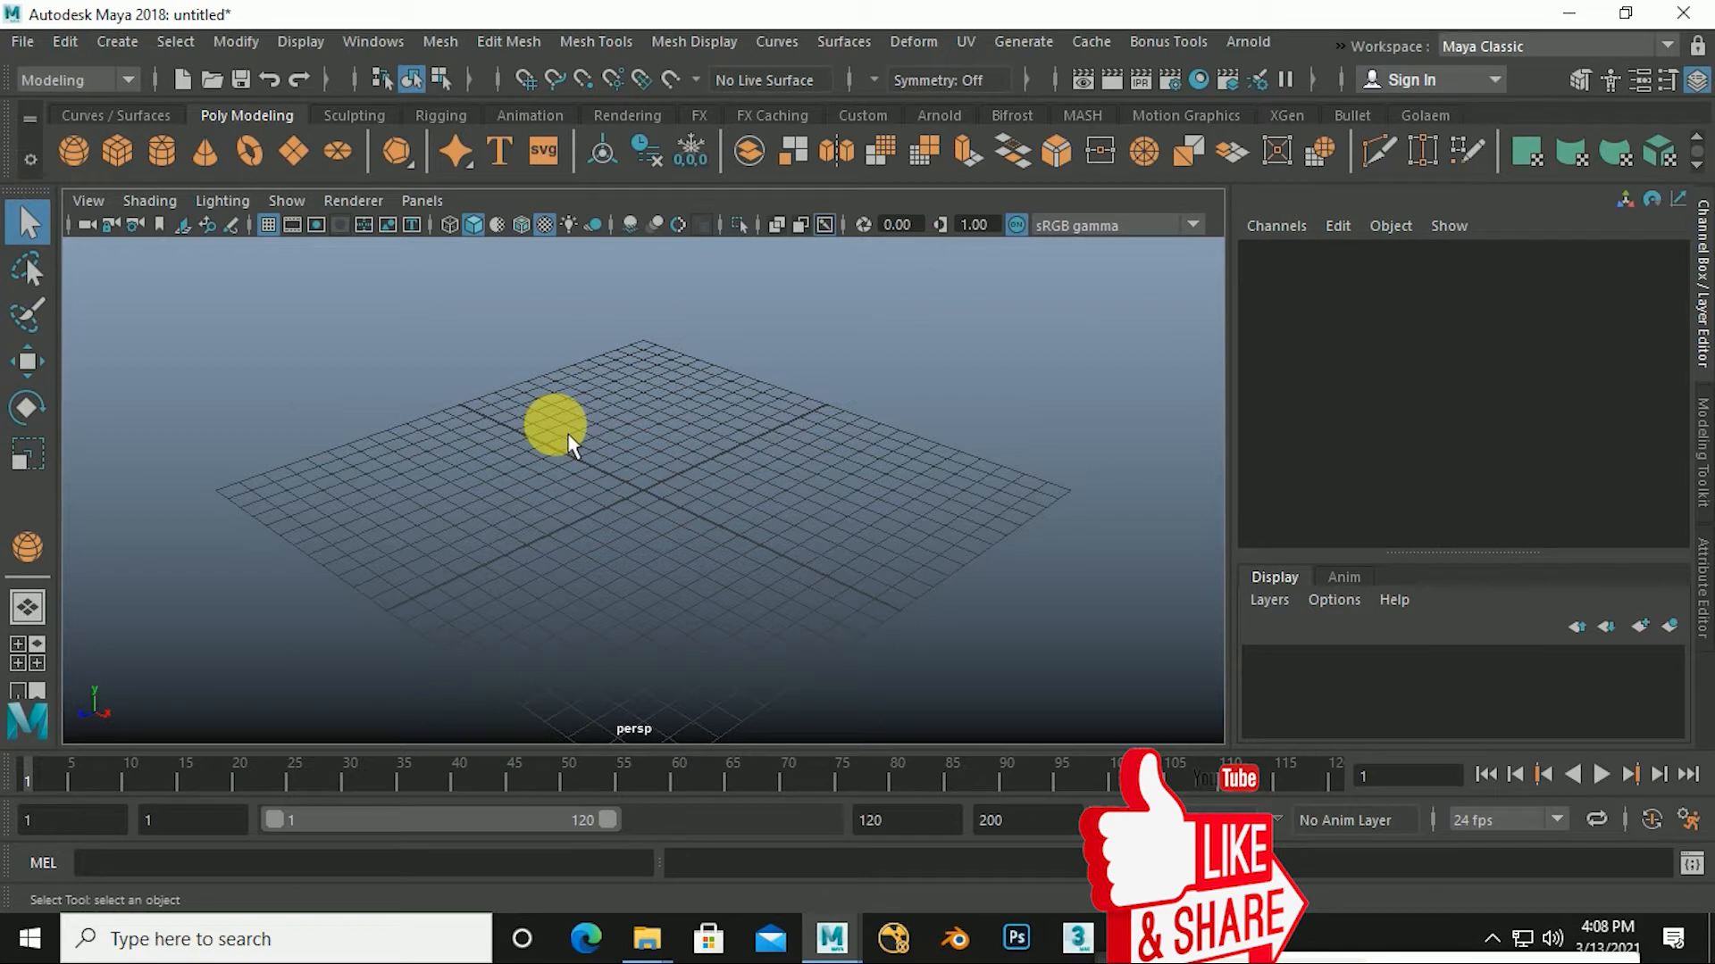
pyautogui.moveTo(554, 406); pyautogui.dragTo(765, 612)
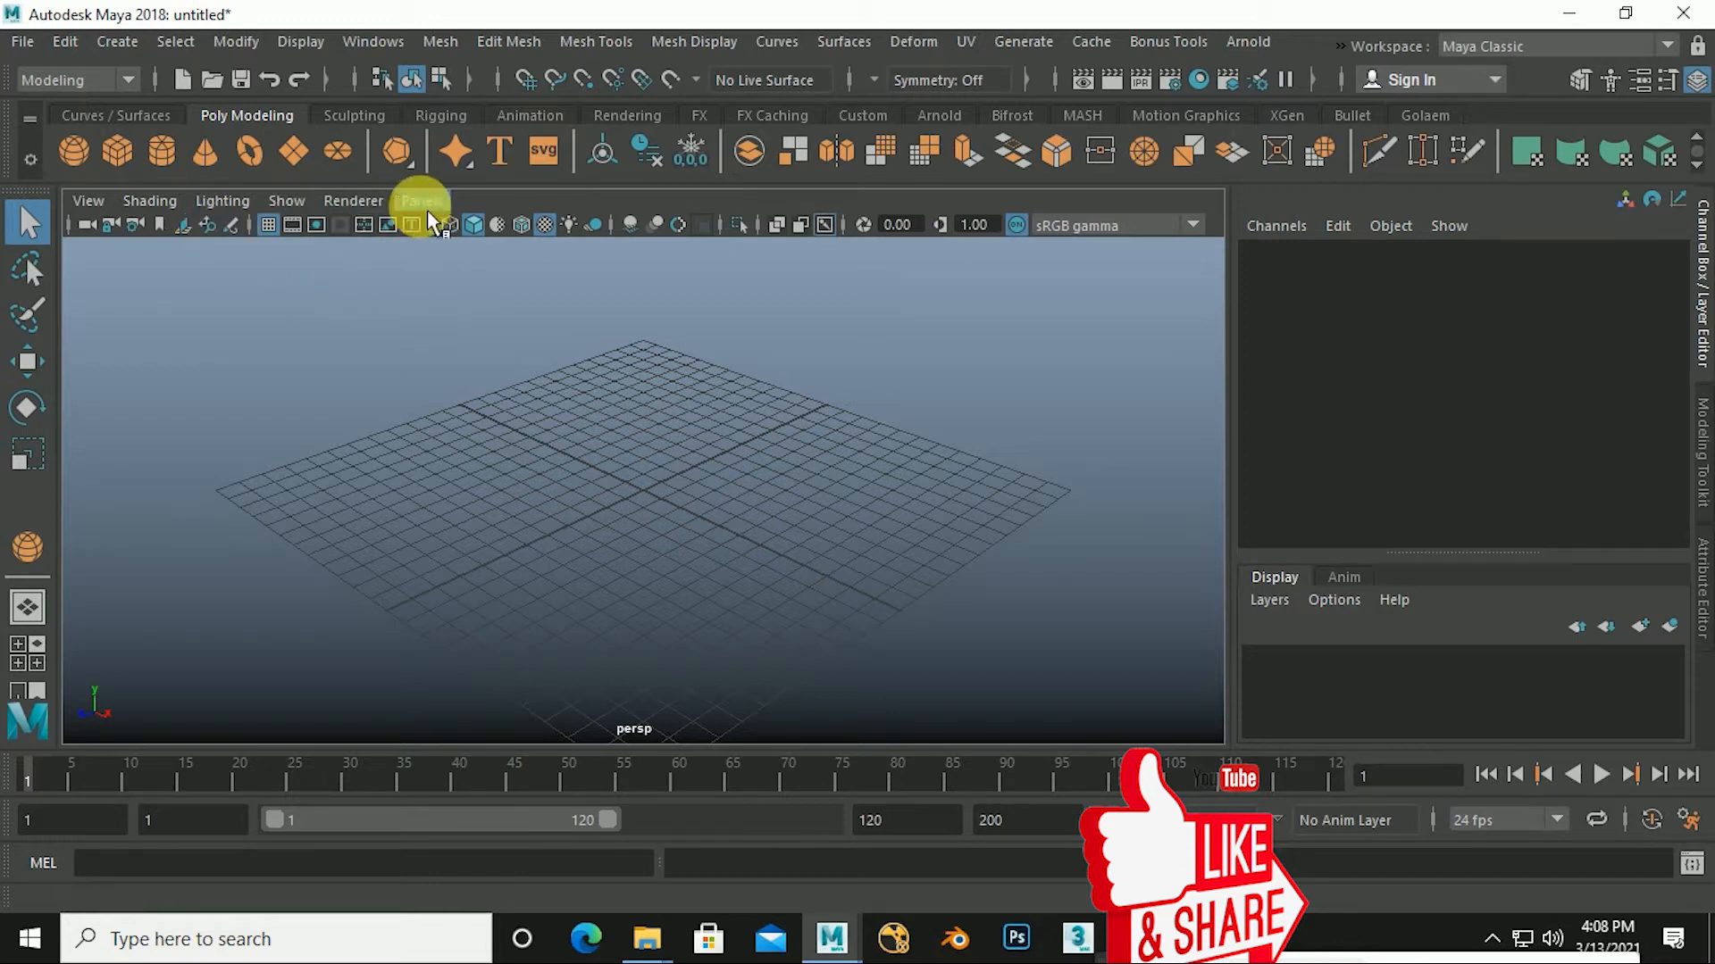
pyautogui.click(476, 225)
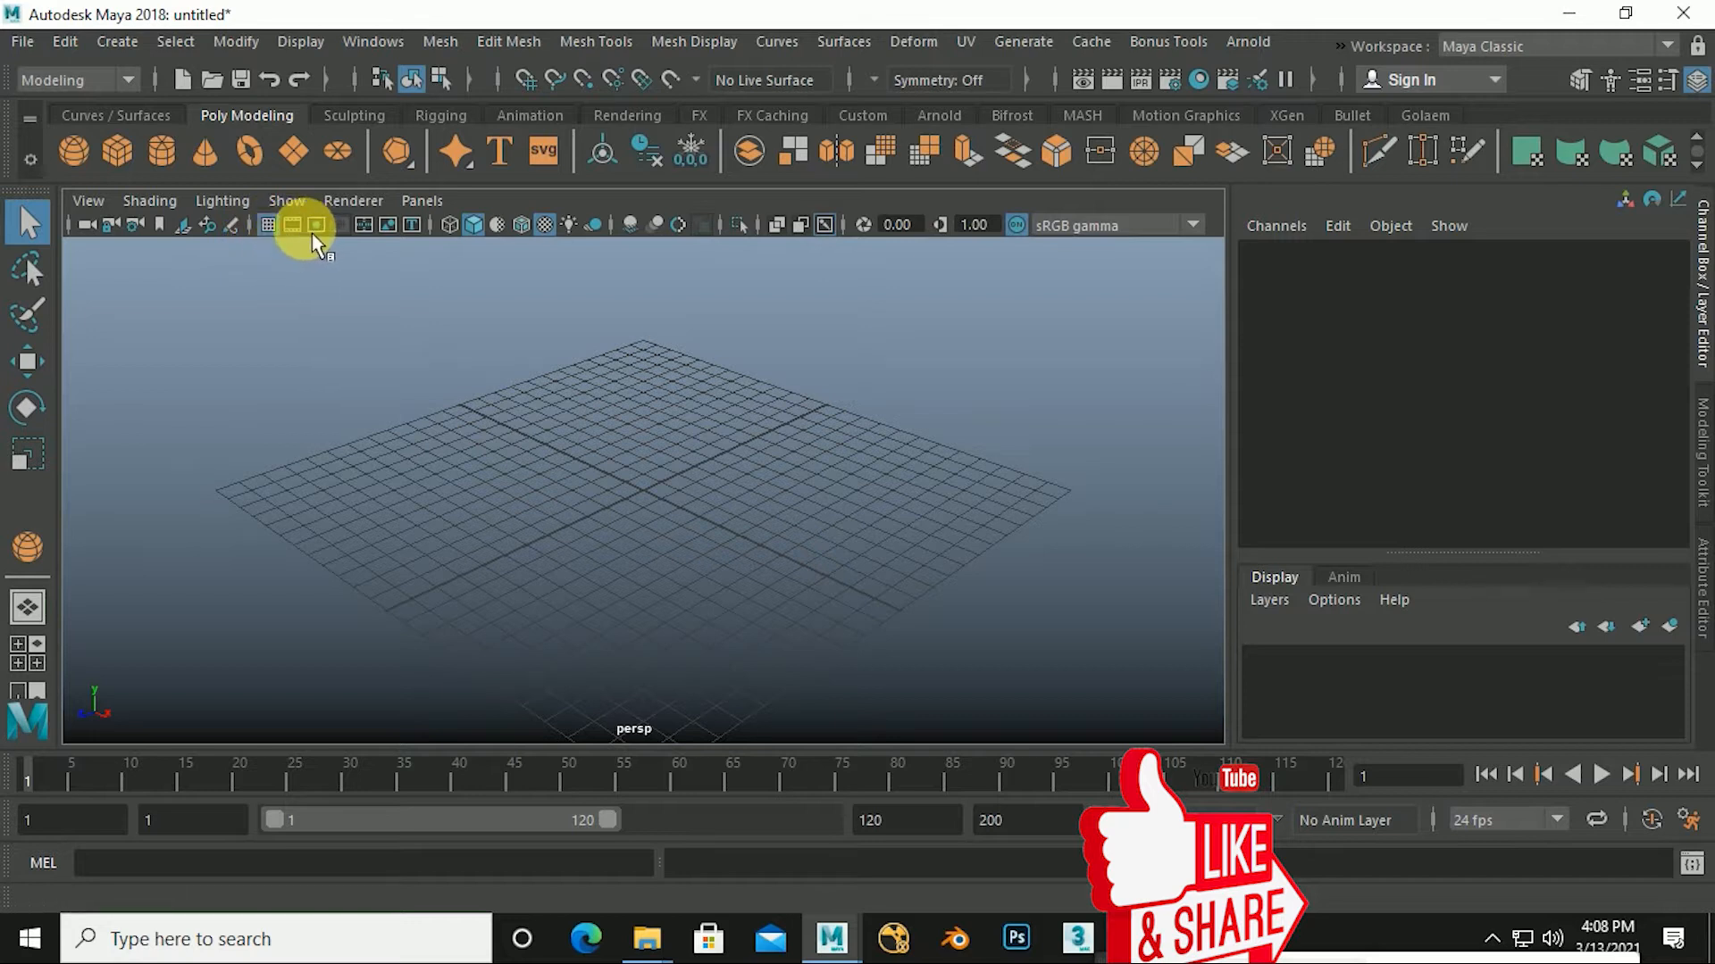
pyautogui.moveTo(311, 311); pyautogui.dragTo(1085, 706)
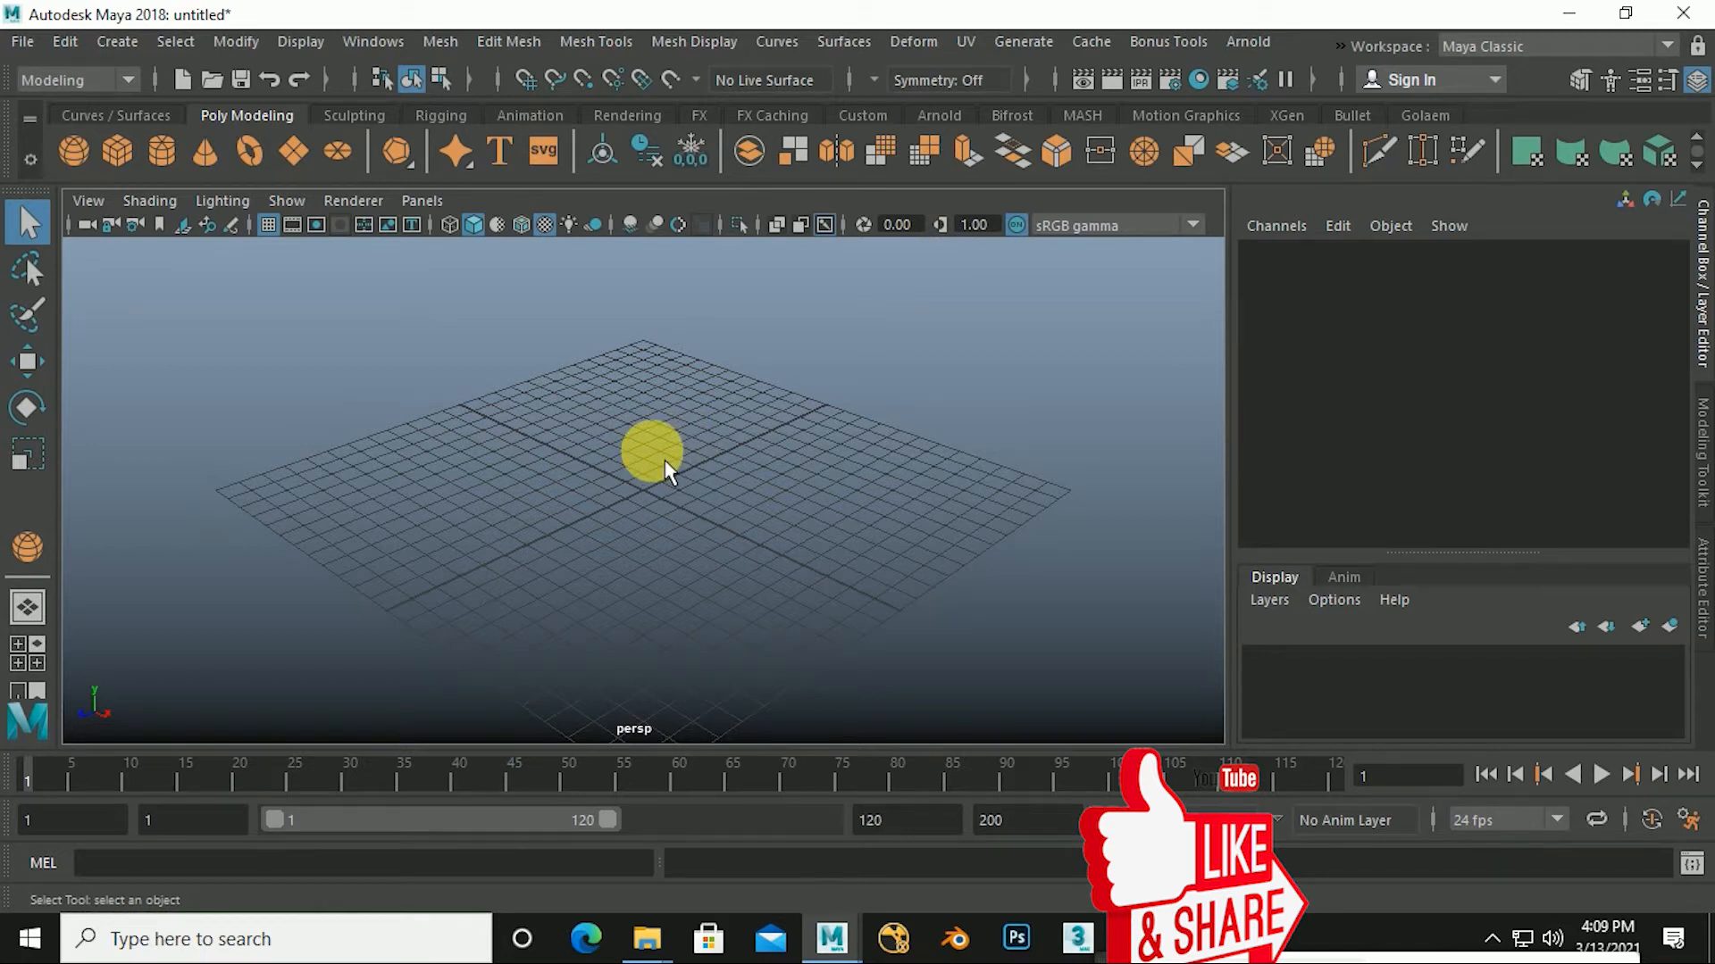
pyautogui.moveTo(548, 402); pyautogui.dragTo(663, 557)
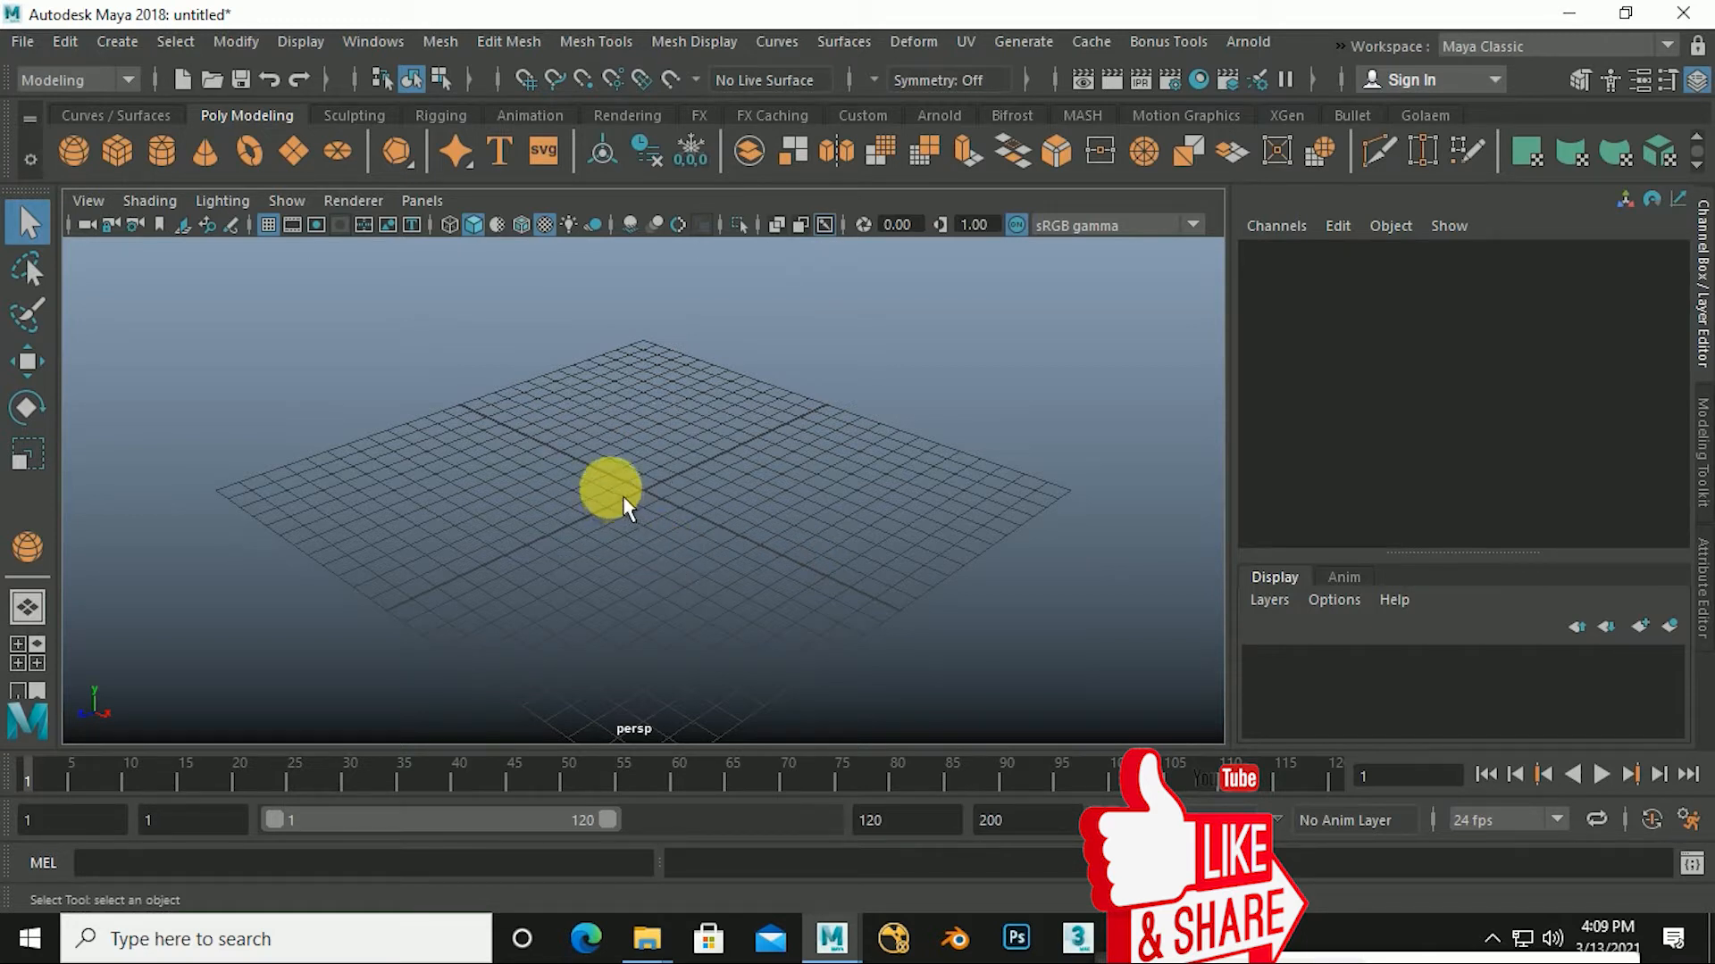
# Switch from the single perspective view to the four-view layout with top, perspective, front and side views.
pyautogui.press('space')
pyautogui.click(876, 387)
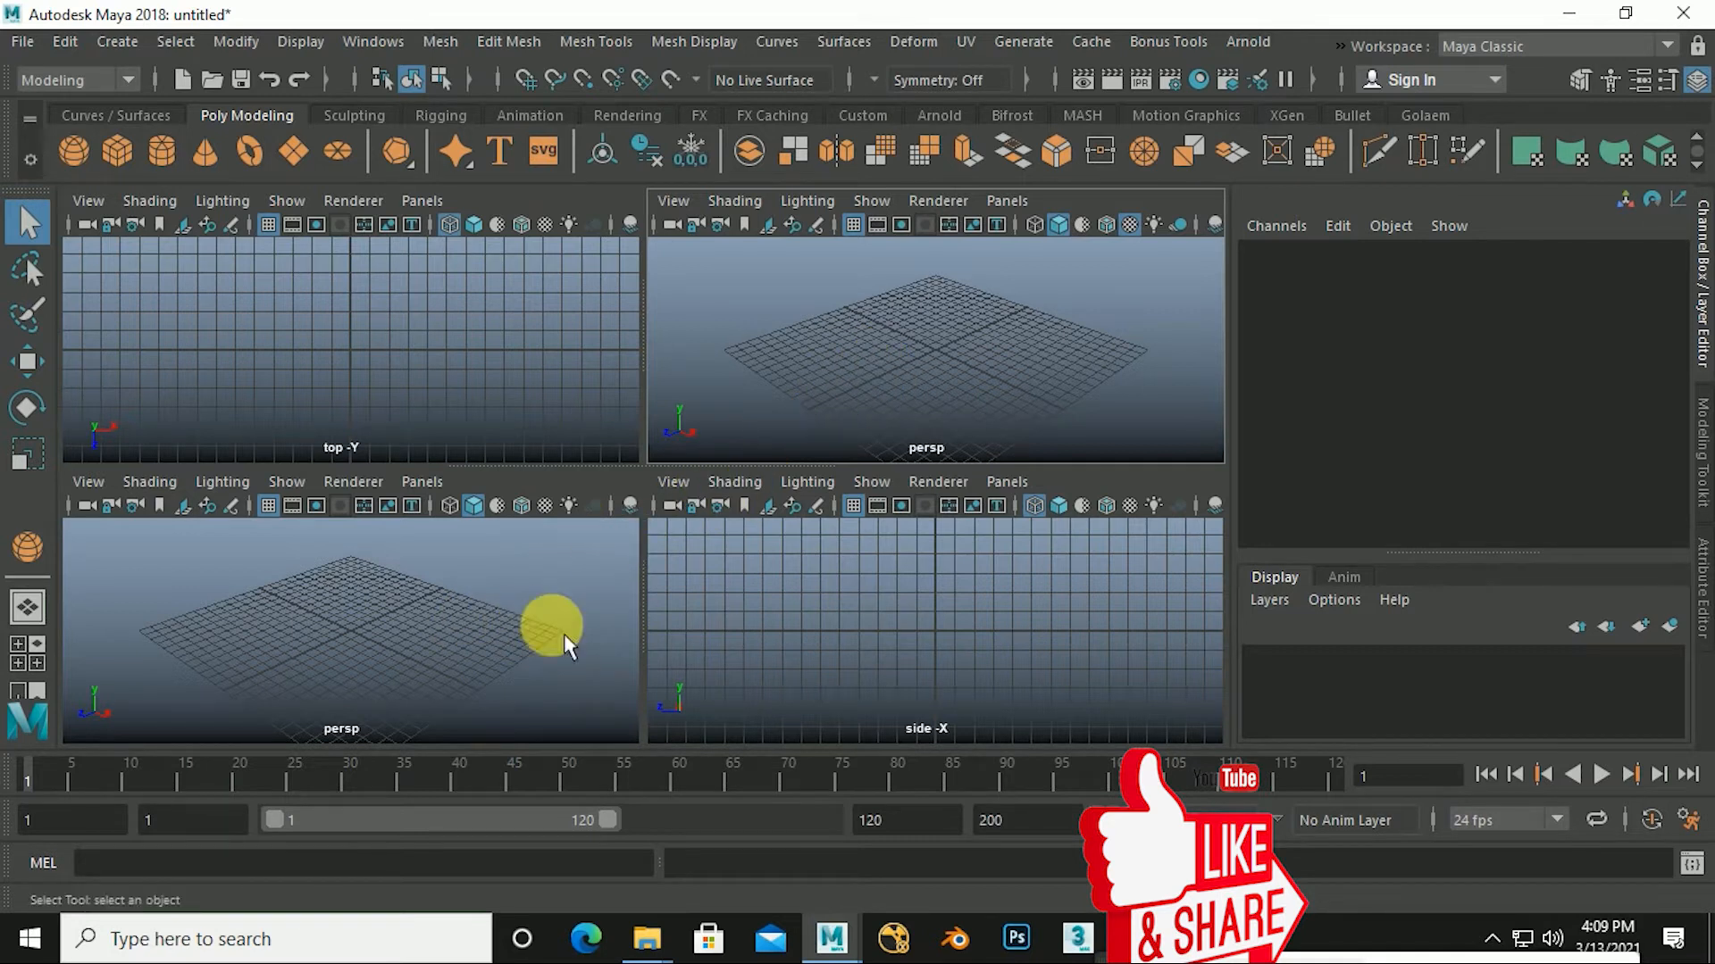
pyautogui.click(30, 666)
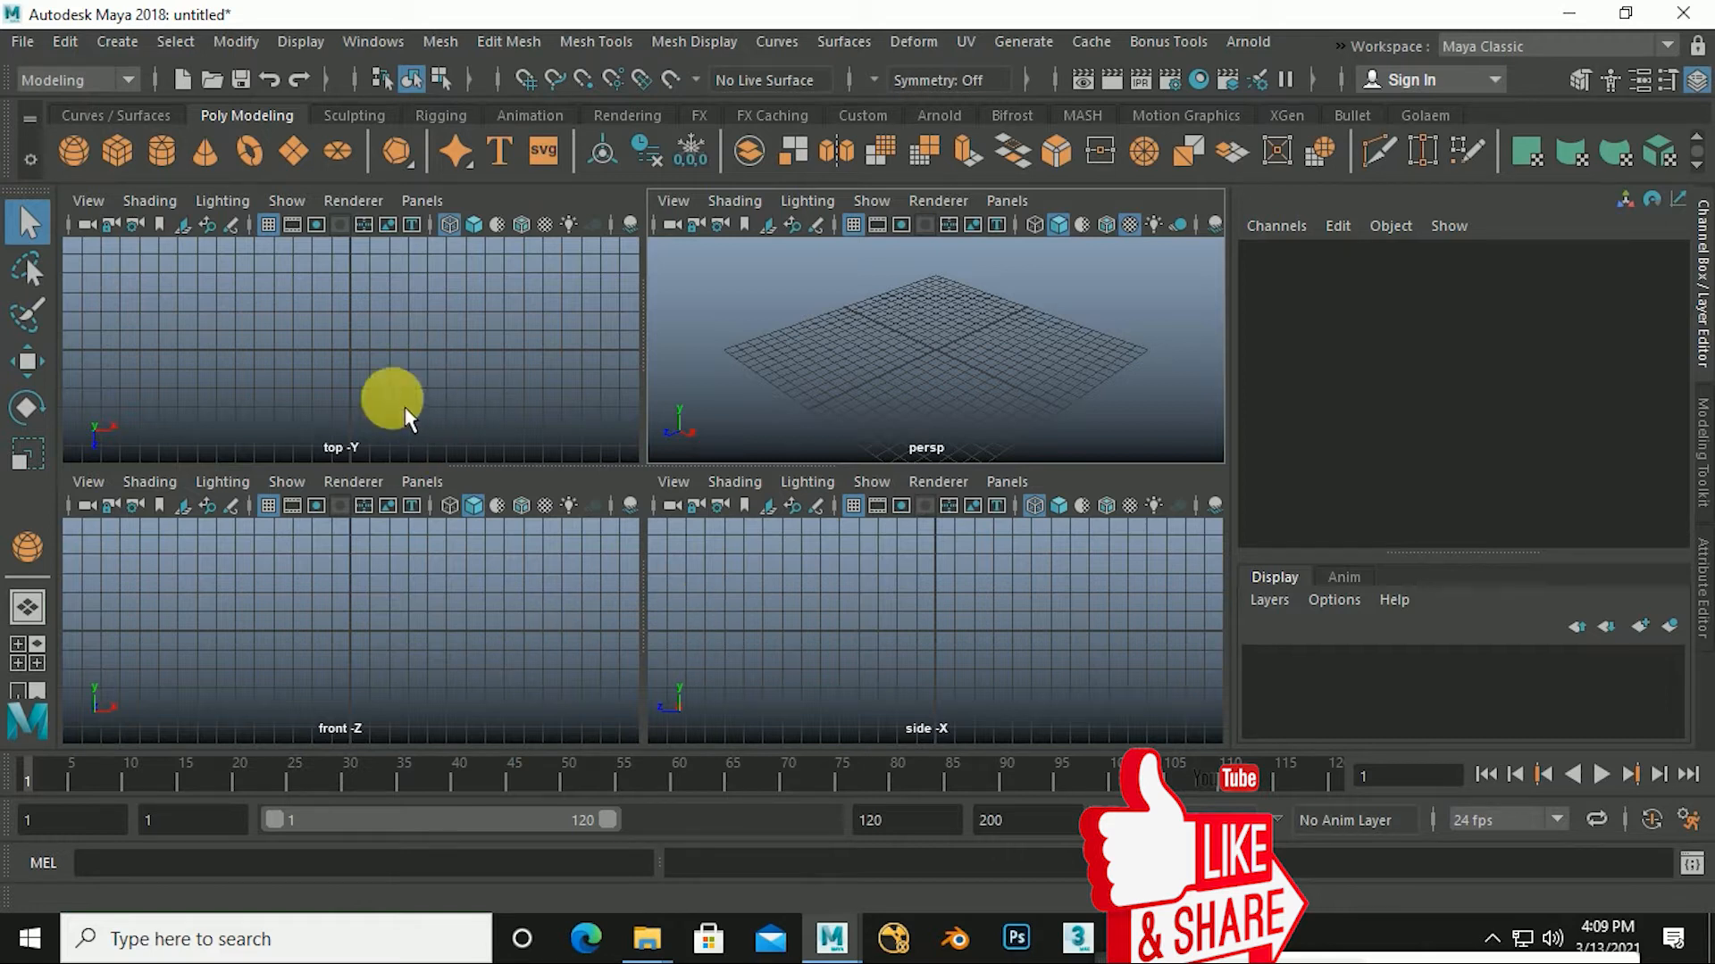
# Look over the front, side, perspective and top viewports in the four-view layout.
pyautogui.moveTo(308, 616); pyautogui.dragTo(413, 665)
pyautogui.click(915, 625)
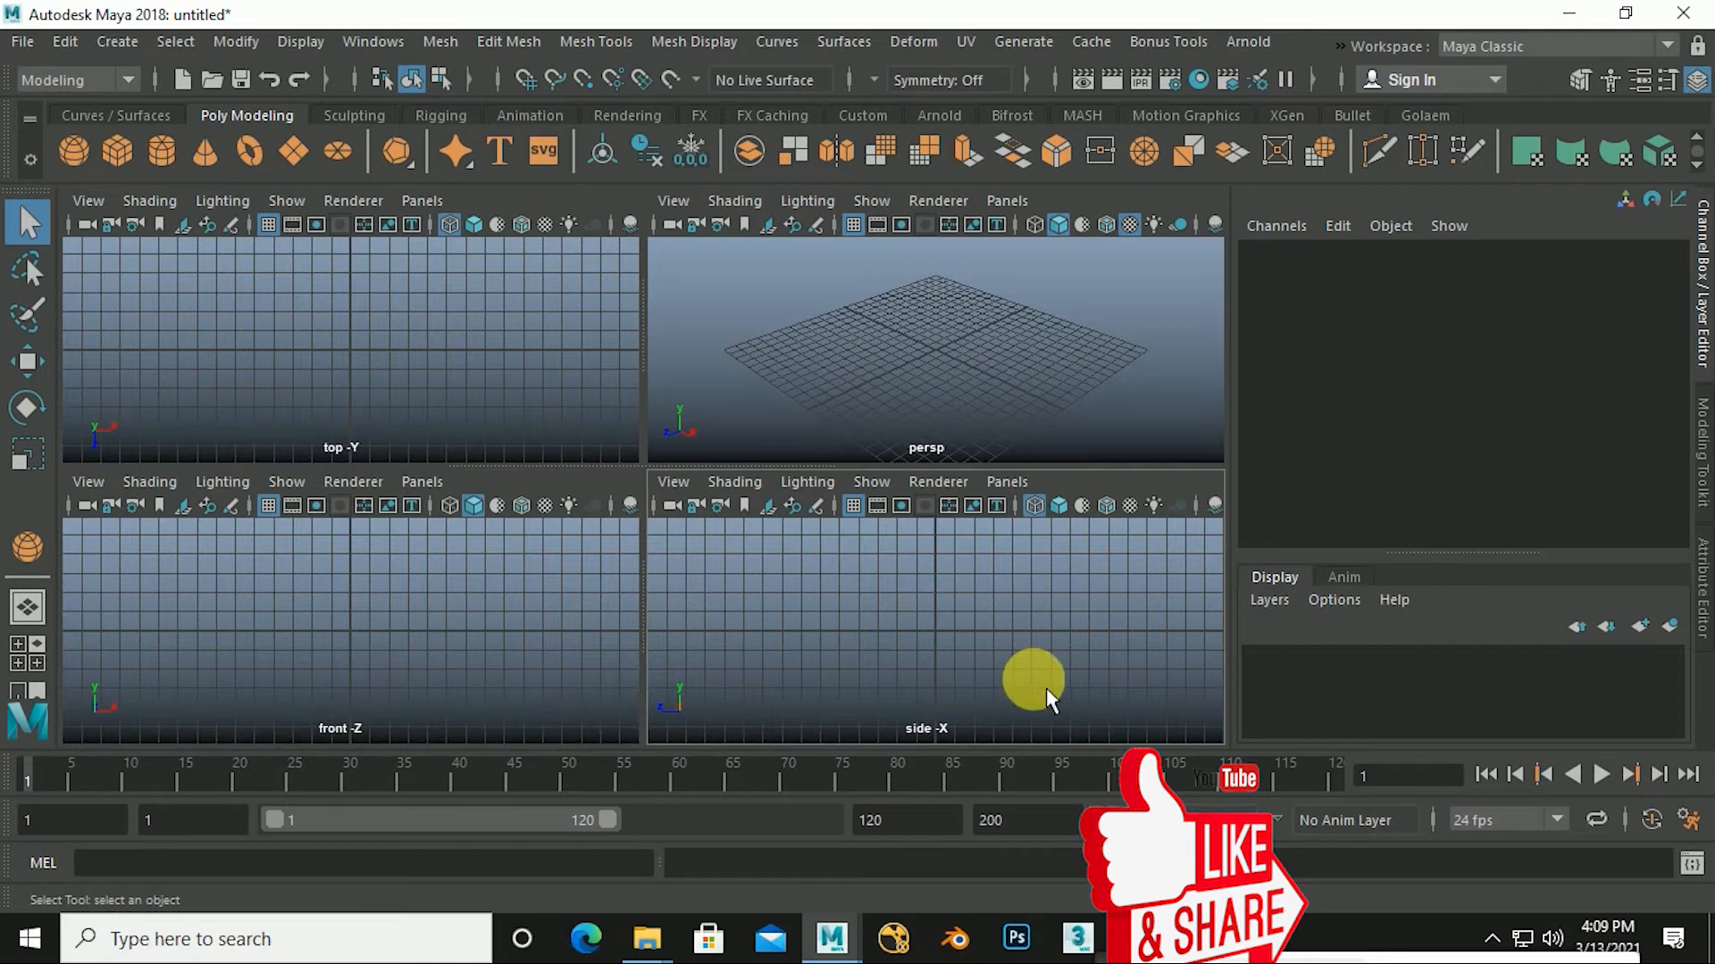
pyautogui.moveTo(1023, 692); pyautogui.dragTo(872, 582)
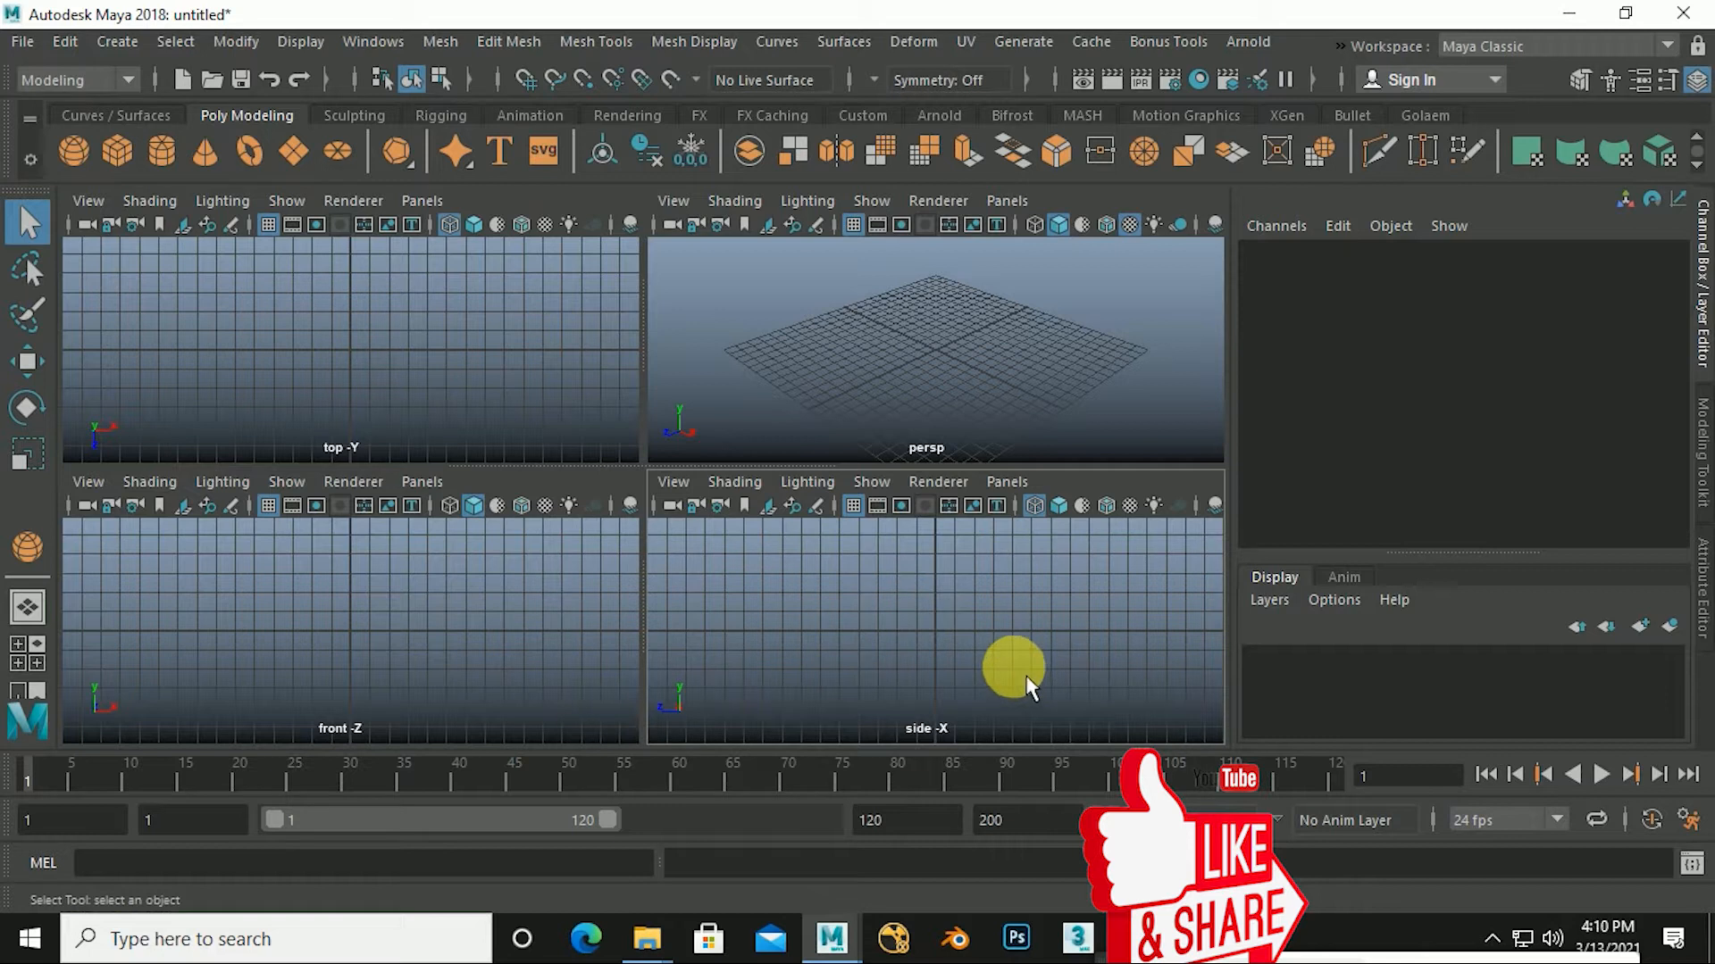
pyautogui.moveTo(1026, 678); pyautogui.dragTo(871, 579)
pyautogui.moveTo(871, 582)
pyautogui.mouseDown()
pyautogui.moveTo(1022, 706)
pyautogui.moveTo(858, 569)
pyautogui.mouseUp()
pyautogui.moveTo(852, 564); pyautogui.dragTo(994, 692)
pyautogui.moveTo(1036, 699); pyautogui.dragTo(816, 566)
pyautogui.moveTo(898, 318); pyautogui.dragTo(968, 371)
pyautogui.moveTo(306, 323); pyautogui.dragTo(399, 393)
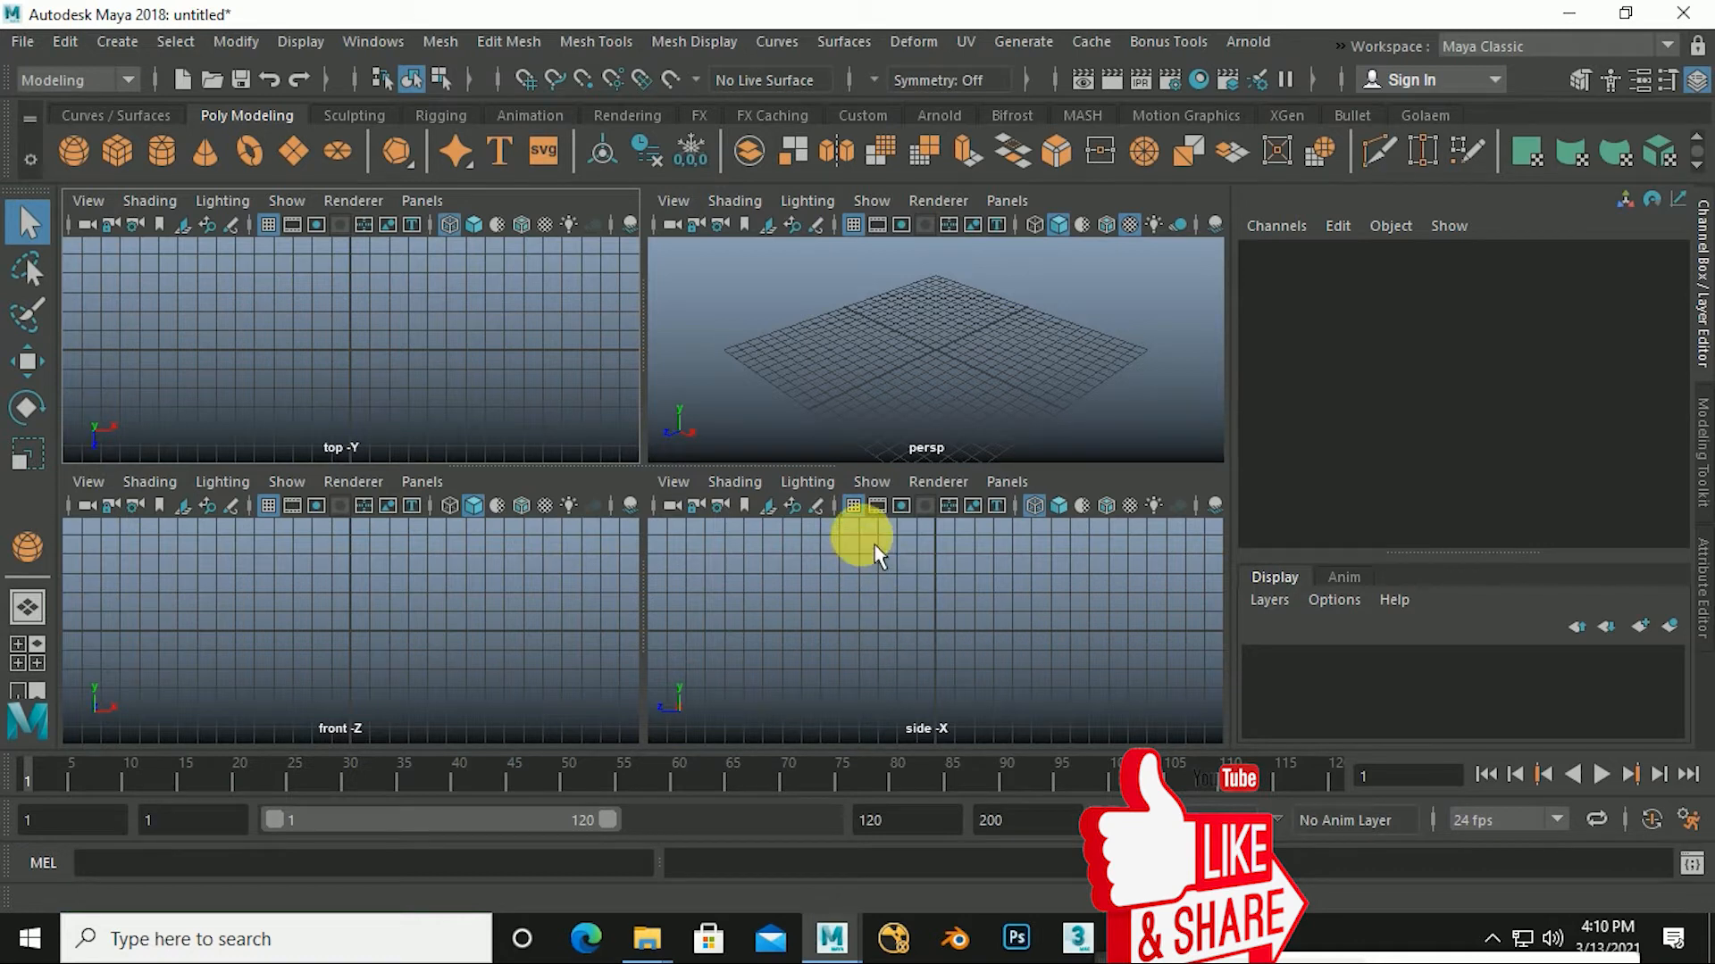
# Hide the grid in the side view and show it again.
pyautogui.click(853, 506)
pyautogui.moveTo(876, 581); pyautogui.dragTo(986, 646)
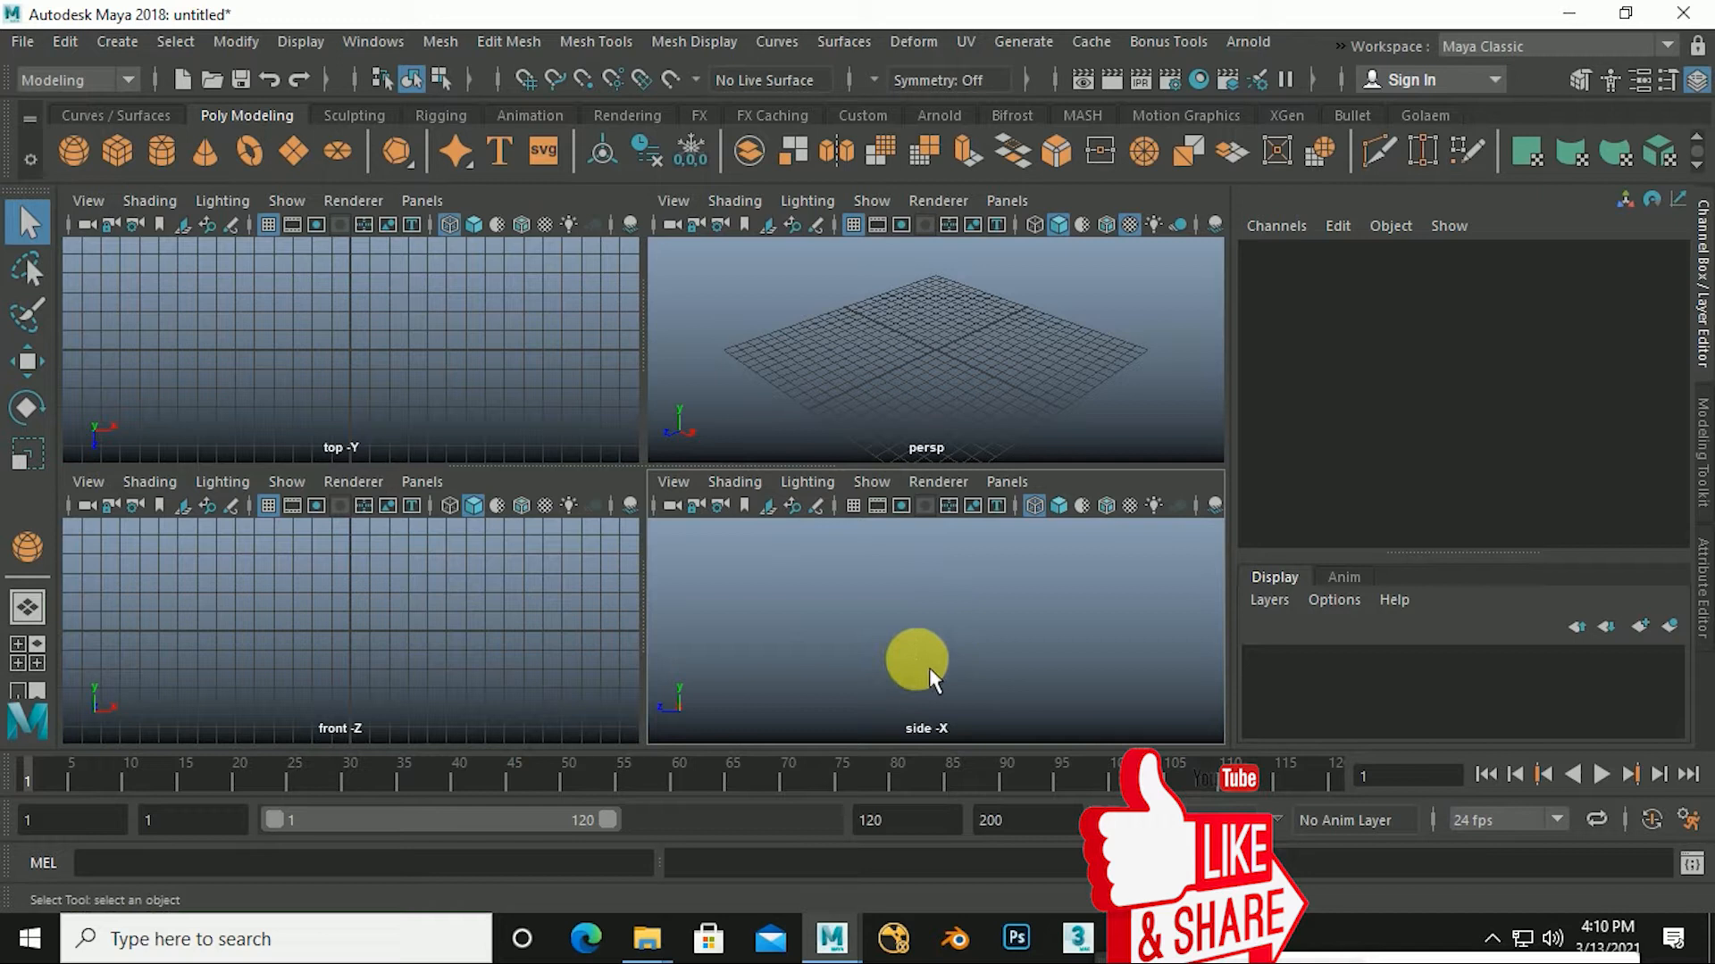
pyautogui.moveTo(884, 591); pyautogui.dragTo(983, 683)
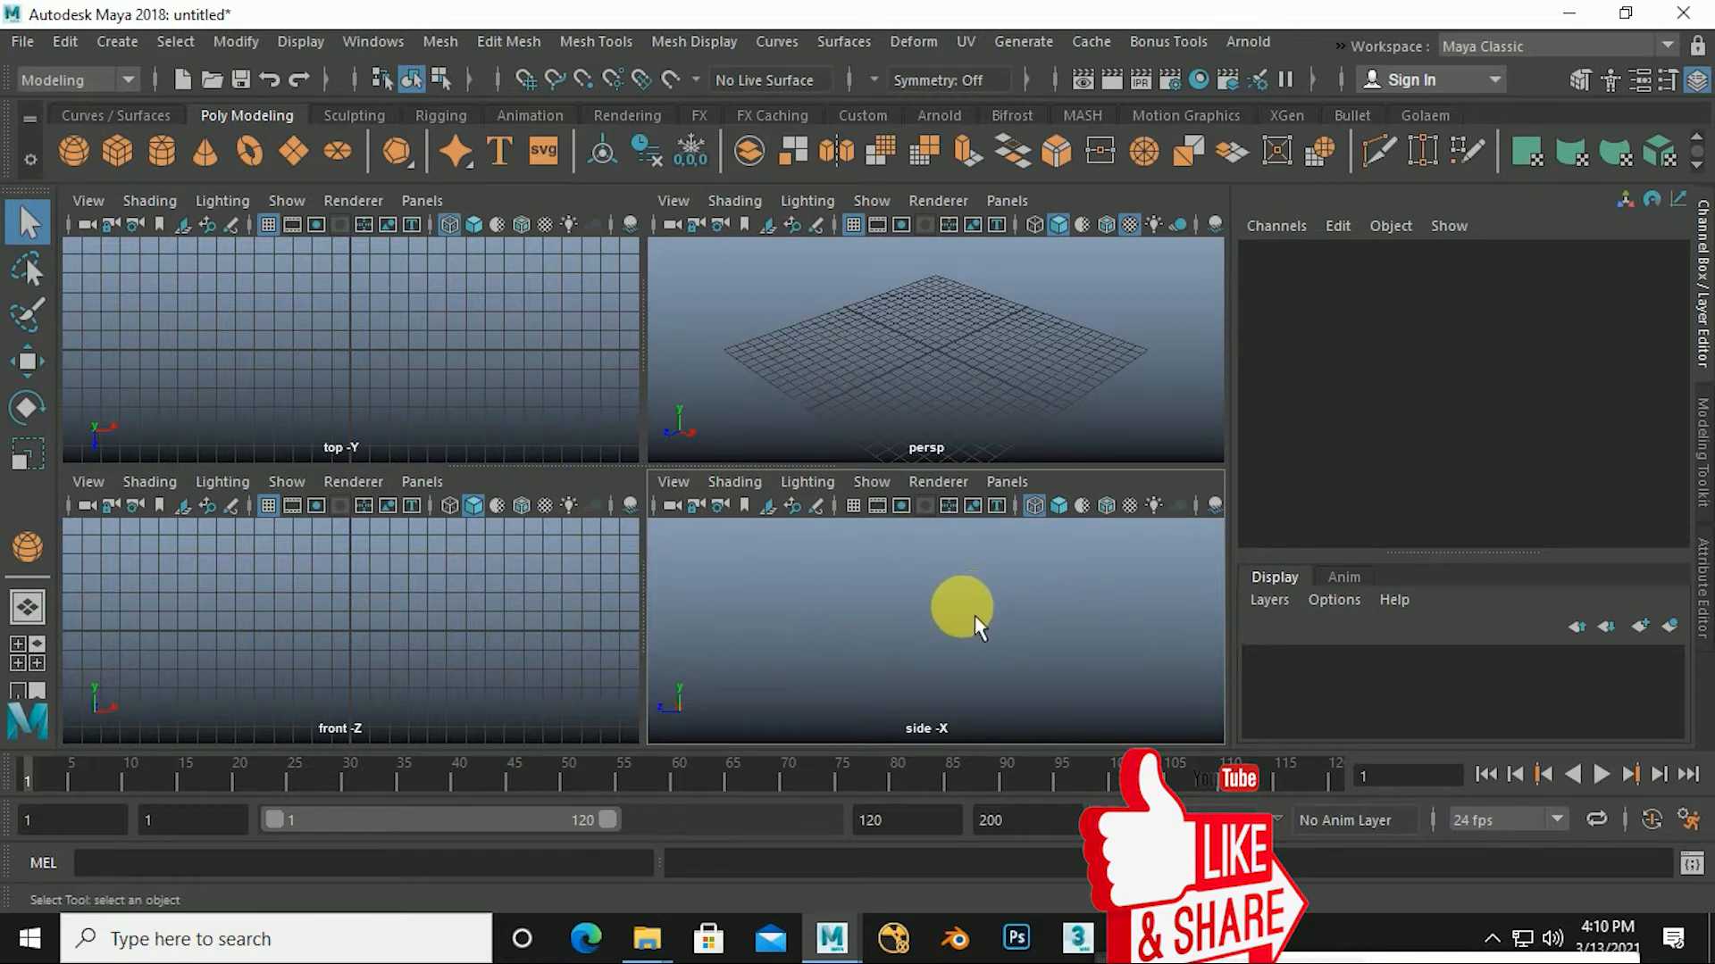
pyautogui.click(857, 511)
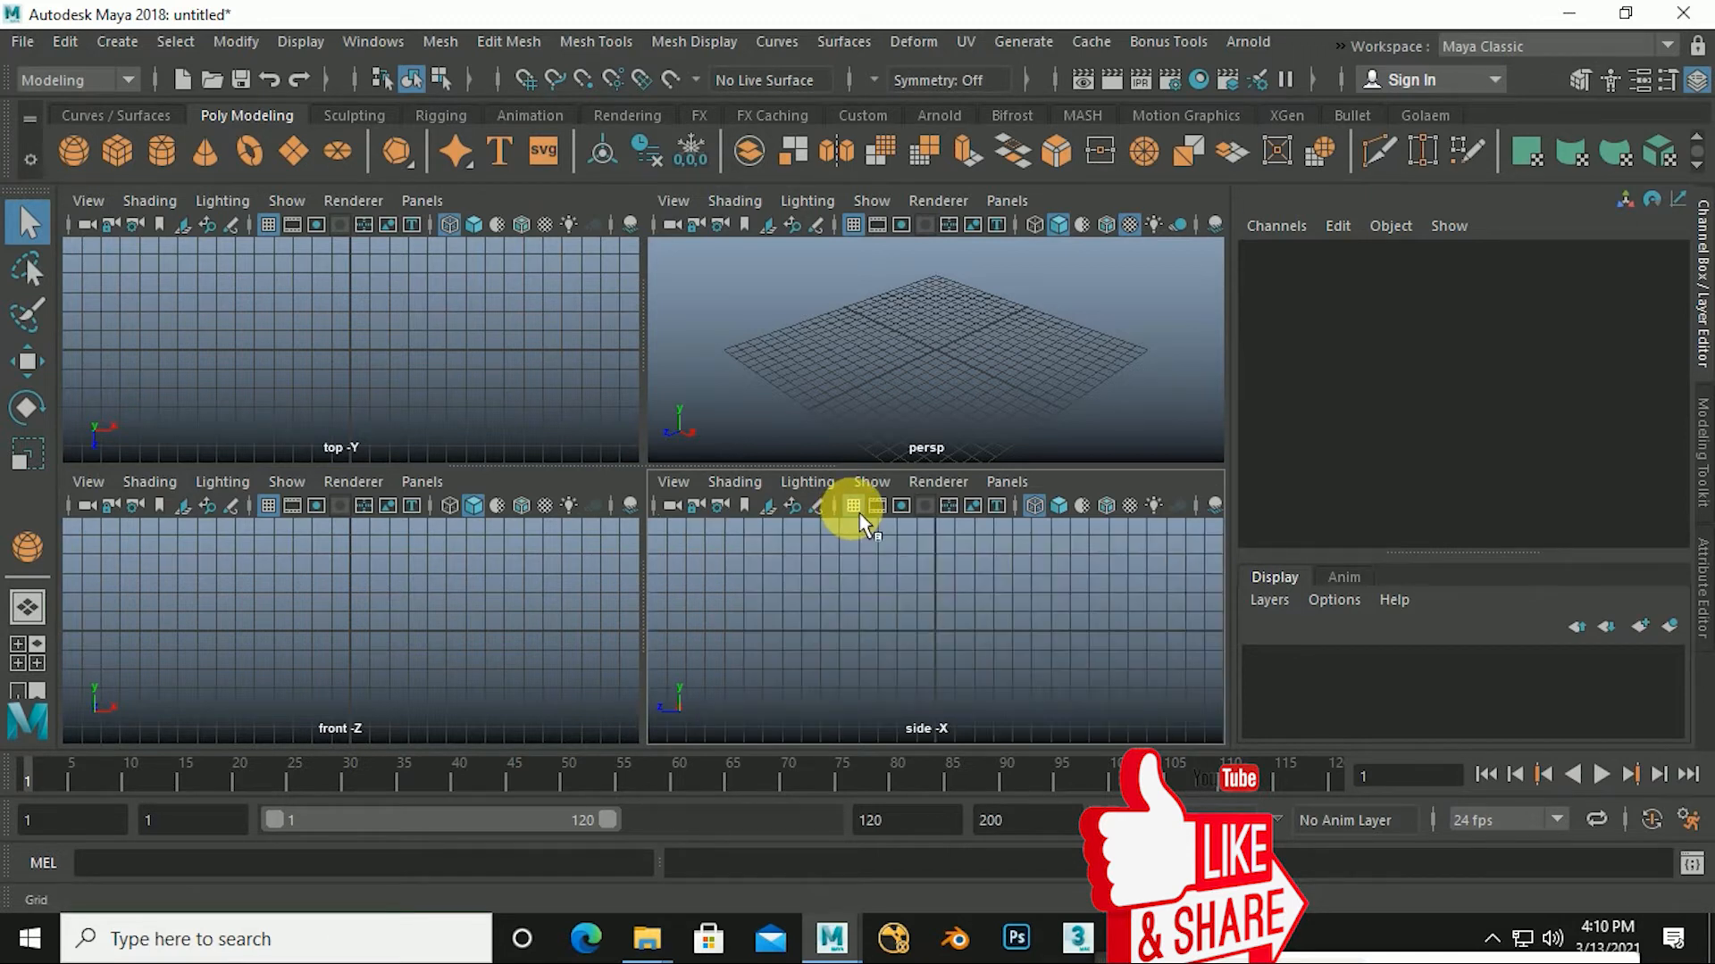
pyautogui.moveTo(888, 576); pyautogui.dragTo(1000, 679)
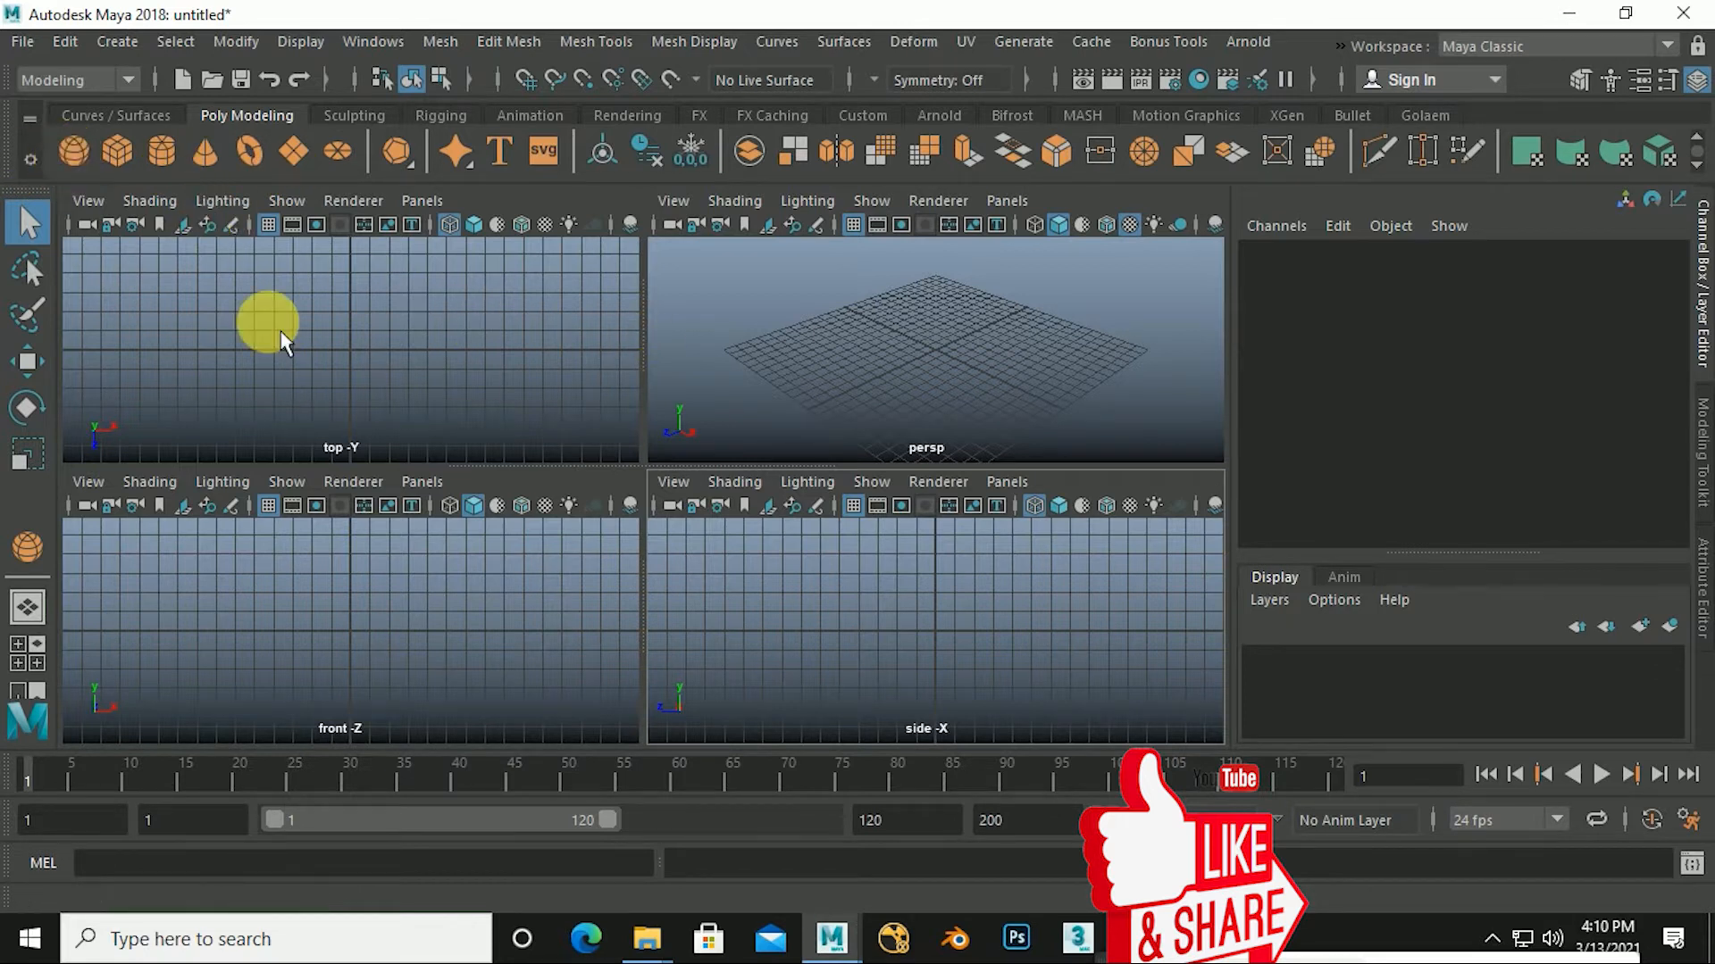
# Create a polygon sphere with a radius of about 5.2 near the centre of the grid in the perspective view.
pyautogui.moveTo(853, 340); pyautogui.dragTo(988, 395)
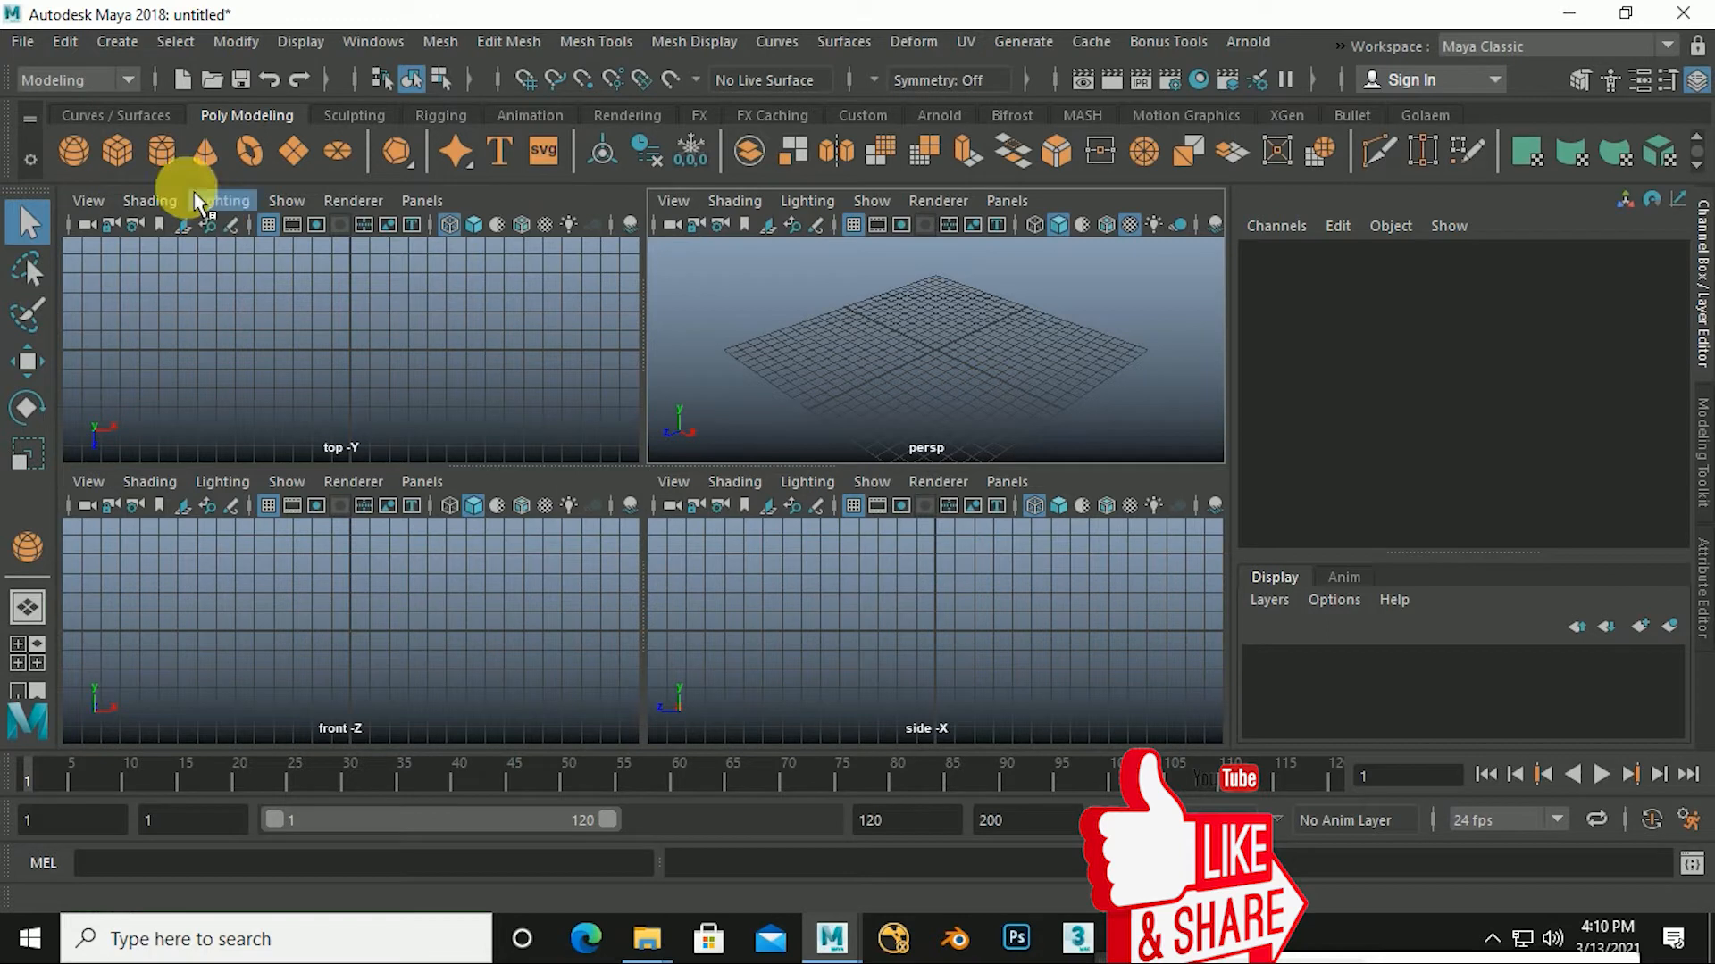
pyautogui.click(79, 161)
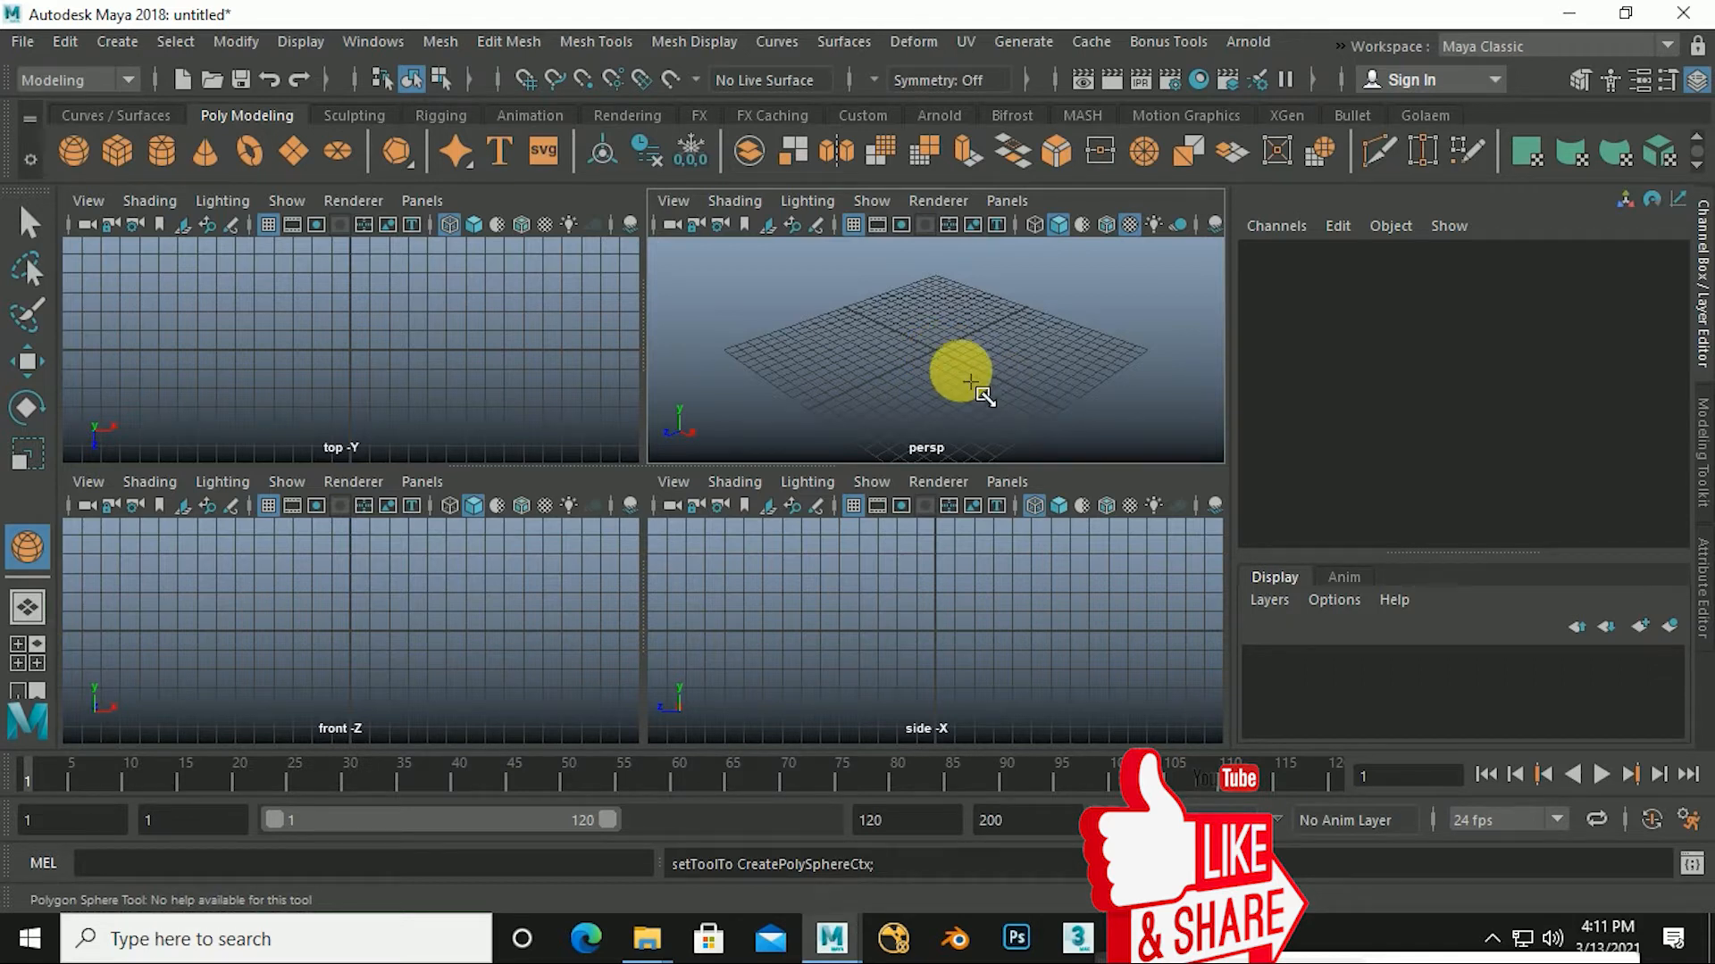
pyautogui.moveTo(948, 362); pyautogui.dragTo(995, 389)
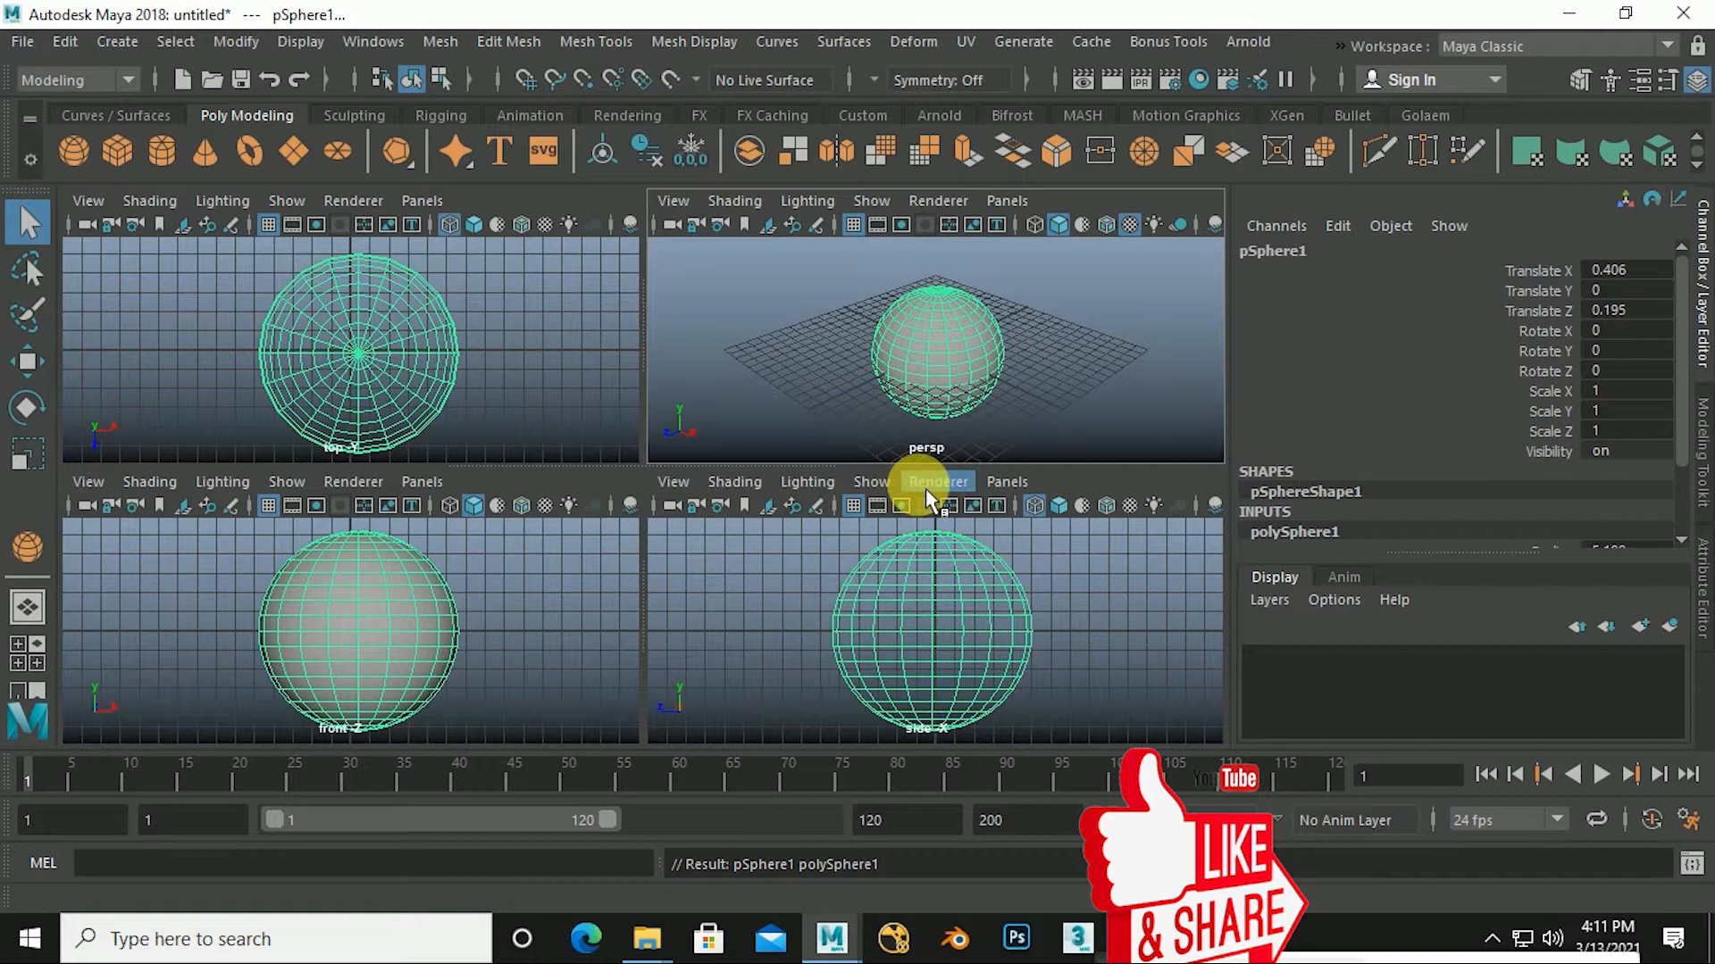
# Display the side and top views smooth shaded, and maximize the perspective view around the sphere.
pyautogui.click(1056, 506)
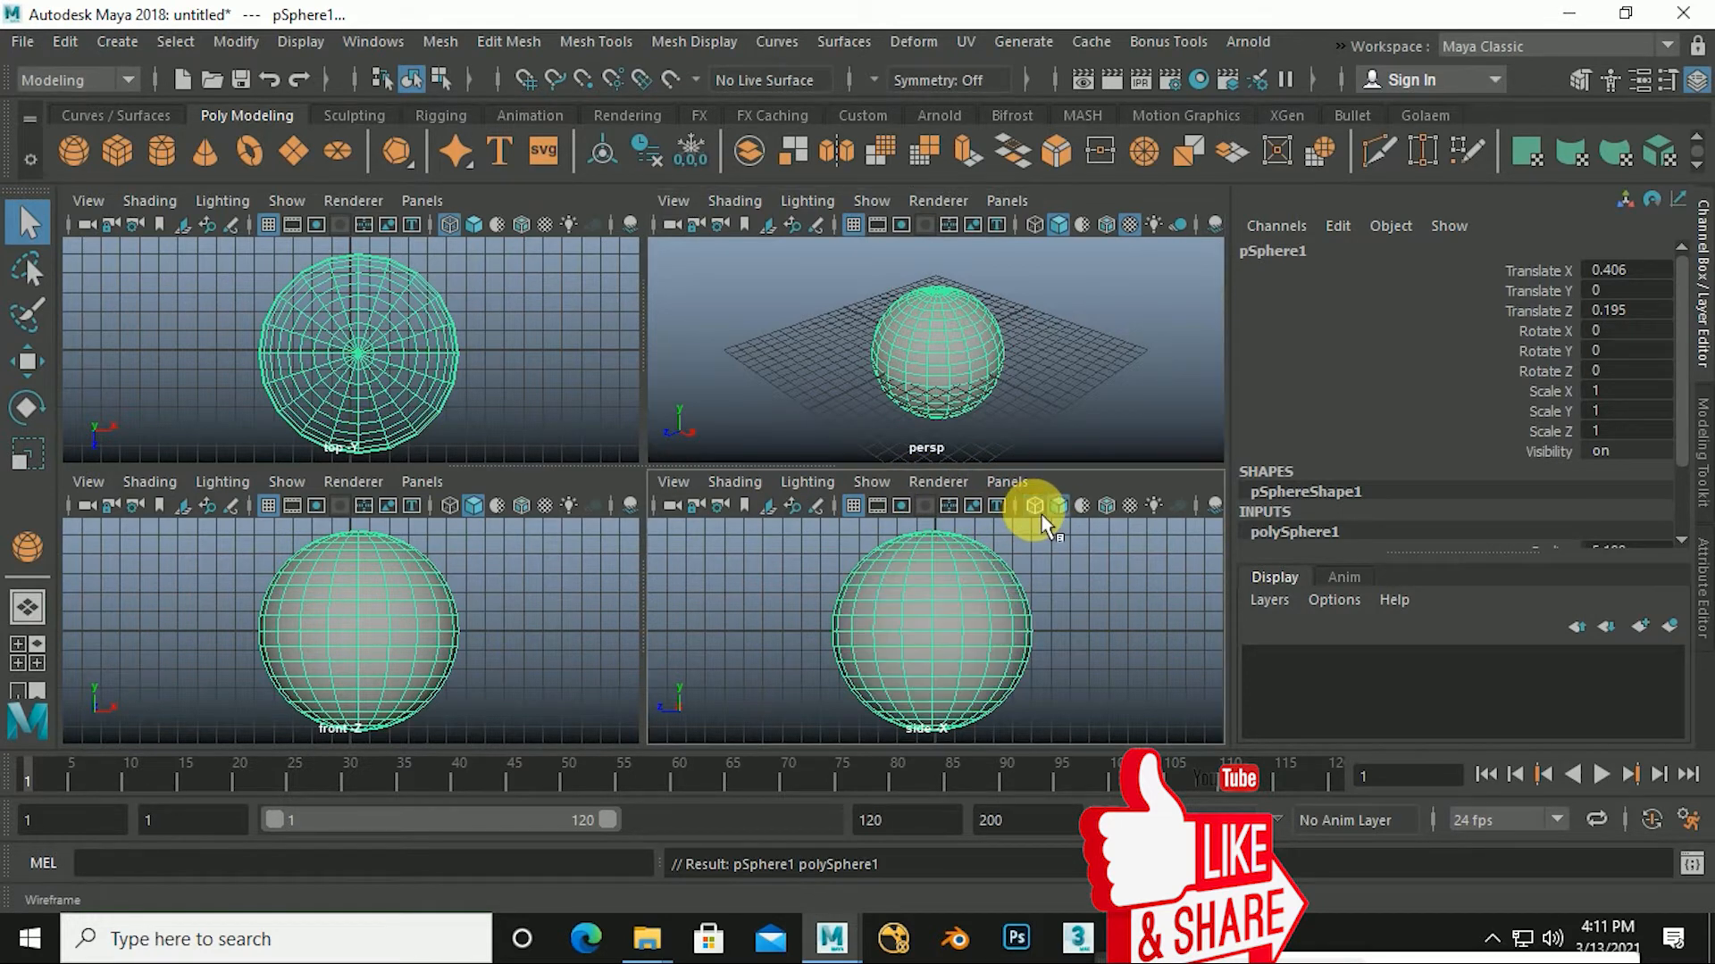
pyautogui.click(473, 225)
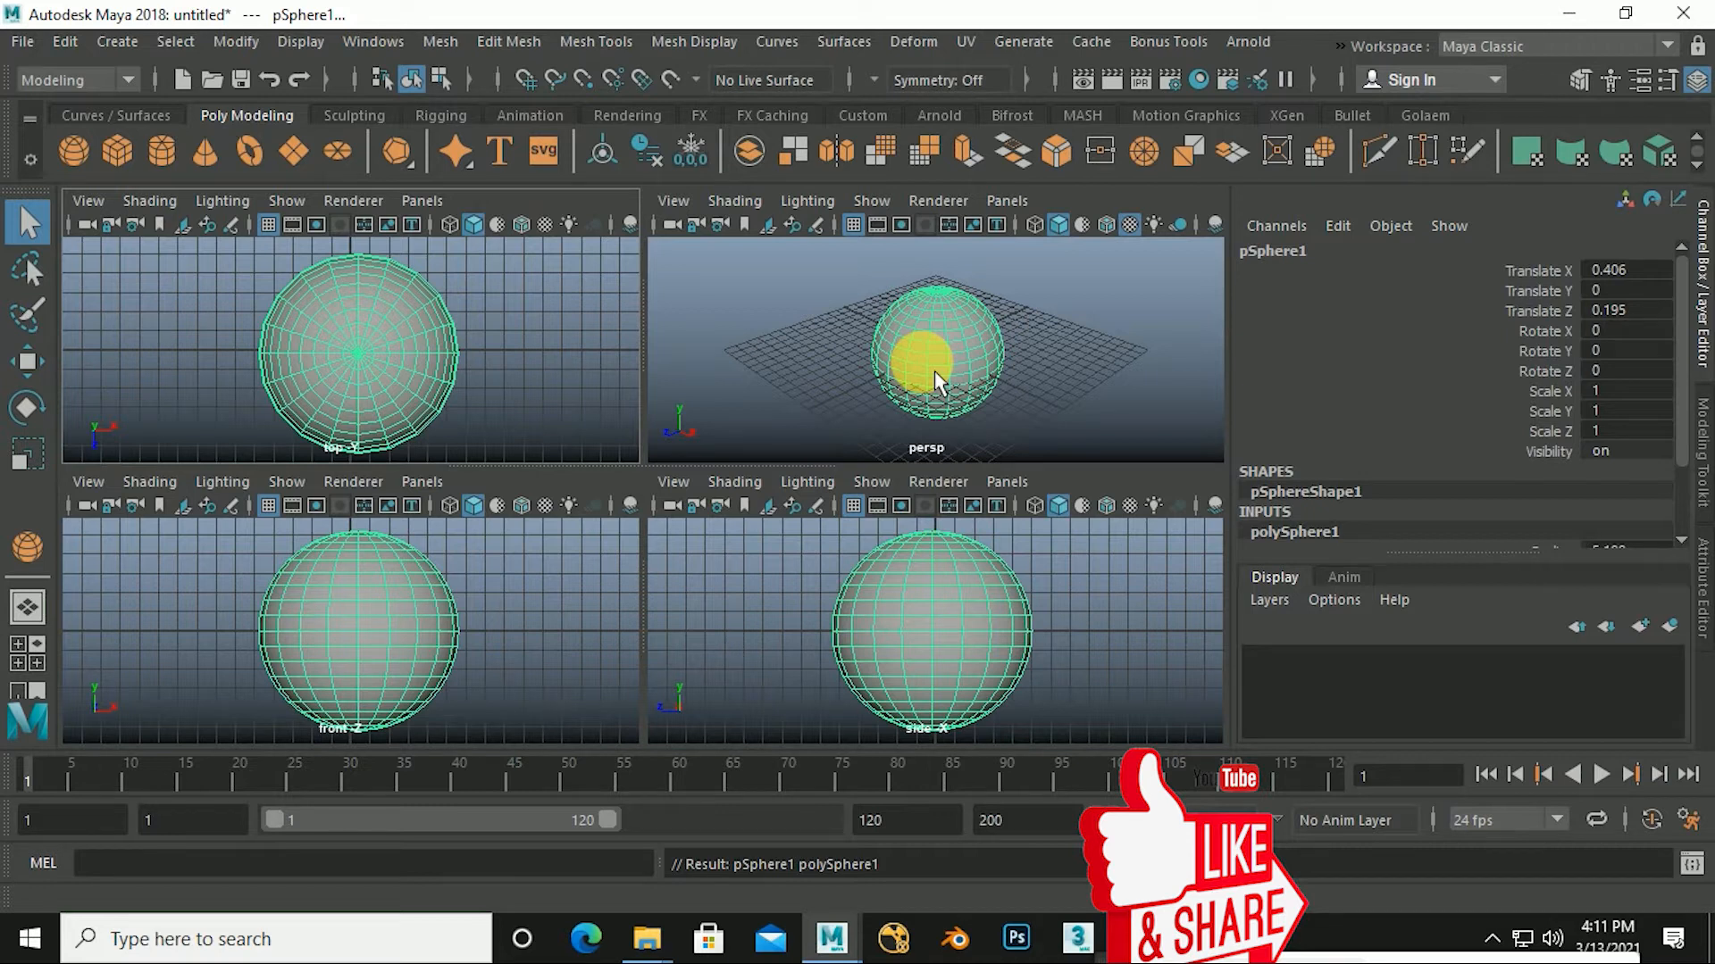
pyautogui.press('space')
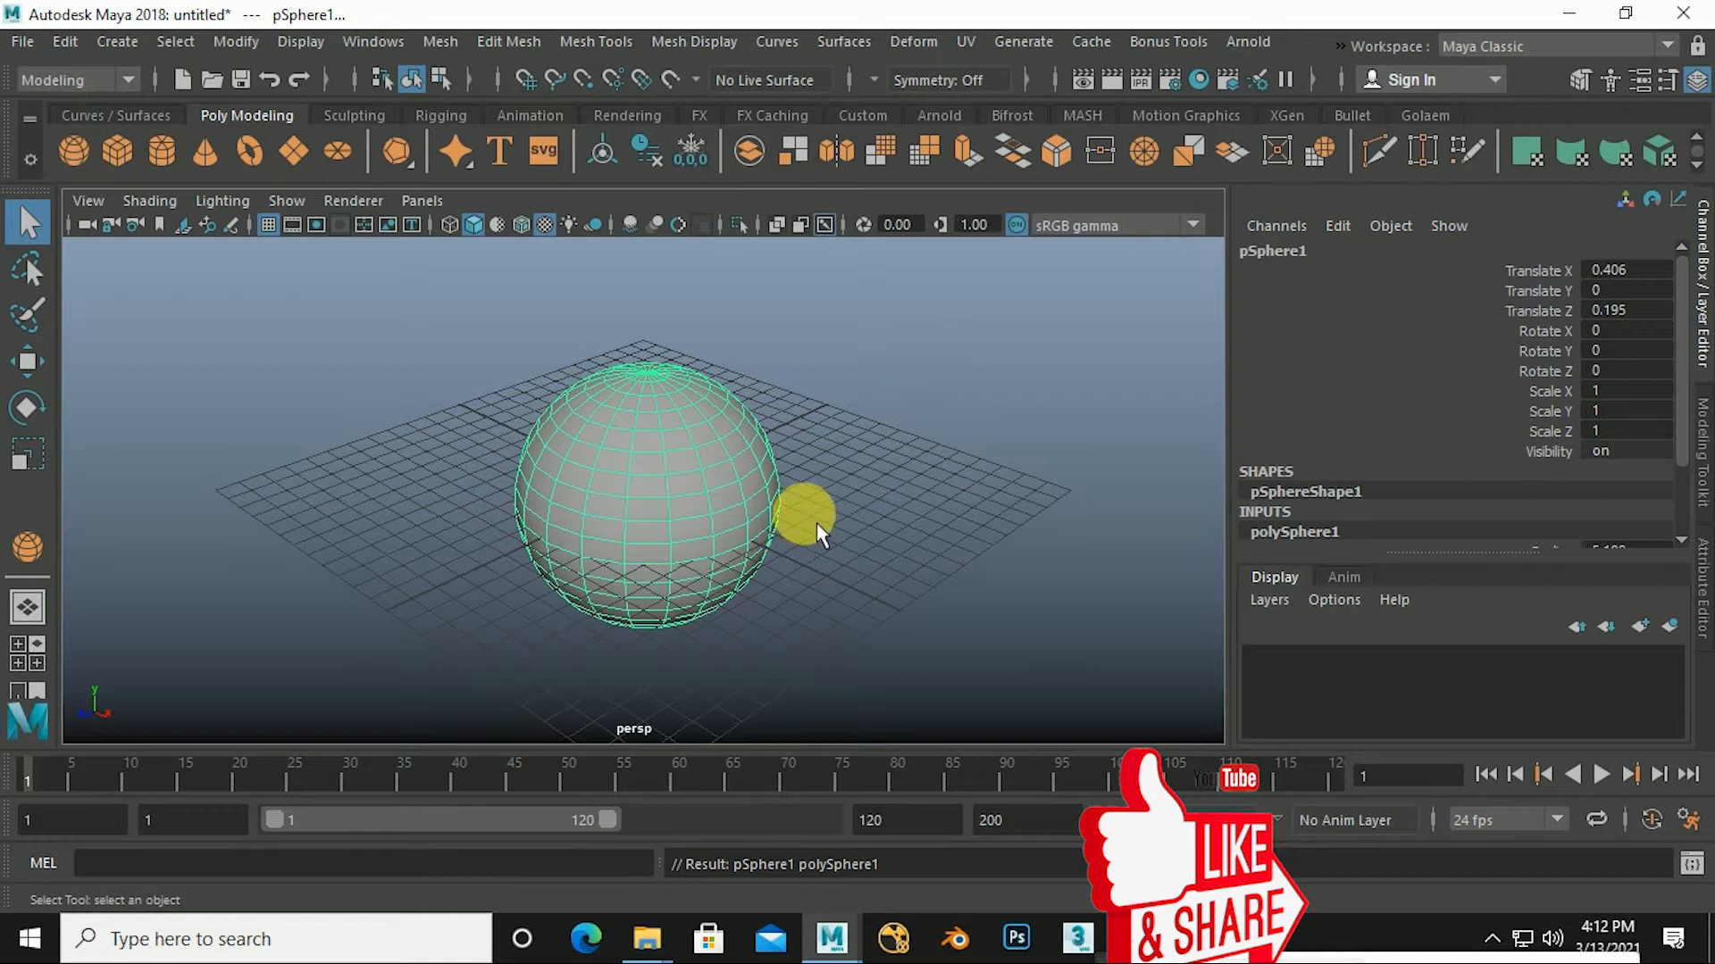
pyautogui.keyDown('alt'); pyautogui.moveTo(858, 529); pyautogui.dragTo(804, 529); pyautogui.keyUp('alt')
pyautogui.scroll(2, 834, 535)
pyautogui.moveTo(947, 561)
pyautogui.keyDown('alt'); pyautogui.mouseDown()
pyautogui.moveTo(775, 534)
pyautogui.moveTo(848, 528)
pyautogui.moveTo(929, 560)
pyautogui.moveTo(938, 536)
pyautogui.moveTo(892, 555)
pyautogui.moveTo(950, 574)
pyautogui.moveTo(930, 545)
pyautogui.mouseUp(); pyautogui.keyUp('alt')
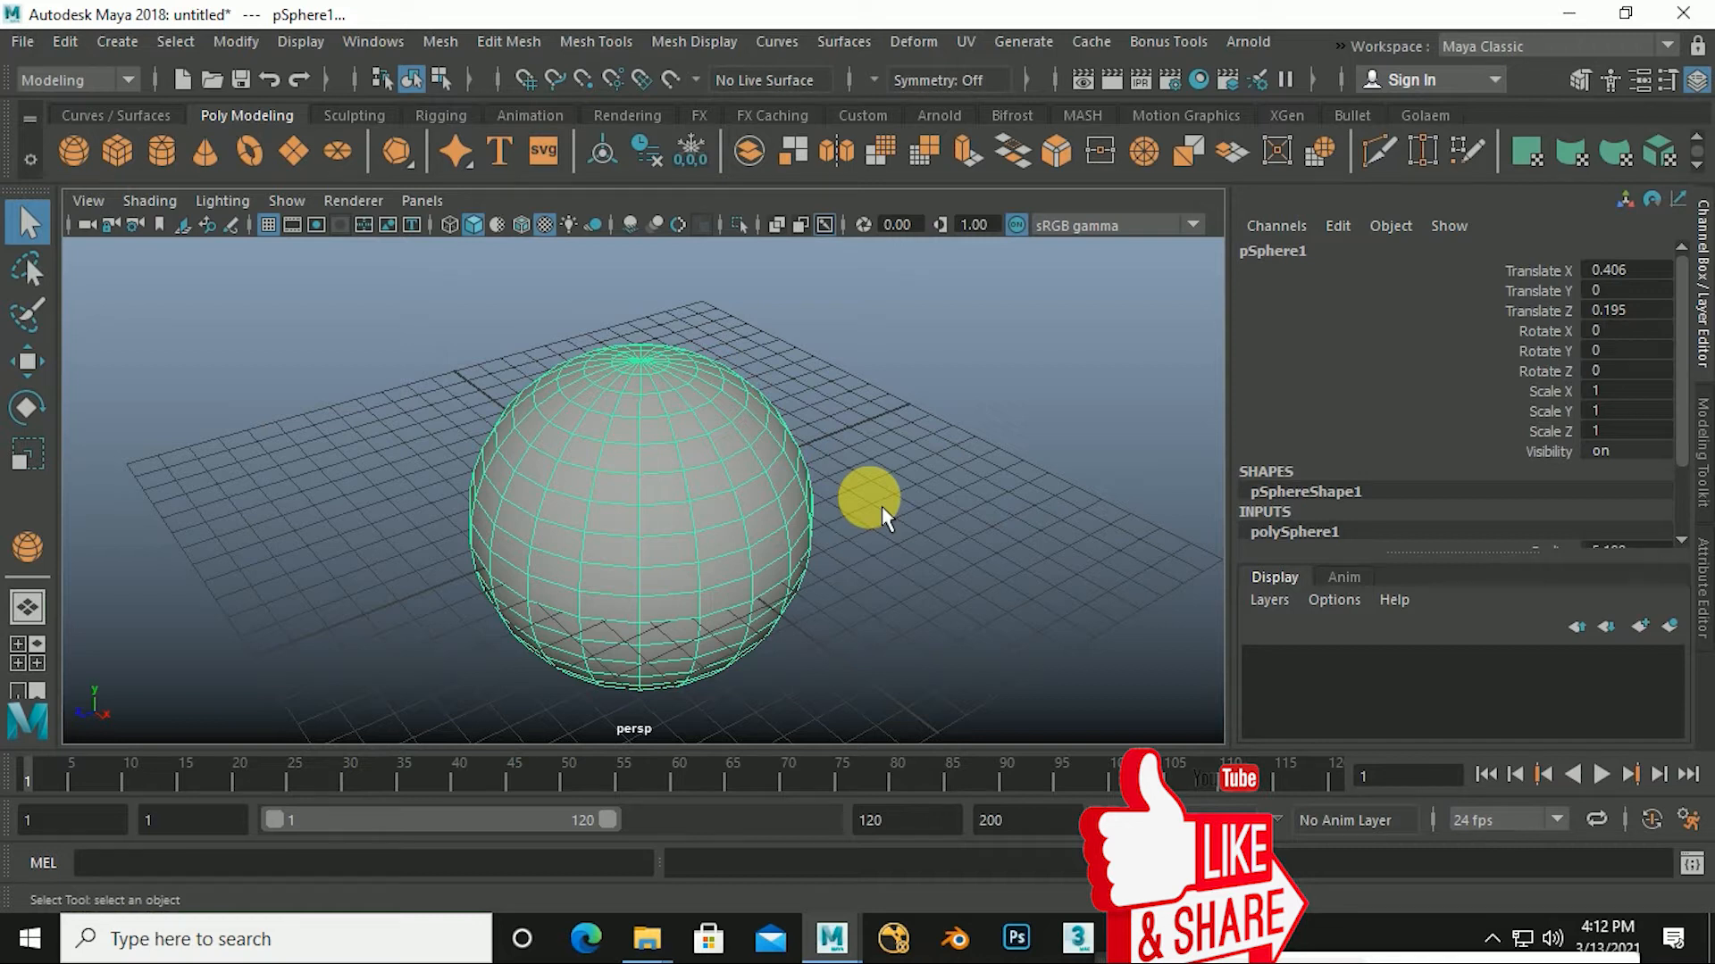
# Move the sphere along its Z and X axes to about X 0.07 and Z -1.01.
pyautogui.press('w')
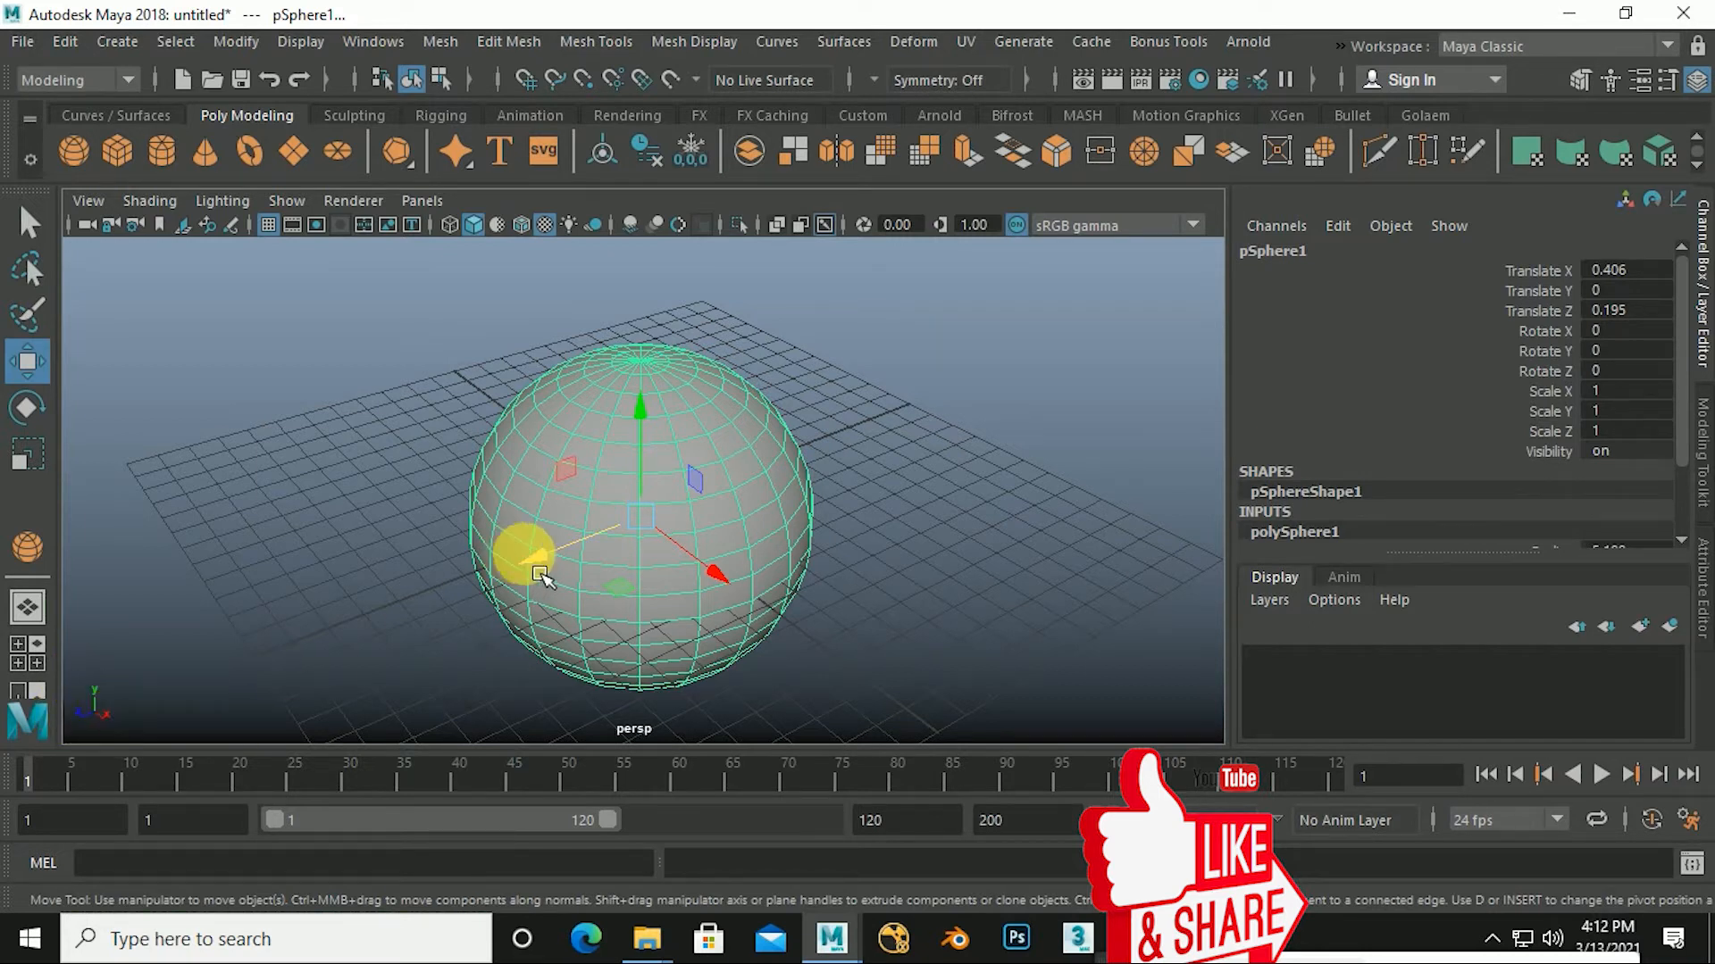
pyautogui.moveTo(536, 559); pyautogui.dragTo(596, 585)
pyautogui.moveTo(745, 581); pyautogui.dragTo(615, 547)
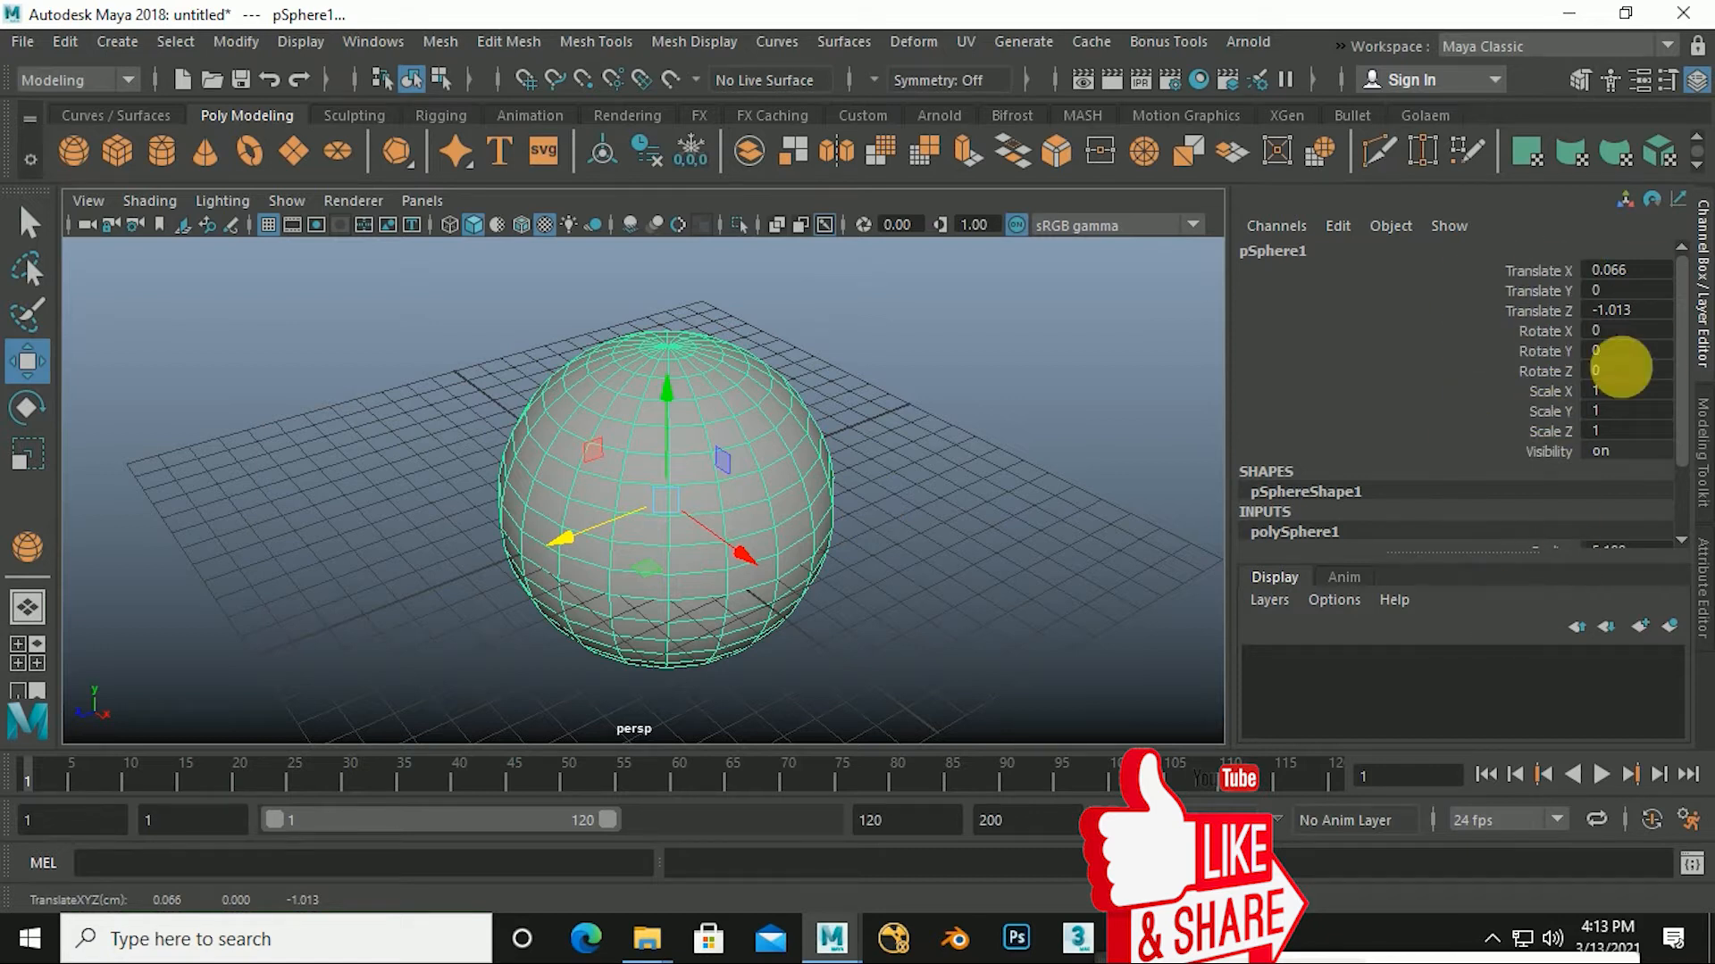
# Set the sphere's Subdivisions Axis and Subdivisions Height to 8, and deselect the sphere.
pyautogui.scroll(-2, 1536, 482)
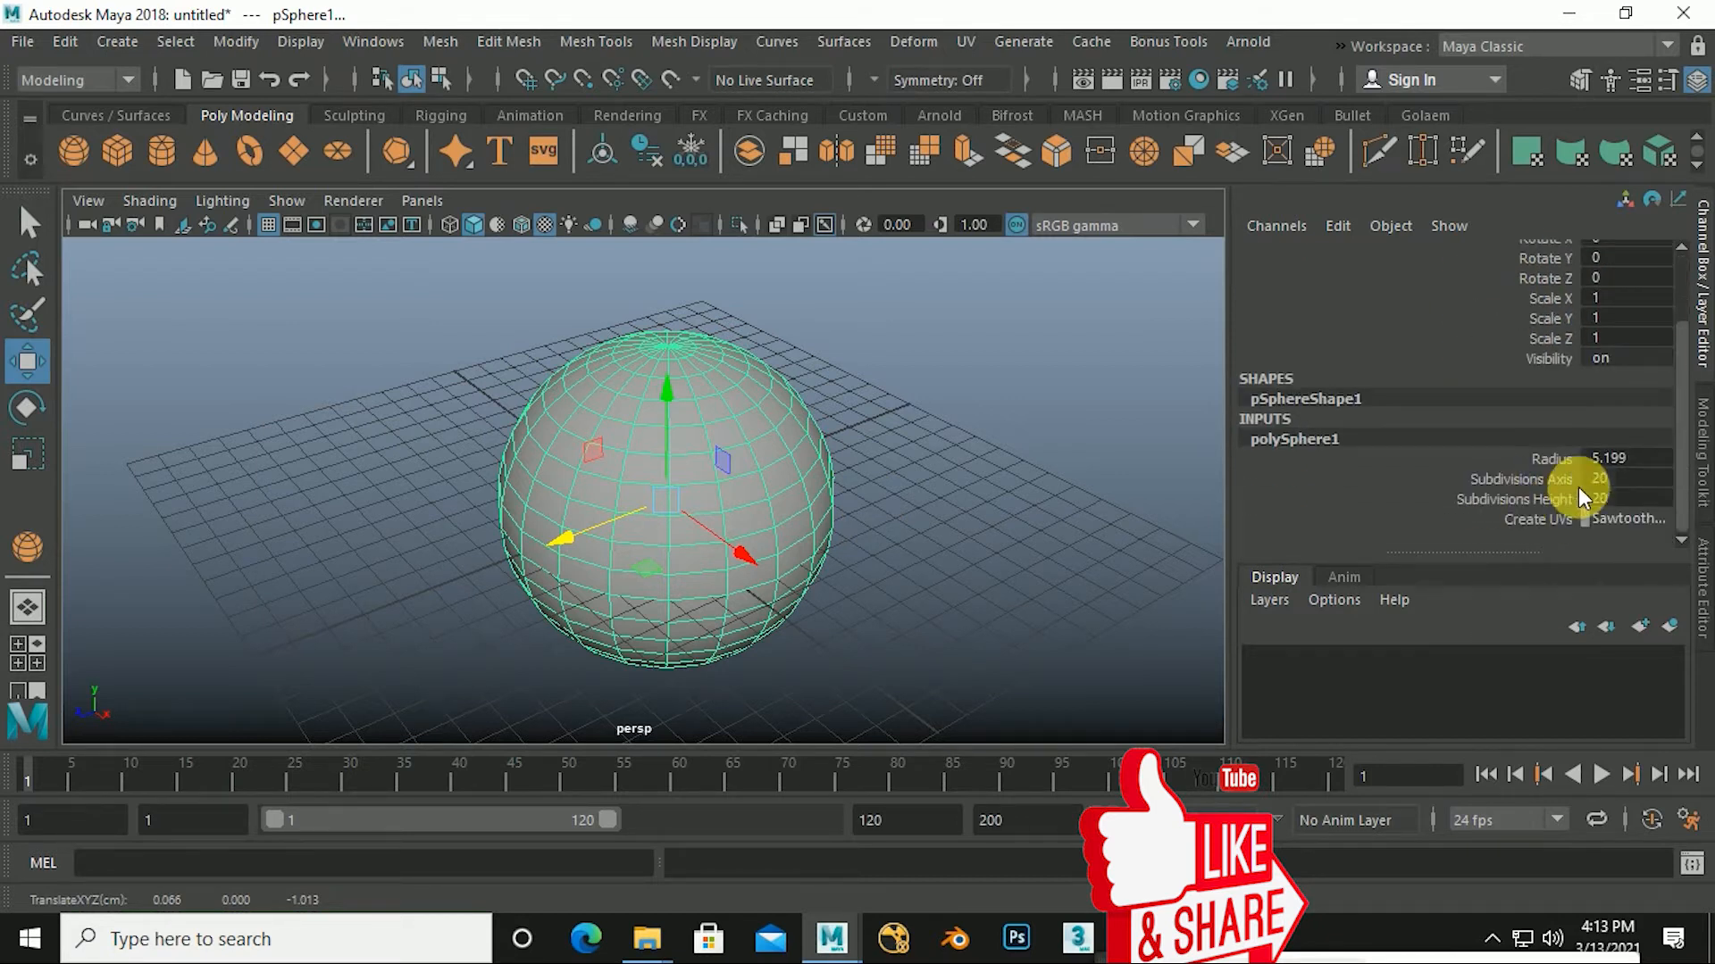
pyautogui.scroll(1, 1554, 464)
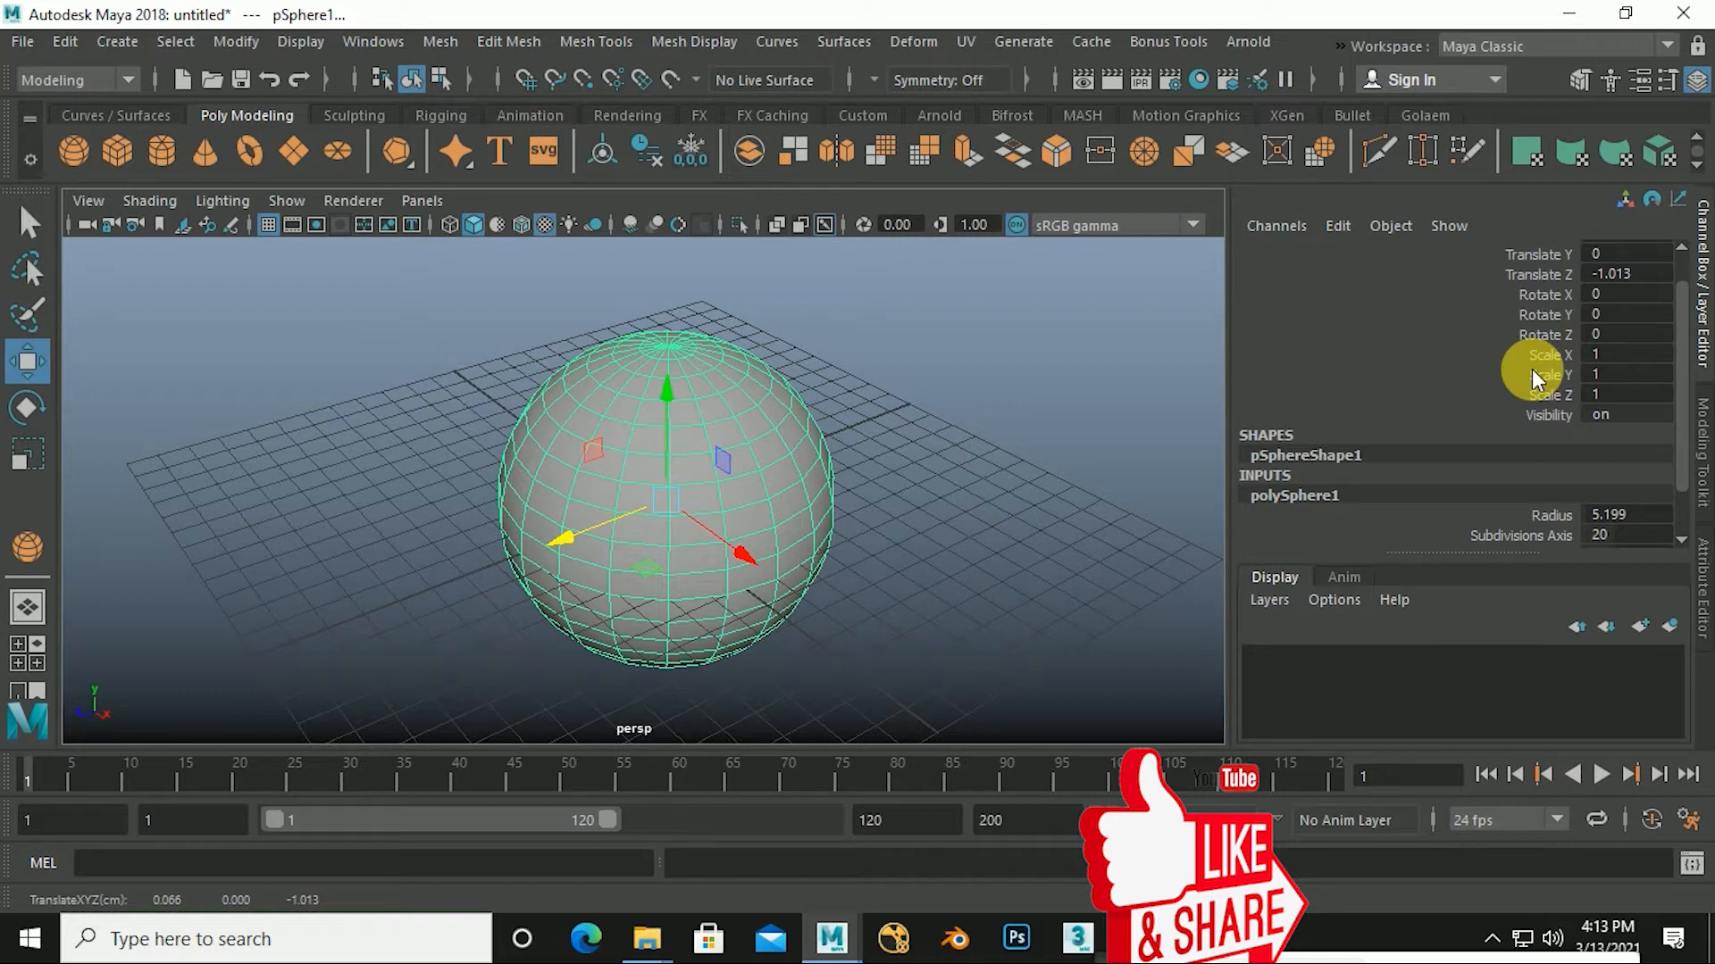
pyautogui.scroll(-1, 1438, 407)
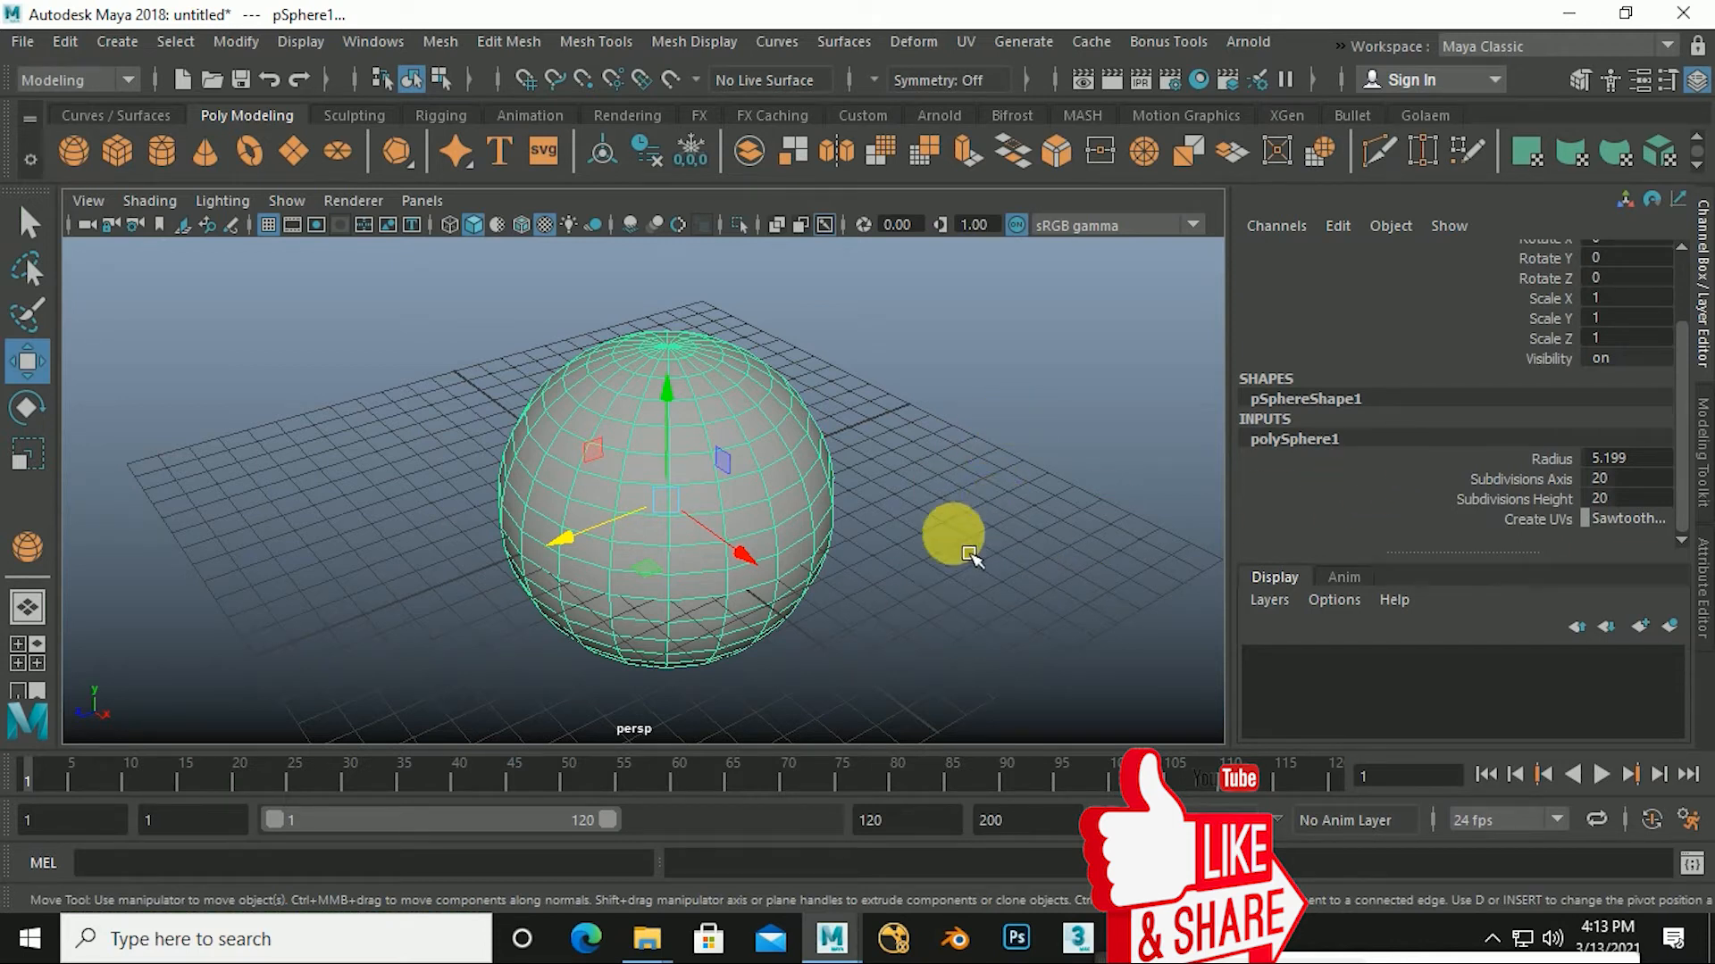
pyautogui.scroll(3, 1428, 471)
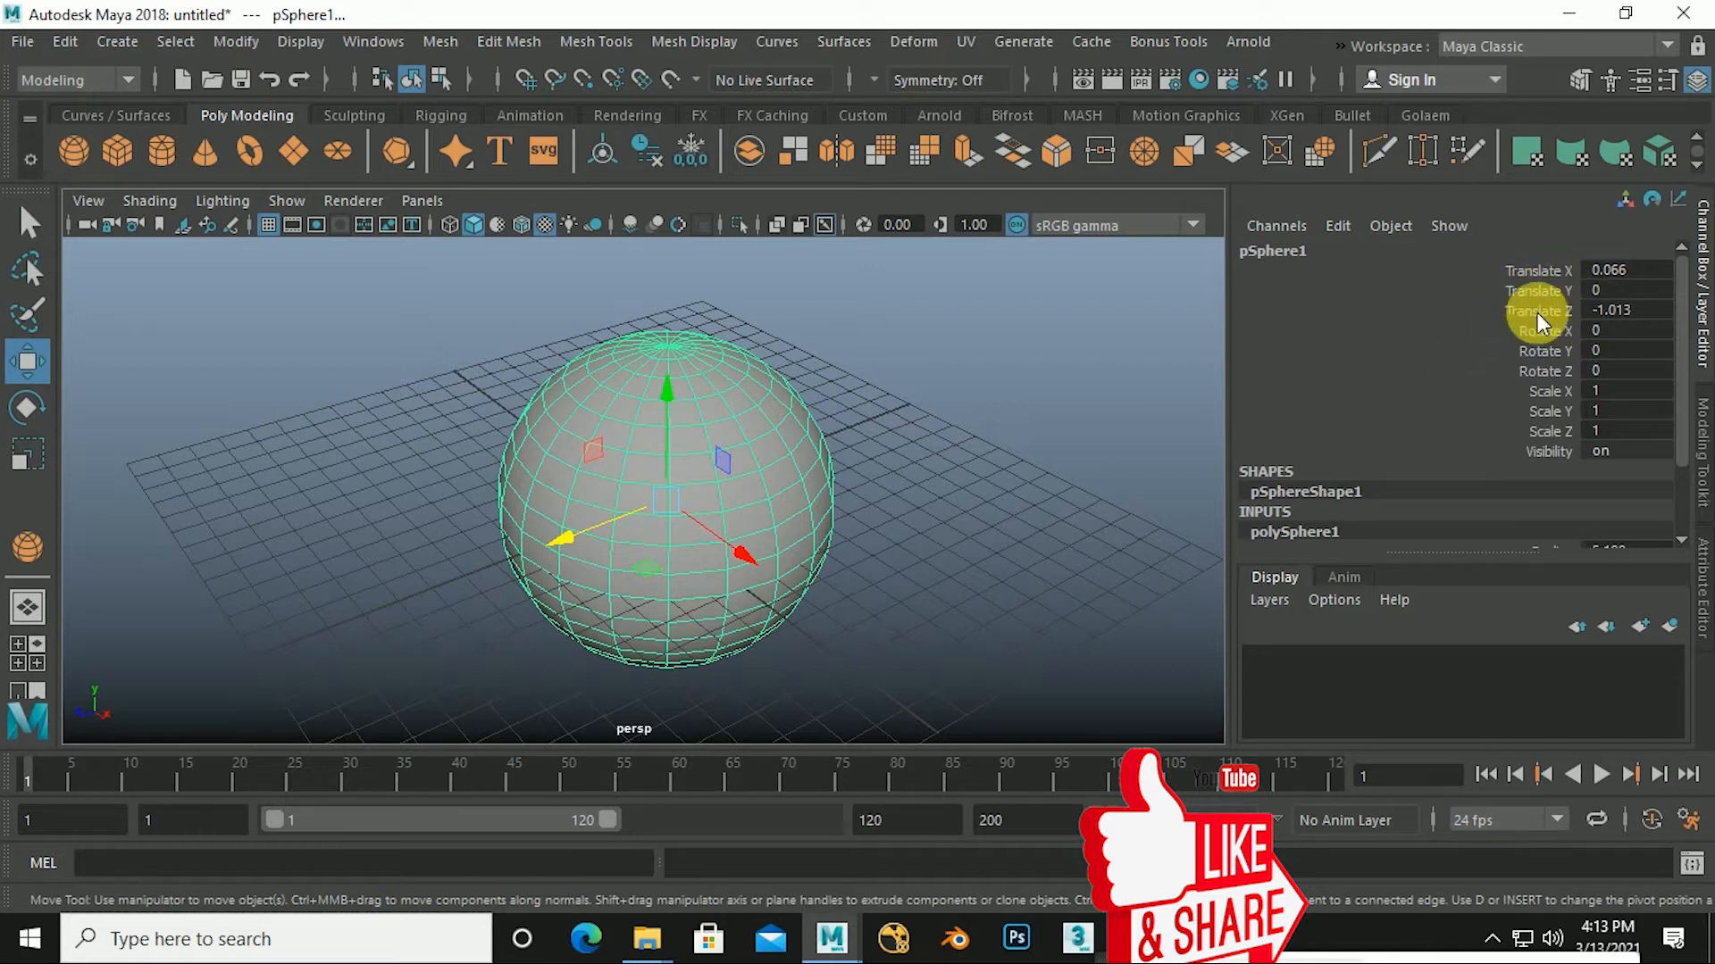
pyautogui.scroll(-1, 1466, 347)
pyautogui.scroll(-1, 1467, 346)
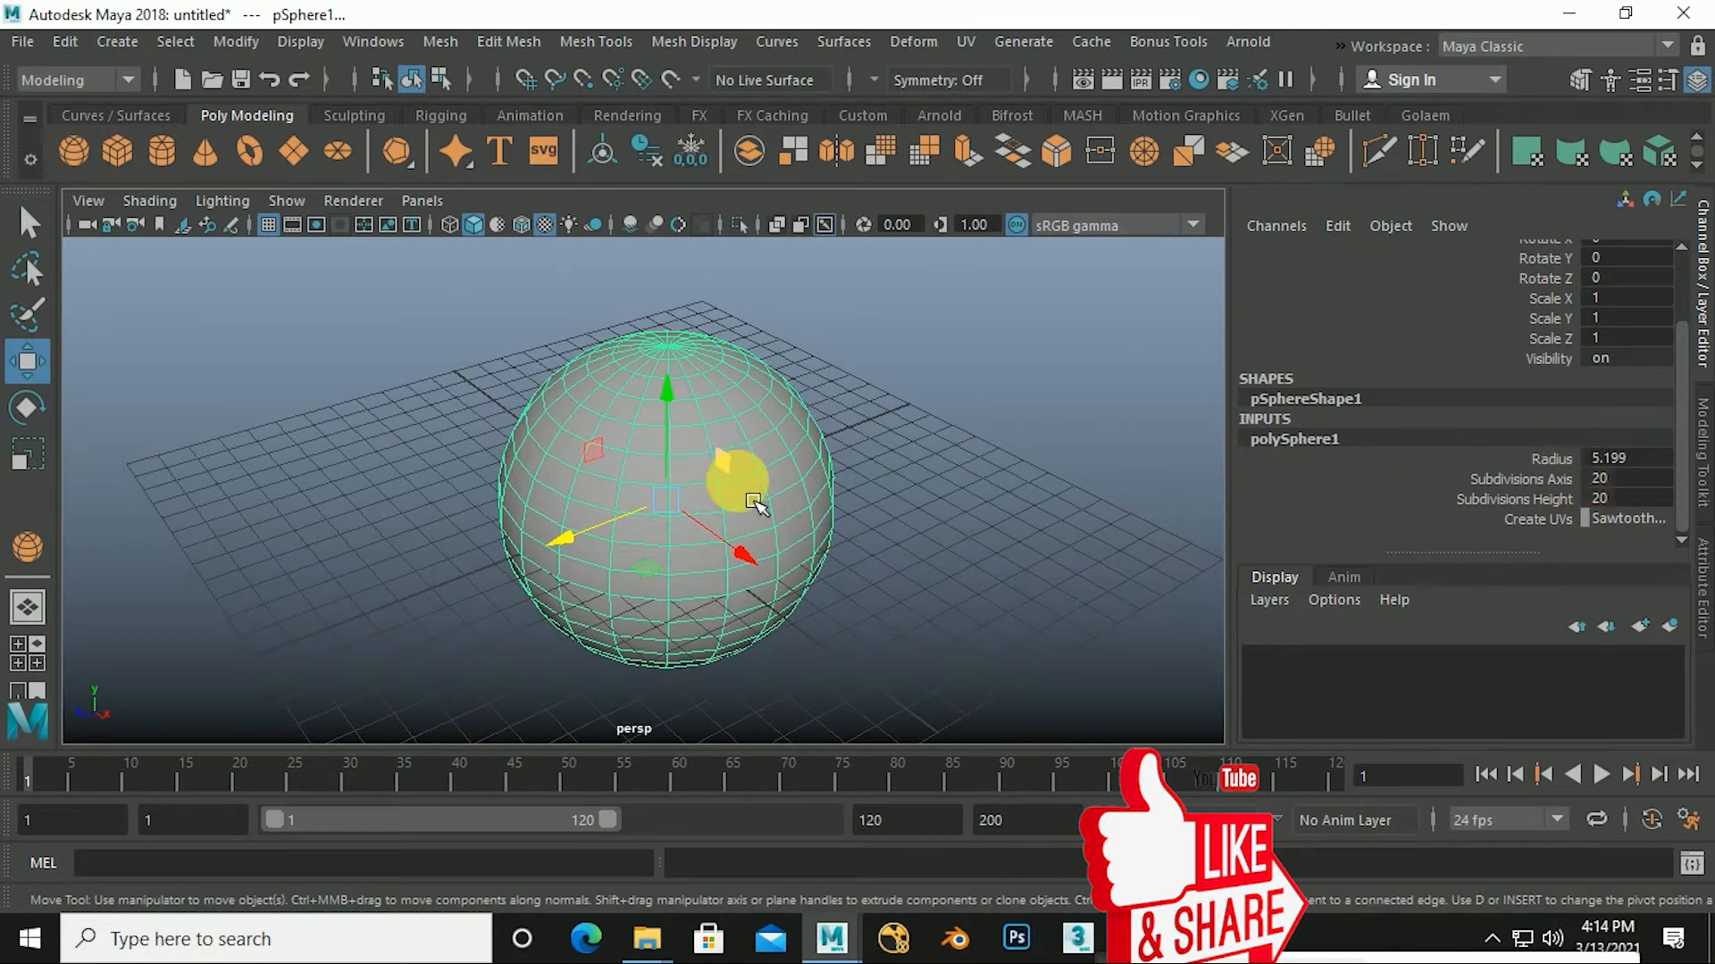
pyautogui.click(1621, 479)
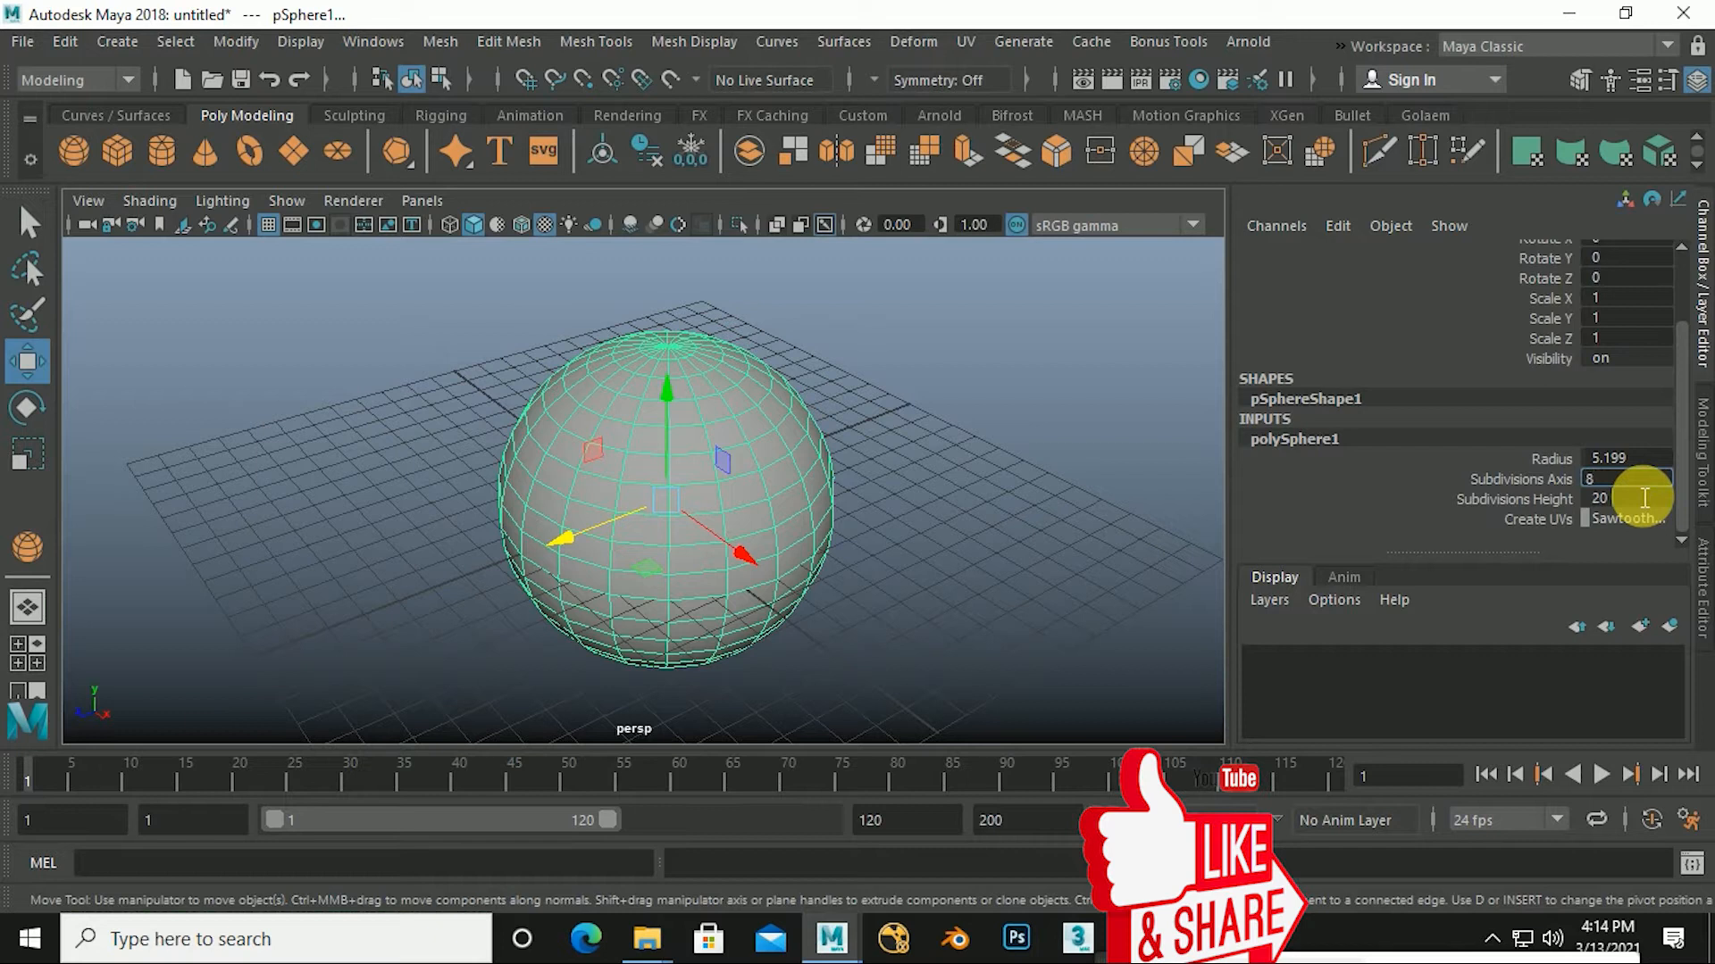
pyautogui.press('Return')
pyautogui.click(1642, 499)
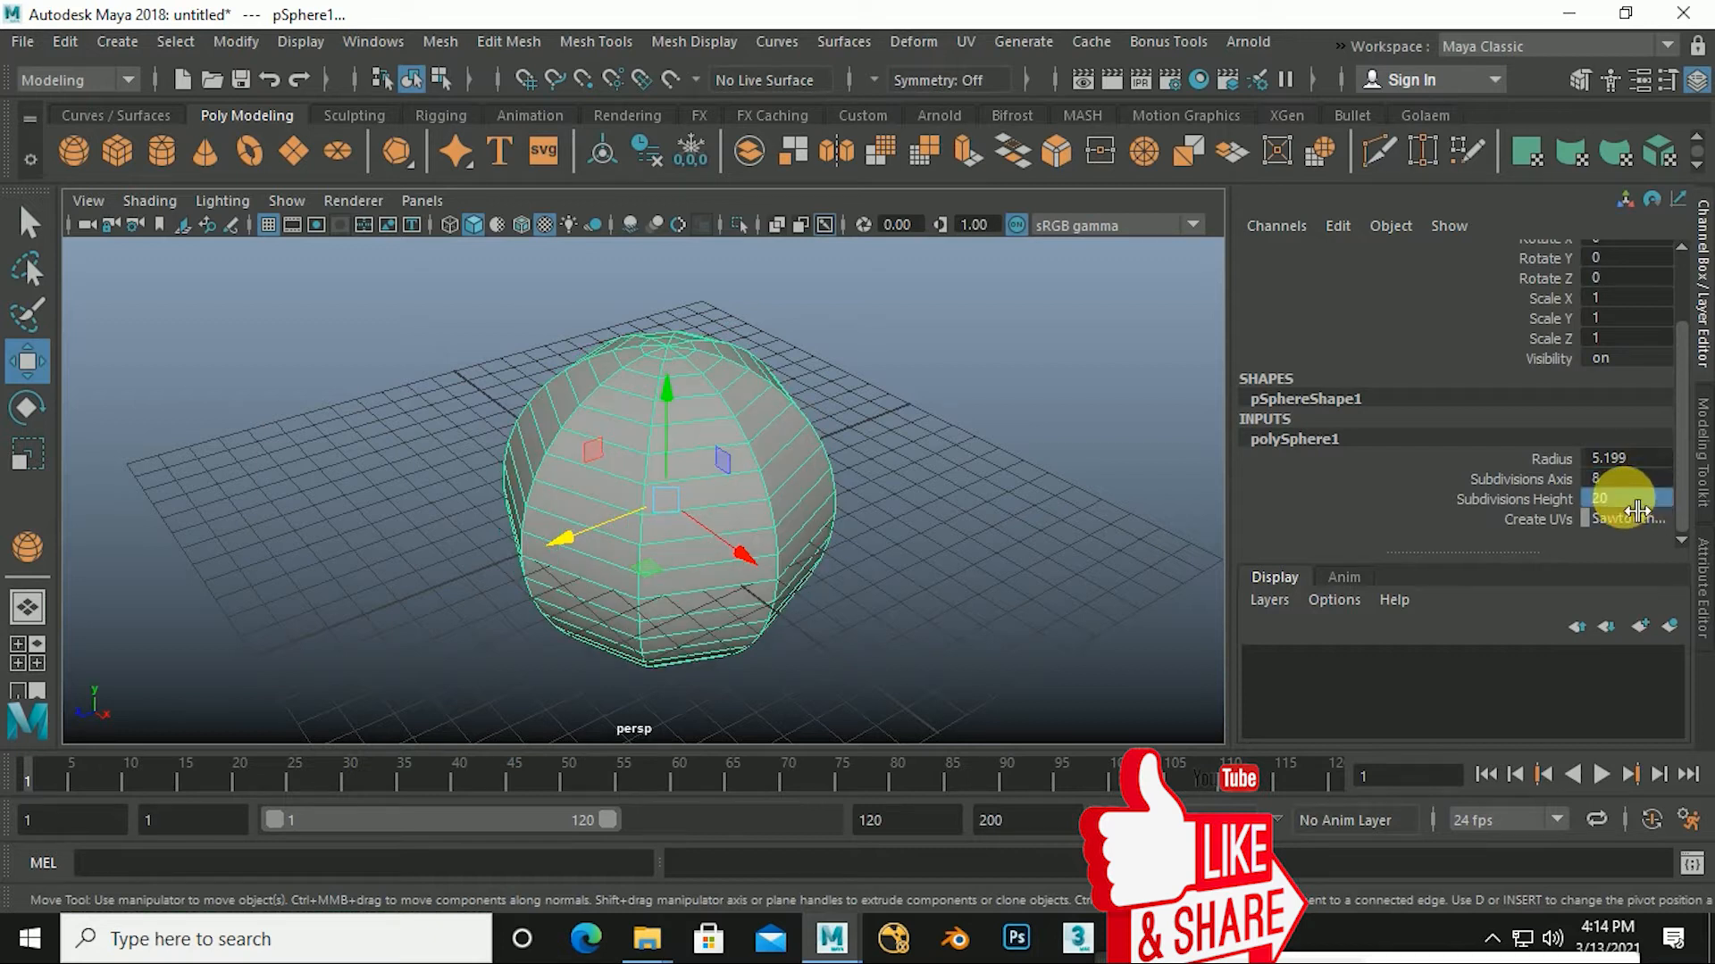
pyautogui.press('Return')
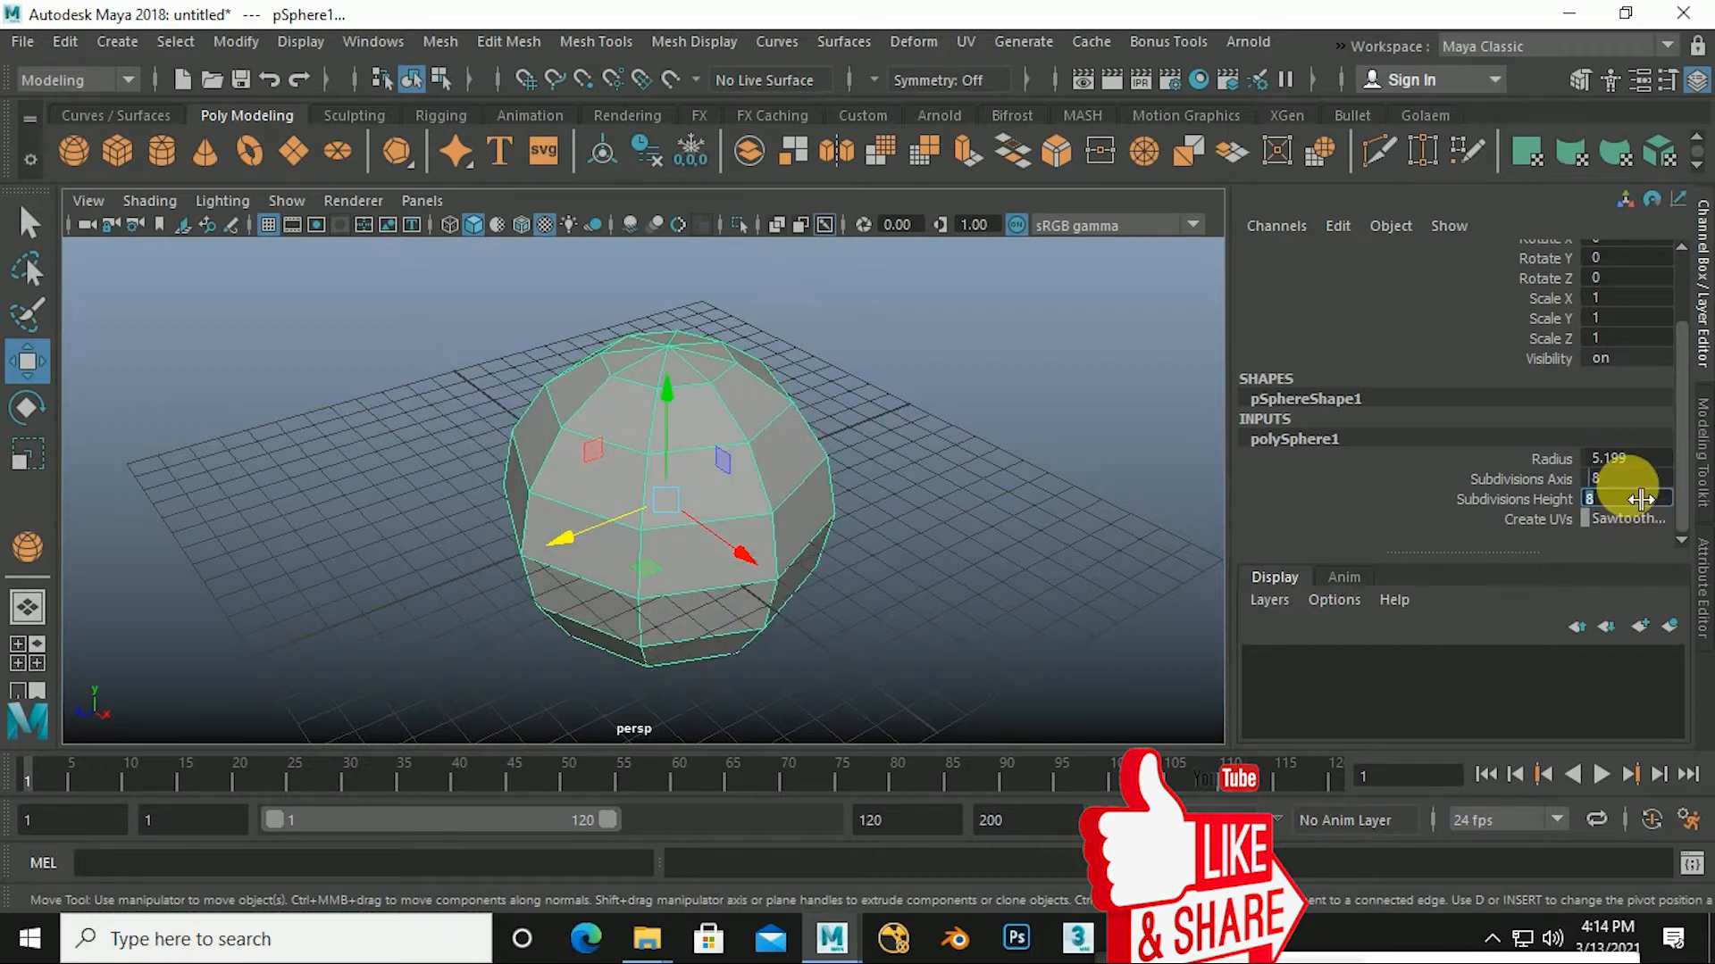
pyautogui.click(861, 430)
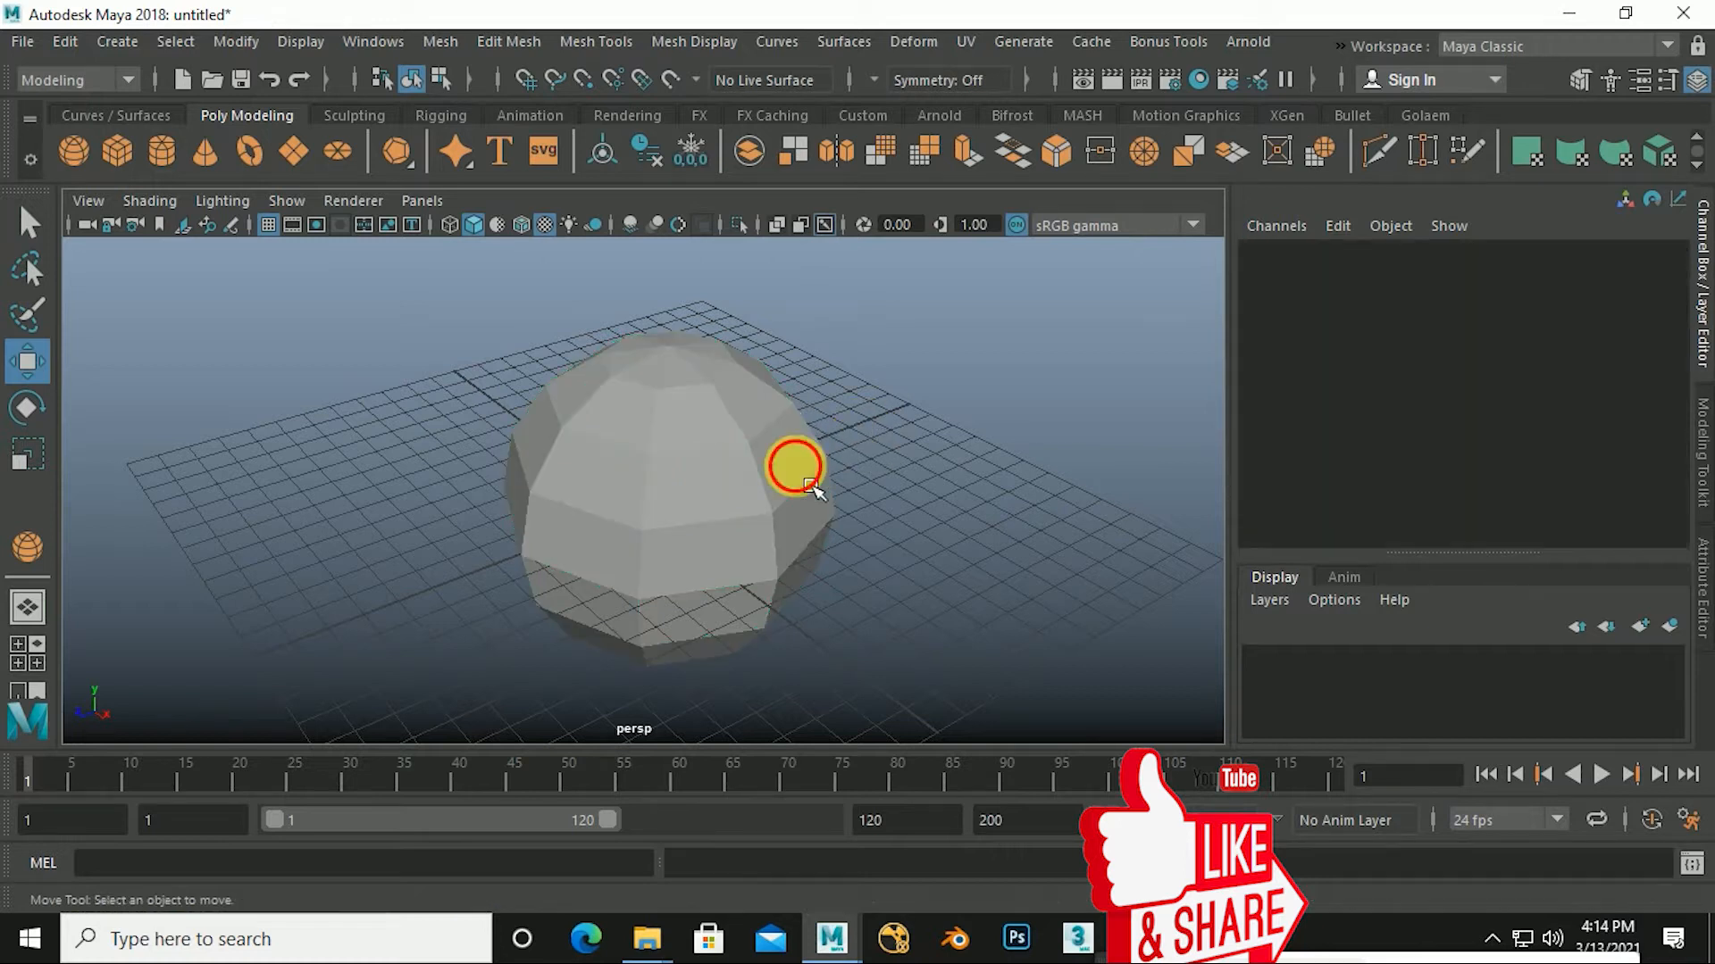
# Try rotating the sphere freehand about its Z axis by about -20.7 degrees, and undo the rotation.
pyautogui.click(811, 485)
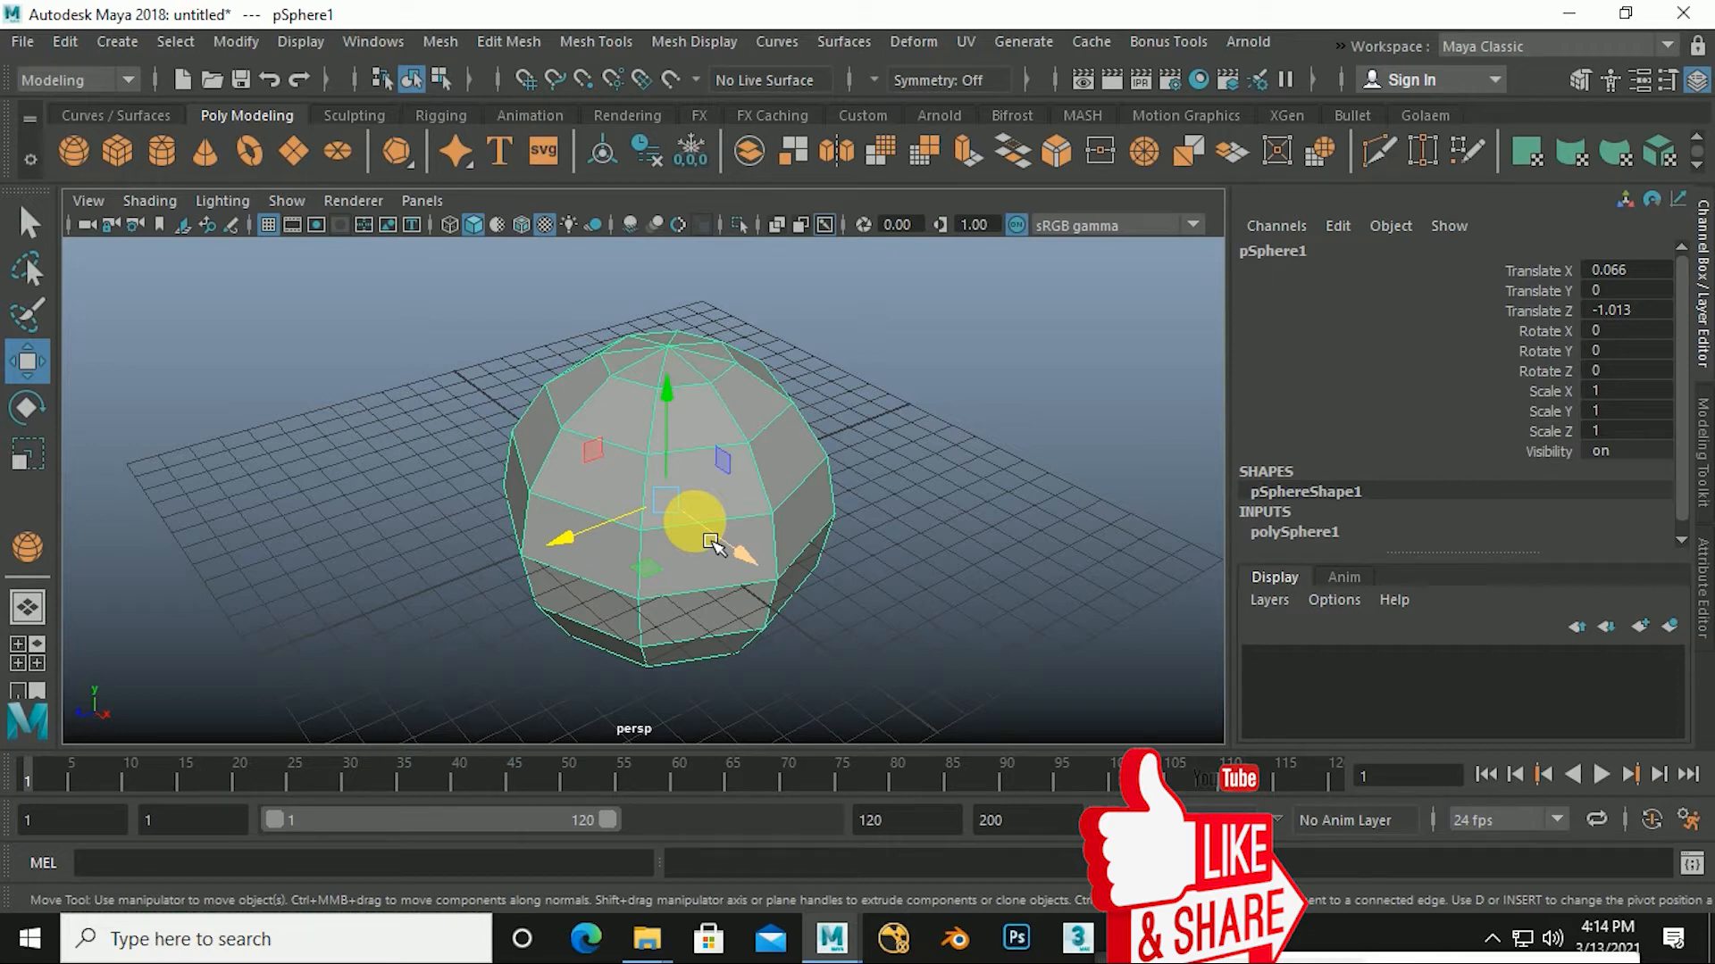
pyautogui.press('e')
pyautogui.moveTo(731, 474)
pyautogui.mouseDown()
pyautogui.moveTo(758, 566)
pyautogui.moveTo(740, 510)
pyautogui.moveTo(658, 429)
pyautogui.moveTo(608, 509)
pyautogui.moveTo(672, 444)
pyautogui.moveTo(640, 483)
pyautogui.moveTo(655, 496)
pyautogui.moveTo(700, 472)
pyautogui.moveTo(744, 516)
pyautogui.moveTo(735, 484)
pyautogui.moveTo(743, 497)
pyautogui.mouseUp()
pyautogui.hotkey('ctrl', 'z')
pyautogui.hotkey('ctrl', 'z')
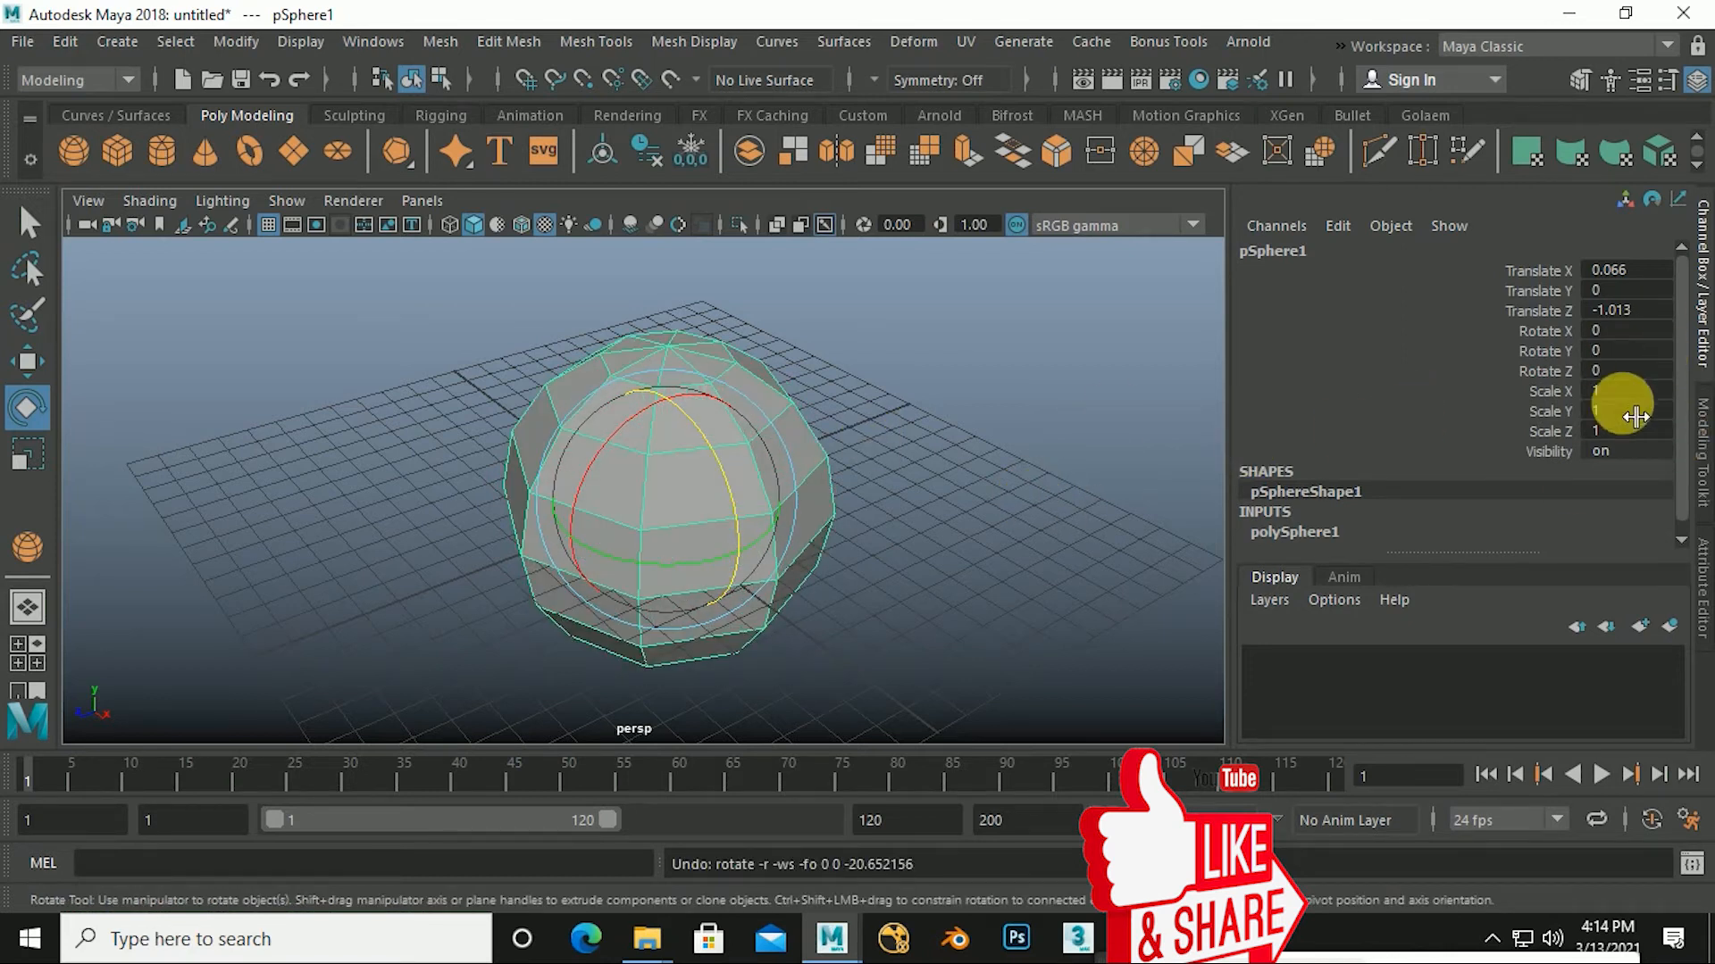
# Try a Rotate Y value of 90 on the sphere, and undo it.
pyautogui.click(1552, 351)
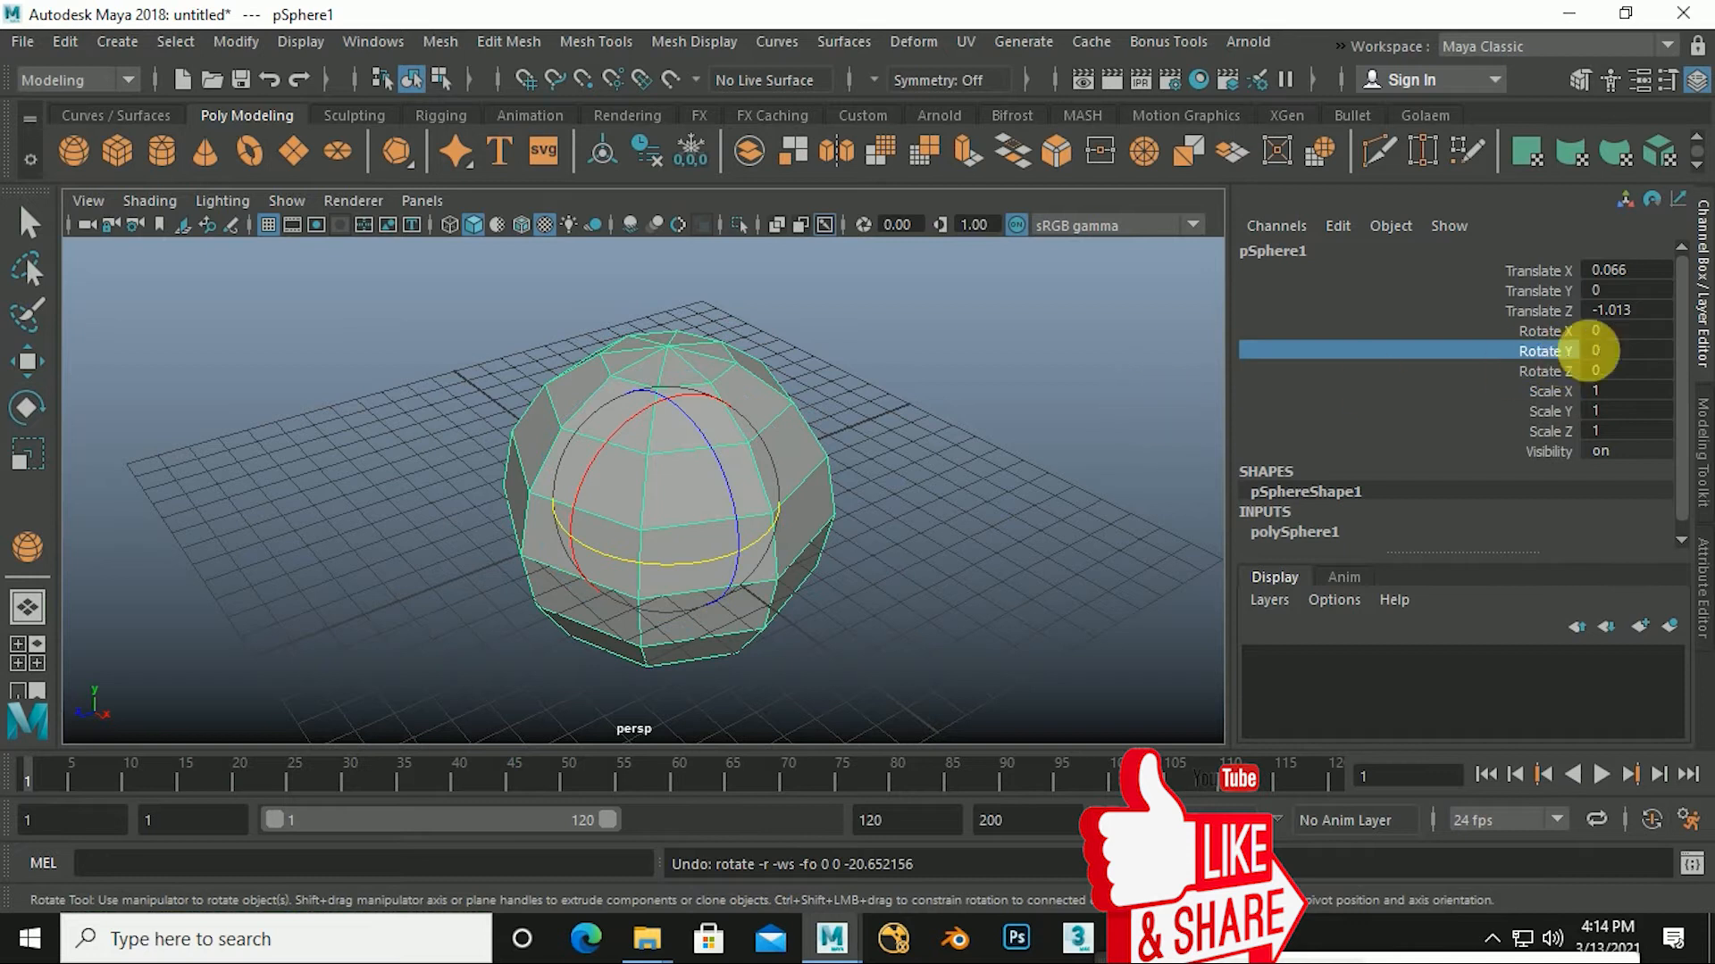
pyautogui.doubleClick(1621, 351)
pyautogui.press('Return')
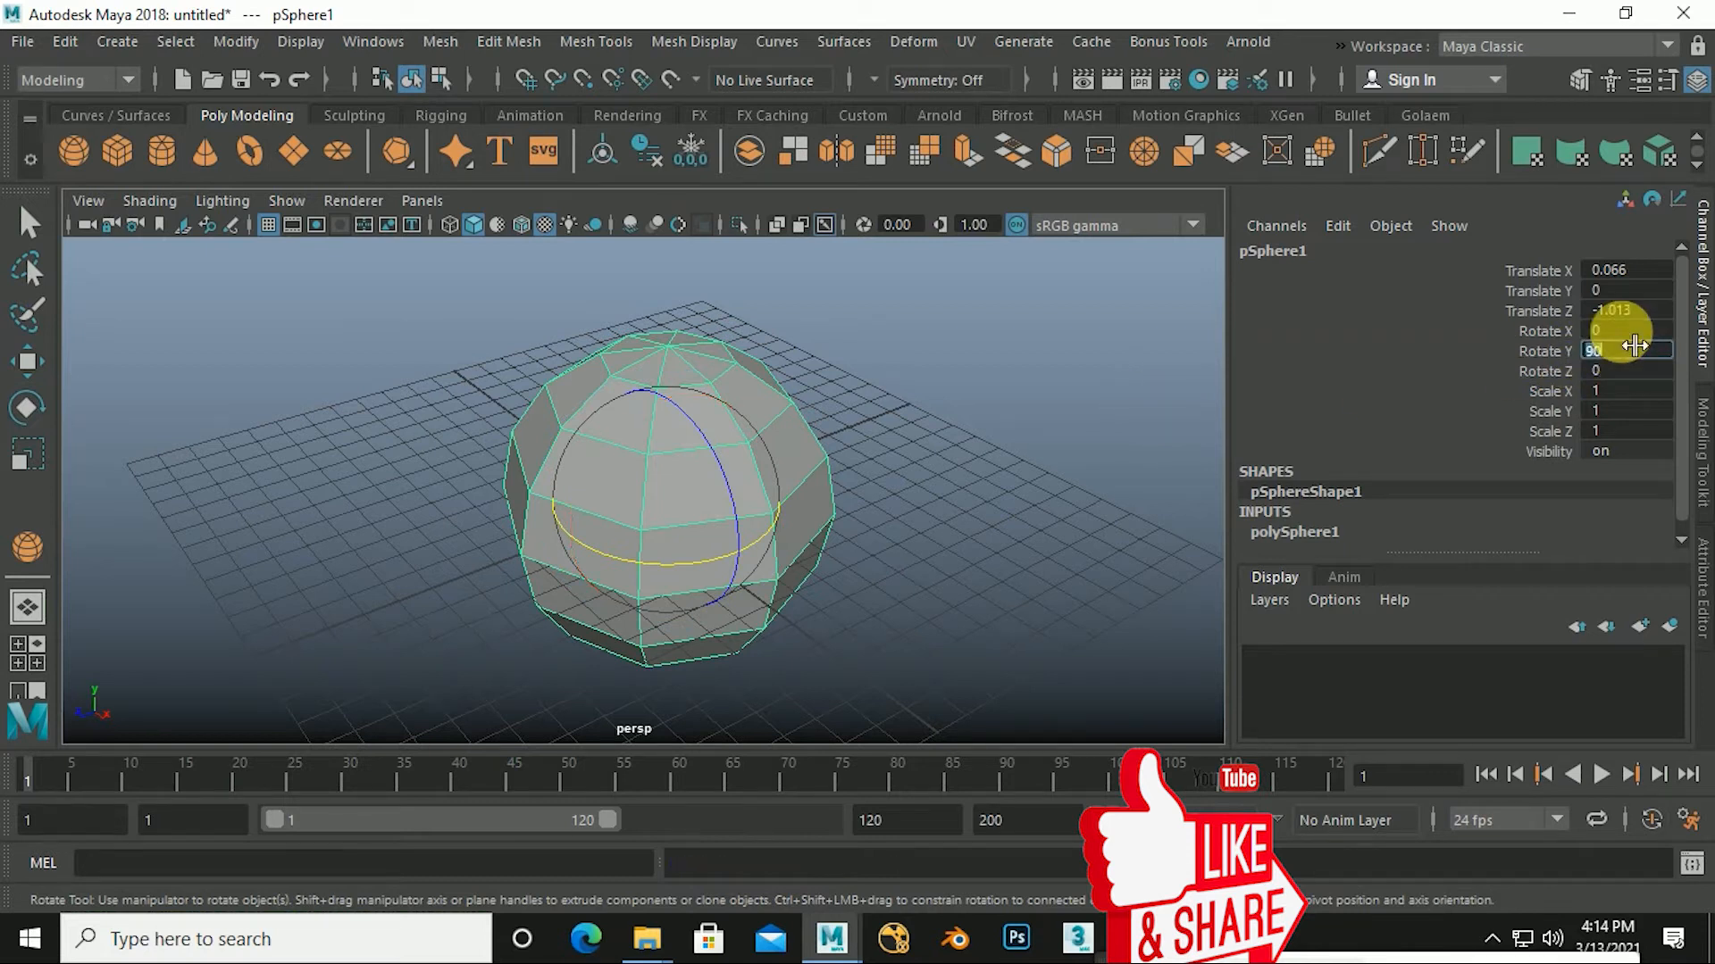
pyautogui.click(852, 473)
pyautogui.click(782, 483)
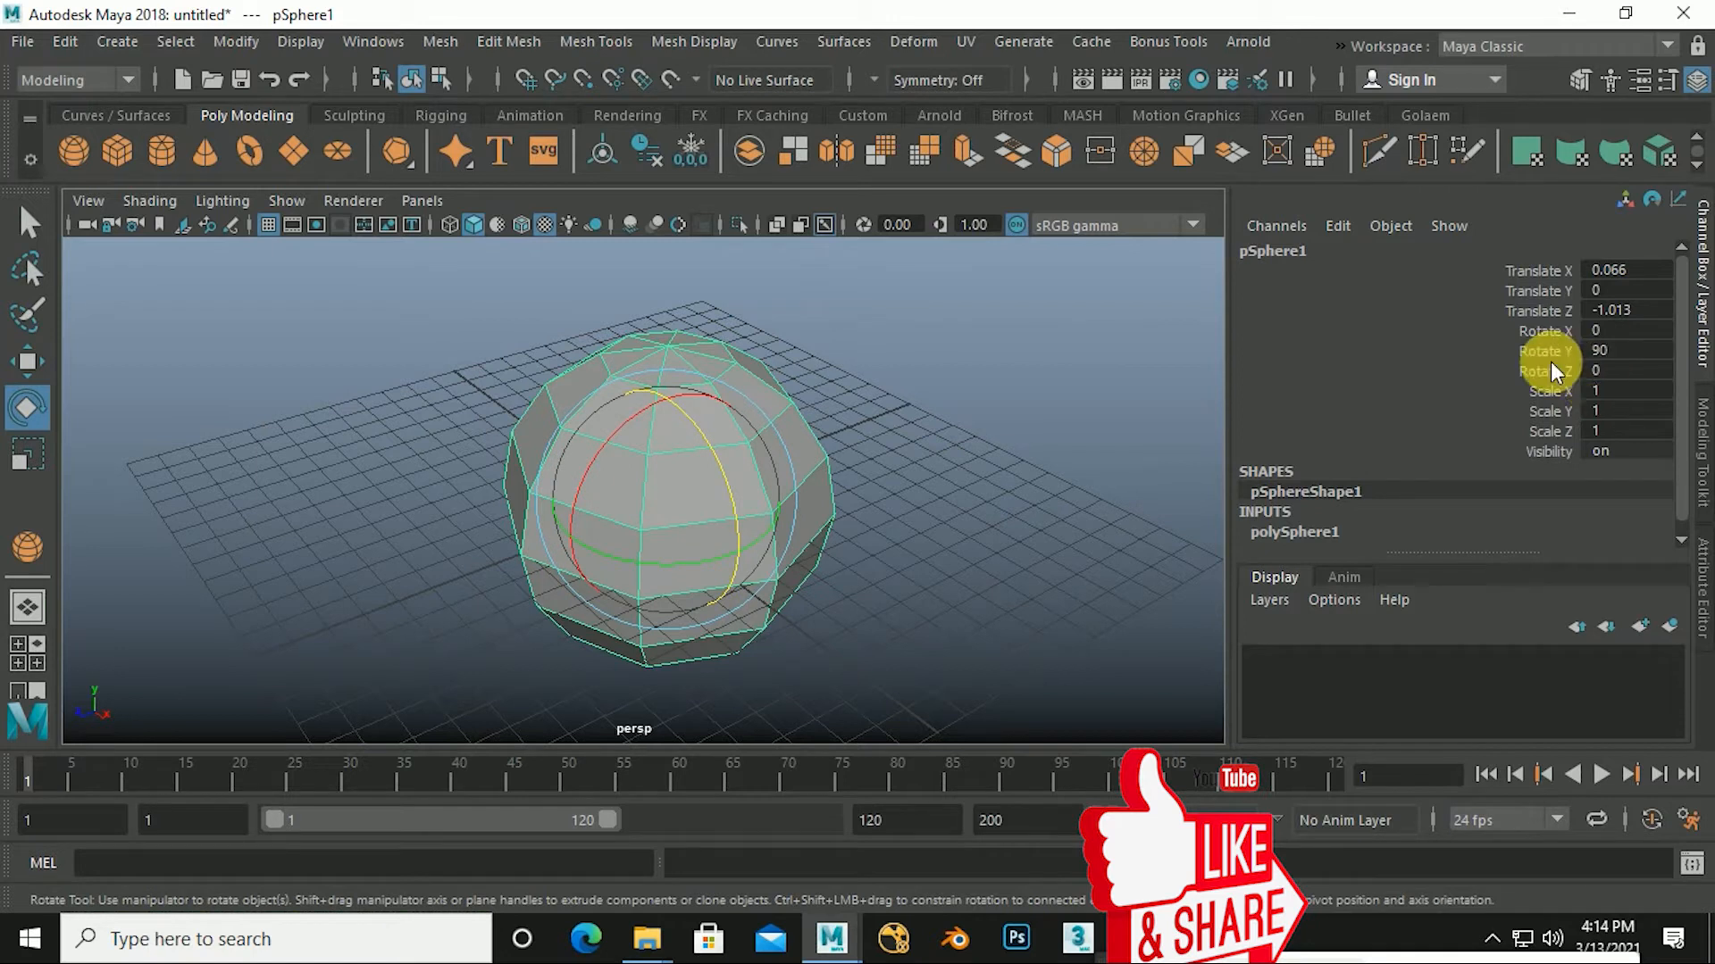
pyautogui.hotkey('ctrl', 'z')
pyautogui.click(785, 451)
pyautogui.hotkey('ctrl', 'z')
pyautogui.hotkey('ctrl', 'z')
pyautogui.hotkey('ctrl', 'z')
# Reselect the sphere, try rotating it freehand about Z by about -14.5 degrees, and undo the rotation.
pyautogui.click(893, 463)
pyautogui.click(811, 471)
pyautogui.moveTo(734, 471); pyautogui.dragTo(738, 506)
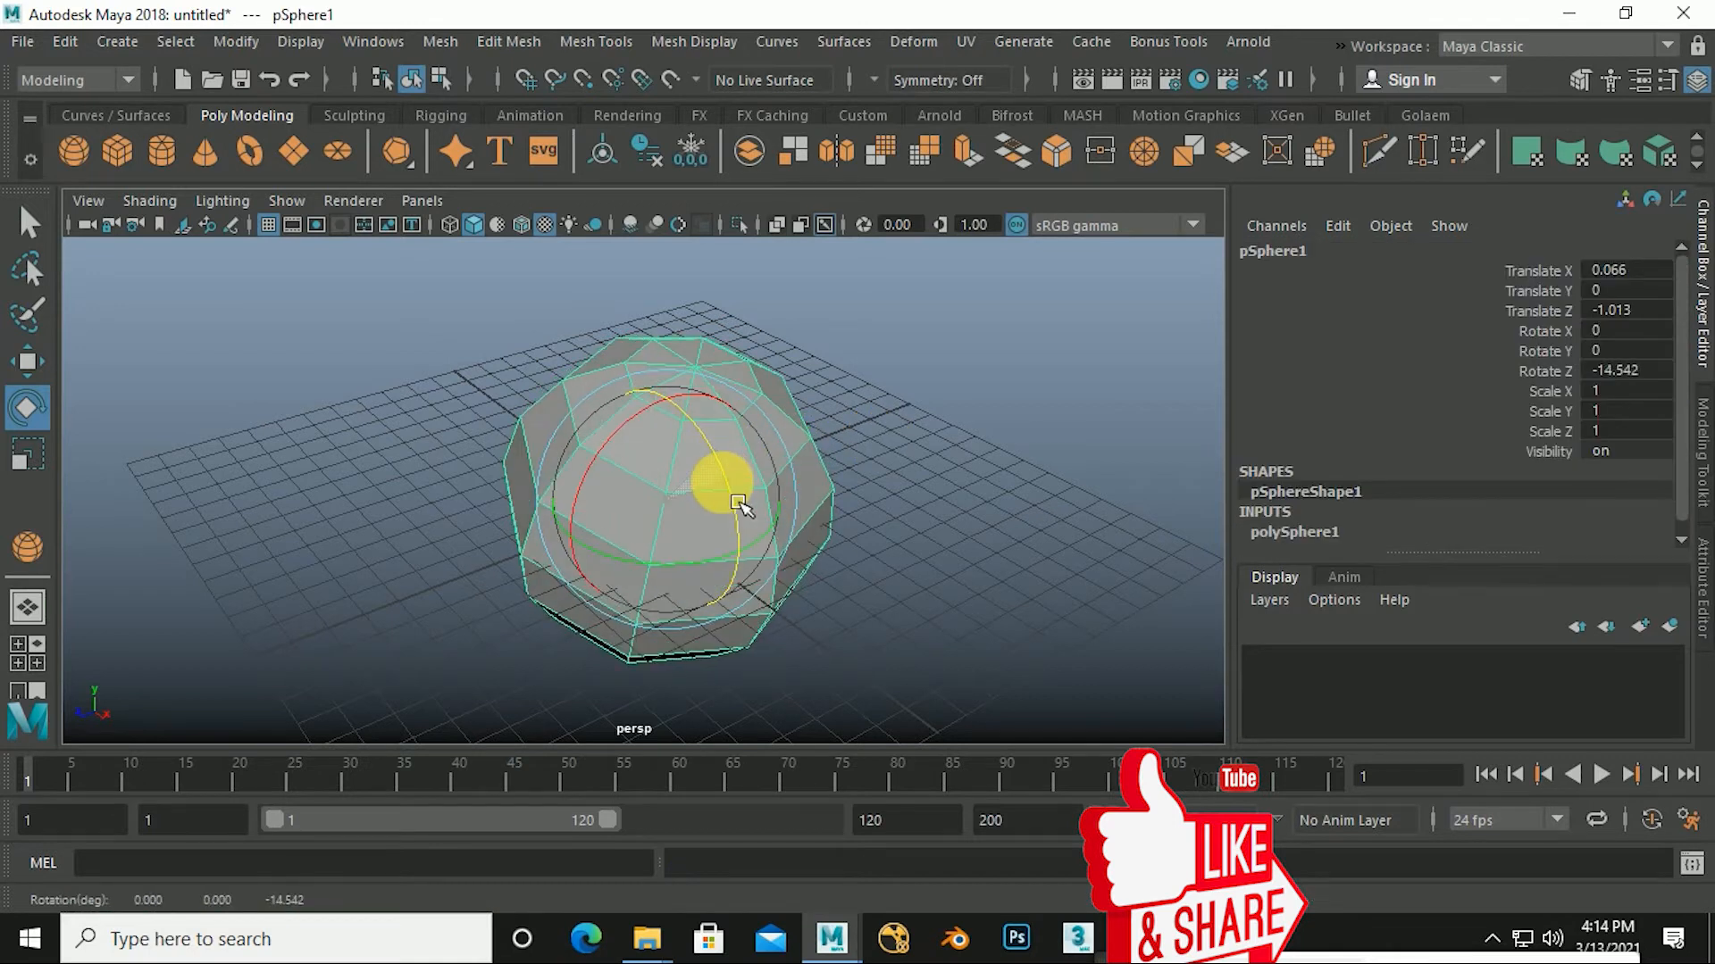
pyautogui.hotkey('ctrl', 'z')
# Set the sphere's Rotate Z to 90.
pyautogui.click(1645, 374)
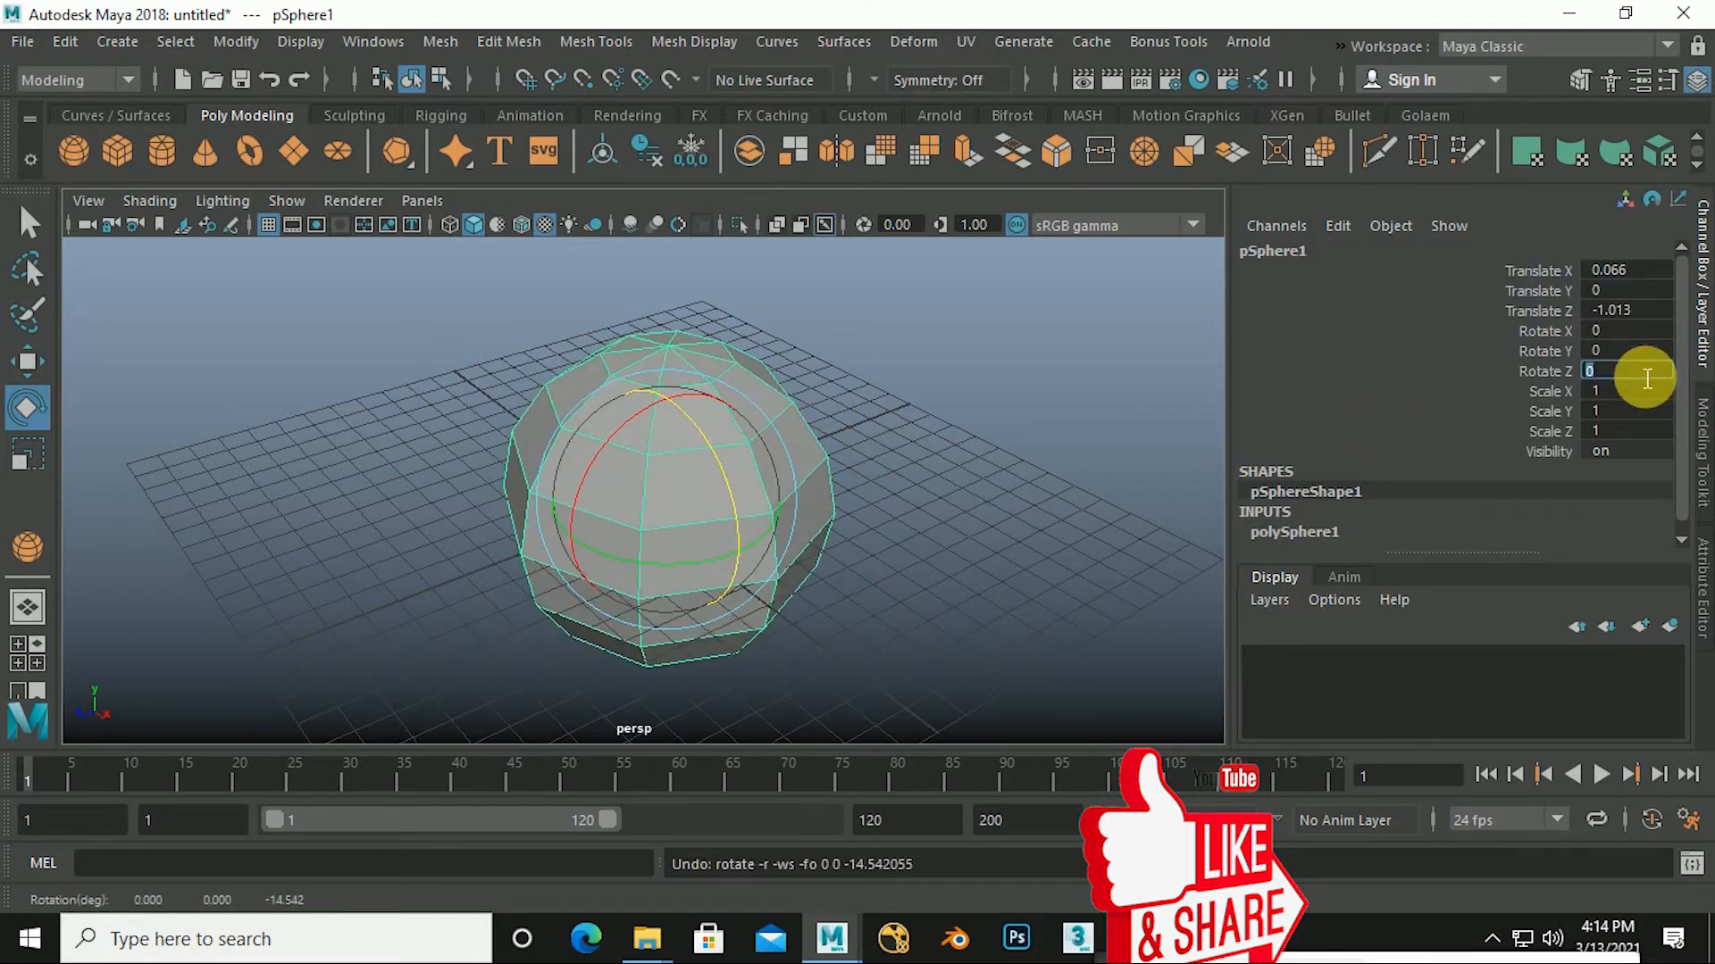
pyautogui.write('90')
pyautogui.press('Return')
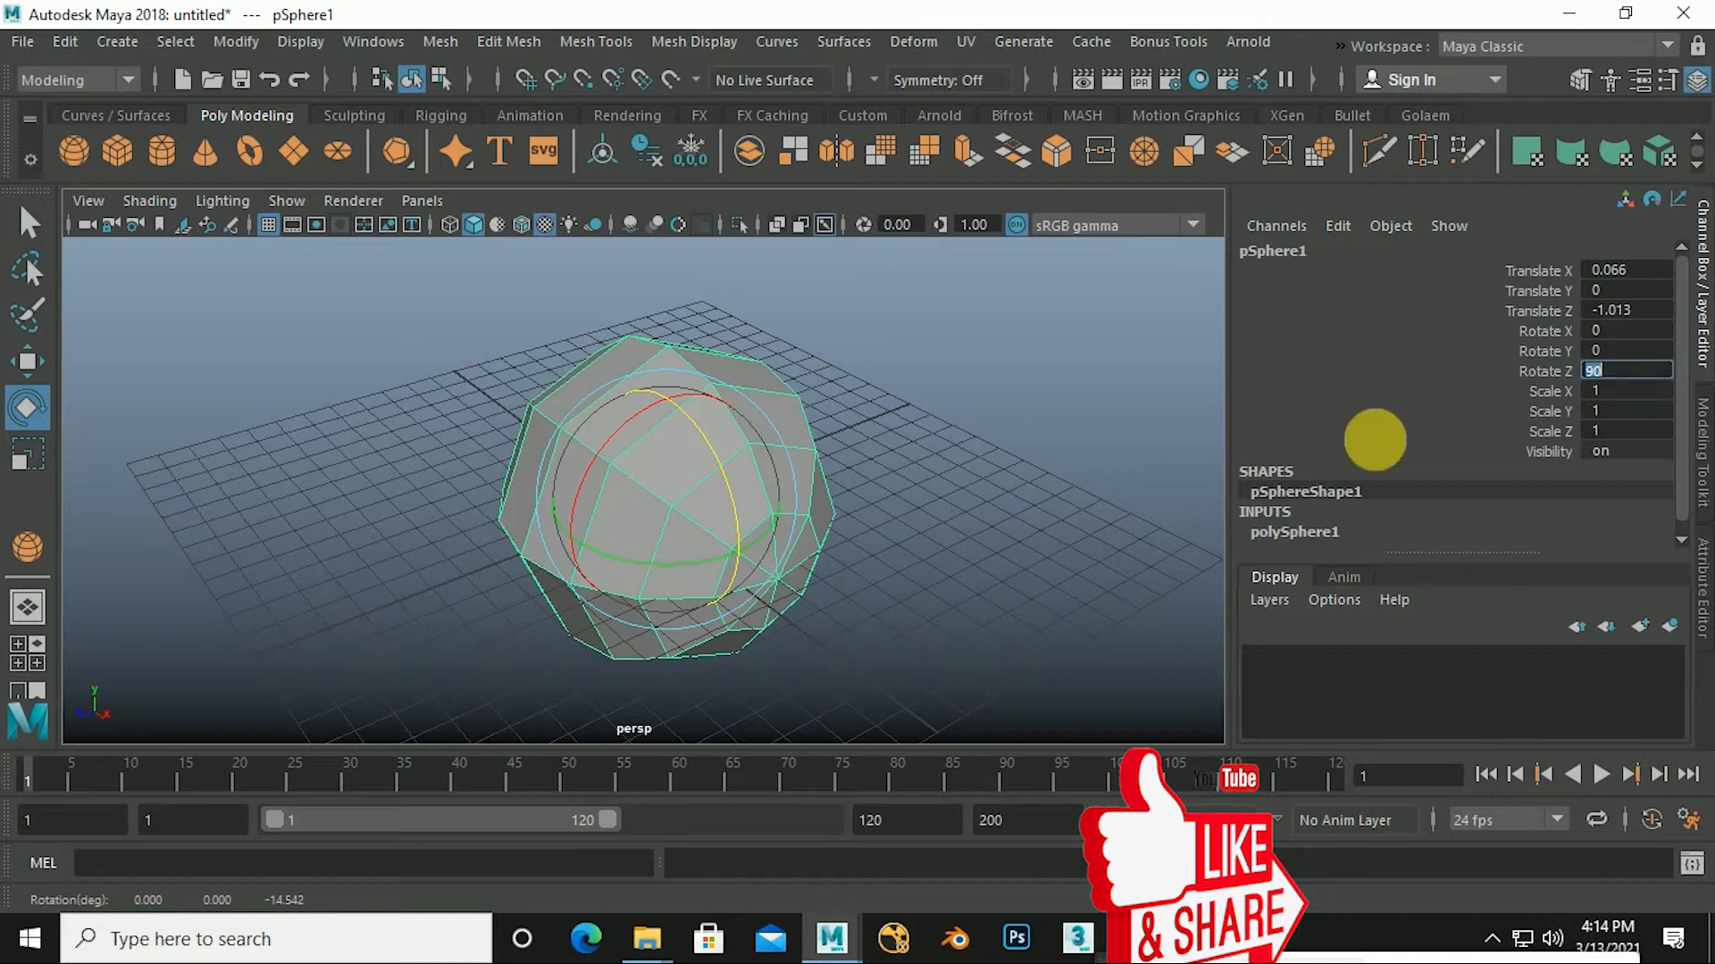
# Orbit the perspective view around the rotated sphere to examine it from several sides, and pan across the scene.
pyautogui.click(817, 572)
pyautogui.click(804, 544)
pyautogui.keyDown('alt'); pyautogui.moveTo(919, 651); pyautogui.dragTo(918, 591); pyautogui.keyUp('alt')
pyautogui.scroll(3, 899, 589)
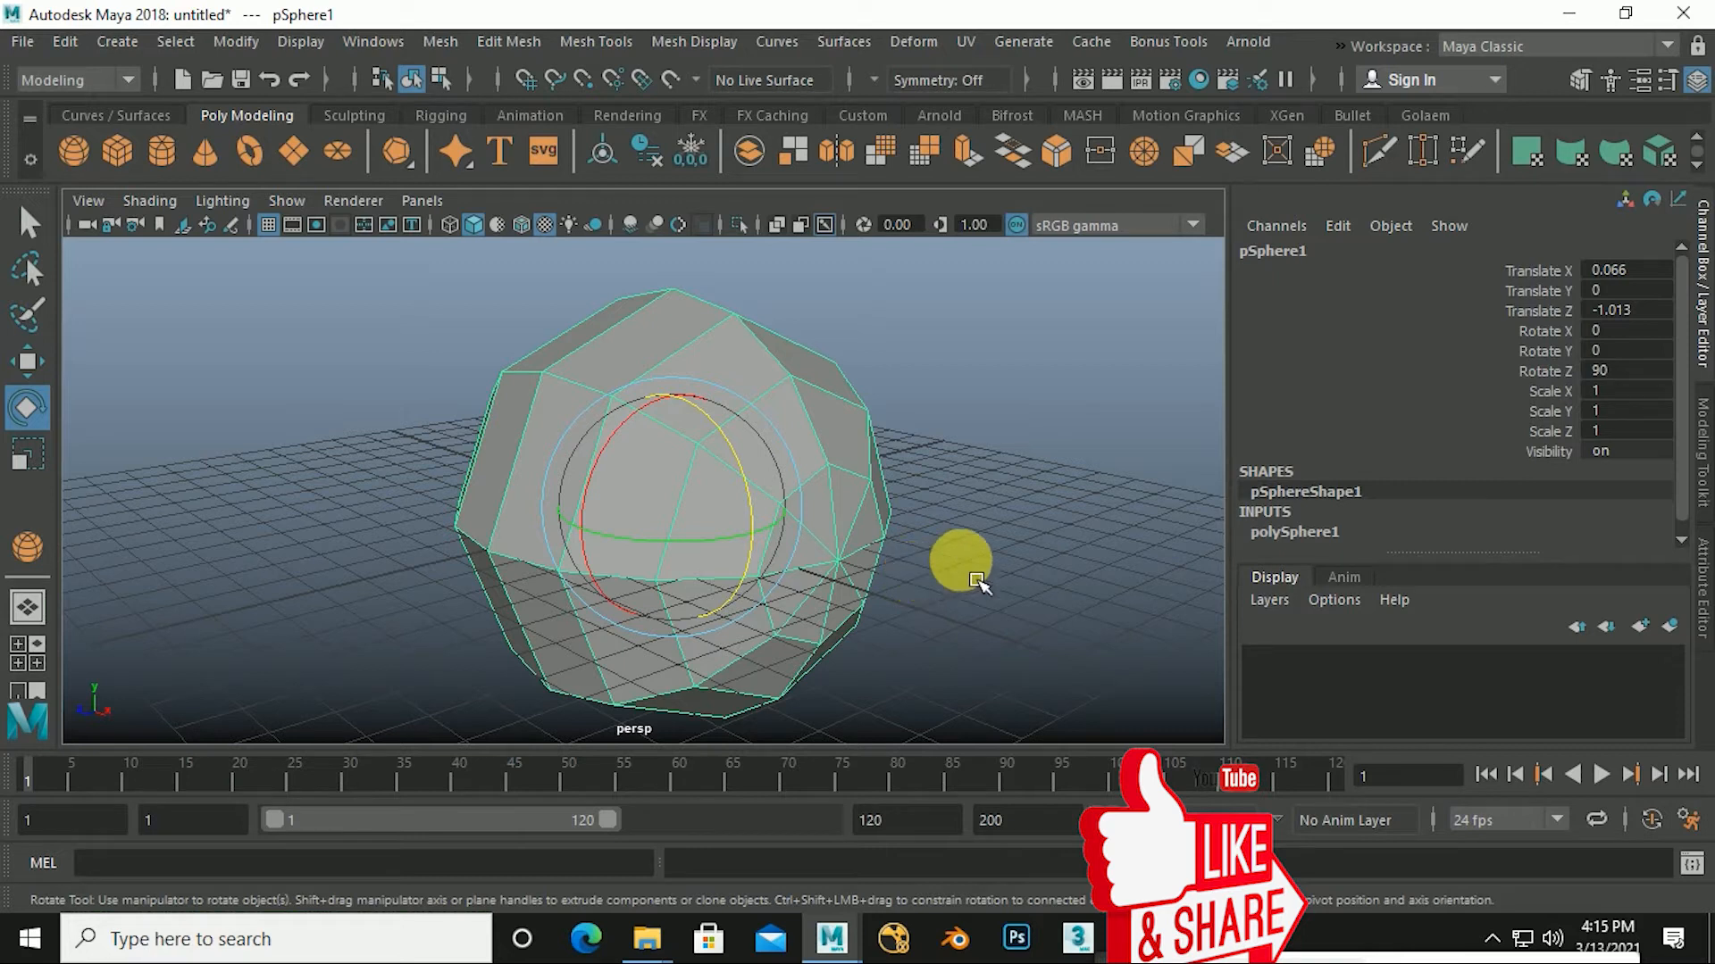
pyautogui.scroll(-2, 952, 558)
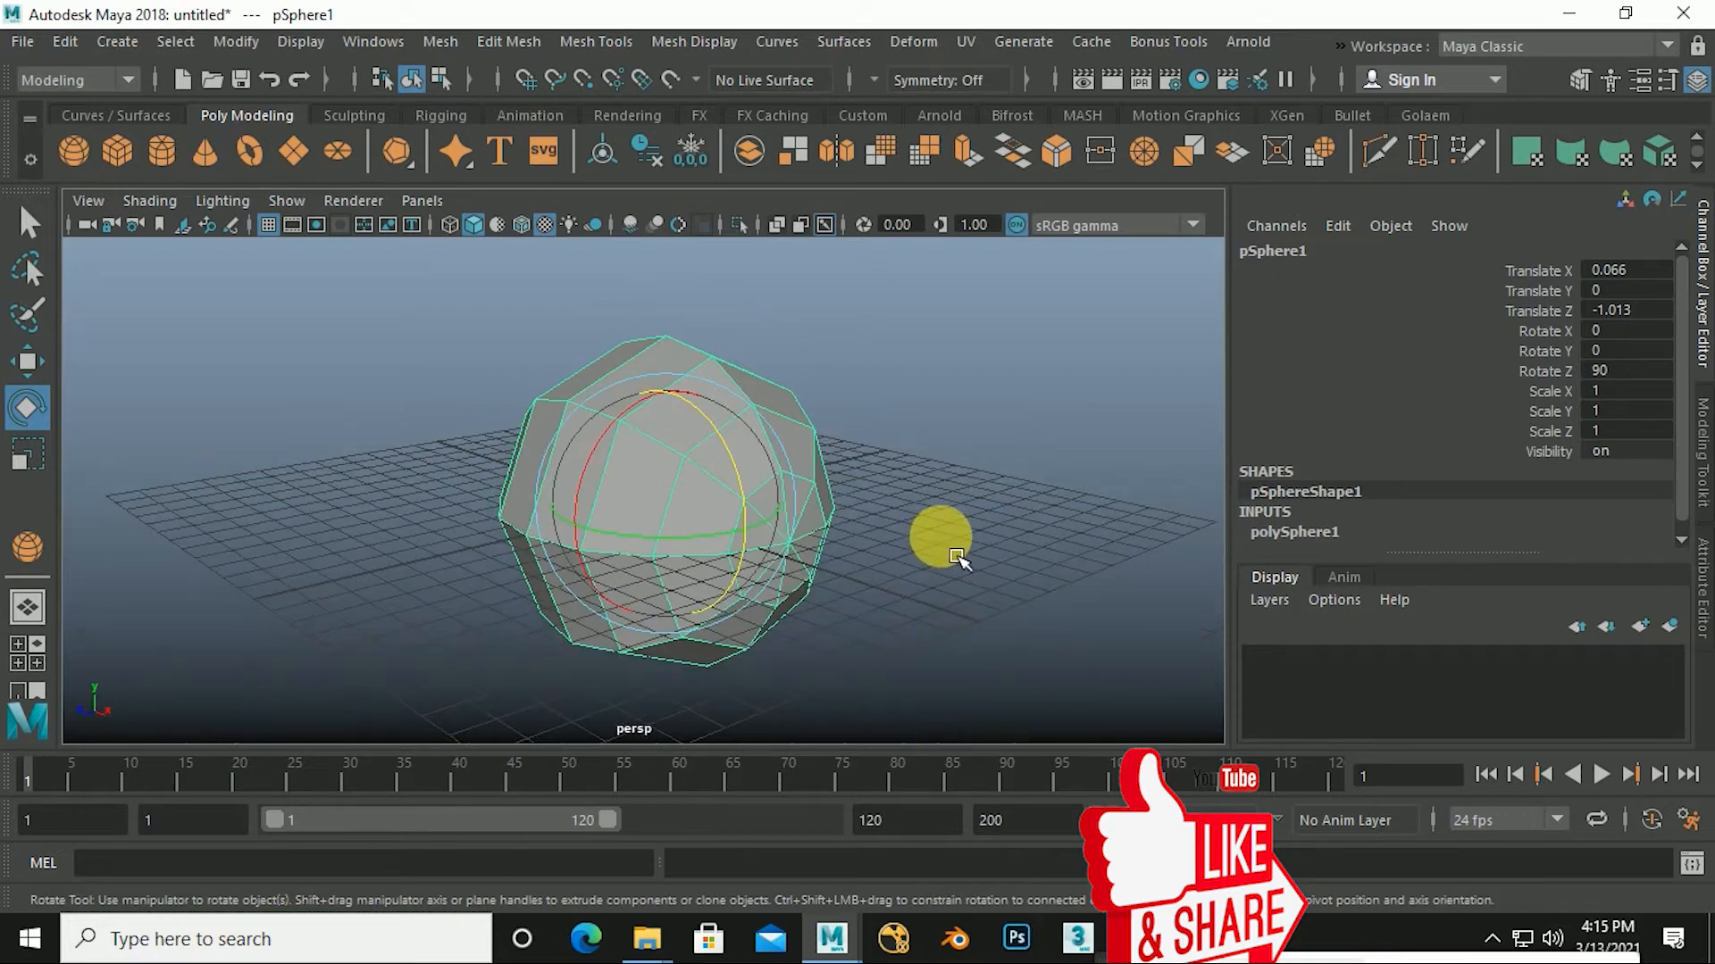
pyautogui.keyDown('alt'); pyautogui.moveTo(976, 569); pyautogui.dragTo(1018, 601); pyautogui.keyUp('alt')
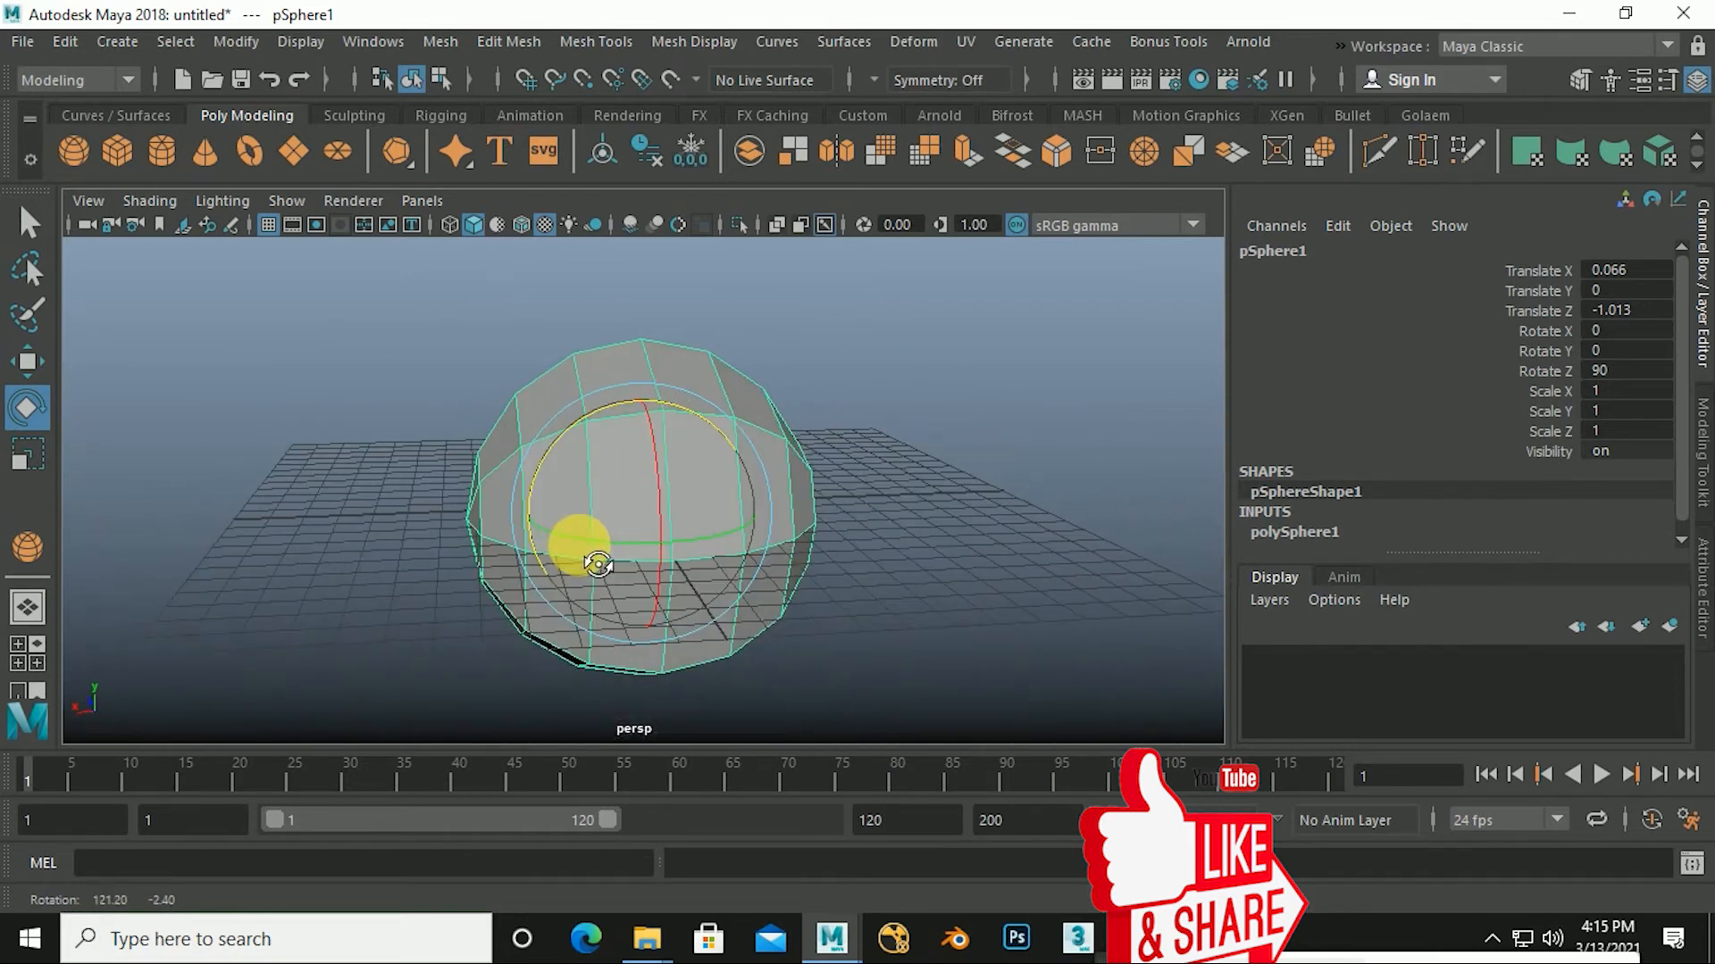
pyautogui.keyDown('alt'); pyautogui.moveTo(666, 564); pyautogui.dragTo(601, 572); pyautogui.keyUp('alt')
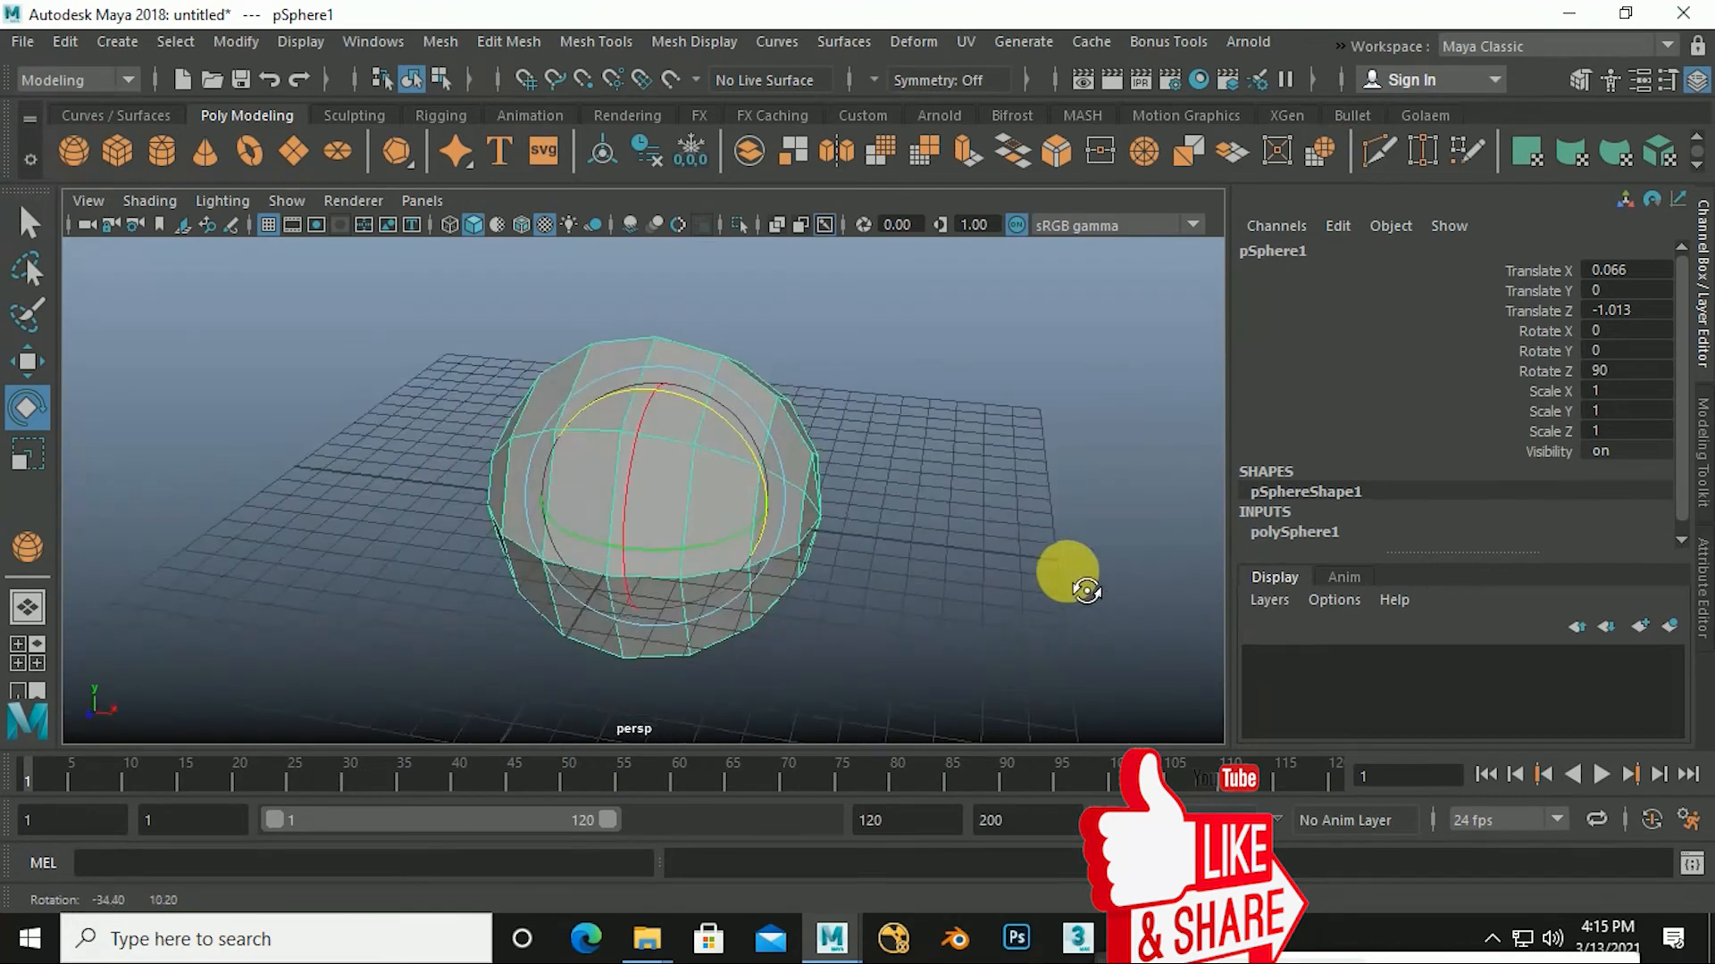
pyautogui.keyDown('alt'); pyautogui.moveTo(719, 602); pyautogui.dragTo(999, 584); pyautogui.keyUp('alt')
pyautogui.keyDown('alt'); pyautogui.moveTo(751, 614); pyautogui.dragTo(527, 567); pyautogui.keyUp('alt')
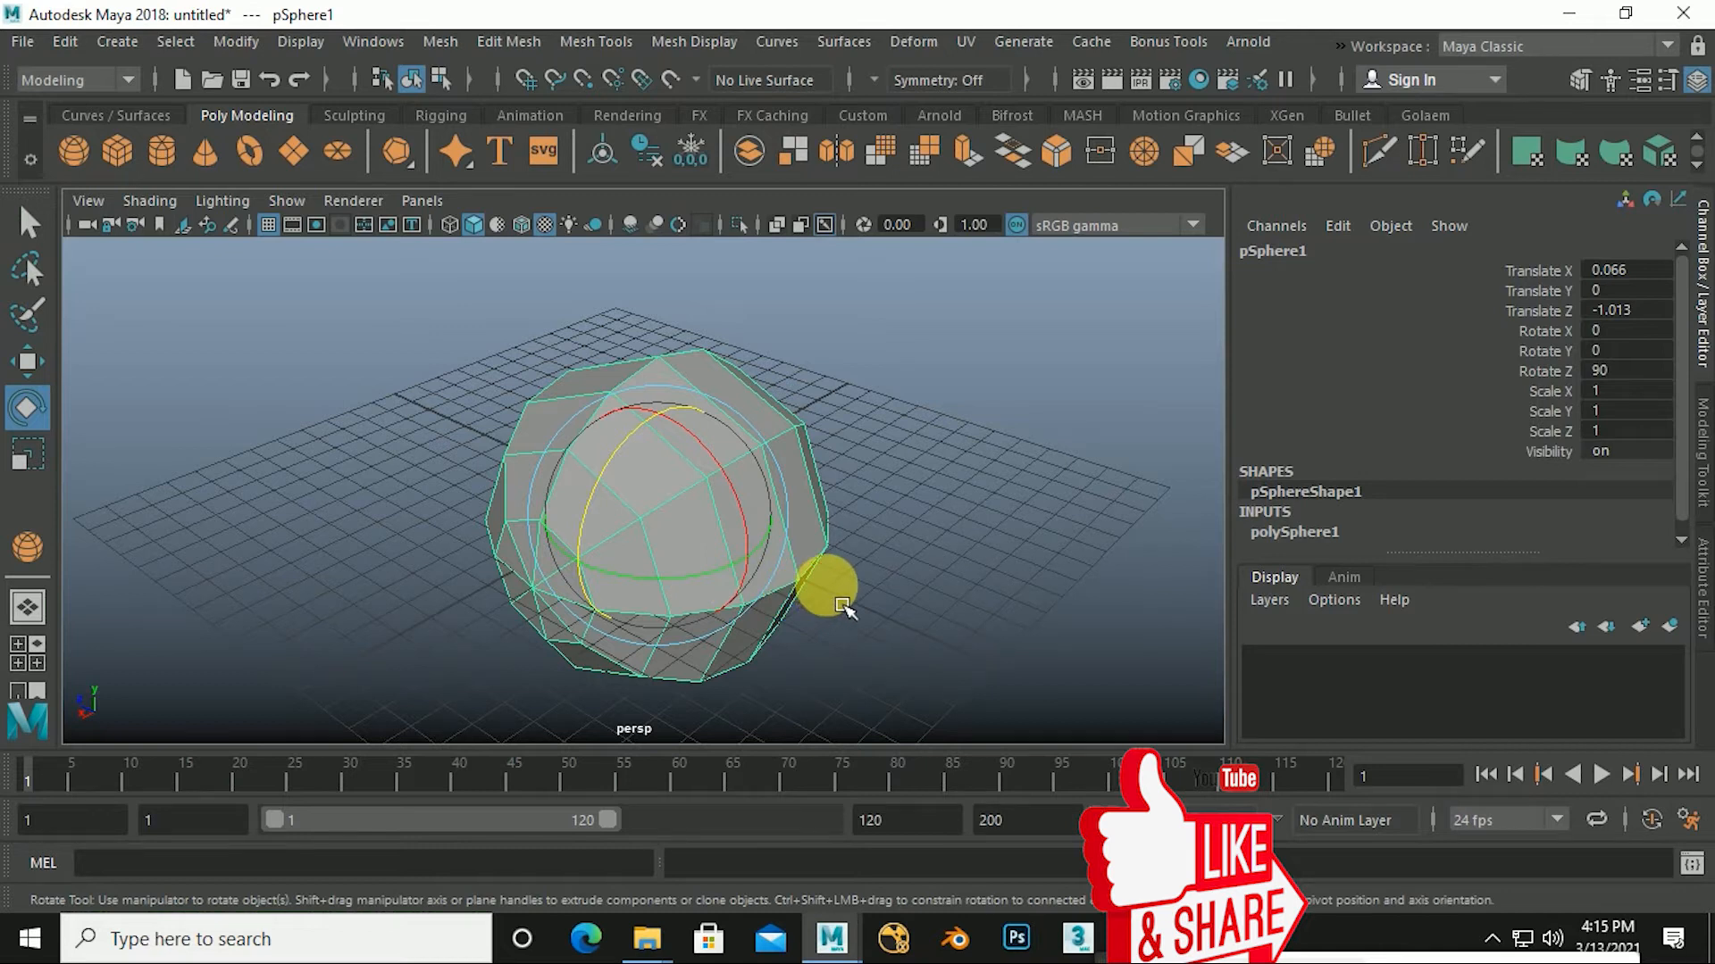
pyautogui.moveTo(855, 599)
pyautogui.keyDown('alt'); pyautogui.mouseDown(button='middle')
pyautogui.moveTo(733, 618)
pyautogui.moveTo(752, 518)
pyautogui.moveTo(1071, 580)
pyautogui.moveTo(632, 634)
pyautogui.moveTo(1020, 526)
pyautogui.moveTo(584, 611)
pyautogui.moveTo(986, 580)
pyautogui.moveTo(790, 528)
pyautogui.moveTo(716, 622)
pyautogui.moveTo(969, 534)
pyautogui.moveTo(707, 602)
pyautogui.moveTo(980, 528)
pyautogui.moveTo(701, 604)
pyautogui.moveTo(938, 612)
pyautogui.moveTo(762, 585)
pyautogui.moveTo(988, 614)
pyautogui.moveTo(1009, 566)
pyautogui.moveTo(634, 584)
pyautogui.moveTo(1084, 579)
pyautogui.moveTo(708, 616)
pyautogui.moveTo(1006, 604)
pyautogui.moveTo(849, 616)
pyautogui.moveTo(866, 569)
pyautogui.mouseUp(button='middle'); pyautogui.keyUp('alt')
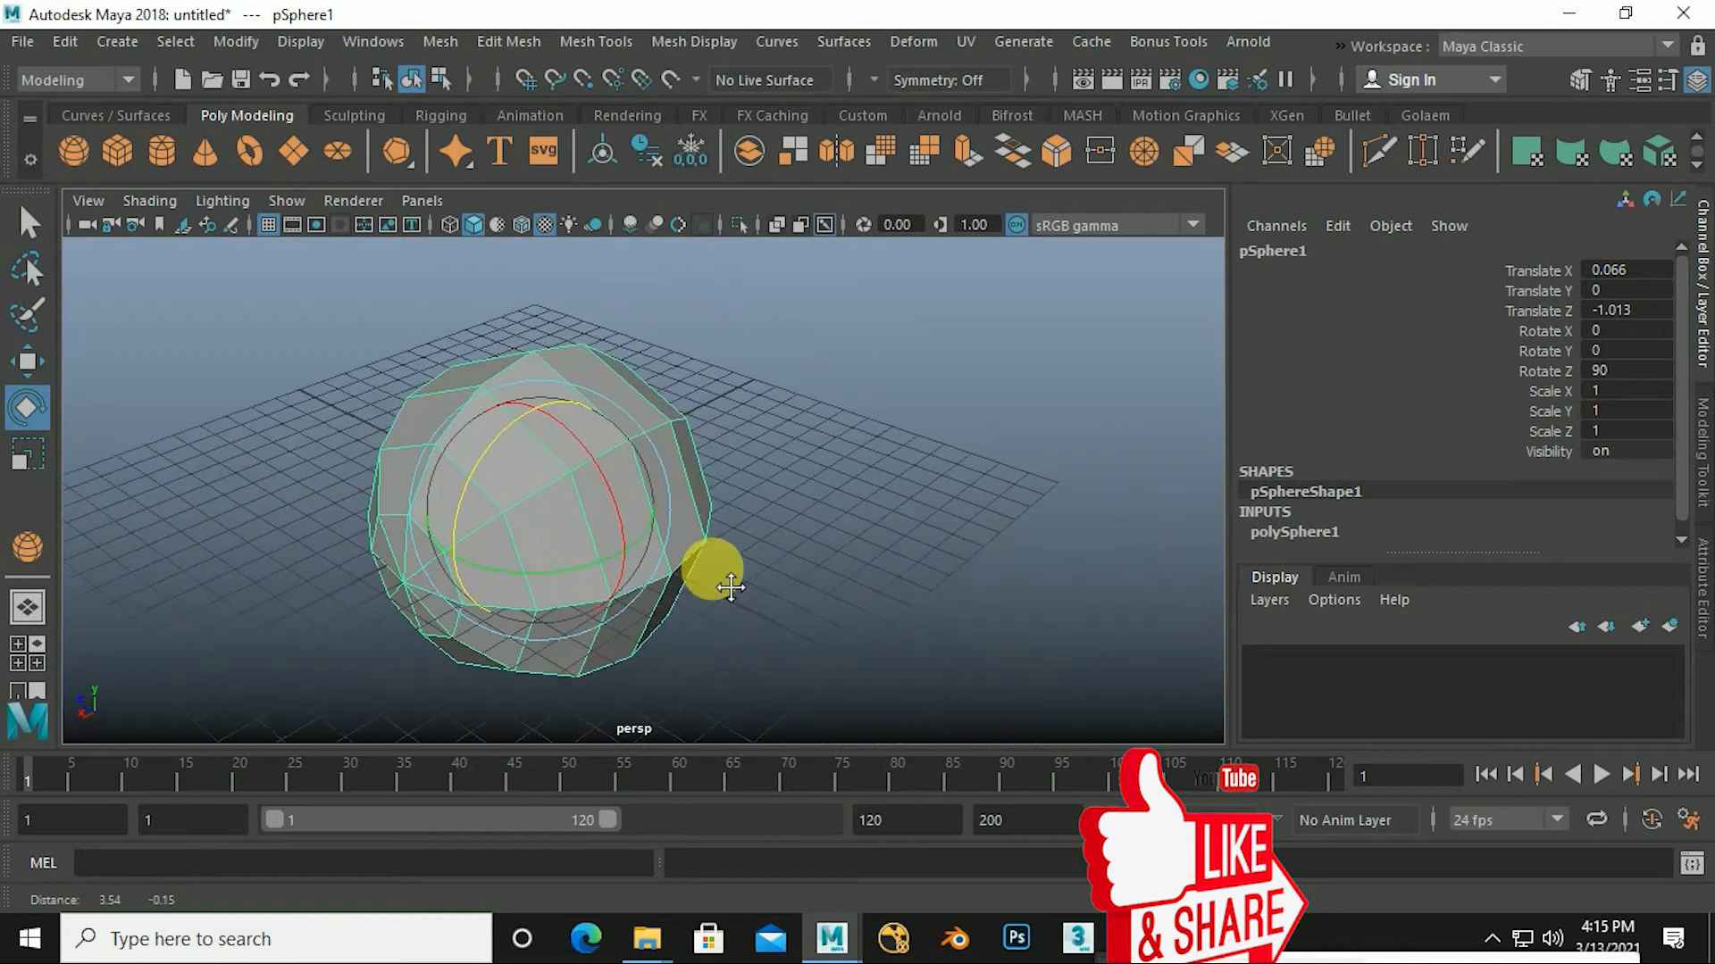
pyautogui.keyDown('alt'); pyautogui.moveTo(938, 589); pyautogui.dragTo(949, 592, button='middle'); pyautogui.keyUp('alt')
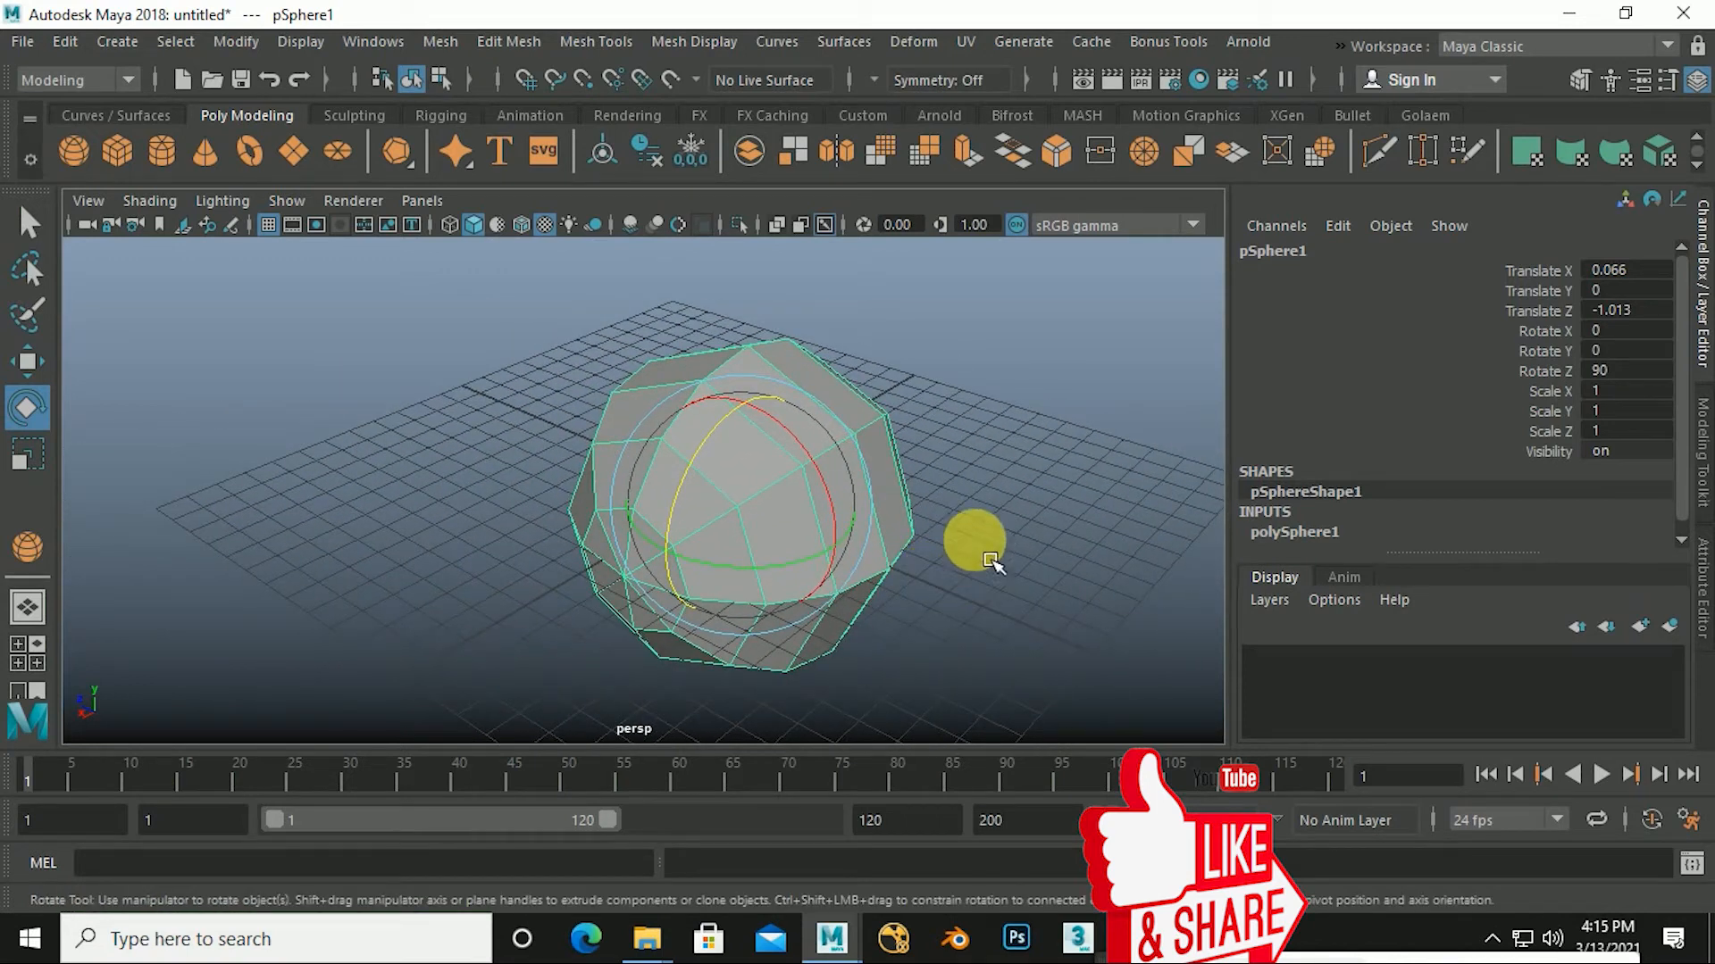
# Zoom the perspective view repeatedly in and out to examine the sphere at different distances.
pyautogui.scroll(3, 980, 589)
pyautogui.scroll(-5, 980, 590)
pyautogui.scroll(4, 980, 589)
pyautogui.scroll(-2, 979, 592)
pyautogui.scroll(4, 980, 594)
pyautogui.scroll(-5, 979, 594)
pyautogui.scroll(5, 980, 594)
pyautogui.scroll(-2, 975, 596)
pyautogui.scroll(5, 975, 596)
pyautogui.scroll(-5, 975, 596)
pyautogui.scroll(7, 975, 595)
pyautogui.scroll(-6, 973, 594)
pyautogui.scroll(3, 972, 597)
pyautogui.scroll(-2, 967, 600)
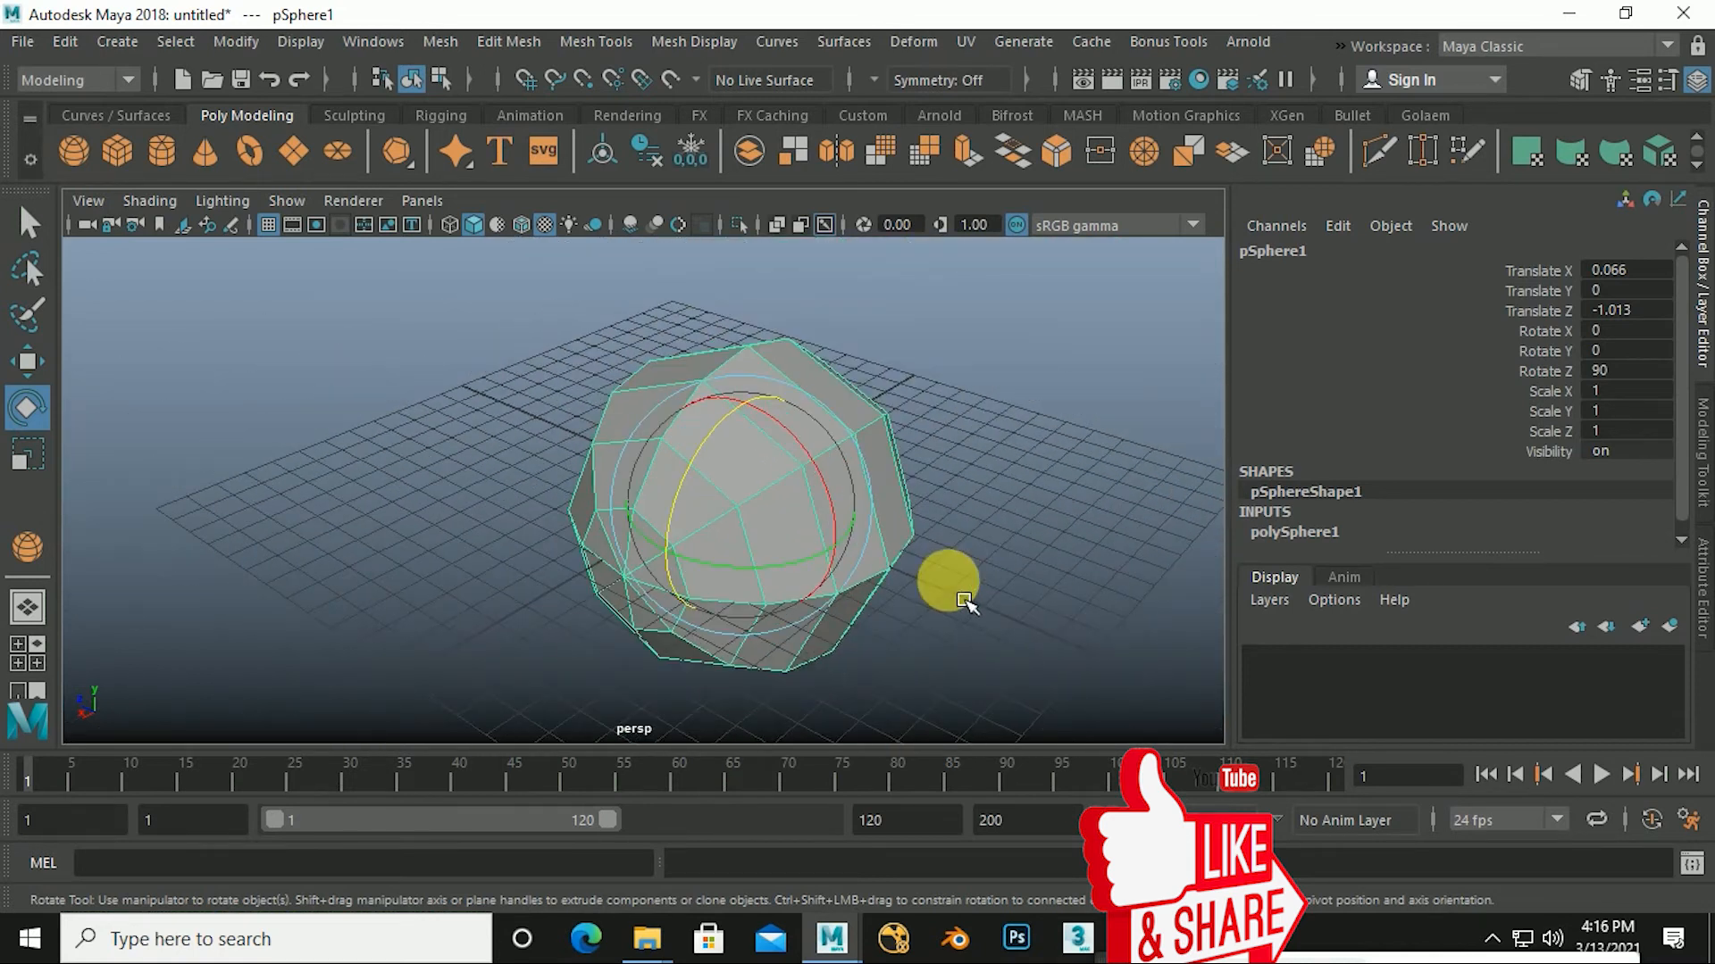
# Examine the sphere by combining orbiting with smooth dolly movement of the perspective camera.
pyautogui.keyDown('alt'); pyautogui.moveTo(956, 600); pyautogui.dragTo(890, 579); pyautogui.keyUp('alt')
pyautogui.scroll(3, 891, 579)
pyautogui.scroll(-3, 890, 579)
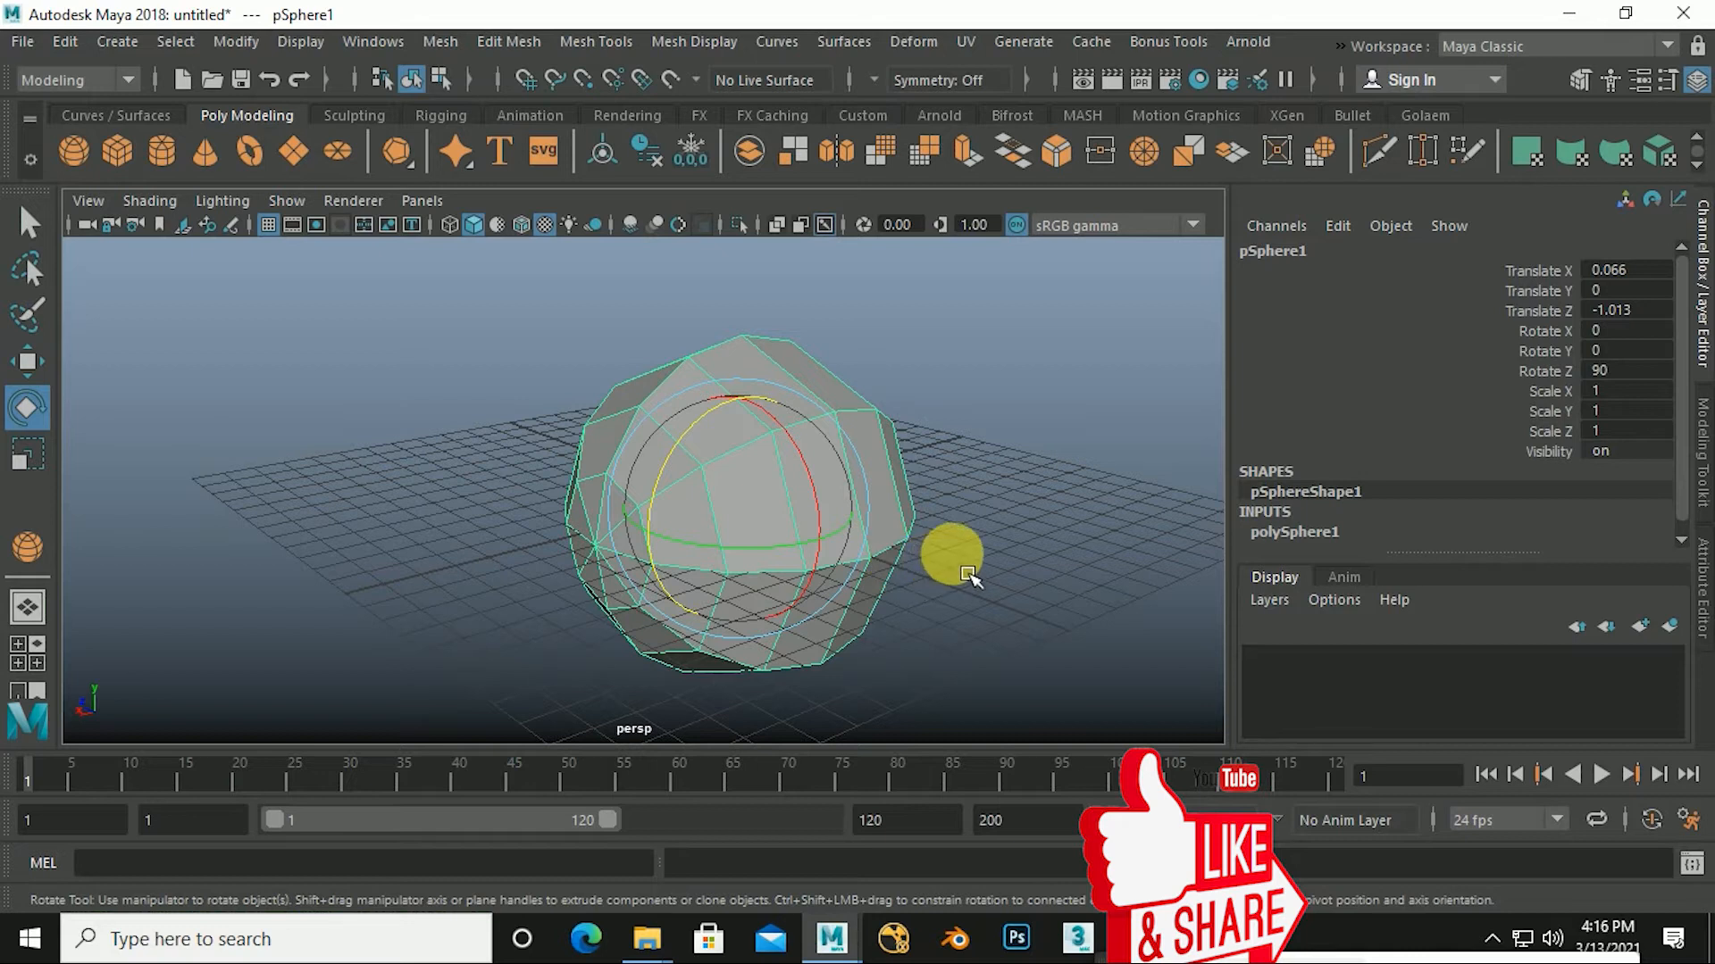
pyautogui.keyDown('alt'); pyautogui.moveTo(970, 573); pyautogui.dragTo(973, 573, button='right'); pyautogui.keyUp('alt')
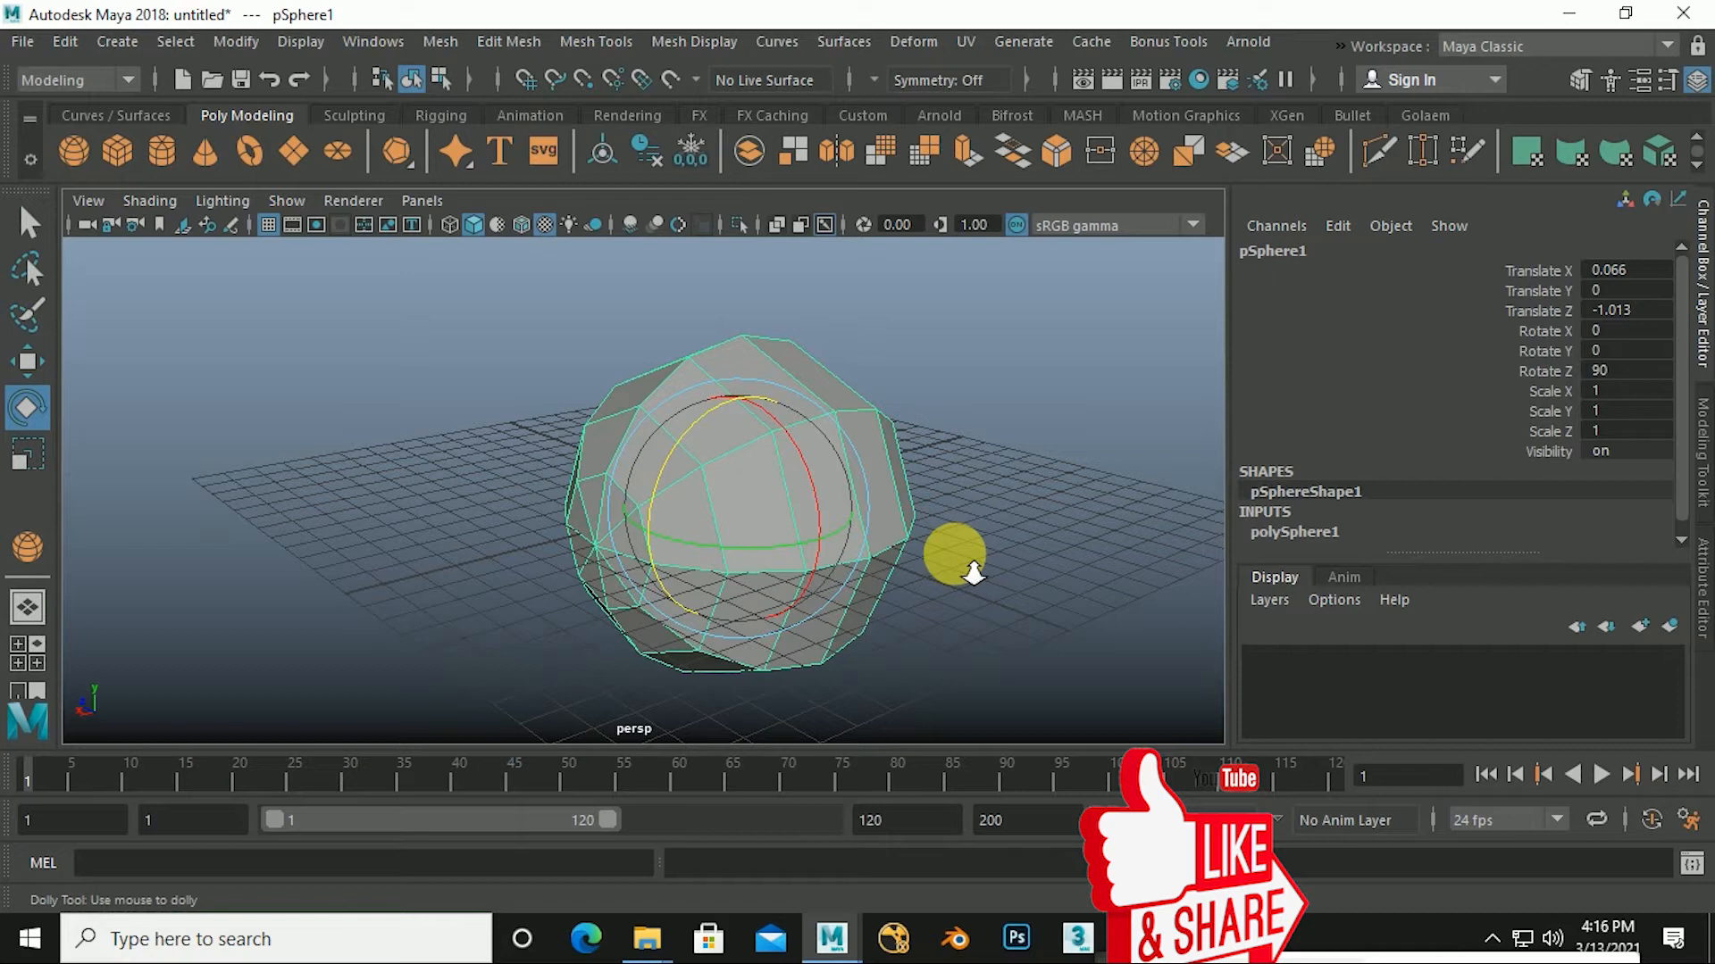
pyautogui.keyDown('alt'); pyautogui.moveTo(973, 573); pyautogui.dragTo(987, 632, button='right'); pyautogui.keyUp('alt')
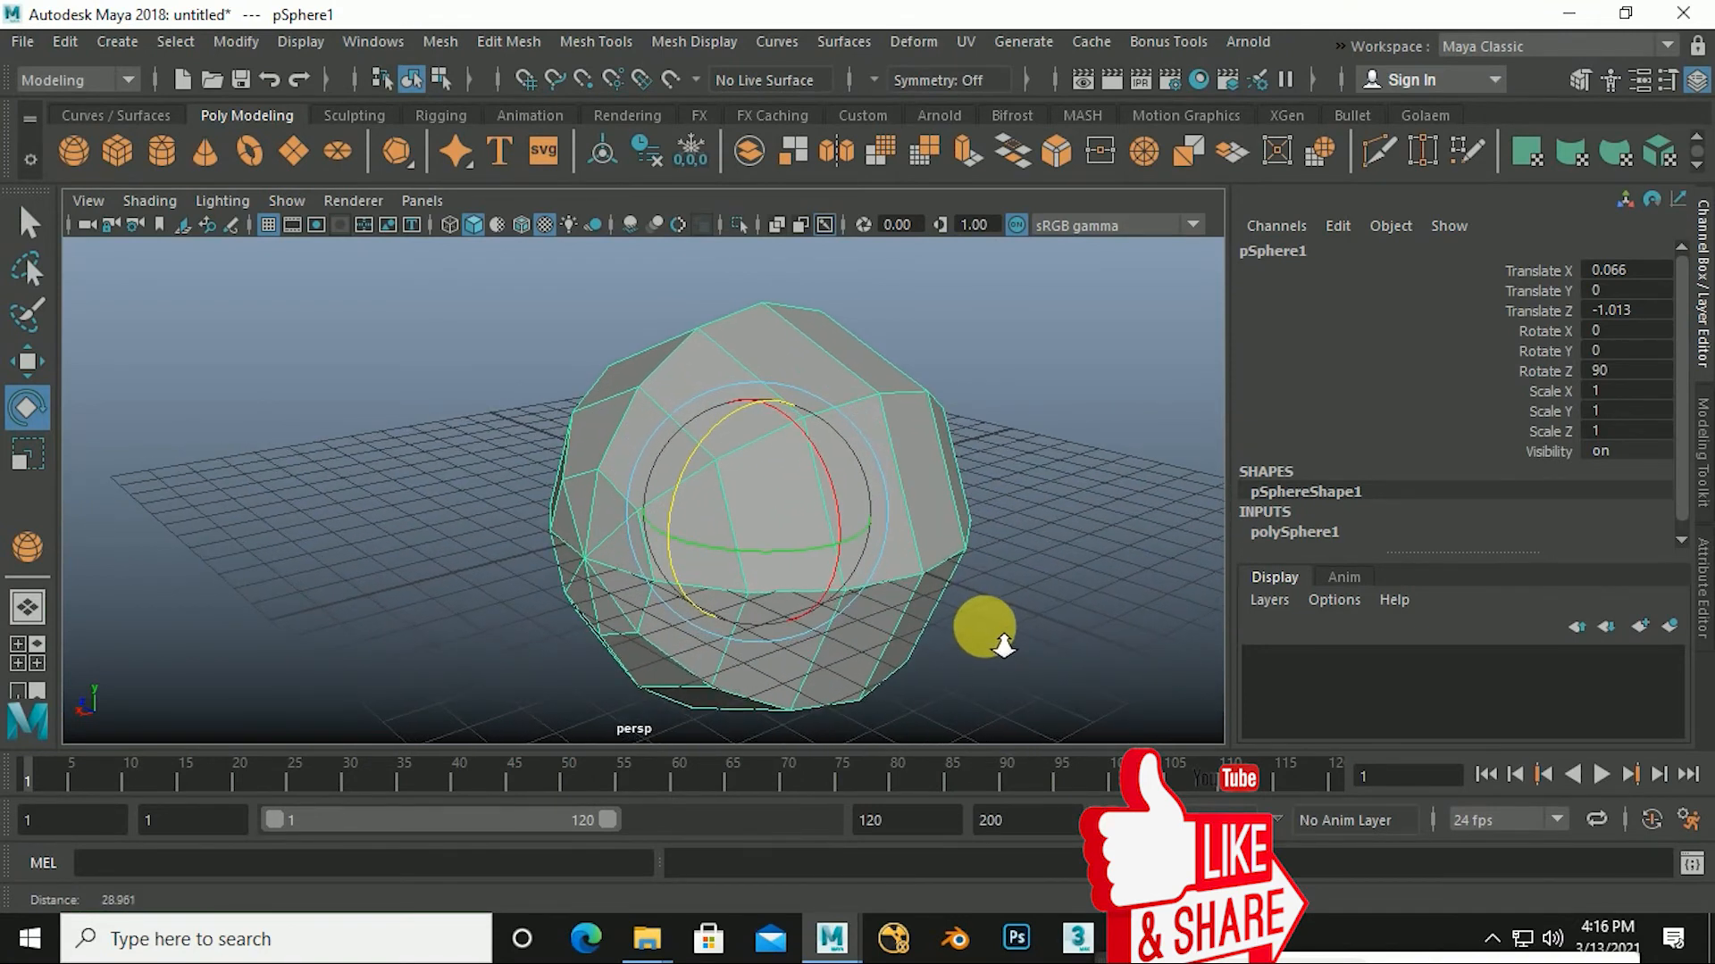
pyautogui.keyDown('alt'); pyautogui.moveTo(956, 567); pyautogui.dragTo(967, 617); pyautogui.keyUp('alt')
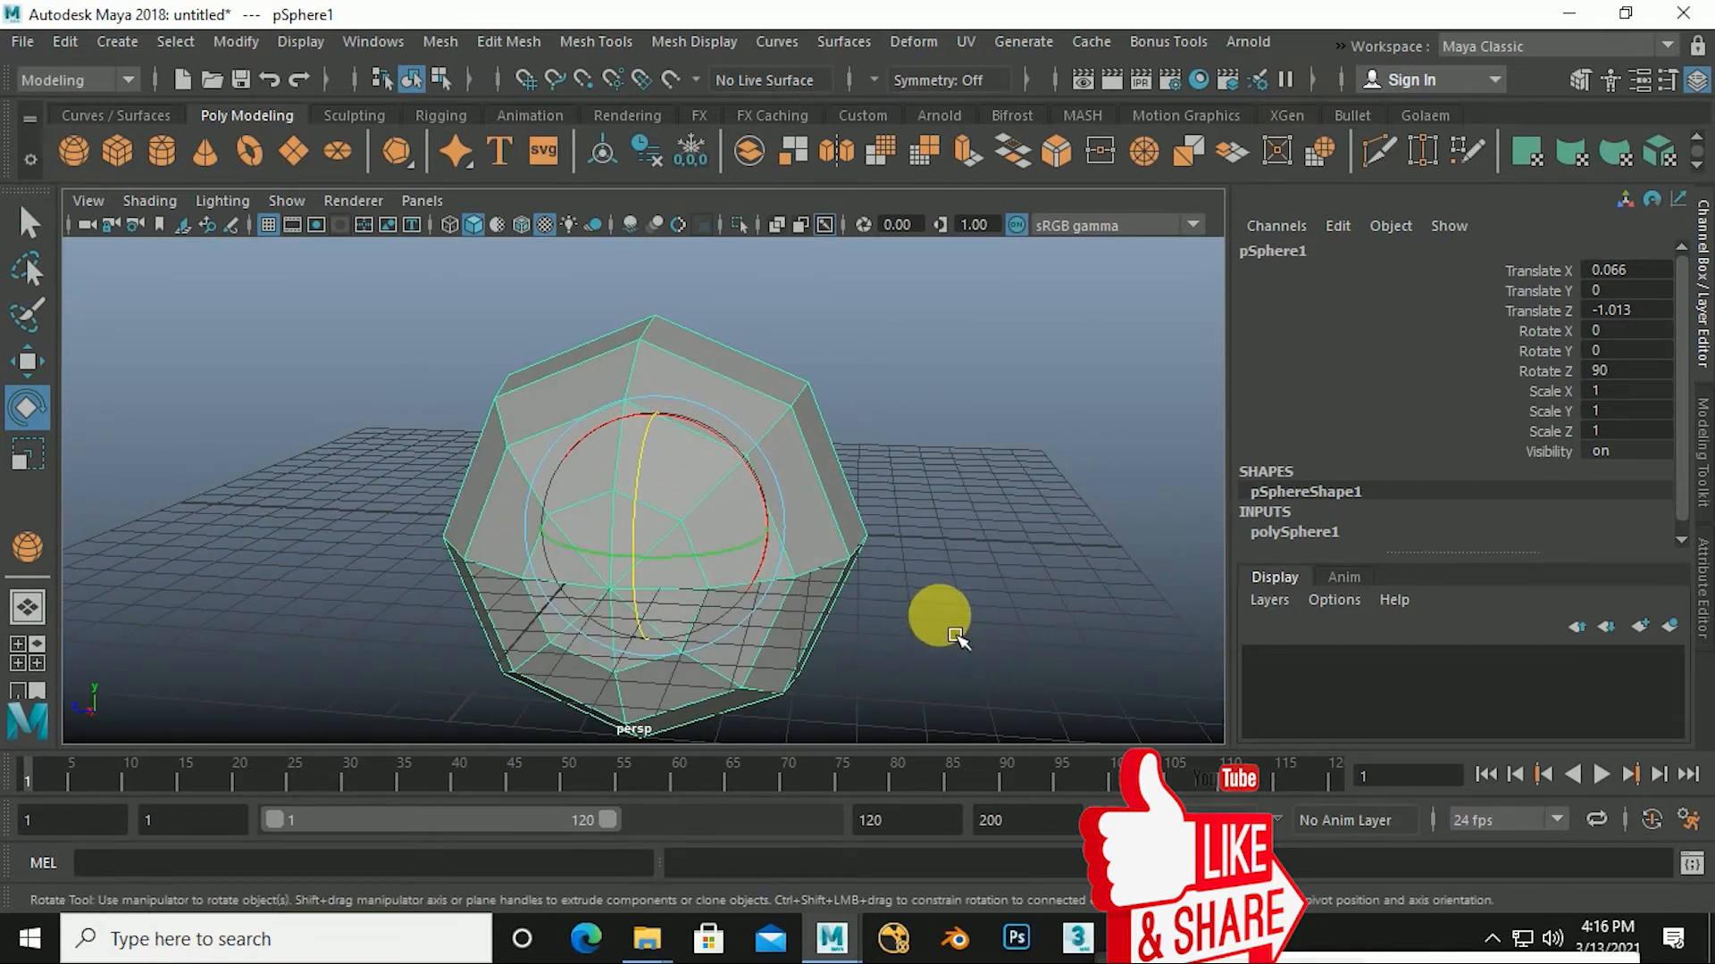
pyautogui.keyDown('alt'); pyautogui.moveTo(955, 632); pyautogui.dragTo(837, 632); pyautogui.keyUp('alt')
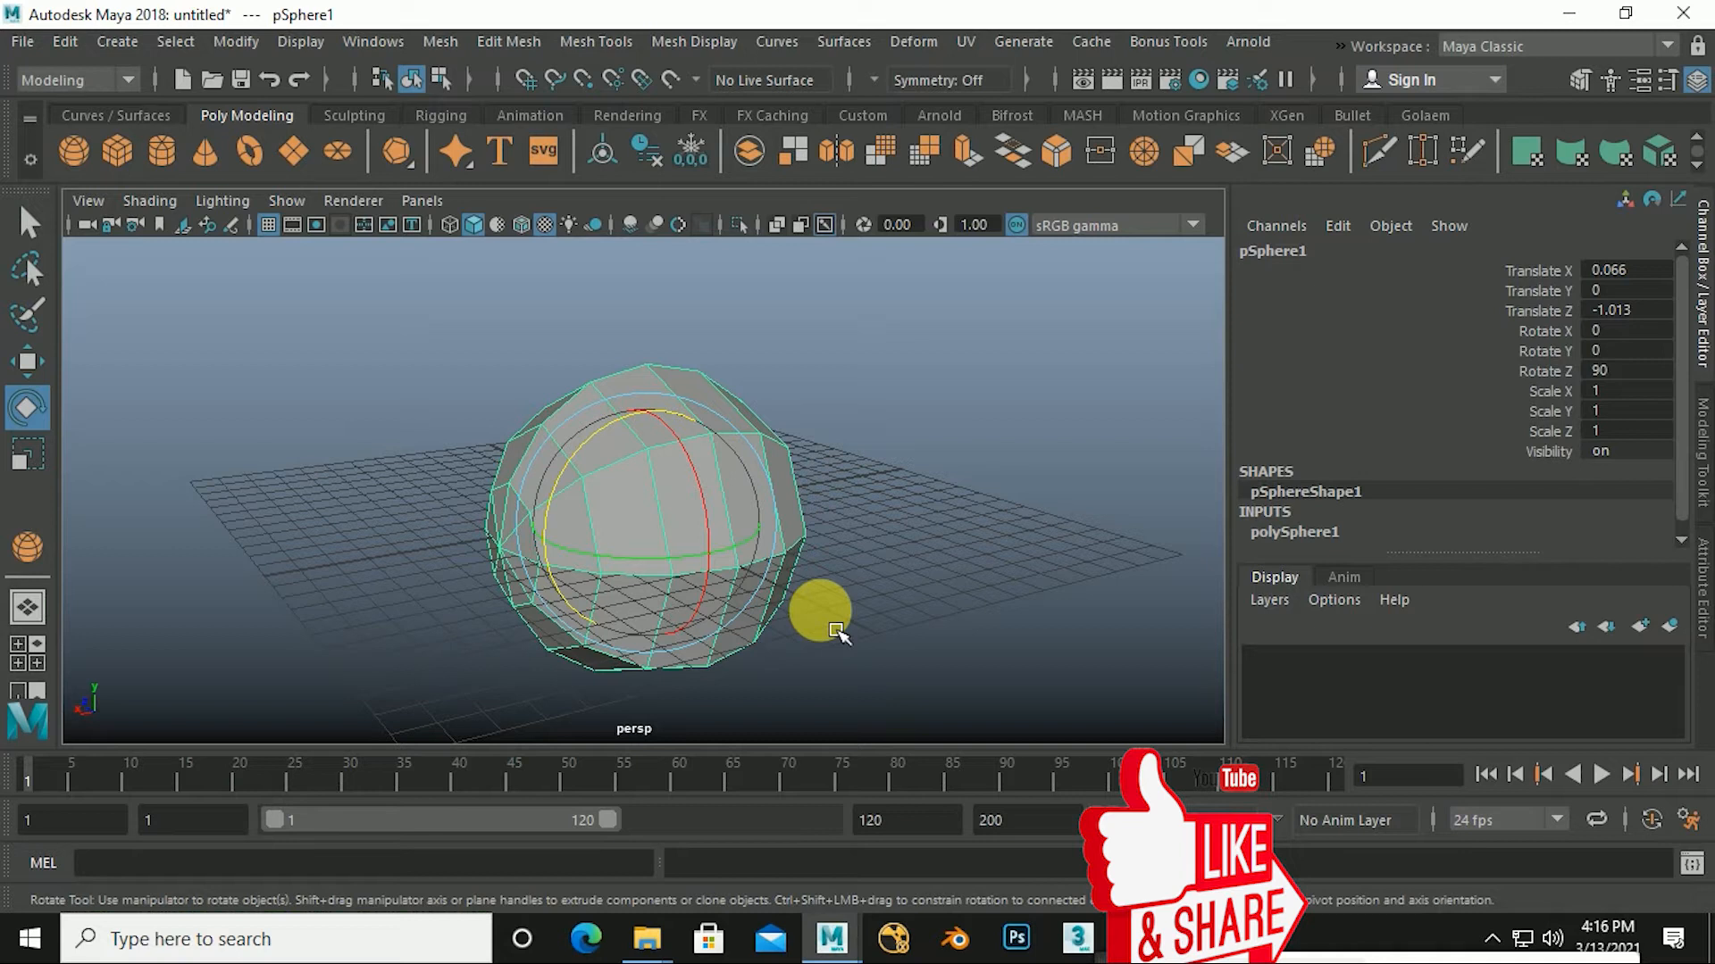
# Try scaling the sphere freehand along its Y, Z and X axes separately, undoing the changes.
pyautogui.press('r')
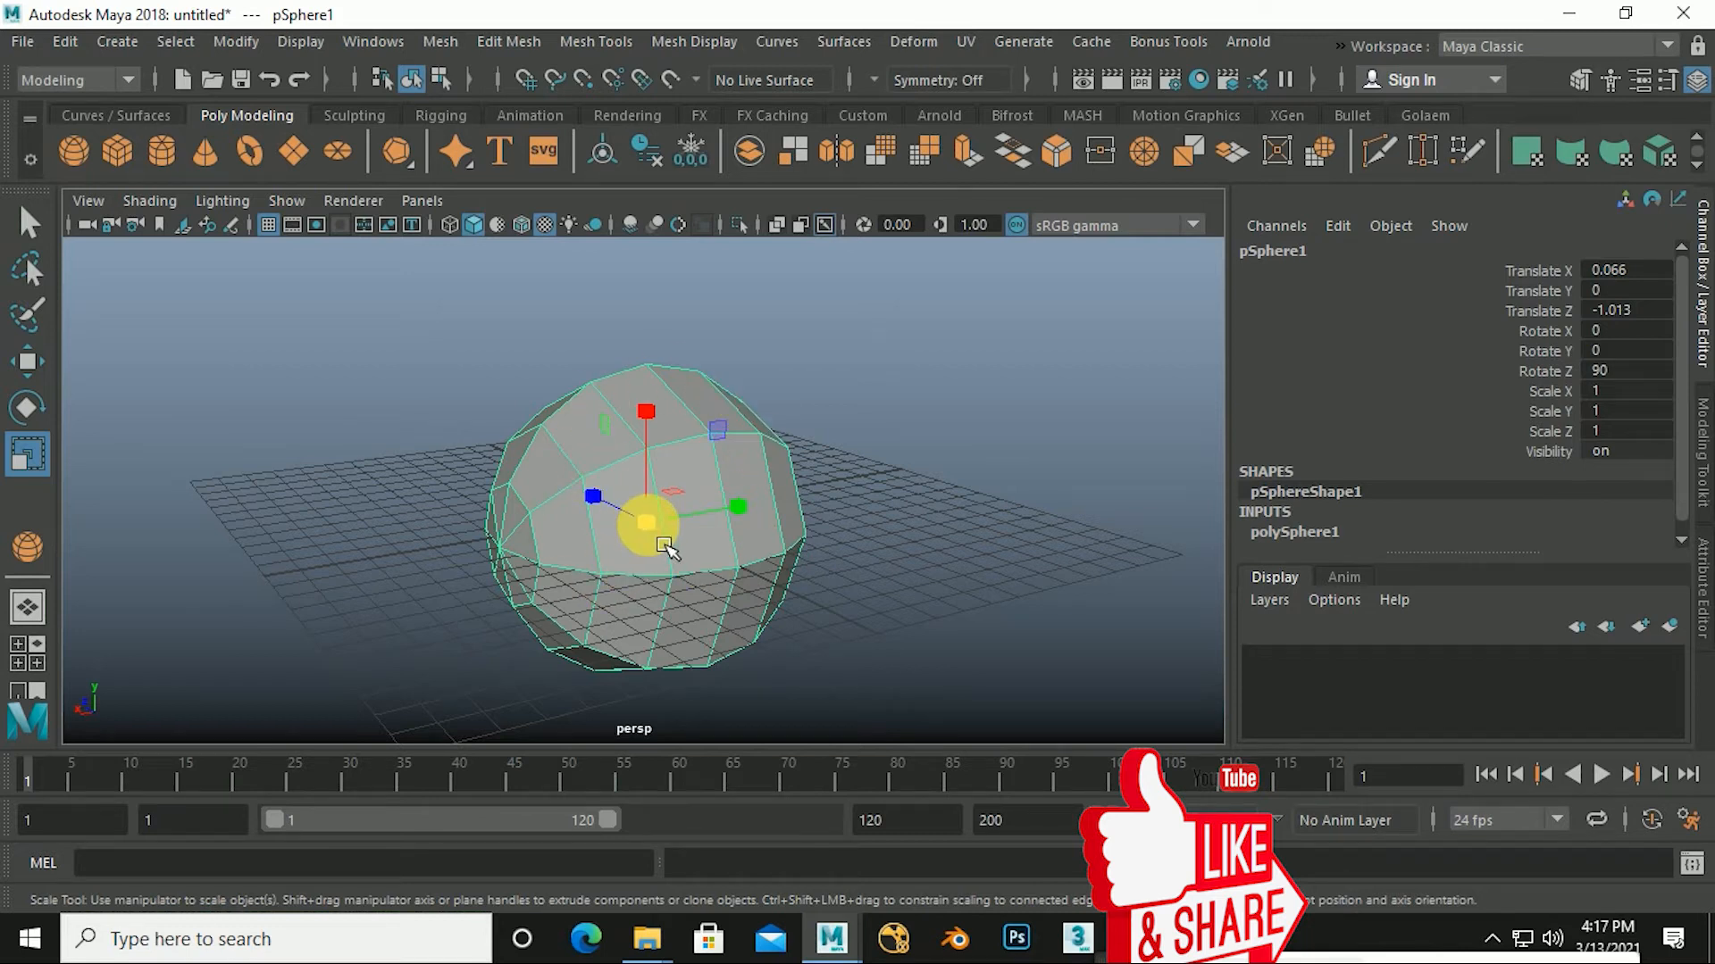
pyautogui.press('w')
pyautogui.press('r')
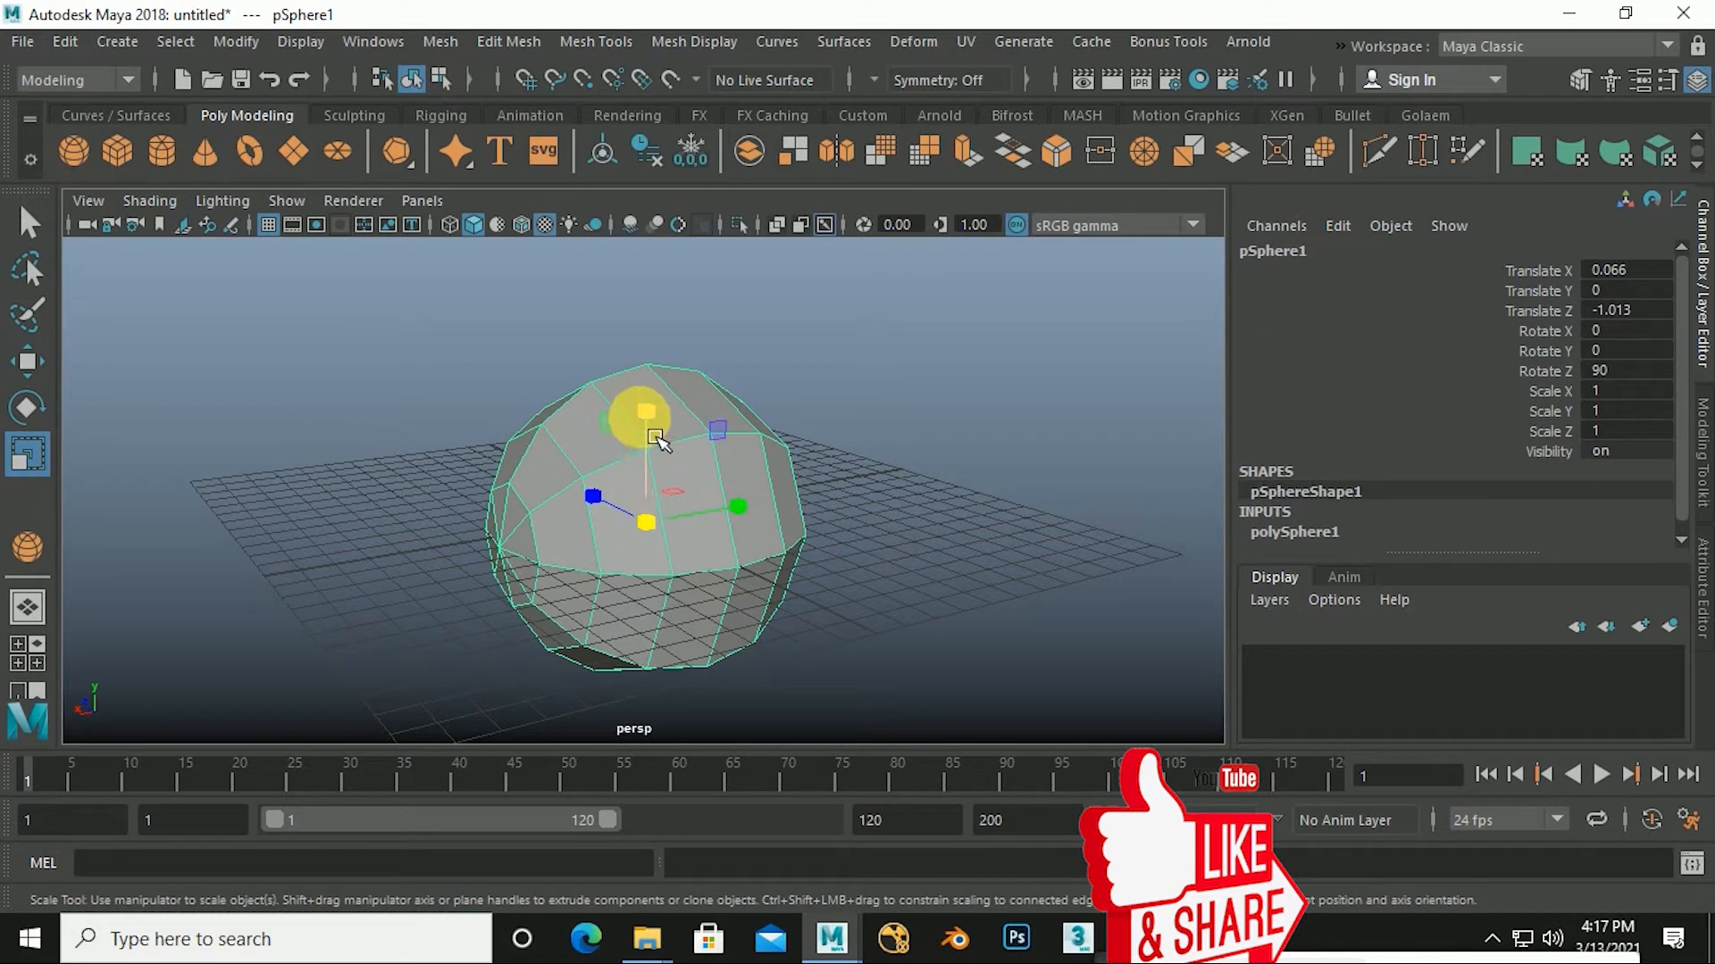
pyautogui.keyDown('alt'); pyautogui.moveTo(705, 549); pyautogui.dragTo(732, 590); pyautogui.keyUp('alt')
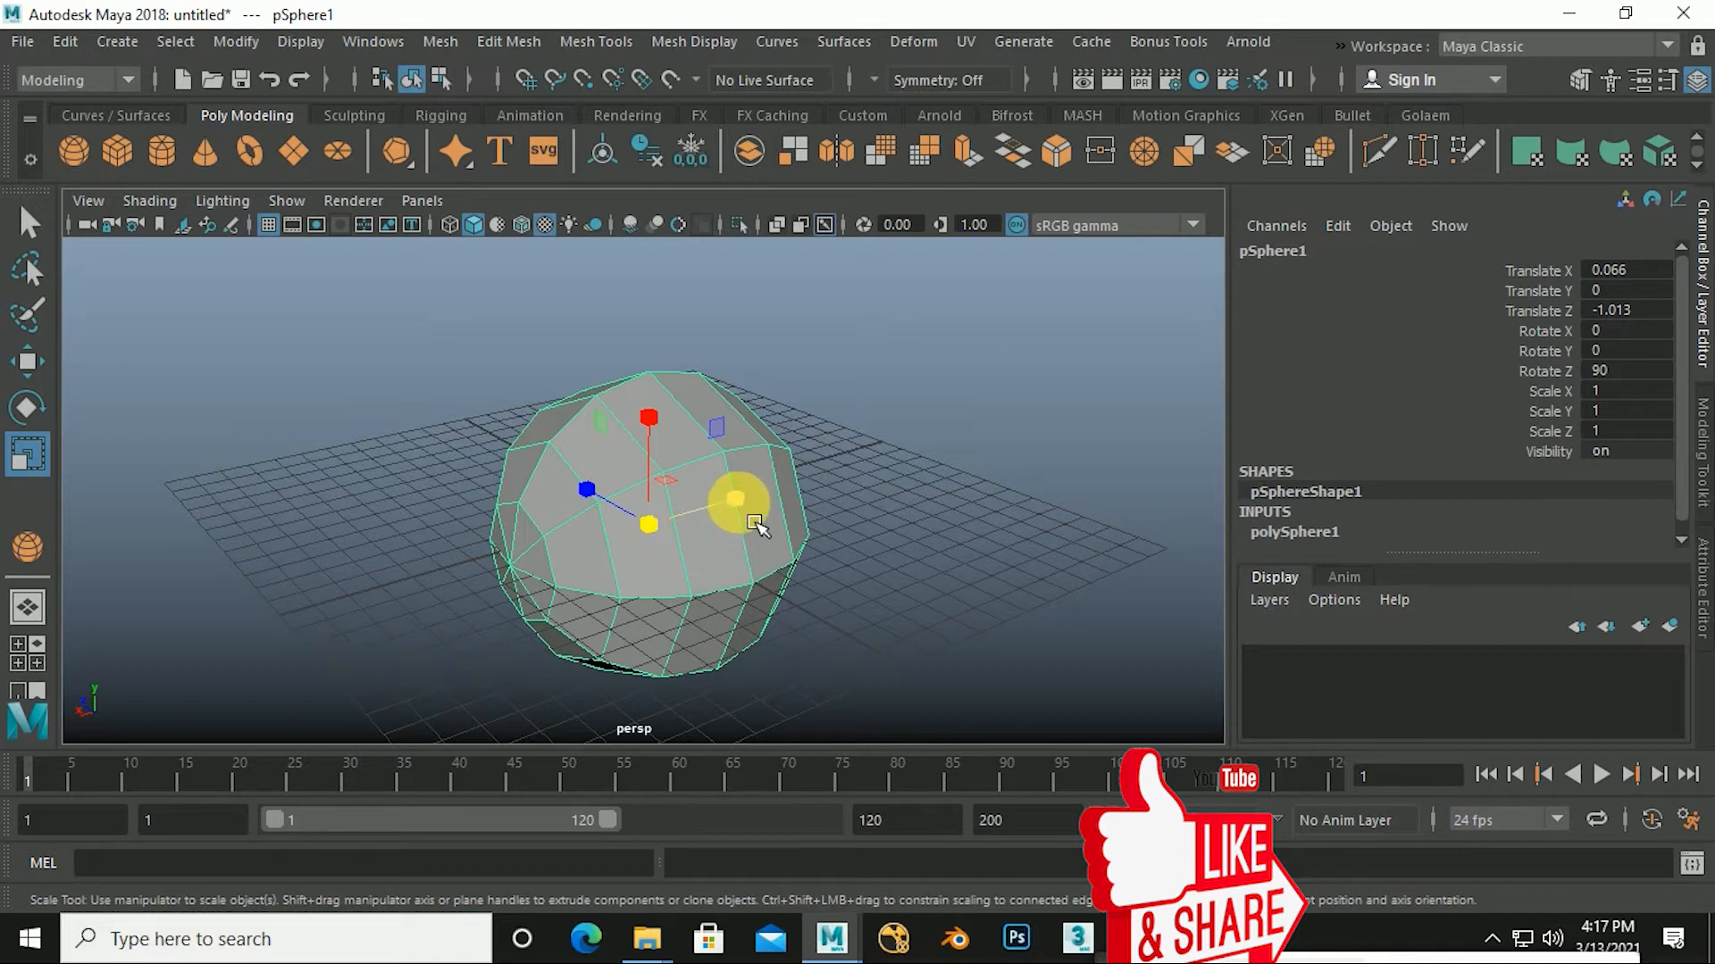
pyautogui.moveTo(754, 522); pyautogui.dragTo(784, 579)
pyautogui.keyDown('alt'); pyautogui.moveTo(607, 576); pyautogui.dragTo(690, 591); pyautogui.keyUp('alt')
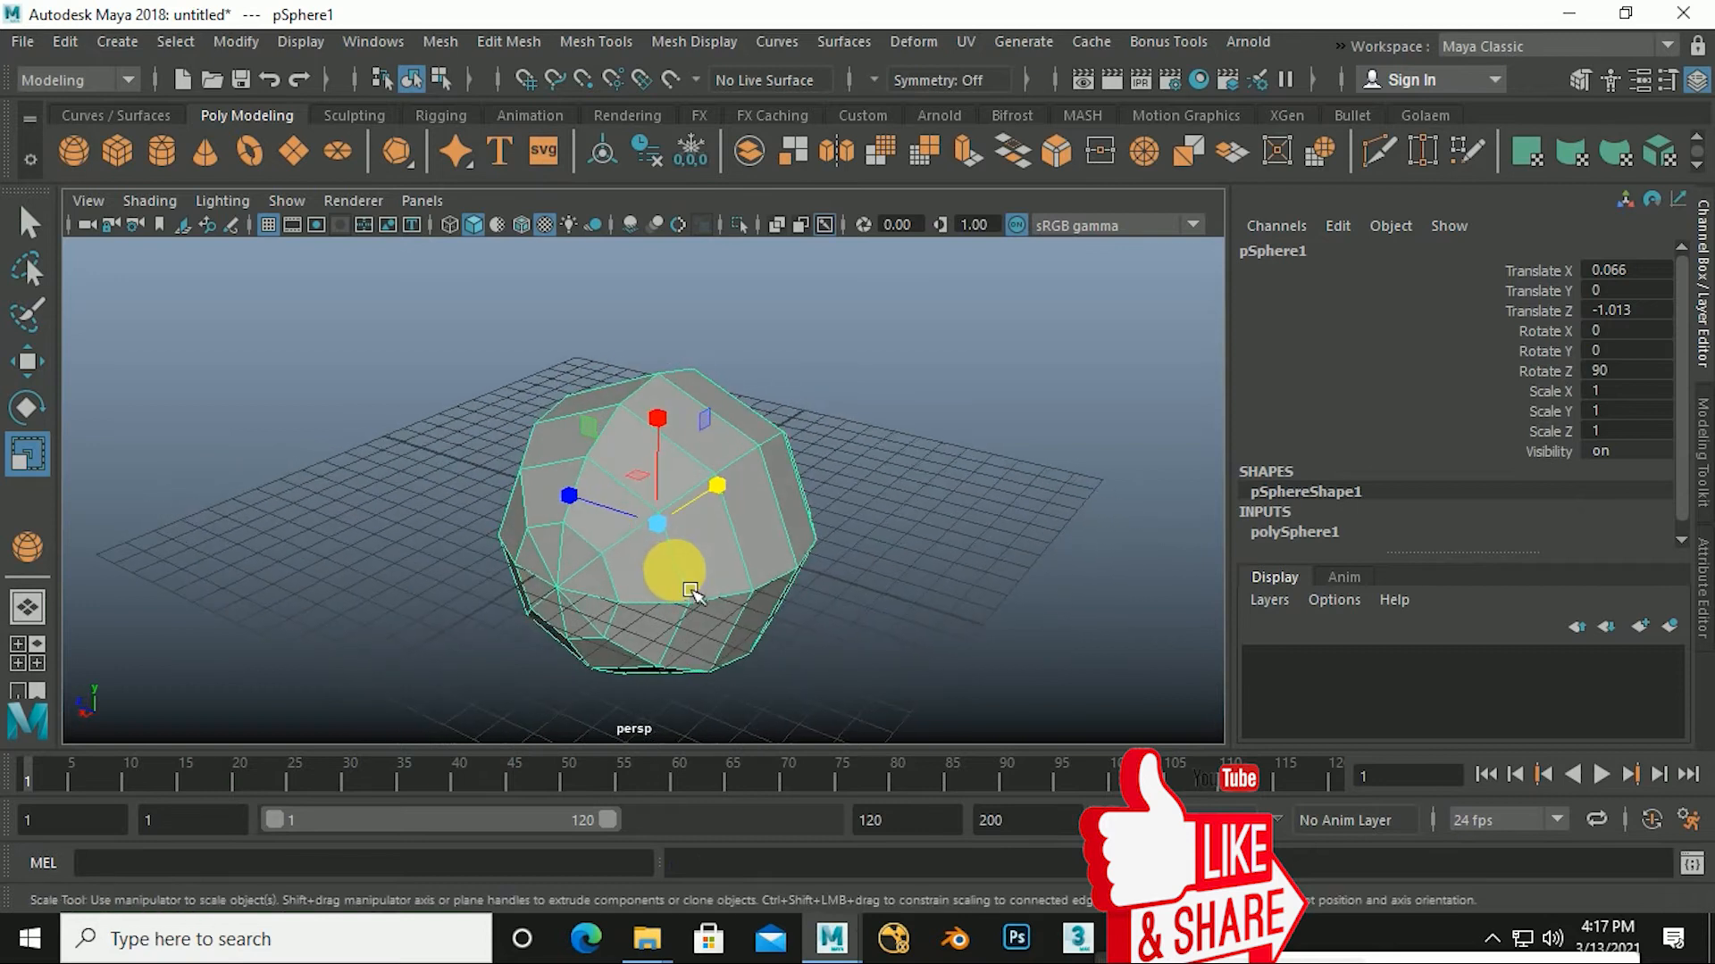
pyautogui.moveTo(576, 516); pyautogui.dragTo(507, 459)
pyautogui.hotkey('ctrl', 'z')
pyautogui.keyDown('alt'); pyautogui.moveTo(710, 554); pyautogui.dragTo(630, 522); pyautogui.keyUp('alt')
pyautogui.moveTo(668, 436)
pyautogui.mouseDown()
pyautogui.moveTo(651, 394)
pyautogui.moveTo(658, 276)
pyautogui.moveTo(683, 466)
pyautogui.mouseUp()
pyautogui.keyDown('alt'); pyautogui.moveTo(683, 406); pyautogui.dragTo(712, 475); pyautogui.keyUp('alt')
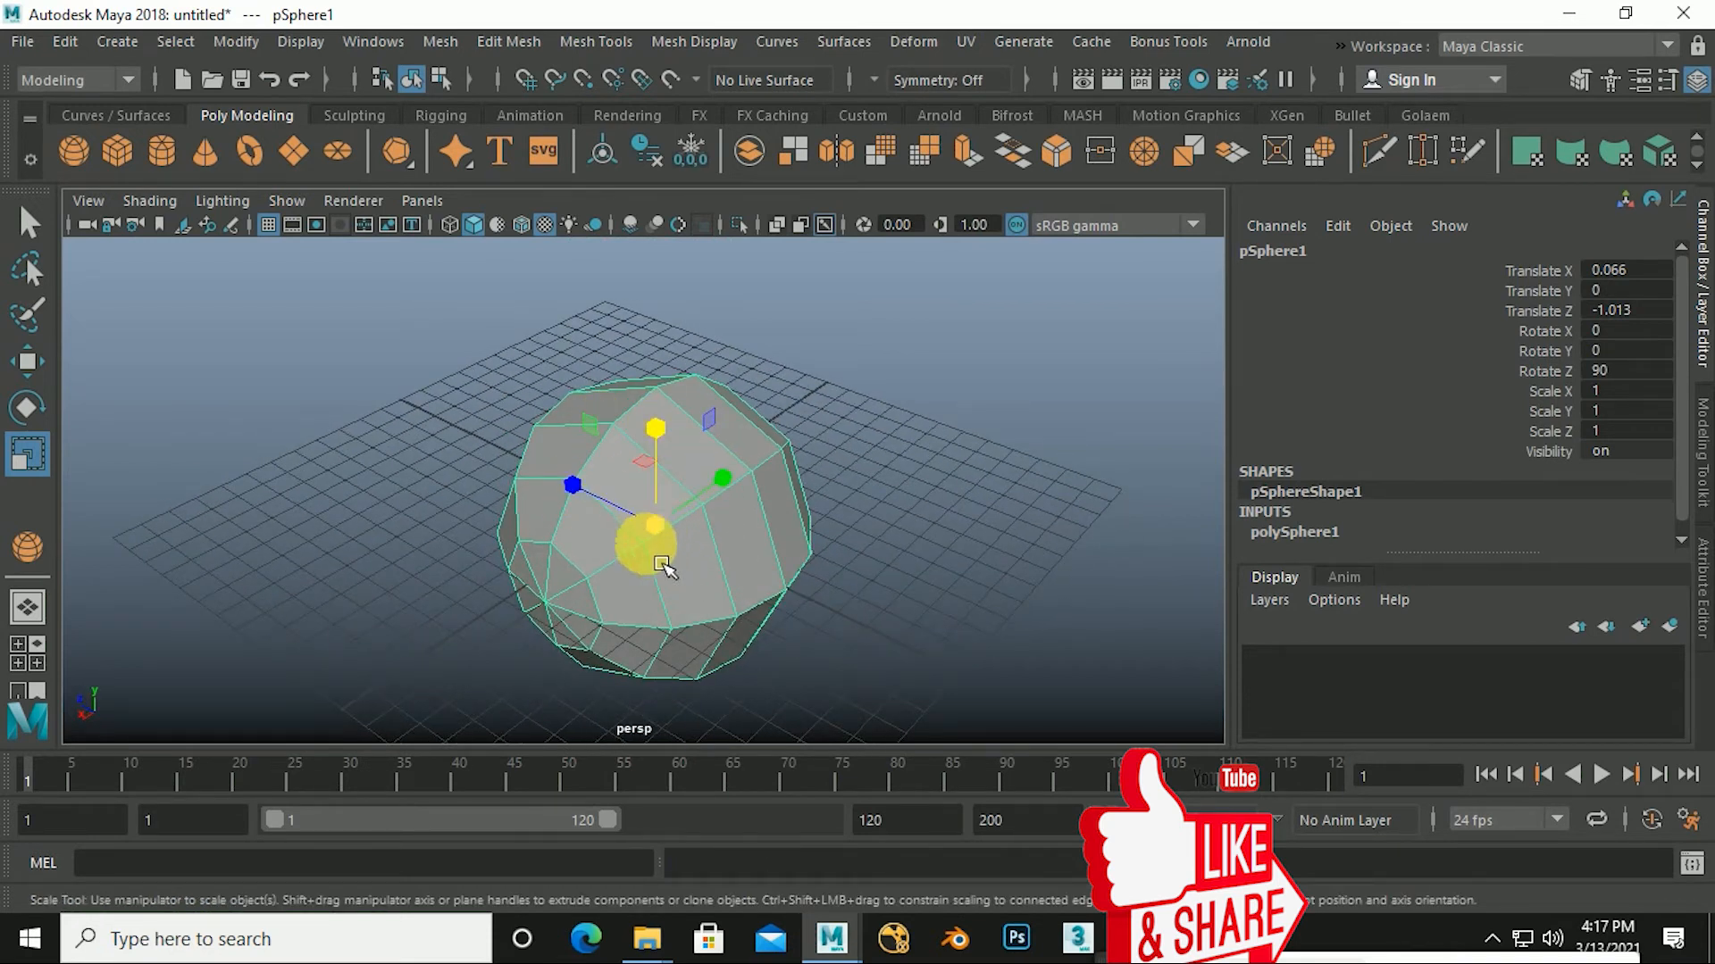
# Scale the sphere uniformly by hand to about 1.32 on all three axes.
pyautogui.moveTo(684, 550); pyautogui.dragTo(790, 500)
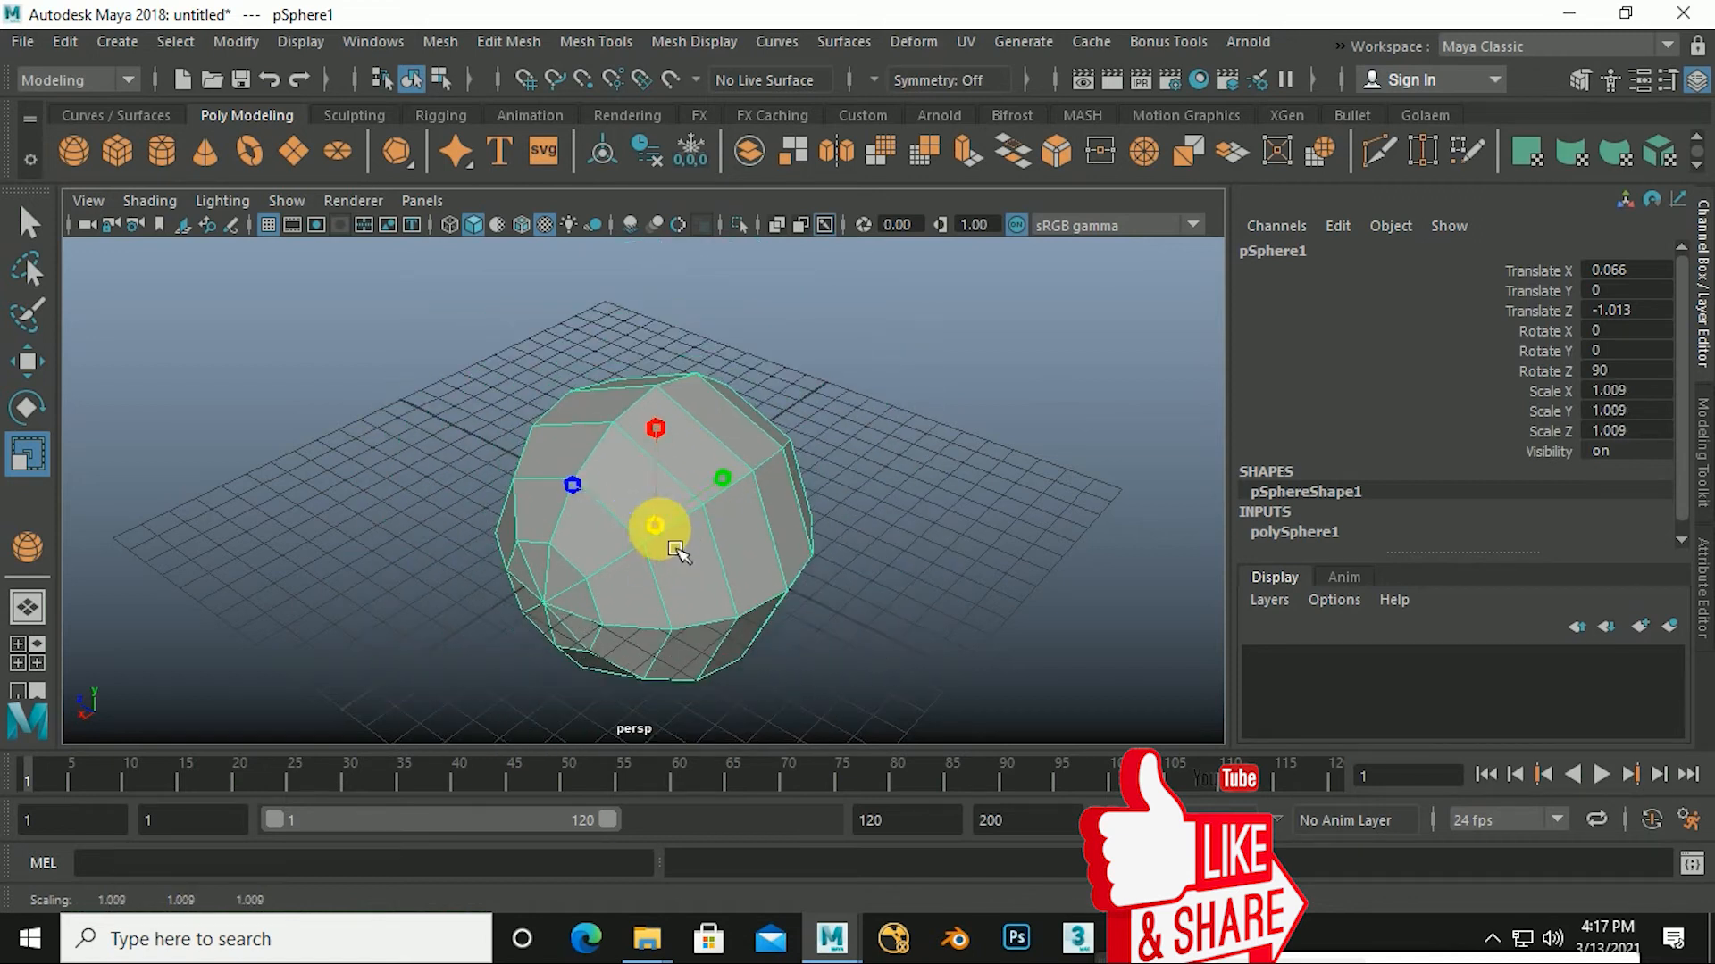
pyautogui.moveTo(686, 542); pyautogui.dragTo(671, 597)
pyautogui.moveTo(773, 520); pyautogui.dragTo(696, 631)
pyautogui.moveTo(795, 610)
pyautogui.keyDown('alt'); pyautogui.mouseDown()
pyautogui.moveTo(636, 621)
pyautogui.moveTo(761, 613)
pyautogui.mouseUp(); pyautogui.keyUp('alt')
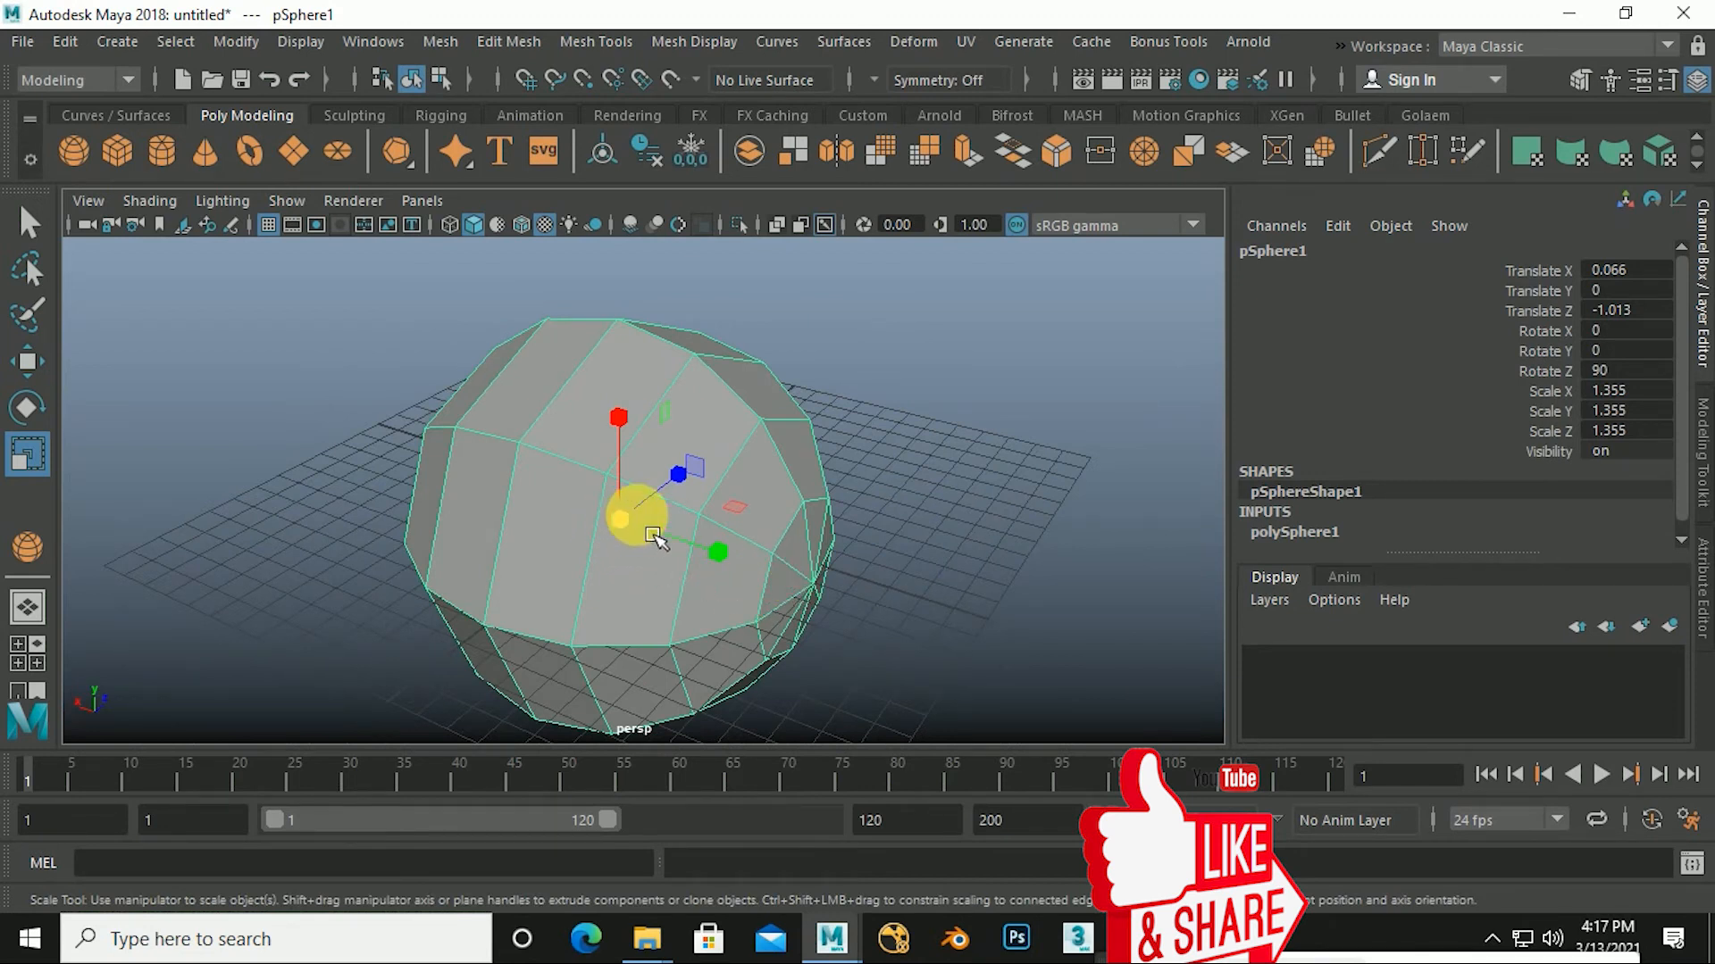
pyautogui.moveTo(636, 540); pyautogui.dragTo(657, 523)
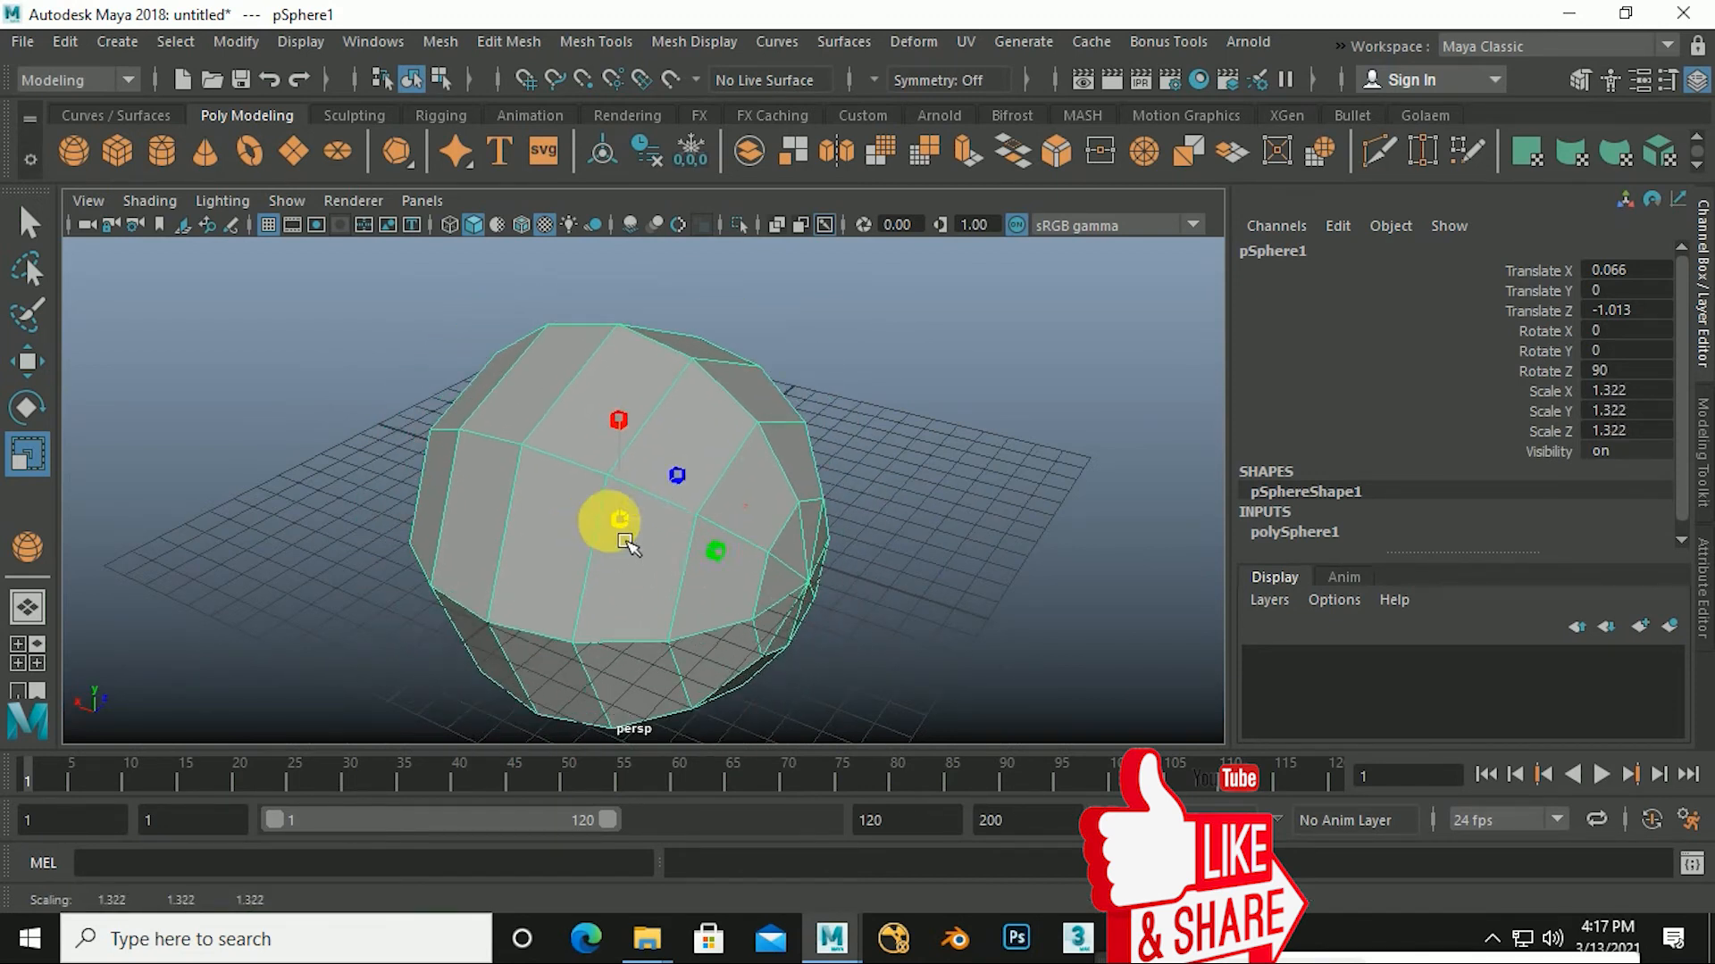
# Try stretching the sphere along X to about 1.88, along Z, and along Y to about 1.97, undoing each stretch.
pyautogui.moveTo(639, 451); pyautogui.dragTo(632, 387)
pyautogui.hotkey('ctrl', 'z')
pyautogui.hotkey('ctrl', 'z')
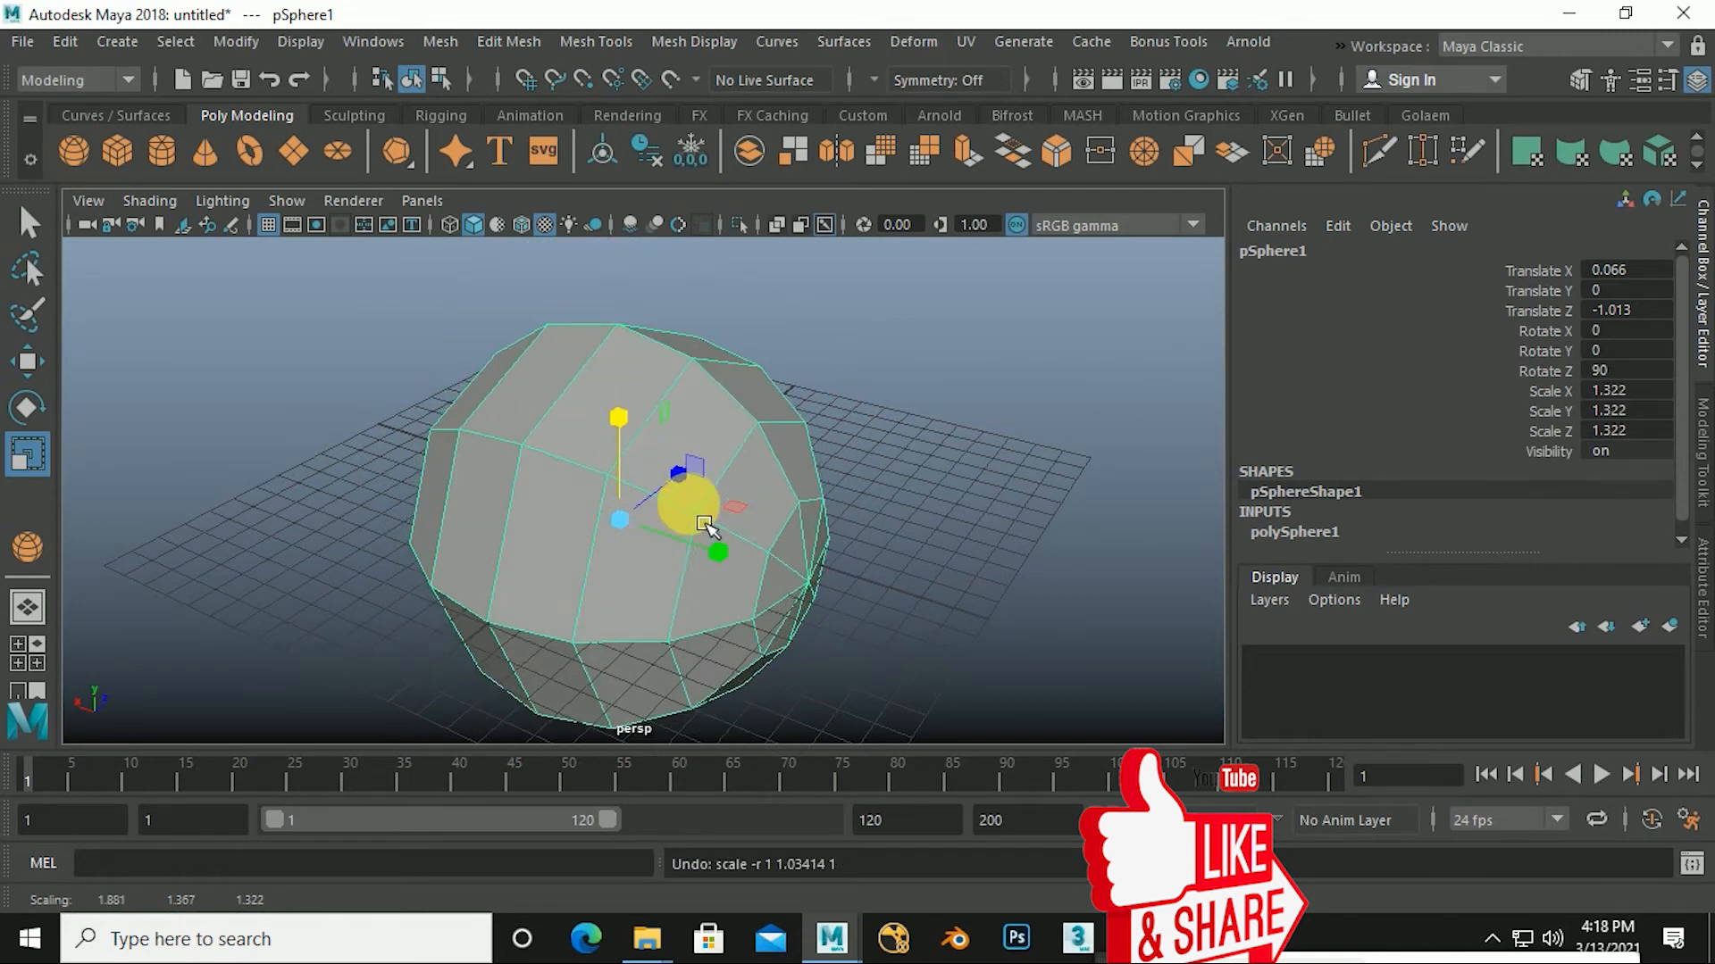
pyautogui.moveTo(693, 487); pyautogui.dragTo(758, 438)
pyautogui.hotkey('ctrl', 'z')
pyautogui.moveTo(726, 569); pyautogui.dragTo(784, 612)
pyautogui.hotkey('ctrl', 'z')
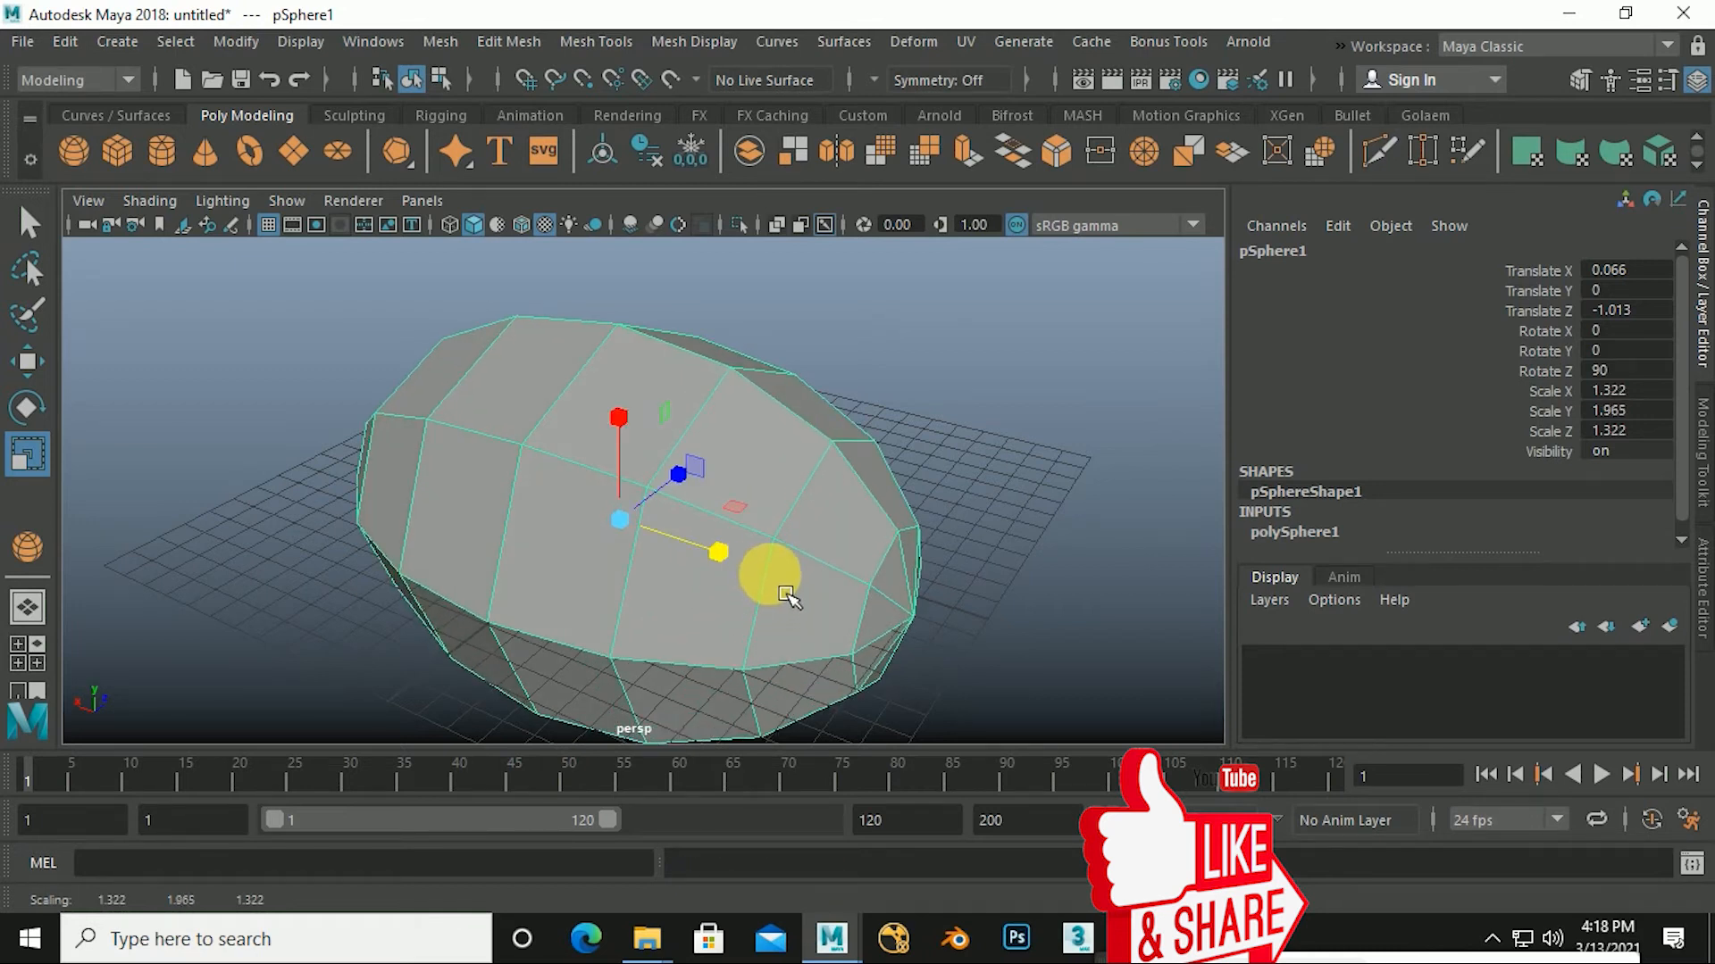
pyautogui.hotkey('ctrl', 'z')
pyautogui.moveTo(734, 607)
pyautogui.keyDown('alt'); pyautogui.mouseDown()
pyautogui.moveTo(718, 594)
pyautogui.moveTo(822, 593)
pyautogui.moveTo(710, 606)
pyautogui.mouseUp(); pyautogui.keyUp('alt')
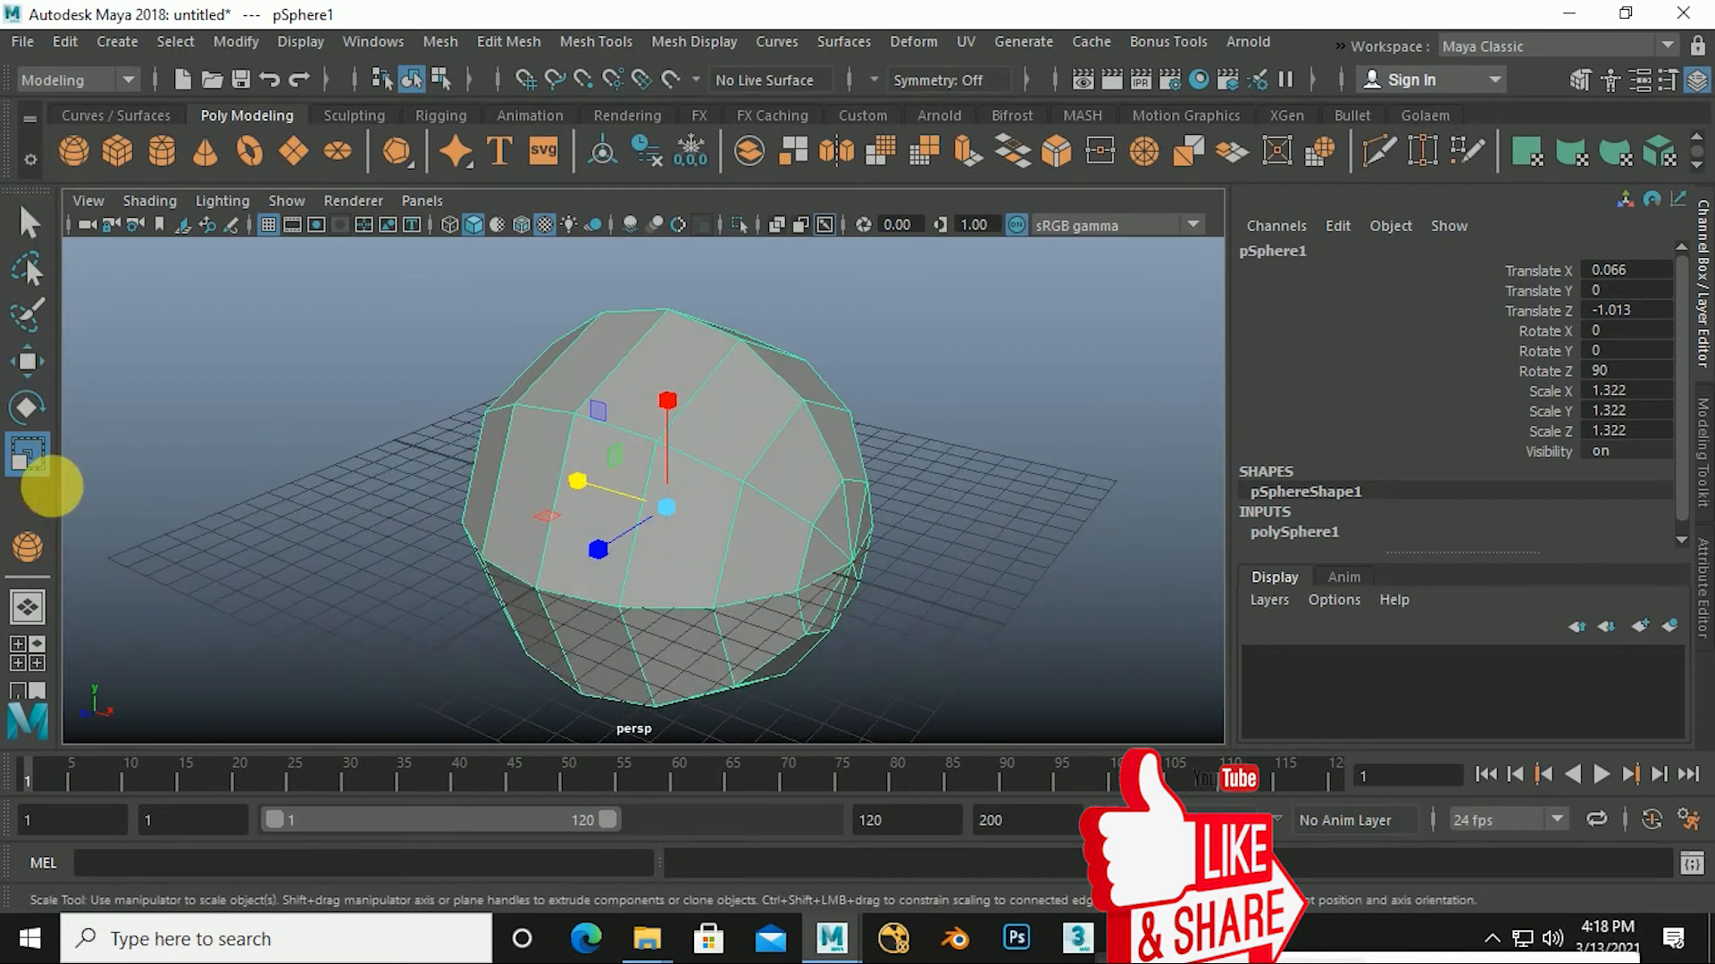
# Switch repeatedly between the Move, Rotate and Scale tools to compare their manipulators on the sphere.
pyautogui.press('w')
pyautogui.press('e')
pyautogui.press('r')
pyautogui.click(27, 365)
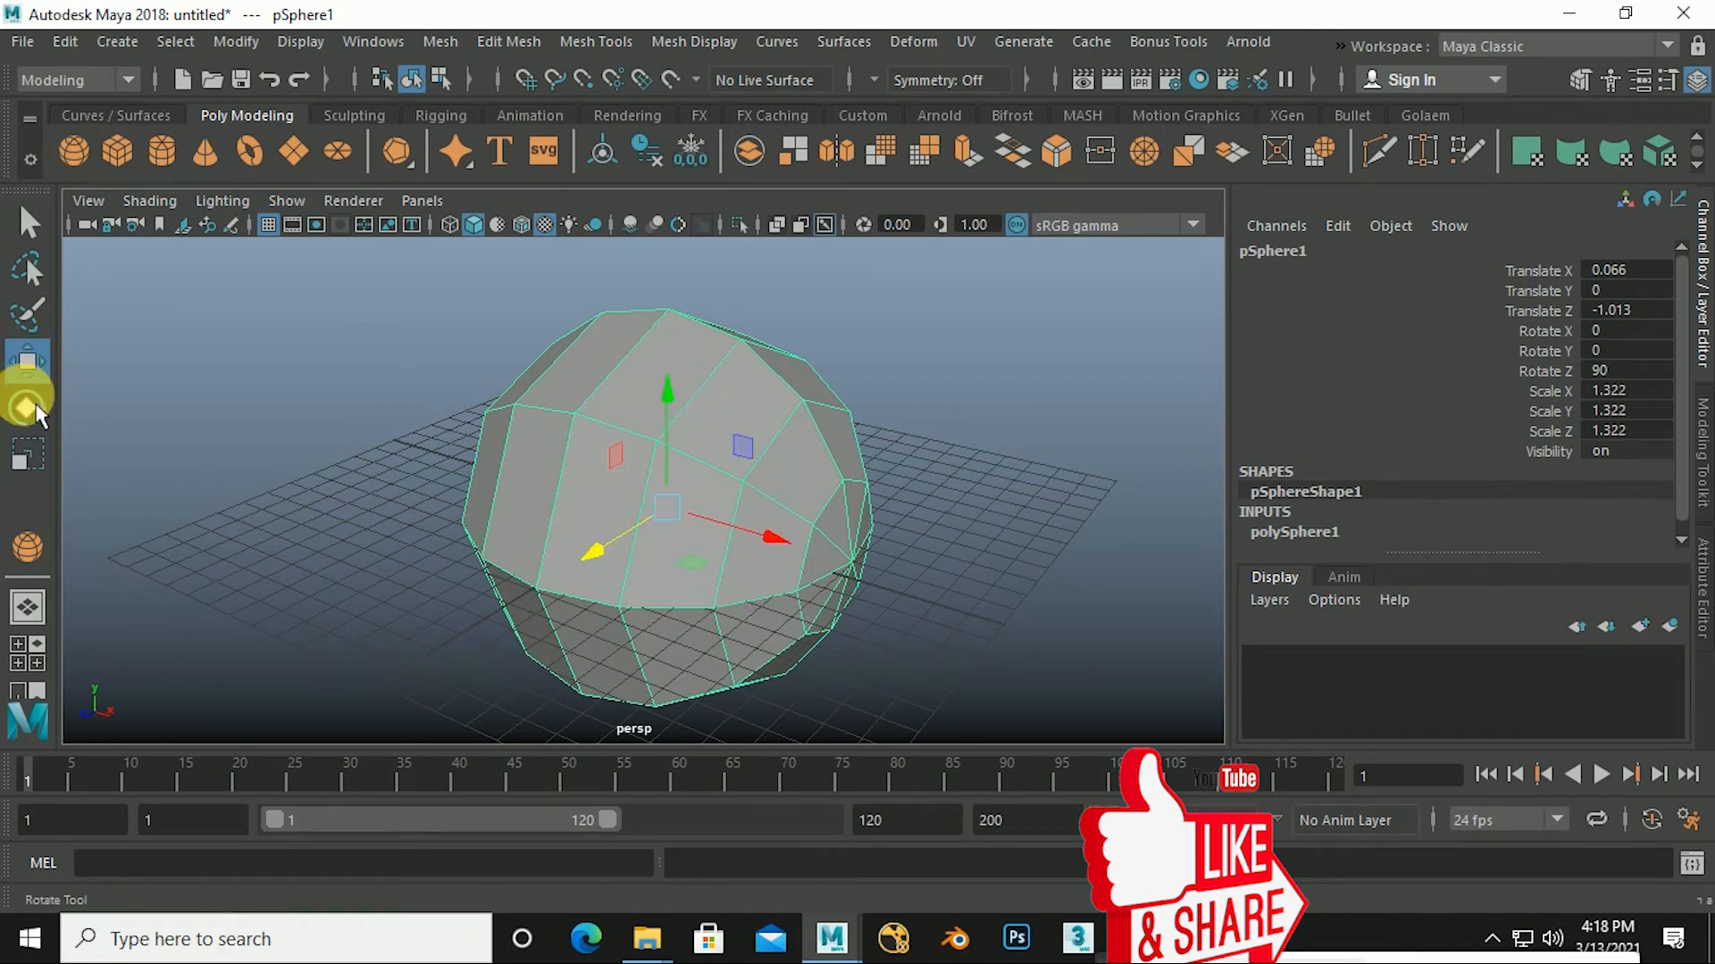
pyautogui.click(26, 407)
pyautogui.click(27, 454)
pyautogui.press('w')
pyautogui.press('e')
pyautogui.press('r')
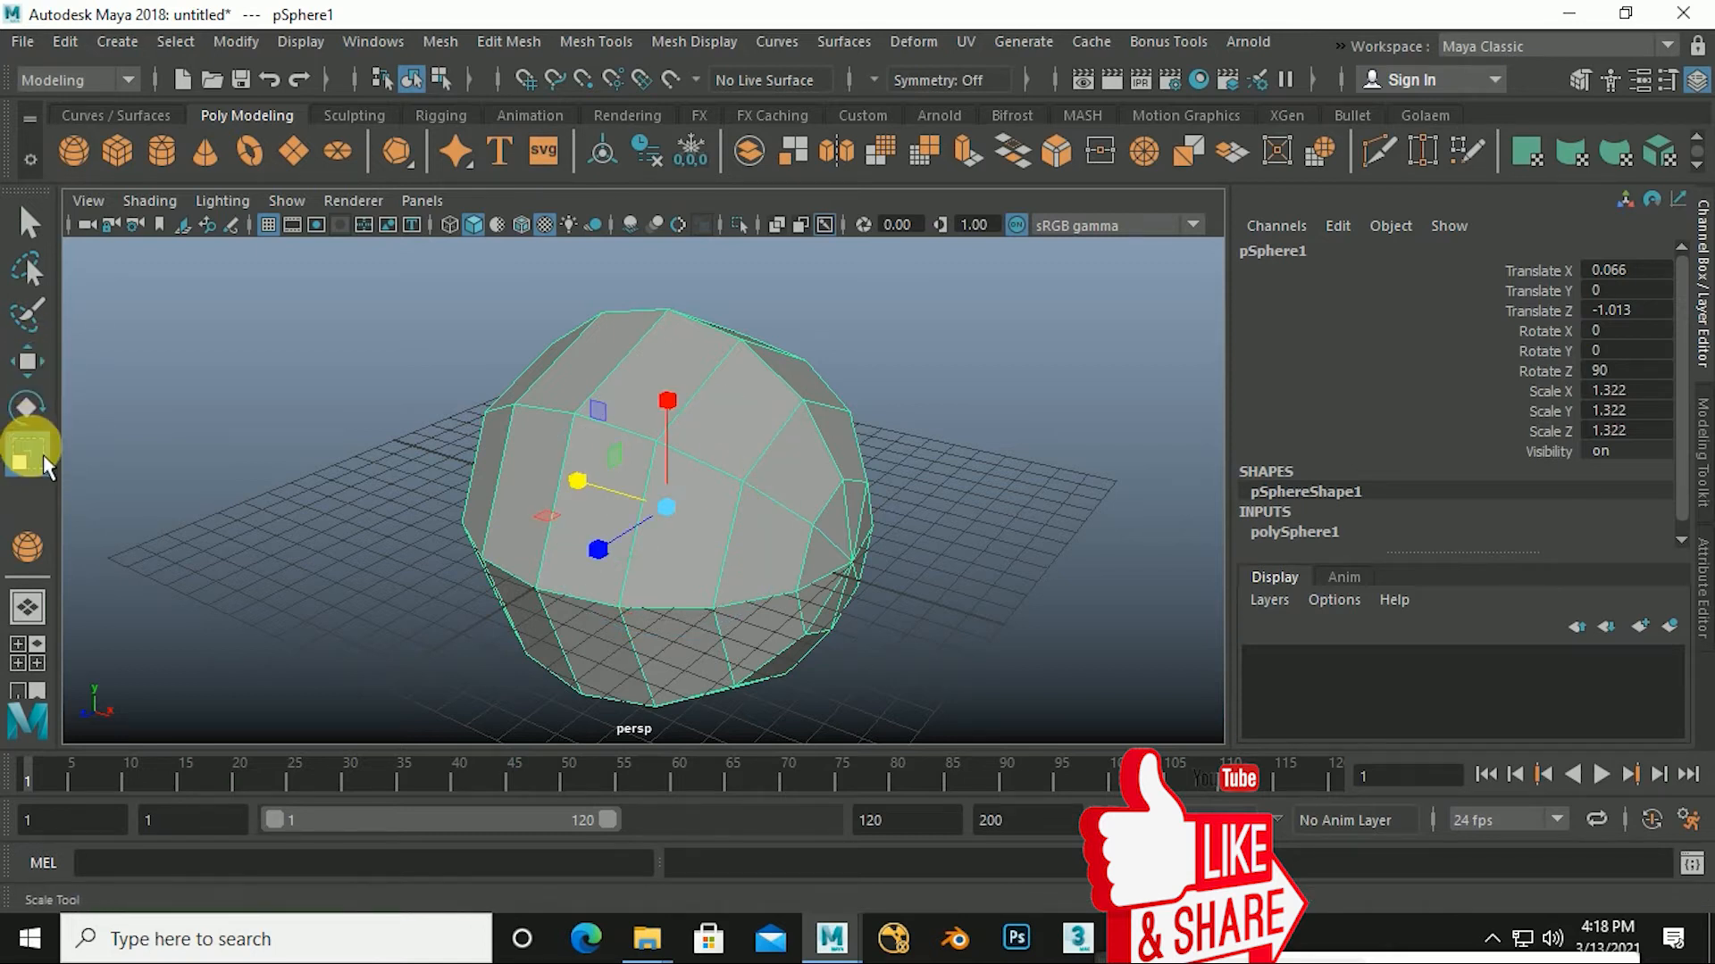
pyautogui.press('w')
pyautogui.press('e')
pyautogui.press('r')
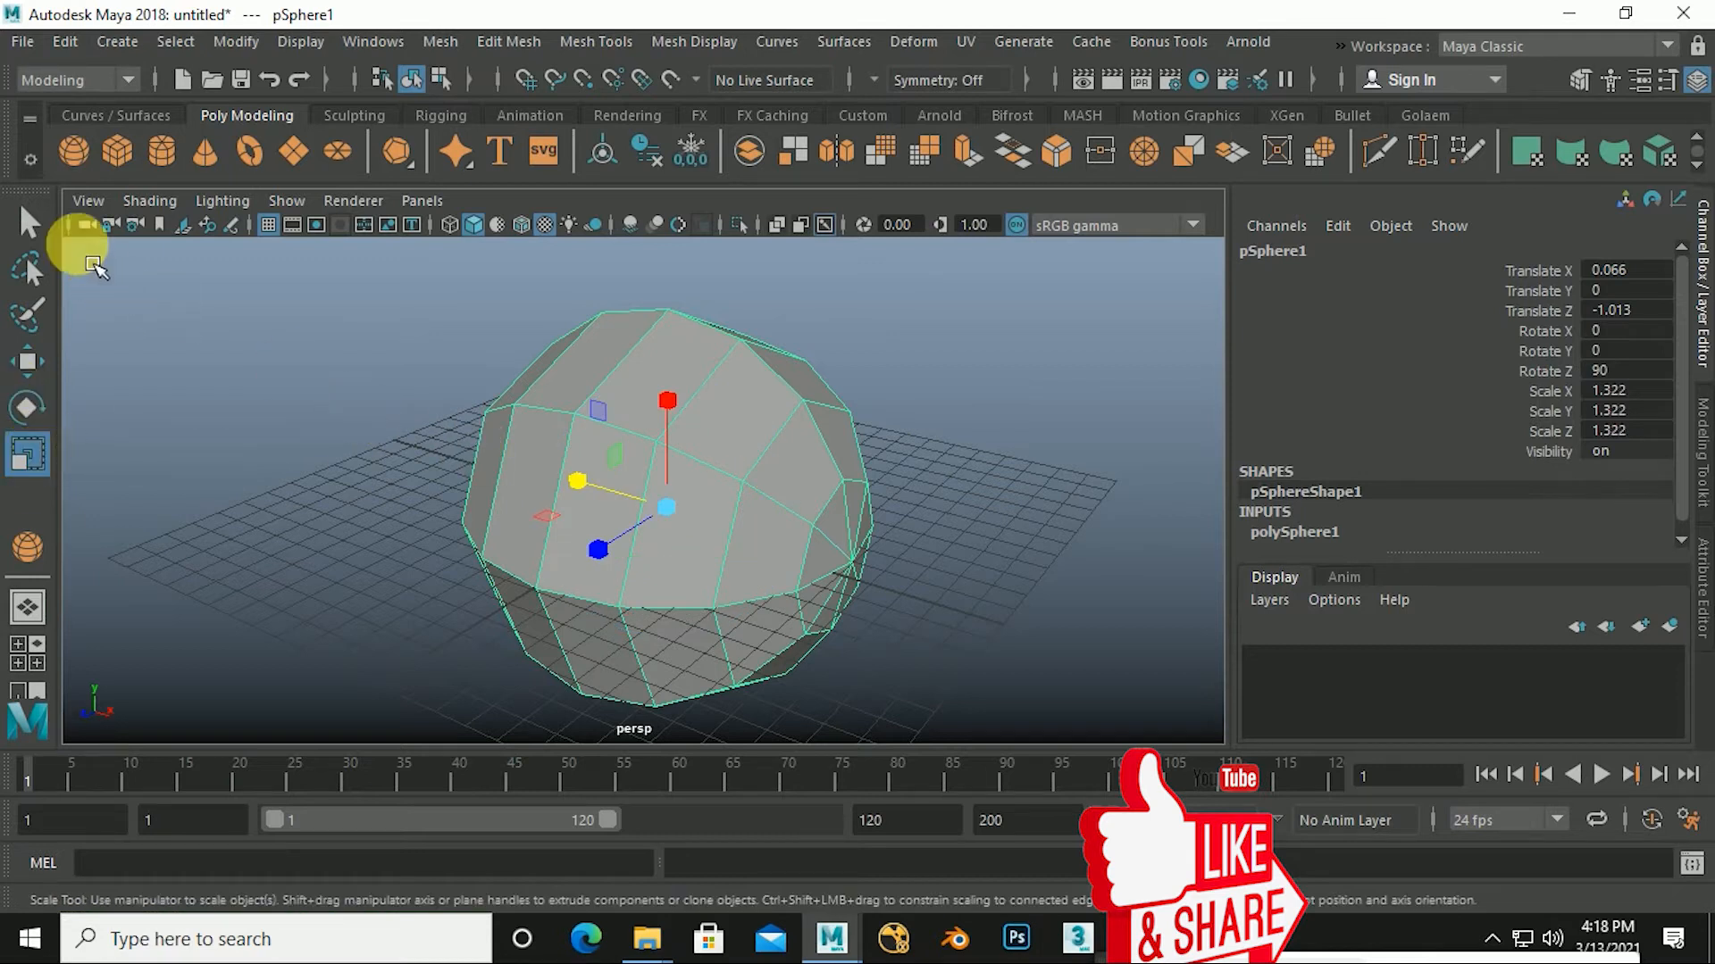
# Activate the Select tool and select the sphere with a rectangular marquee.
pyautogui.click(49, 235)
pyautogui.moveTo(421, 355); pyautogui.dragTo(872, 605)
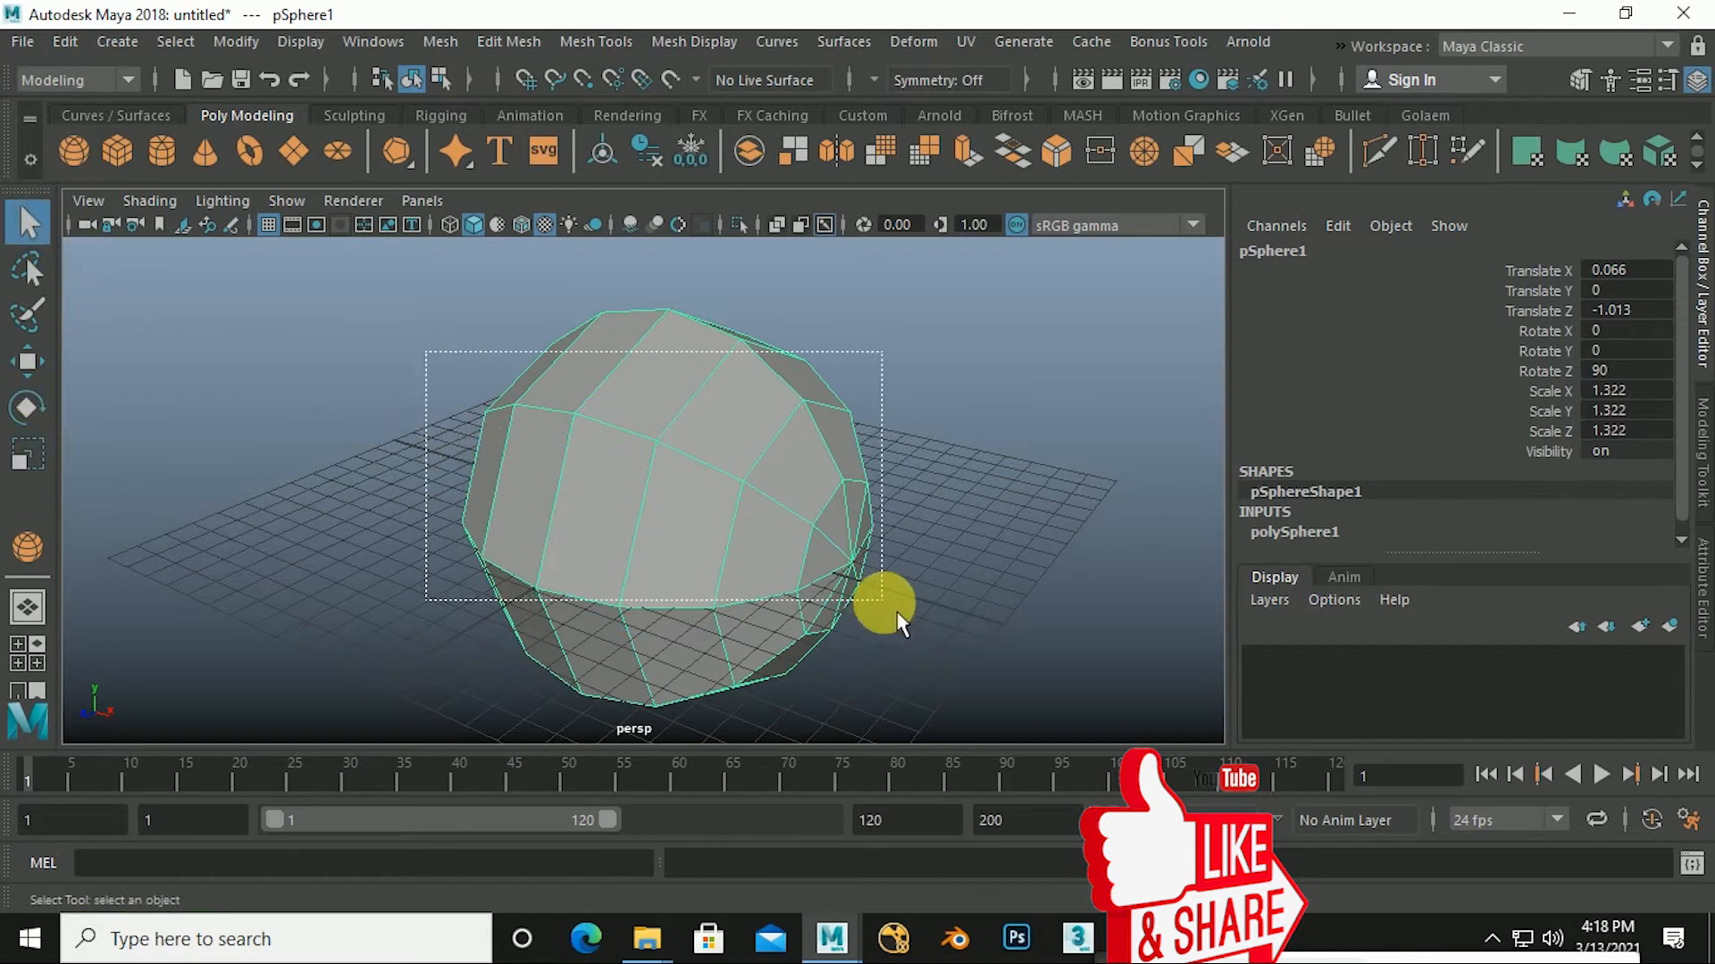
pyautogui.scroll(-4, 494, 417)
pyautogui.keyDown('alt'); pyautogui.moveTo(493, 417); pyautogui.dragTo(547, 573); pyautogui.keyUp('alt')
pyautogui.click(461, 453)
pyautogui.moveTo(415, 384); pyautogui.dragTo(831, 635)
# Try freehand selection around the sphere with the Lasso tool, and return to the Select tool.
pyautogui.click(45, 278)
pyautogui.moveTo(373, 511)
pyautogui.mouseDown()
pyautogui.moveTo(517, 406)
pyautogui.moveTo(816, 464)
pyautogui.moveTo(755, 662)
pyautogui.moveTo(410, 563)
pyautogui.moveTo(383, 509)
pyautogui.mouseUp()
pyautogui.moveTo(511, 507)
pyautogui.mouseDown()
pyautogui.moveTo(509, 478)
pyautogui.moveTo(295, 433)
pyautogui.moveTo(532, 641)
pyautogui.moveTo(814, 580)
pyautogui.moveTo(647, 335)
pyautogui.moveTo(513, 419)
pyautogui.mouseUp()
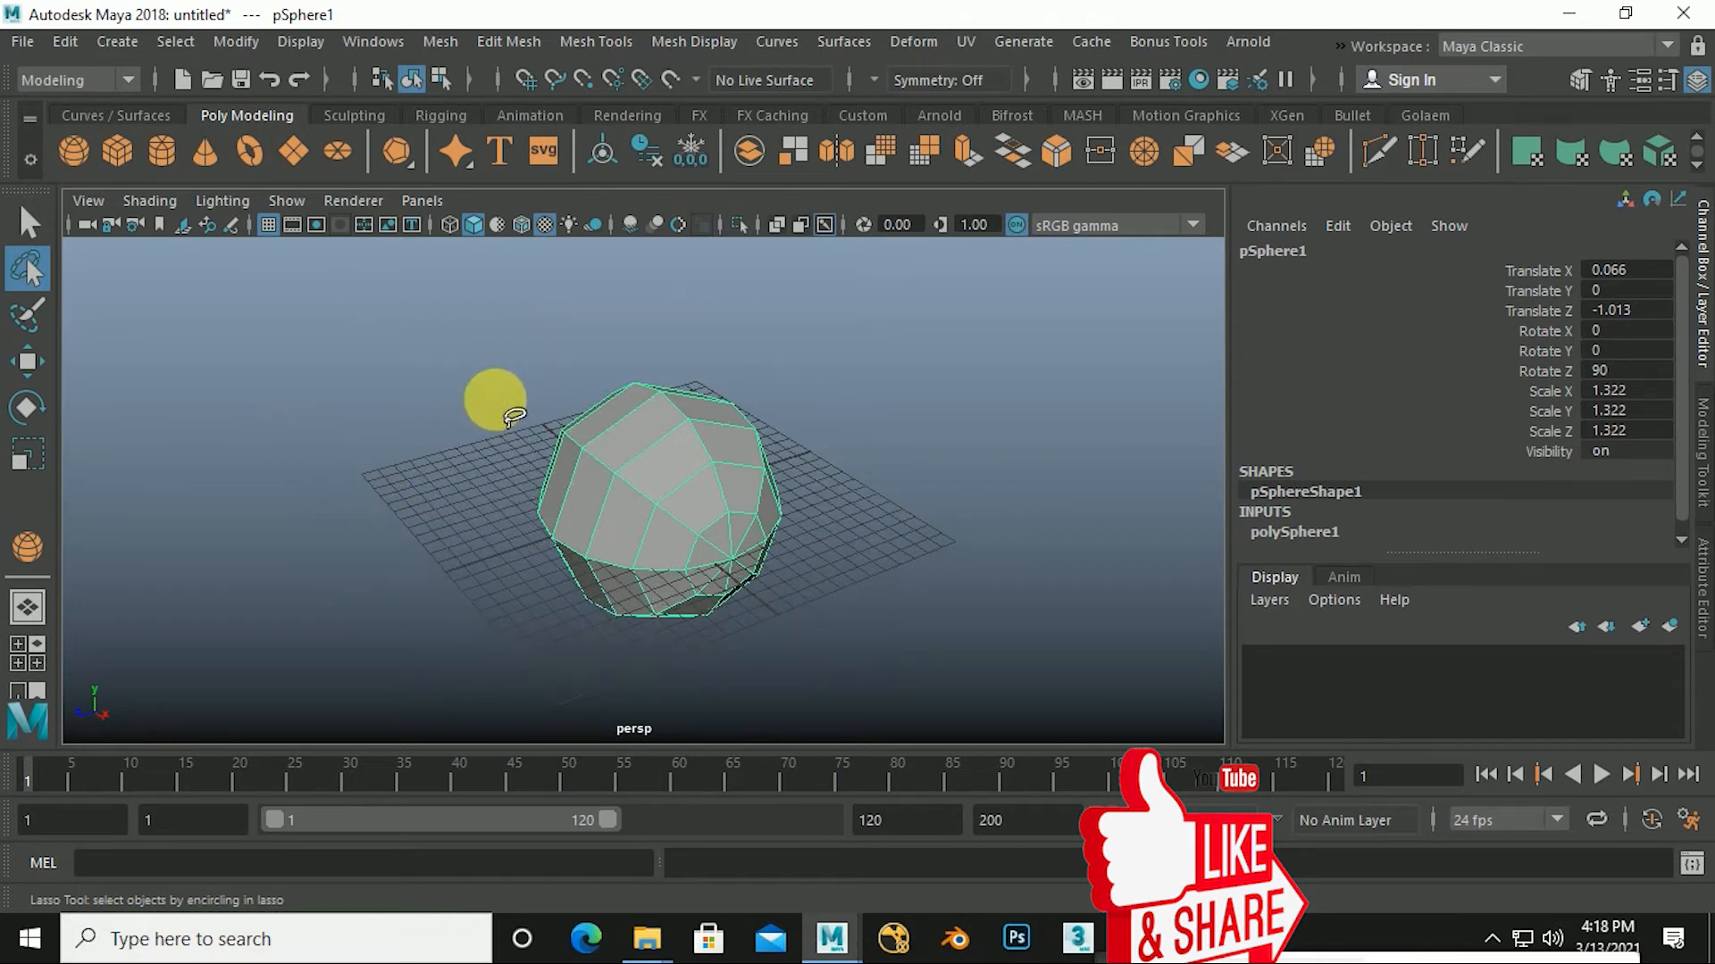
pyautogui.click(30, 225)
pyautogui.moveTo(452, 433)
pyautogui.keyDown('alt'); pyautogui.mouseDown()
pyautogui.moveTo(567, 517)
pyautogui.moveTo(647, 516)
pyautogui.moveTo(625, 501)
pyautogui.moveTo(651, 532)
pyautogui.moveTo(719, 536)
pyautogui.moveTo(696, 569)
pyautogui.moveTo(887, 564)
pyautogui.moveTo(806, 562)
pyautogui.mouseUp(); pyautogui.keyUp('alt')
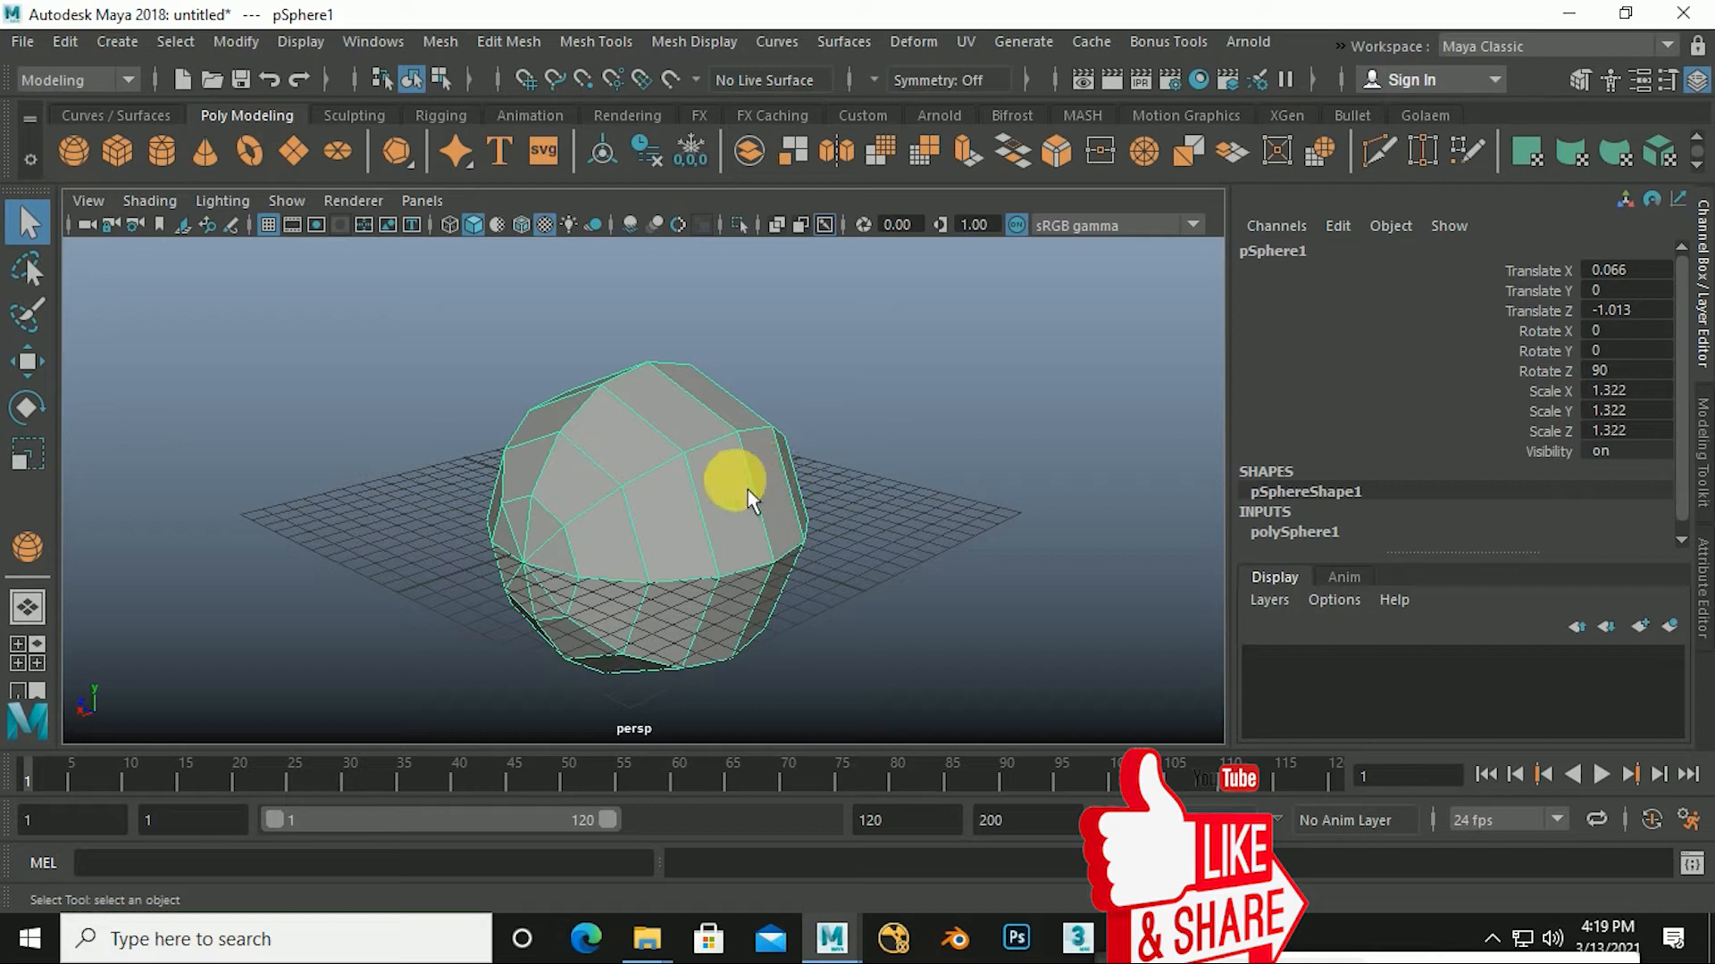
# Rotate the sphere freehand about Z to about 181.5 degrees, and reset its Rotate Z to 0.
pyautogui.press('e')
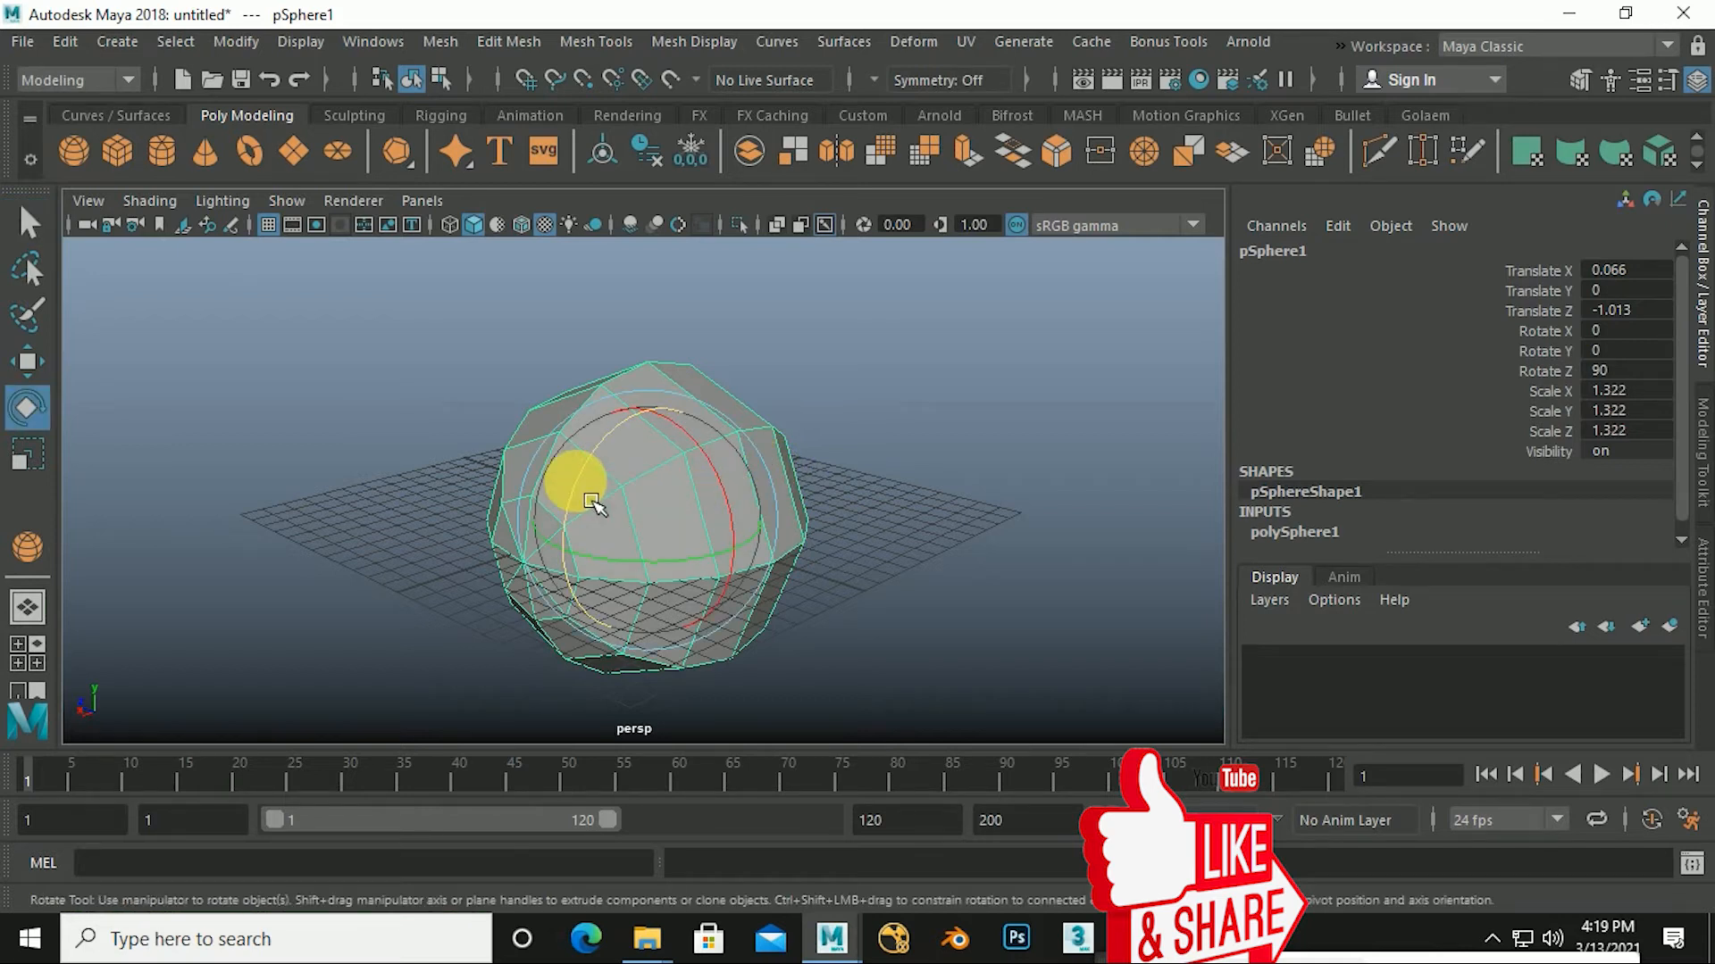
pyautogui.moveTo(574, 486); pyautogui.dragTo(768, 414)
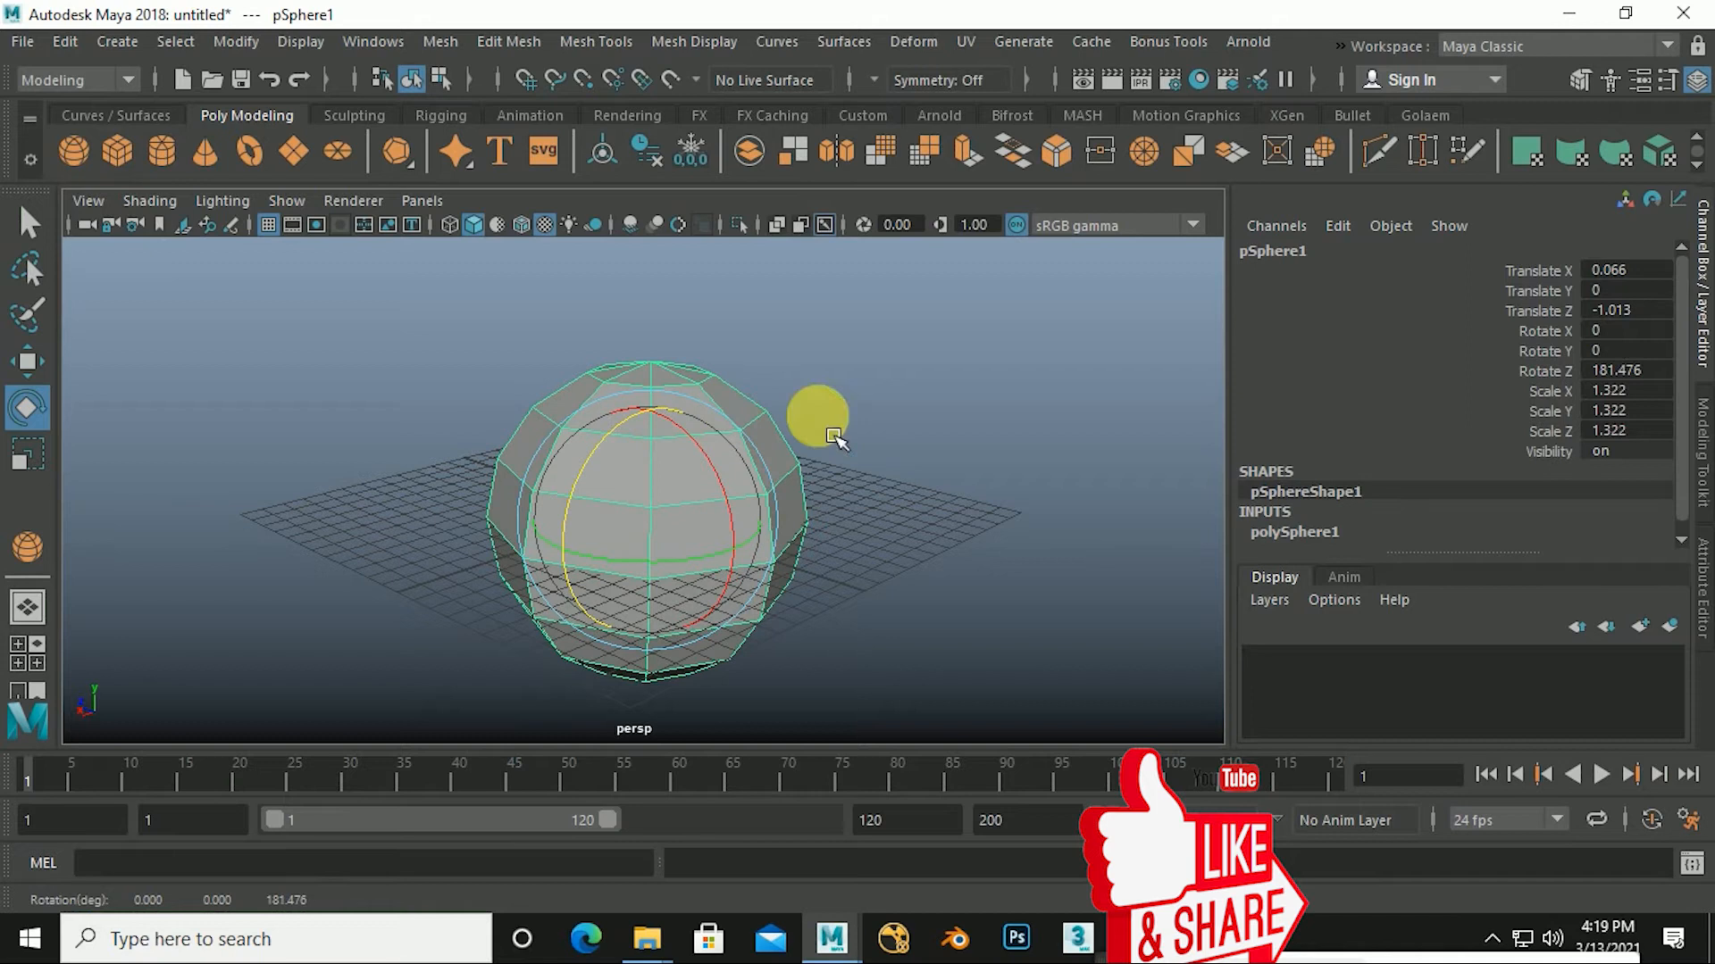
pyautogui.click(1650, 372)
pyautogui.write('0')
pyautogui.press('Return')
# Move the sphere up along the Y axis to a Translate Y of about 6.93.
pyautogui.keyDown('alt'); pyautogui.moveTo(857, 539); pyautogui.dragTo(910, 598); pyautogui.keyUp('alt')
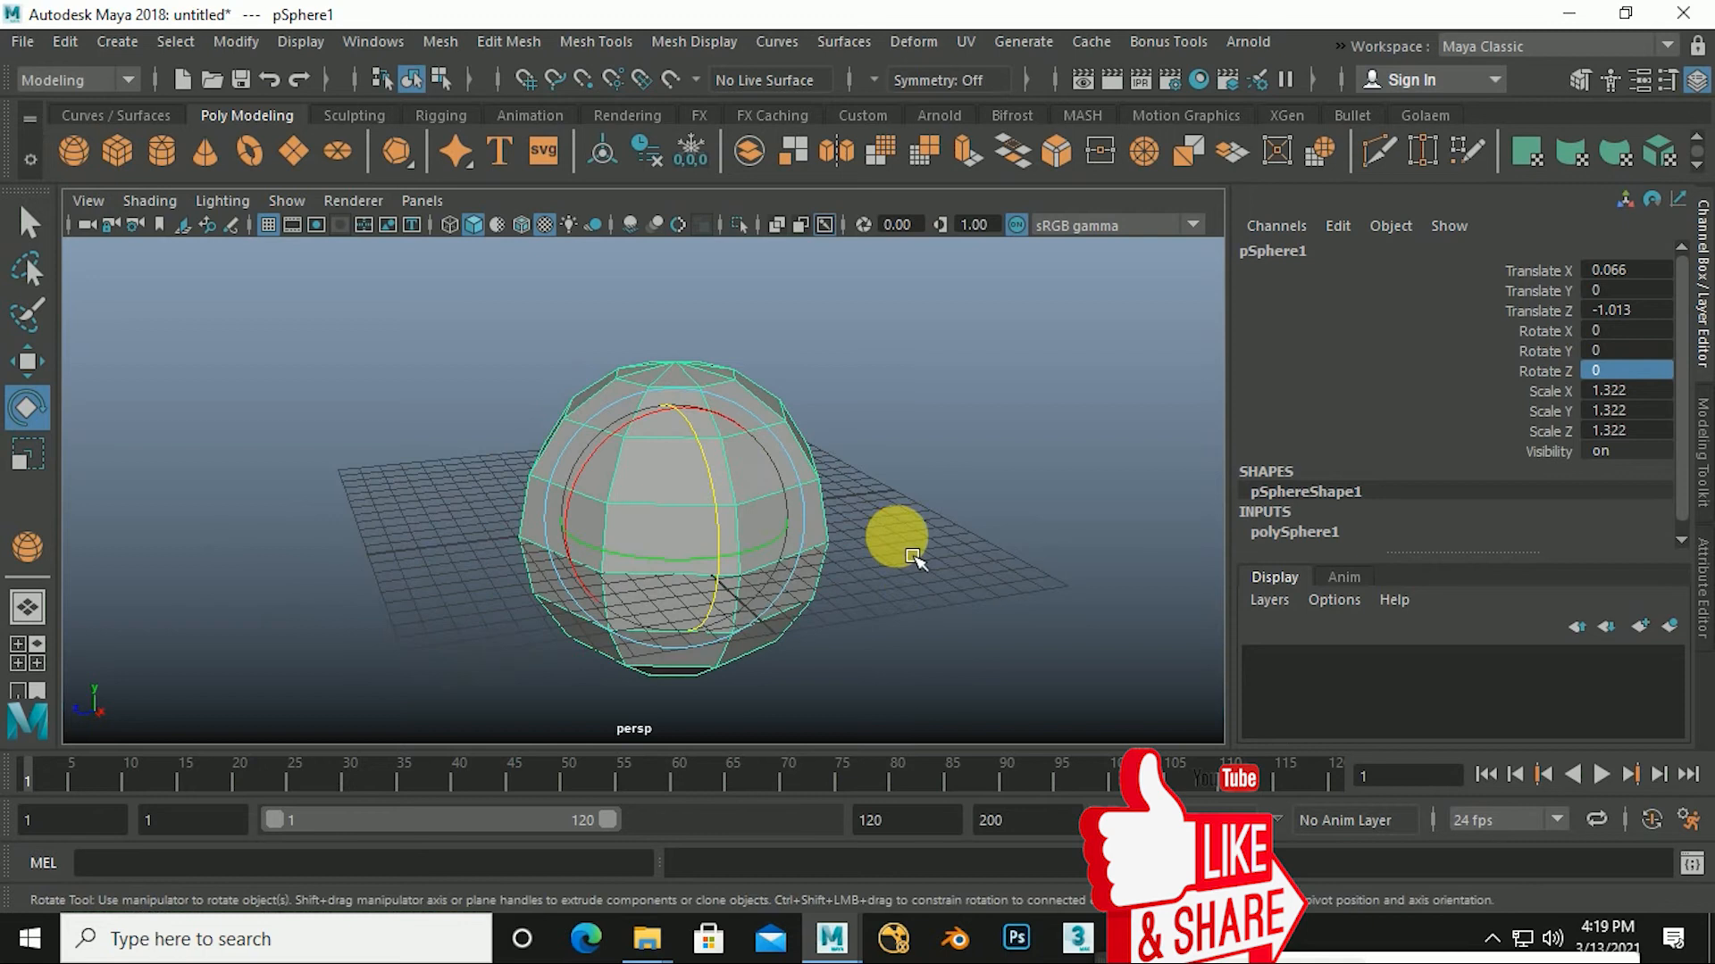
pyautogui.keyDown('alt'); pyautogui.moveTo(840, 582); pyautogui.dragTo(884, 655); pyautogui.keyUp('alt')
pyautogui.press('w')
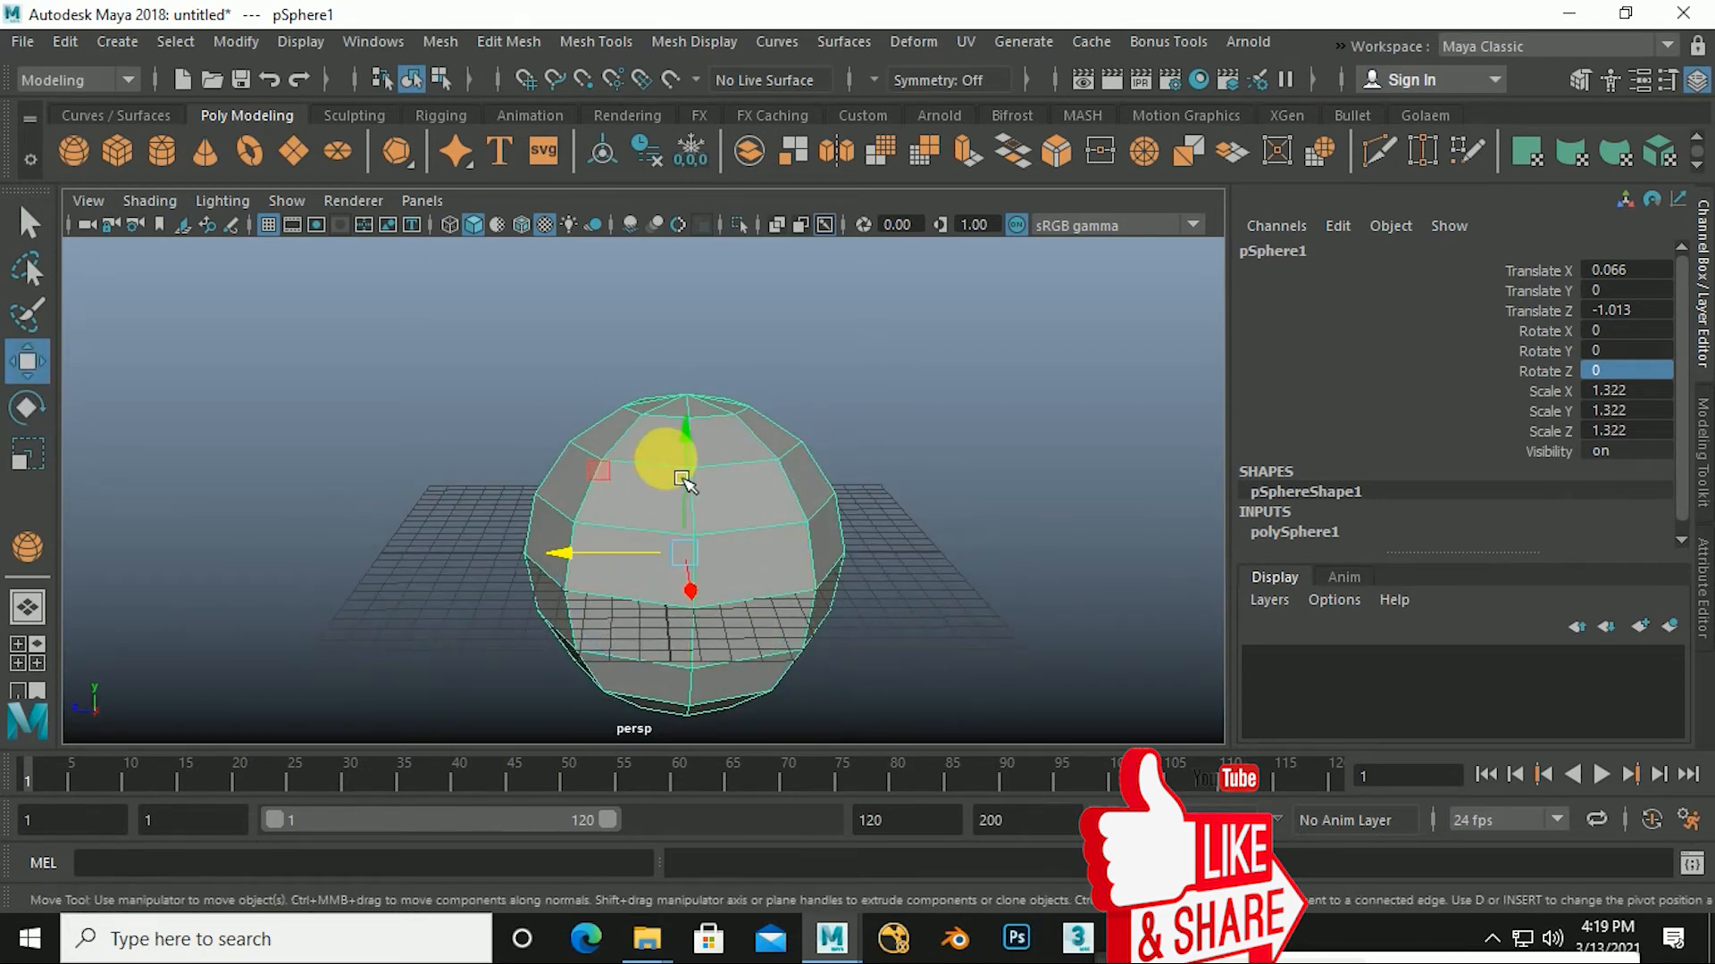
pyautogui.moveTo(681, 440); pyautogui.dragTo(708, 298)
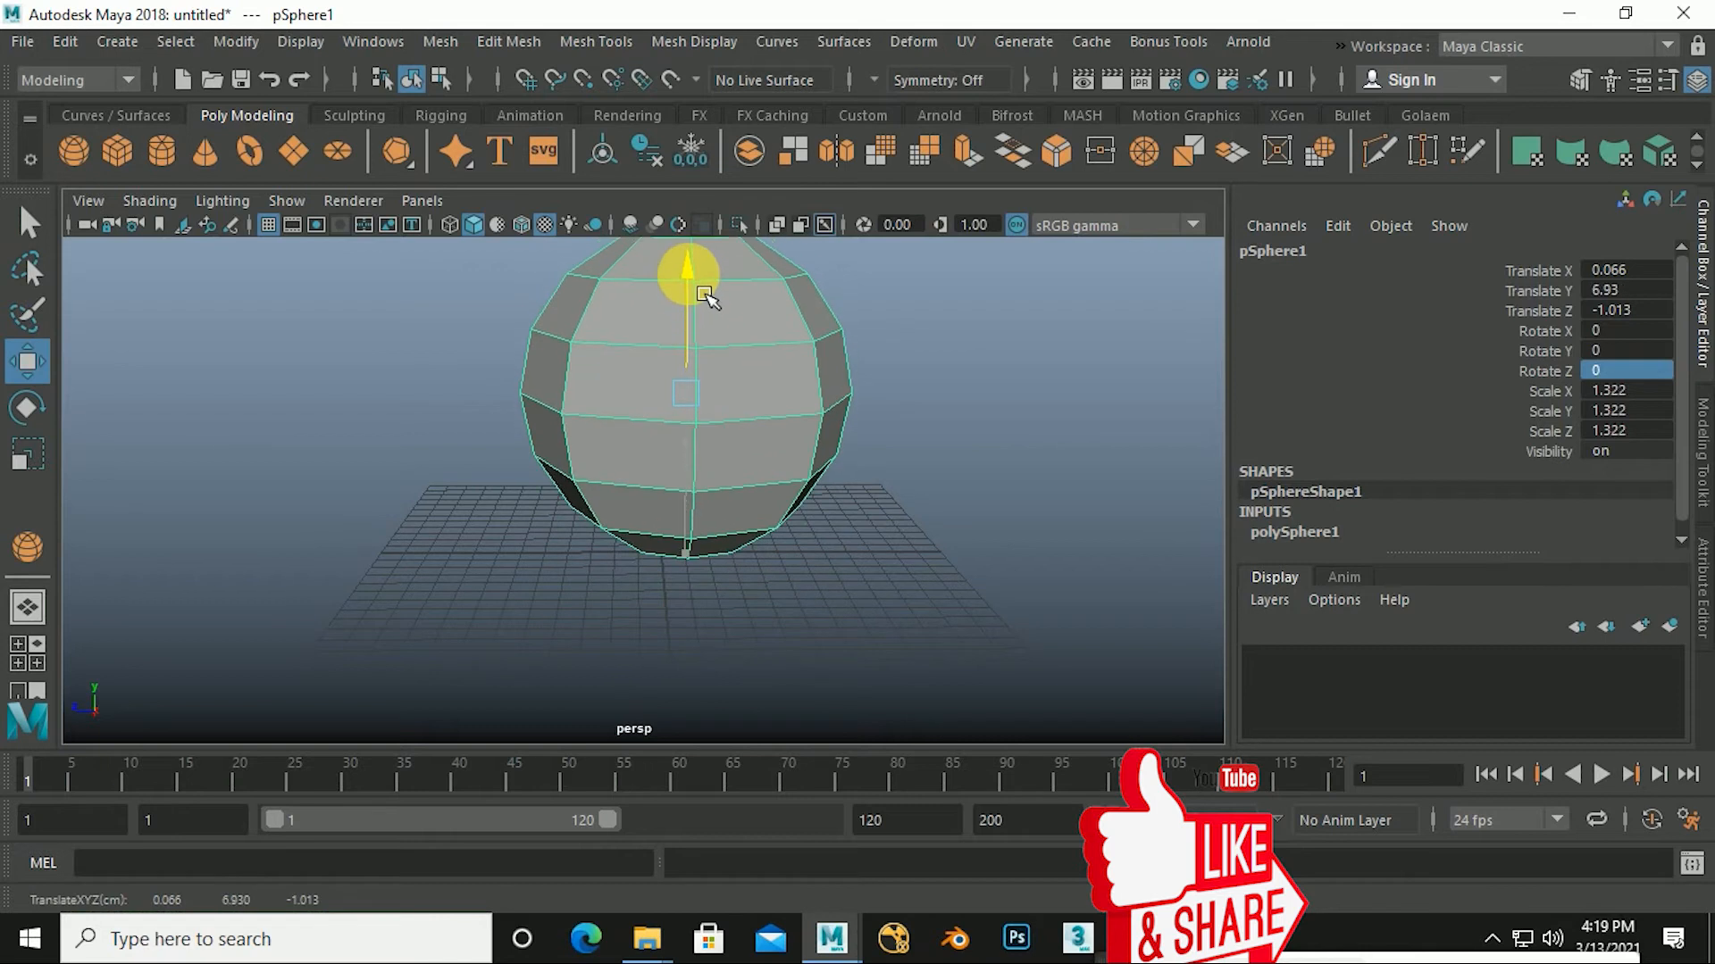
# Move the sphere along the Y axis to a Translate Y of about 7.14.
pyautogui.keyDown('alt'); pyautogui.moveTo(751, 368); pyautogui.dragTo(756, 517, button='middle'); pyautogui.keyUp('alt')
pyautogui.keyDown('alt'); pyautogui.moveTo(756, 517); pyautogui.dragTo(797, 573); pyautogui.keyUp('alt')
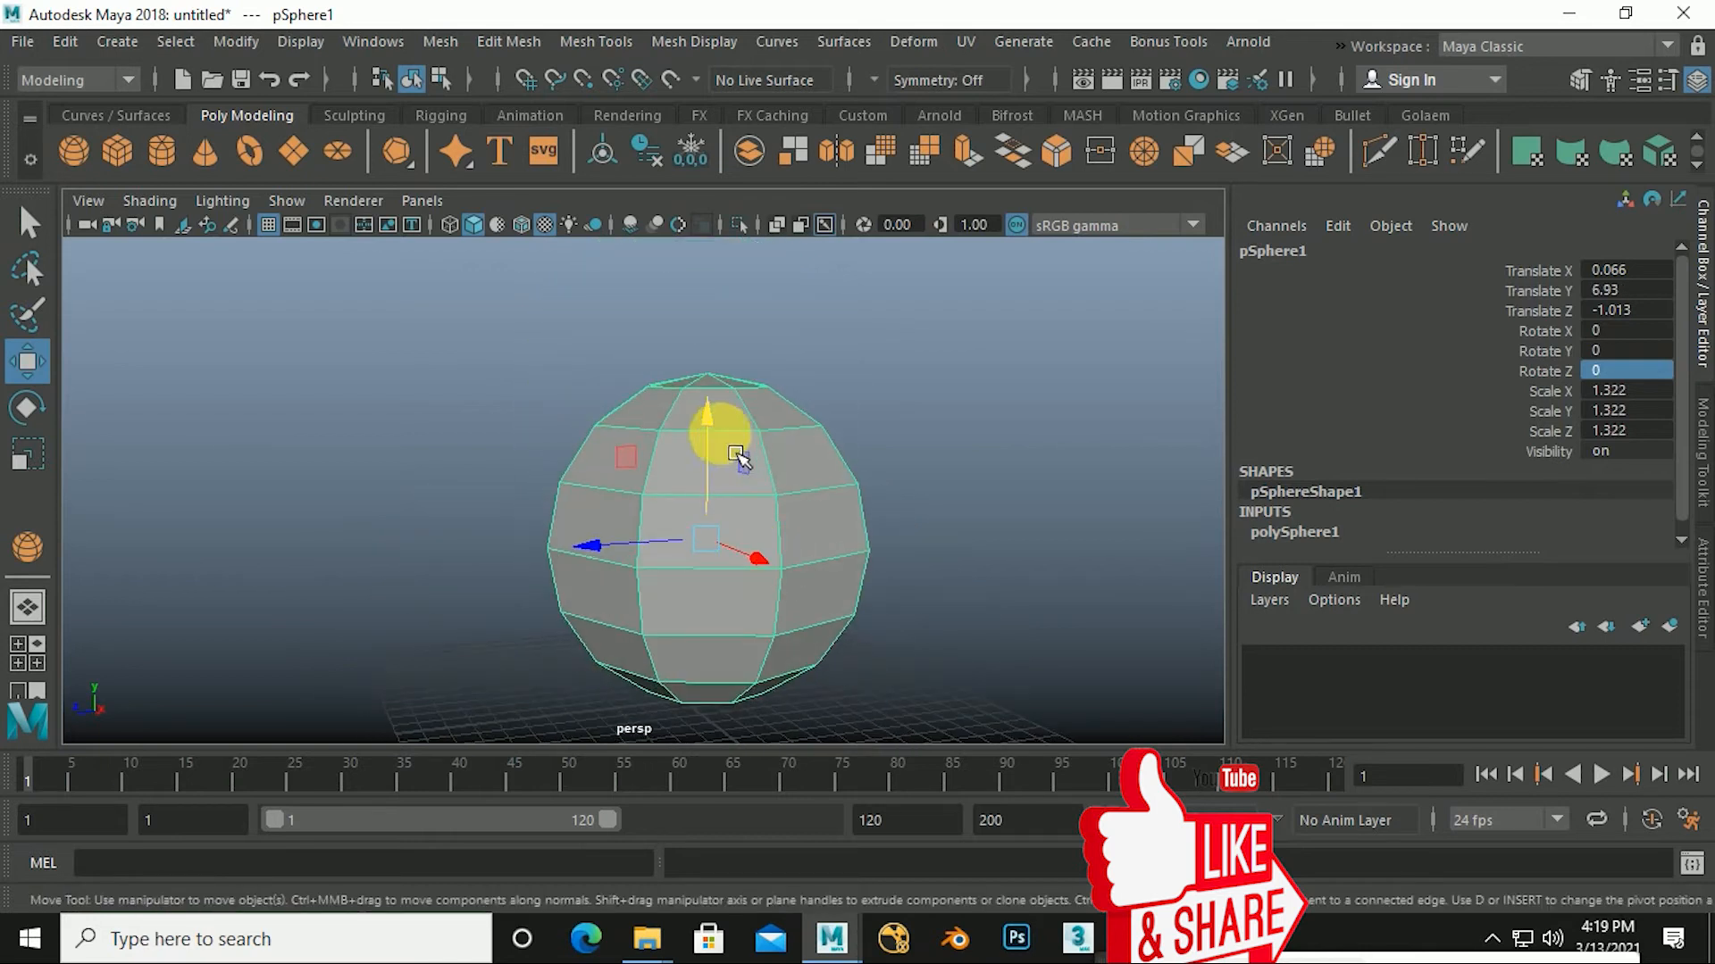
pyautogui.moveTo(738, 457); pyautogui.dragTo(723, 407)
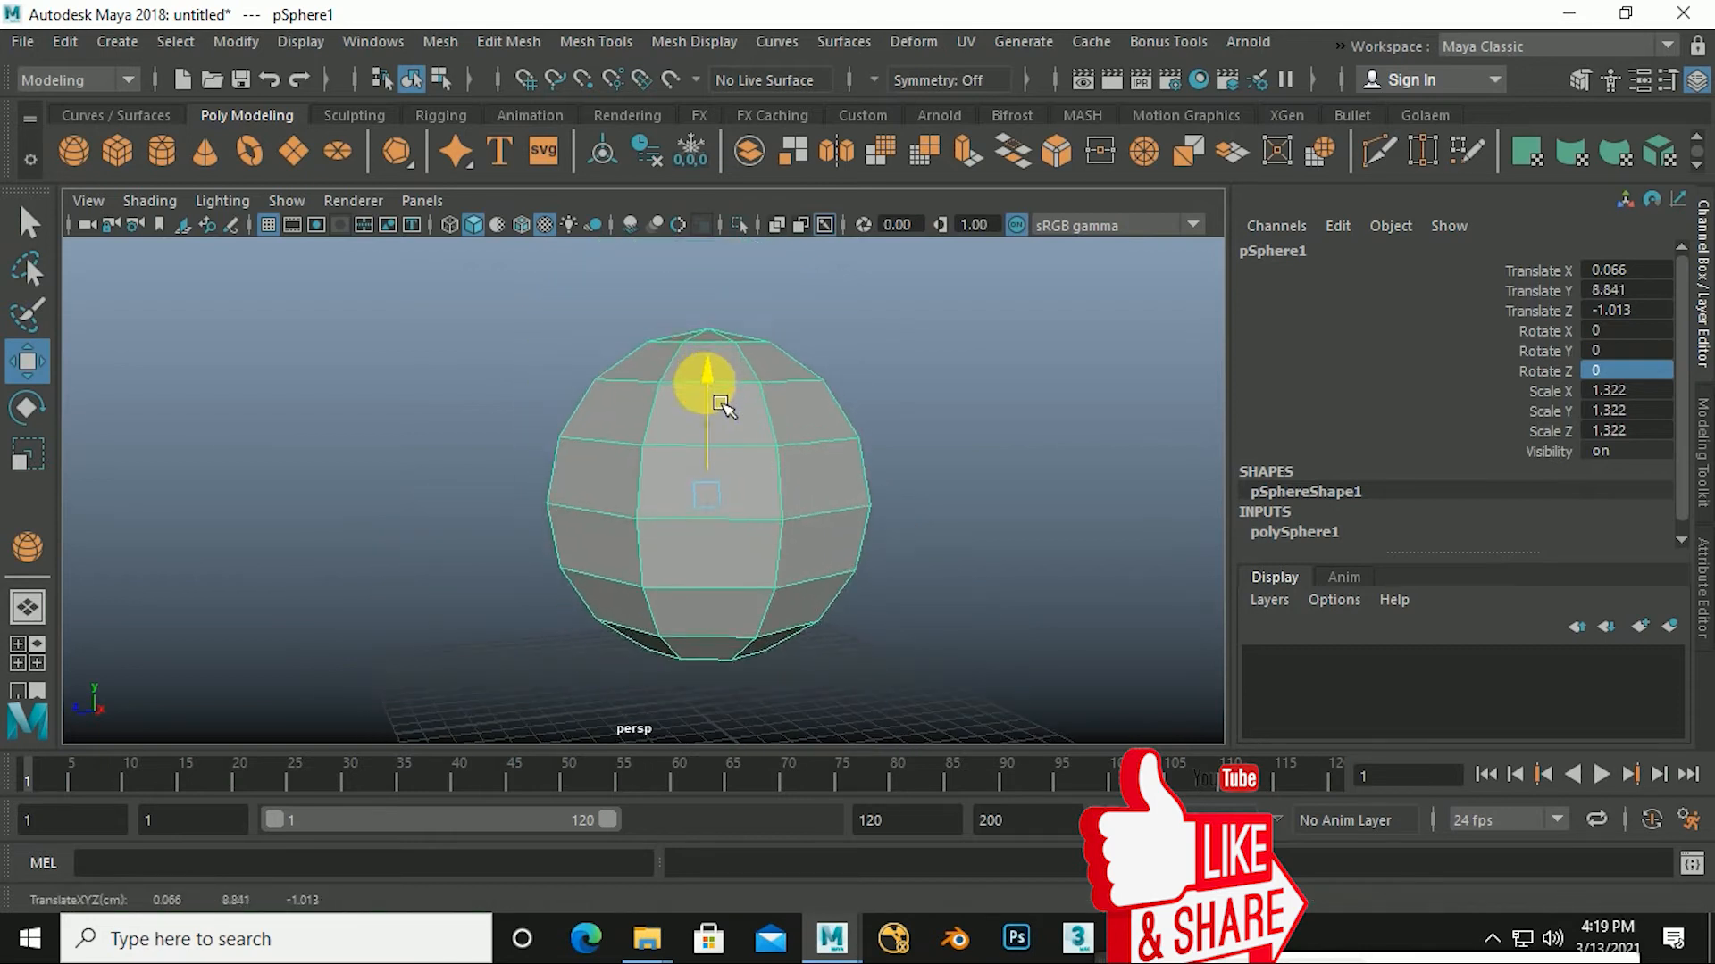
pyautogui.keyDown('alt'); pyautogui.moveTo(766, 525); pyautogui.dragTo(797, 634); pyautogui.keyUp('alt')
pyautogui.scroll(-3, 793, 616)
pyautogui.scroll(-2, 725, 587)
pyautogui.keyDown('alt'); pyautogui.moveTo(797, 635); pyautogui.dragTo(713, 630, button='middle'); pyautogui.keyUp('alt')
pyautogui.scroll(2, 714, 630)
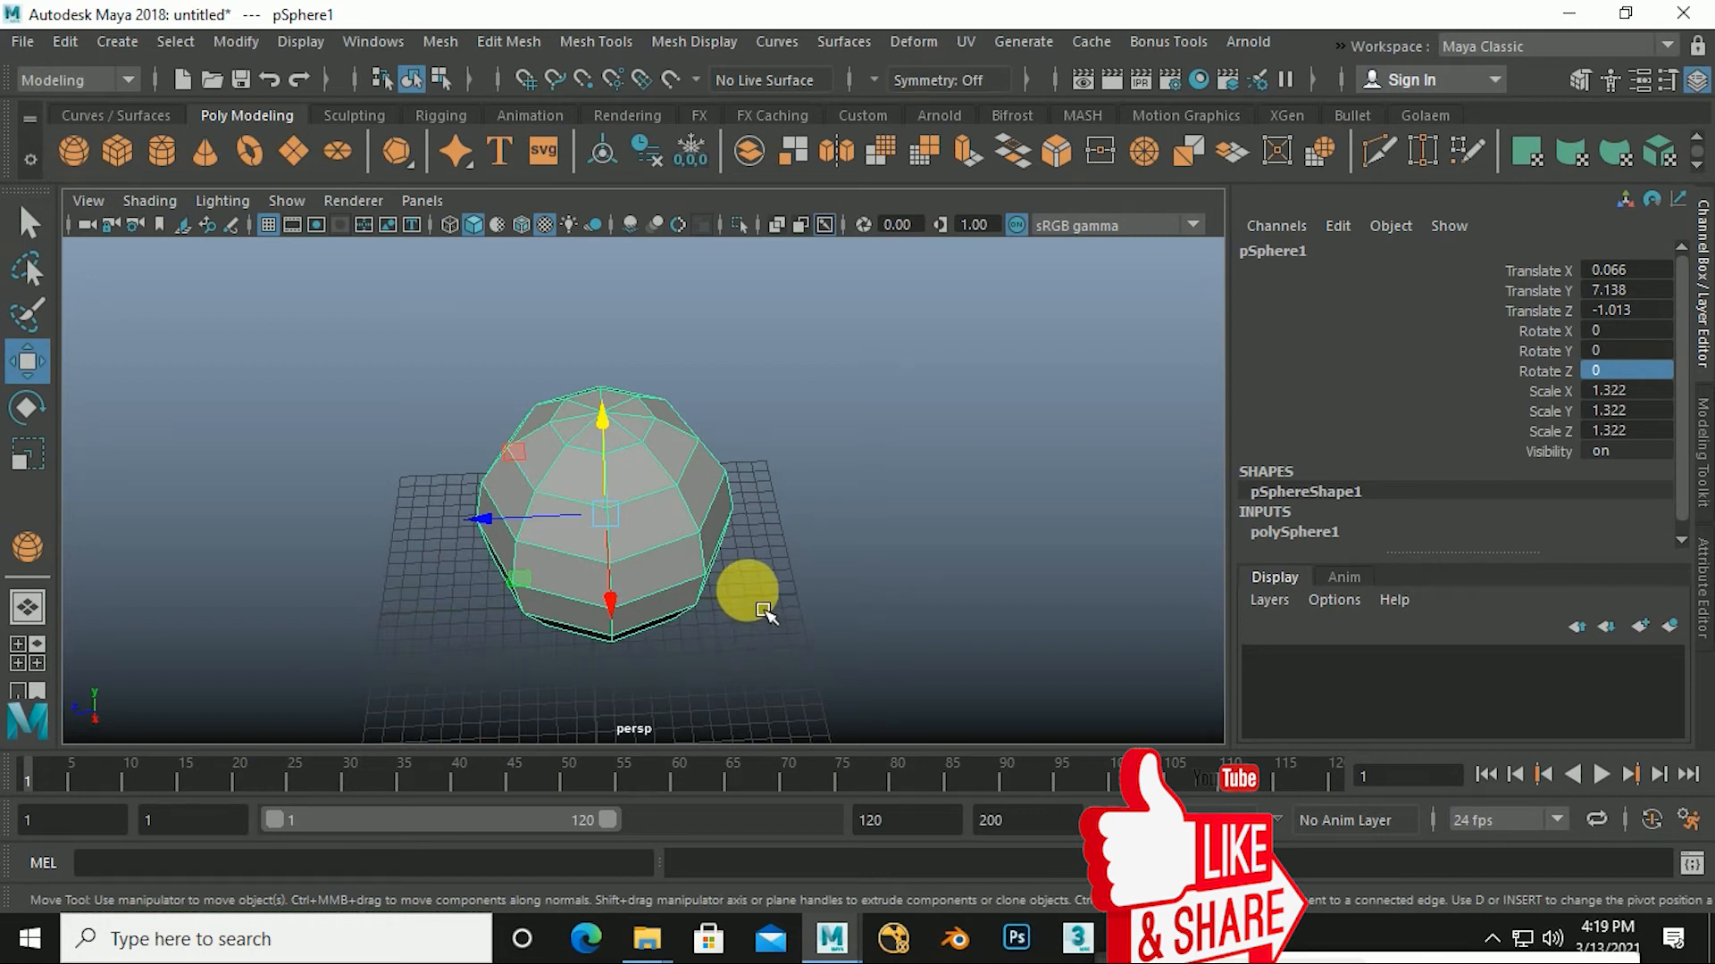
# Duplicate the sphere and move the copy back along the Z axis to a Translate Z of about -15.32.
pyautogui.hotkey('ctrl', 'd')
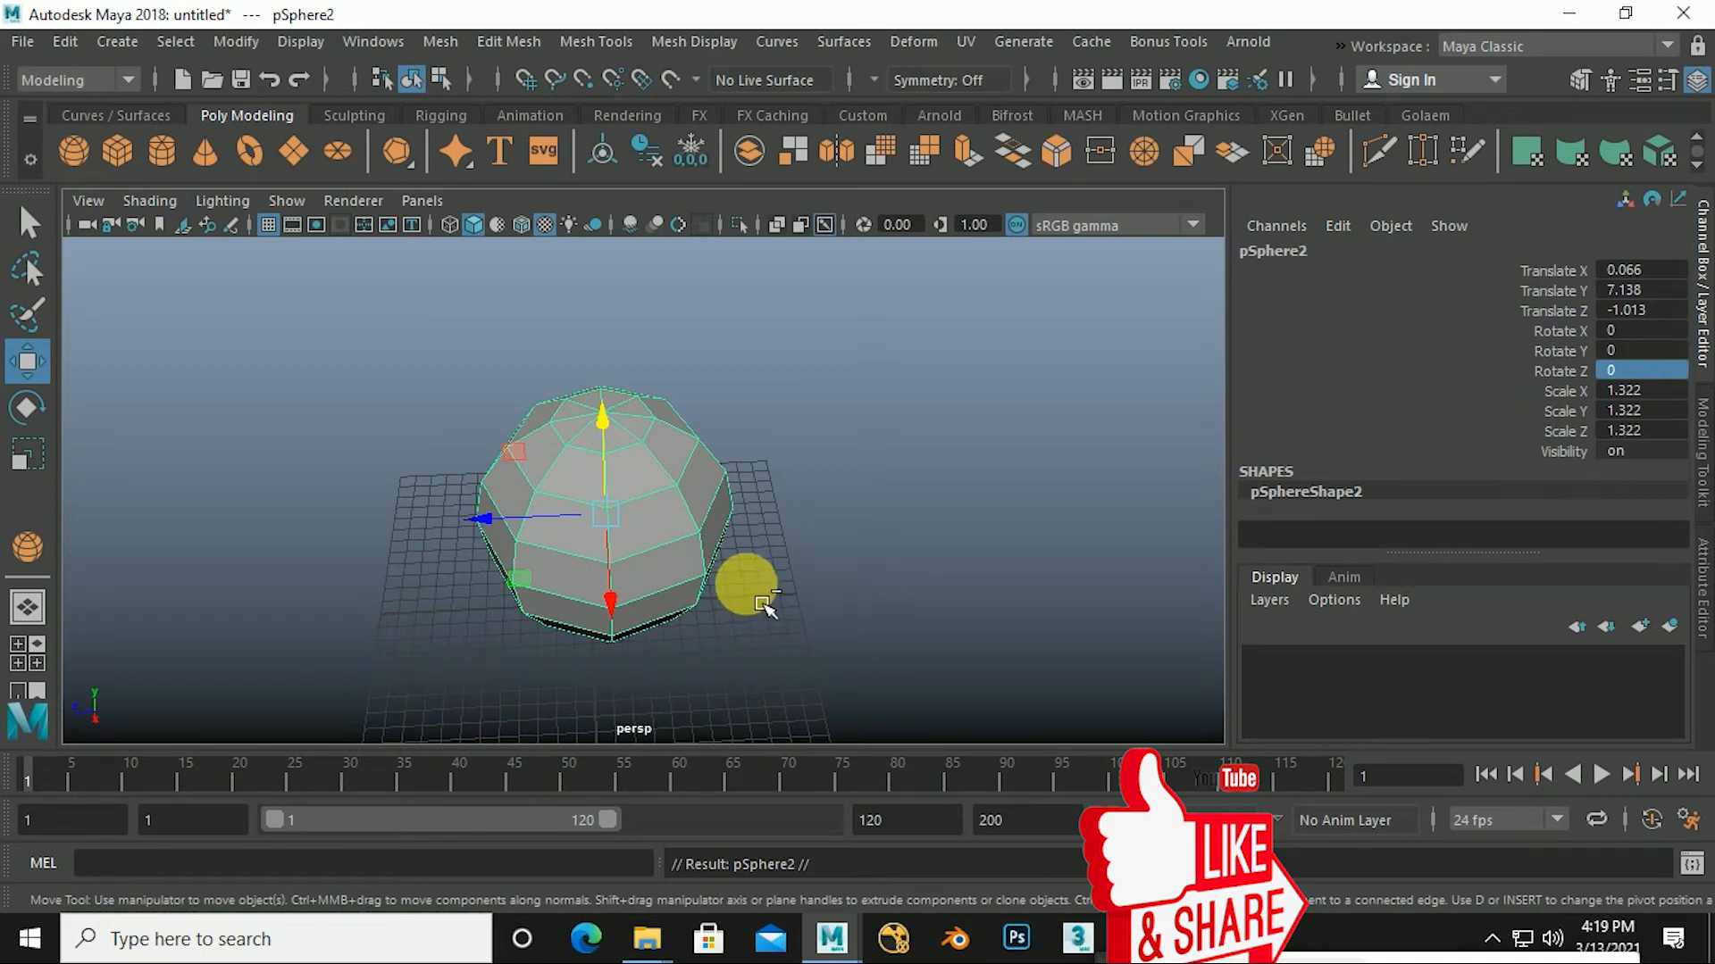
pyautogui.moveTo(493, 541); pyautogui.dragTo(638, 632)
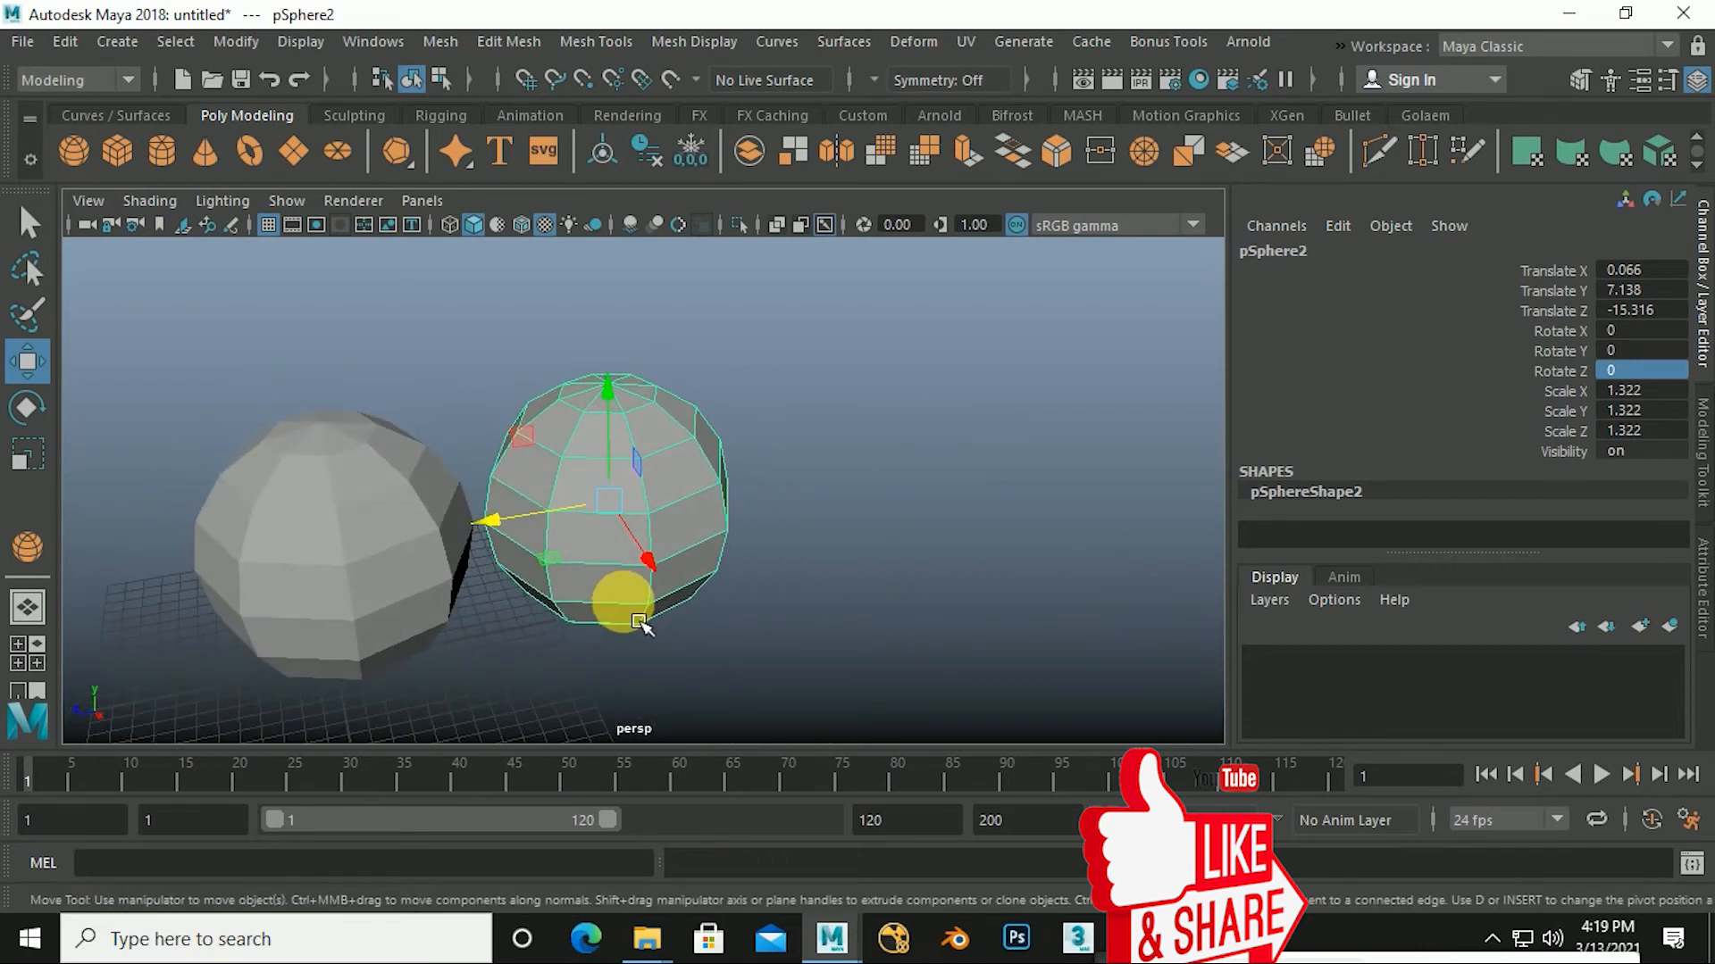
pyautogui.click(1309, 494)
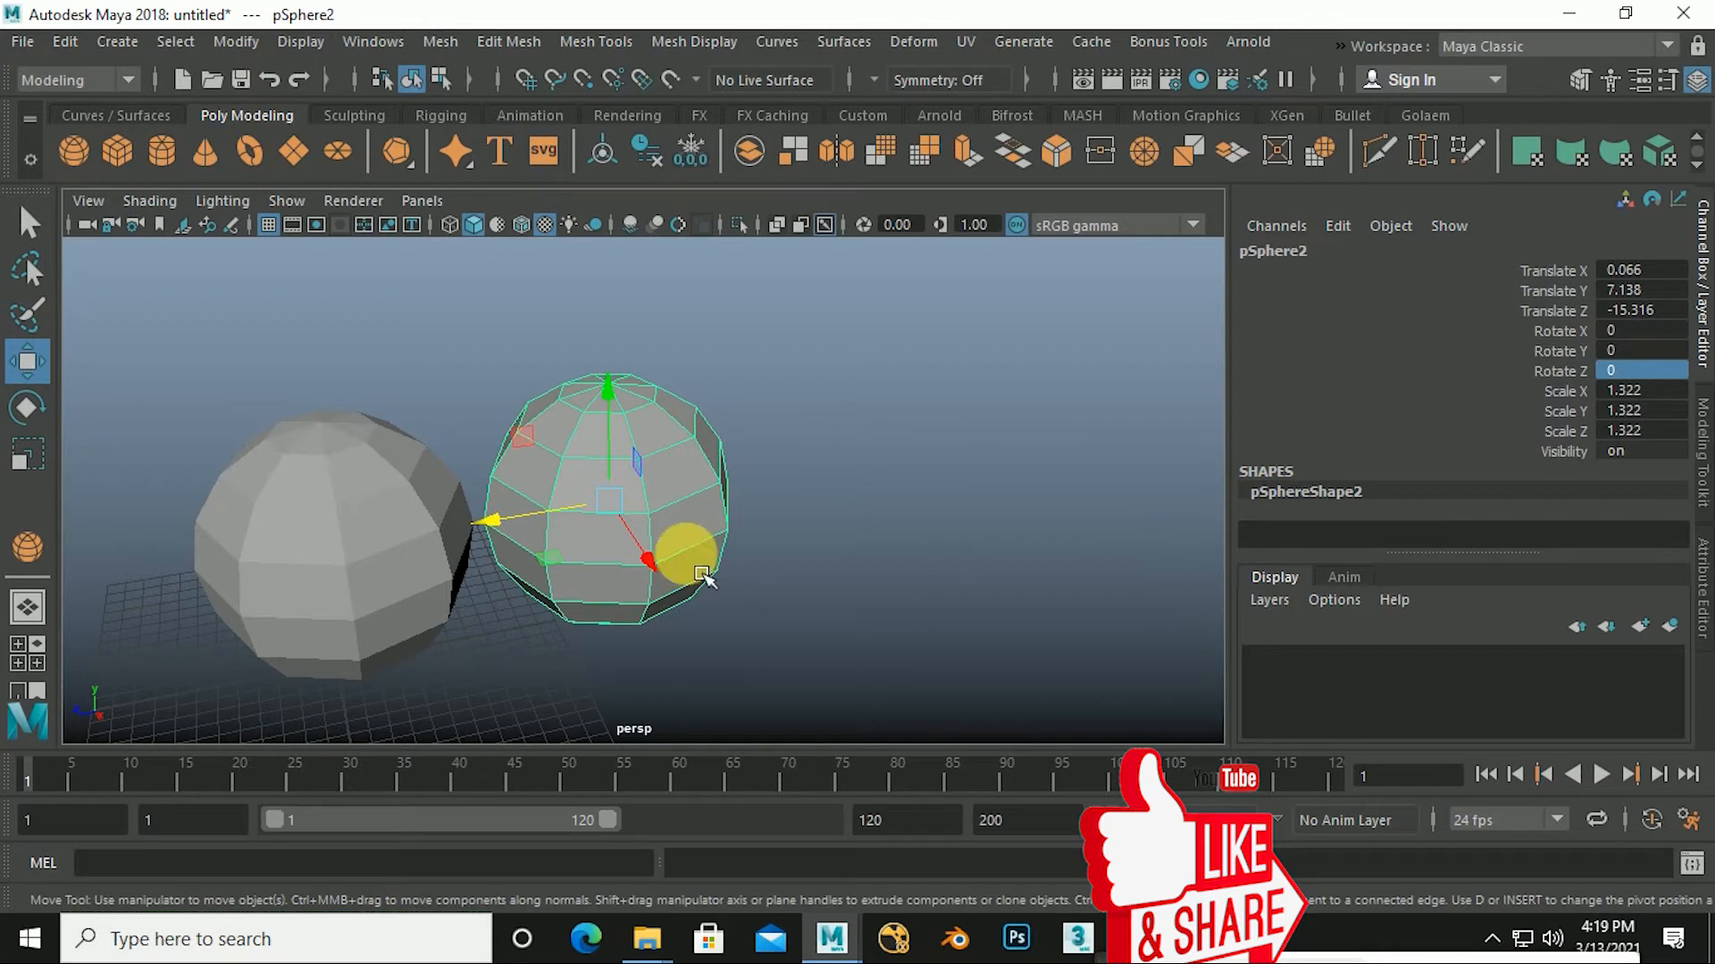
pyautogui.click(782, 526)
pyautogui.click(691, 527)
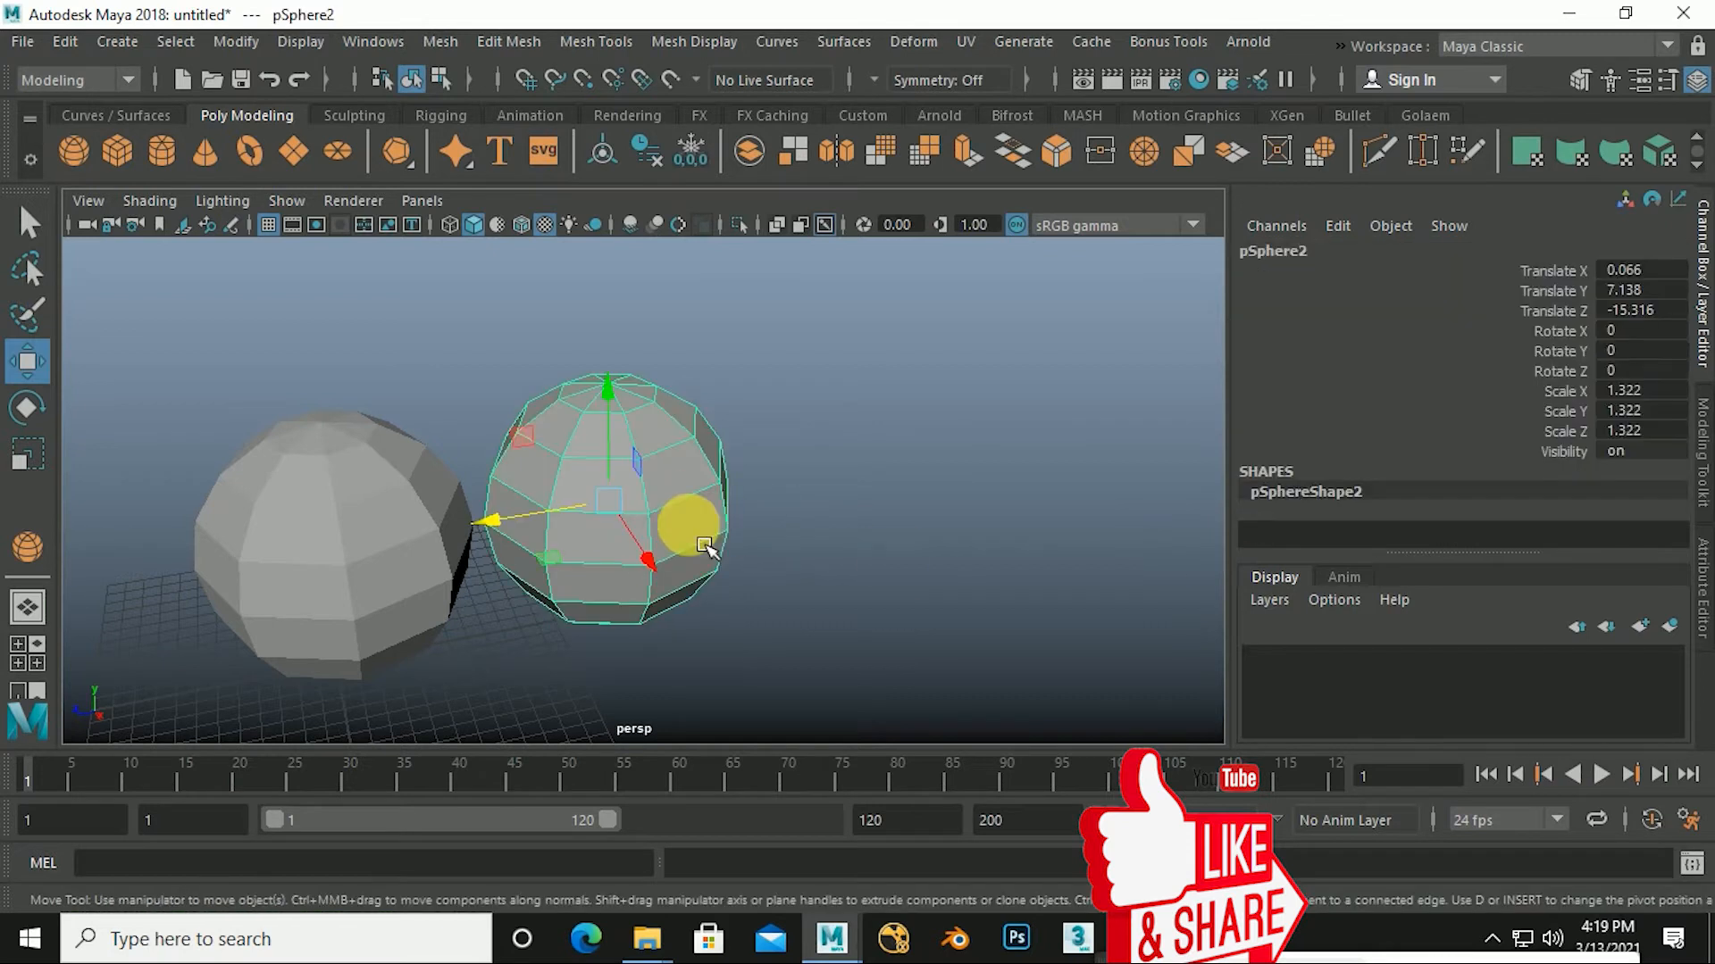
# Duplicate the rear sphere and move the new copy along the X axis to a Translate X of about 15.07.
pyautogui.click(398, 567)
pyautogui.scroll(-2, 540, 574)
pyautogui.click(670, 532)
pyautogui.keyDown('alt'); pyautogui.moveTo(670, 534); pyautogui.dragTo(630, 530); pyautogui.keyUp('alt')
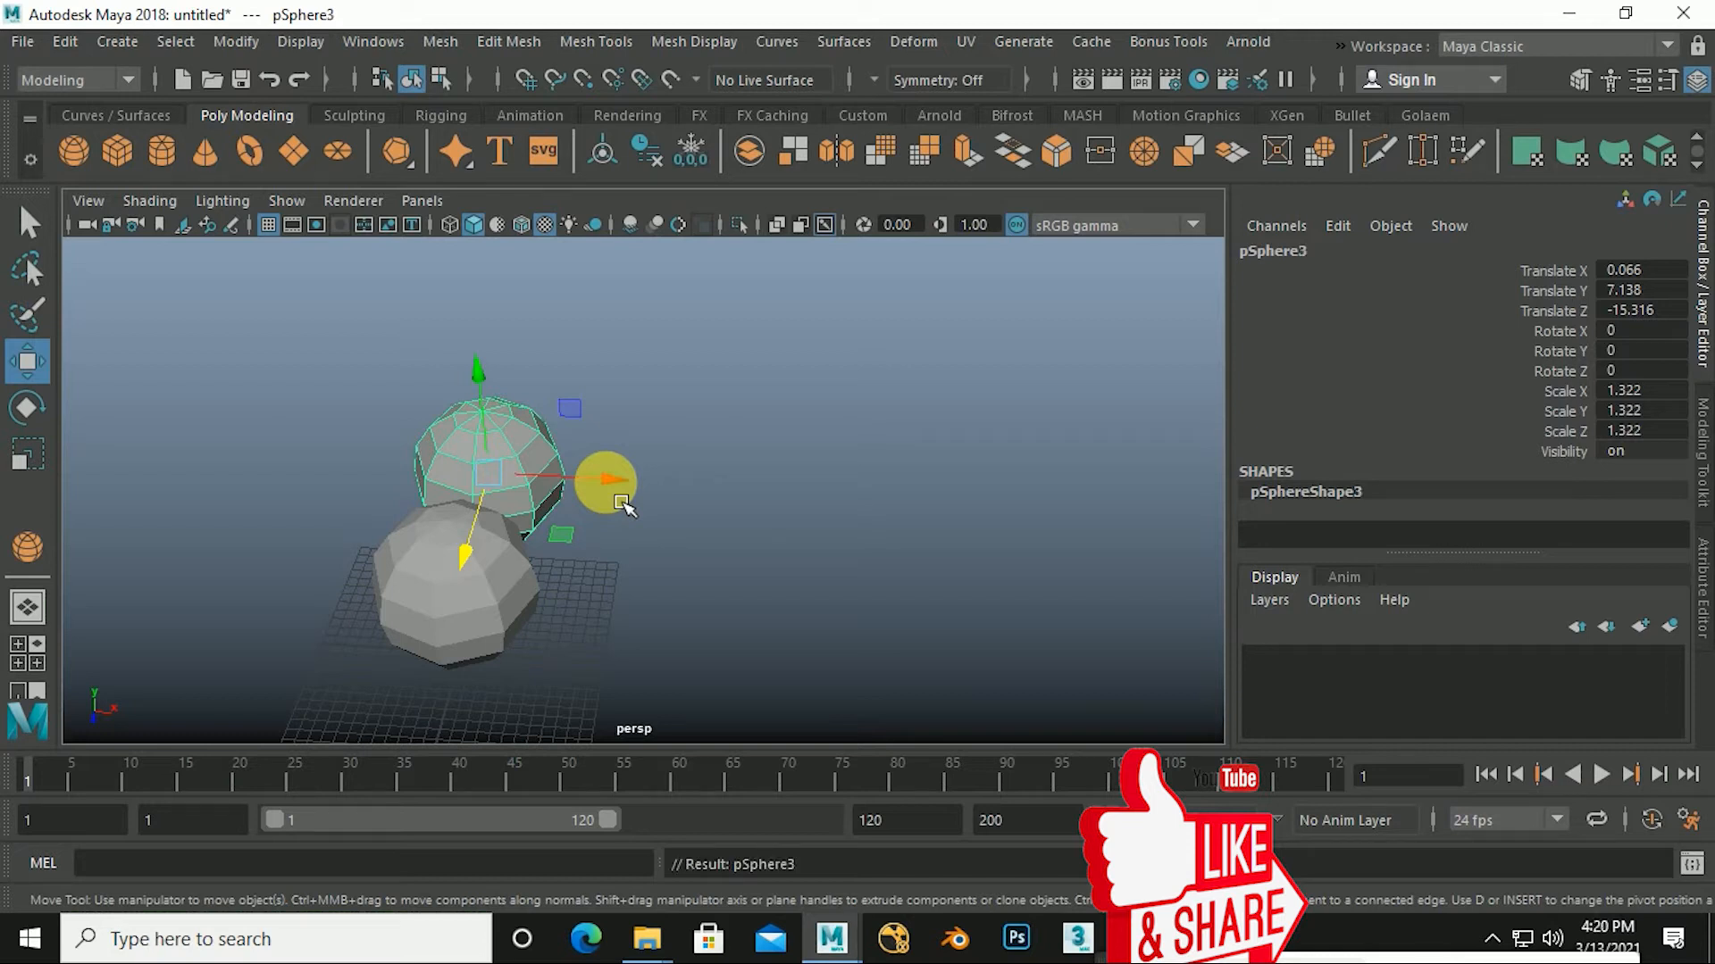
pyautogui.moveTo(618, 508); pyautogui.dragTo(779, 533)
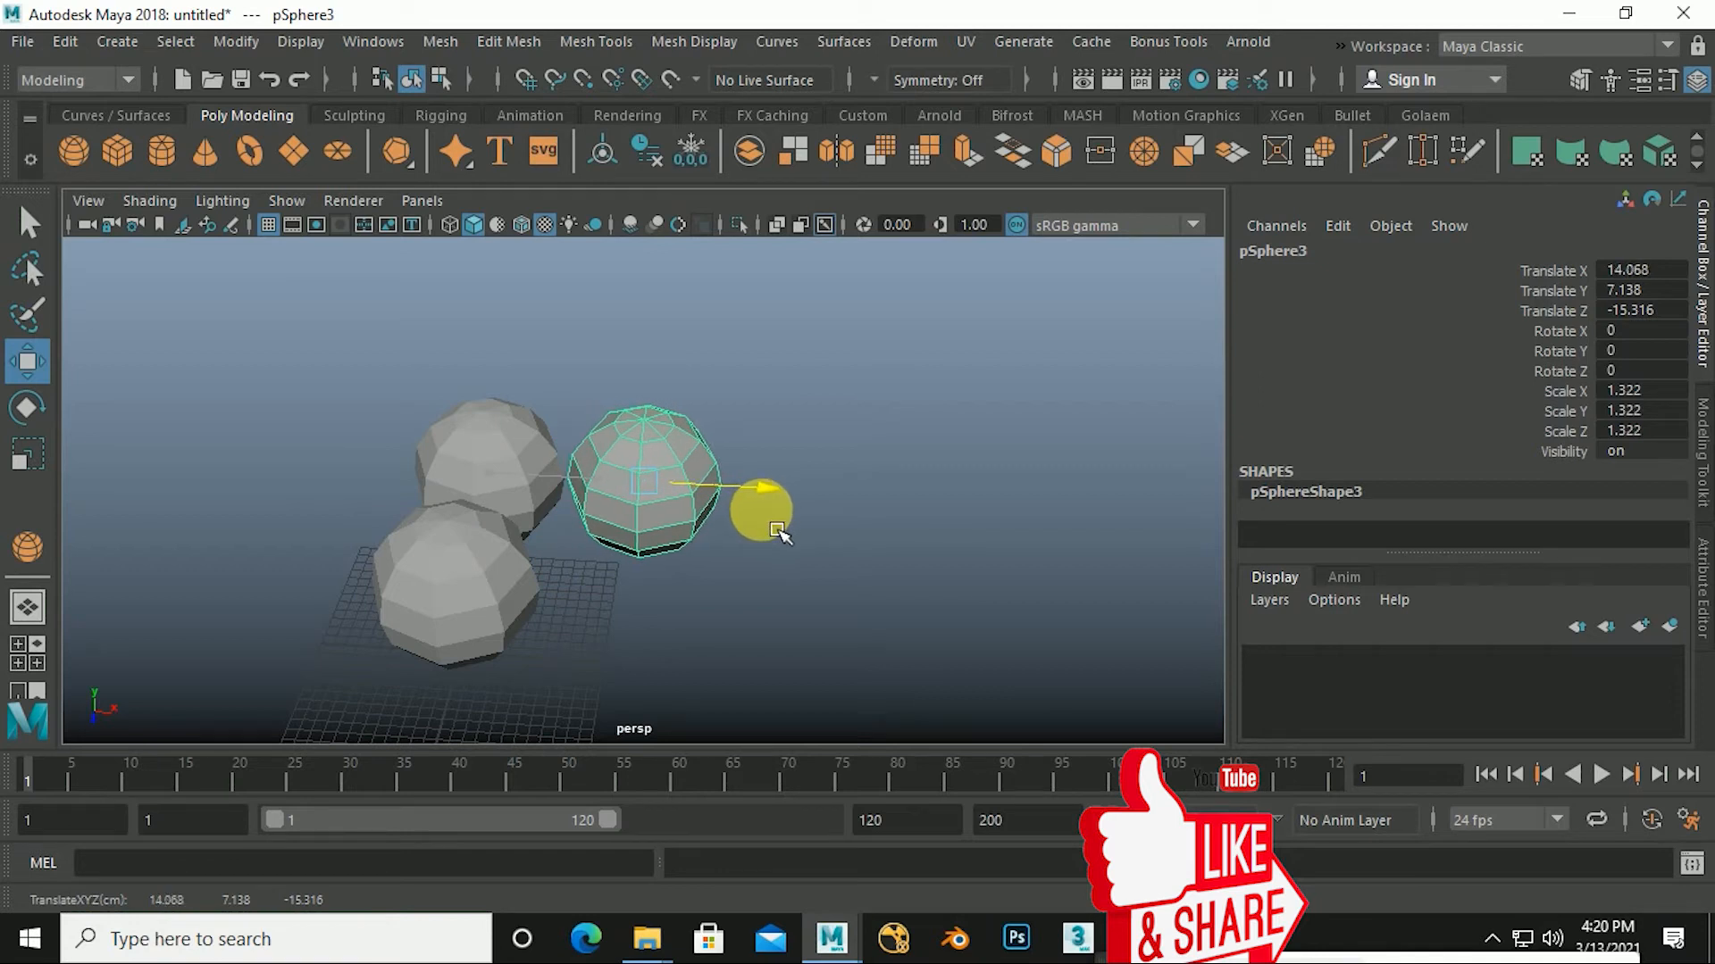
pyautogui.keyDown('alt'); pyautogui.moveTo(658, 576); pyautogui.dragTo(681, 571); pyautogui.keyUp('alt')
pyautogui.keyDown('alt'); pyautogui.moveTo(681, 572); pyautogui.dragTo(664, 567, button='middle'); pyautogui.keyUp('alt')
pyautogui.scroll(3, 659, 566)
pyautogui.keyDown('alt'); pyautogui.moveTo(640, 571); pyautogui.dragTo(573, 636); pyautogui.keyUp('alt')
pyautogui.scroll(-3, 525, 528)
pyautogui.keyDown('alt'); pyautogui.moveTo(593, 616); pyautogui.dragTo(541, 612, button='middle'); pyautogui.keyUp('alt')
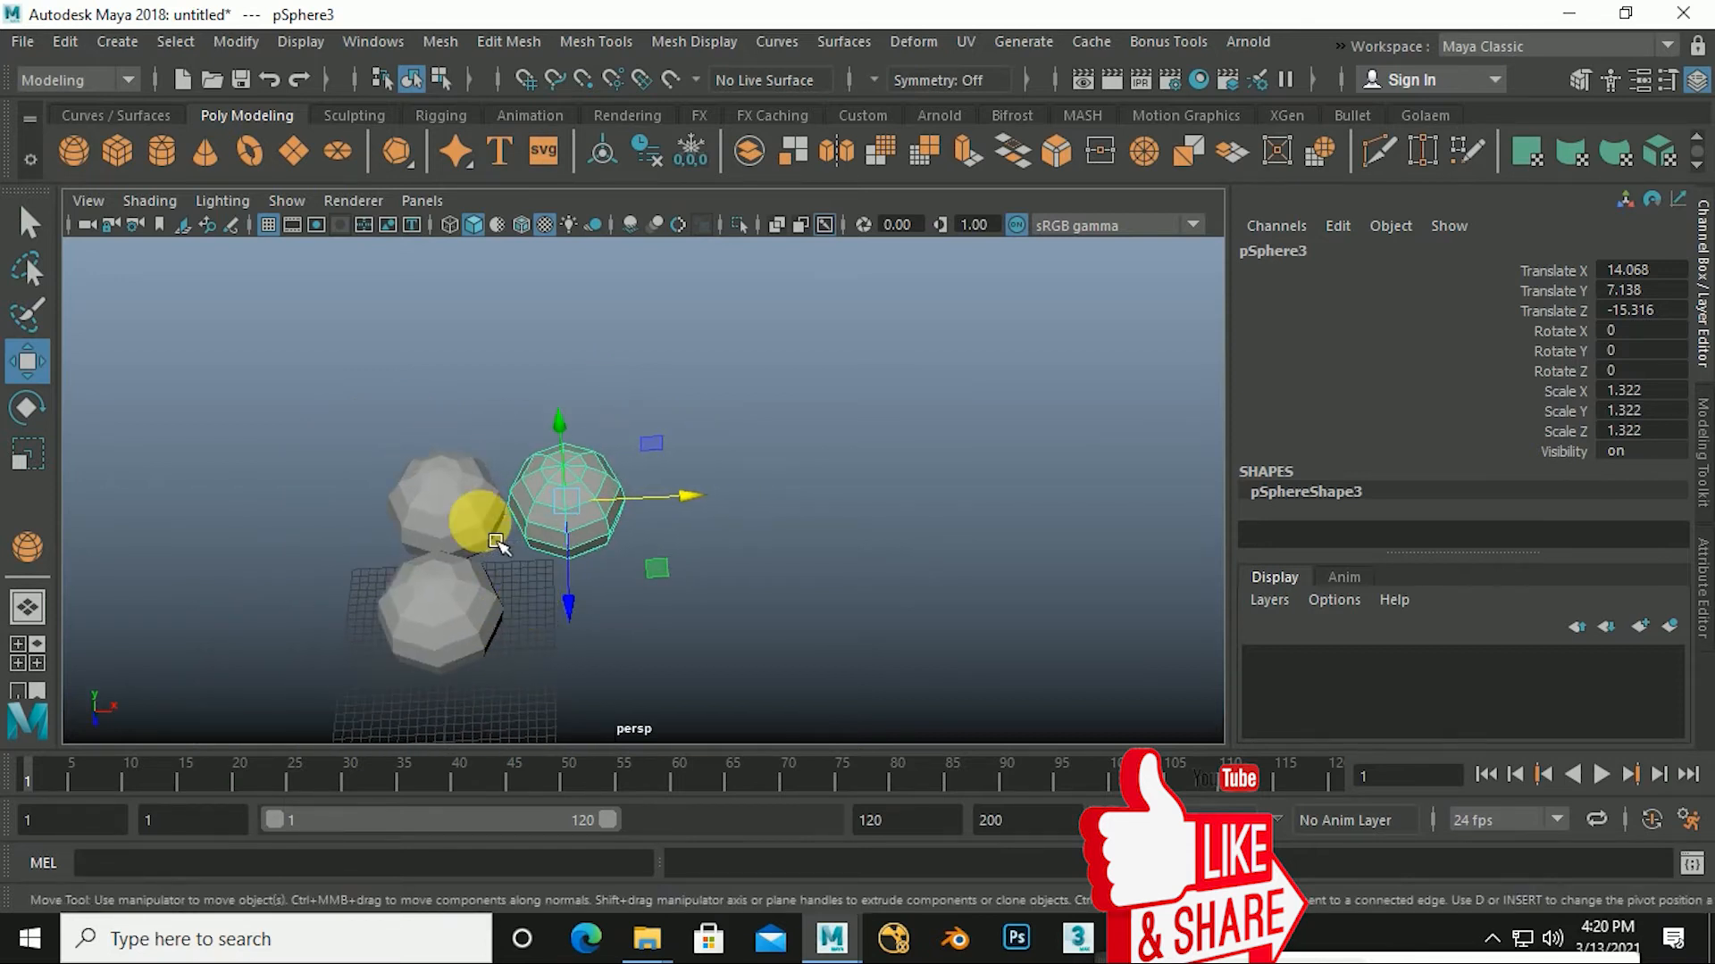
pyautogui.moveTo(689, 497); pyautogui.dragTo(717, 527)
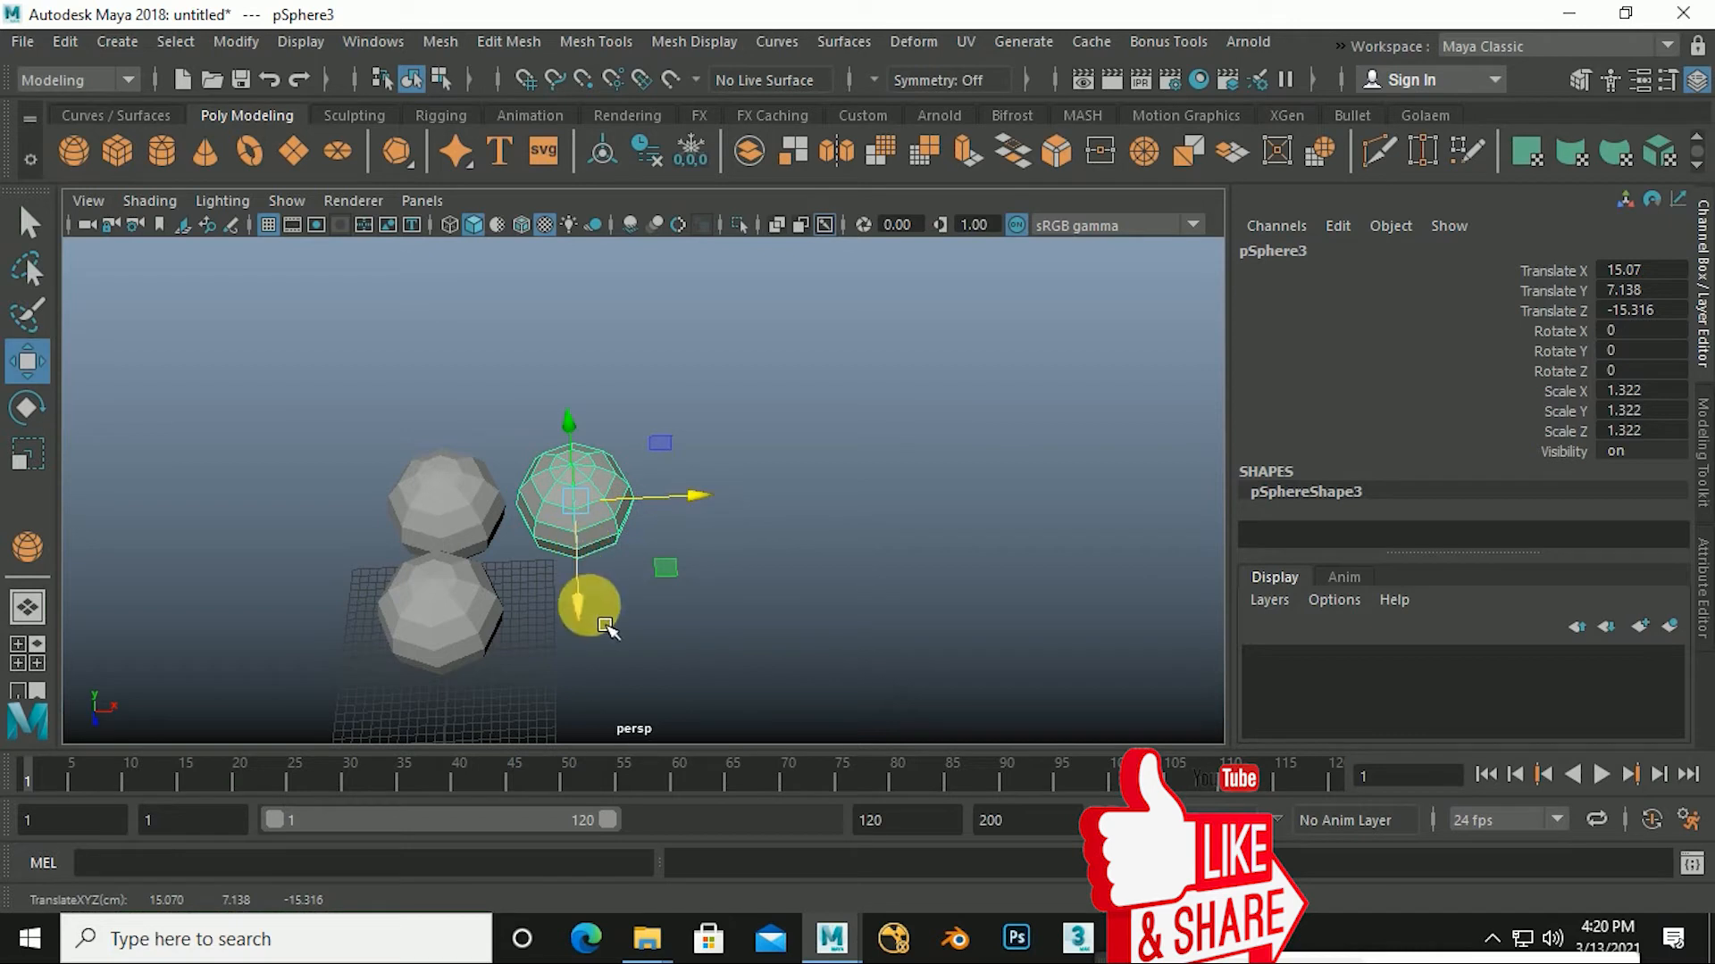
# Repeat Duplicate with Transform four times to extend the rear row with evenly spaced spheres along X.
pyautogui.hotkey('shift', 'd')
pyautogui.hotkey('shift', 'd')
pyautogui.hotkey('shift', 'd')
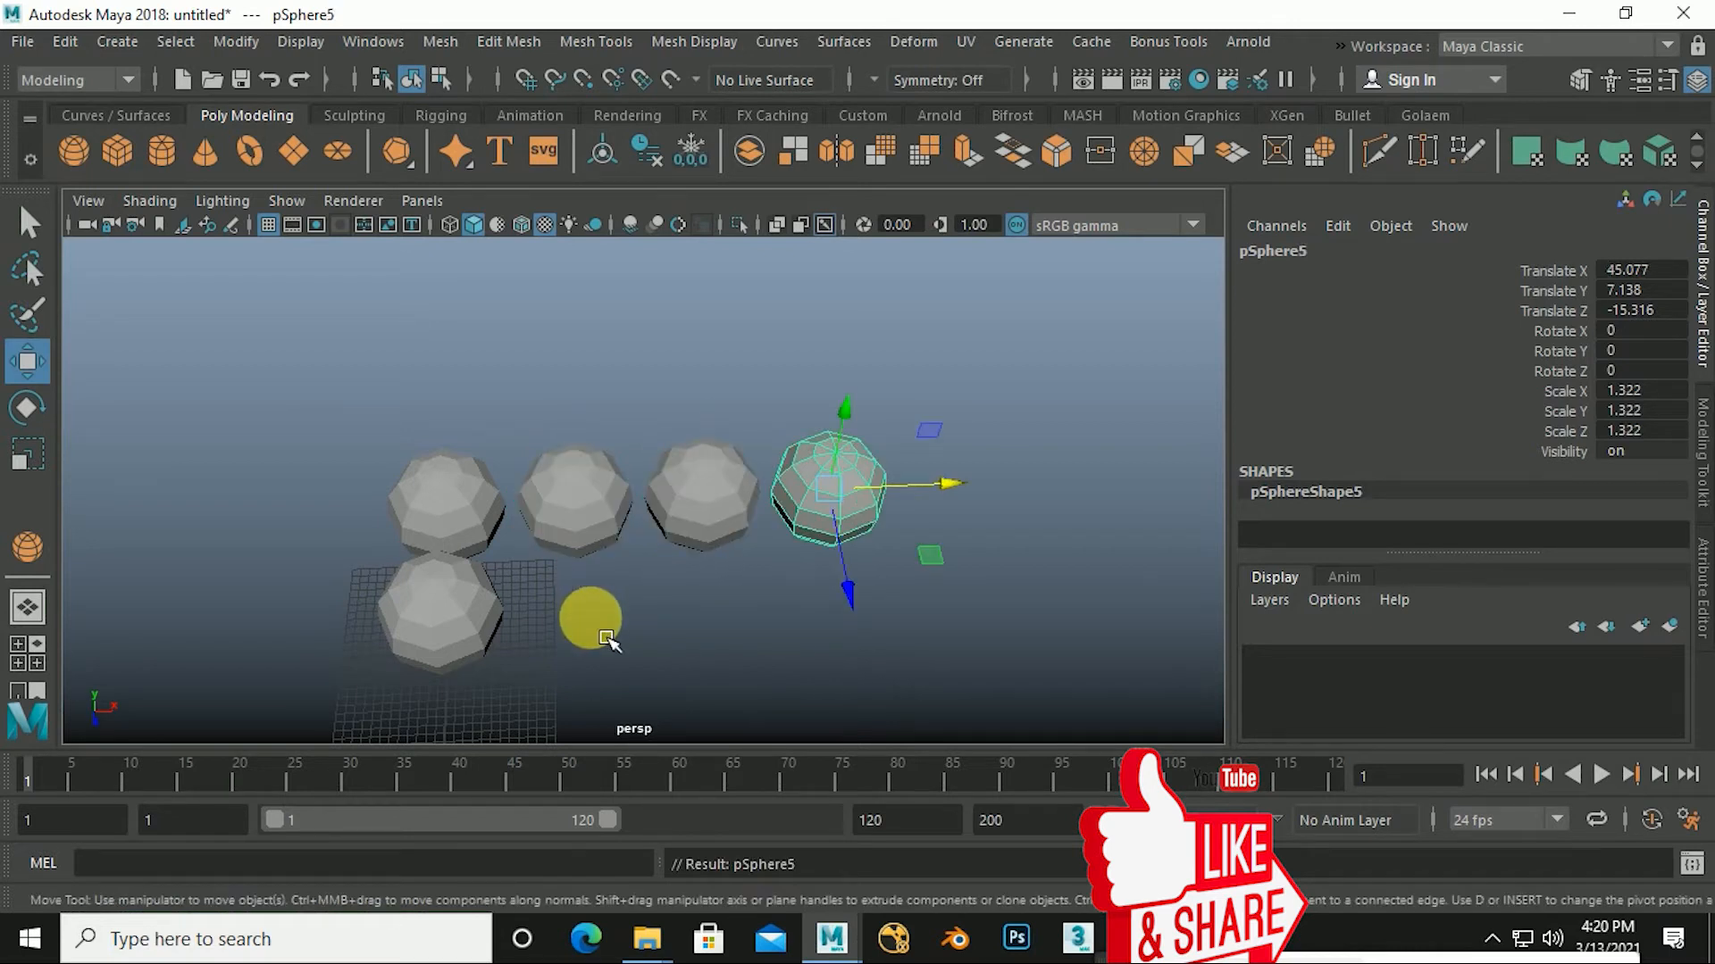
pyautogui.hotkey('shift', 'd')
pyautogui.keyDown('alt'); pyautogui.moveTo(687, 617); pyautogui.dragTo(688, 580); pyautogui.keyUp('alt')
pyautogui.keyDown('alt'); pyautogui.moveTo(470, 568); pyautogui.dragTo(512, 563); pyautogui.keyUp('alt')
pyautogui.scroll(4, 513, 563)
pyautogui.keyDown('alt'); pyautogui.moveTo(513, 563); pyautogui.dragTo(668, 572, button='middle'); pyautogui.keyUp('alt')
pyautogui.keyDown('alt'); pyautogui.moveTo(544, 576); pyautogui.dragTo(573, 599); pyautogui.keyUp('alt')
# Select the spheres of the rear row one after another to examine the spaced copies.
pyautogui.click(443, 538)
pyautogui.click(597, 535)
pyautogui.click(745, 510)
pyautogui.click(875, 484)
pyautogui.click(1001, 472)
pyautogui.keyDown('alt'); pyautogui.moveTo(561, 556); pyautogui.dragTo(635, 578); pyautogui.keyUp('alt')
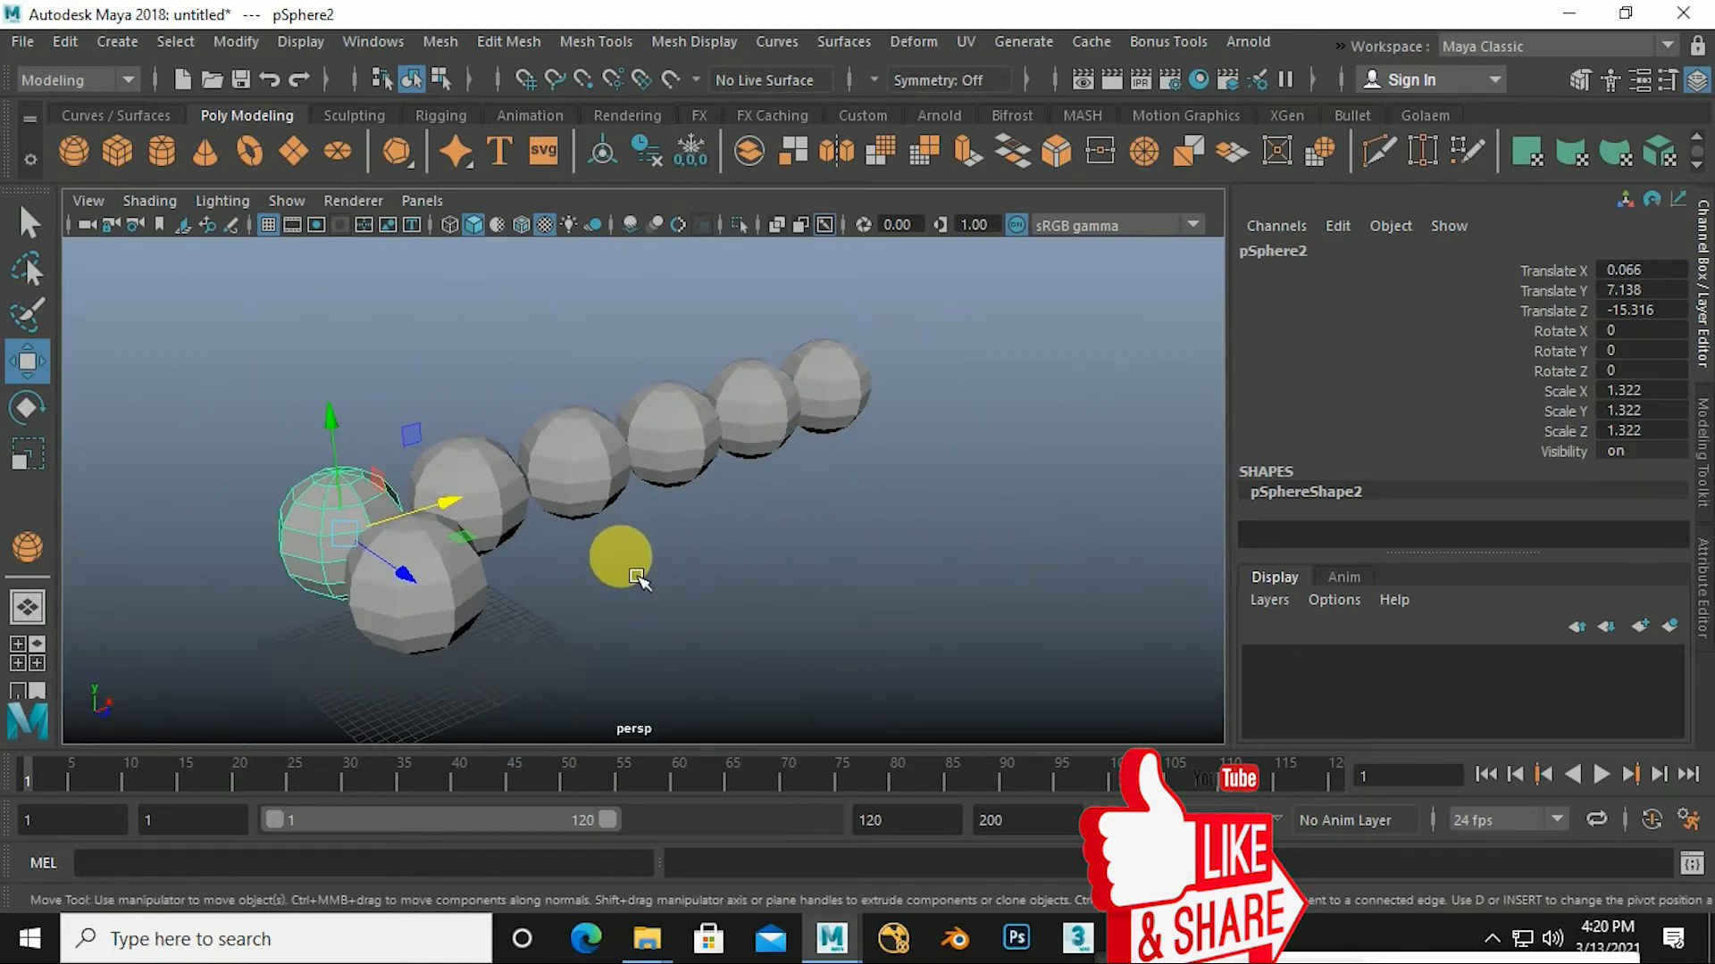
# Duplicate the original front sphere and move the copy along X to a Translate X of about 14.71.
pyautogui.click(475, 617)
pyautogui.moveTo(535, 624)
pyautogui.keyDown('alt'); pyautogui.mouseDown()
pyautogui.moveTo(555, 656)
pyautogui.moveTo(526, 635)
pyautogui.moveTo(649, 589)
pyautogui.moveTo(688, 589)
pyautogui.moveTo(689, 622)
pyautogui.moveTo(643, 624)
pyautogui.moveTo(727, 593)
pyautogui.moveTo(712, 612)
pyautogui.mouseUp(); pyautogui.keyUp('alt')
pyautogui.keyDown('alt'); pyautogui.moveTo(712, 613); pyautogui.dragTo(771, 594, button='right'); pyautogui.keyUp('alt')
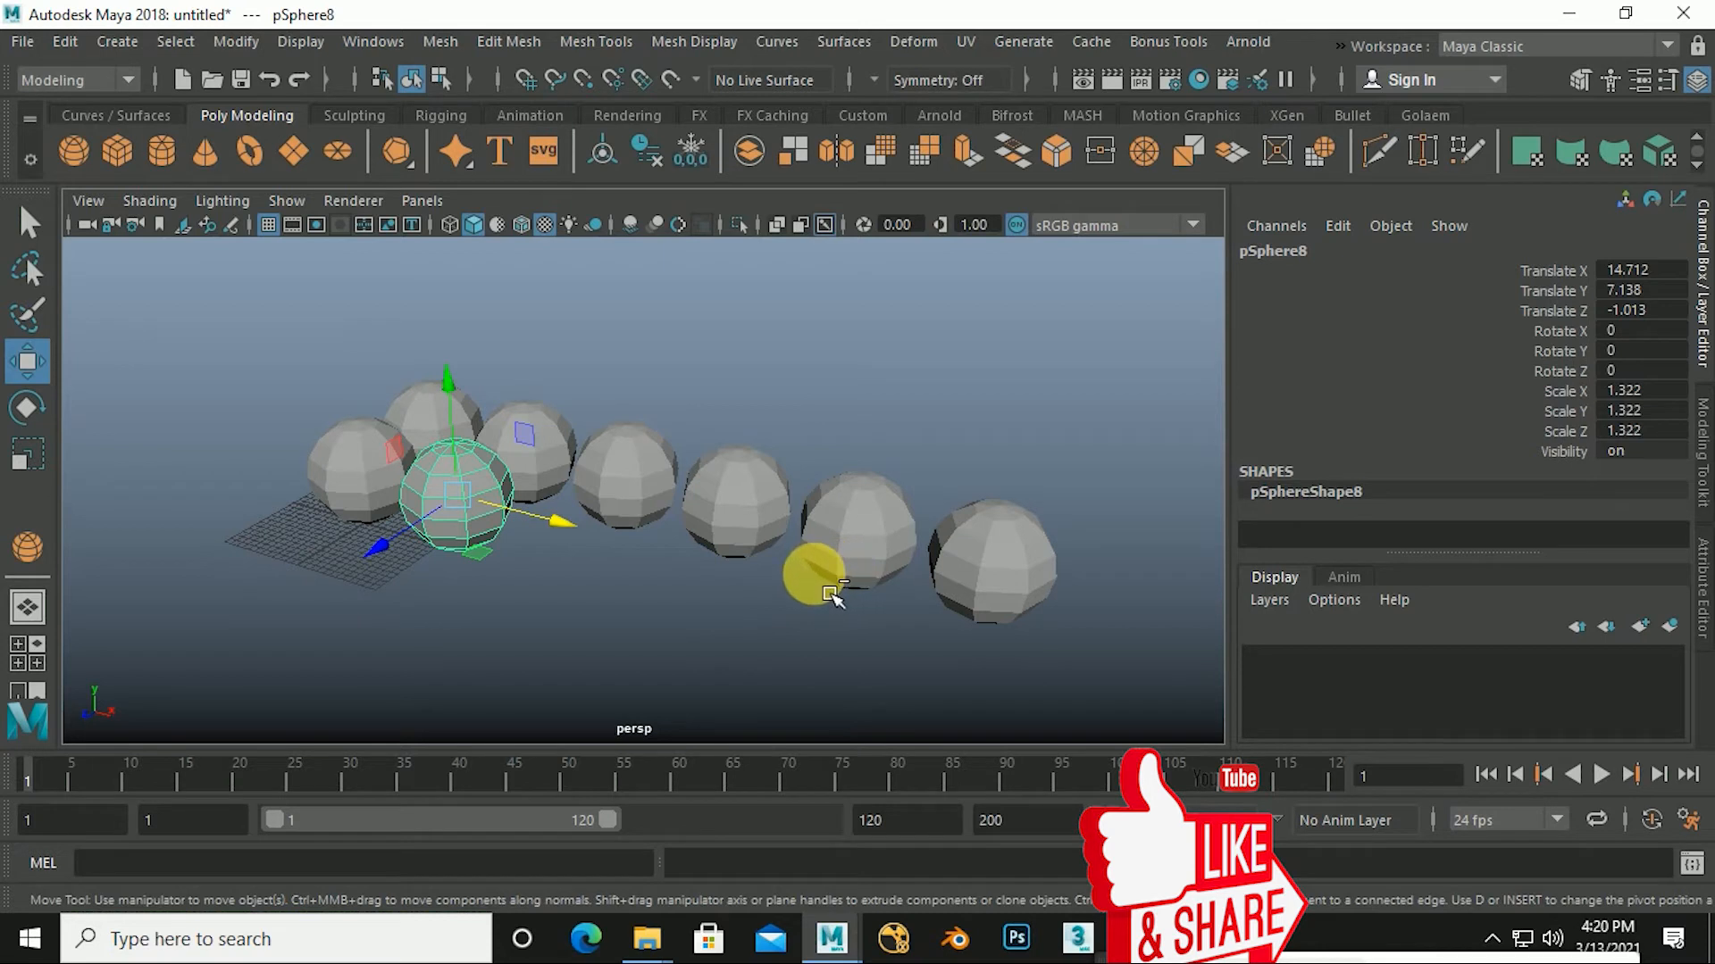
# Undo all sphere duplications and moves, back to the single original sphere at Translate Y 0.
pyautogui.hotkey('ctrl', 'z')
pyautogui.hotkey('ctrl', 'z')
pyautogui.hotkey('ctrl', 'z')
pyautogui.hotkey('ctrl', 'z')
pyautogui.hotkey('ctrl', 'z')
pyautogui.hotkey('ctrl', 'z')
pyautogui.hotkey('ctrl', 'z')
pyautogui.hotkey('ctrl', 'z')
pyautogui.hotkey('ctrl', 'z')
pyautogui.hotkey('ctrl', 'z')
pyautogui.hotkey('ctrl', 'z')
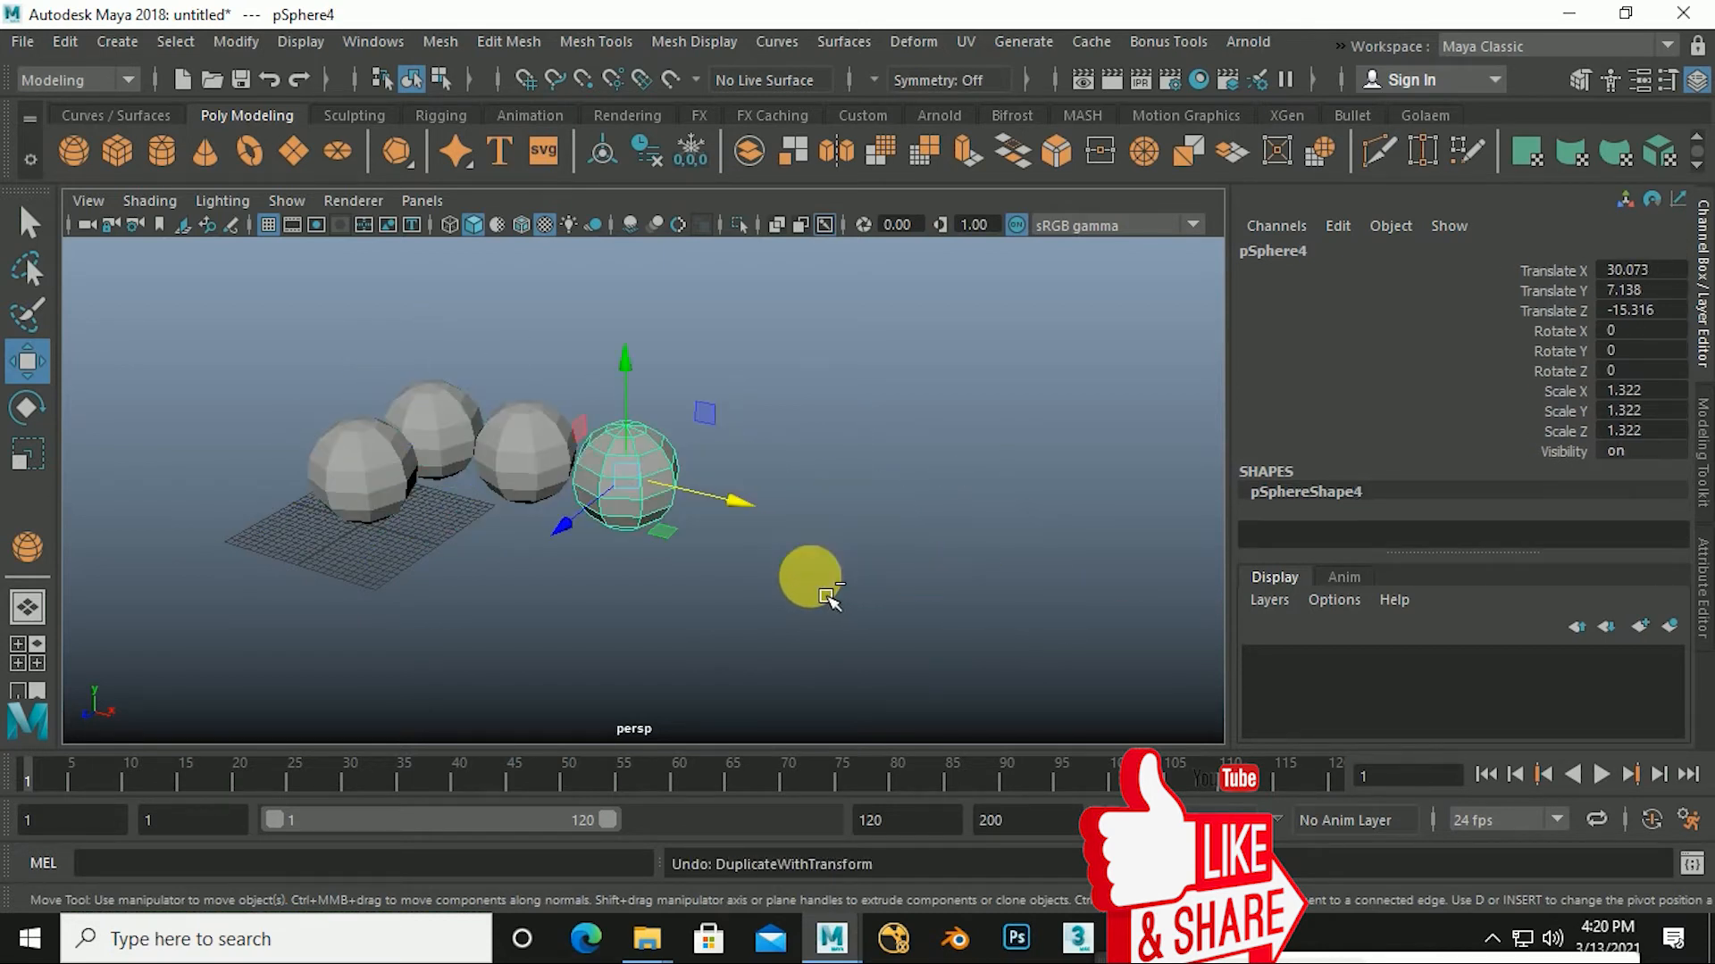
pyautogui.hotkey('ctrl', 'z')
pyautogui.hotkey('ctrl', 'z')
pyautogui.hotkey('ctrl', 'z')
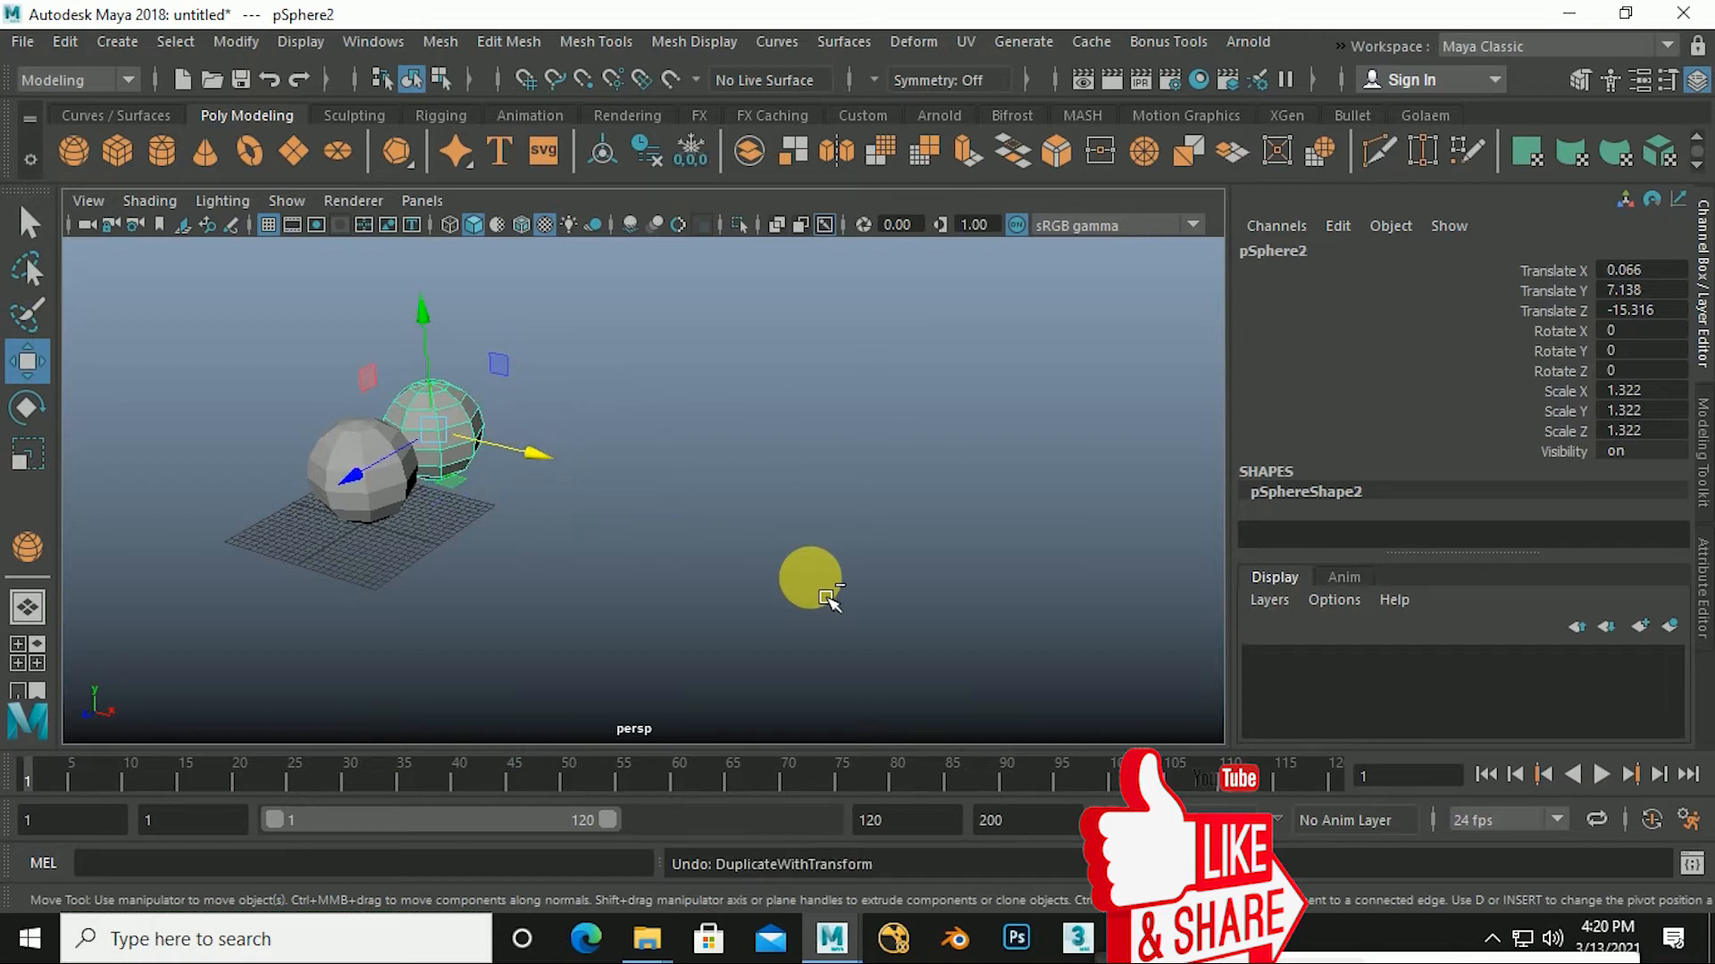
pyautogui.hotkey('ctrl', 'z')
pyautogui.hotkey('ctrl', 'z')
pyautogui.hotkey('ctrl', 'z')
pyautogui.hotkey('ctrl', 'z')
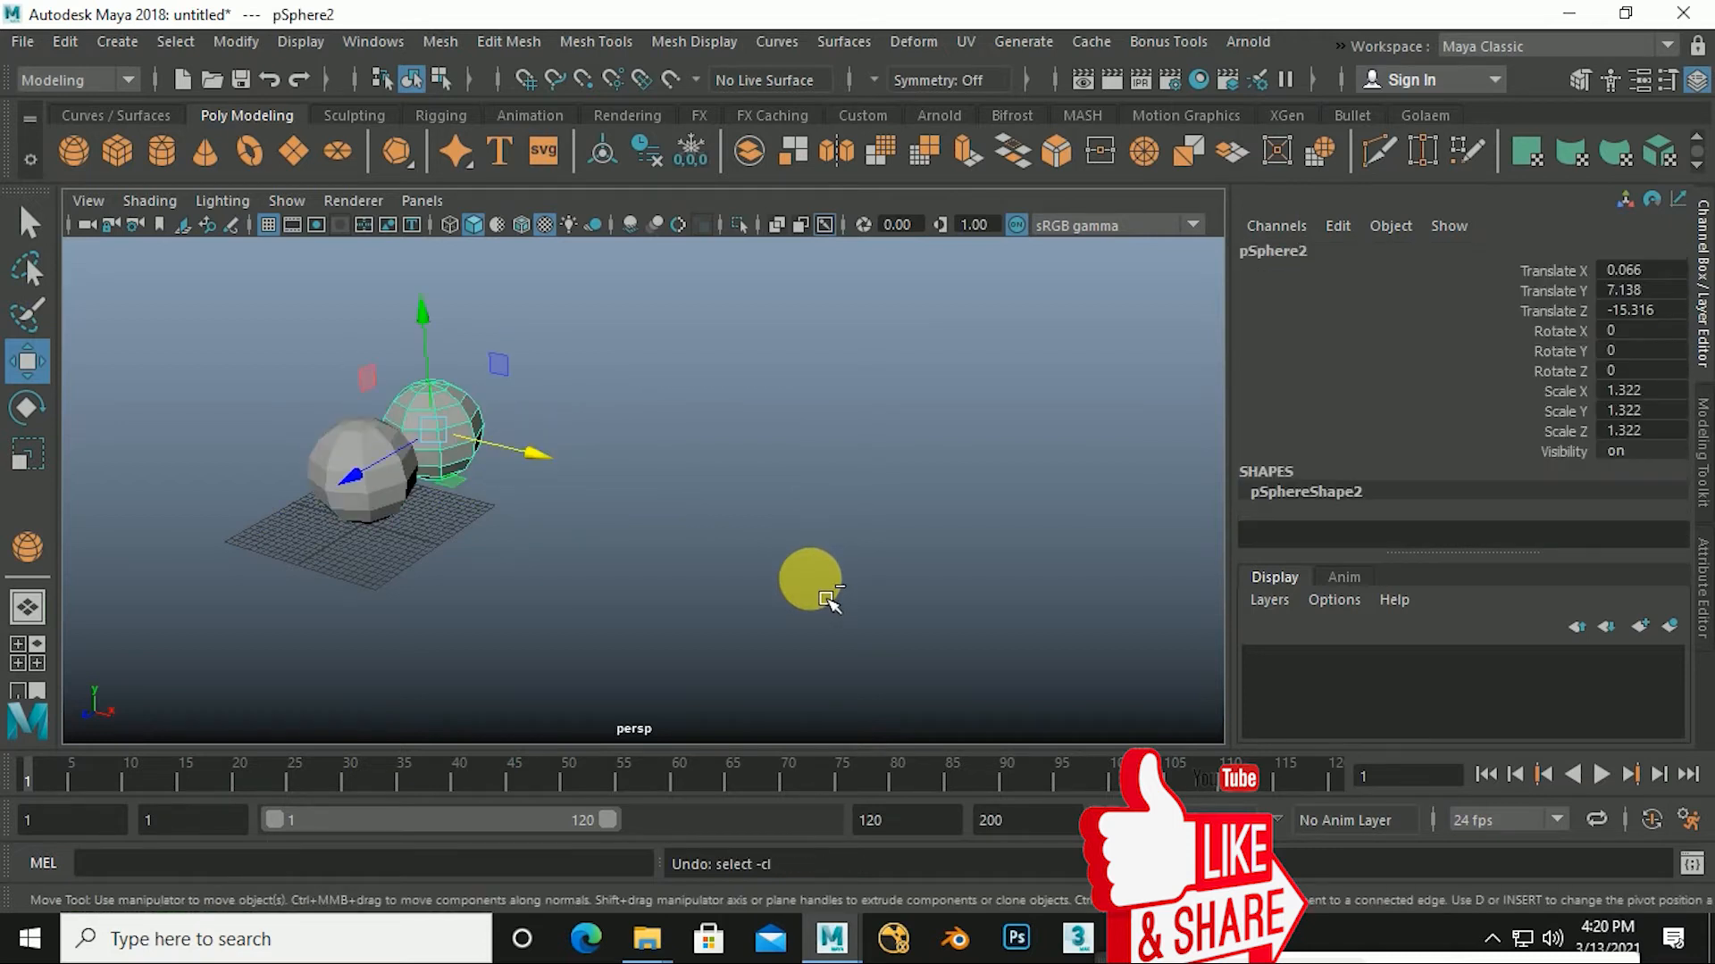
pyautogui.hotkey('ctrl', 'z')
pyautogui.hotkey('ctrl', 'z')
pyautogui.hotkey('ctrl', 'z')
pyautogui.hotkey('ctrl', 'z')
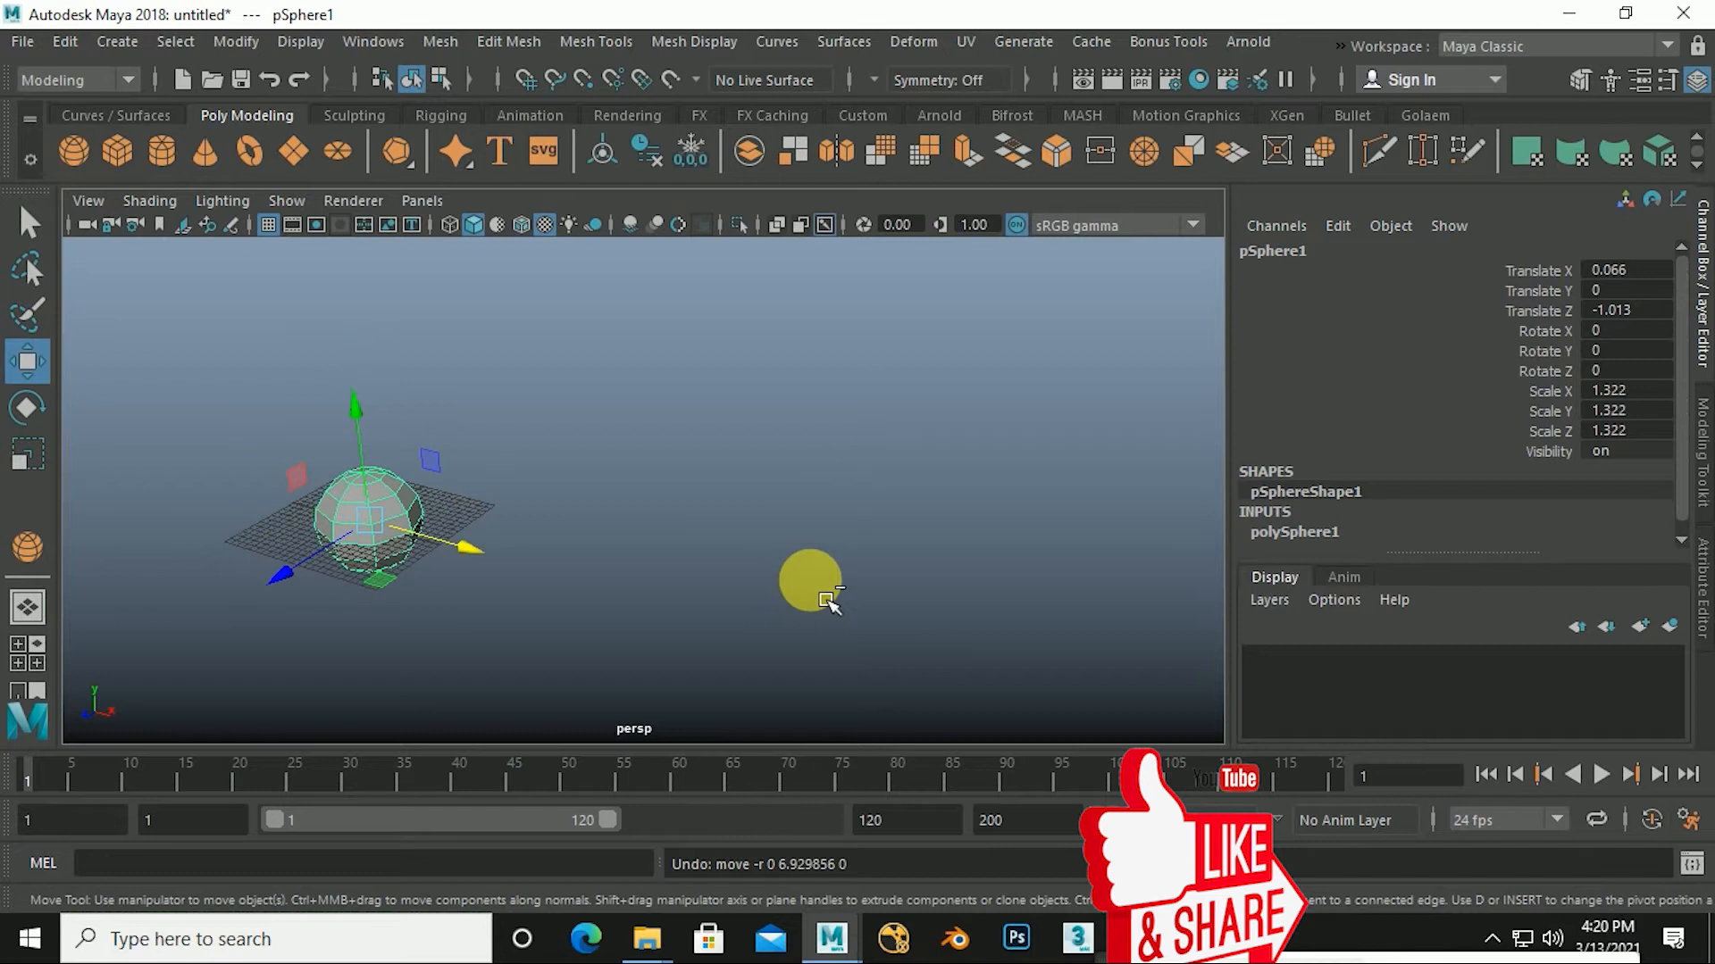
# Undo the sphere's Rotate Z reset, try to undo further changes, and reselect the sphere.
pyautogui.scroll(2, 600, 603)
pyautogui.scroll(3, 758, 586)
pyautogui.keyDown('alt'); pyautogui.moveTo(539, 594); pyautogui.dragTo(788, 572, button='middle'); pyautogui.keyUp('alt')
pyautogui.scroll(2, 826, 589)
pyautogui.keyDown('alt'); pyautogui.moveTo(835, 593); pyautogui.dragTo(775, 587); pyautogui.keyUp('alt')
pyautogui.scroll(2, 770, 578)
pyautogui.keyDown('alt'); pyautogui.moveTo(787, 568); pyautogui.dragTo(846, 525, button='middle'); pyautogui.keyUp('alt')
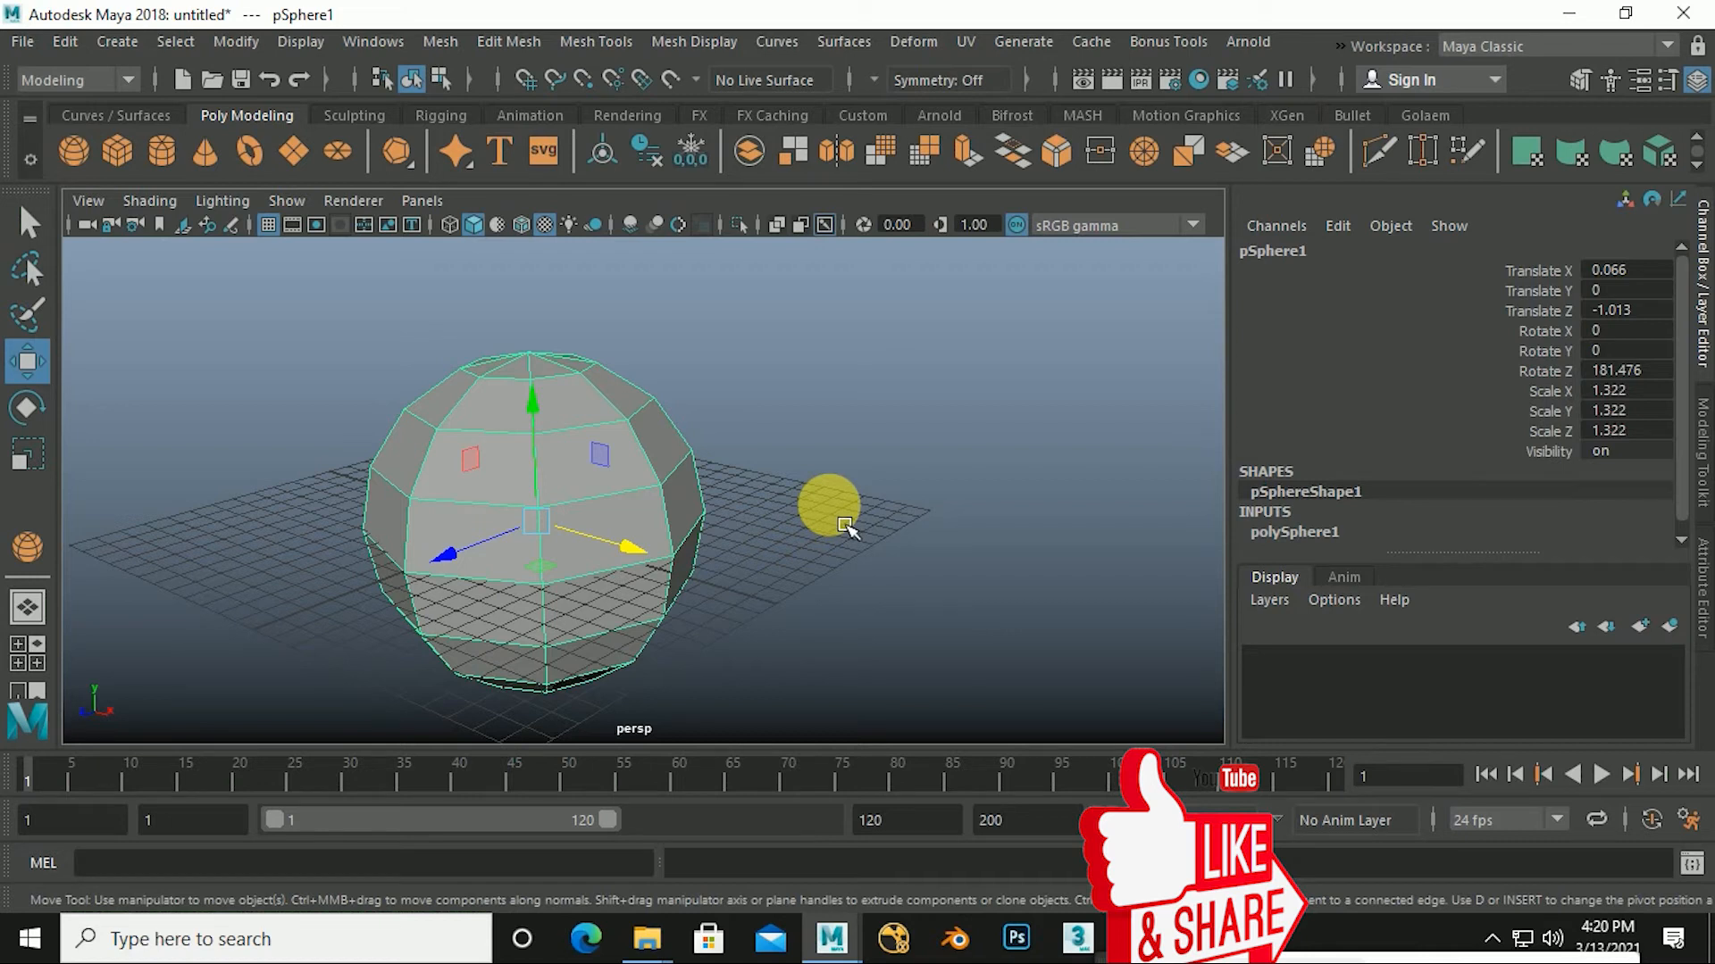
pyautogui.keyDown('alt'); pyautogui.moveTo(759, 555); pyautogui.dragTo(857, 561, button='middle'); pyautogui.keyUp('alt')
pyautogui.keyDown('alt'); pyautogui.moveTo(868, 562); pyautogui.dragTo(837, 560); pyautogui.keyUp('alt')
pyautogui.keyDown('alt'); pyautogui.moveTo(837, 559); pyautogui.dragTo(807, 547, button='middle'); pyautogui.keyUp('alt')
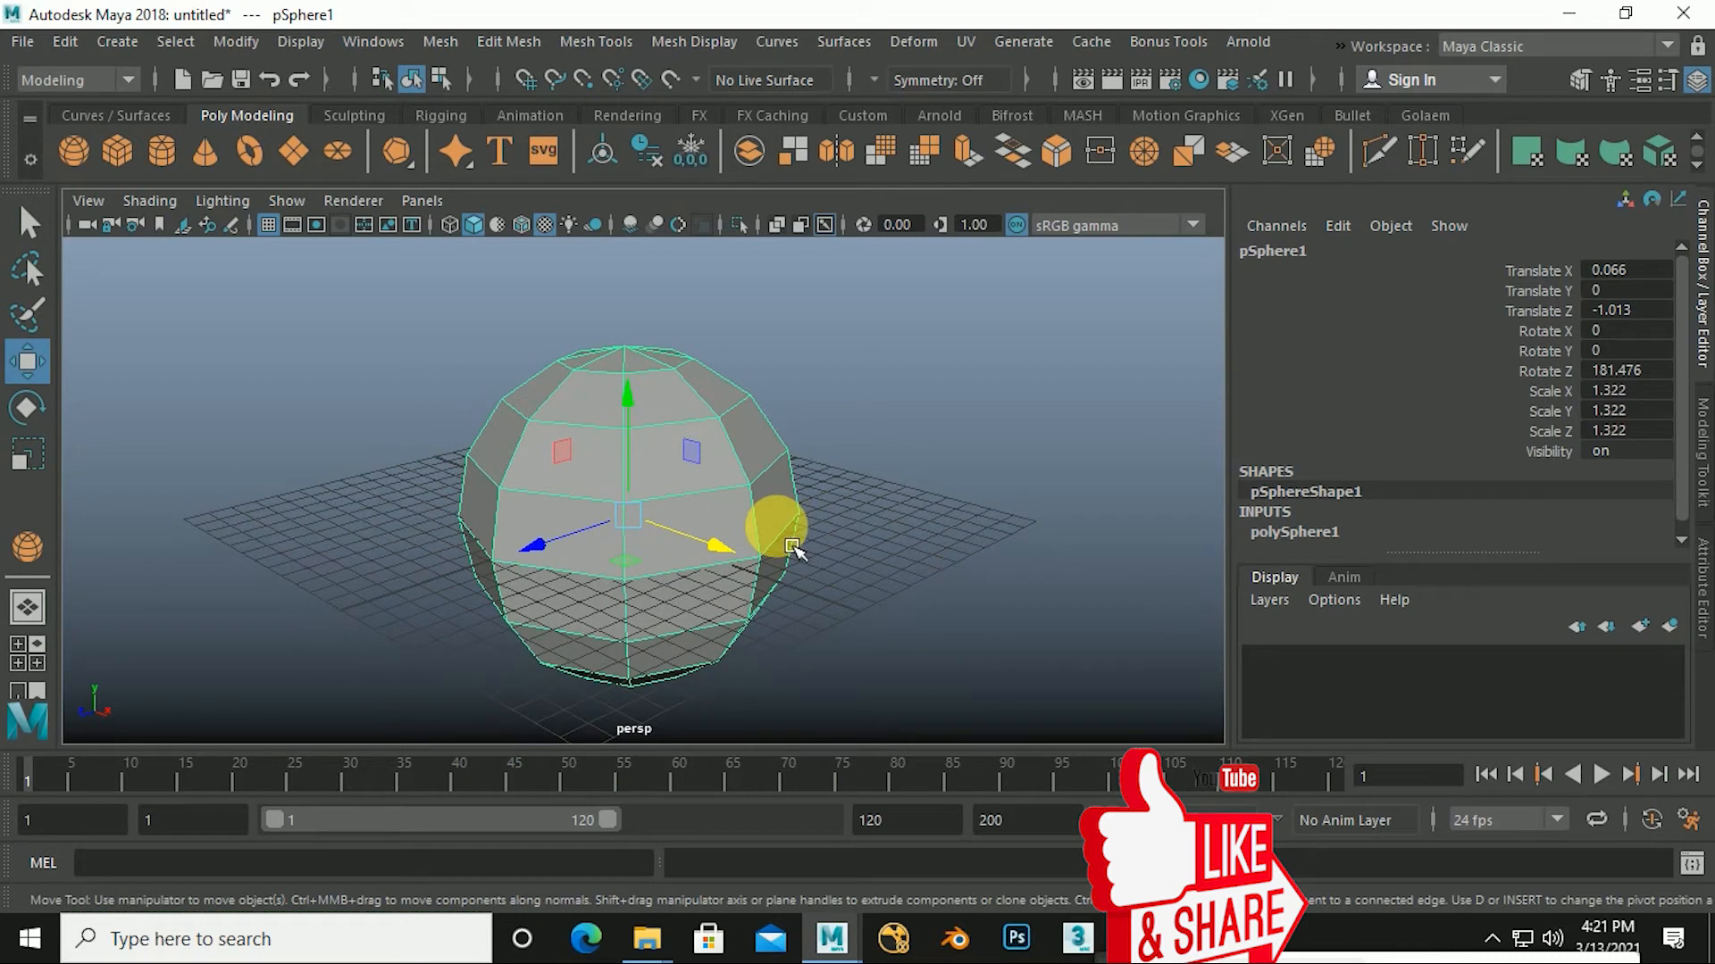
pyautogui.click(905, 493)
pyautogui.click(764, 521)
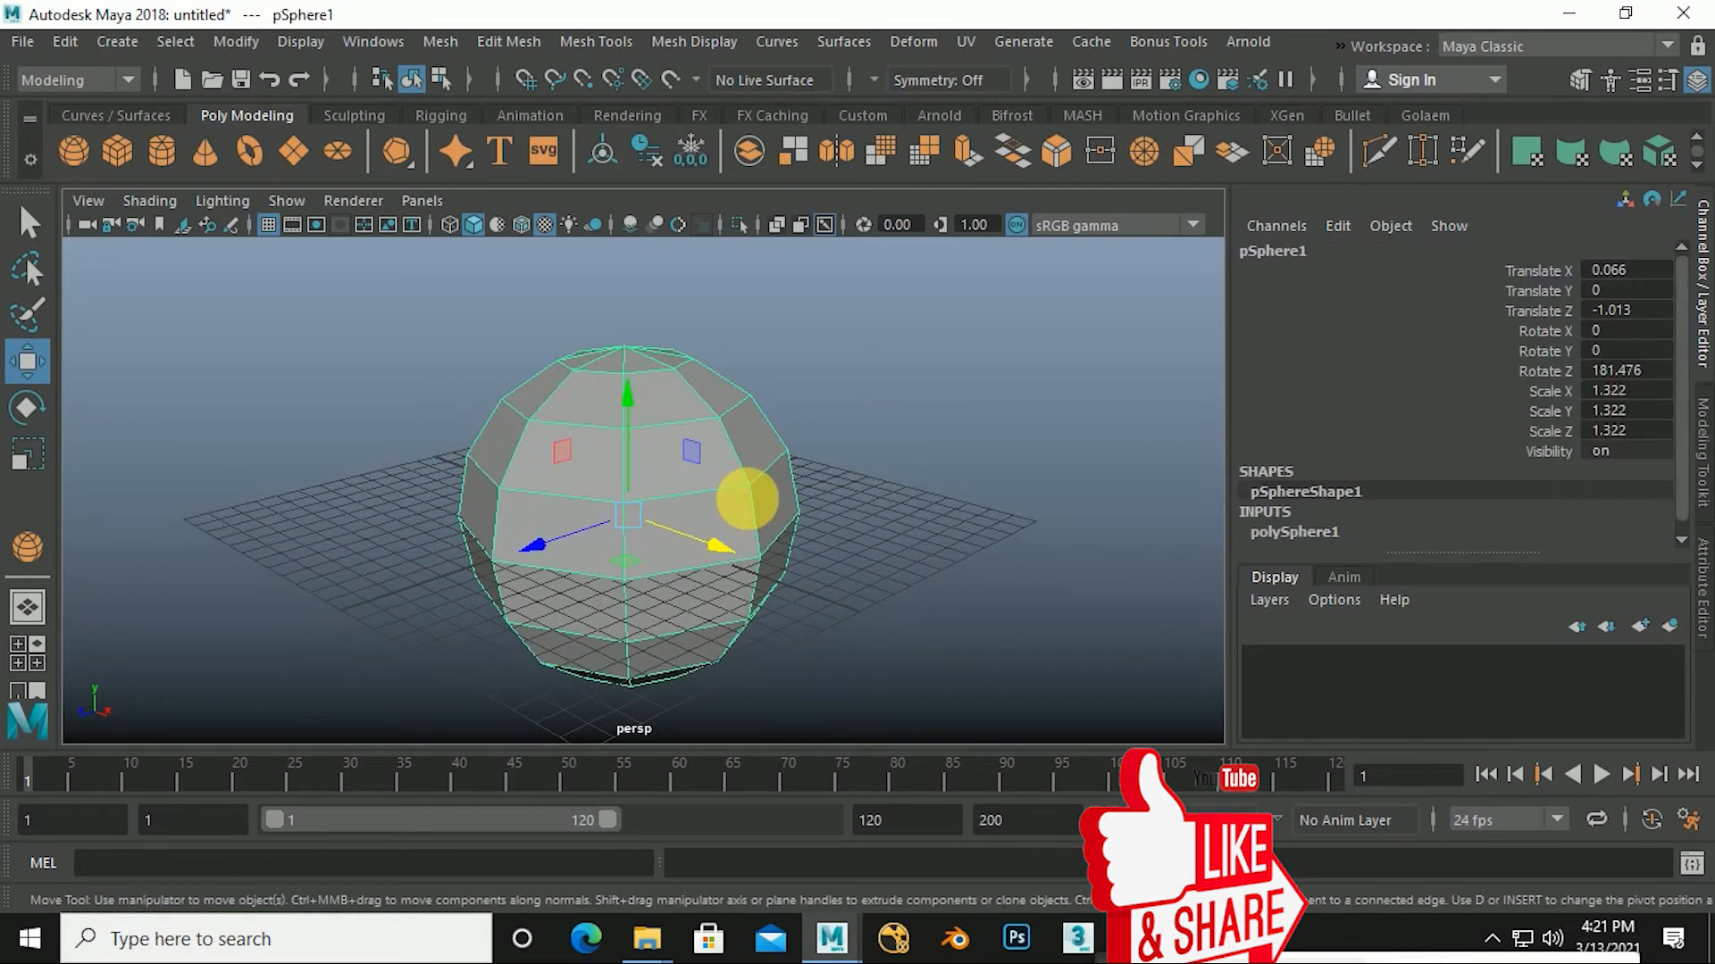
pyautogui.hotkey('ctrl', 'z')
pyautogui.hotkey('ctrl', 'z')
pyautogui.click(864, 474)
pyautogui.click(752, 499)
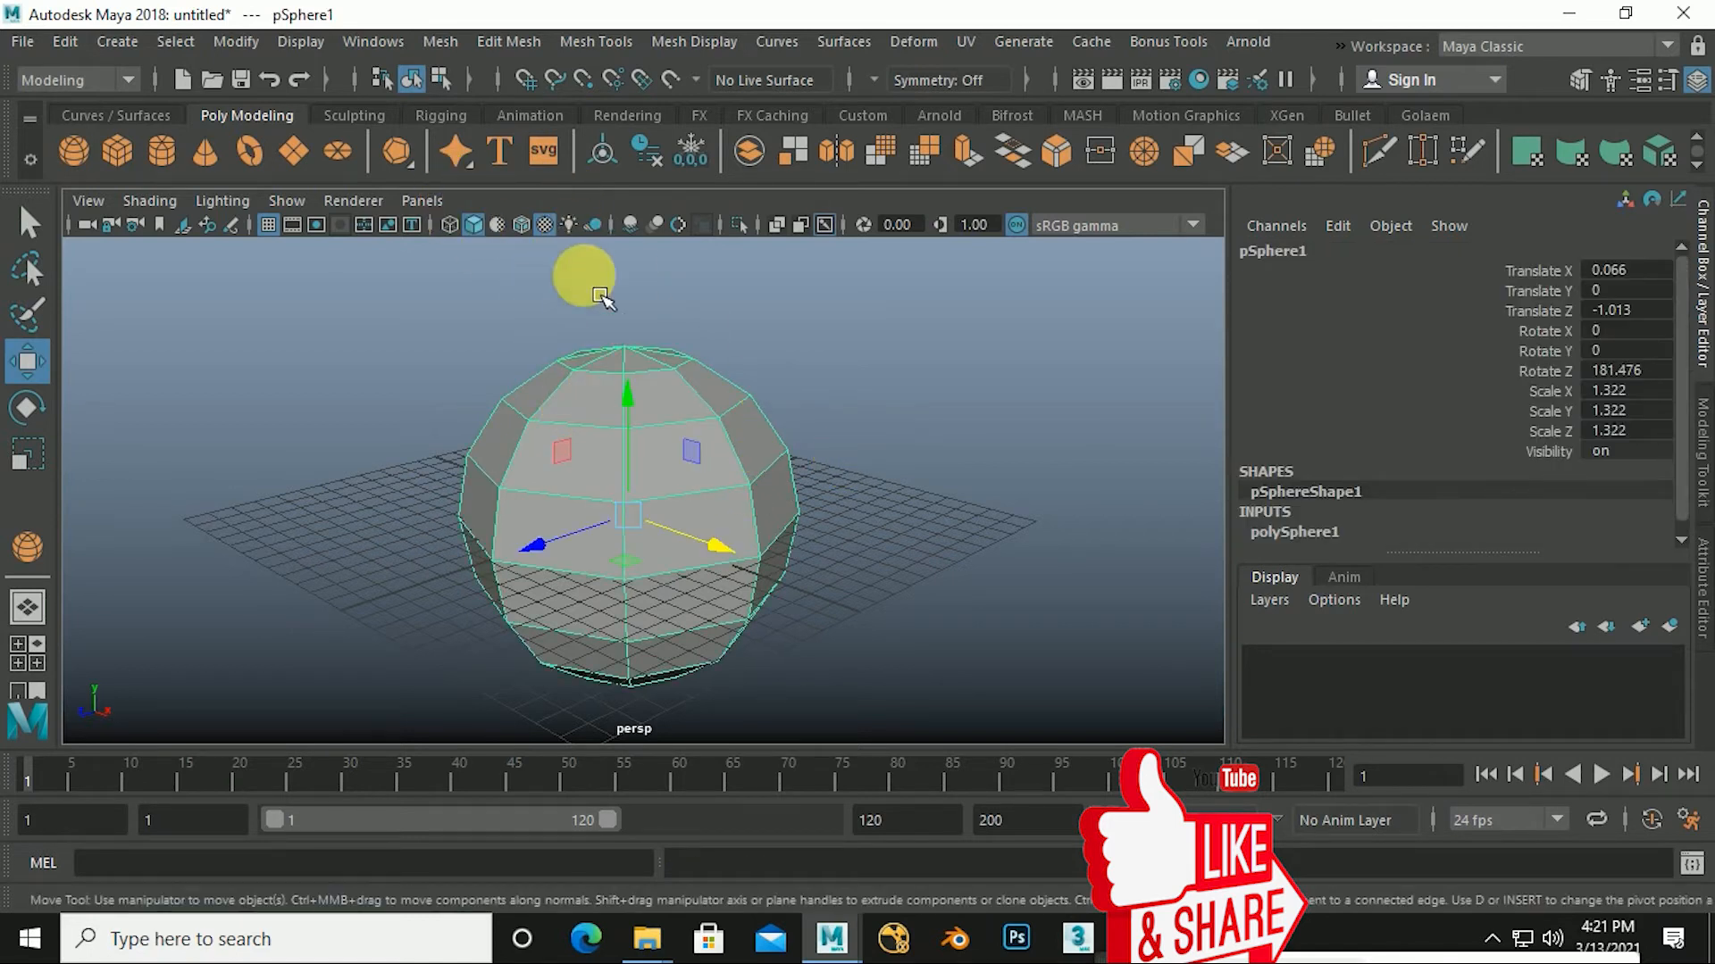
# Try to open the Preferences window, and deselect the sphere.
pyautogui.click(374, 45)
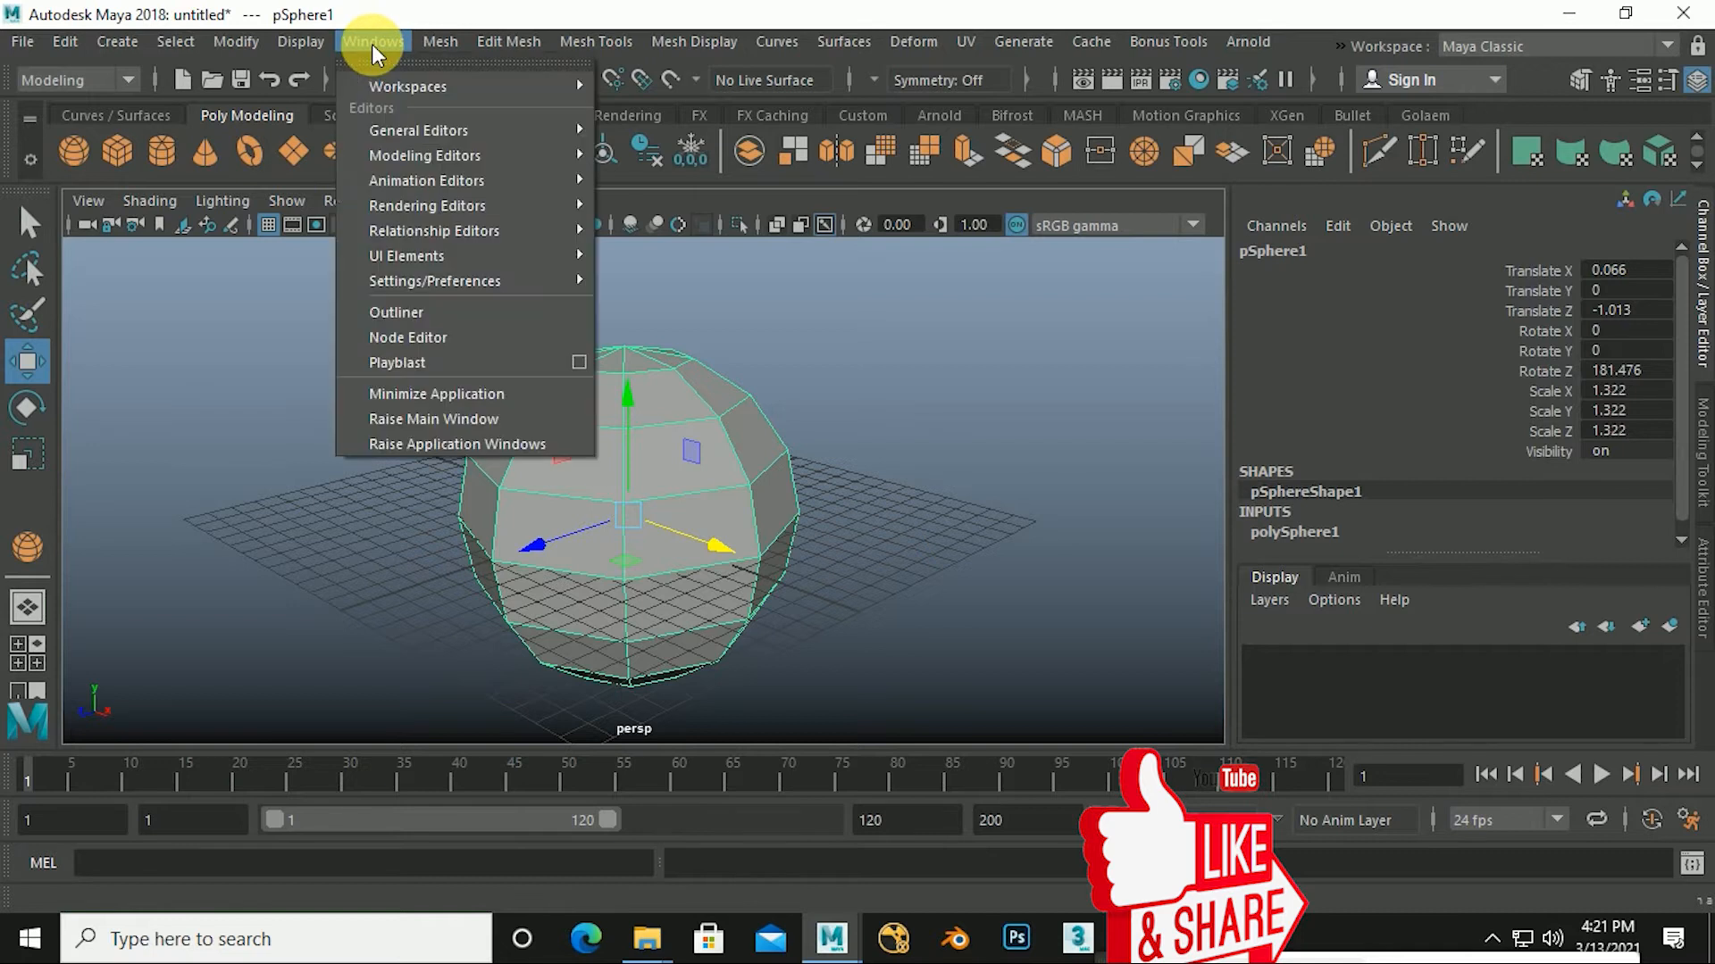
pyautogui.moveTo(438, 282)
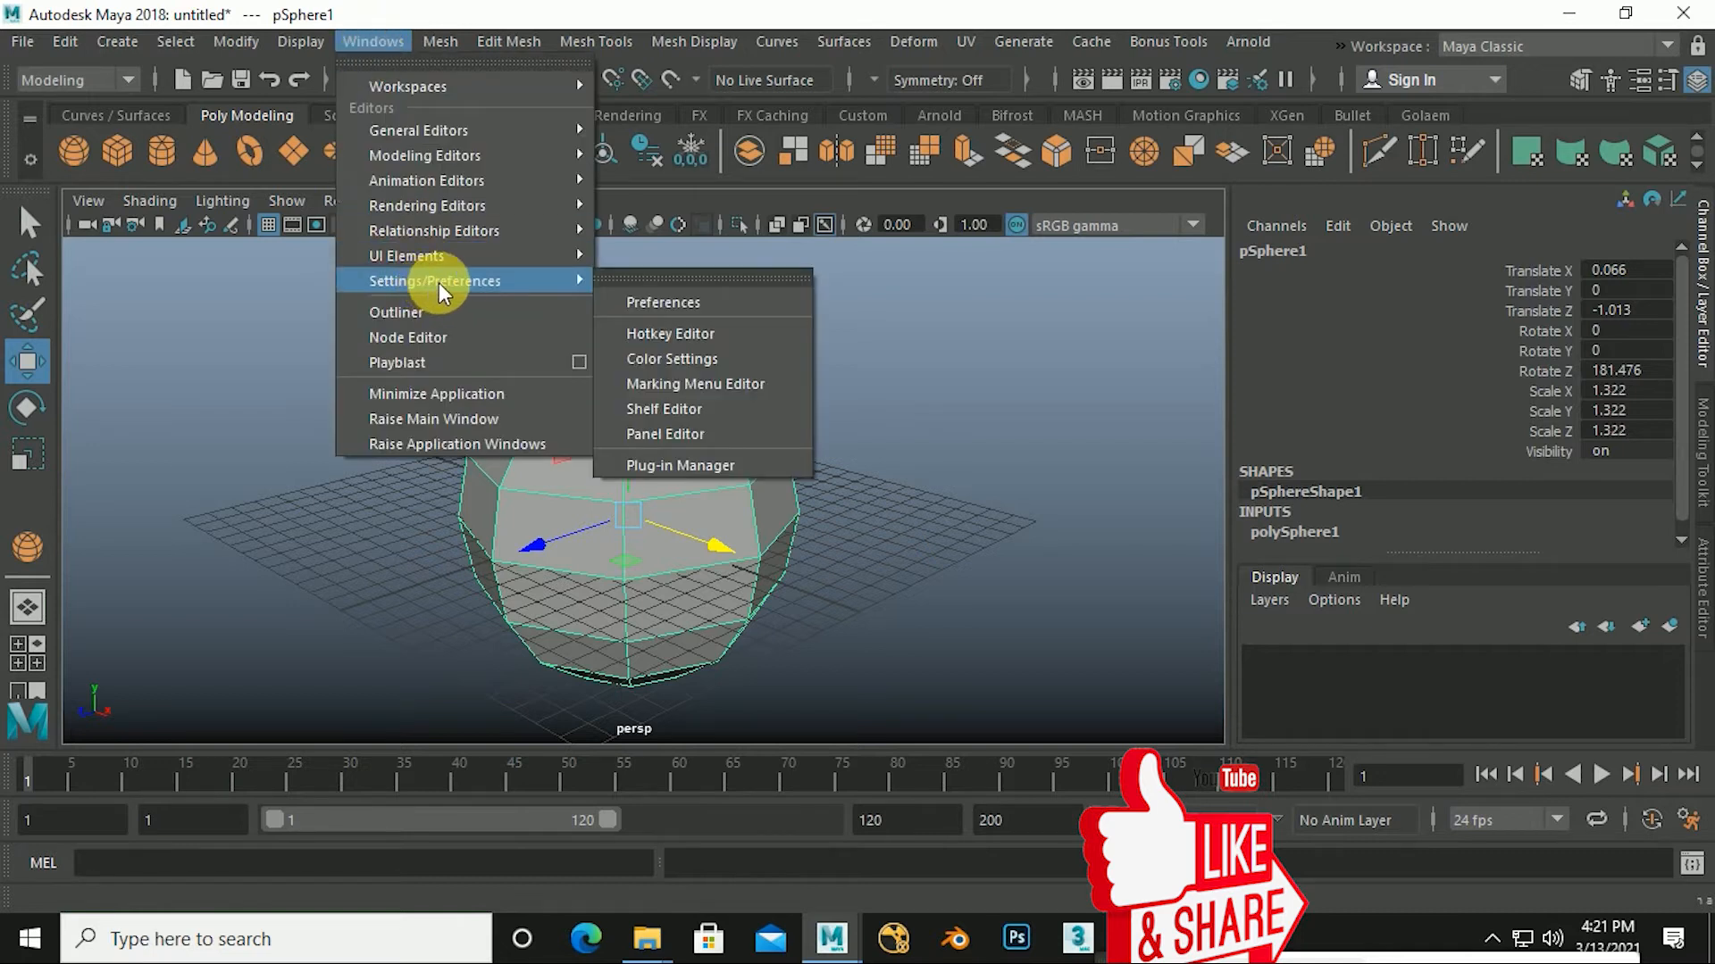
pyautogui.click(686, 308)
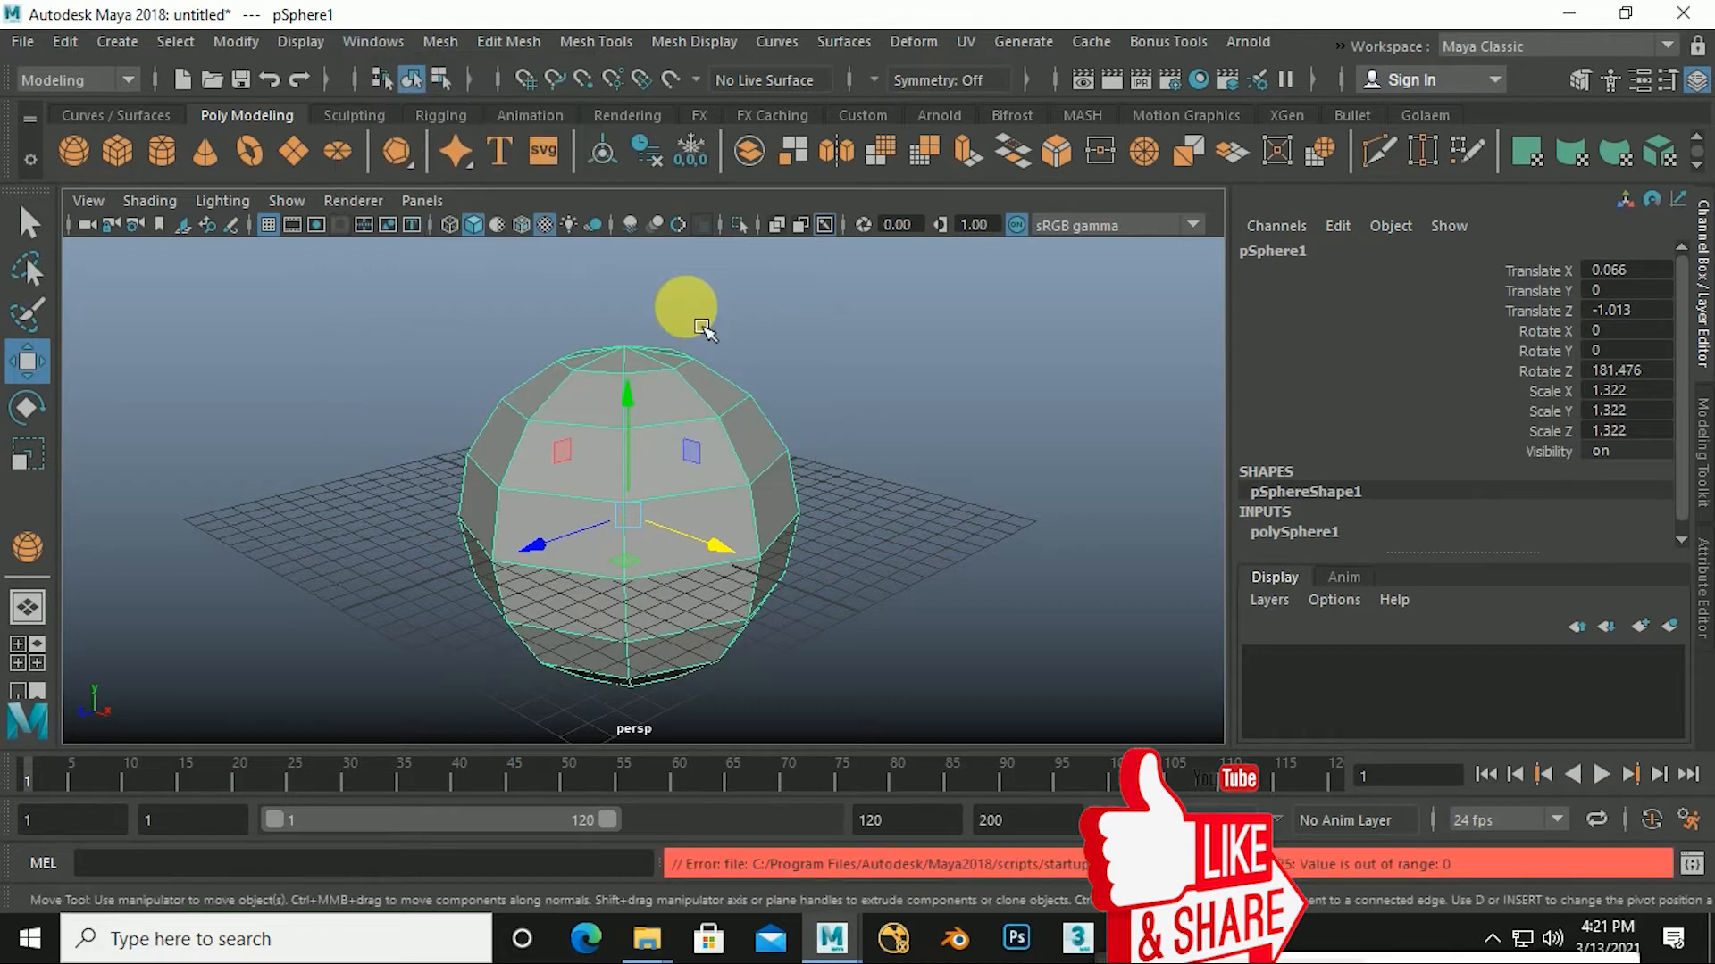
pyautogui.click(911, 494)
# Review the Undo queue settings in the Preferences, try to save them, and close the Preferences window.
pyautogui.click(373, 41)
pyautogui.moveTo(418, 234)
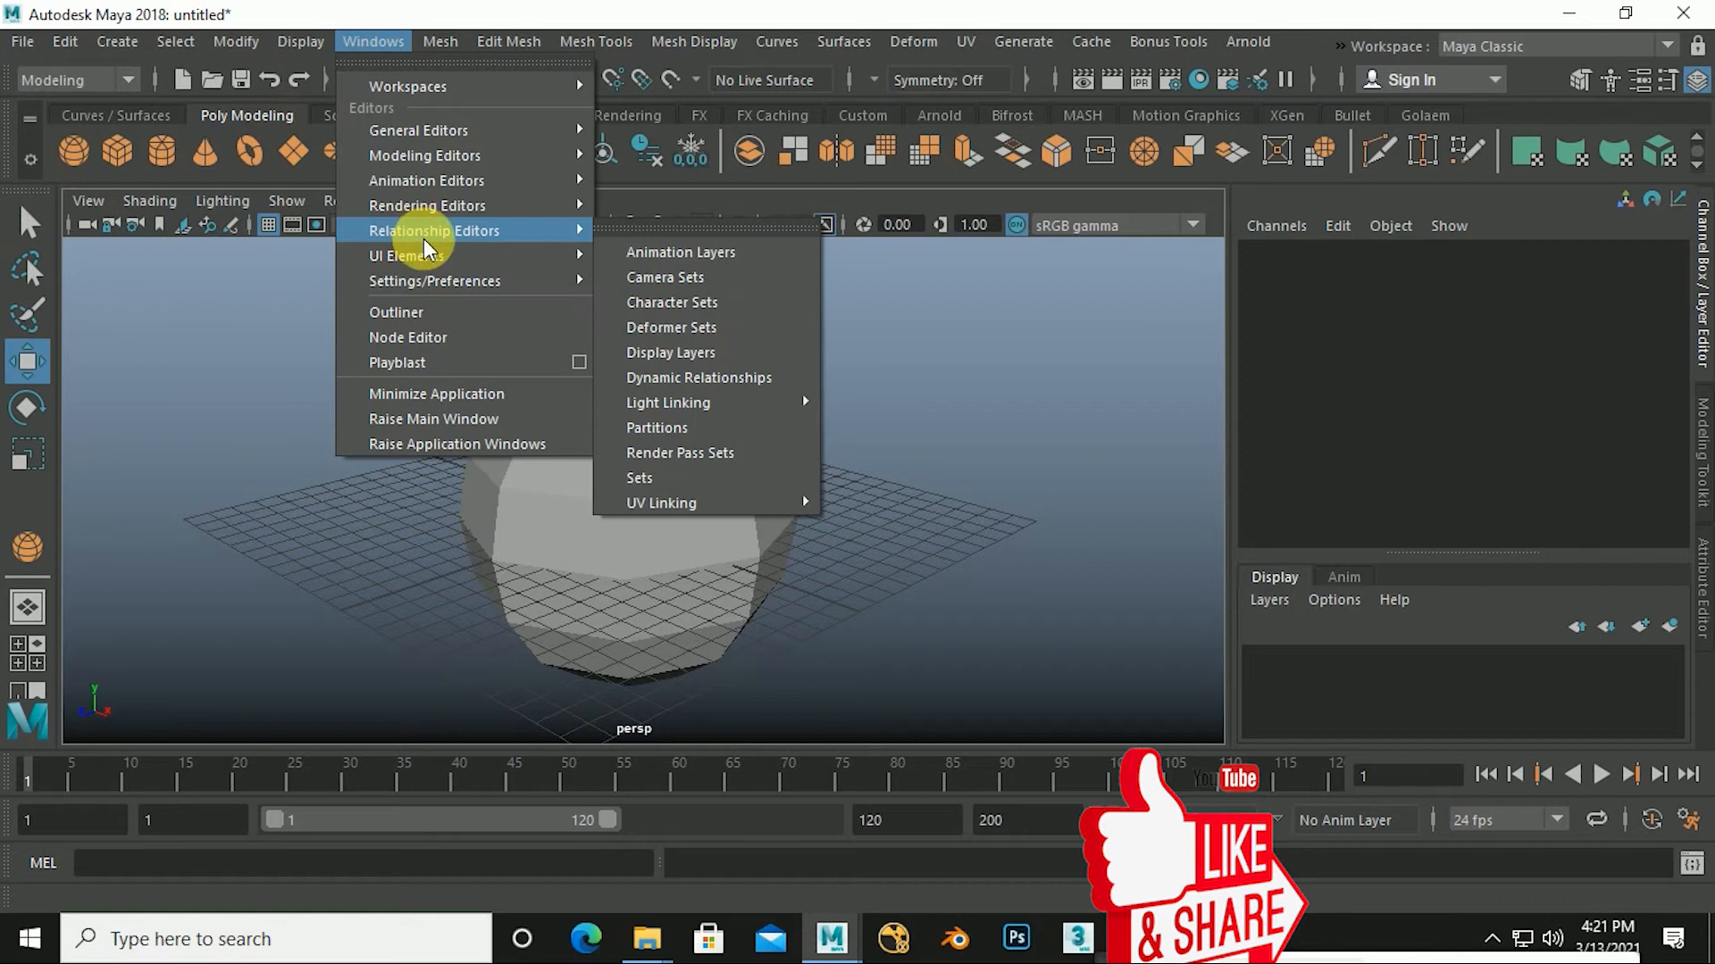
pyautogui.moveTo(436, 282)
pyautogui.click(666, 296)
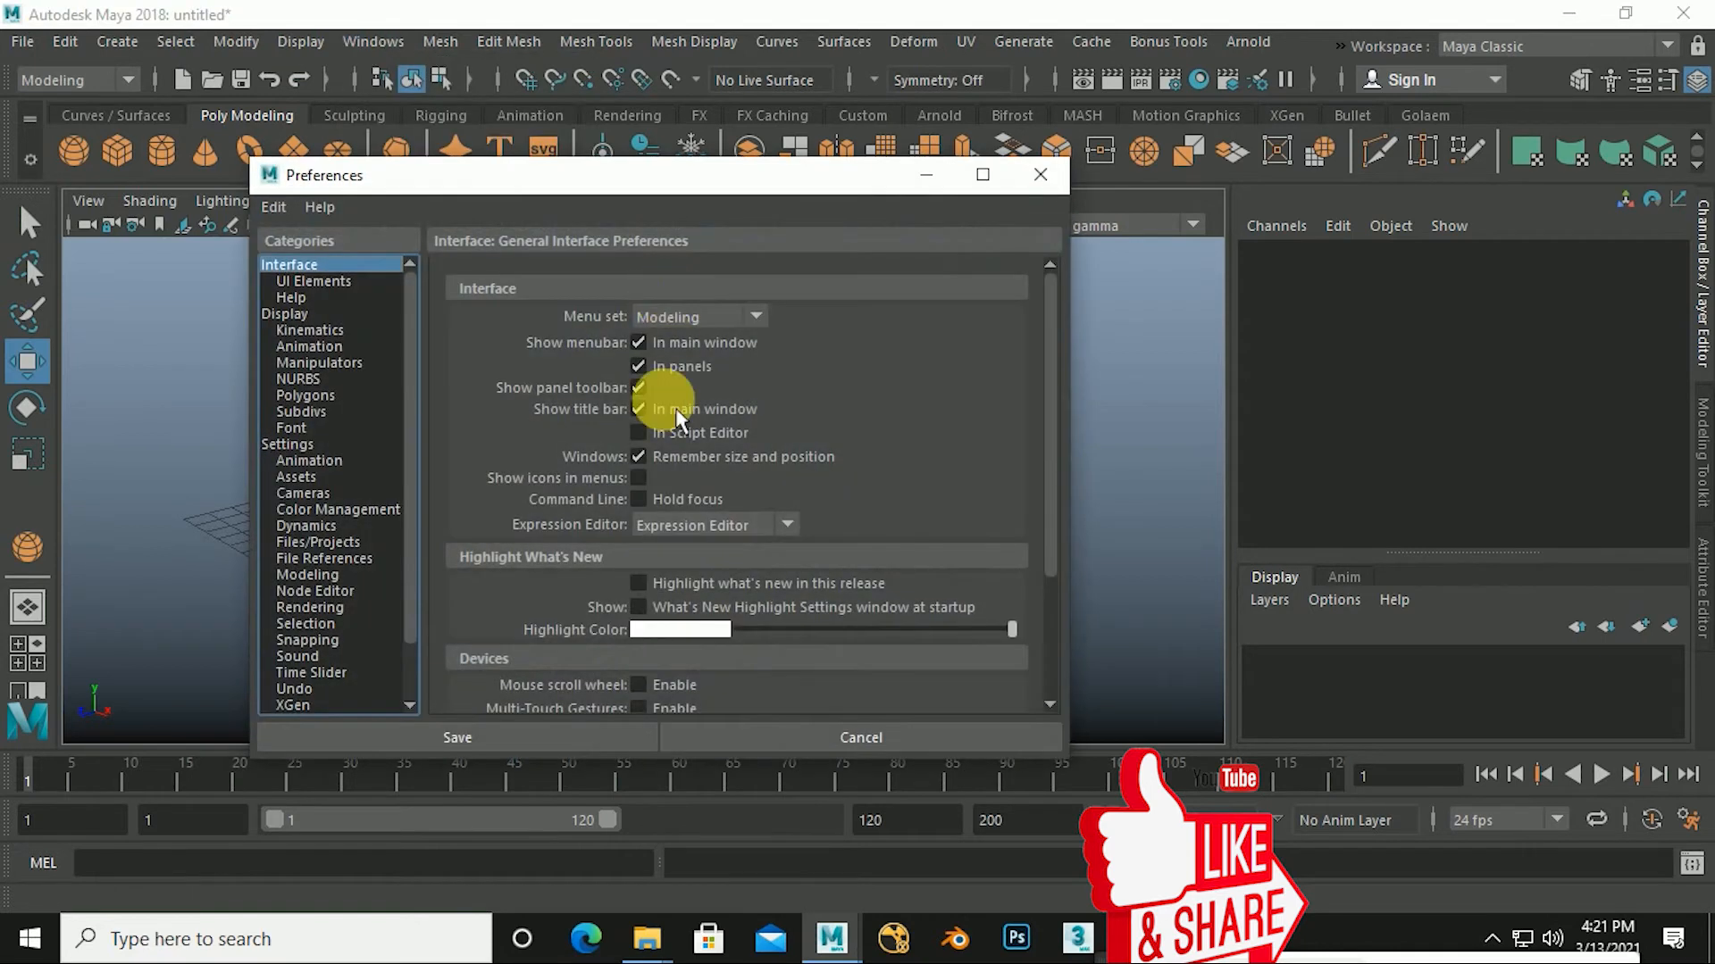
pyautogui.scroll(-2, 346, 594)
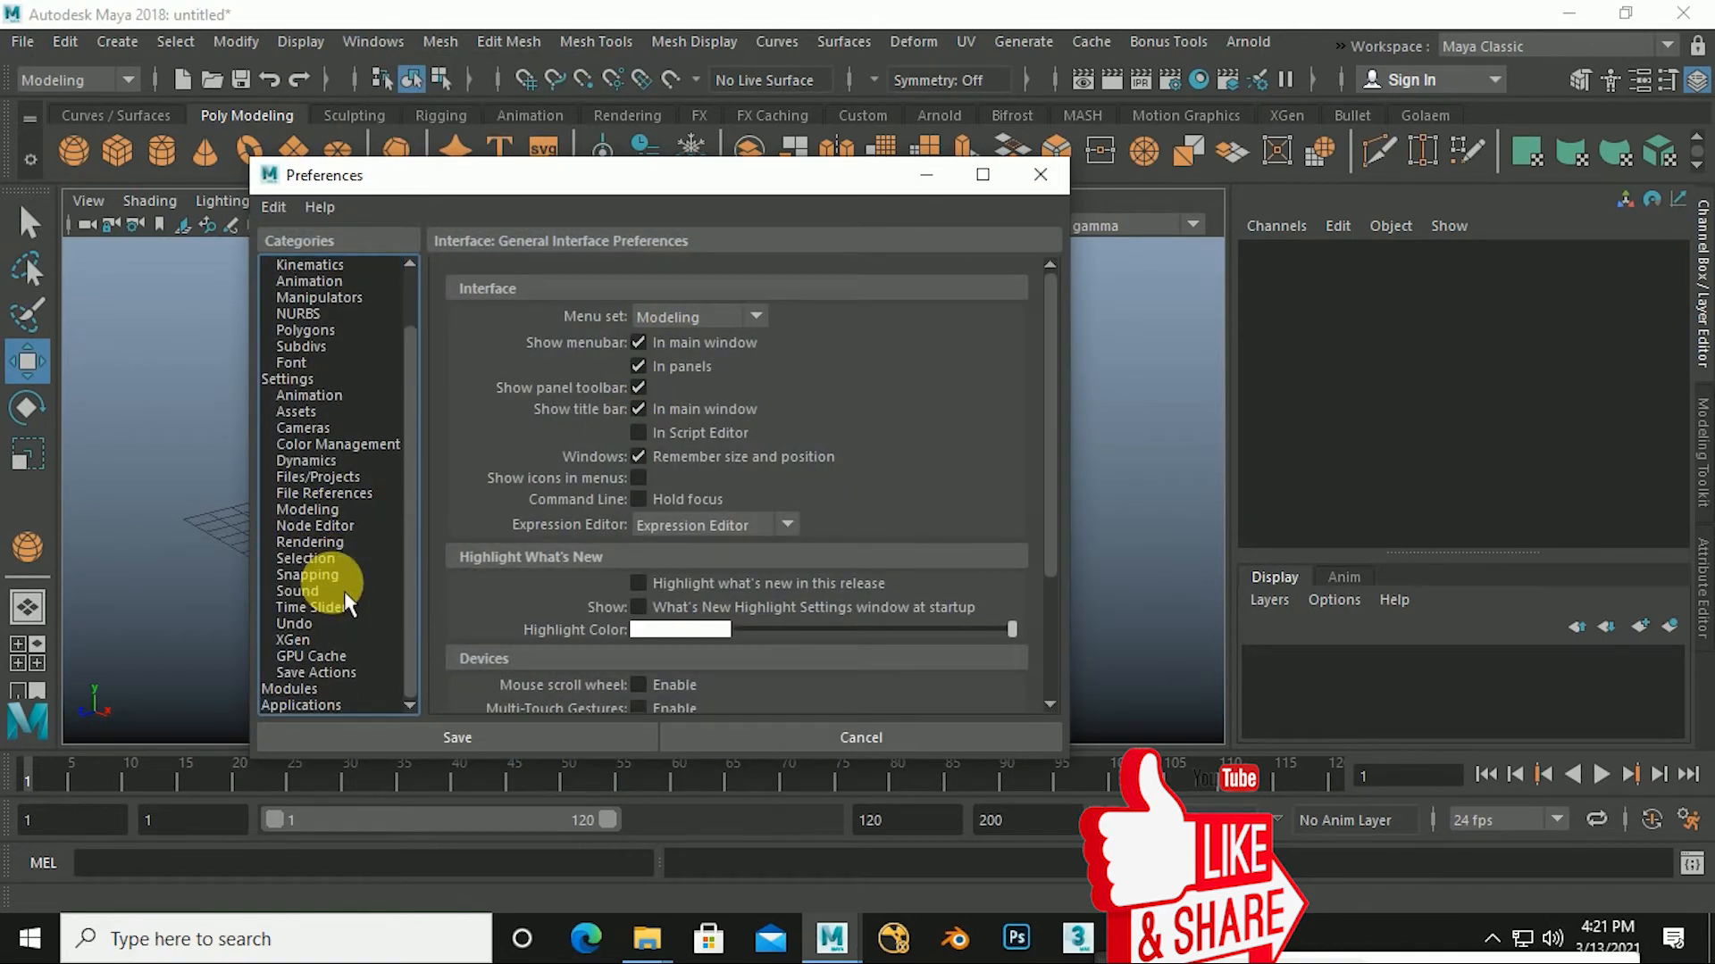
pyautogui.click(302, 625)
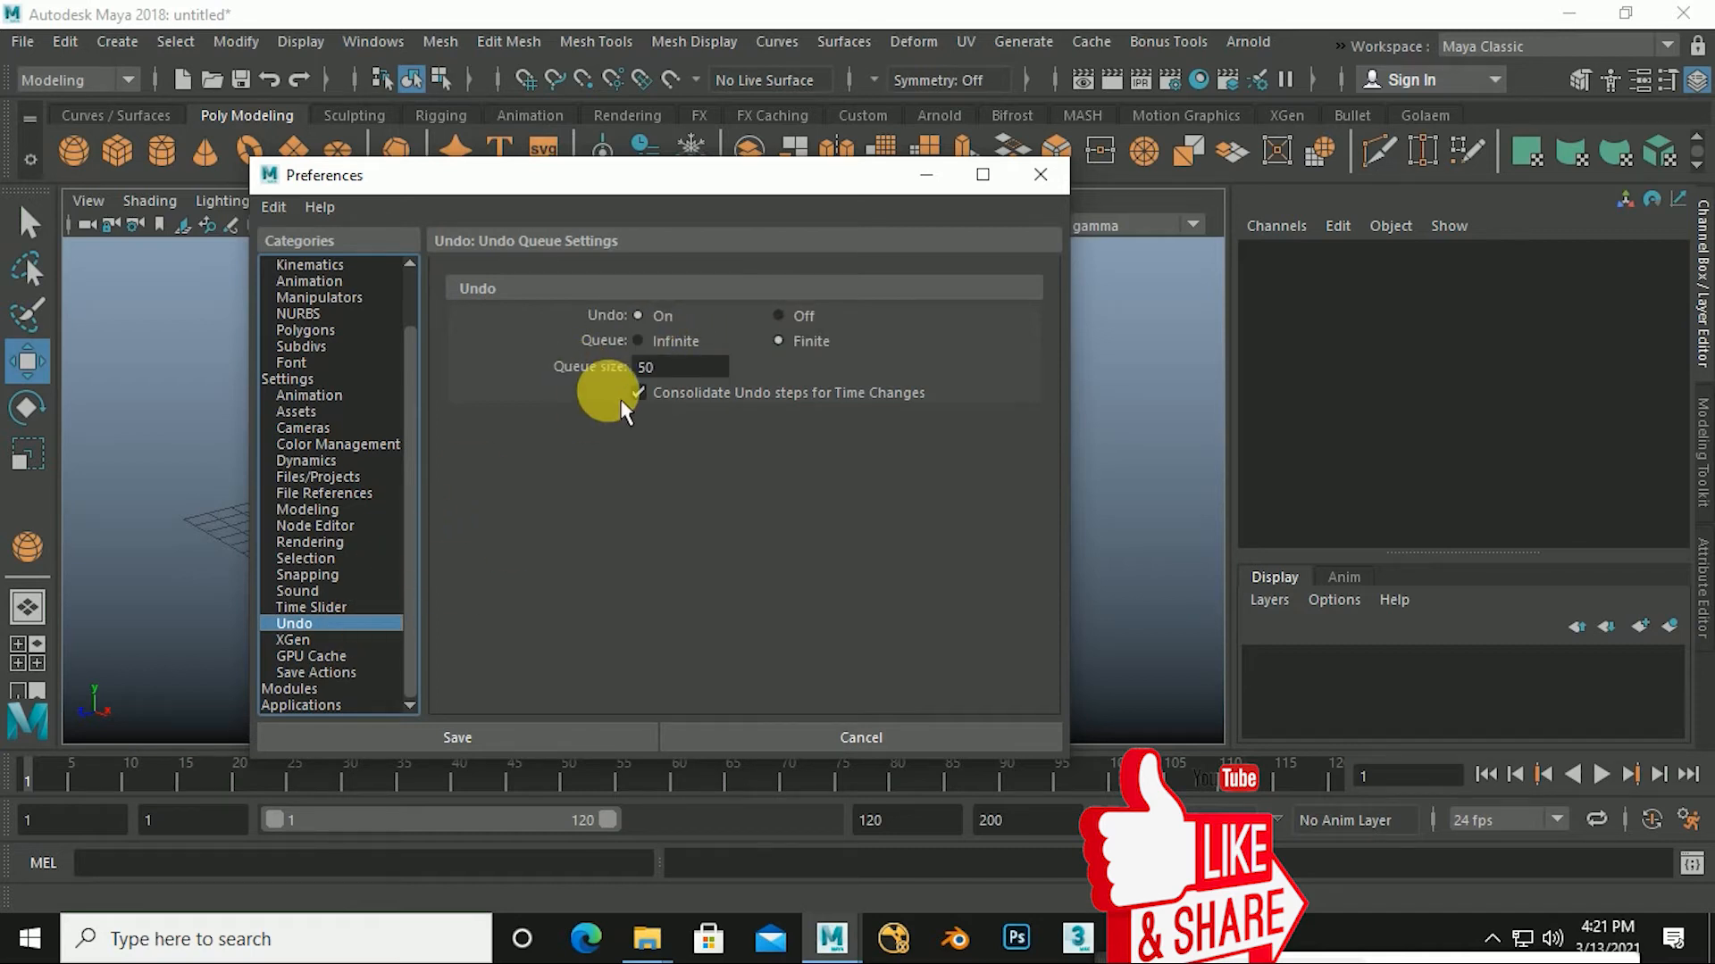
pyautogui.click(517, 739)
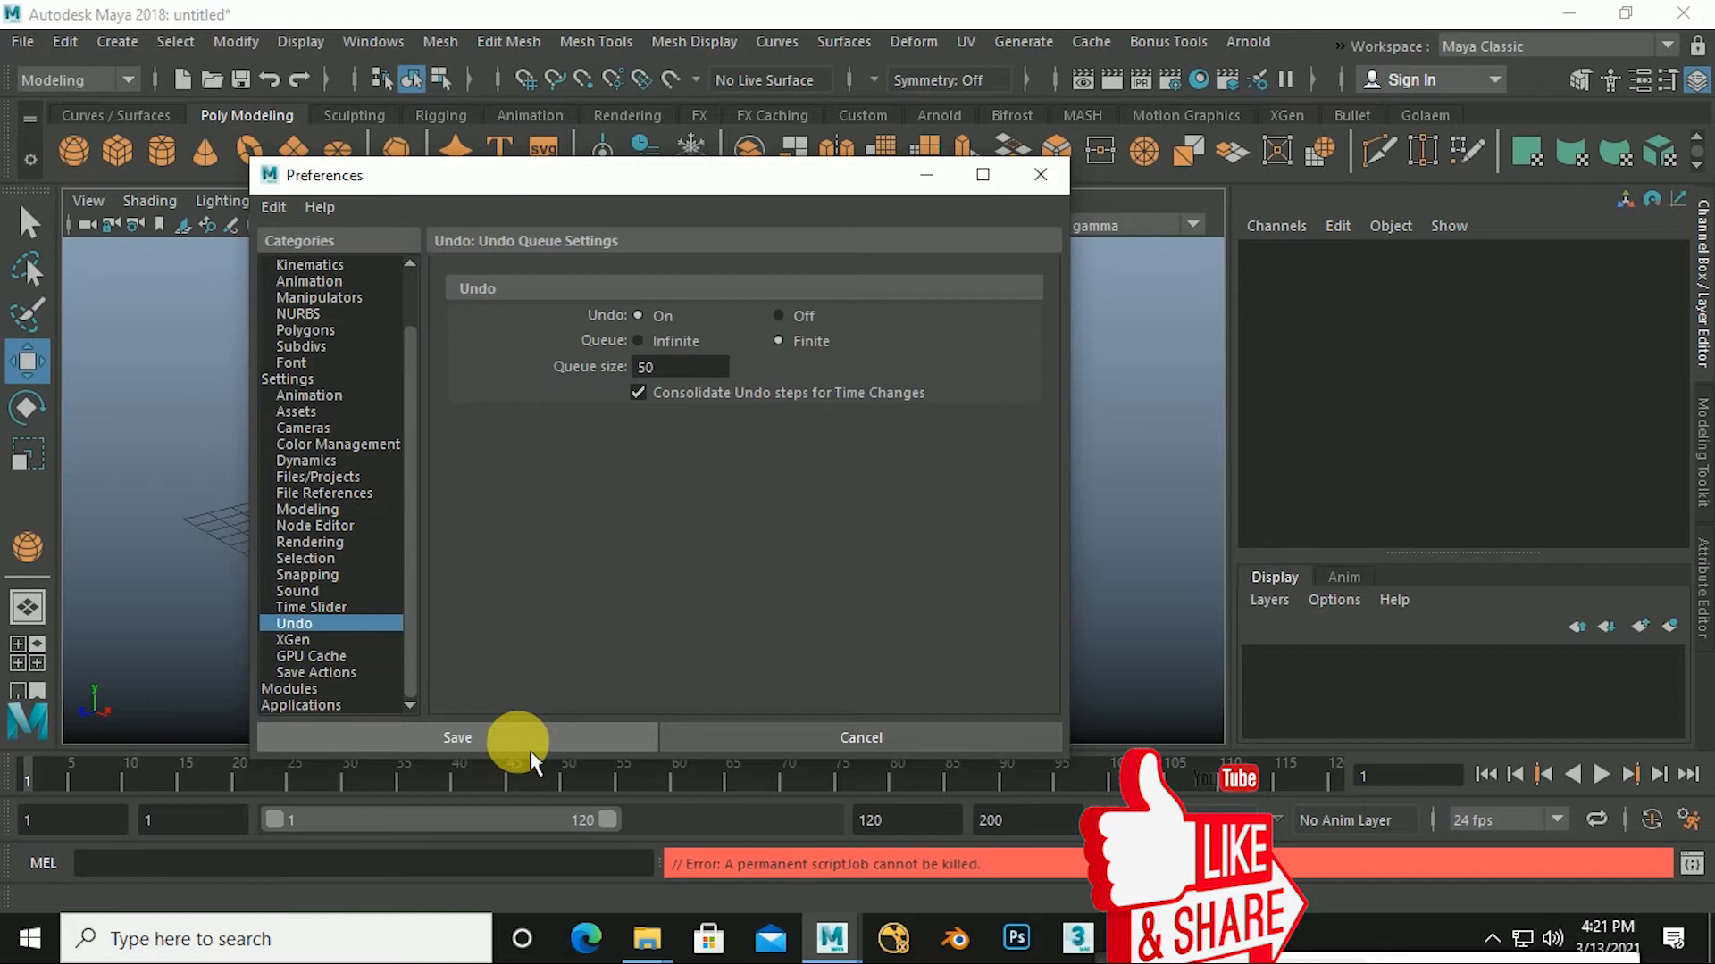
pyautogui.click(1045, 175)
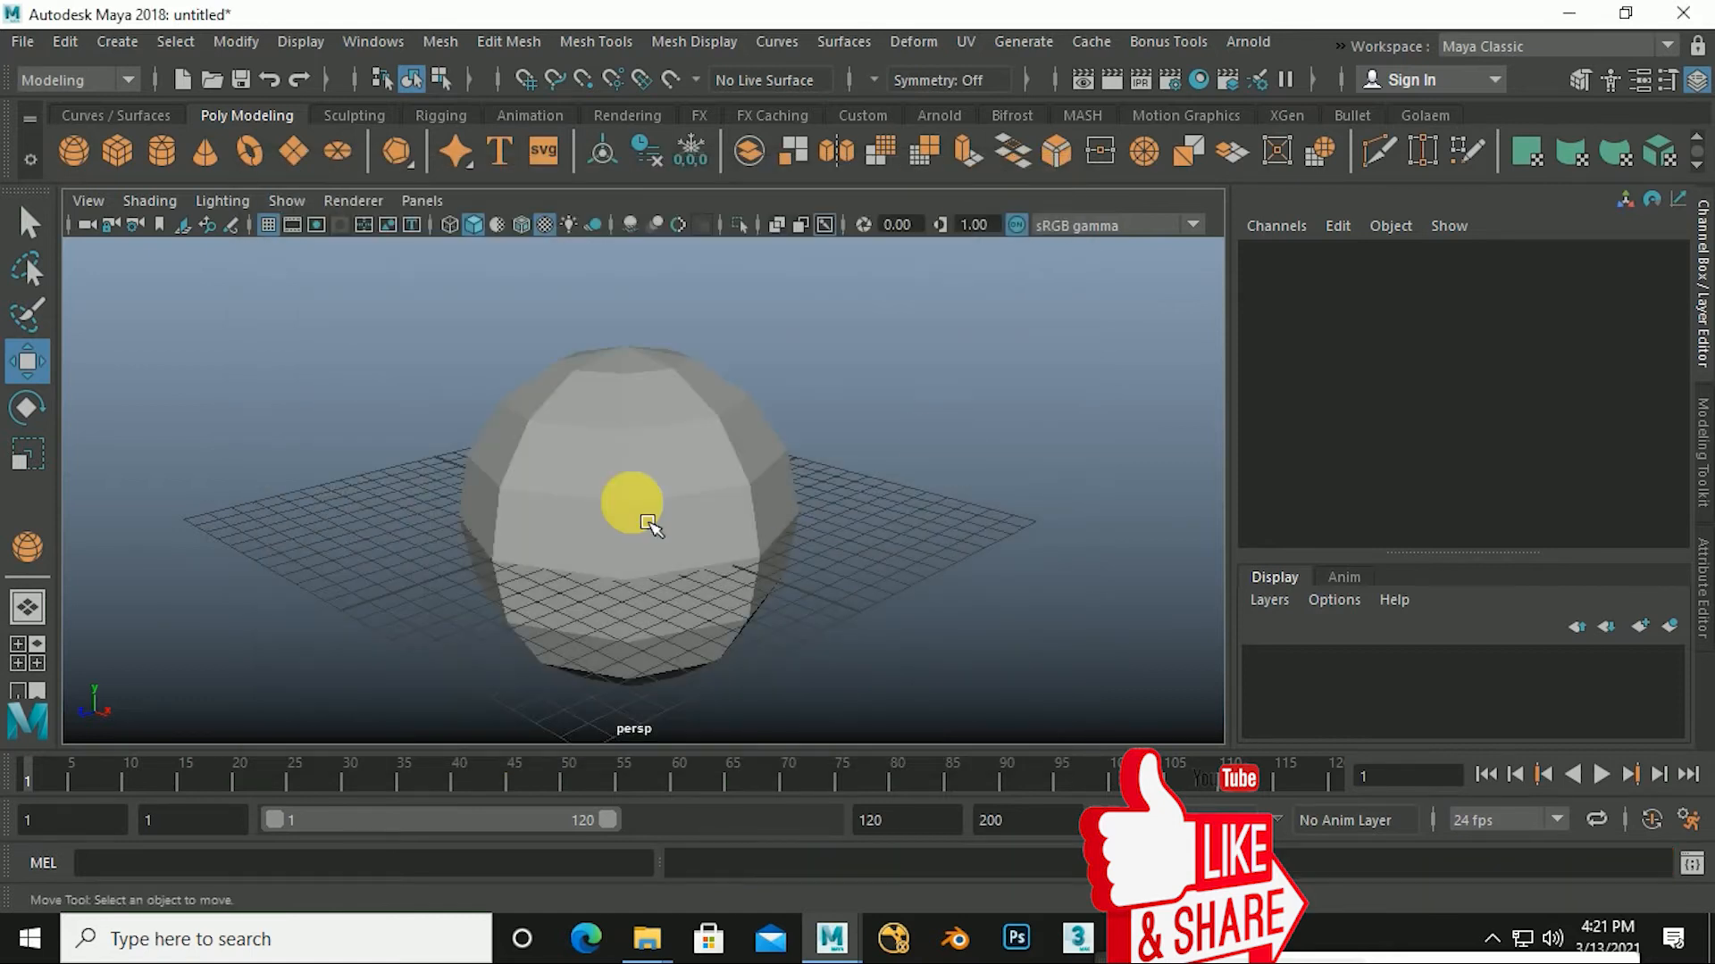
# Select the sphere again and examine it from several angles and distances.
pyautogui.click(631, 497)
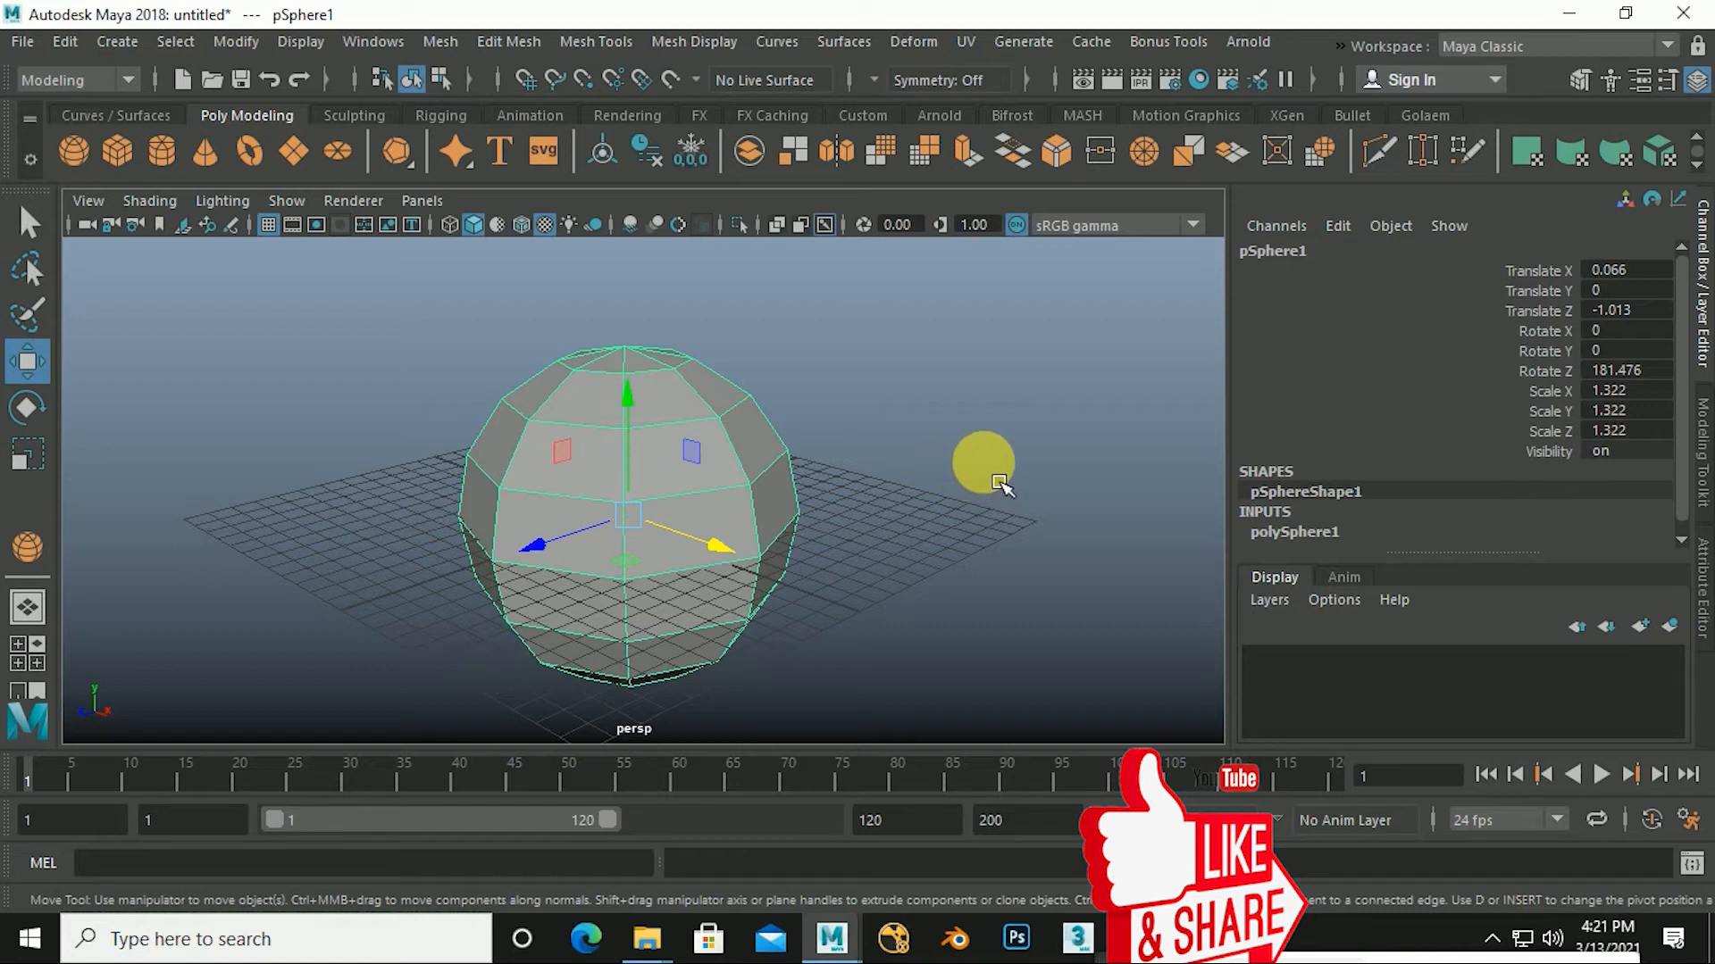
pyautogui.click(987, 474)
pyautogui.click(784, 475)
pyautogui.scroll(-3, 832, 512)
pyautogui.keyDown('alt'); pyautogui.moveTo(832, 511); pyautogui.dragTo(925, 568); pyautogui.keyUp('alt')
pyautogui.scroll(5, 788, 539)
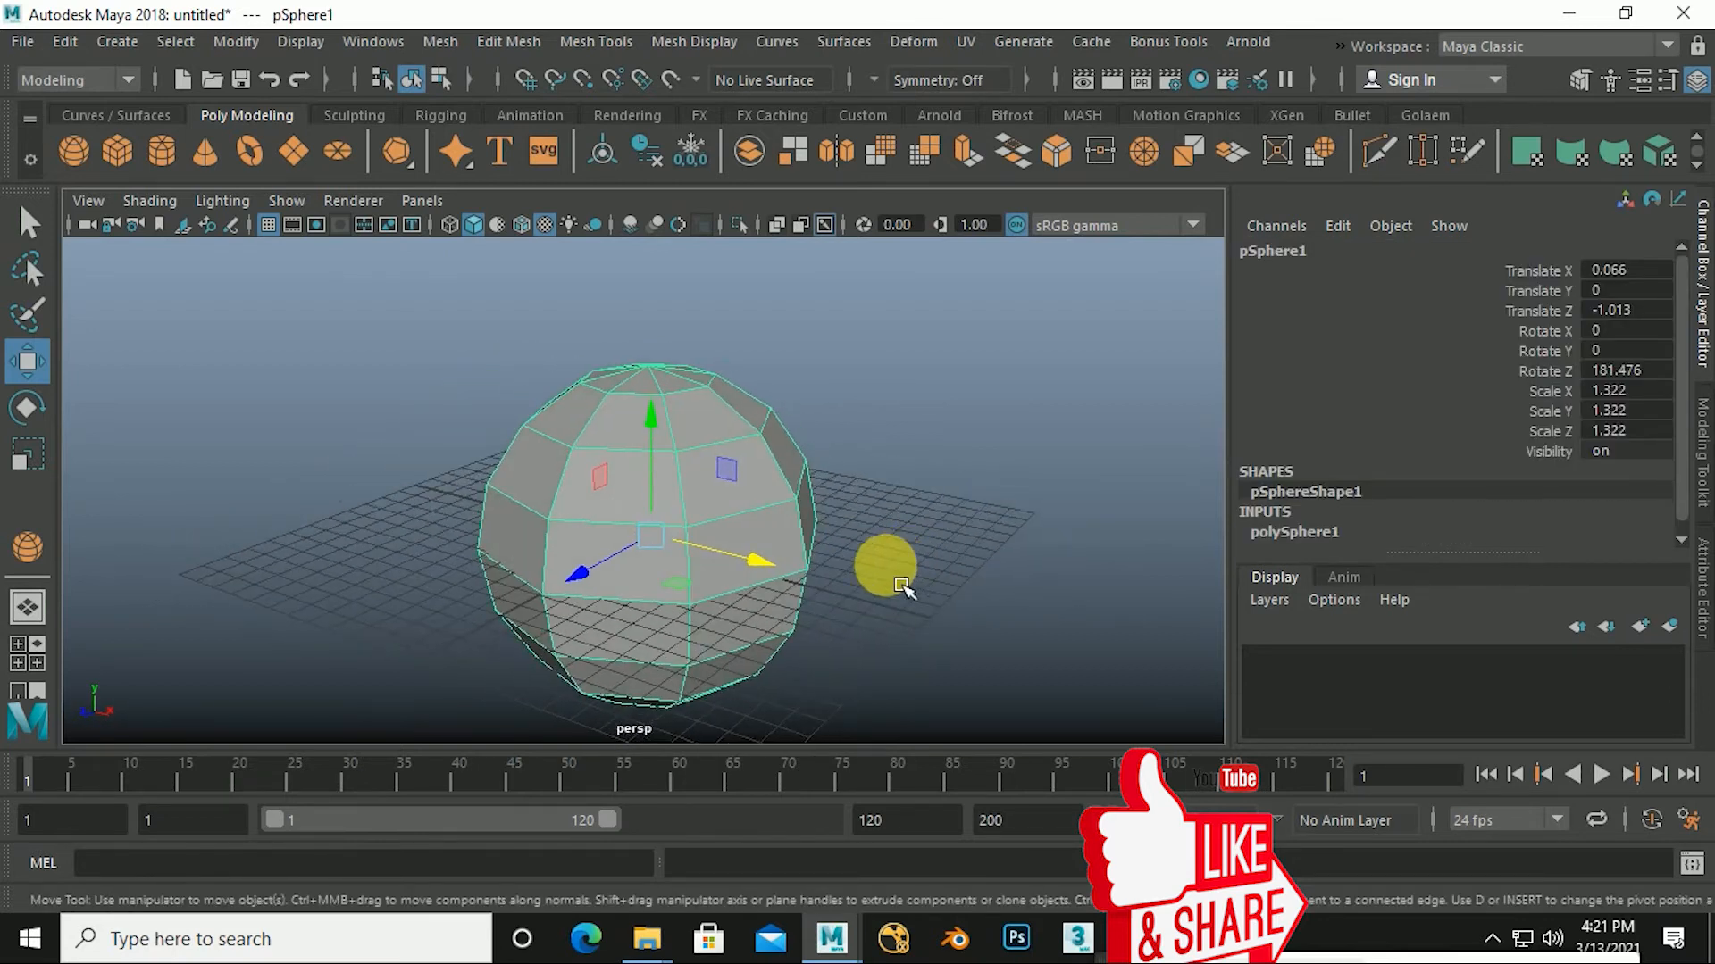
pyautogui.keyDown('alt'); pyautogui.moveTo(893, 585); pyautogui.dragTo(862, 586, button='middle'); pyautogui.keyUp('alt')
pyautogui.keyDown('alt'); pyautogui.moveTo(849, 588); pyautogui.dragTo(856, 571); pyautogui.keyUp('alt')
pyautogui.keyDown('alt'); pyautogui.moveTo(855, 591); pyautogui.dragTo(869, 579, button='middle'); pyautogui.keyUp('alt')
pyautogui.keyDown('alt'); pyautogui.moveTo(865, 587); pyautogui.dragTo(866, 610); pyautogui.keyUp('alt')
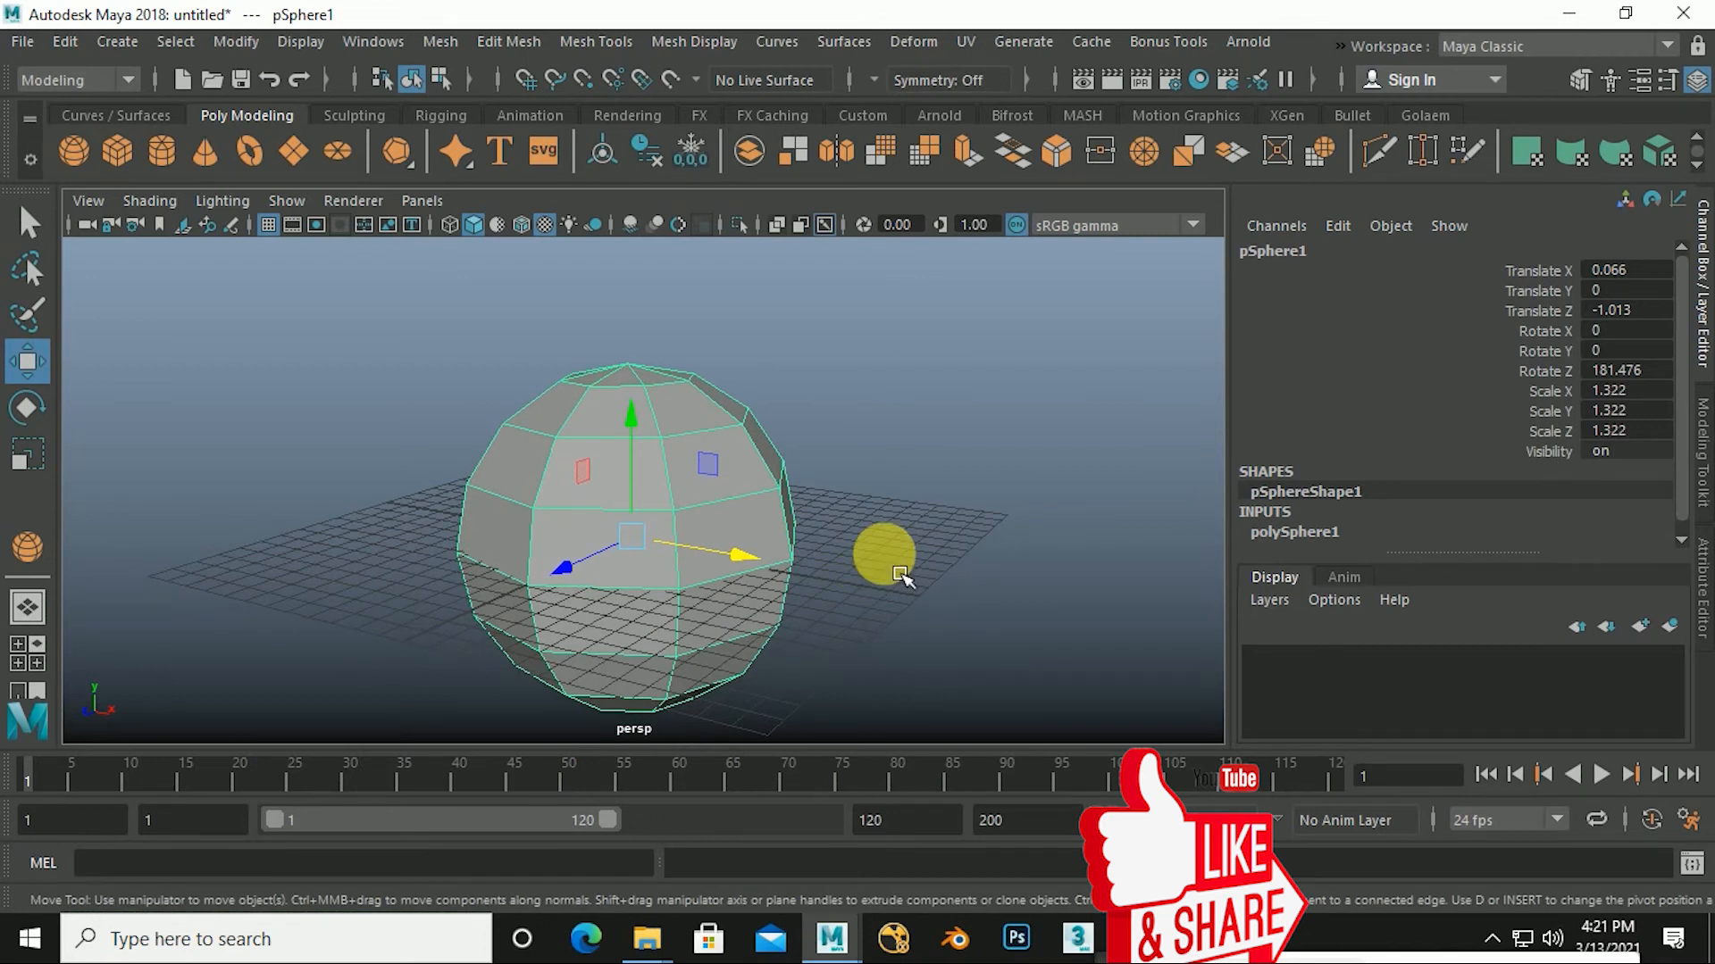
pyautogui.scroll(-3, 858, 570)
pyautogui.moveTo(852, 598)
pyautogui.keyDown('alt'); pyautogui.mouseDown()
pyautogui.moveTo(852, 569)
pyautogui.moveTo(855, 600)
pyautogui.mouseUp(); pyautogui.keyUp('alt')
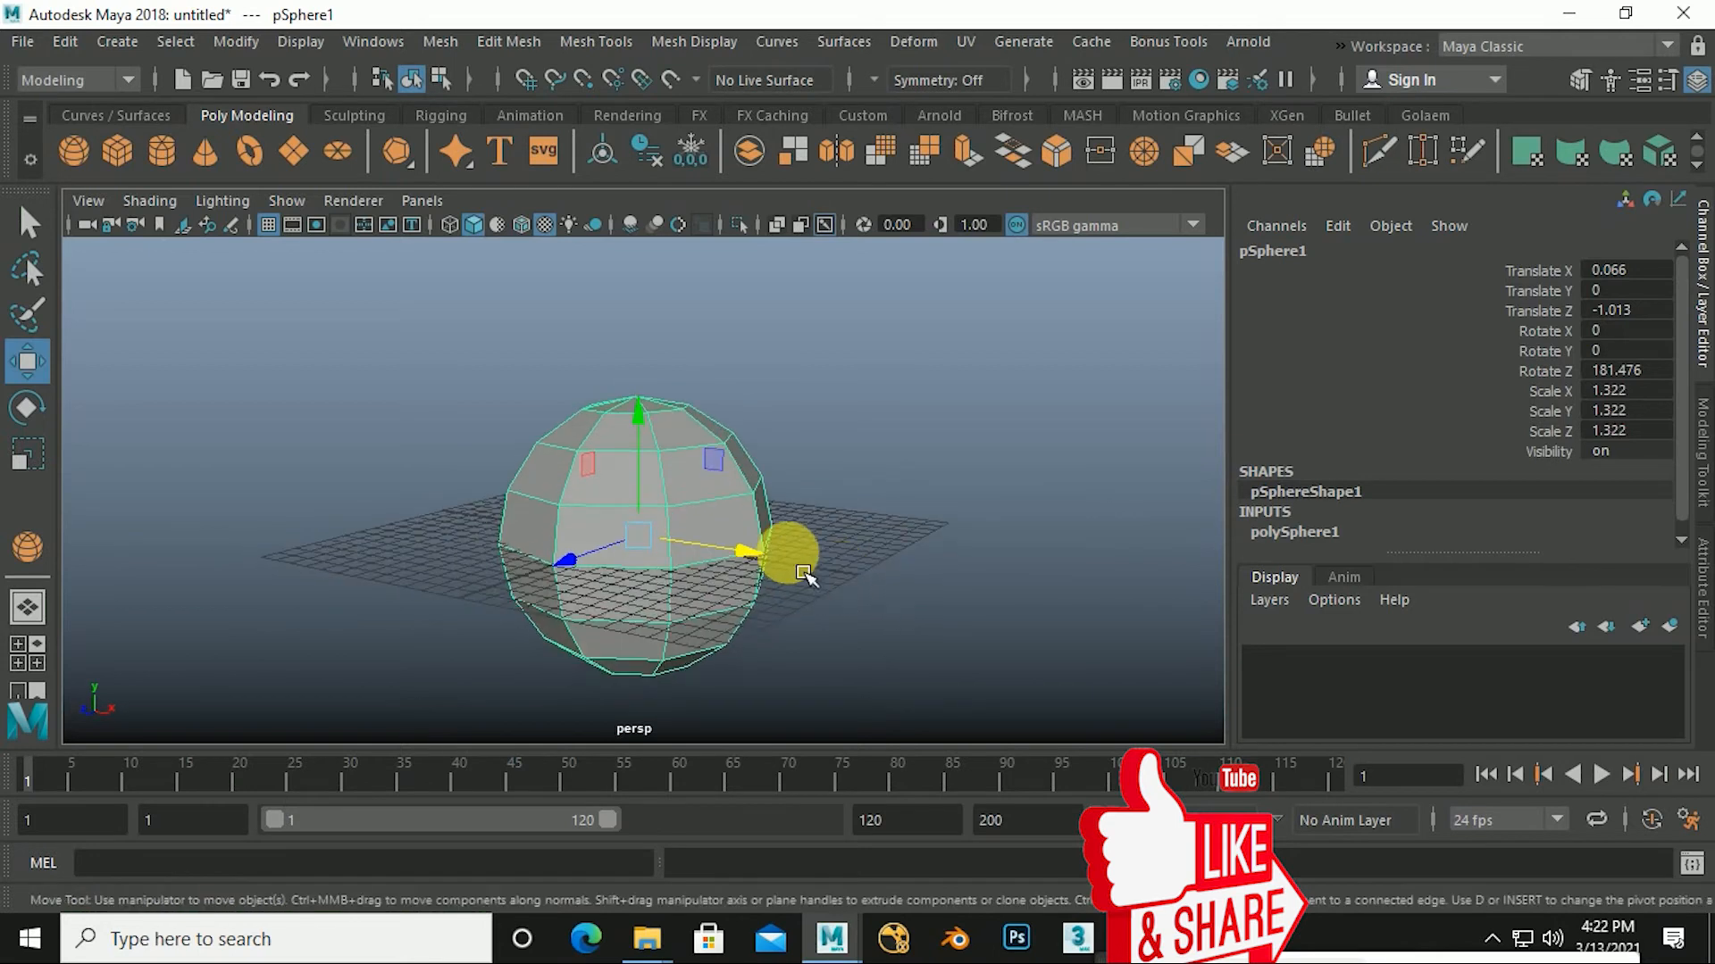
# Switch the sphere to edge selection mode.
pyautogui.scroll(2, 802, 570)
pyautogui.keyDown('alt'); pyautogui.moveTo(834, 572); pyautogui.dragTo(802, 541, button='middle'); pyautogui.keyUp('alt')
pyautogui.scroll(-2, 837, 586)
pyautogui.keyDown('alt'); pyautogui.moveTo(770, 510); pyautogui.dragTo(726, 496); pyautogui.keyUp('alt')
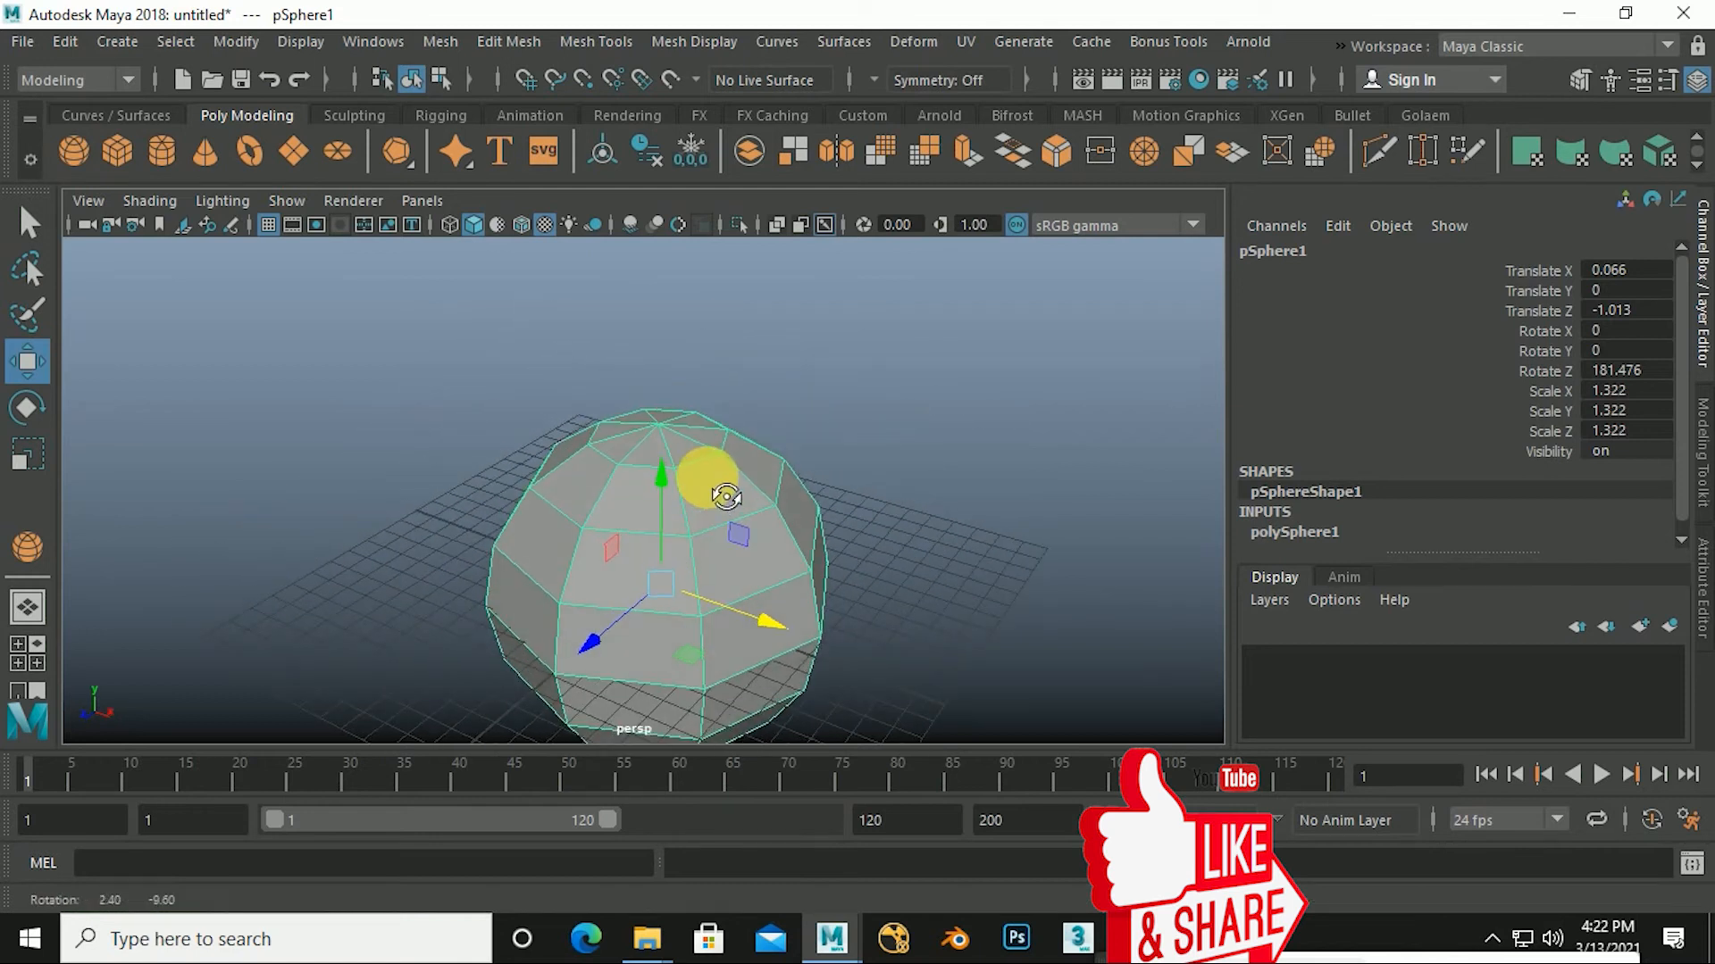
pyautogui.moveTo(768, 558)
pyautogui.keyDown('alt'); pyautogui.mouseDown(button='middle')
pyautogui.moveTo(761, 447)
pyautogui.moveTo(767, 534)
pyautogui.mouseUp(button='middle'); pyautogui.keyUp('alt')
pyautogui.scroll(2, 766, 534)
pyautogui.moveTo(767, 534)
pyautogui.keyDown('alt'); pyautogui.mouseDown()
pyautogui.moveTo(823, 527)
pyautogui.moveTo(792, 554)
pyautogui.moveTo(786, 539)
pyautogui.mouseUp(); pyautogui.keyUp('alt')
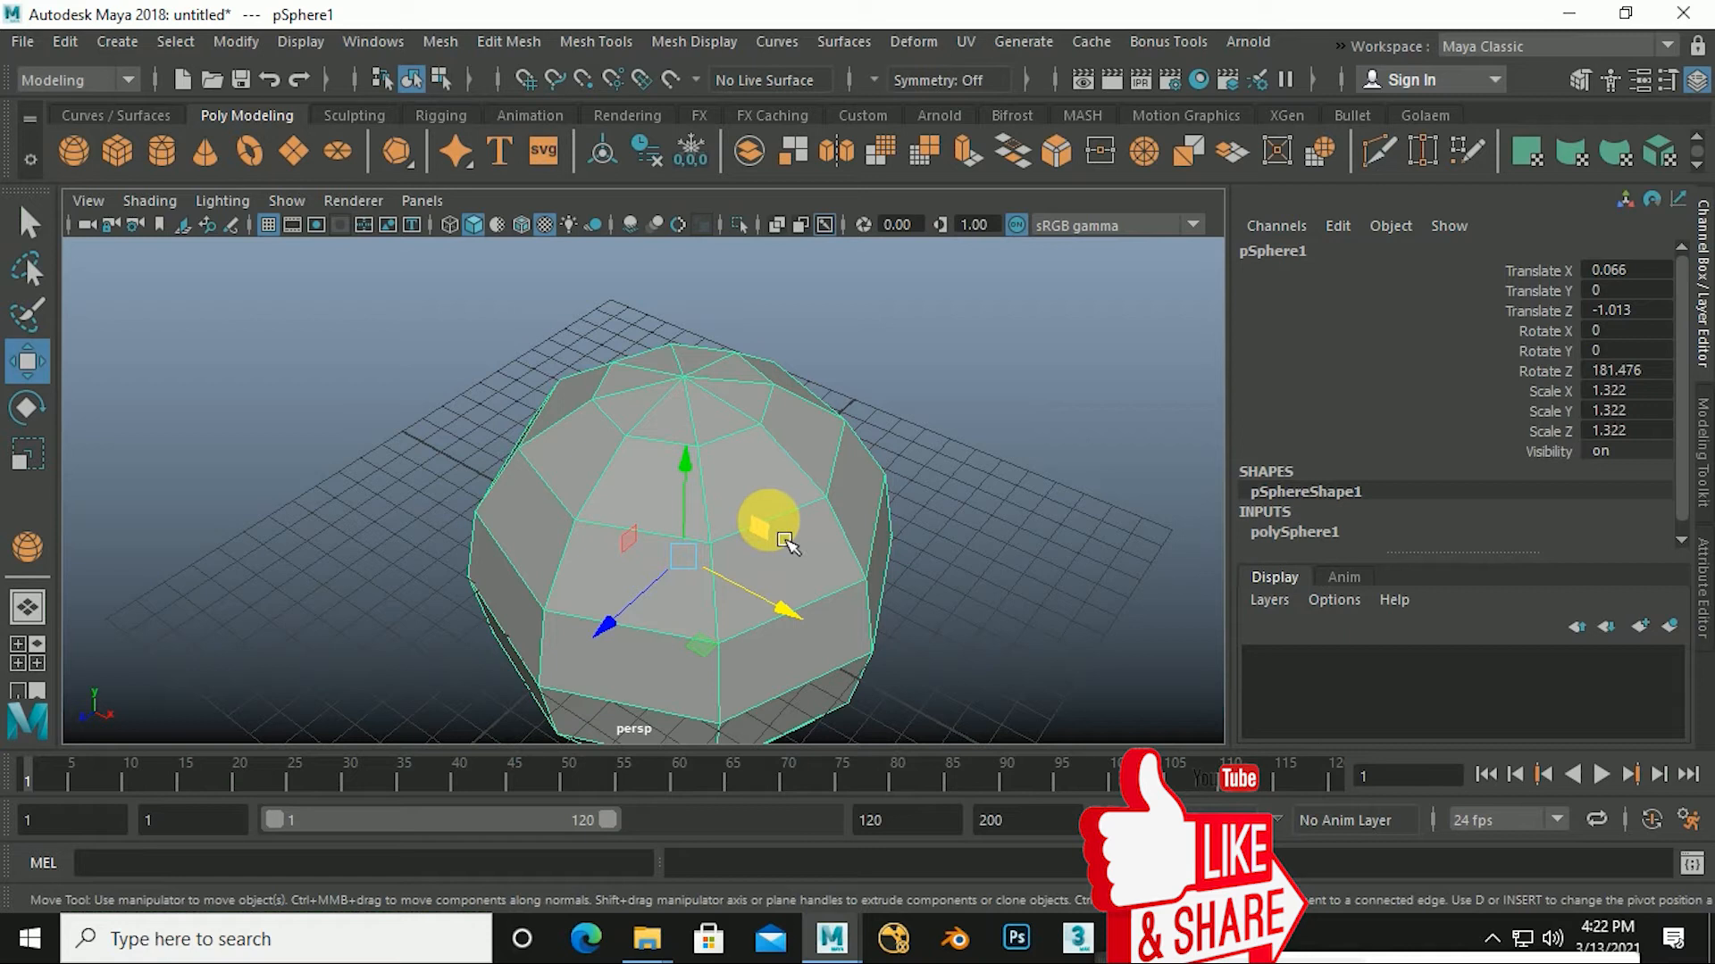
pyautogui.rightClick(788, 490)
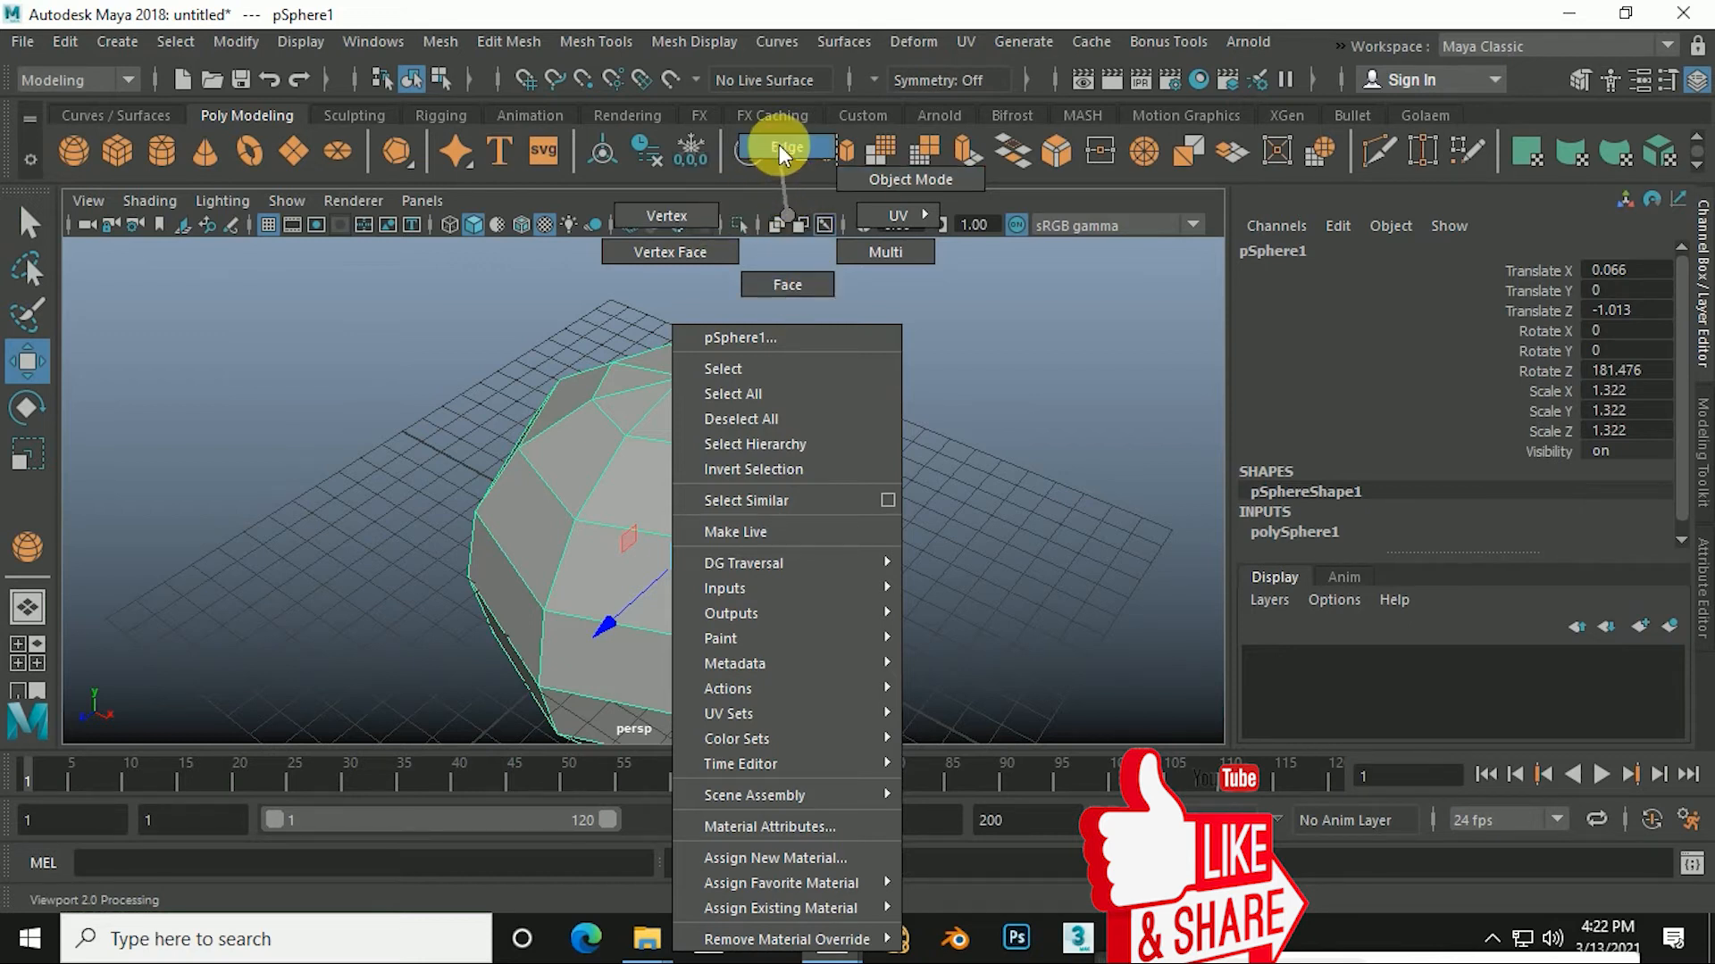
pyautogui.moveTo(788, 147); pyautogui.dragTo(787, 148, button='right')
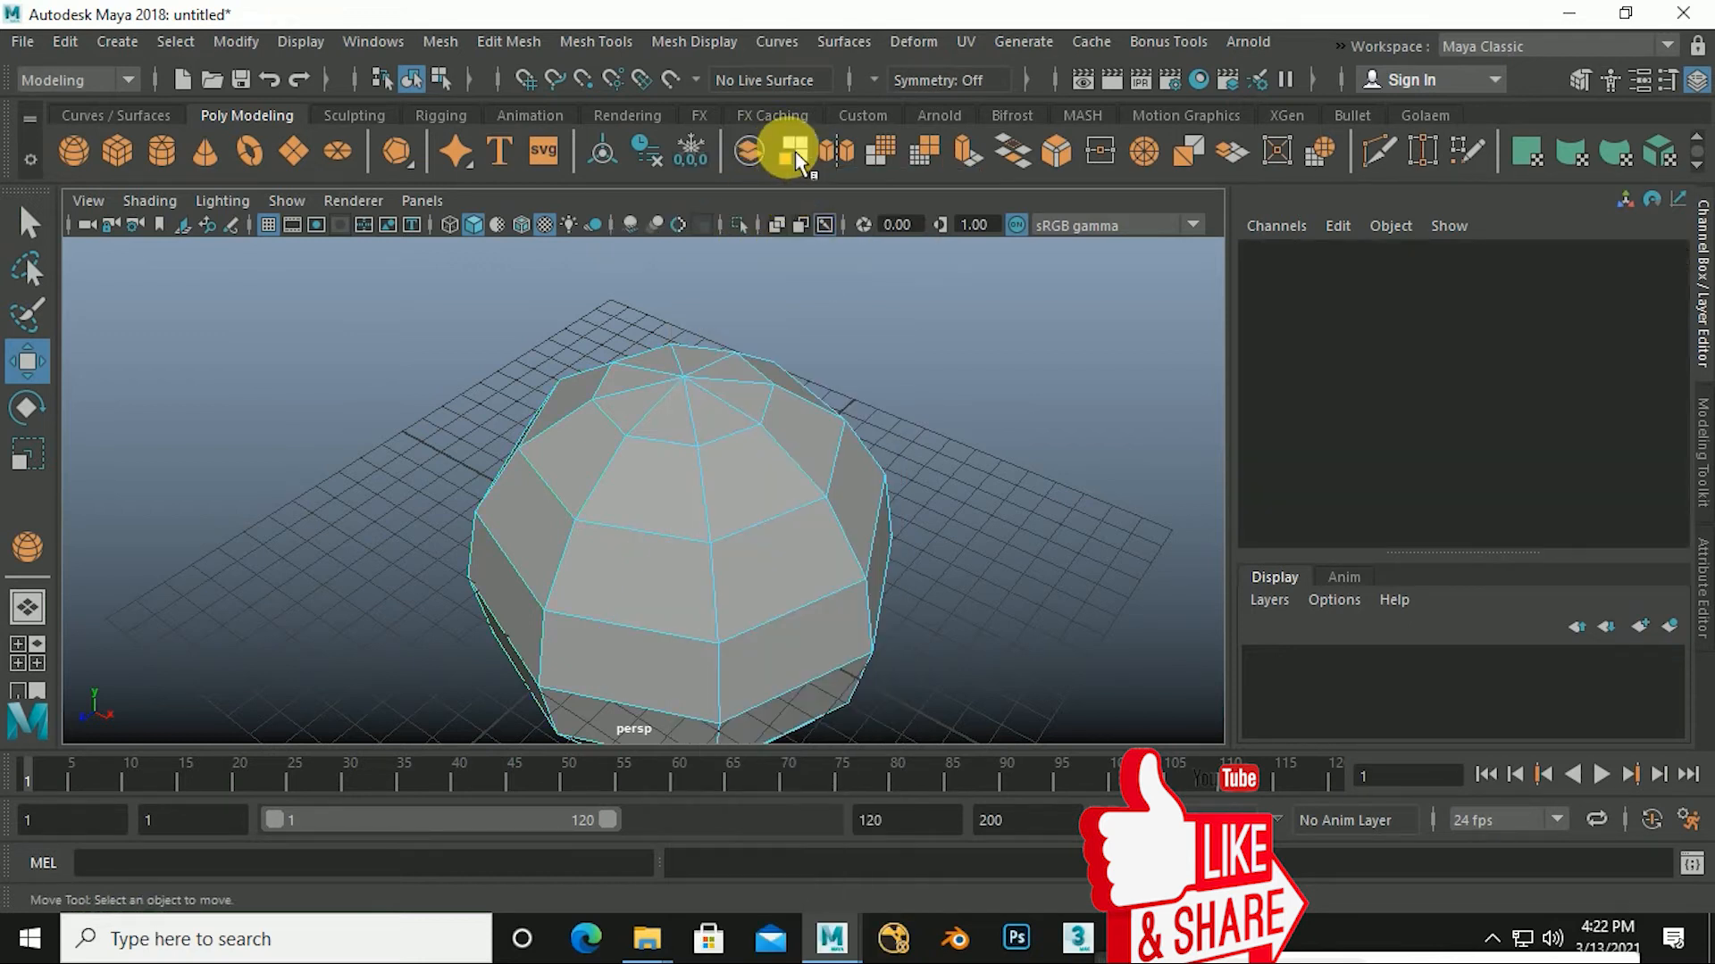
# Select a horizontal edge on the sphere's side, move it freely, and undo the move.
pyautogui.keyDown('alt'); pyautogui.moveTo(770, 534); pyautogui.dragTo(762, 538); pyautogui.keyUp('alt')
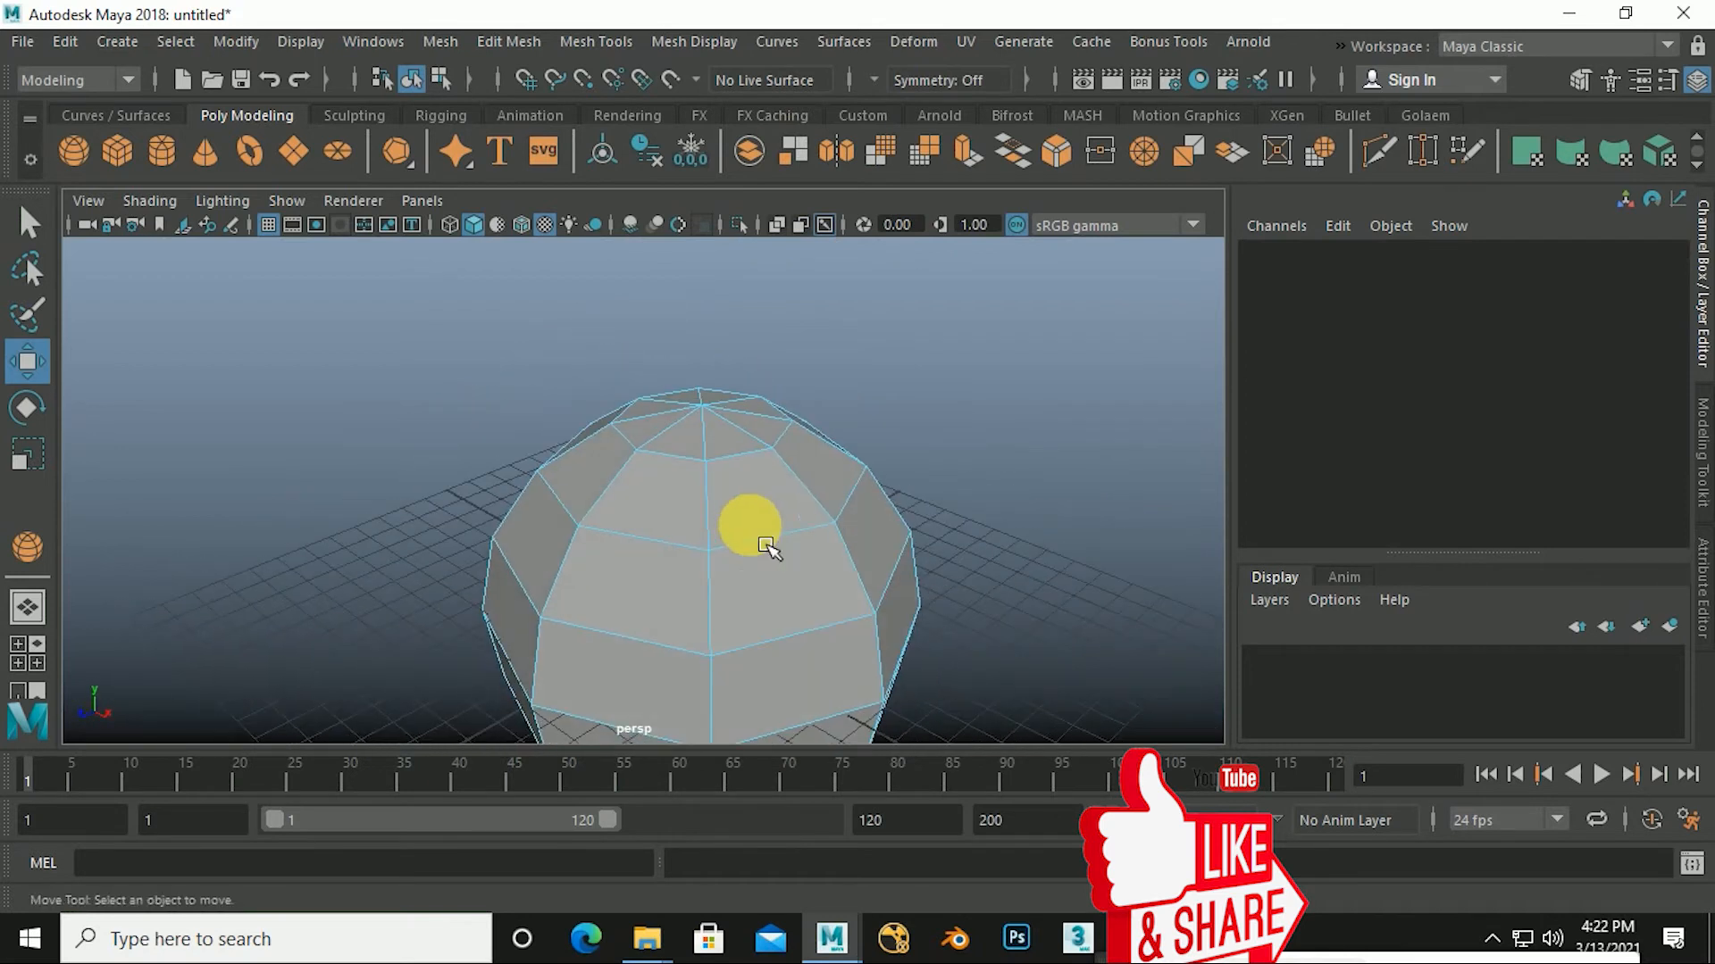
pyautogui.keyDown('alt'); pyautogui.moveTo(762, 538); pyautogui.dragTo(782, 491, button='middle'); pyautogui.keyUp('alt')
pyautogui.scroll(-4, 766, 528)
pyautogui.scroll(2, 696, 547)
pyautogui.keyDown('alt'); pyautogui.moveTo(697, 542); pyautogui.dragTo(712, 530, button='middle'); pyautogui.keyUp('alt')
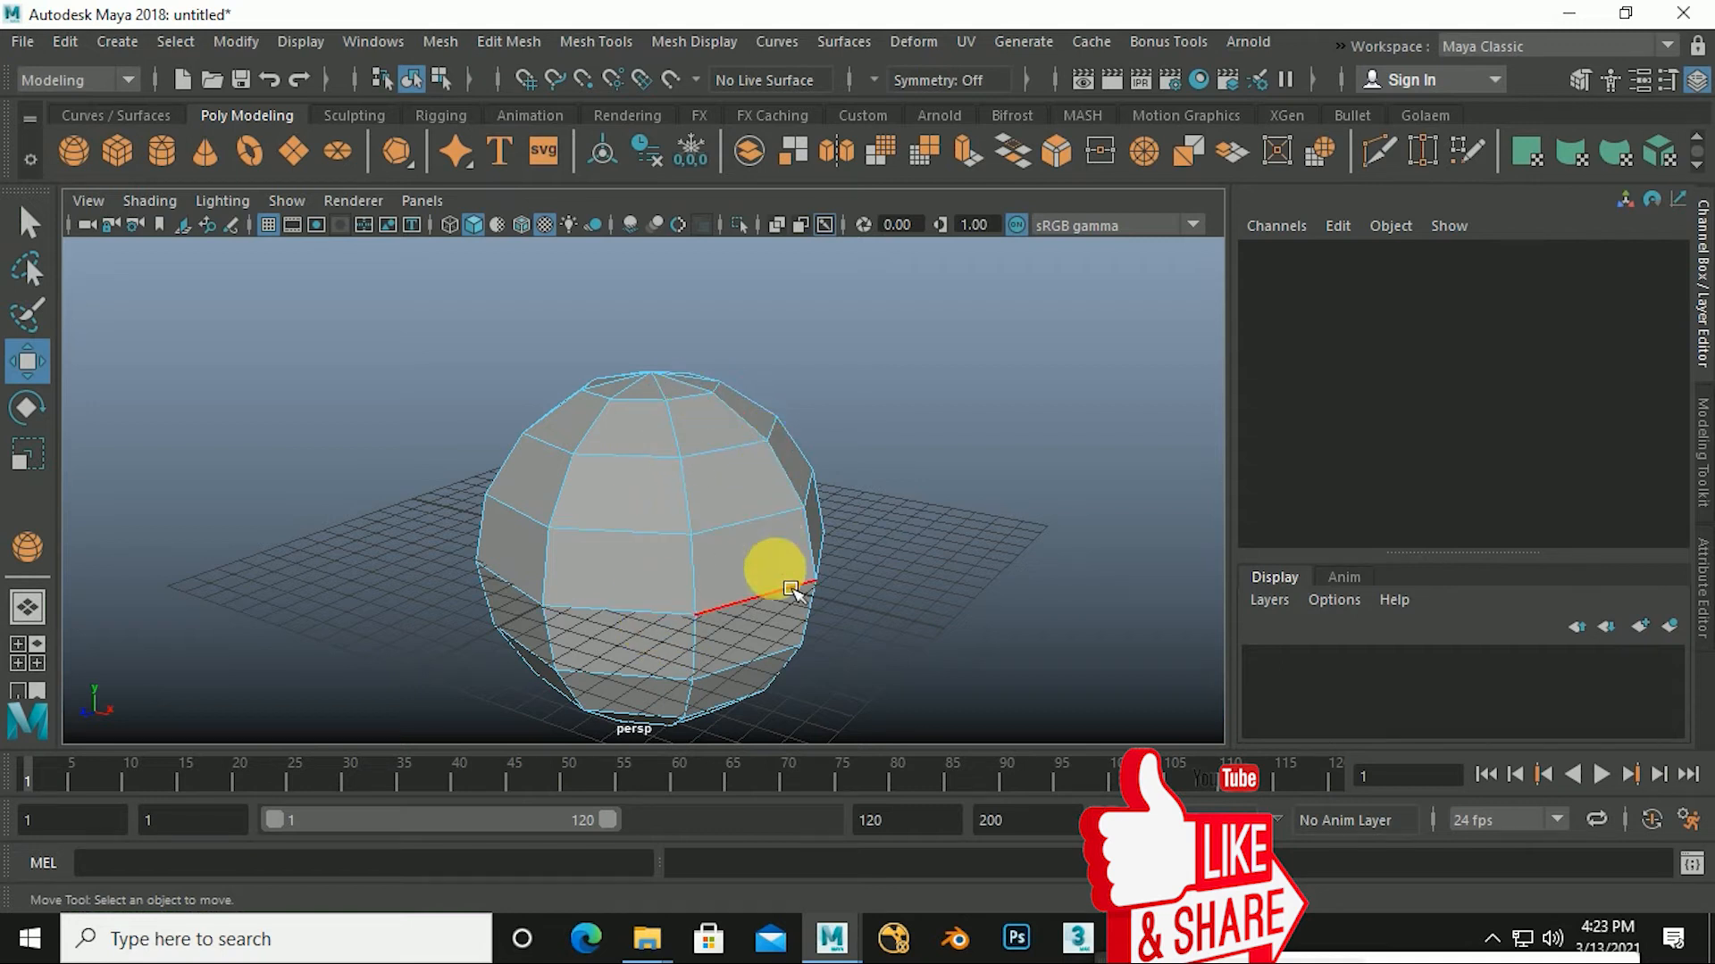
pyautogui.click(756, 552)
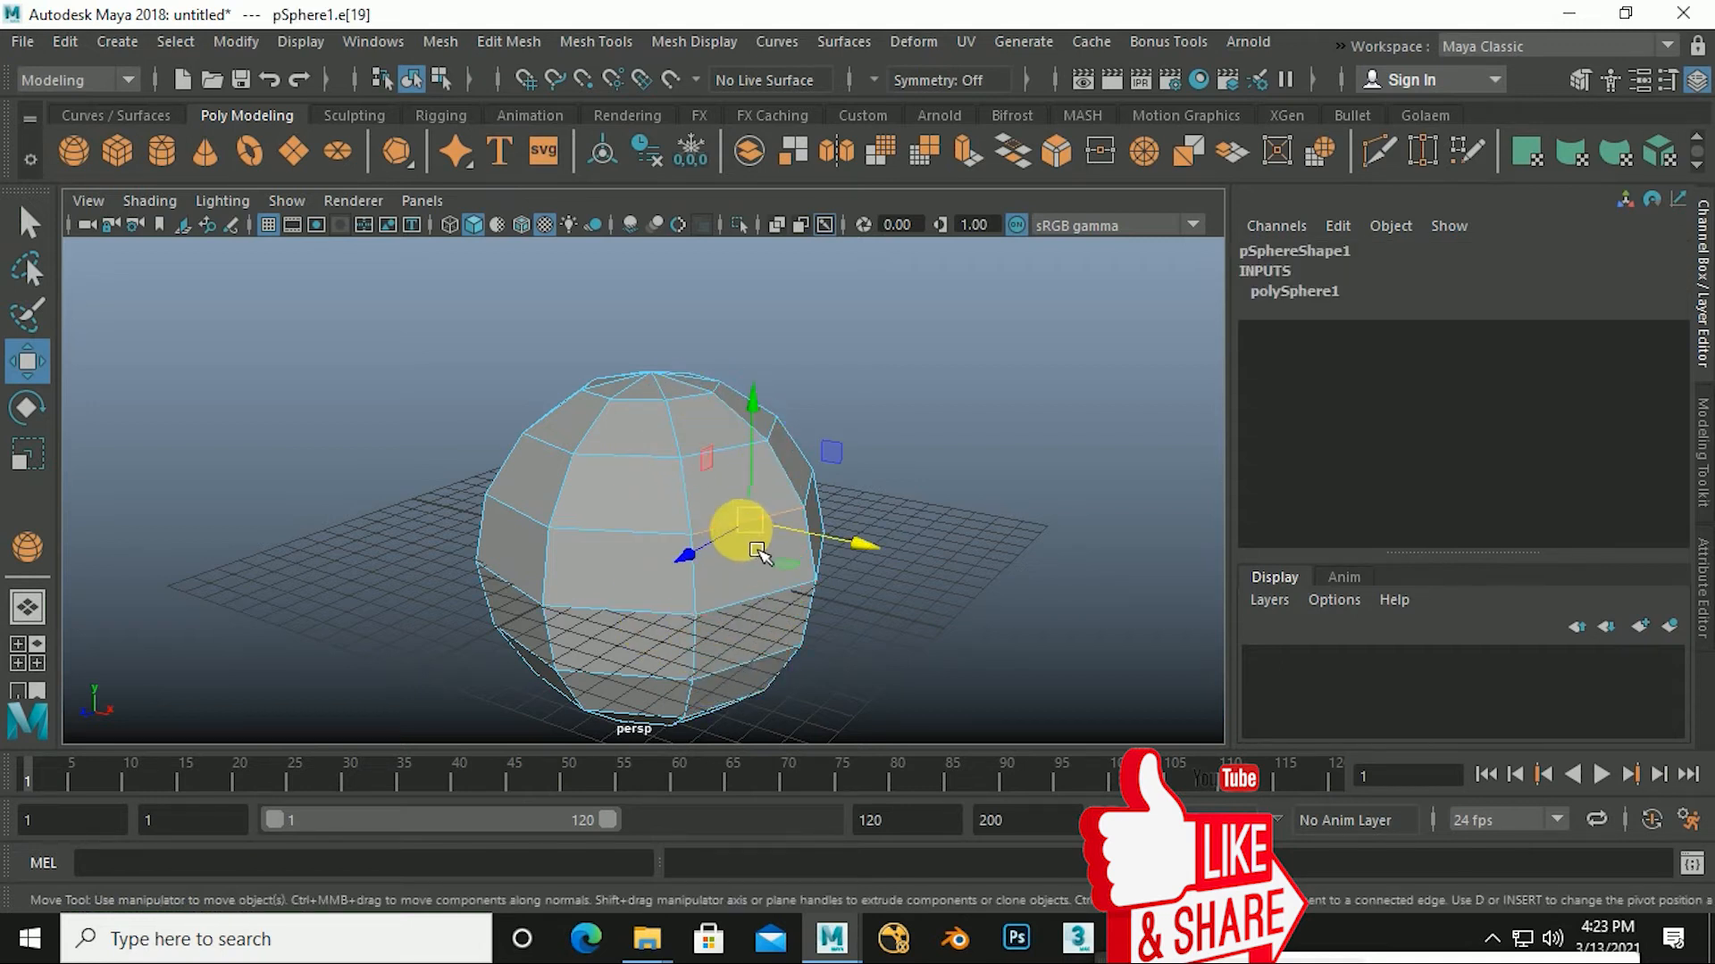
pyautogui.moveTo(771, 551); pyautogui.dragTo(831, 541)
pyautogui.hotkey('ctrl', 'z')
# Move an edge on the sphere's upper front and another on its upper side, undoing each move.
pyautogui.click(644, 485)
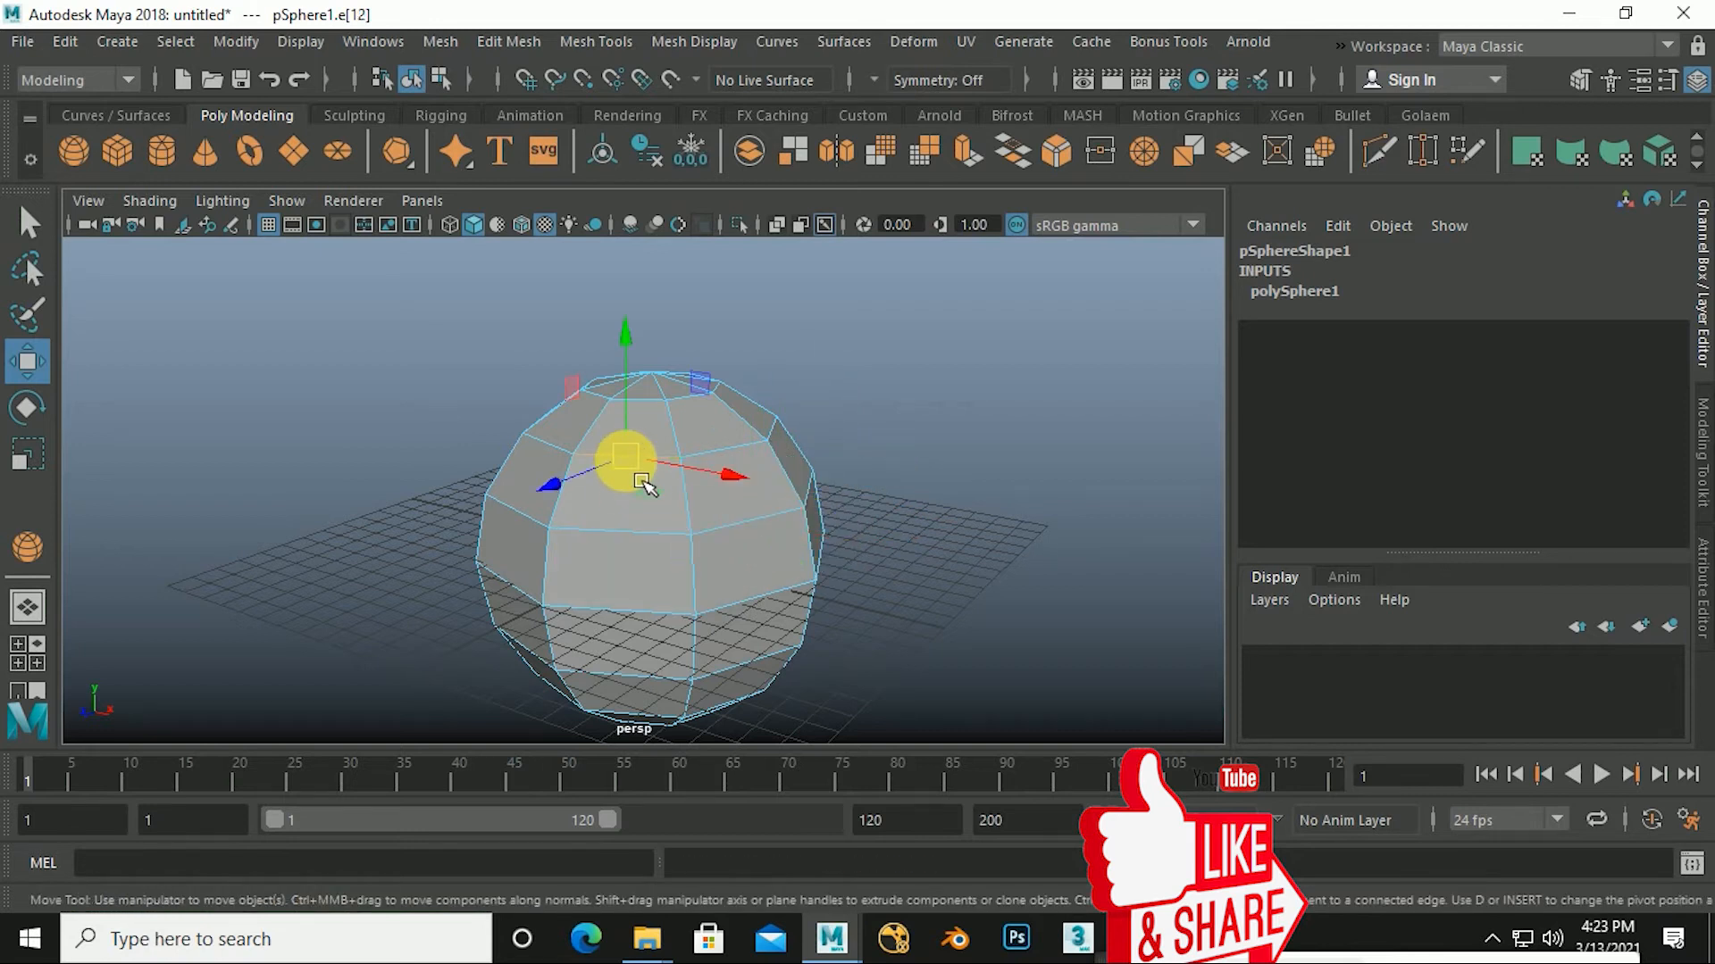
pyautogui.moveTo(644, 477); pyautogui.dragTo(645, 478)
pyautogui.hotkey('ctrl', 'z')
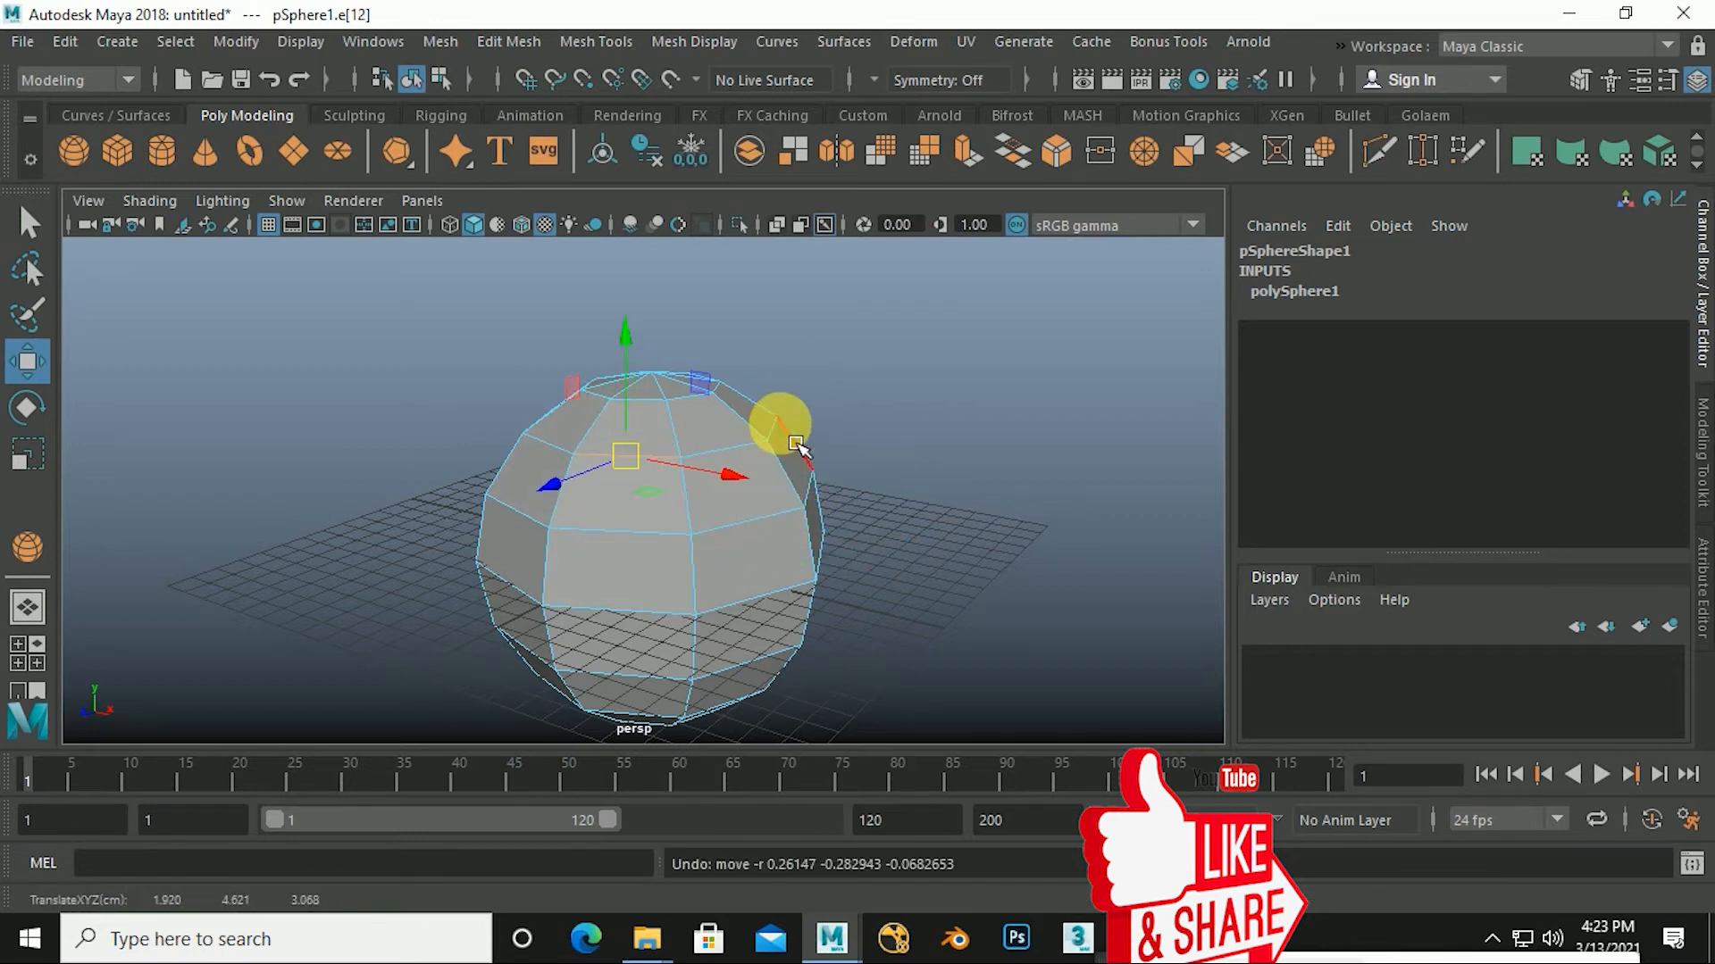
pyautogui.click(796, 456)
pyautogui.moveTo(798, 459); pyautogui.dragTo(861, 451)
pyautogui.hotkey('ctrl', 'z')
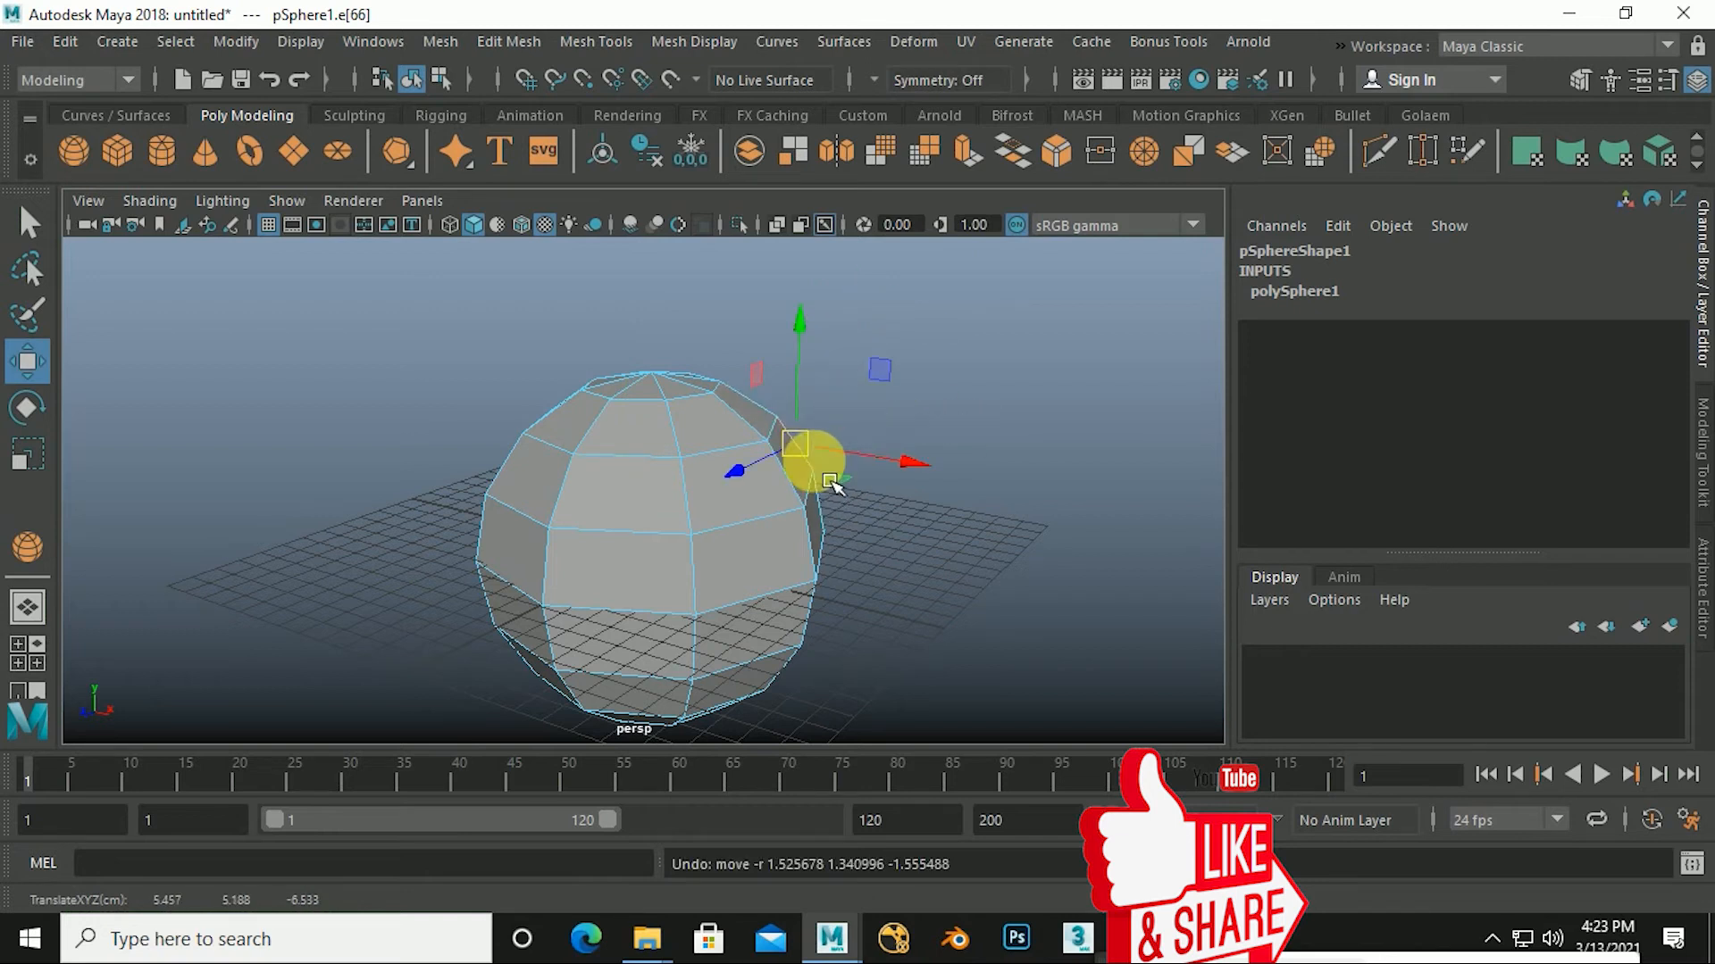
# Switch the sphere to vertex selection mode, move one side vertex, and undo the move.
pyautogui.moveTo(796, 446); pyautogui.dragTo(680, 218, button='right')
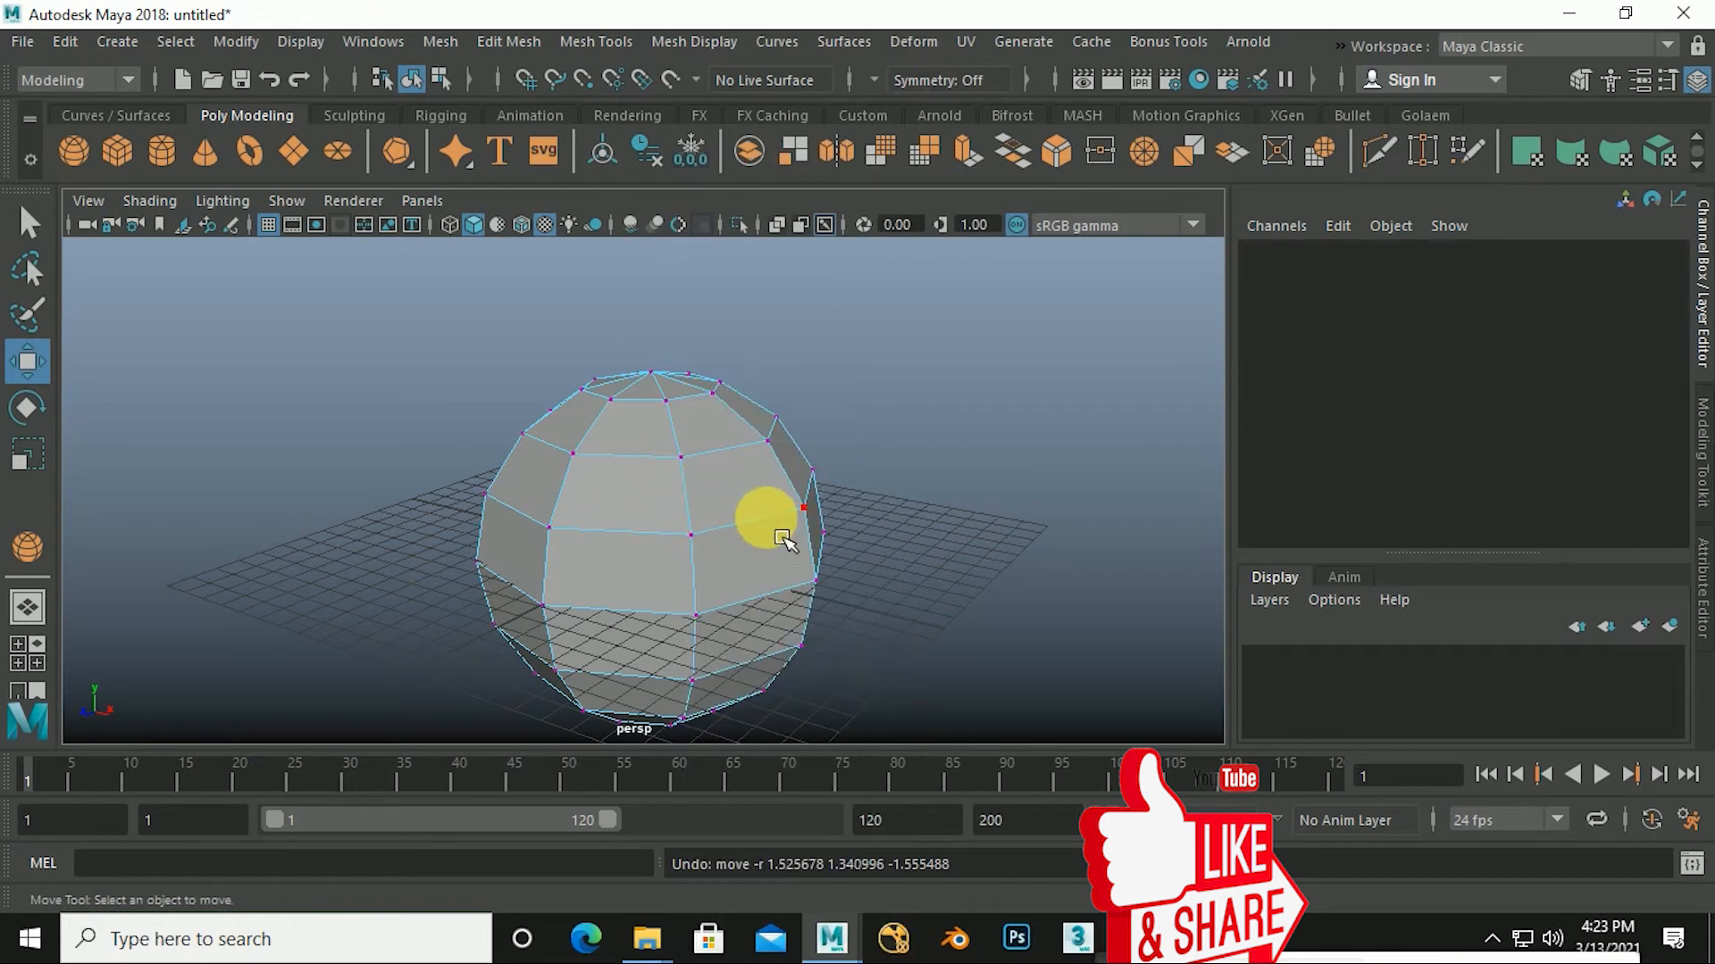
pyautogui.click(809, 520)
pyautogui.moveTo(816, 527)
pyautogui.mouseDown()
pyautogui.moveTo(864, 490)
pyautogui.moveTo(786, 546)
pyautogui.moveTo(844, 511)
pyautogui.mouseUp()
pyautogui.hotkey('ctrl', 'z')
# Switch the sphere to face selection mode and select several of its front and side faces one after another.
pyautogui.scroll(-2, 835, 554)
pyautogui.keyDown('alt'); pyautogui.moveTo(902, 576); pyautogui.dragTo(695, 565); pyautogui.keyUp('alt')
pyautogui.scroll(2, 695, 564)
pyautogui.keyDown('alt'); pyautogui.moveTo(829, 563); pyautogui.dragTo(700, 535, button='middle'); pyautogui.keyUp('alt')
pyautogui.keyDown('alt'); pyautogui.moveTo(701, 535); pyautogui.dragTo(703, 548); pyautogui.keyUp('alt')
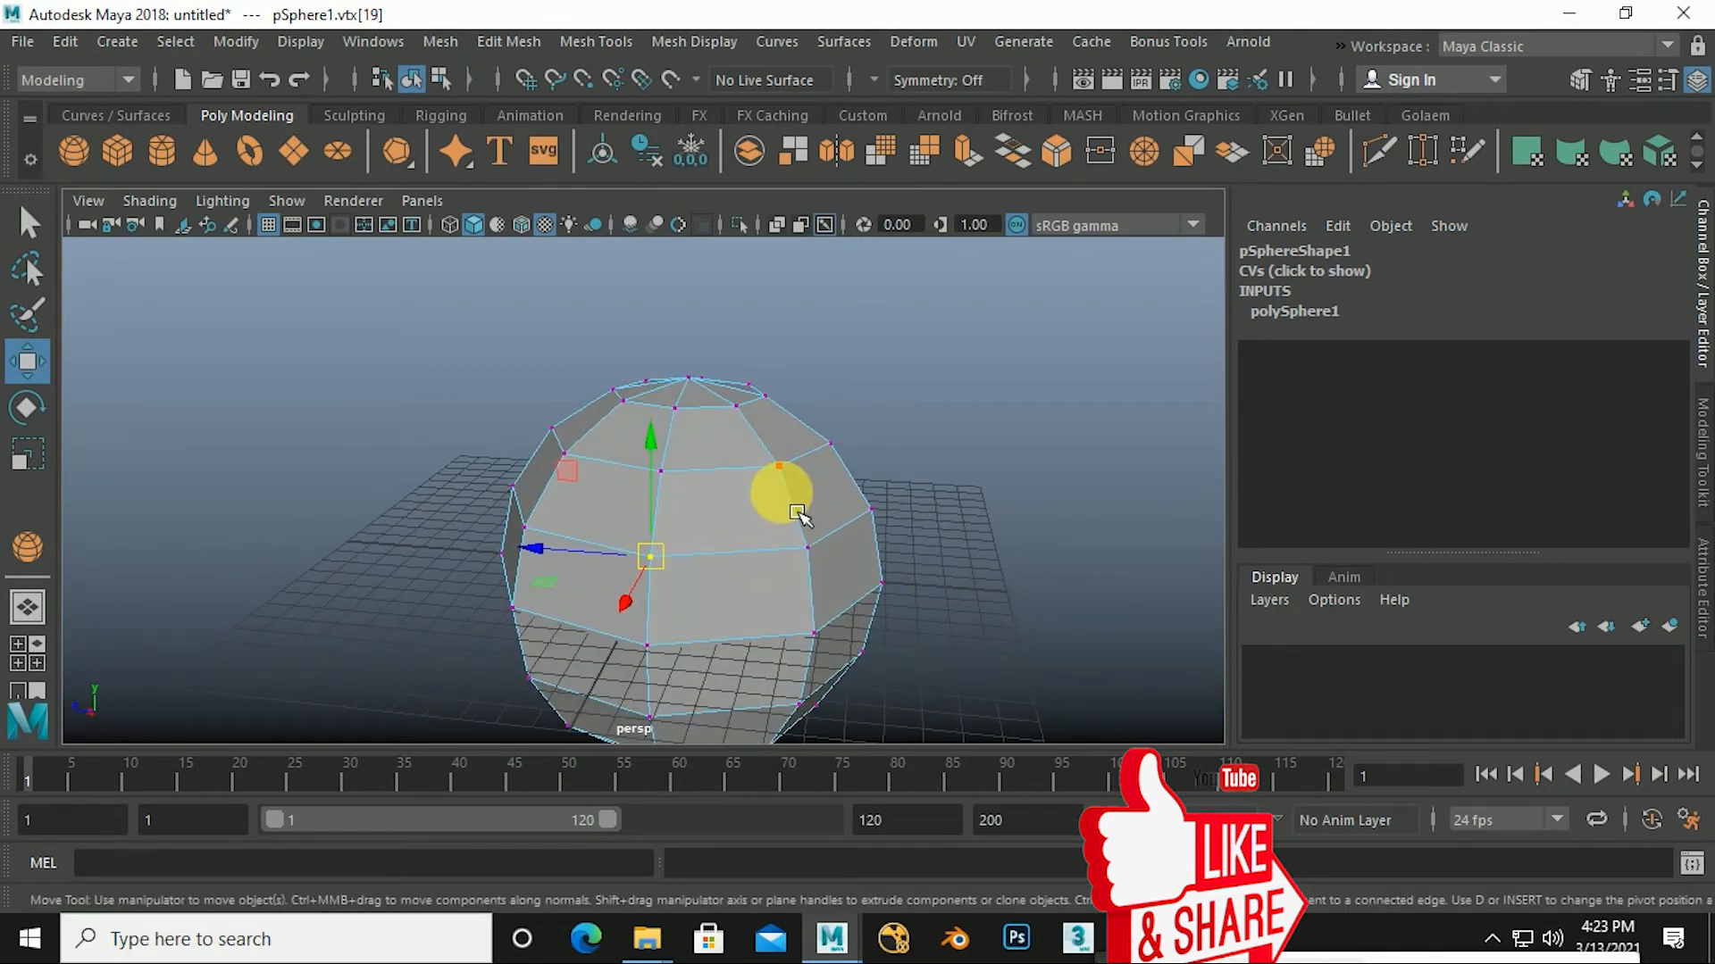
pyautogui.moveTo(794, 516); pyautogui.dragTo(775, 286, button='right')
pyautogui.click(770, 607)
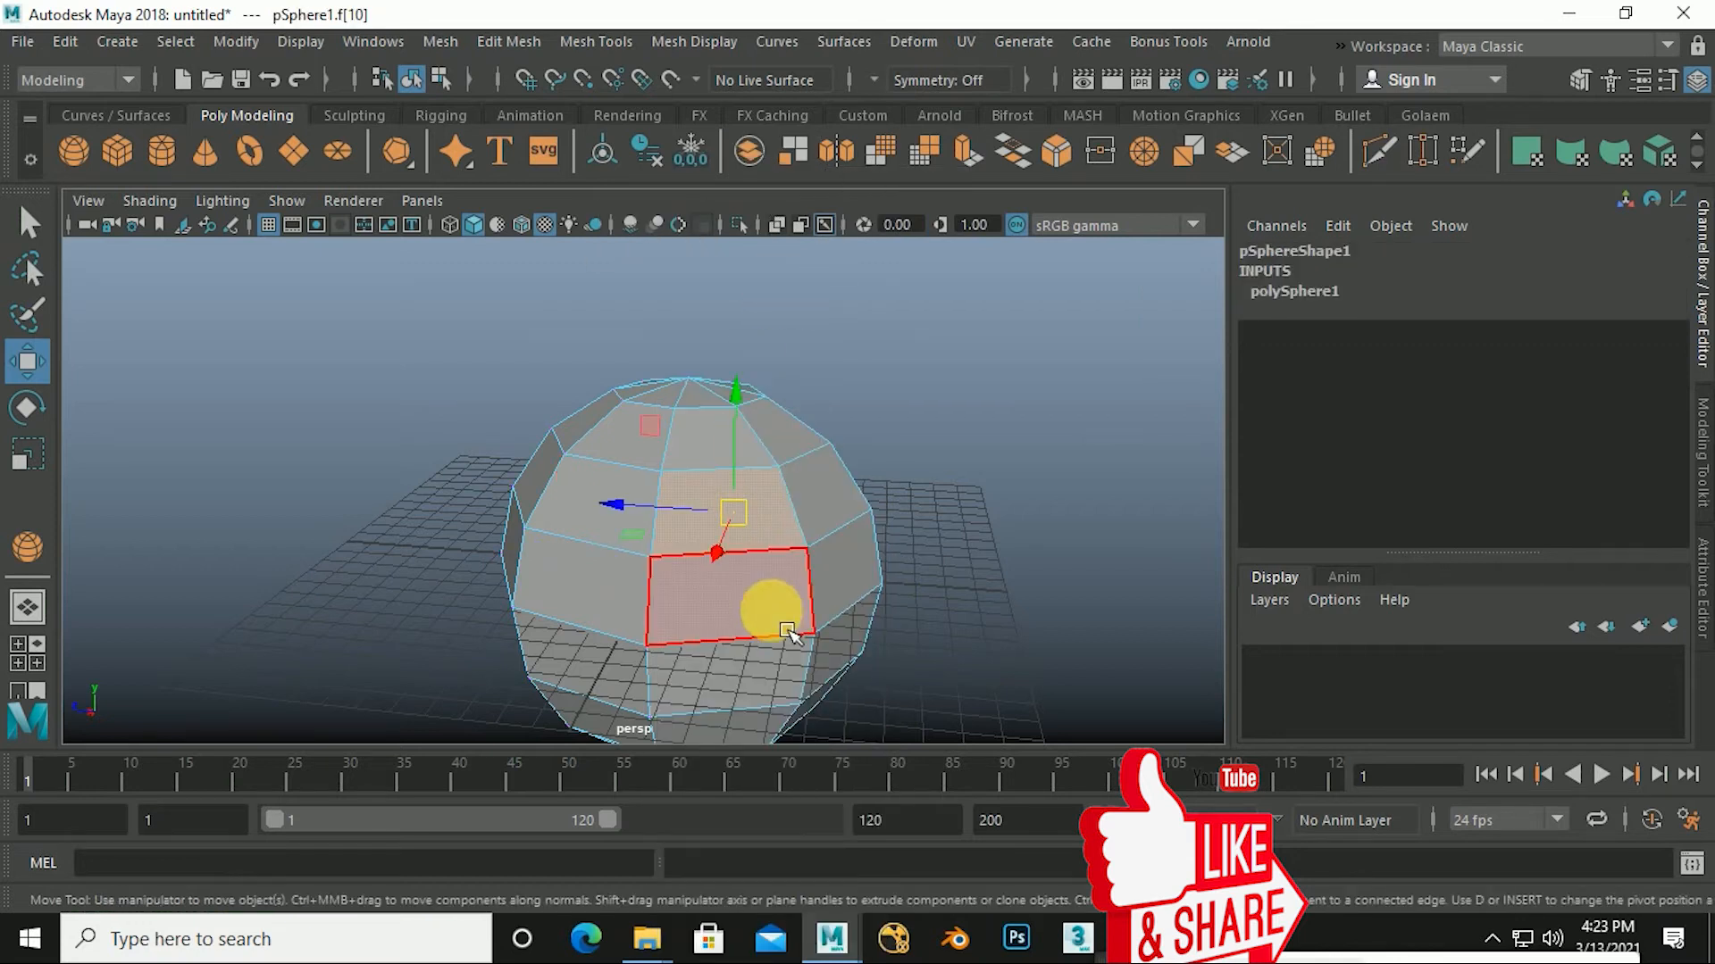
pyautogui.click(859, 554)
pyautogui.click(627, 523)
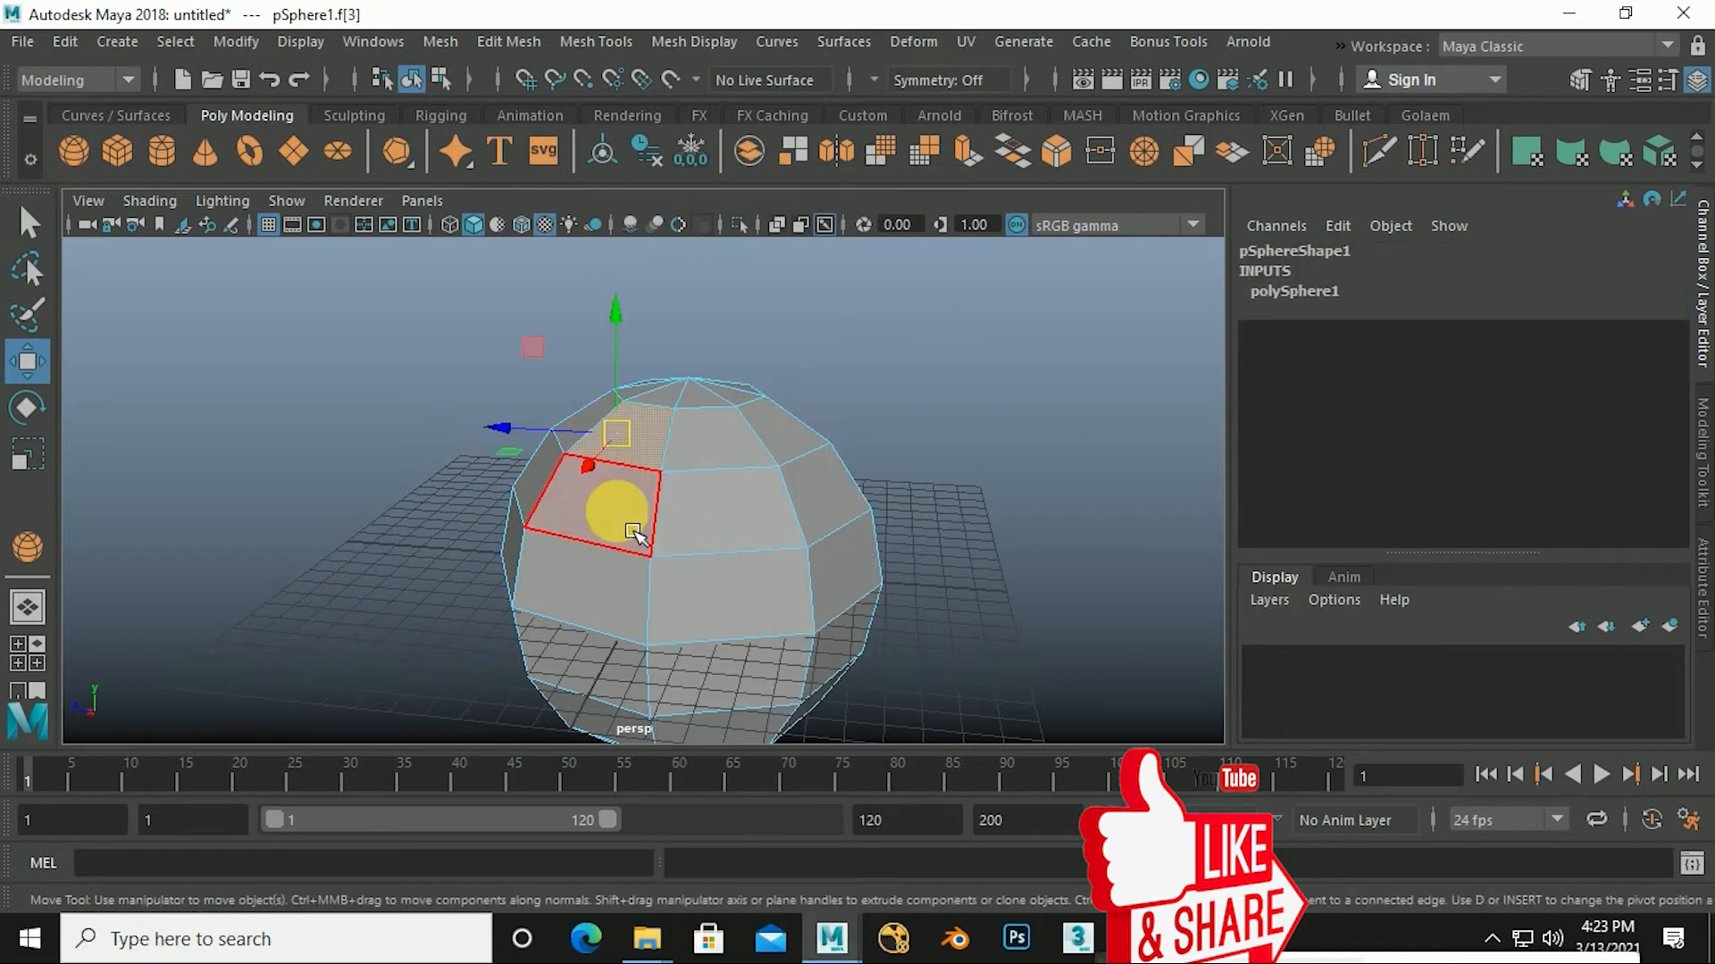
pyautogui.click(734, 536)
pyautogui.click(744, 600)
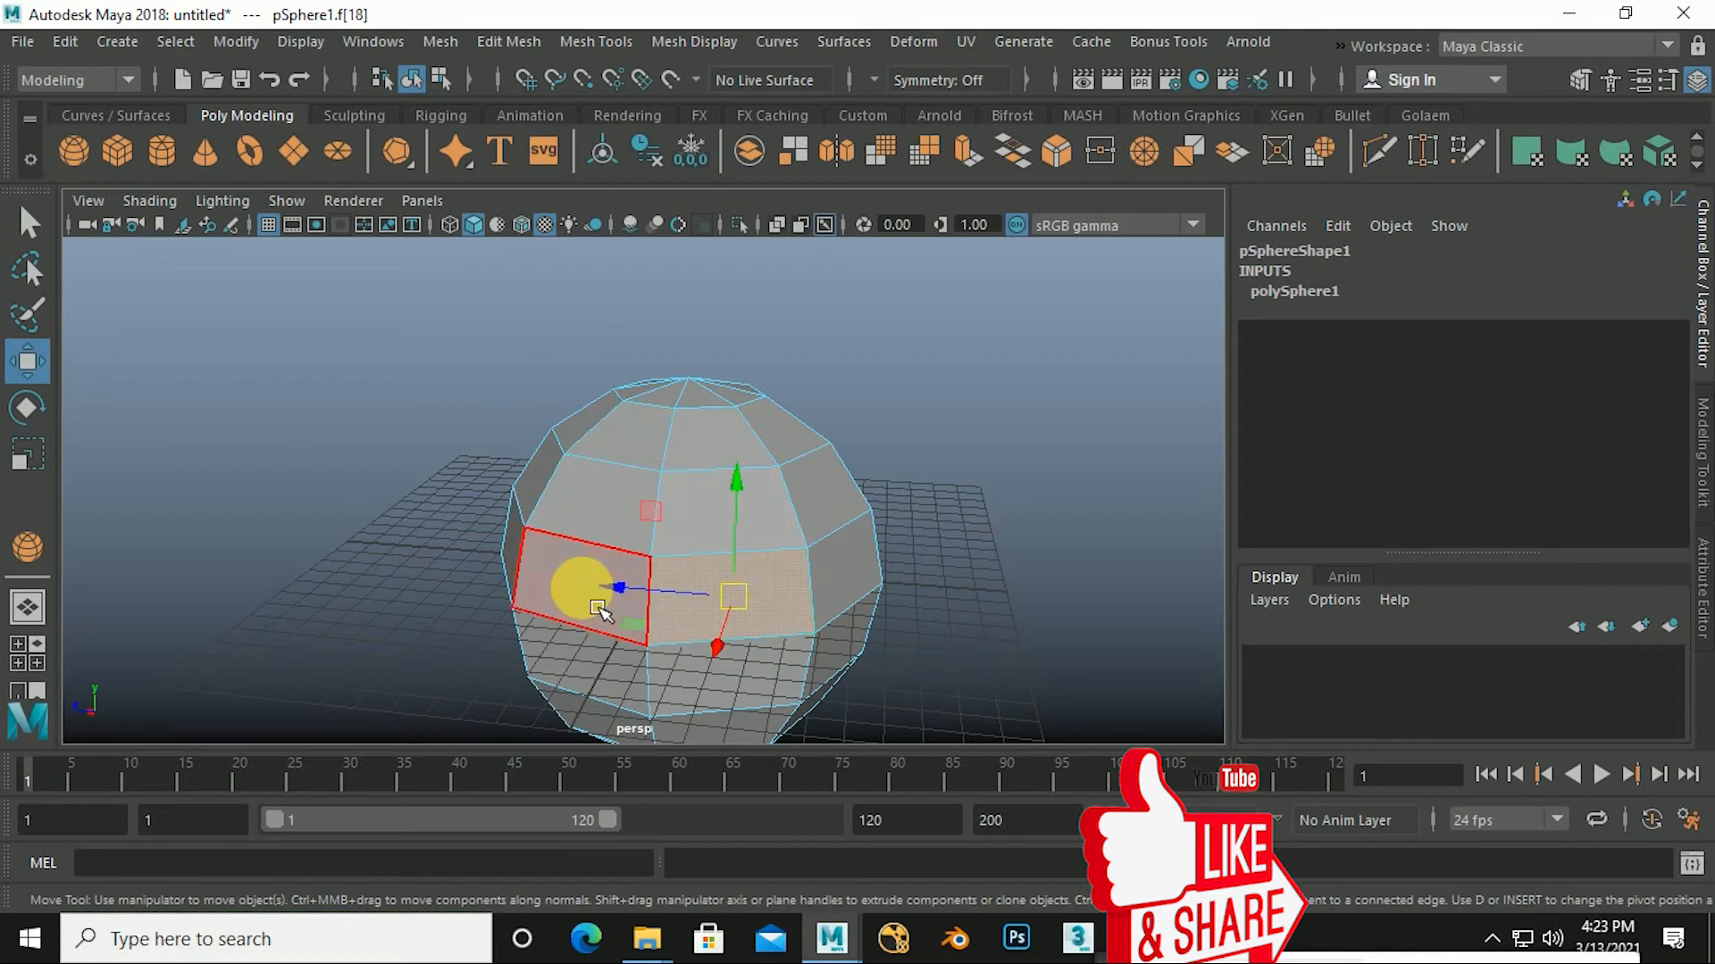
pyautogui.click(585, 593)
# Pull two neighbouring side faces outward from the sphere one at a time, undoing each move.
pyautogui.click(822, 498)
pyautogui.moveTo(822, 498); pyautogui.dragTo(1041, 477)
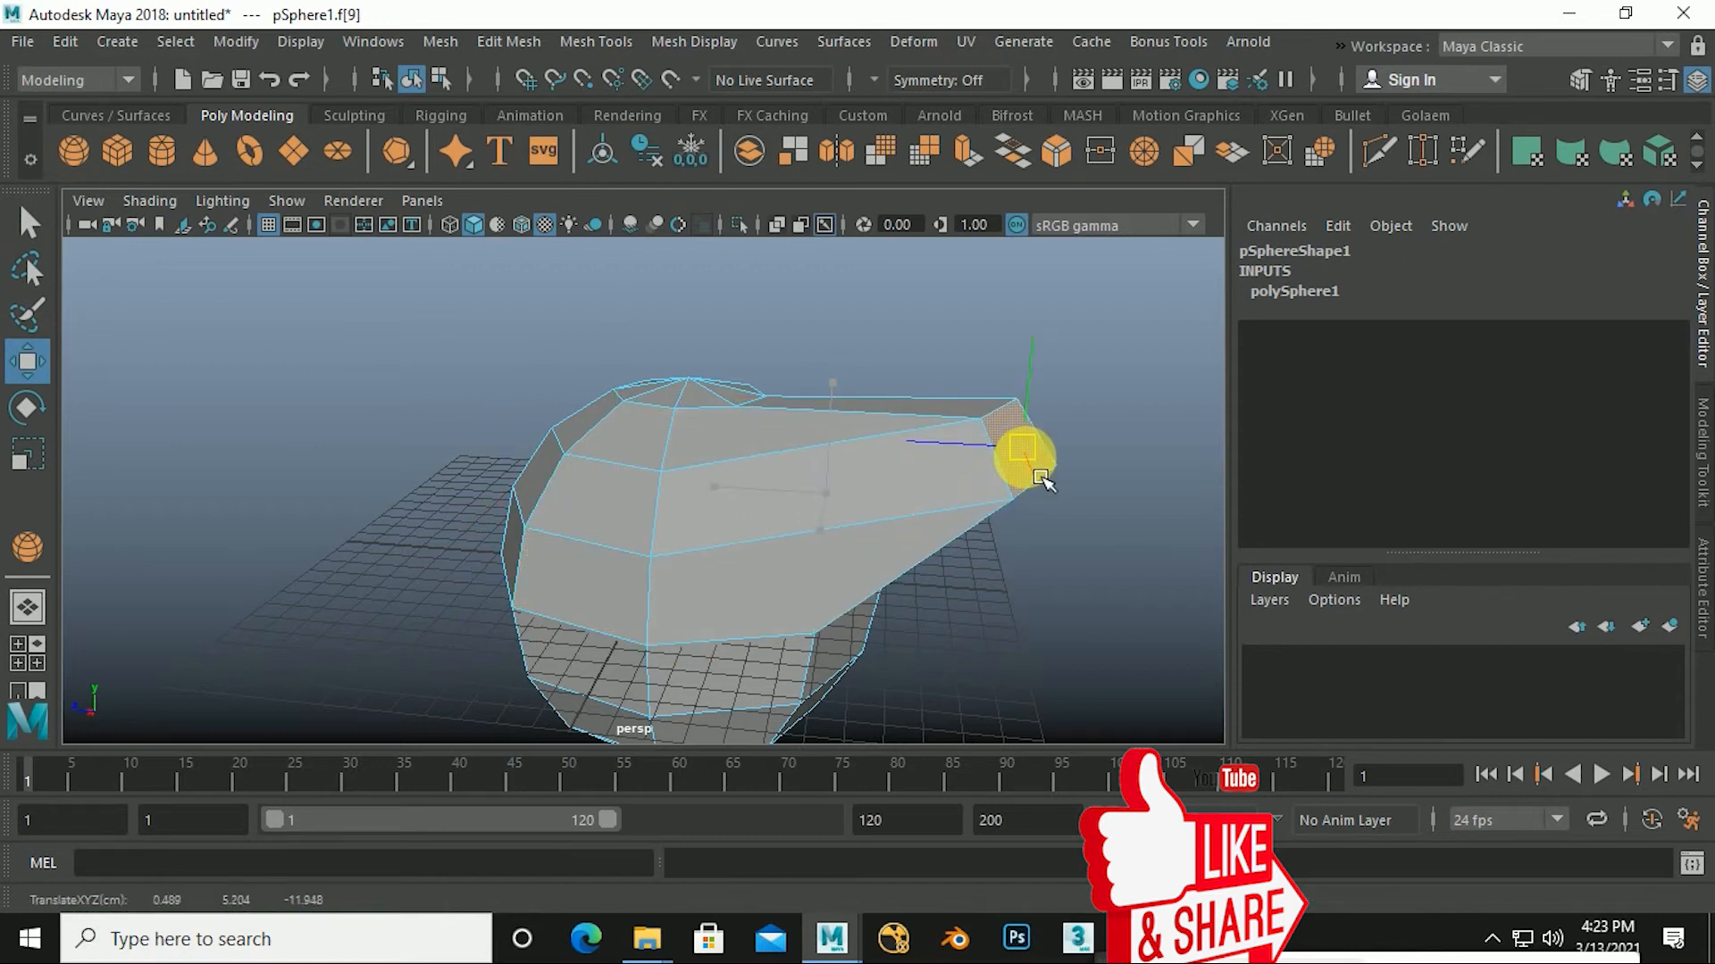
pyautogui.hotkey('ctrl', 'z')
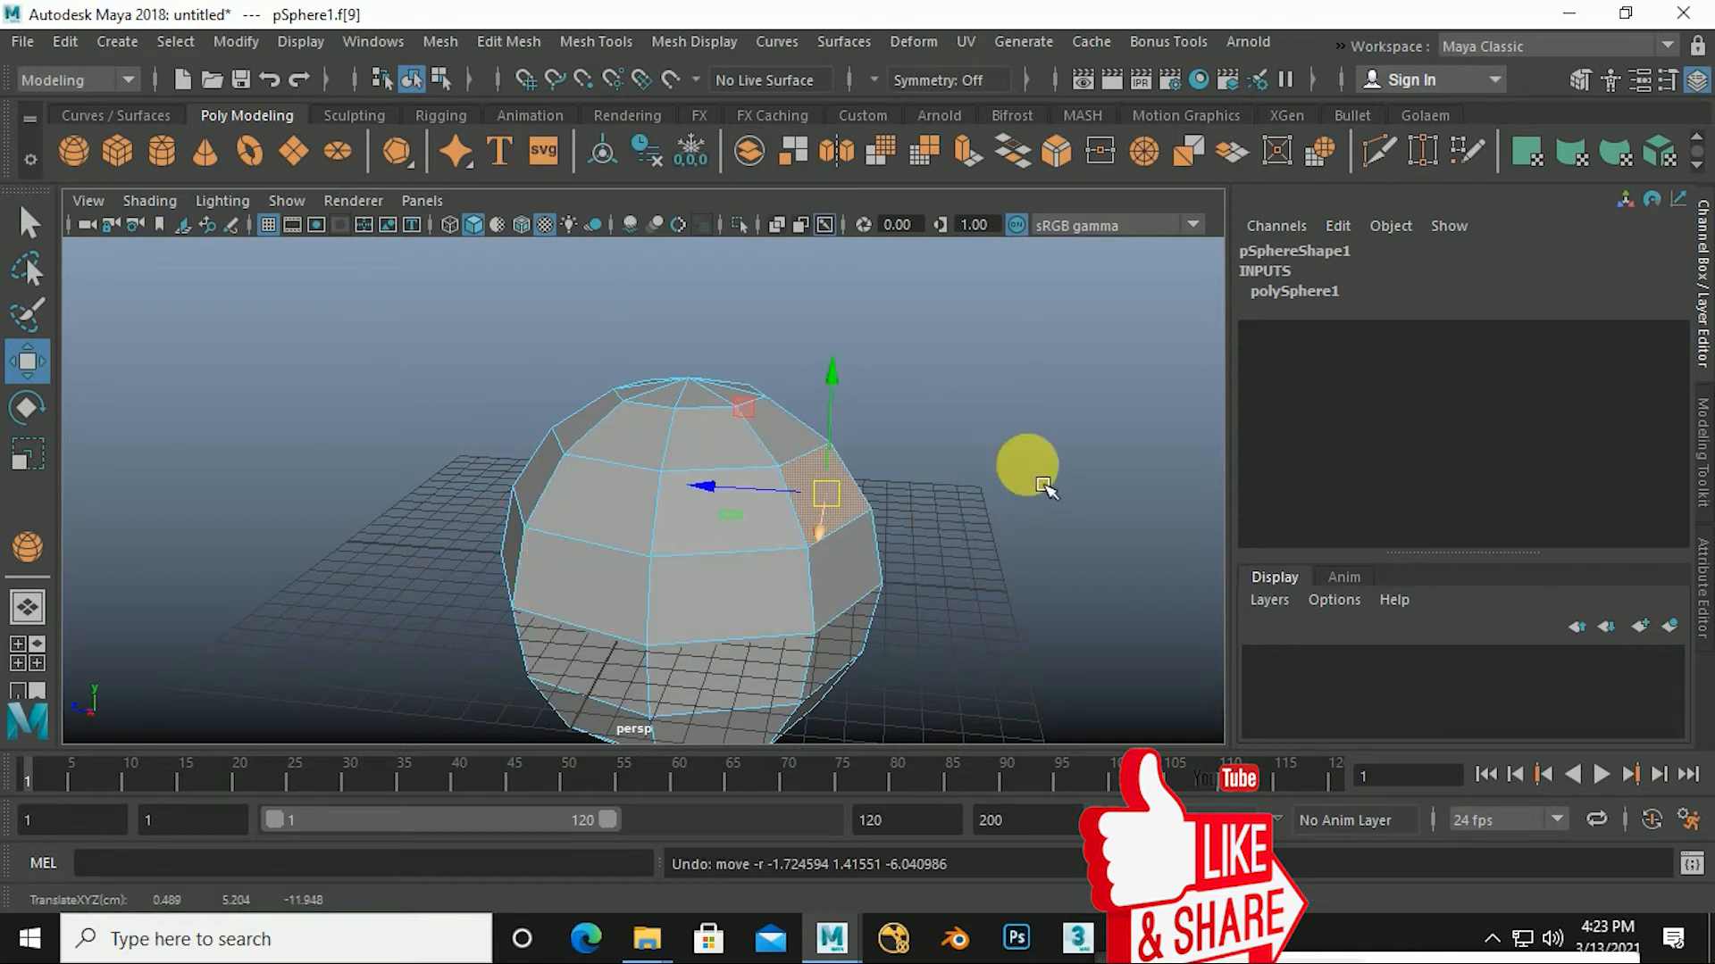
pyautogui.click(872, 577)
pyautogui.moveTo(873, 581); pyautogui.dragTo(987, 467)
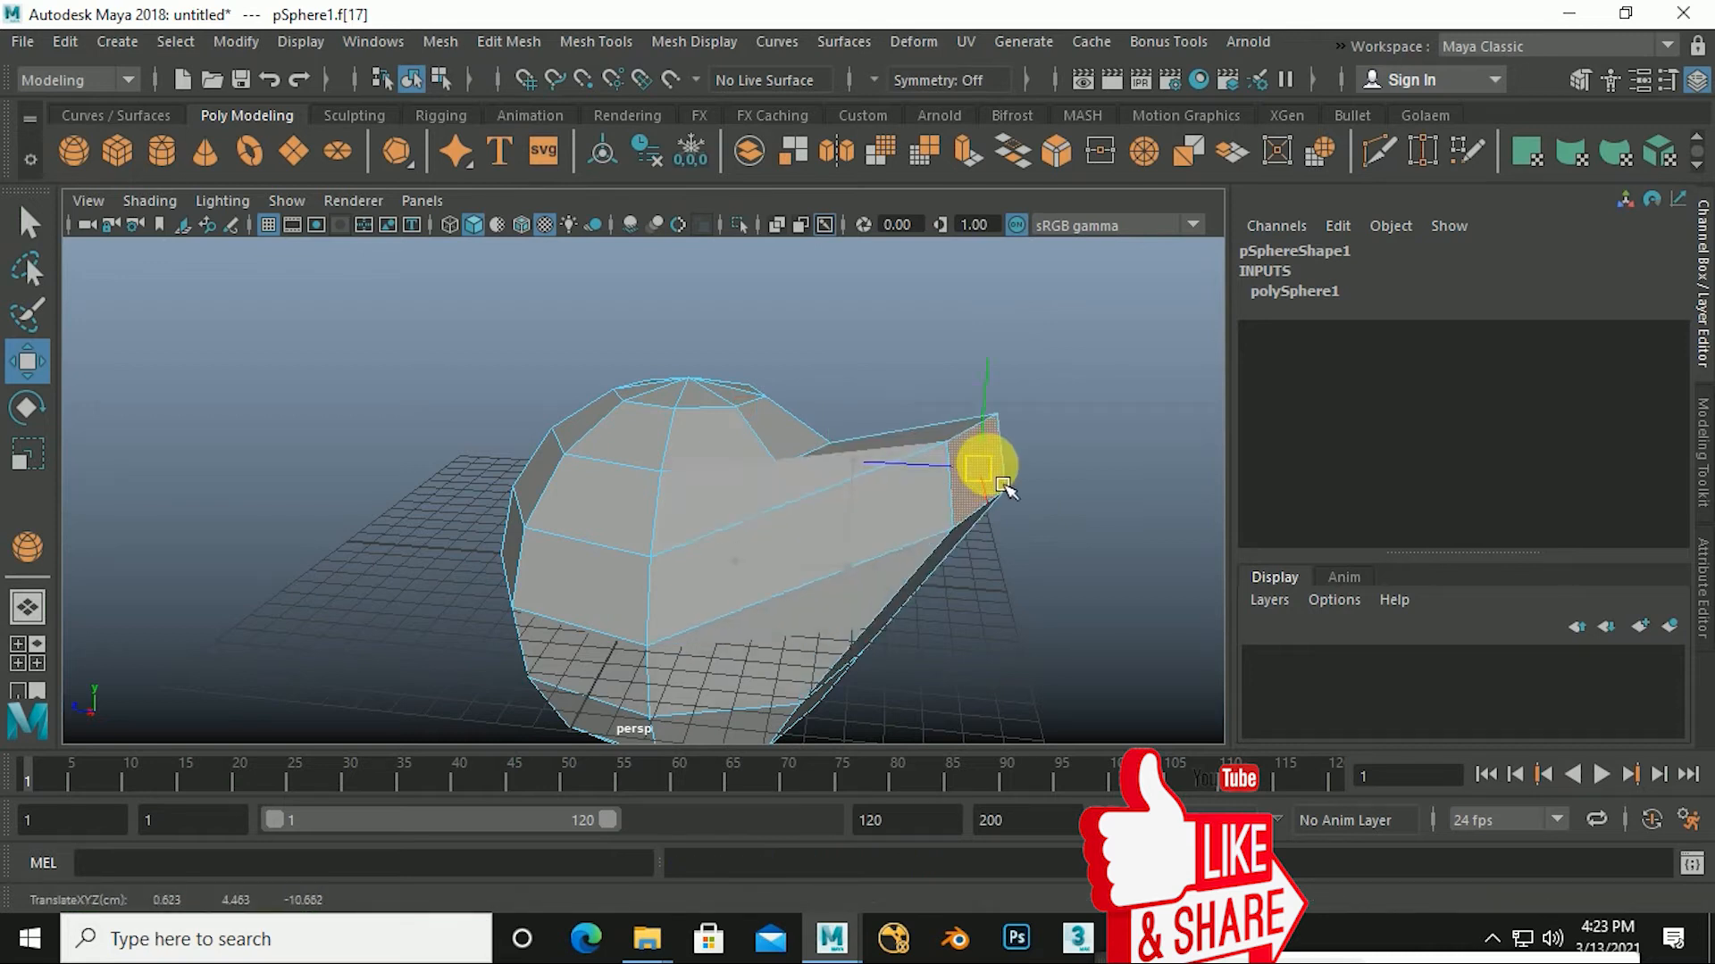
pyautogui.hotkey('ctrl', 'z')
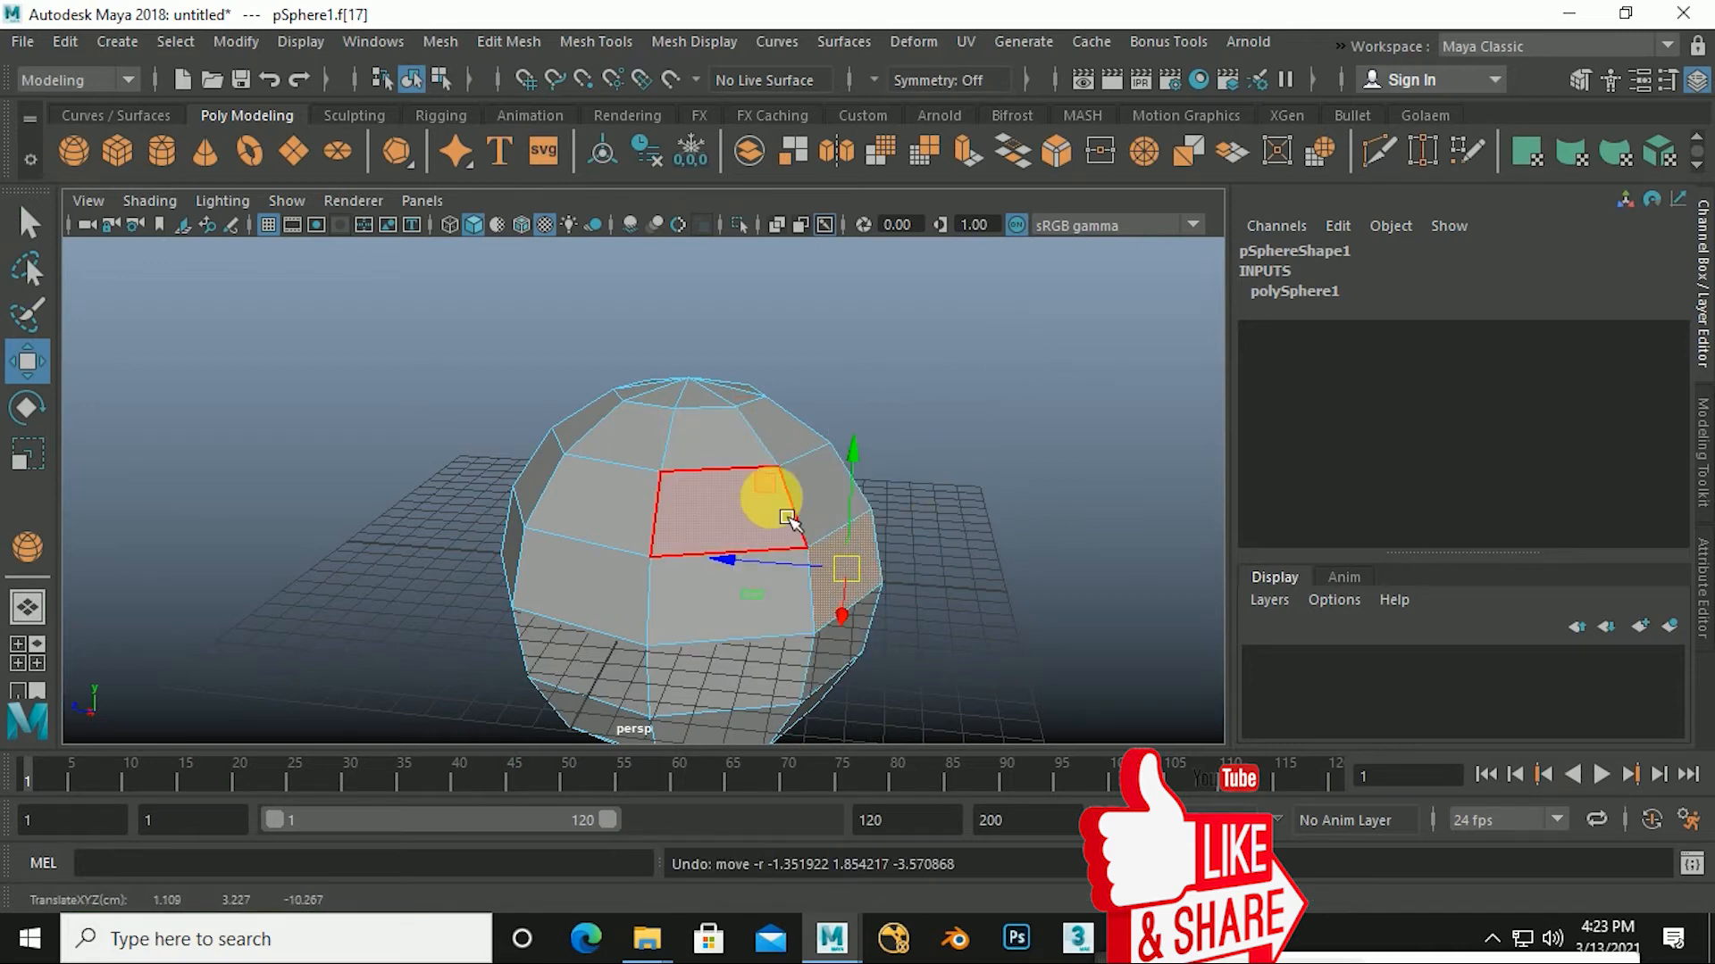
# Review the component modes, keep face selection, and box-select different groups of faces around the sphere.
pyautogui.moveTo(724, 217); pyautogui.dragTo(730, 265, button='right')
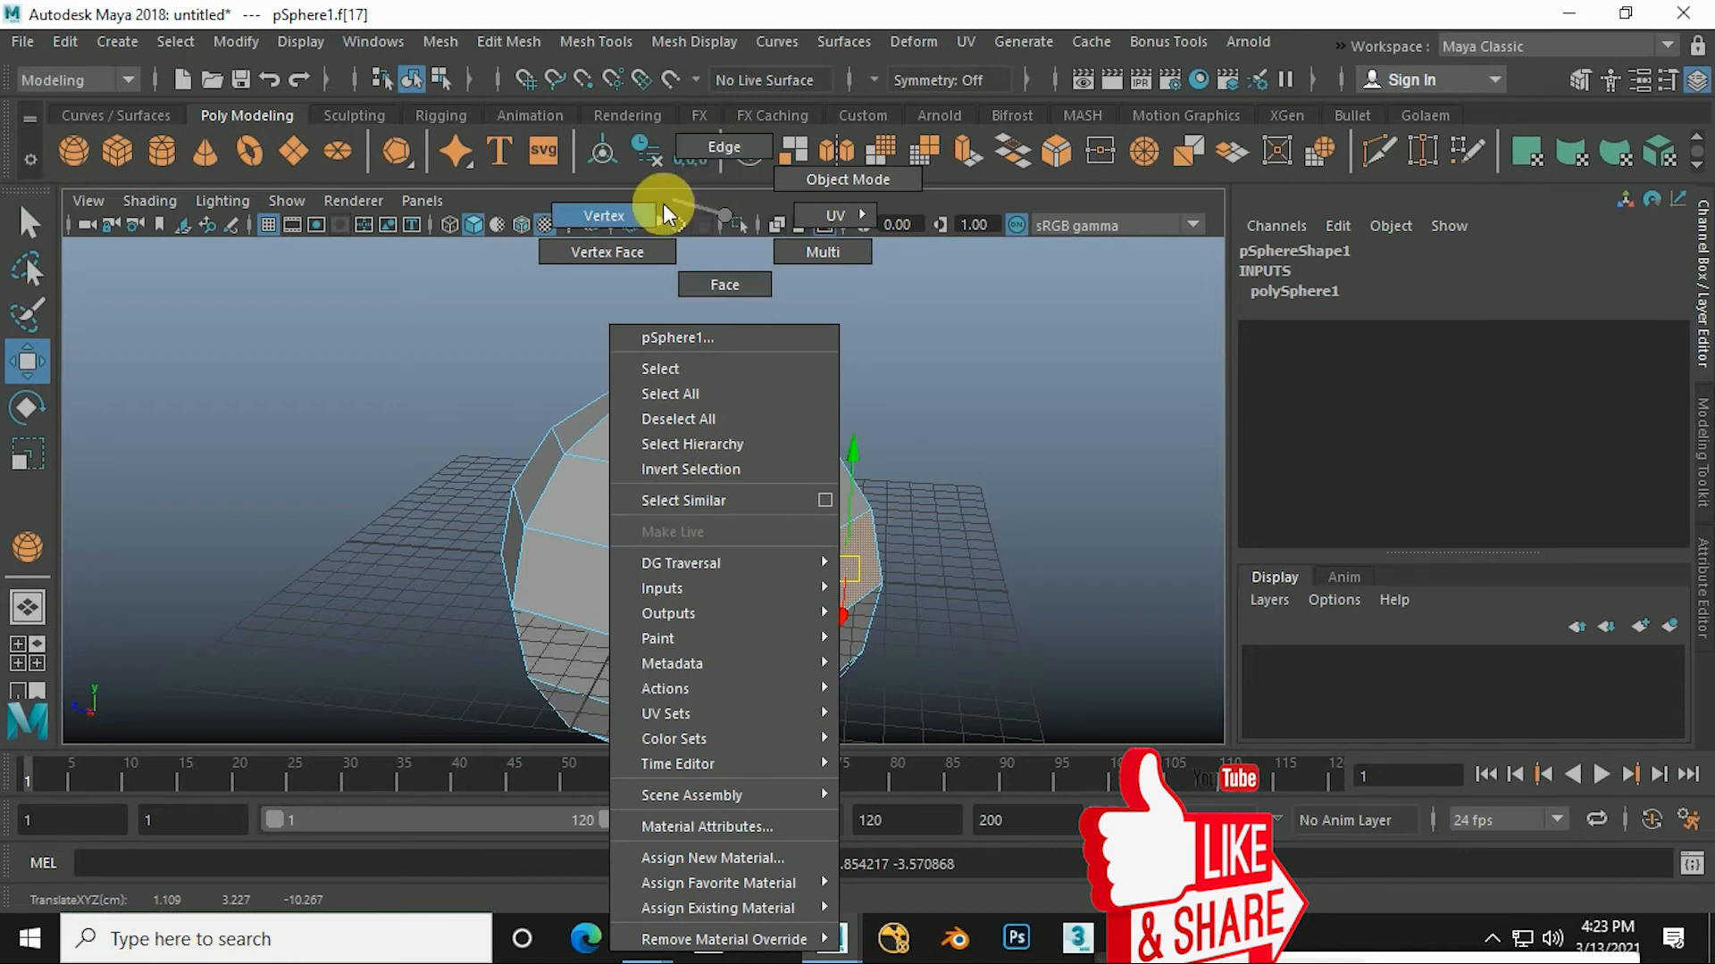
pyautogui.moveTo(629, 211); pyautogui.dragTo(734, 300, button='right')
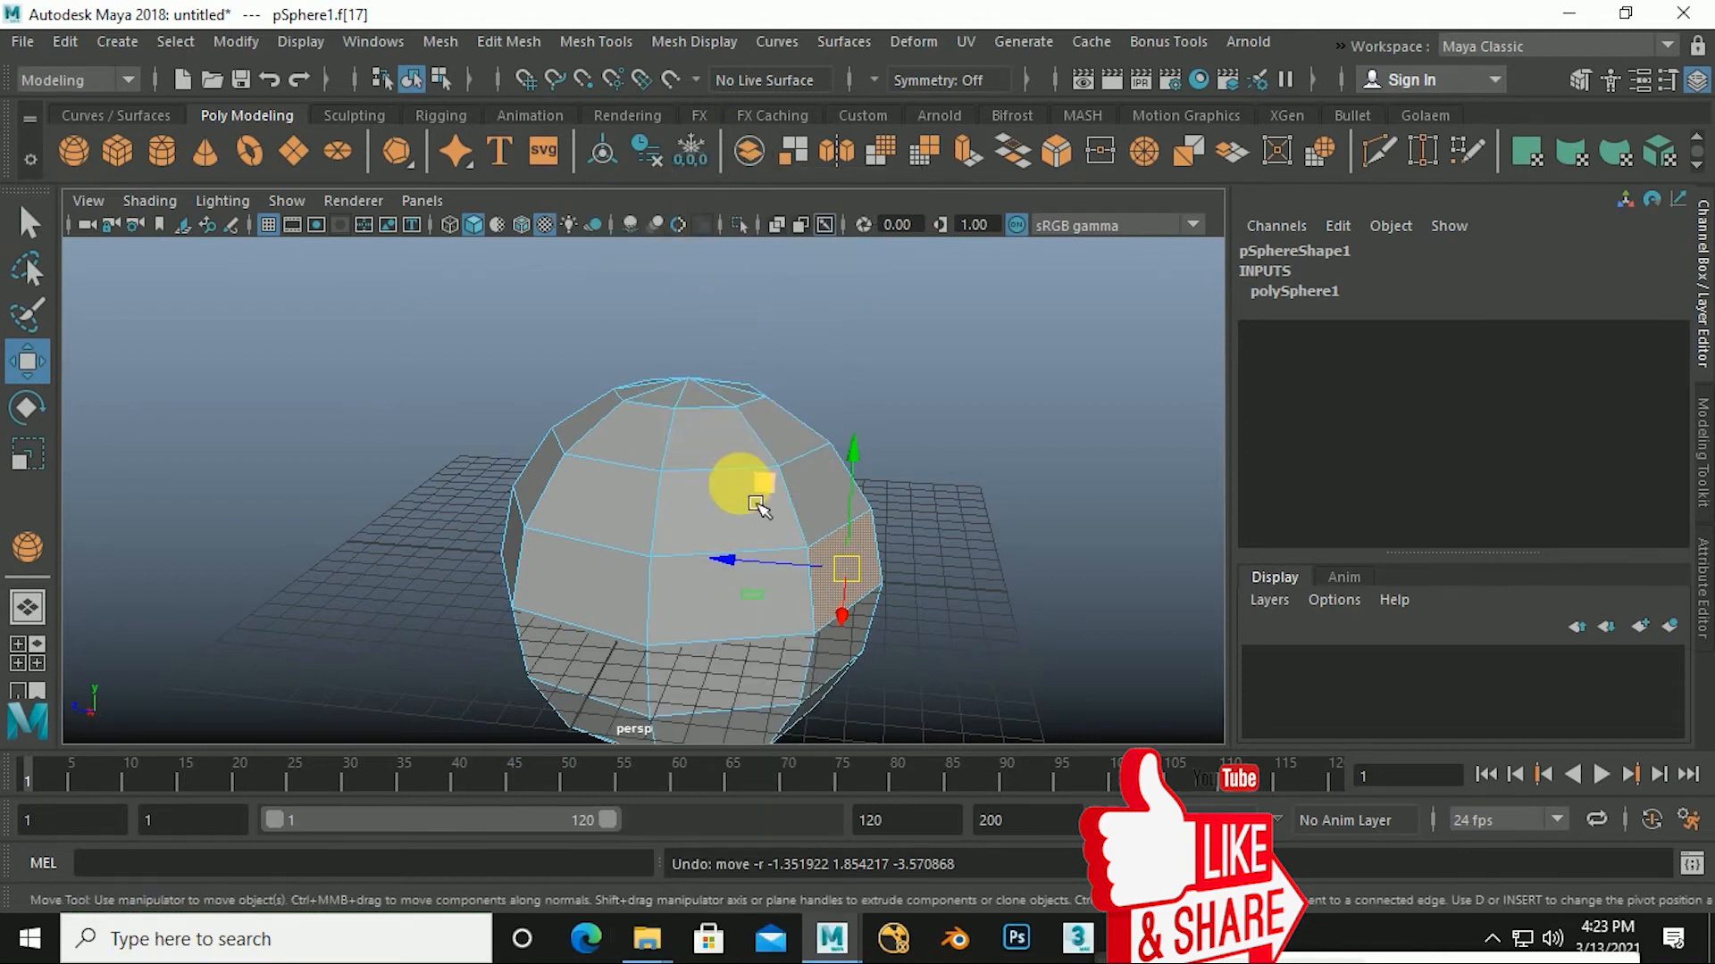
pyautogui.click(891, 572)
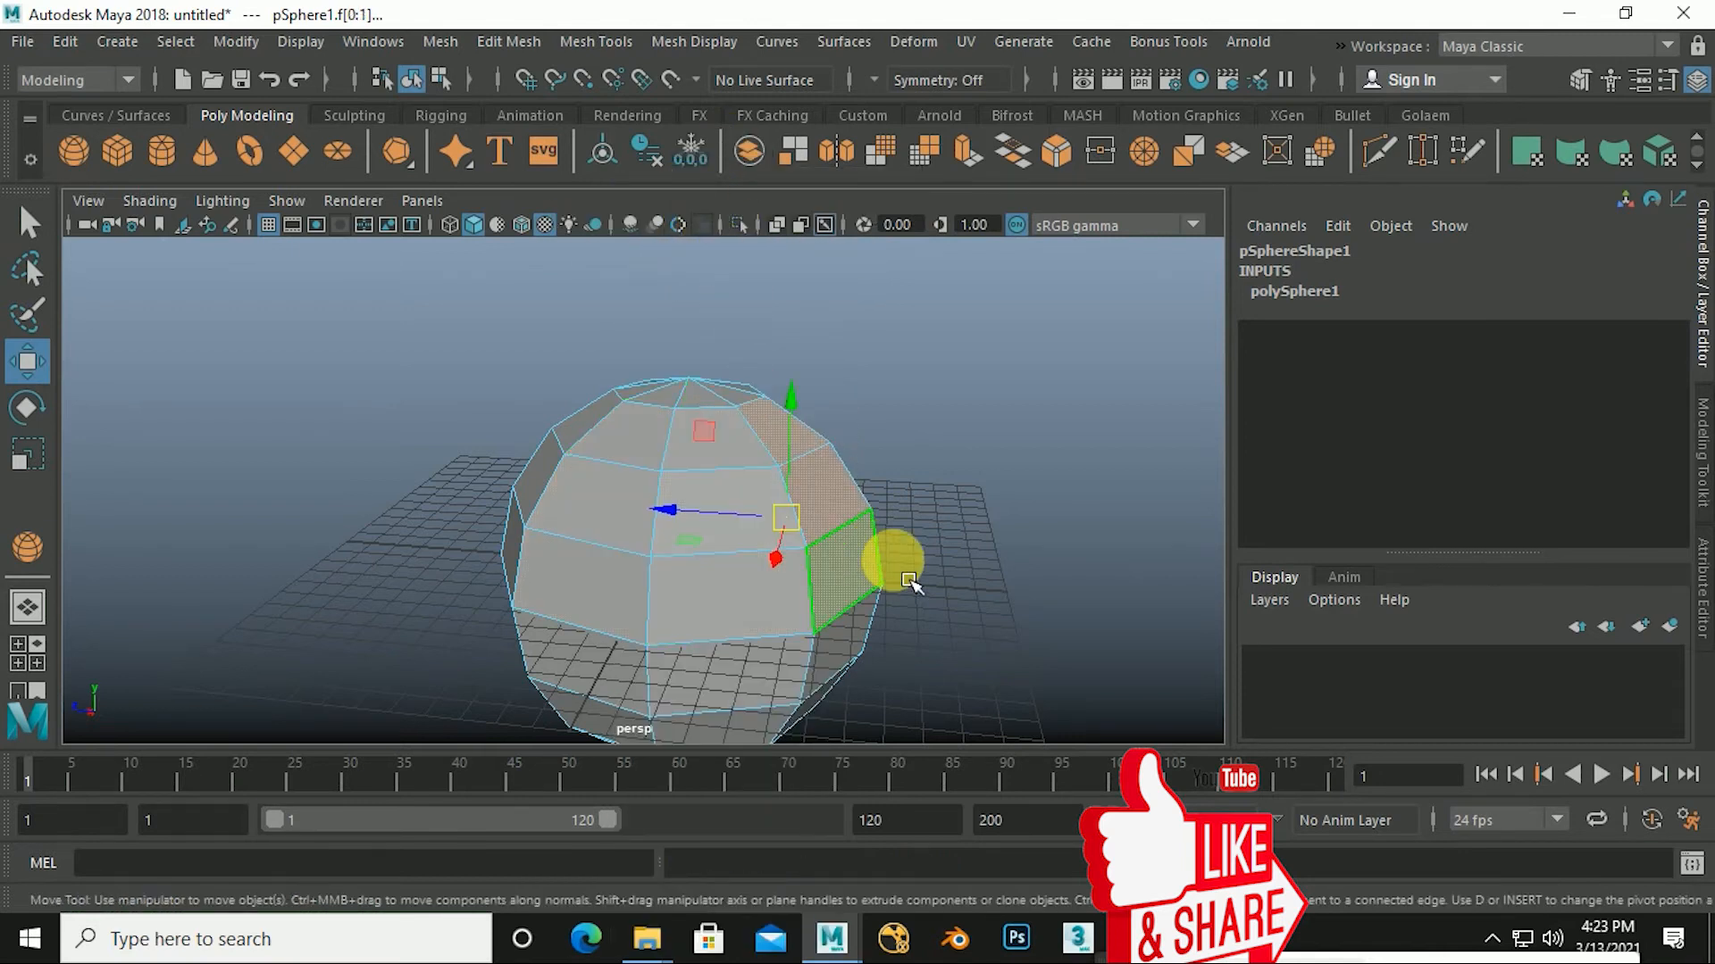
pyautogui.moveTo(525, 414); pyautogui.dragTo(618, 535)
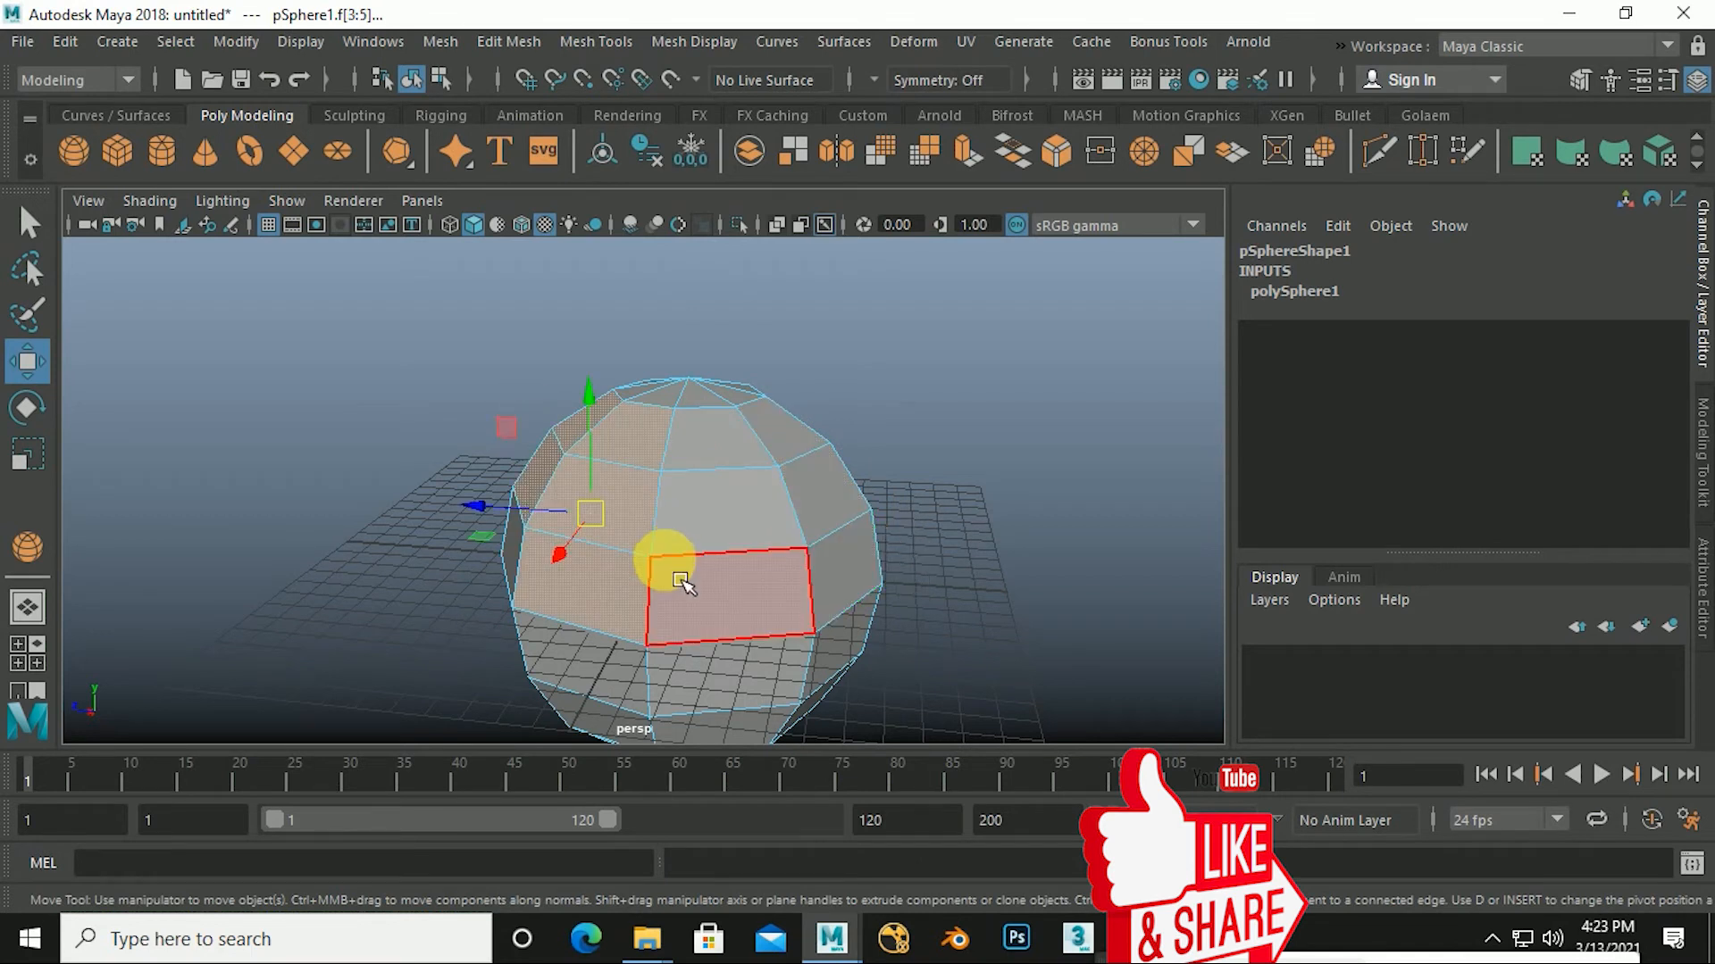
pyautogui.moveTo(828, 460); pyautogui.dragTo(708, 564)
pyautogui.moveTo(884, 621); pyautogui.dragTo(748, 545)
pyautogui.moveTo(474, 549); pyautogui.dragTo(744, 672)
pyautogui.moveTo(859, 589); pyautogui.dragTo(811, 454)
pyautogui.click(790, 413)
pyautogui.moveTo(547, 392); pyautogui.dragTo(683, 587)
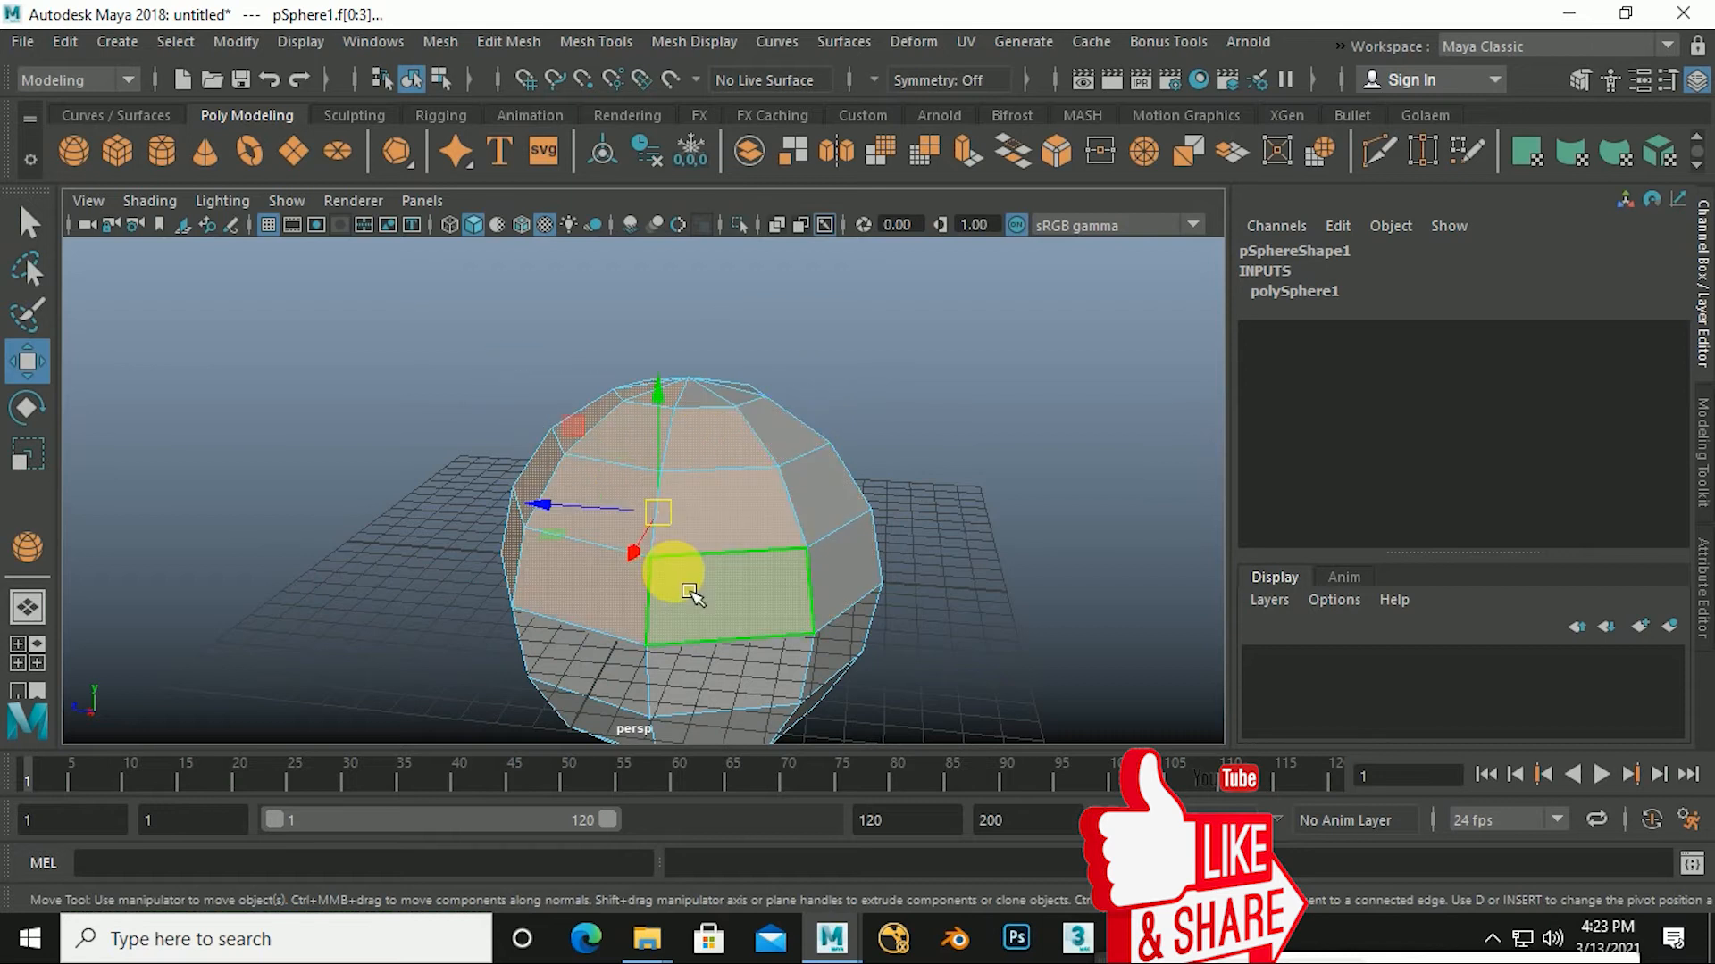
pyautogui.moveTo(491, 636); pyautogui.dragTo(670, 722)
pyautogui.moveTo(922, 678); pyautogui.dragTo(811, 536)
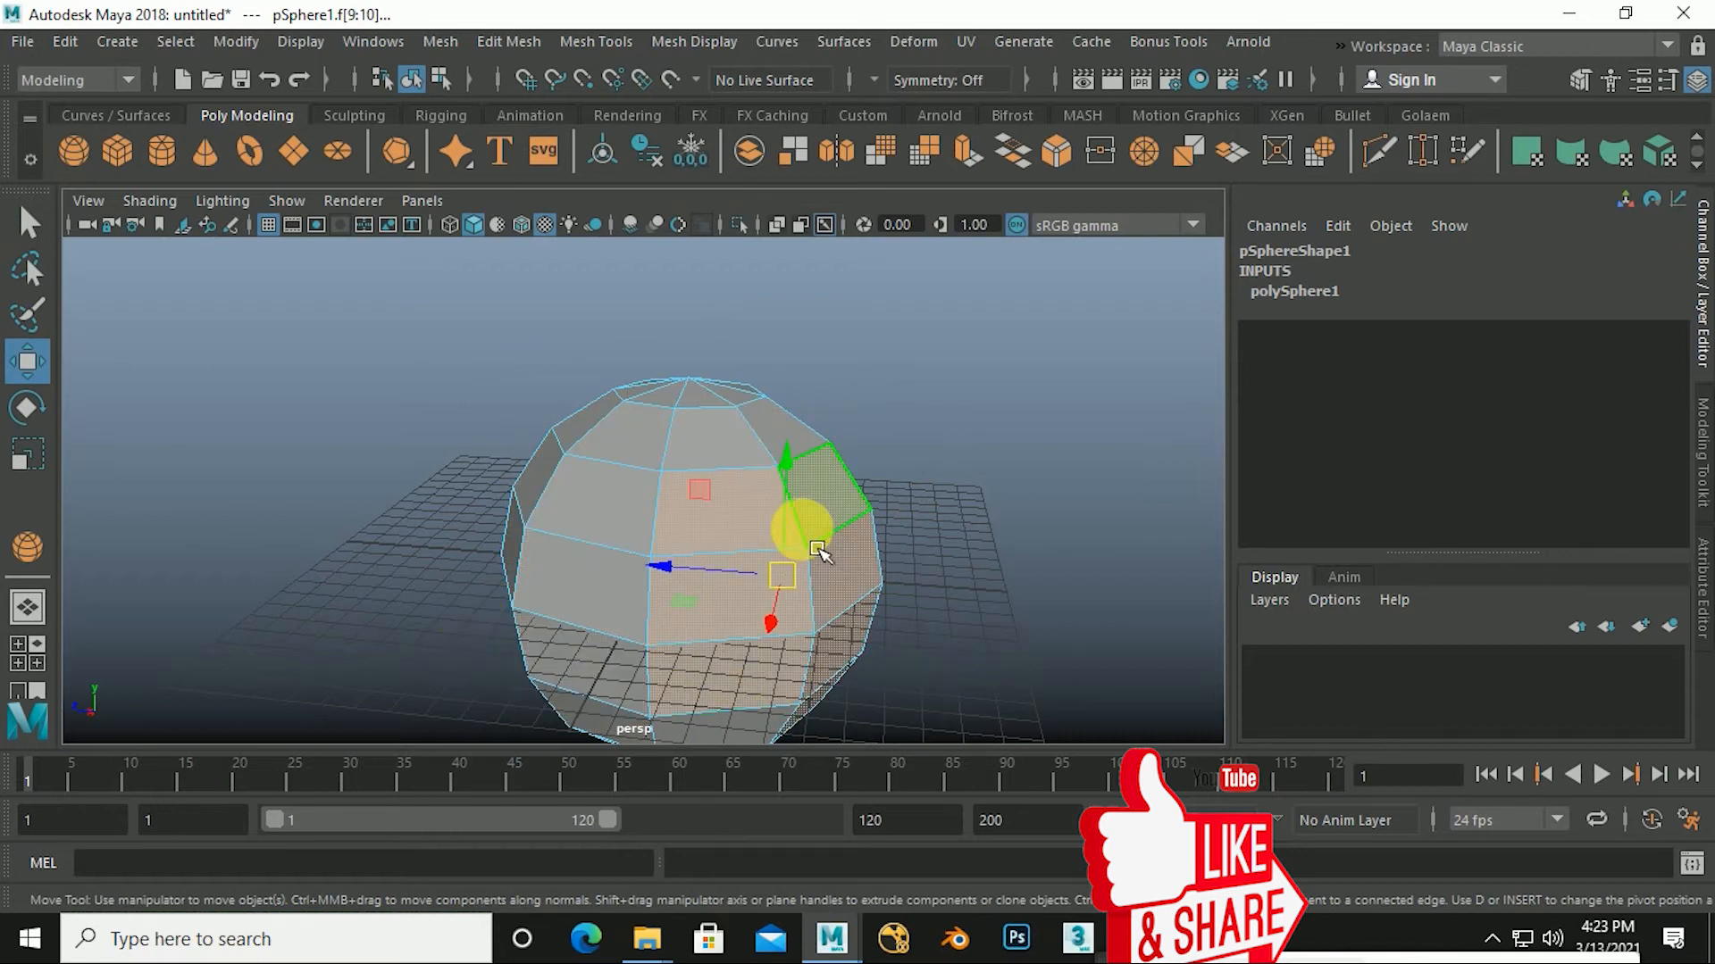
# Return the sphere to object mode, deselect it, and select it again as a whole.
pyautogui.moveTo(727, 499); pyautogui.dragTo(764, 200, button='right')
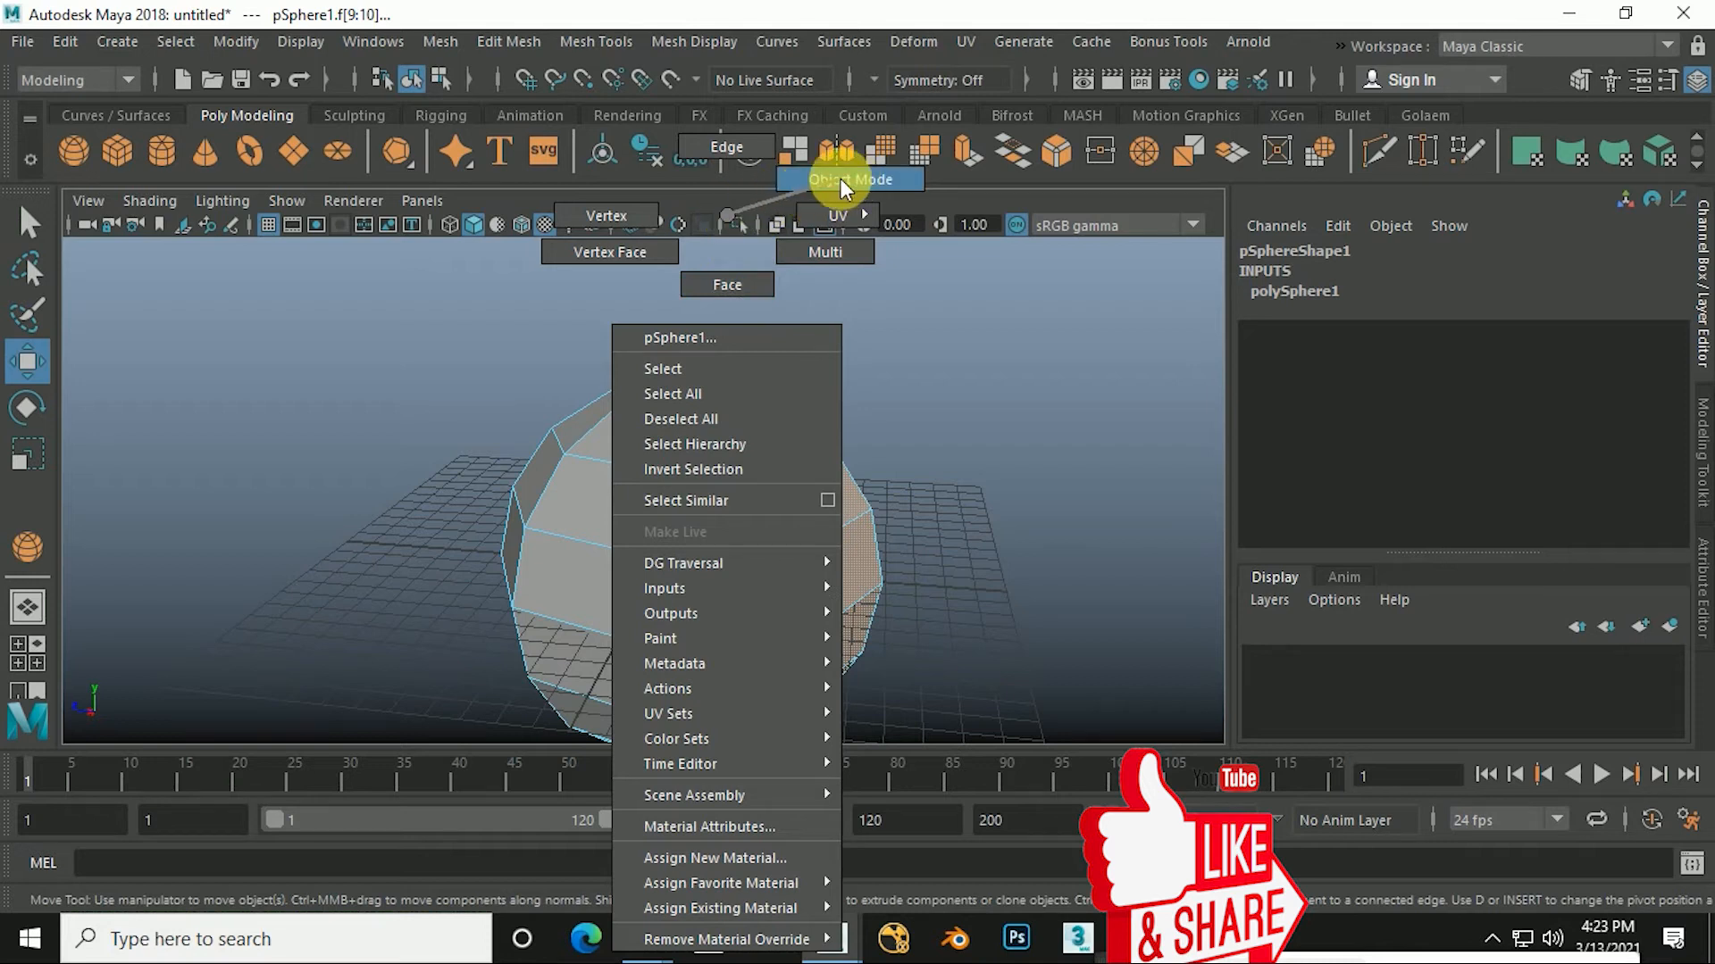
pyautogui.moveTo(839, 178); pyautogui.dragTo(840, 178, button='right')
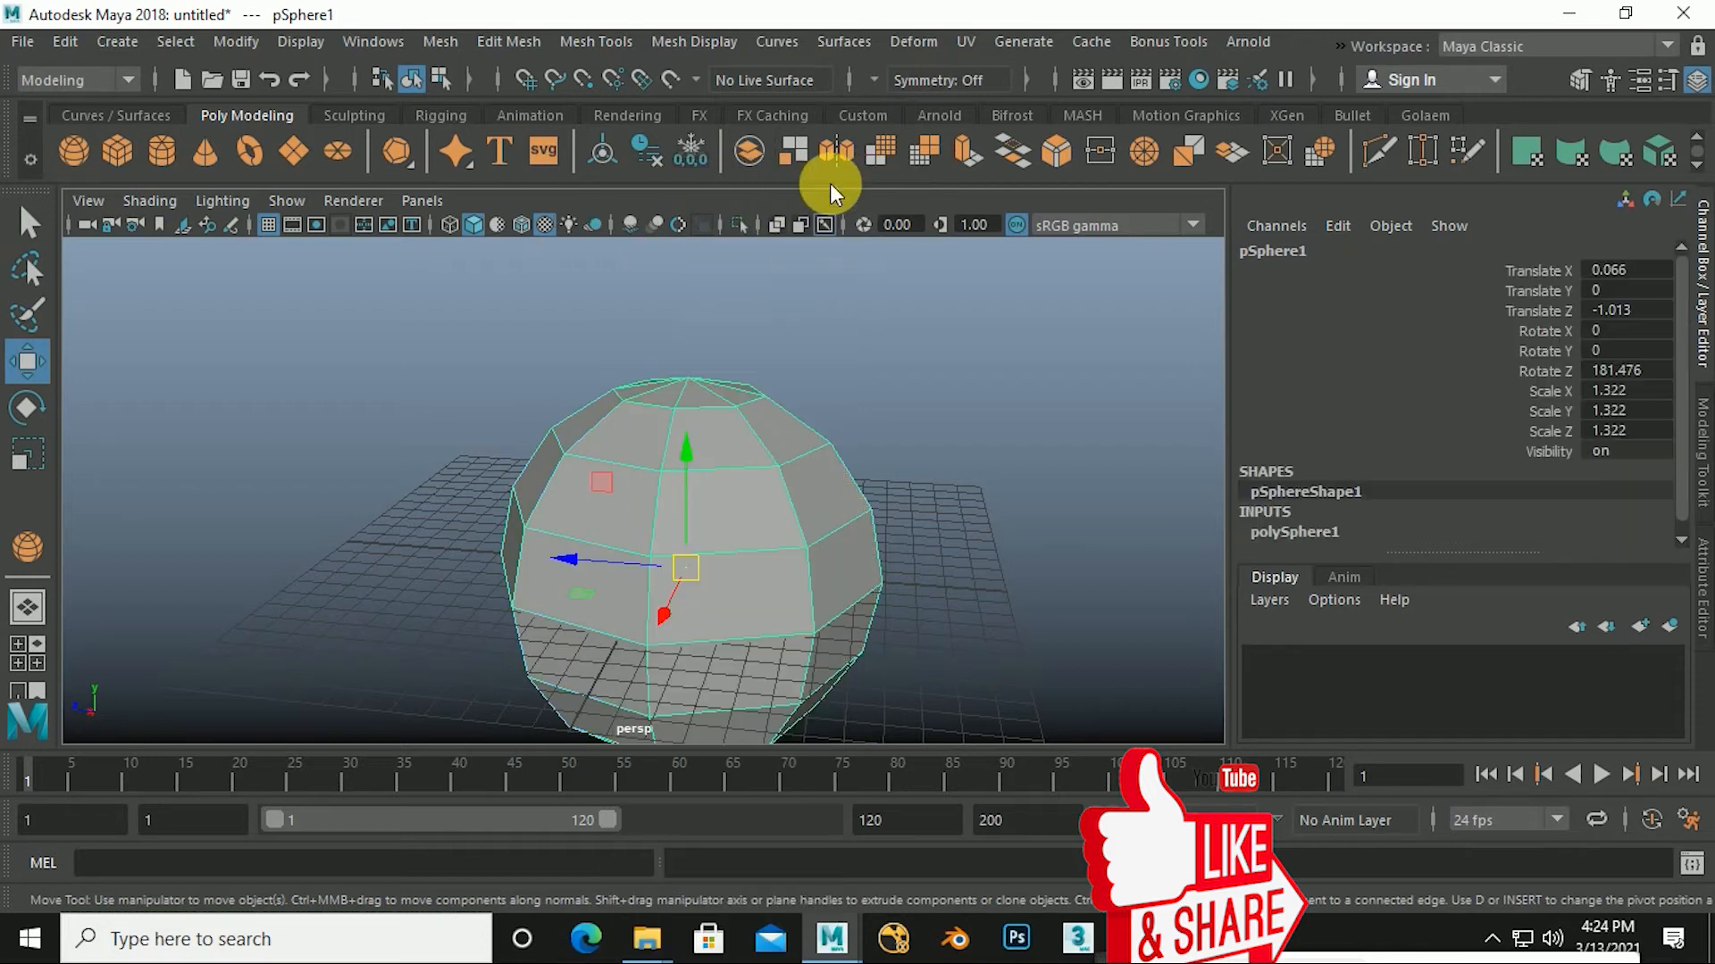
pyautogui.click(877, 444)
pyautogui.click(787, 522)
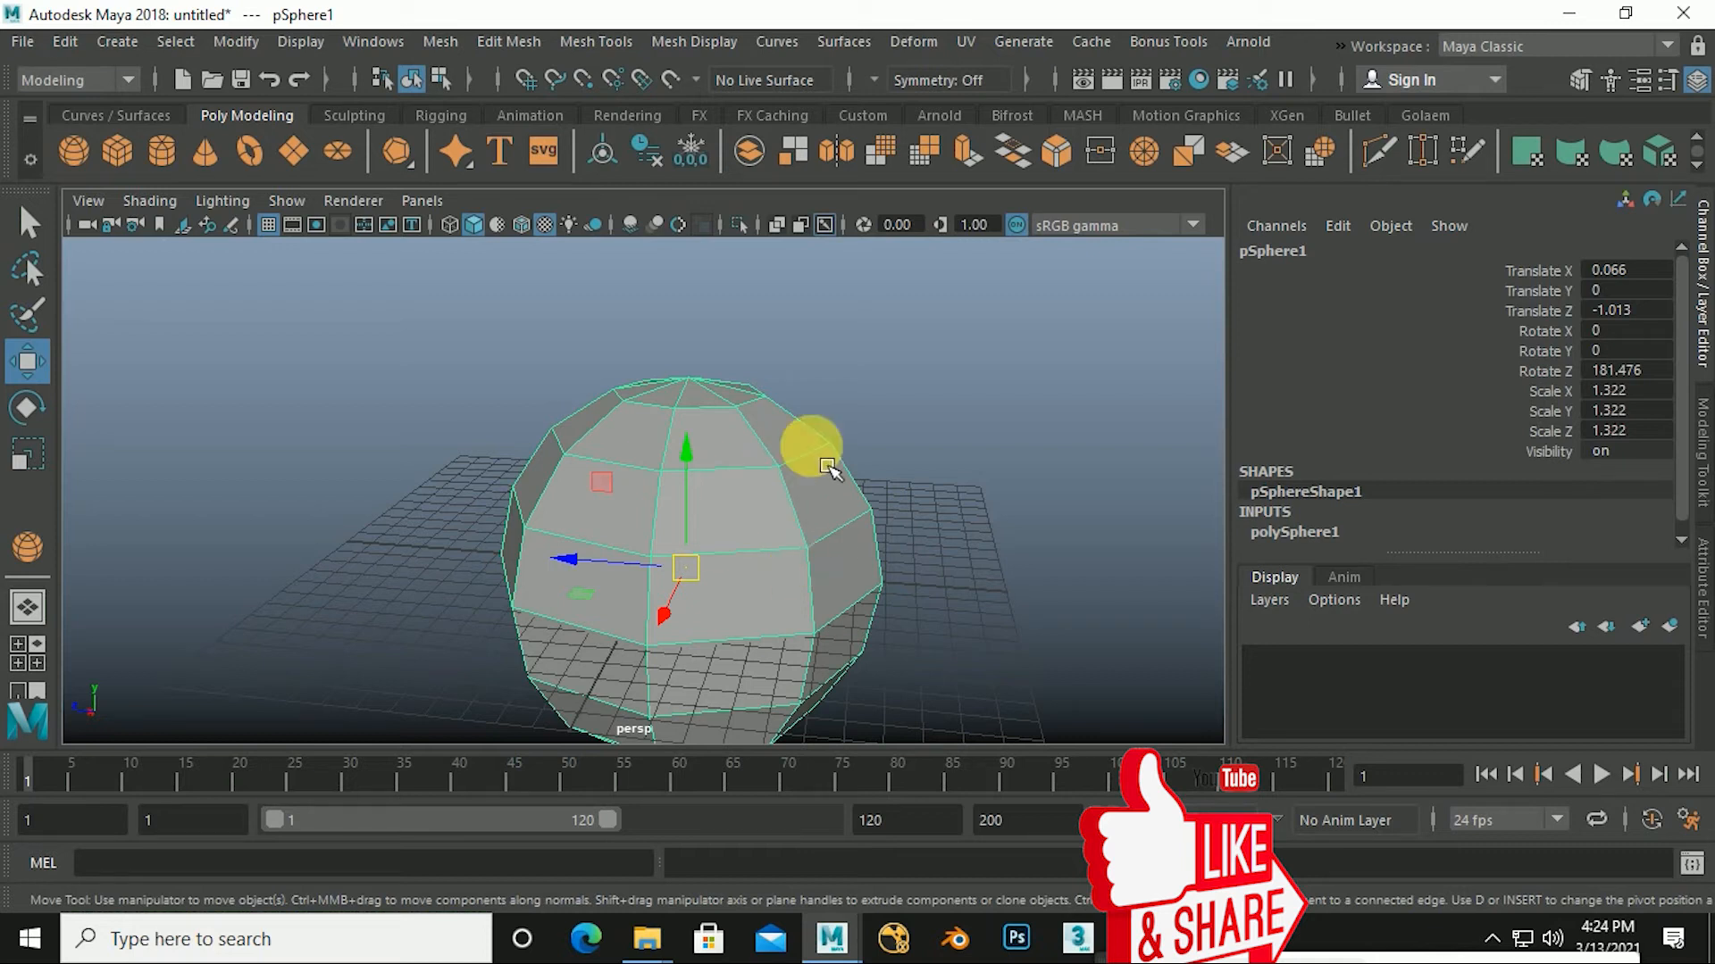
# Switch the sphere to vertex selection mode and box-select several groups of its vertices.
pyautogui.moveTo(746, 517); pyautogui.dragTo(612, 216, button='right')
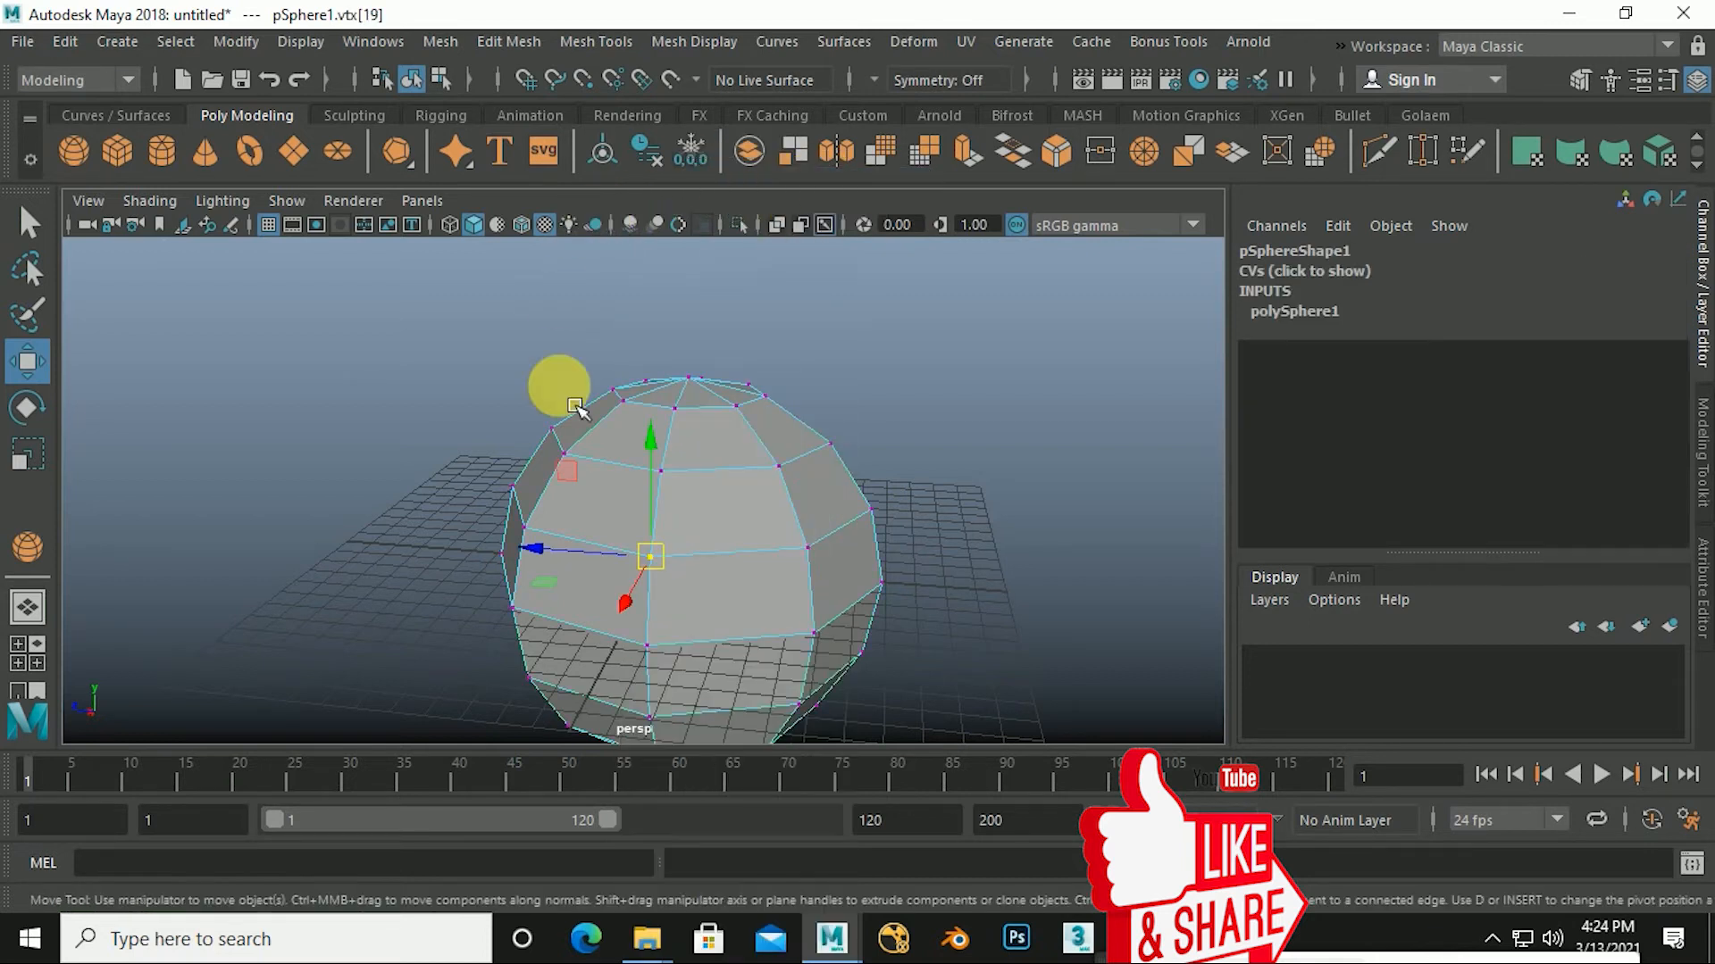
pyautogui.moveTo(739, 491); pyautogui.dragTo(814, 582)
pyautogui.moveTo(494, 418); pyautogui.dragTo(585, 575)
pyautogui.moveTo(620, 501); pyautogui.dragTo(707, 657)
pyautogui.moveTo(784, 490); pyautogui.dragTo(831, 651)
# Leave vertex selection for object mode, then deselect and reselect the whole sphere.
pyautogui.moveTo(699, 434); pyautogui.dragTo(790, 179, button='right')
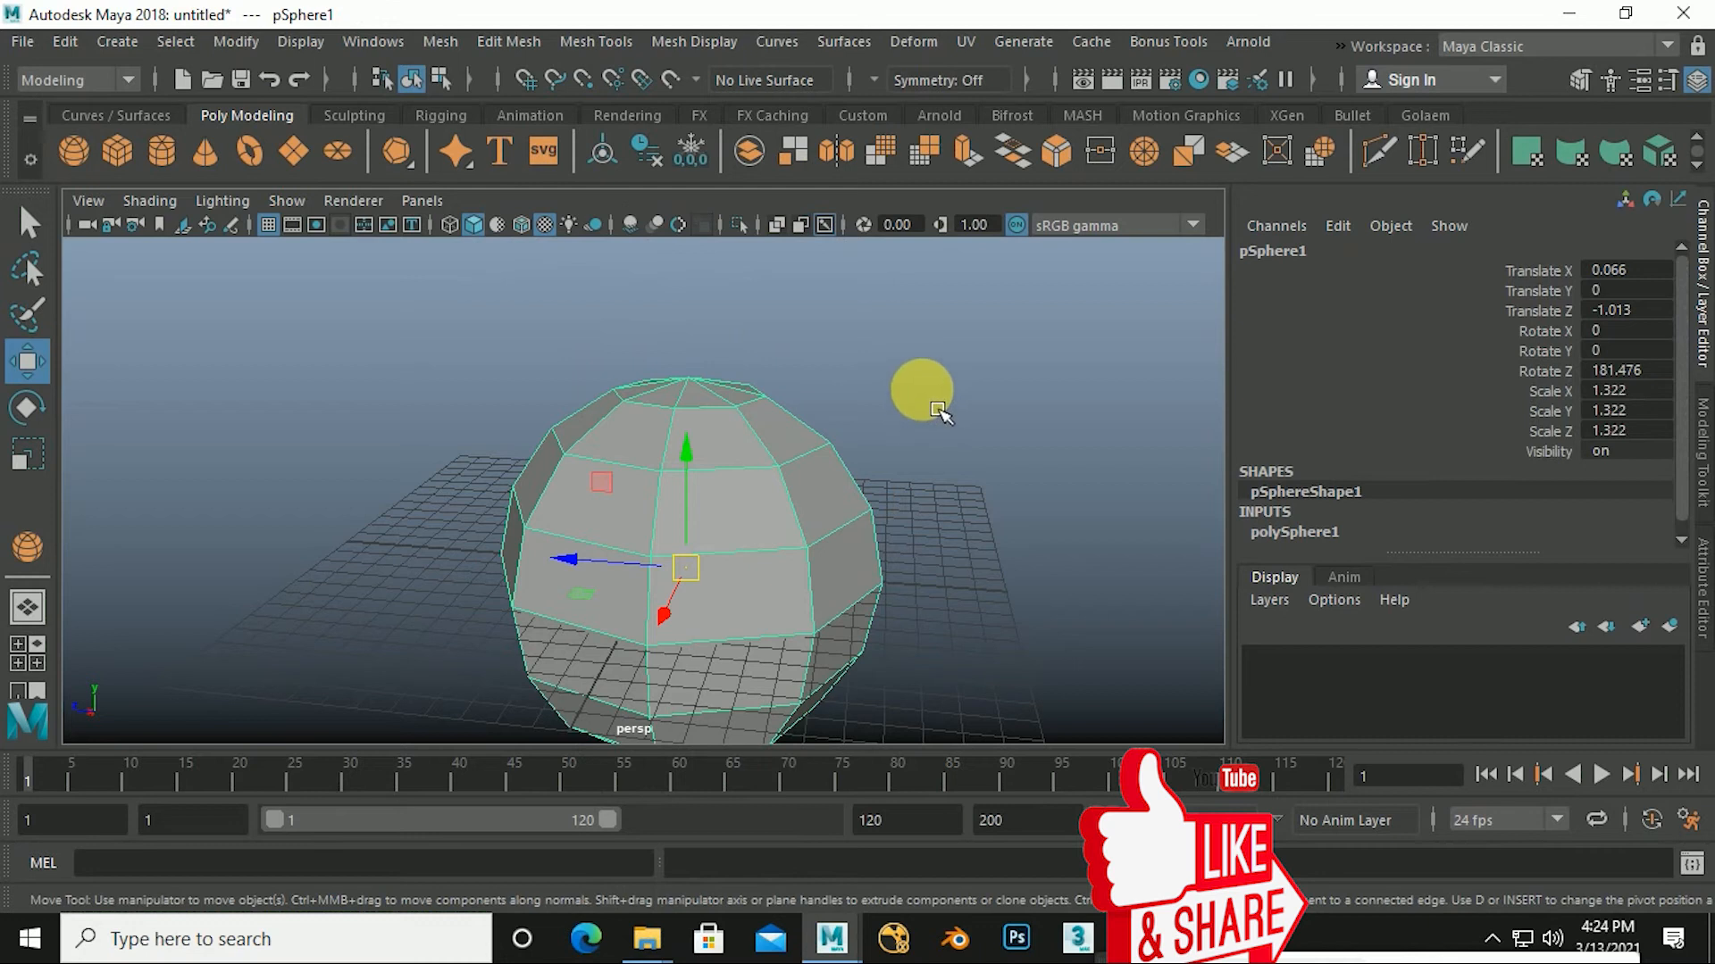
pyautogui.click(938, 411)
pyautogui.click(828, 502)
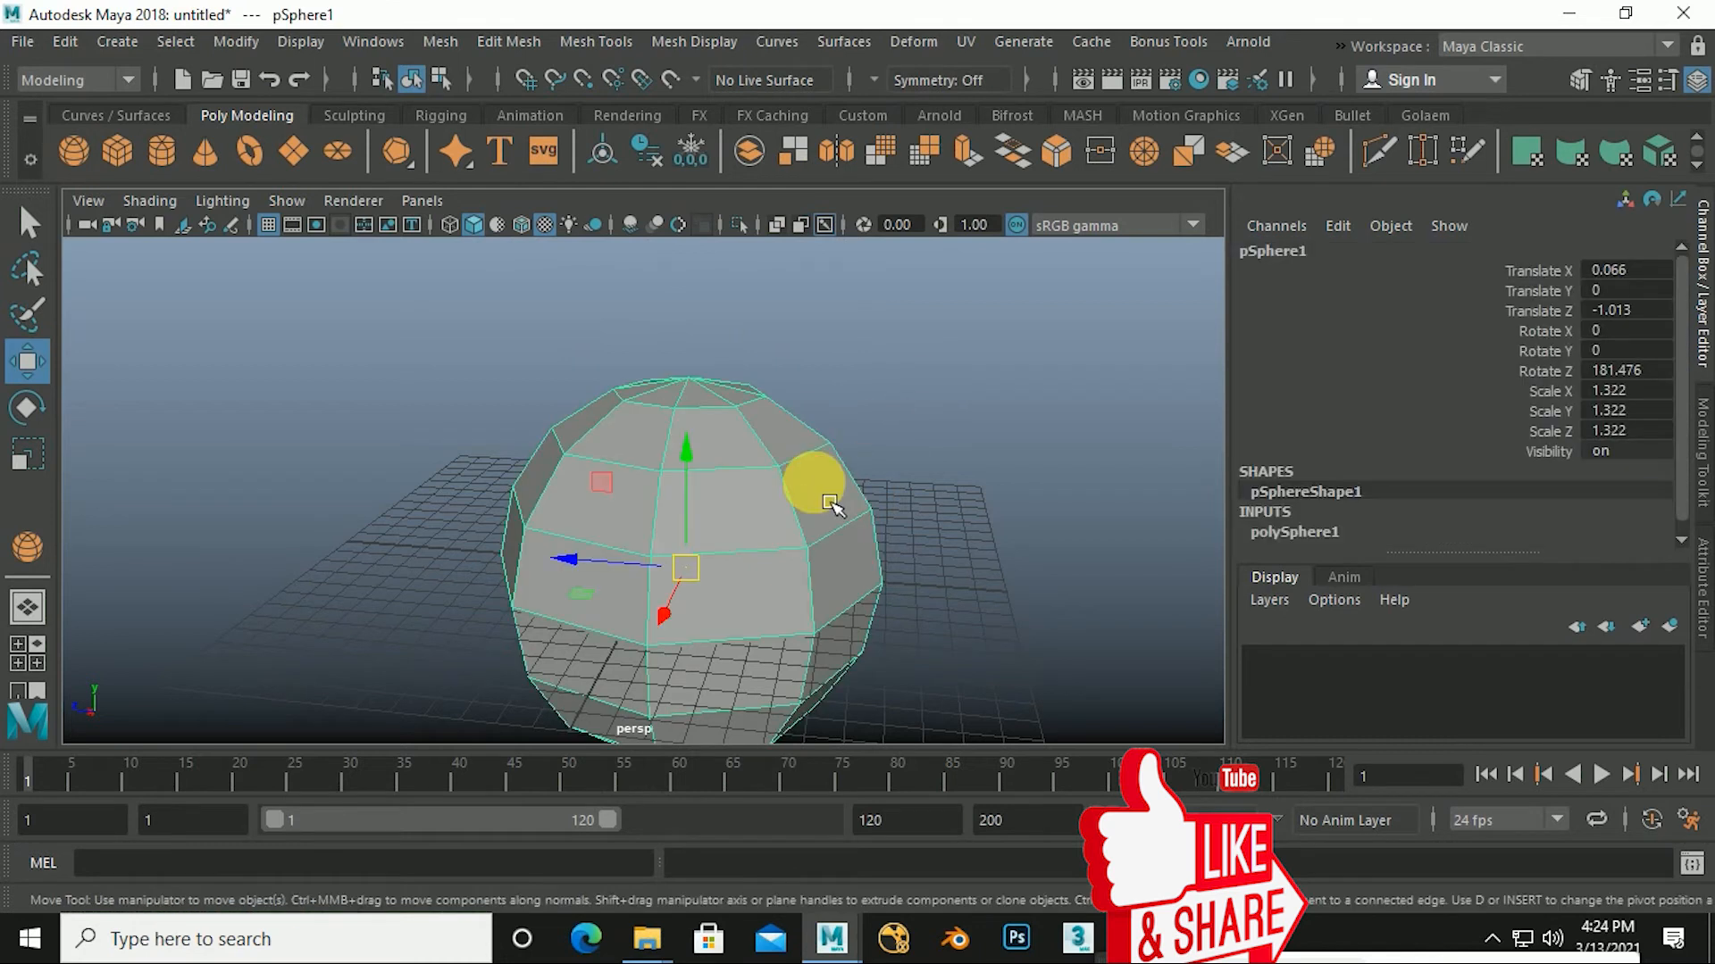
# Move the sphere straight up along the Y axis to a Translate Y of about 6.381.
pyautogui.scroll(-2, 829, 503)
pyautogui.keyDown('alt'); pyautogui.moveTo(828, 503); pyautogui.dragTo(791, 559); pyautogui.keyUp('alt')
pyautogui.scroll(2, 839, 562)
pyautogui.keyDown('alt'); pyautogui.moveTo(783, 556); pyautogui.dragTo(755, 605, button='right'); pyautogui.keyUp('alt')
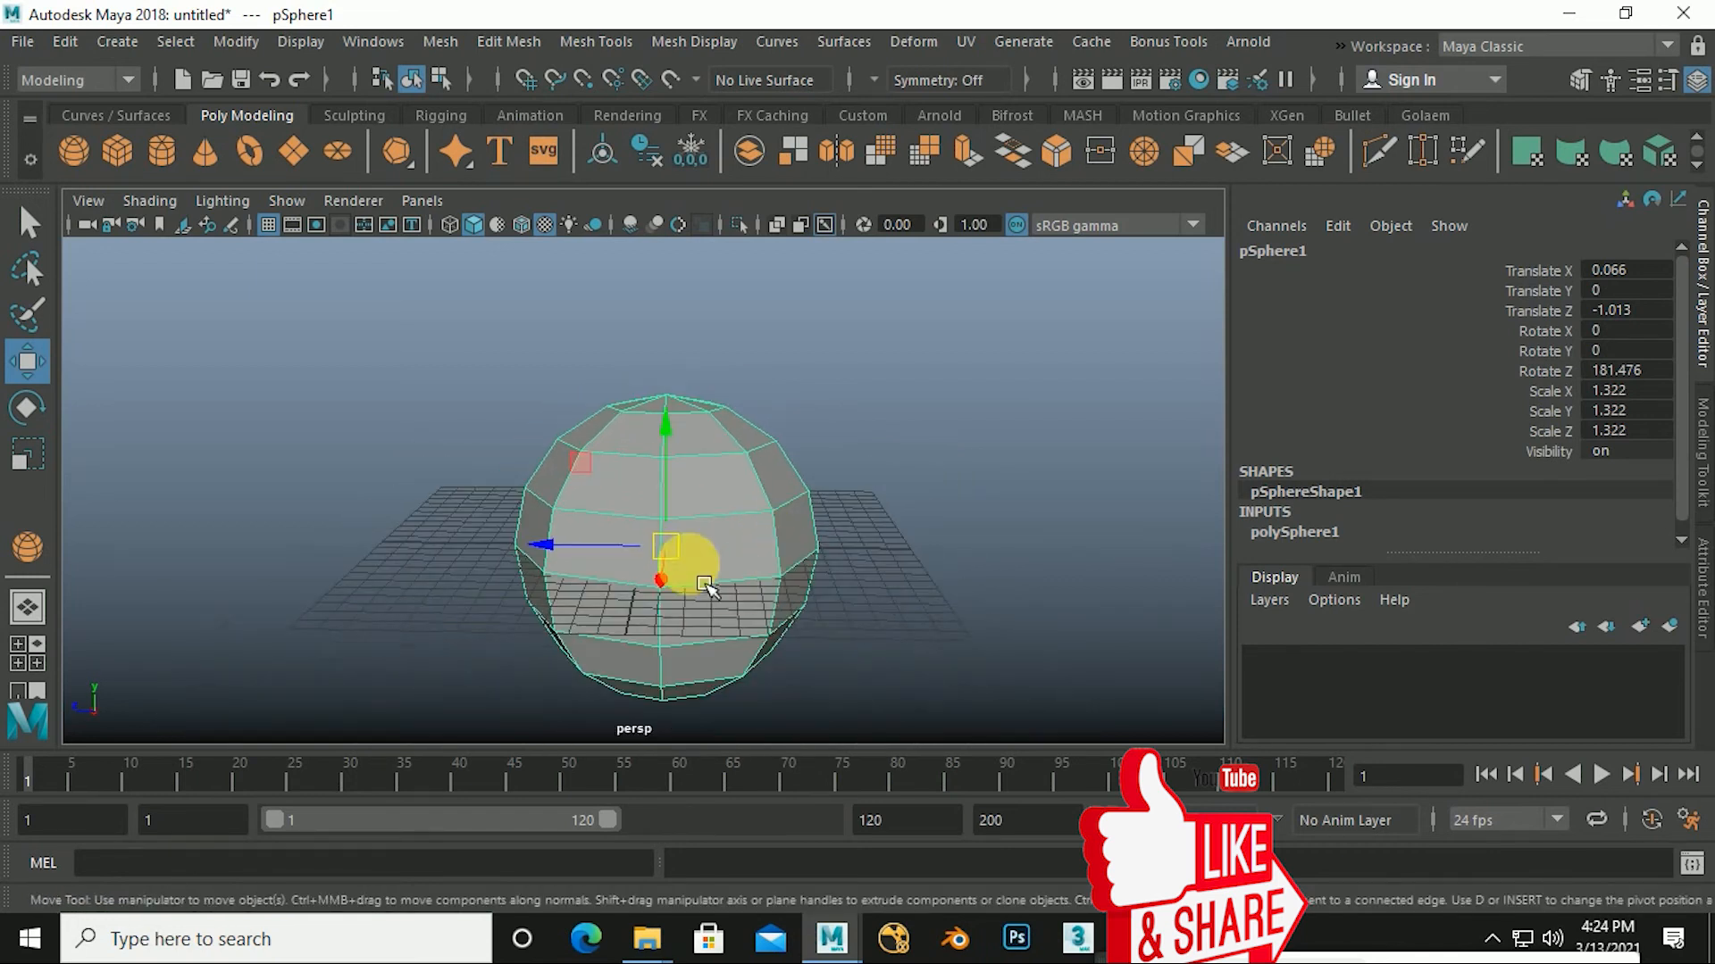
pyautogui.moveTo(803, 565)
pyautogui.keyDown('alt'); pyautogui.mouseDown()
pyautogui.moveTo(689, 471)
pyautogui.moveTo(774, 562)
pyautogui.mouseUp(); pyautogui.keyUp('alt')
pyautogui.moveTo(672, 440); pyautogui.dragTo(684, 288)
# Examine the raised sphere from several angles and distances.
pyautogui.keyDown('alt'); pyautogui.moveTo(715, 406); pyautogui.dragTo(717, 573, button='middle'); pyautogui.keyUp('alt')
pyautogui.keyDown('alt'); pyautogui.moveTo(717, 572); pyautogui.dragTo(746, 568); pyautogui.keyUp('alt')
pyautogui.scroll(2, 696, 529)
pyautogui.keyDown('alt'); pyautogui.moveTo(696, 528); pyautogui.dragTo(715, 561, button='middle'); pyautogui.keyUp('alt')
pyautogui.moveTo(715, 560)
pyautogui.keyDown('alt'); pyautogui.mouseDown()
pyautogui.moveTo(754, 447)
pyautogui.moveTo(748, 572)
pyautogui.moveTo(750, 541)
pyautogui.mouseUp(); pyautogui.keyUp('alt')
pyautogui.scroll(-2, 728, 533)
pyautogui.scroll(-1, 765, 571)
pyautogui.scroll(1, 756, 612)
pyautogui.scroll(-1, 739, 621)
pyautogui.scroll(1, 741, 620)
pyautogui.moveTo(745, 602)
pyautogui.keyDown('alt'); pyautogui.mouseDown()
pyautogui.moveTo(755, 618)
pyautogui.moveTo(738, 612)
pyautogui.mouseUp(); pyautogui.keyUp('alt')
pyautogui.scroll(1, 751, 627)
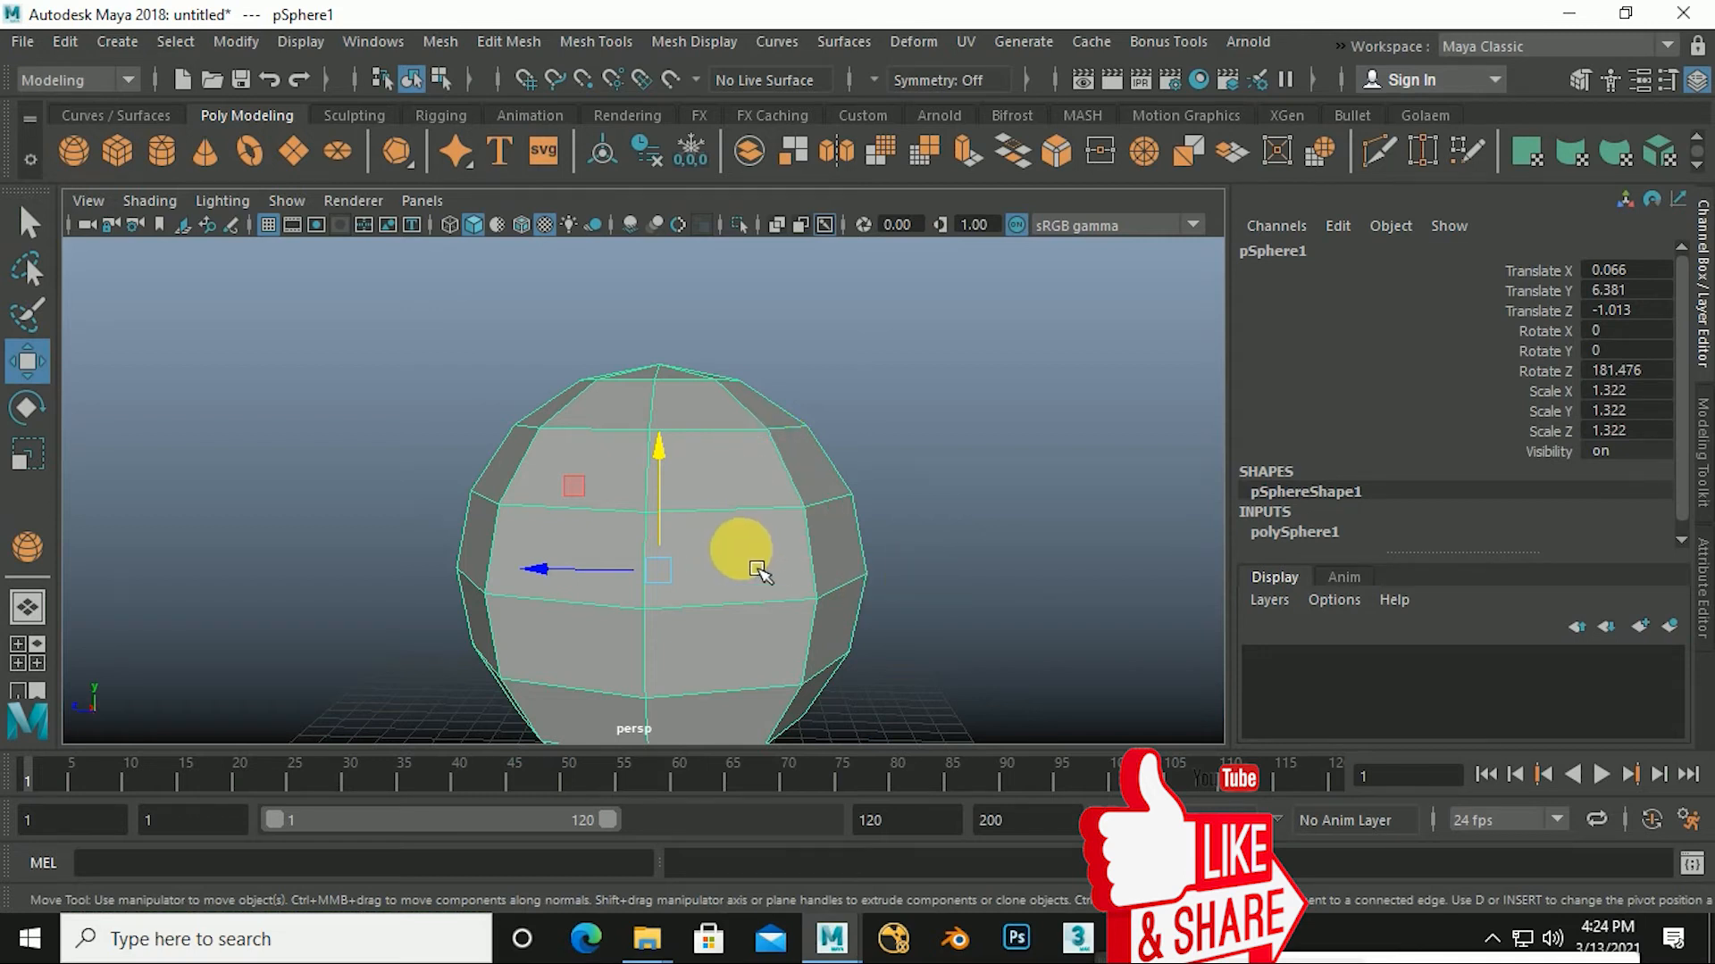
pyautogui.scroll(-2, 764, 570)
pyautogui.scroll(4, 763, 572)
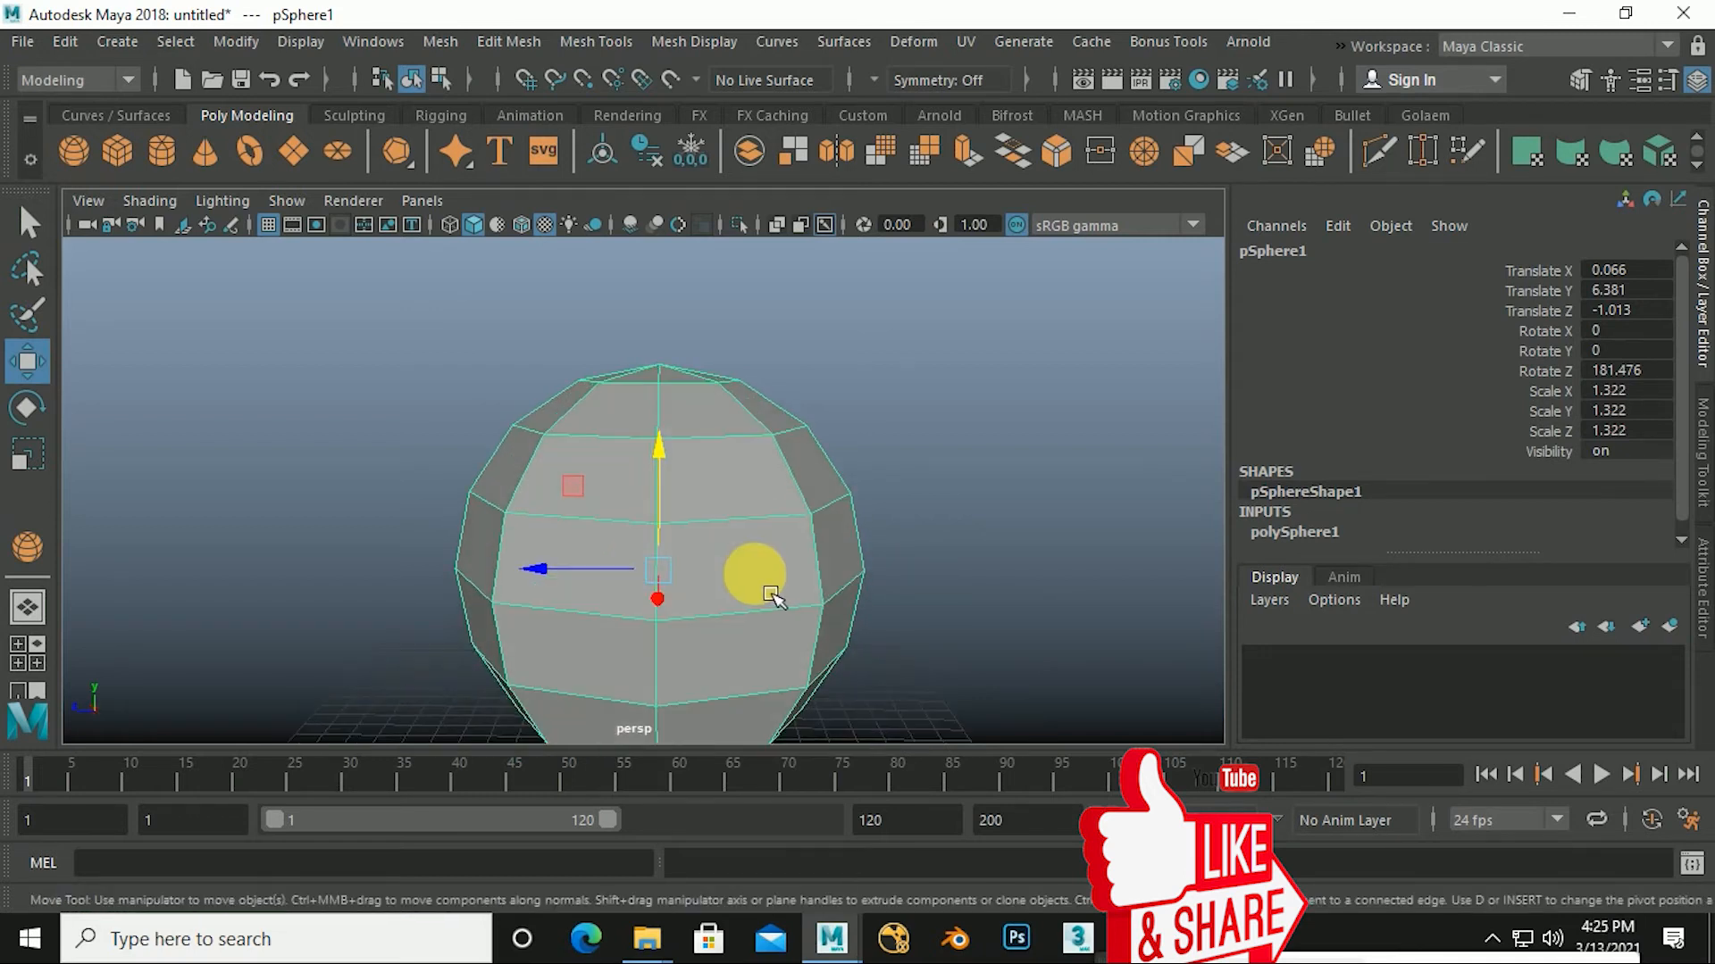
# Switch the sphere to face selection mode, box-select its upper faces and clear the selection.
pyautogui.rightClick(764, 450)
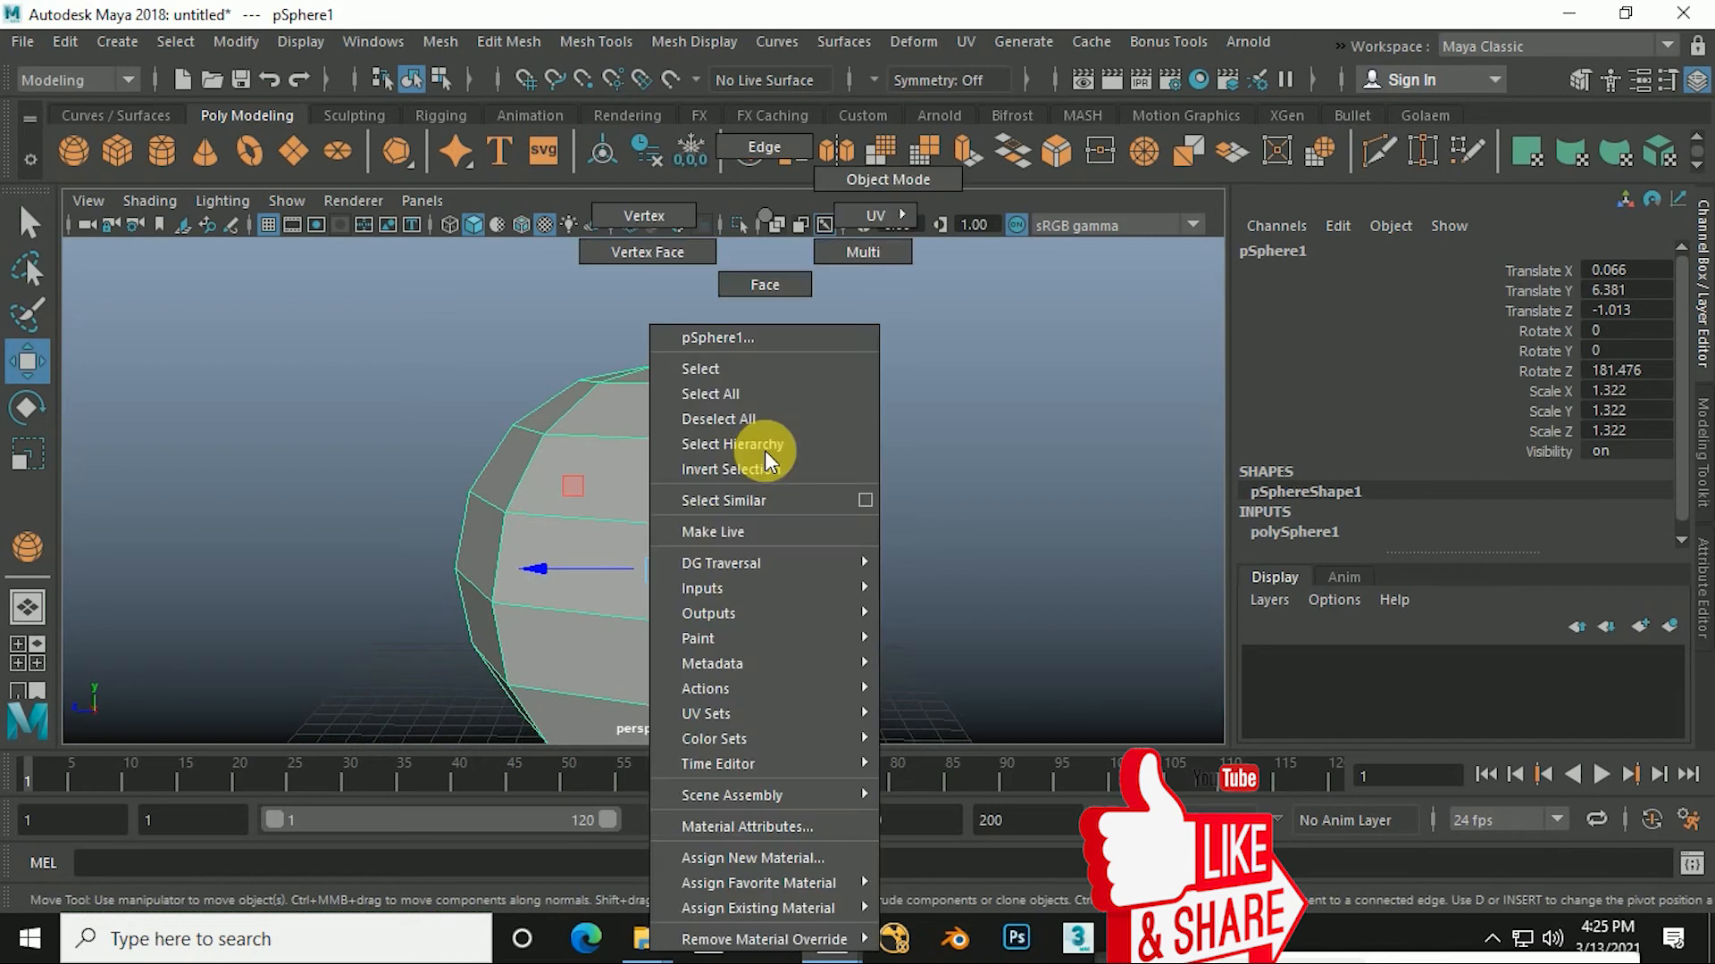
pyautogui.click(788, 286)
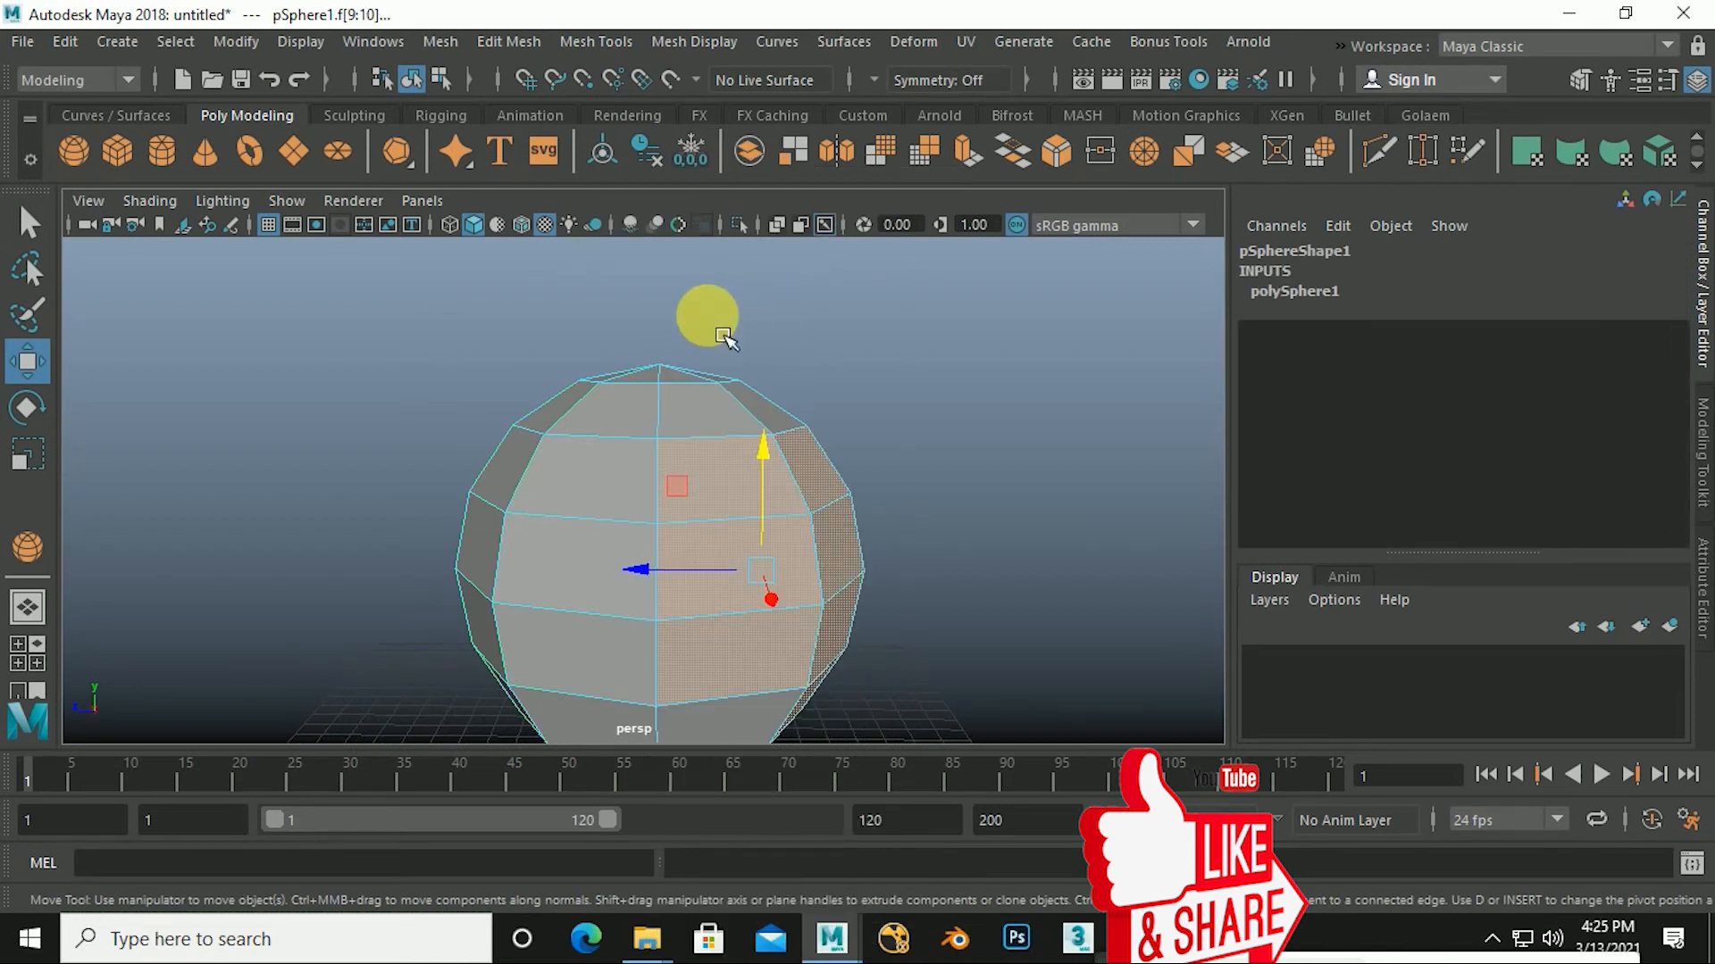
pyautogui.rightClick(720, 397)
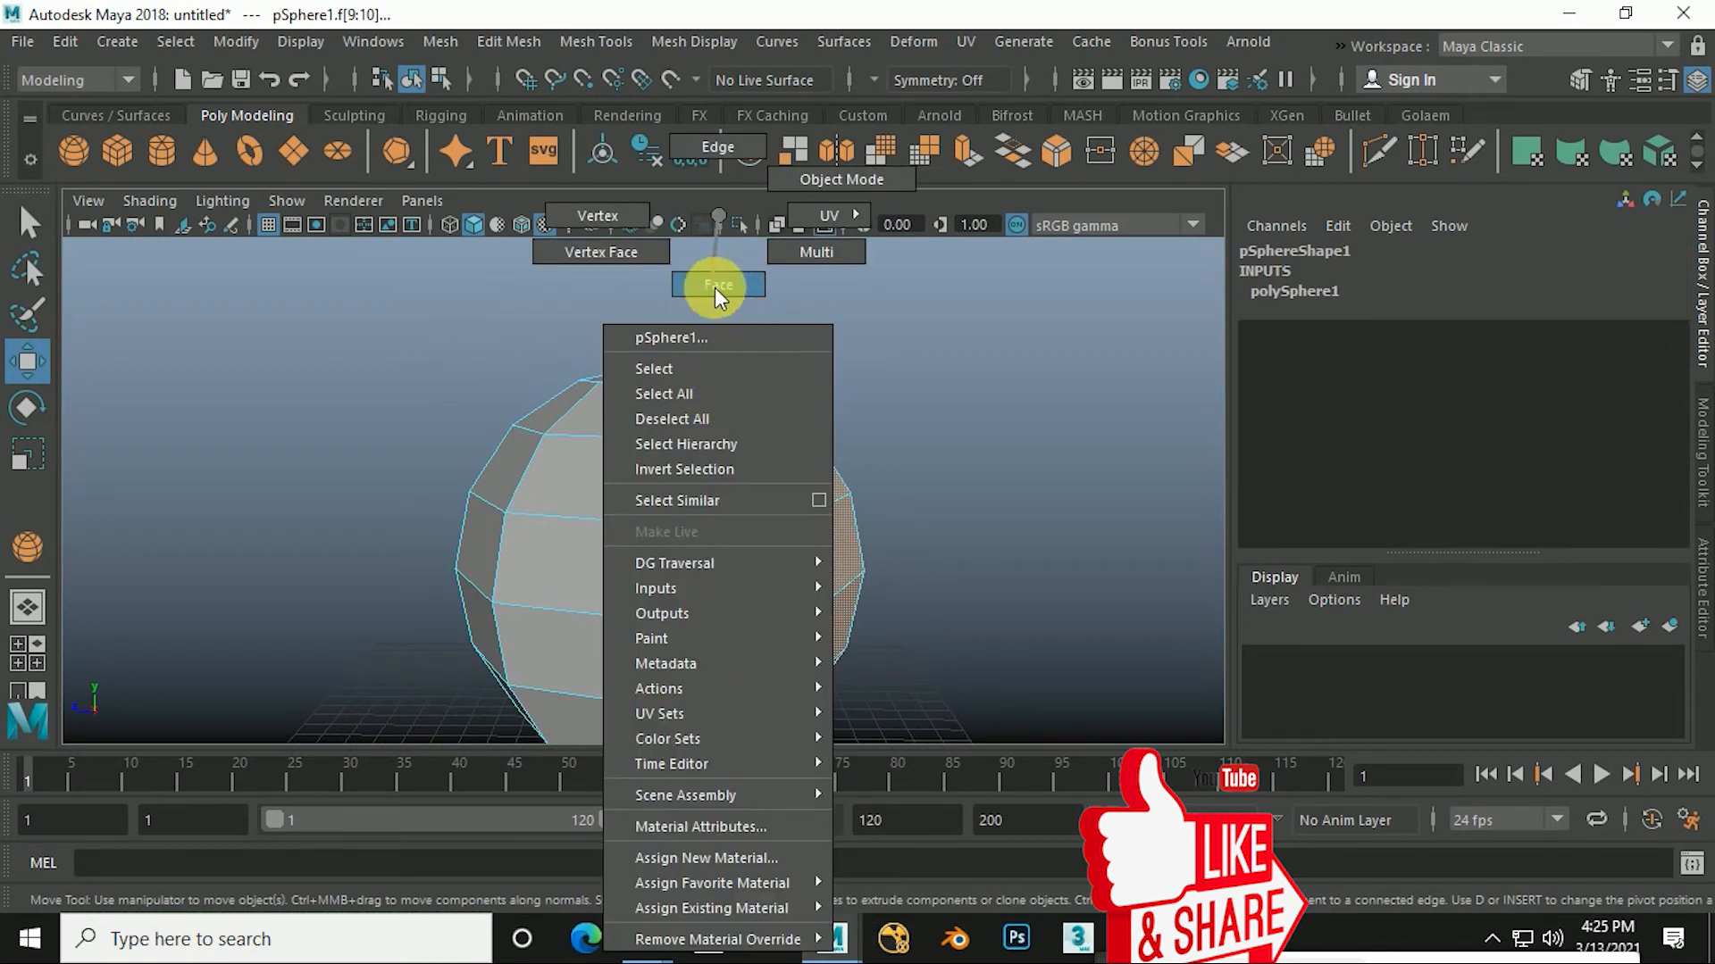
pyautogui.click(715, 287)
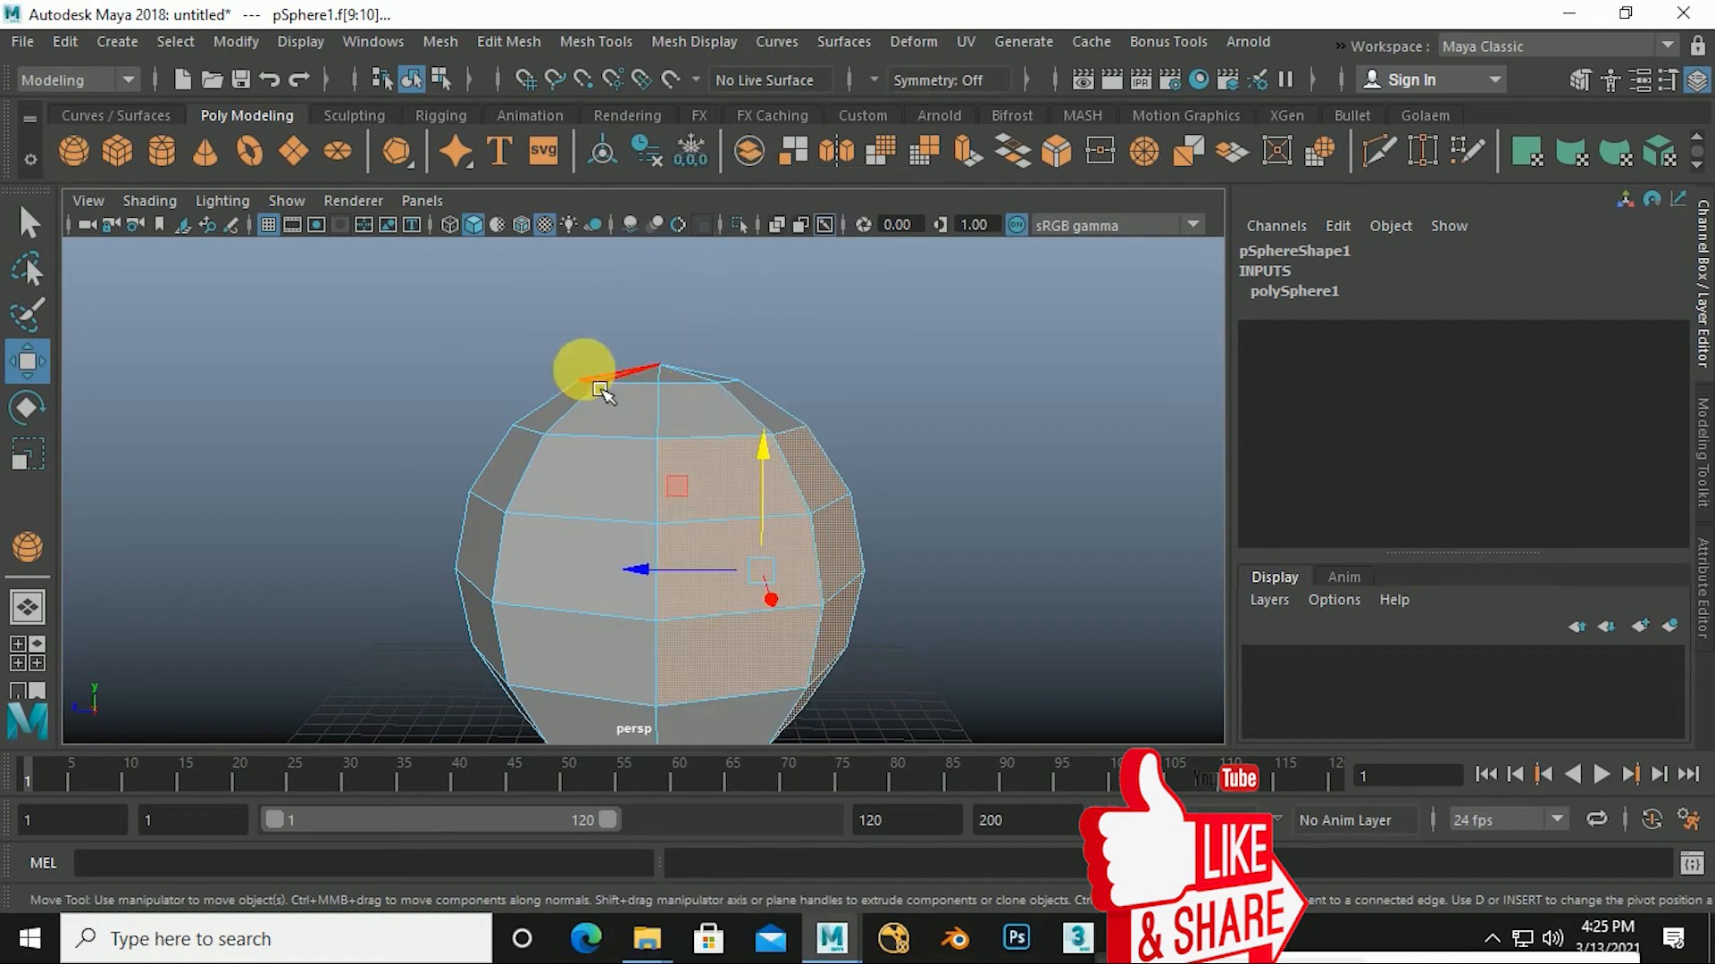
pyautogui.moveTo(456, 320); pyautogui.dragTo(845, 473)
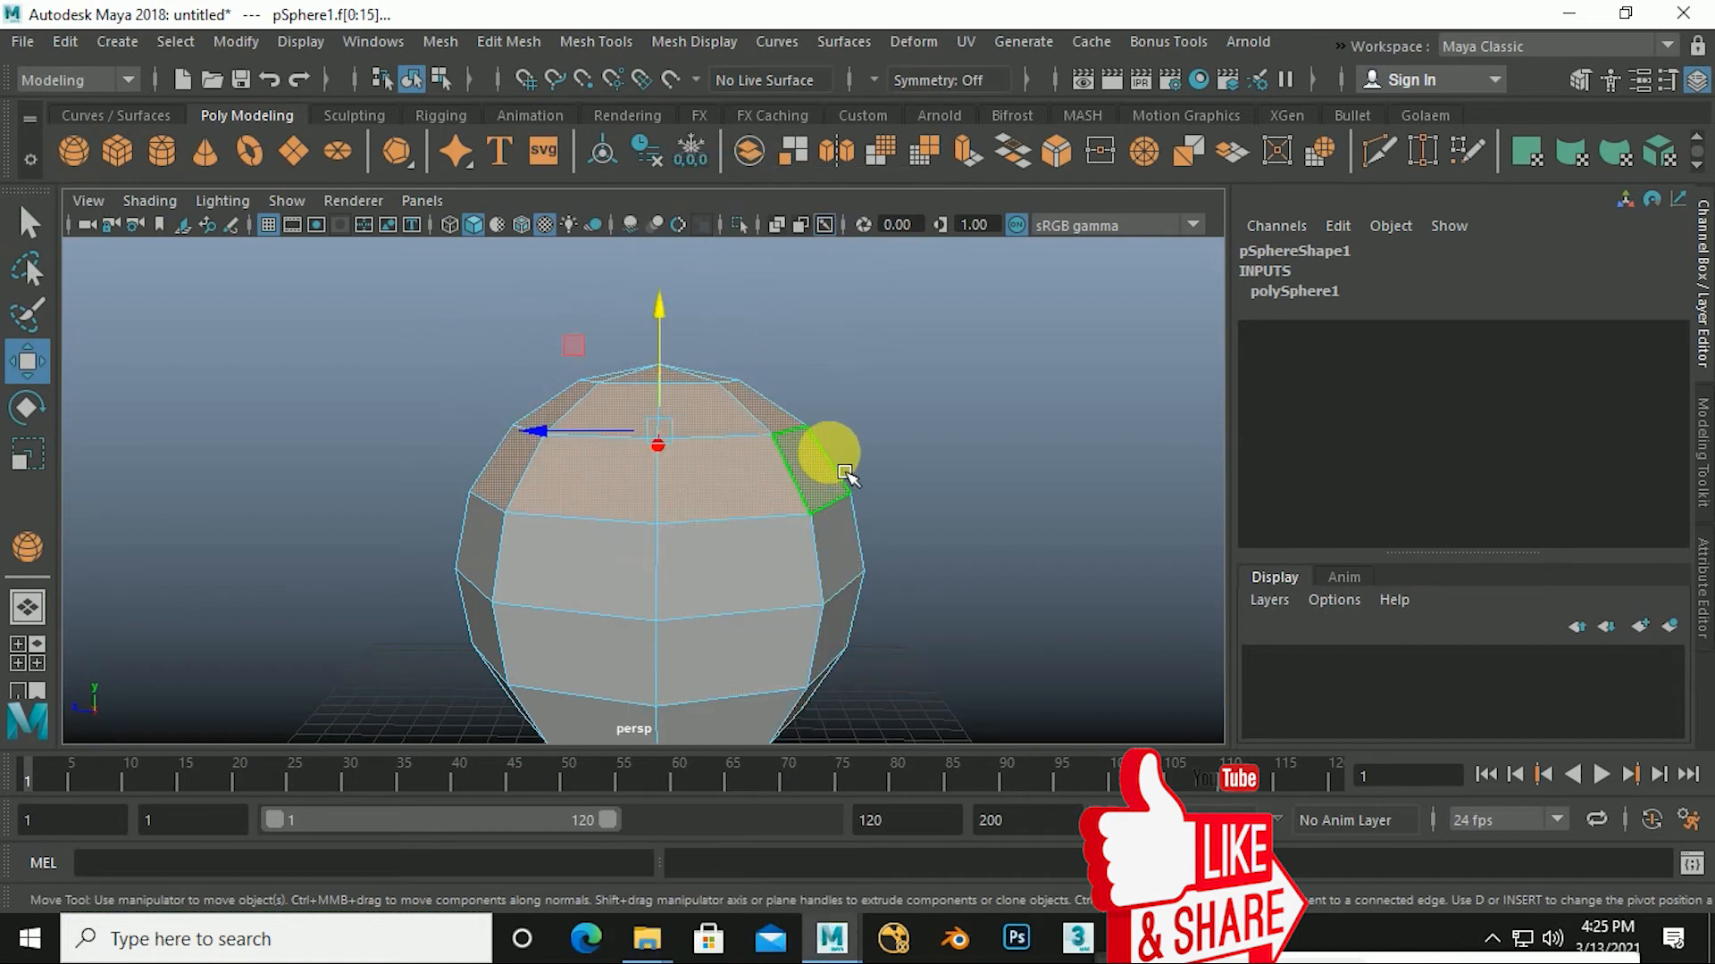
pyautogui.moveTo(424, 287); pyautogui.dragTo(922, 502)
pyautogui.click(921, 496)
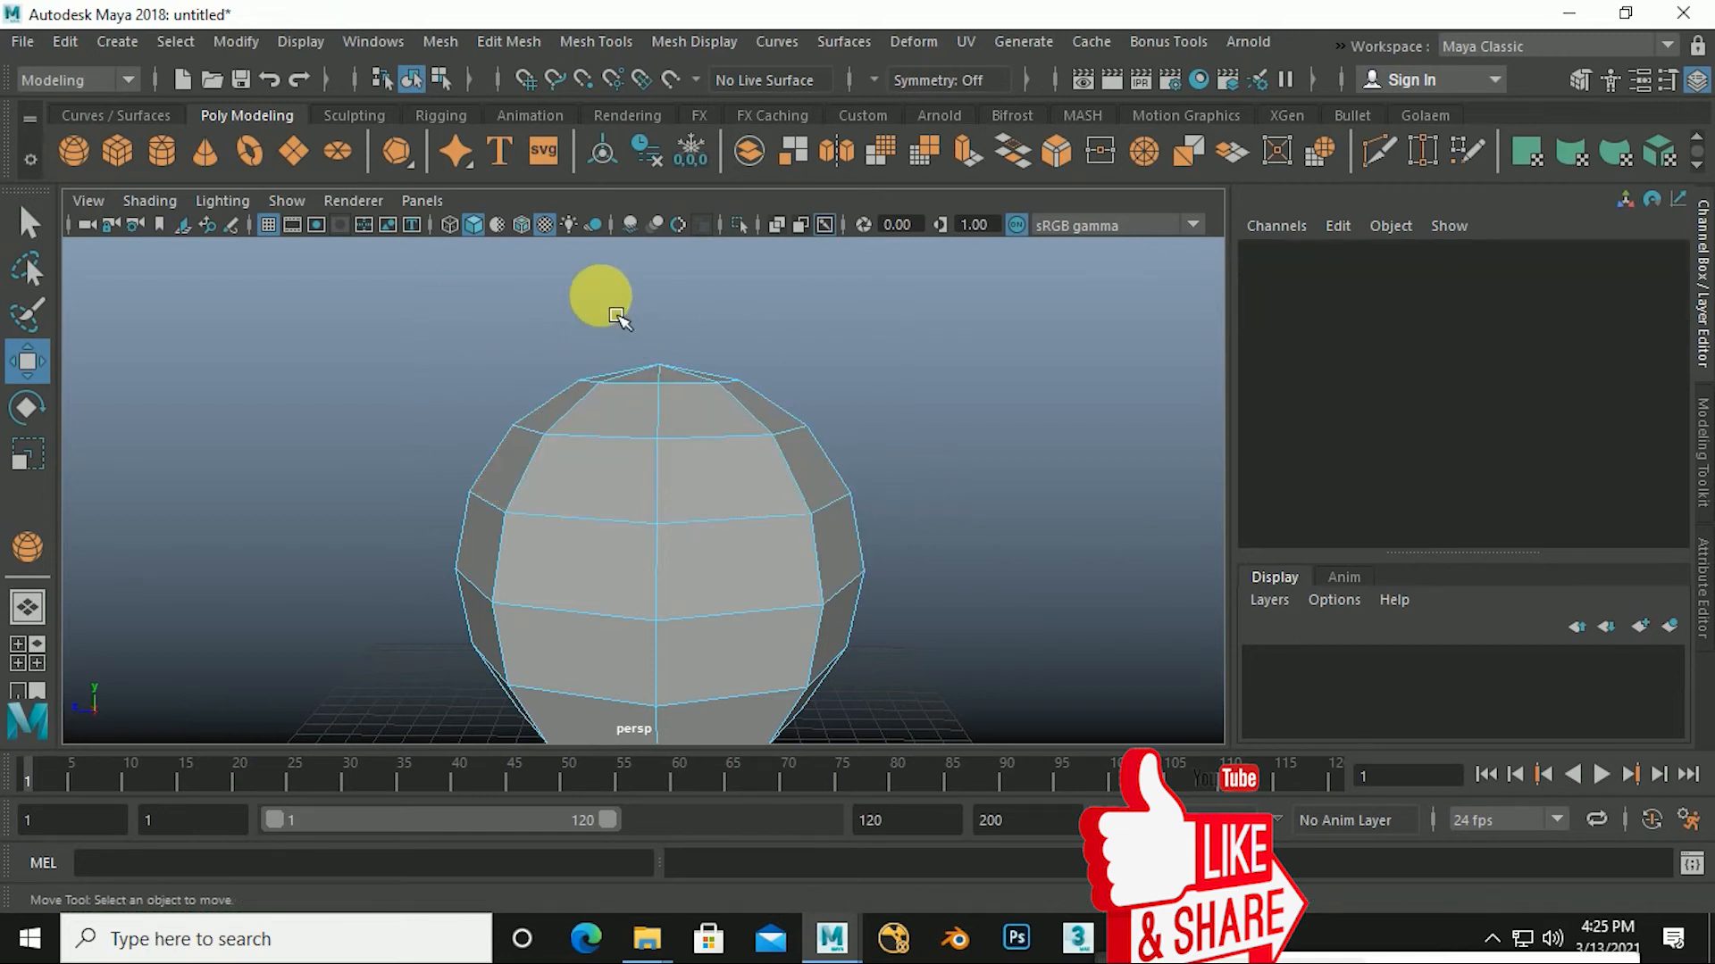
# Show the four-view layout and frame the sphere in the top, front, side and perspective views.
pyautogui.press('space')
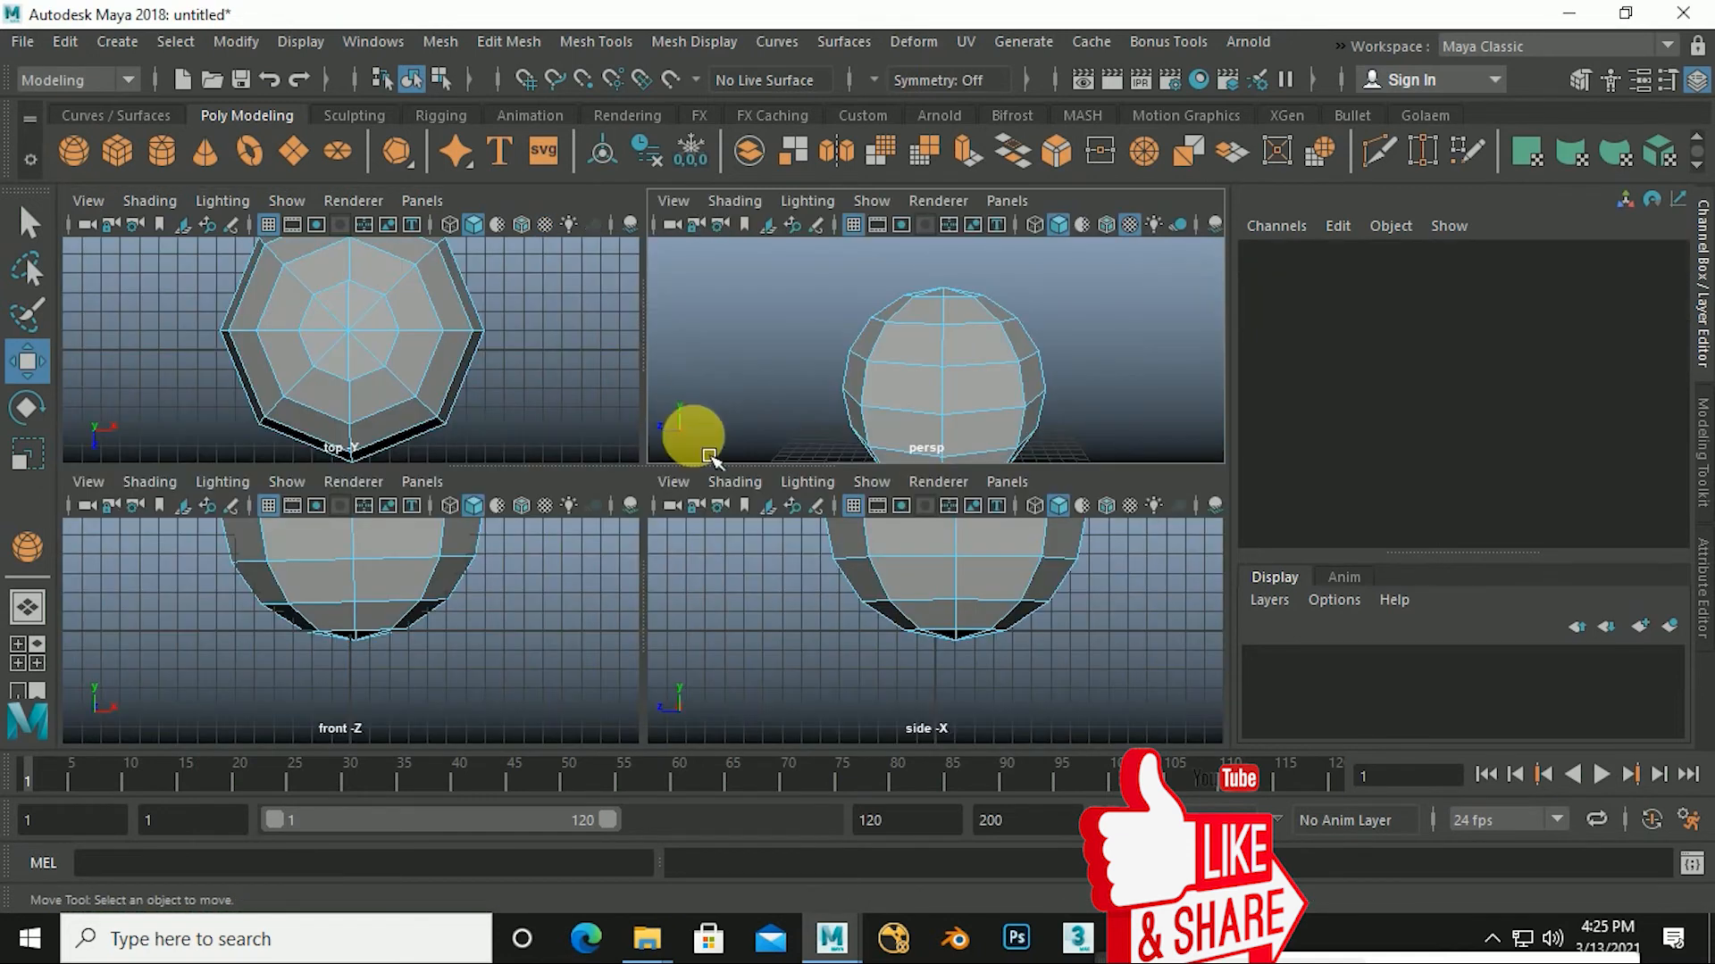
pyautogui.press('f')
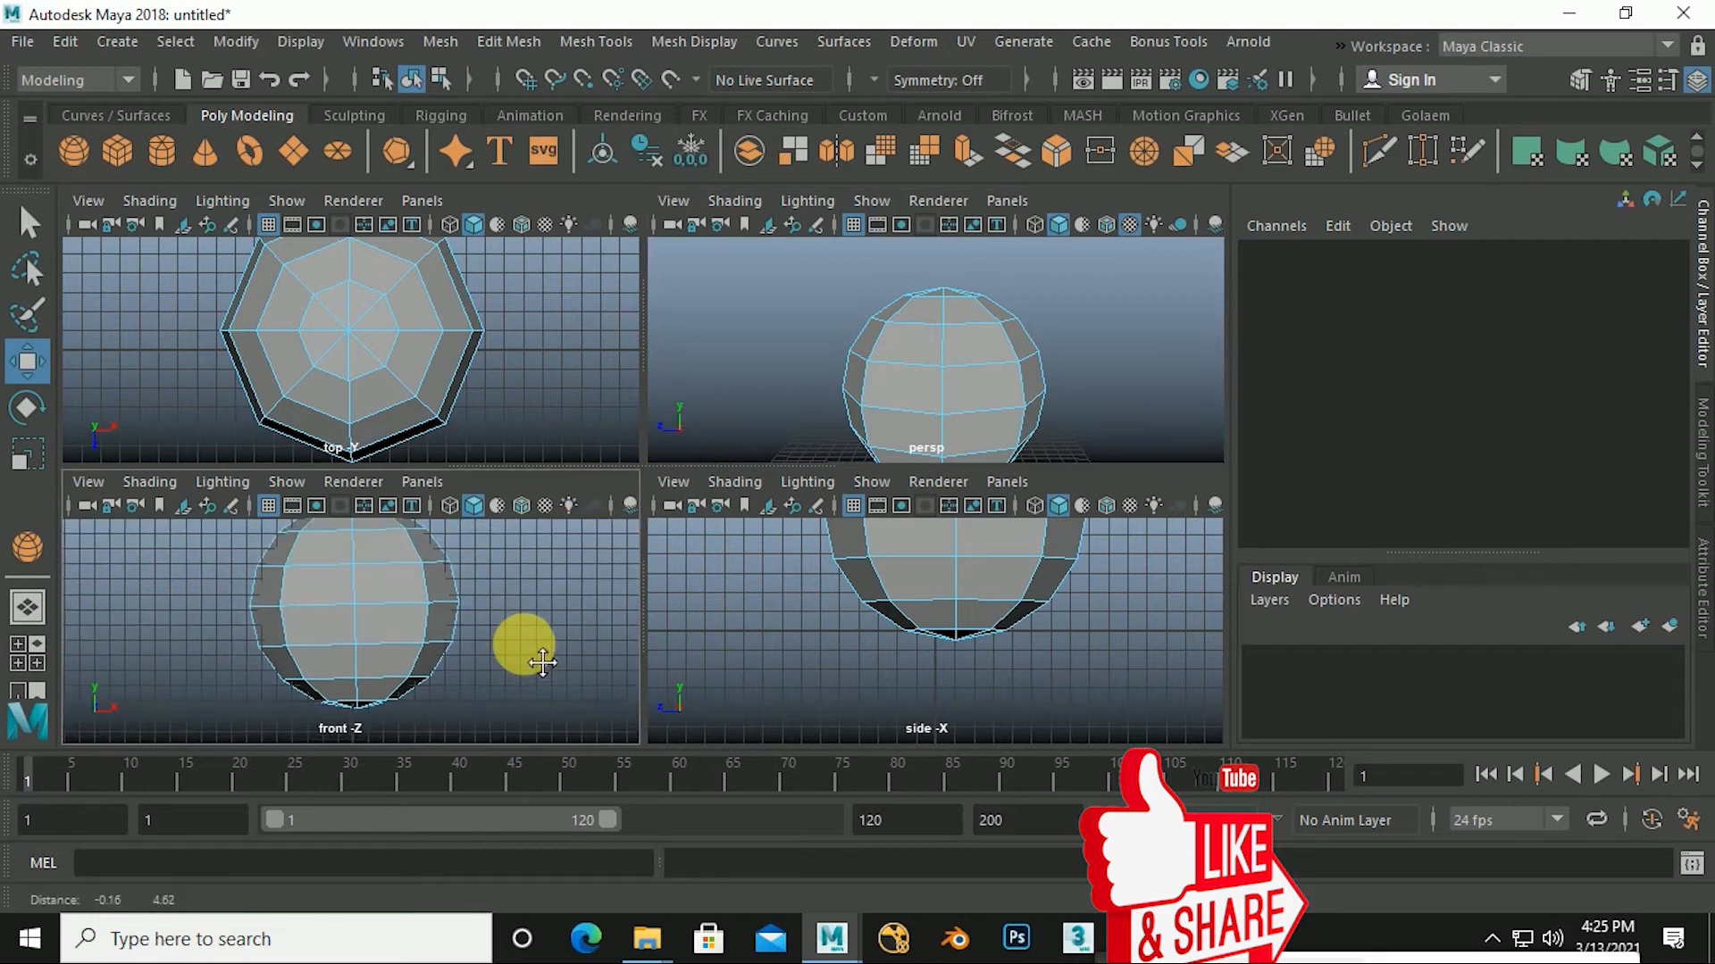
pyautogui.press('f')
pyautogui.press('f')
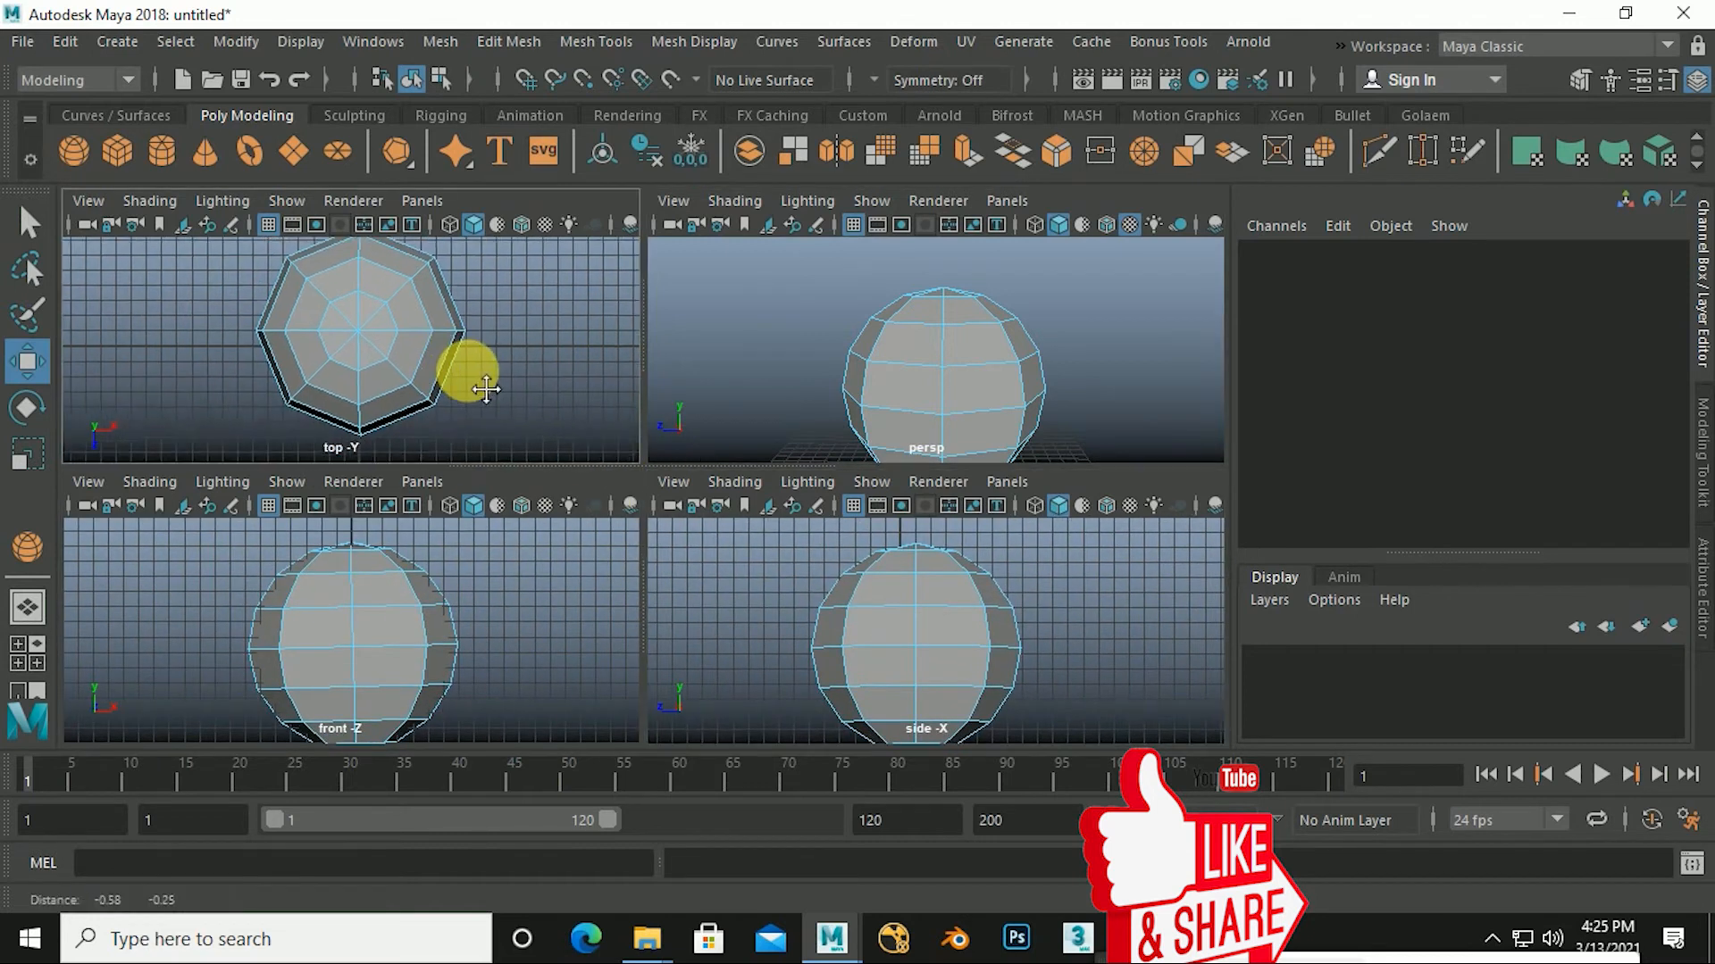
pyautogui.press('f')
pyautogui.keyDown('alt'); pyautogui.moveTo(910, 408); pyautogui.dragTo(972, 411); pyautogui.keyUp('alt')
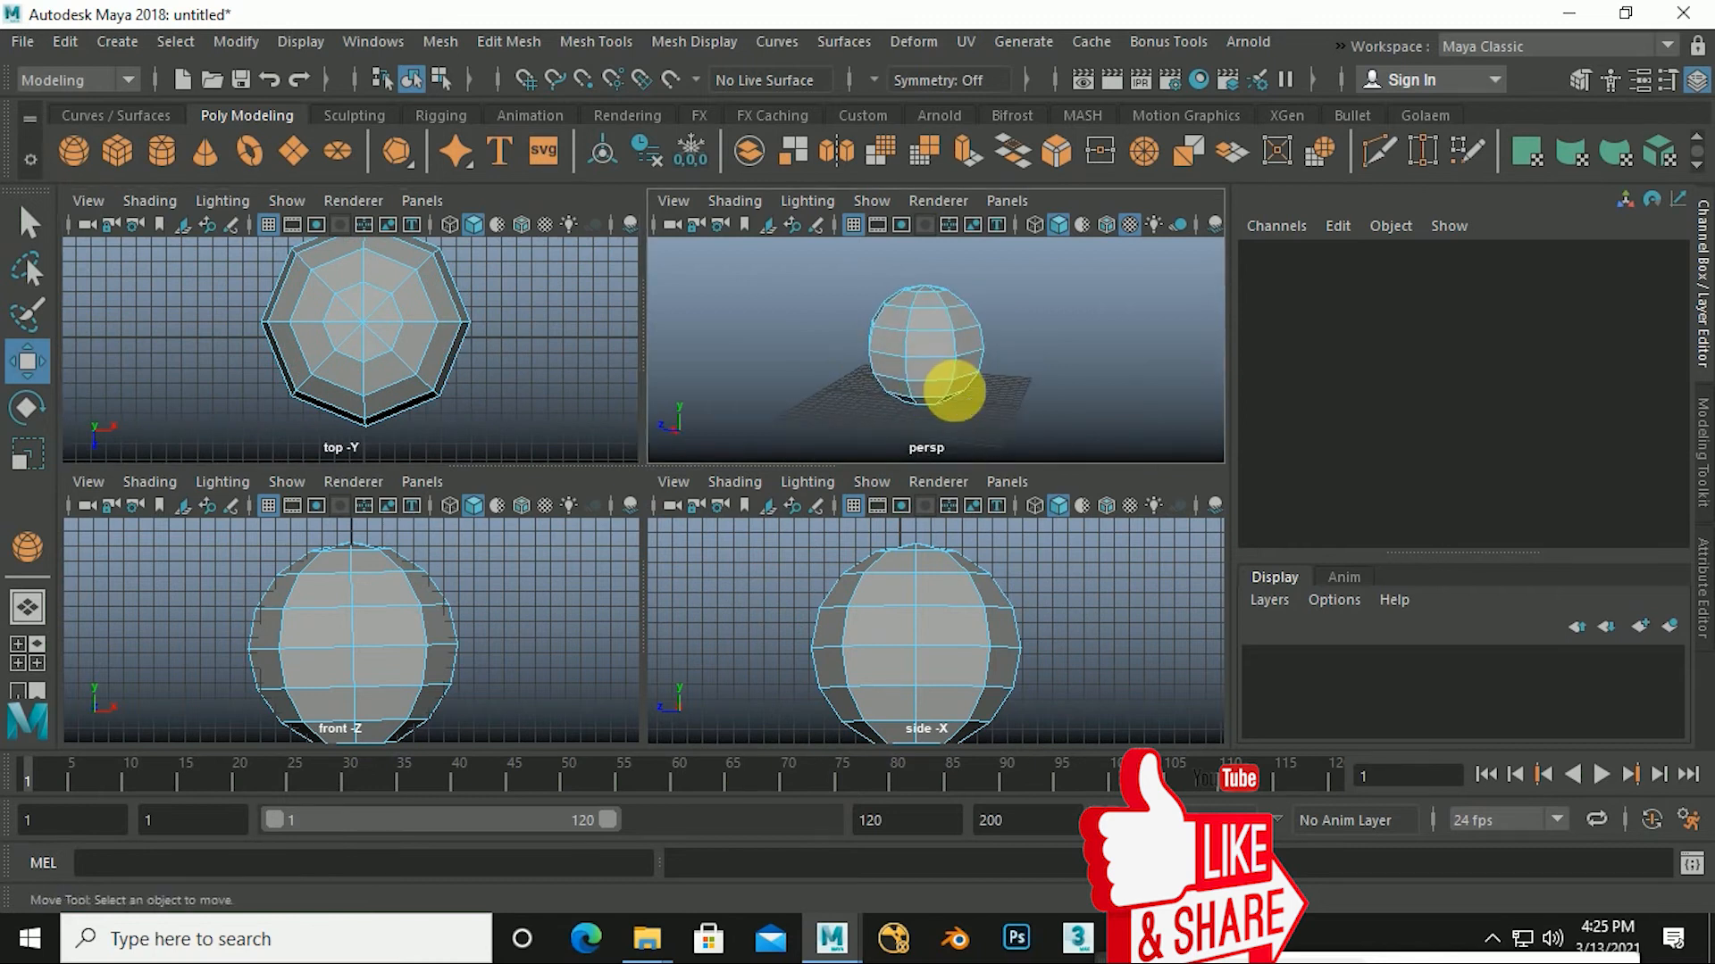
pyautogui.press('f')
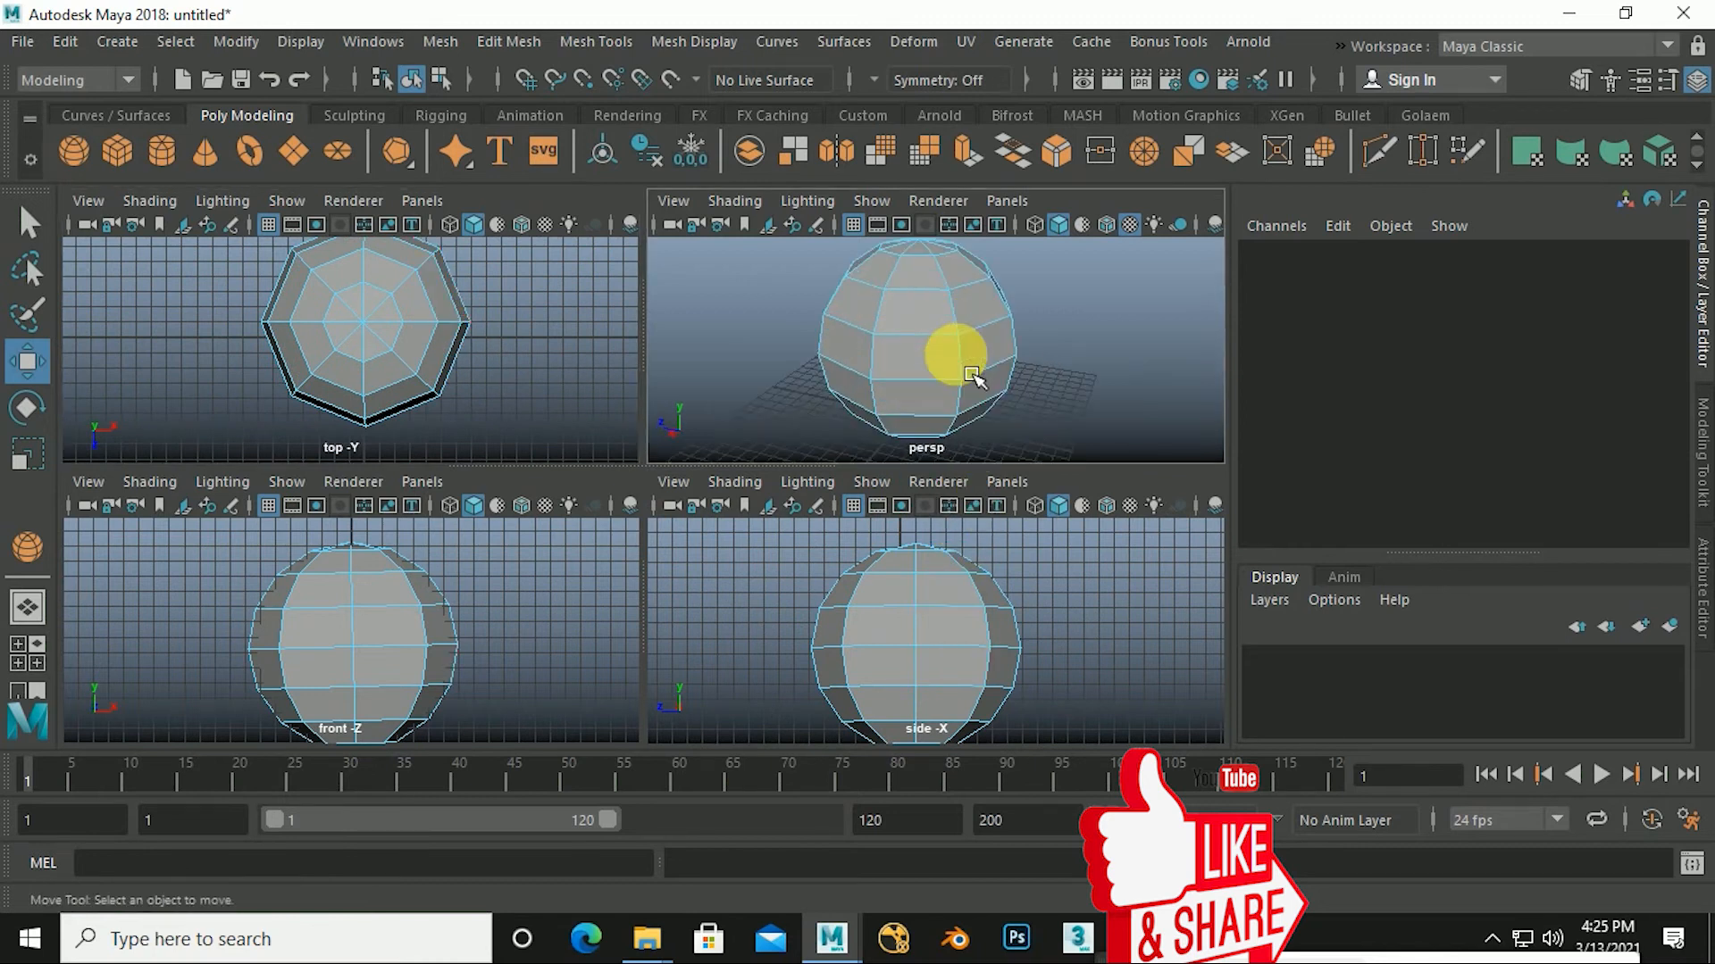
pyautogui.press('f')
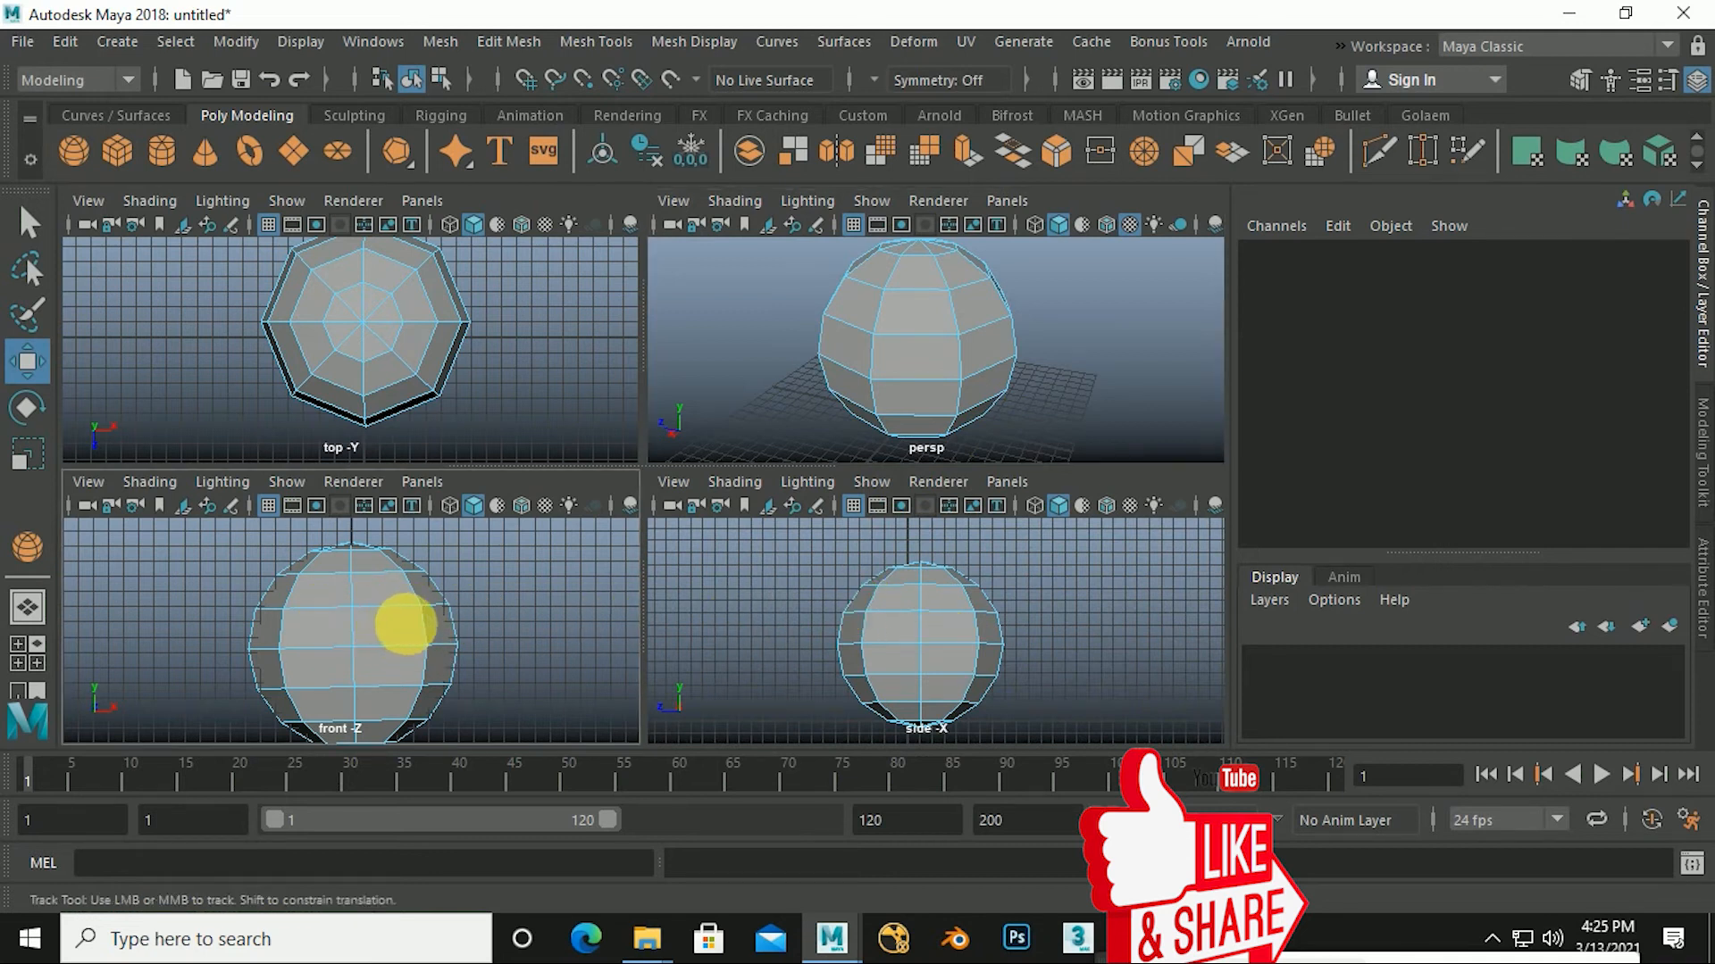
pyautogui.keyDown('alt'); pyautogui.moveTo(402, 620); pyautogui.dragTo(409, 643, button='middle'); pyautogui.keyUp('alt')
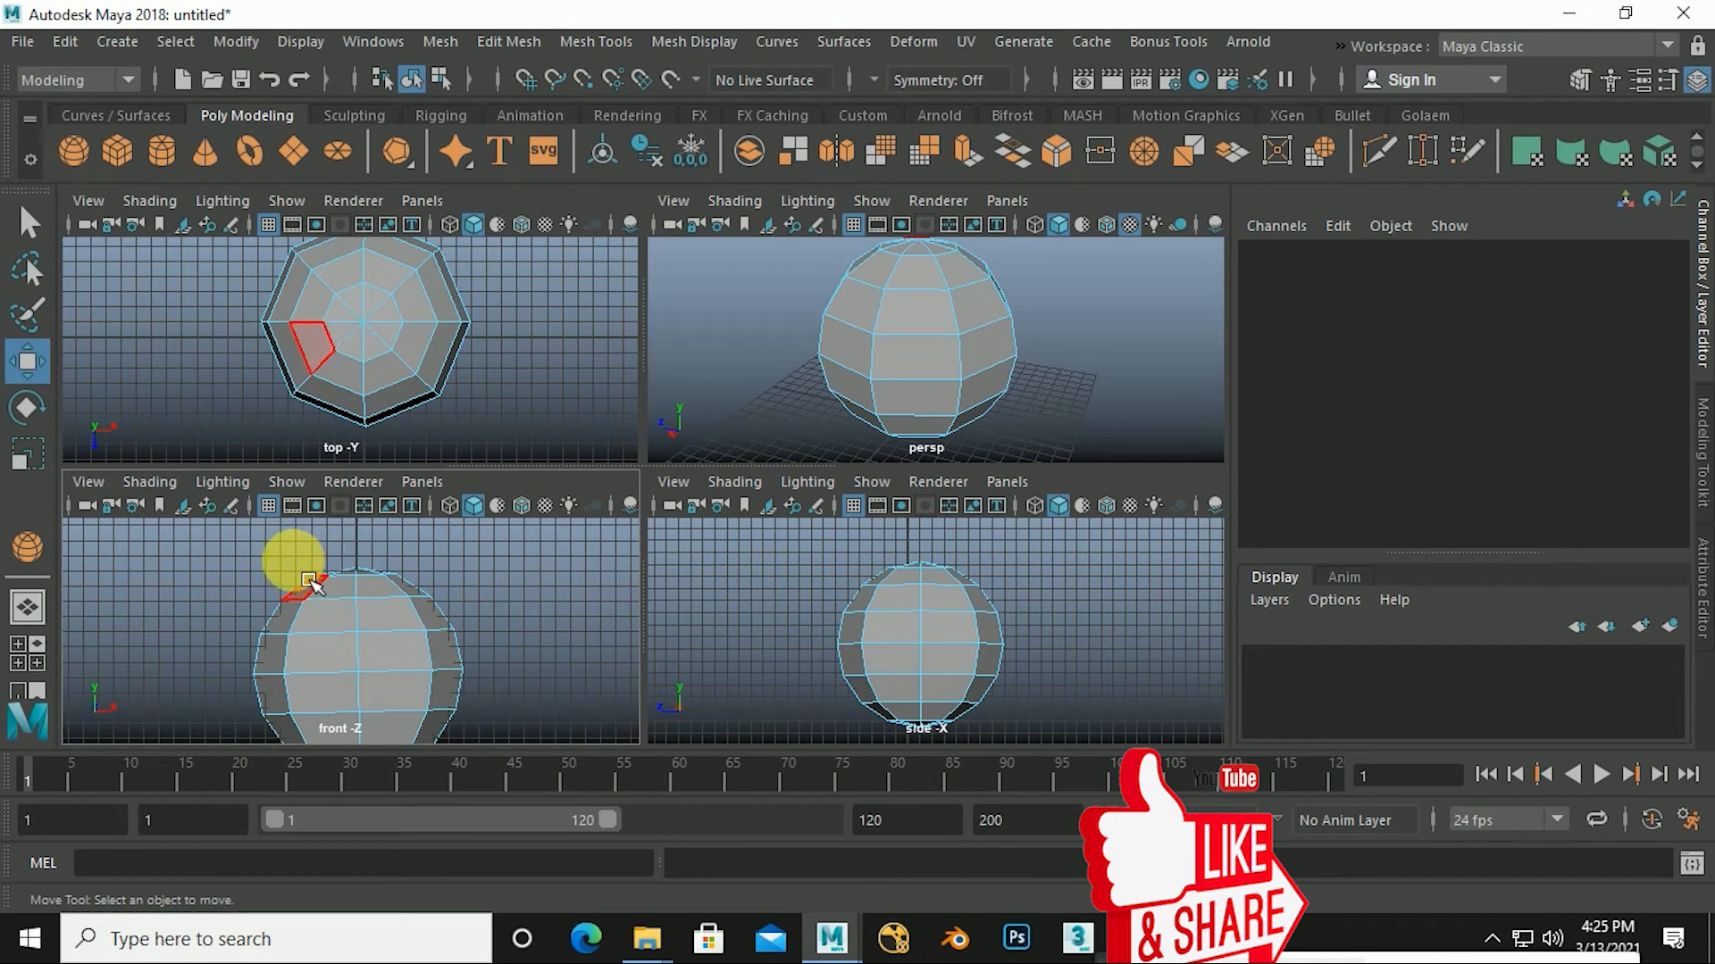
# Box-select different groups of sphere faces in the front view and clear the selection.
pyautogui.moveTo(251, 546); pyautogui.dragTo(487, 636)
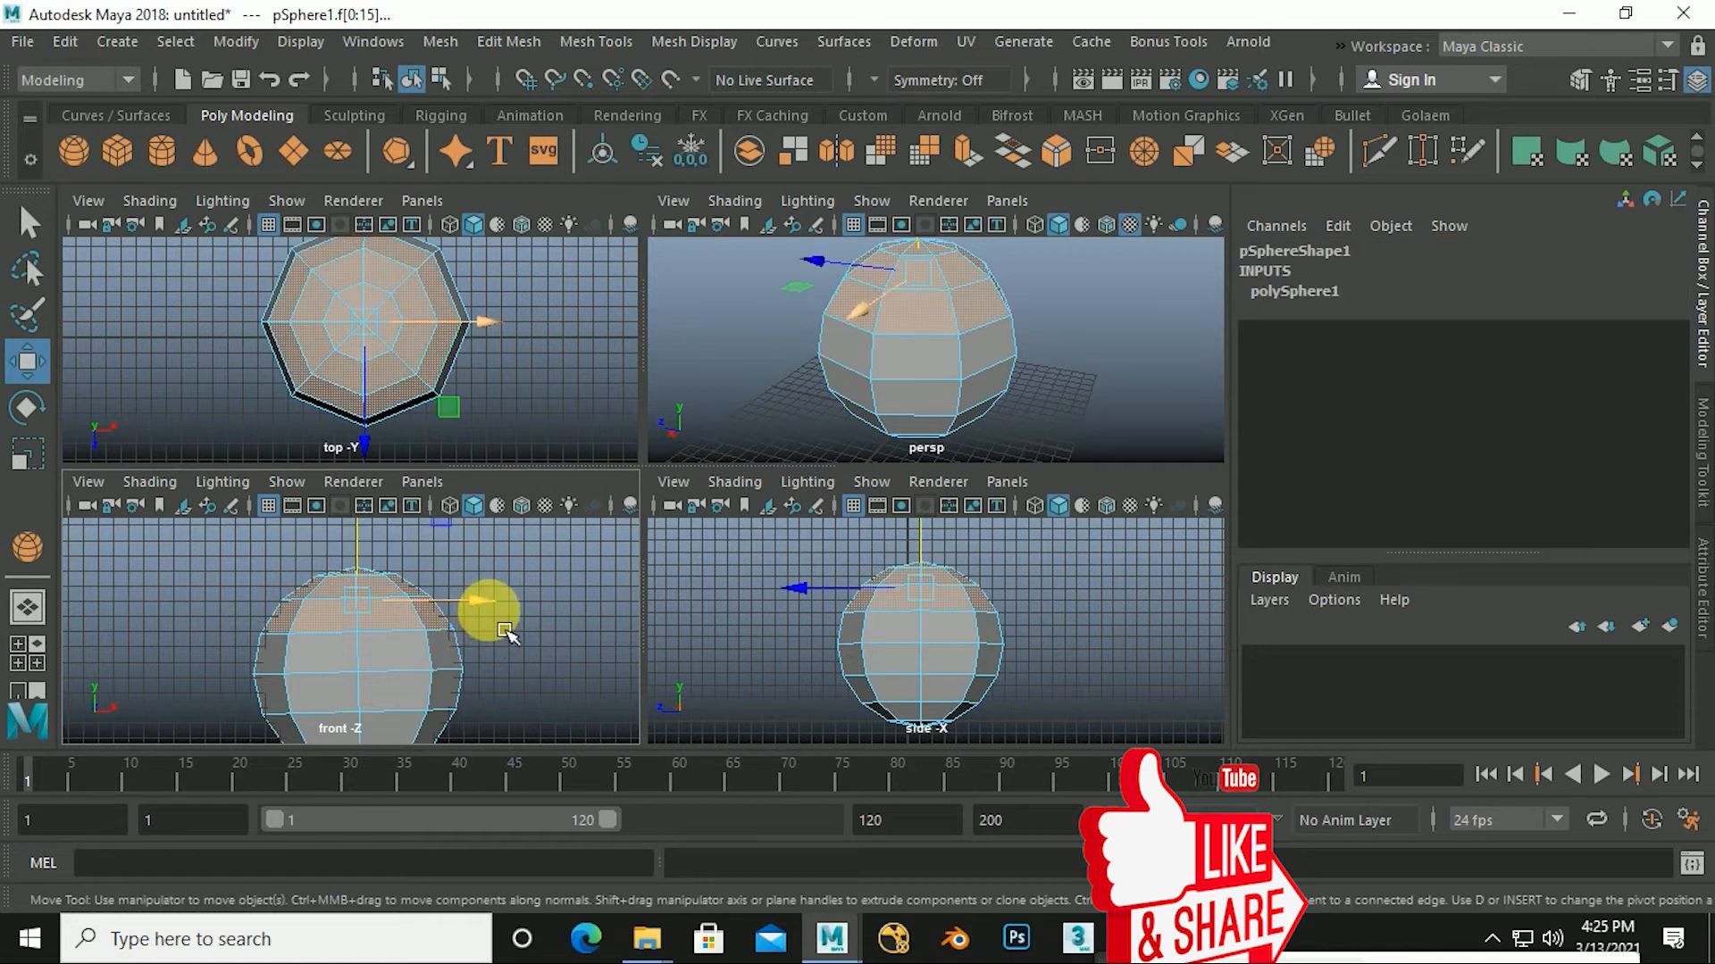
pyautogui.moveTo(314, 539)
pyautogui.mouseDown()
pyautogui.moveTo(367, 615)
pyautogui.moveTo(541, 734)
pyautogui.mouseUp()
pyautogui.moveTo(198, 578); pyautogui.dragTo(322, 715)
pyautogui.click(259, 572)
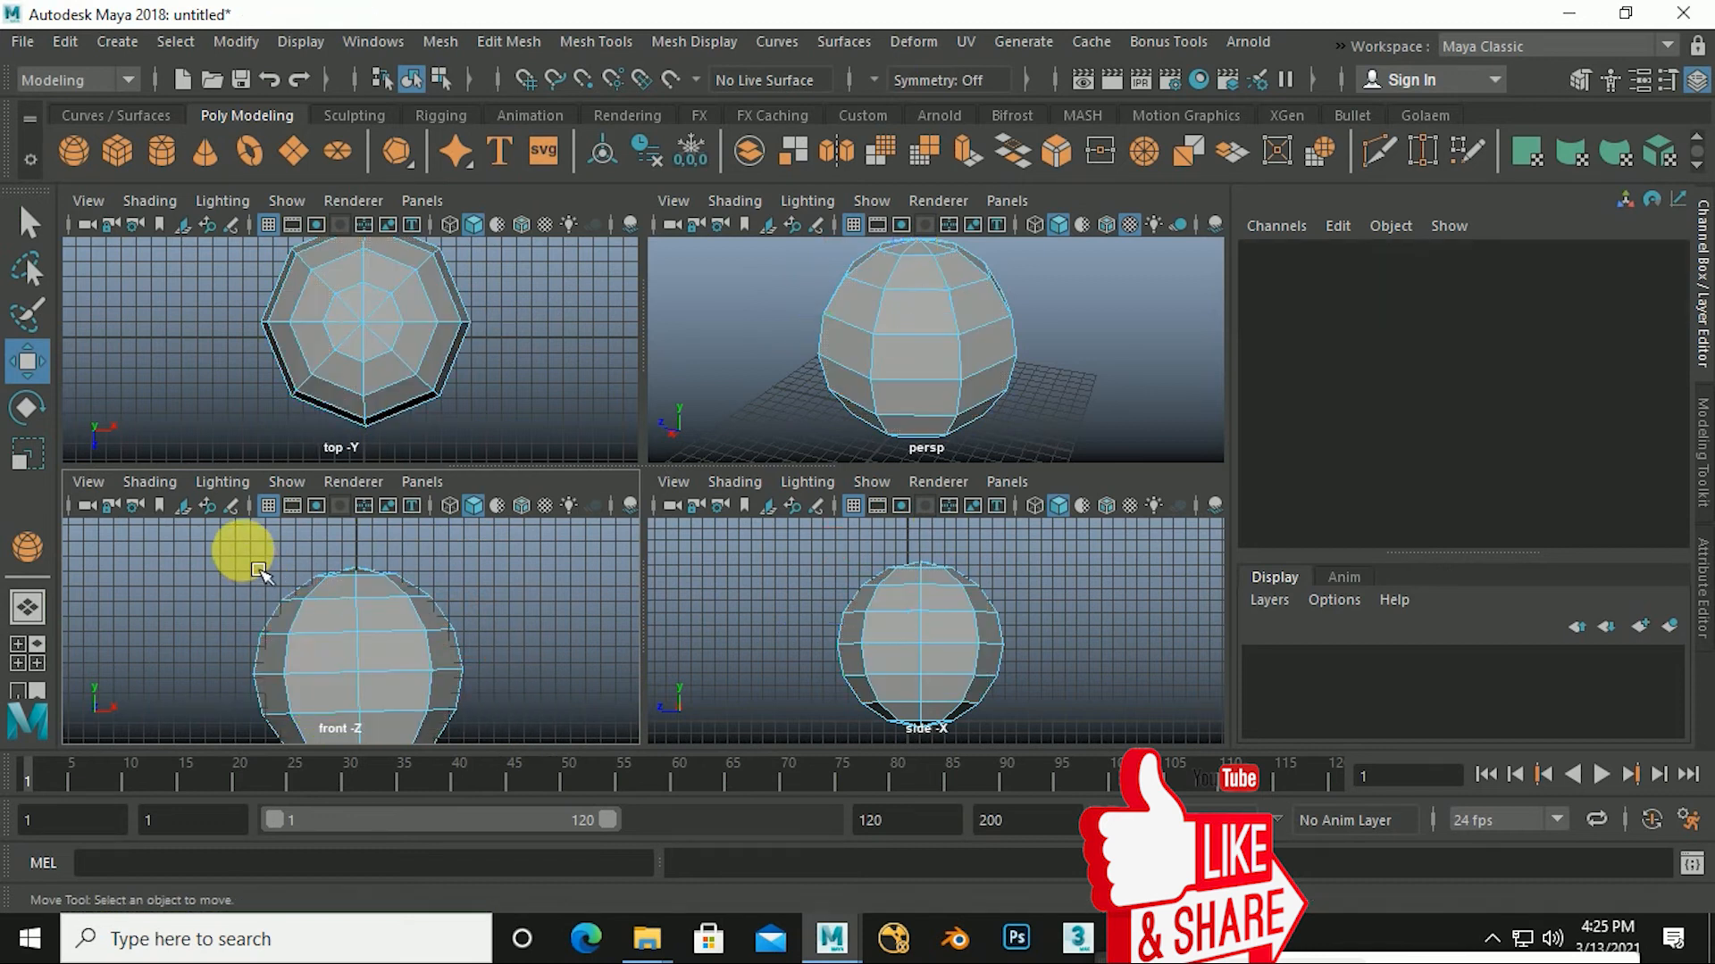
# Box-select the faces of the sphere's upper part in the front view and delete them.
pyautogui.moveTo(265, 558); pyautogui.dragTo(500, 638)
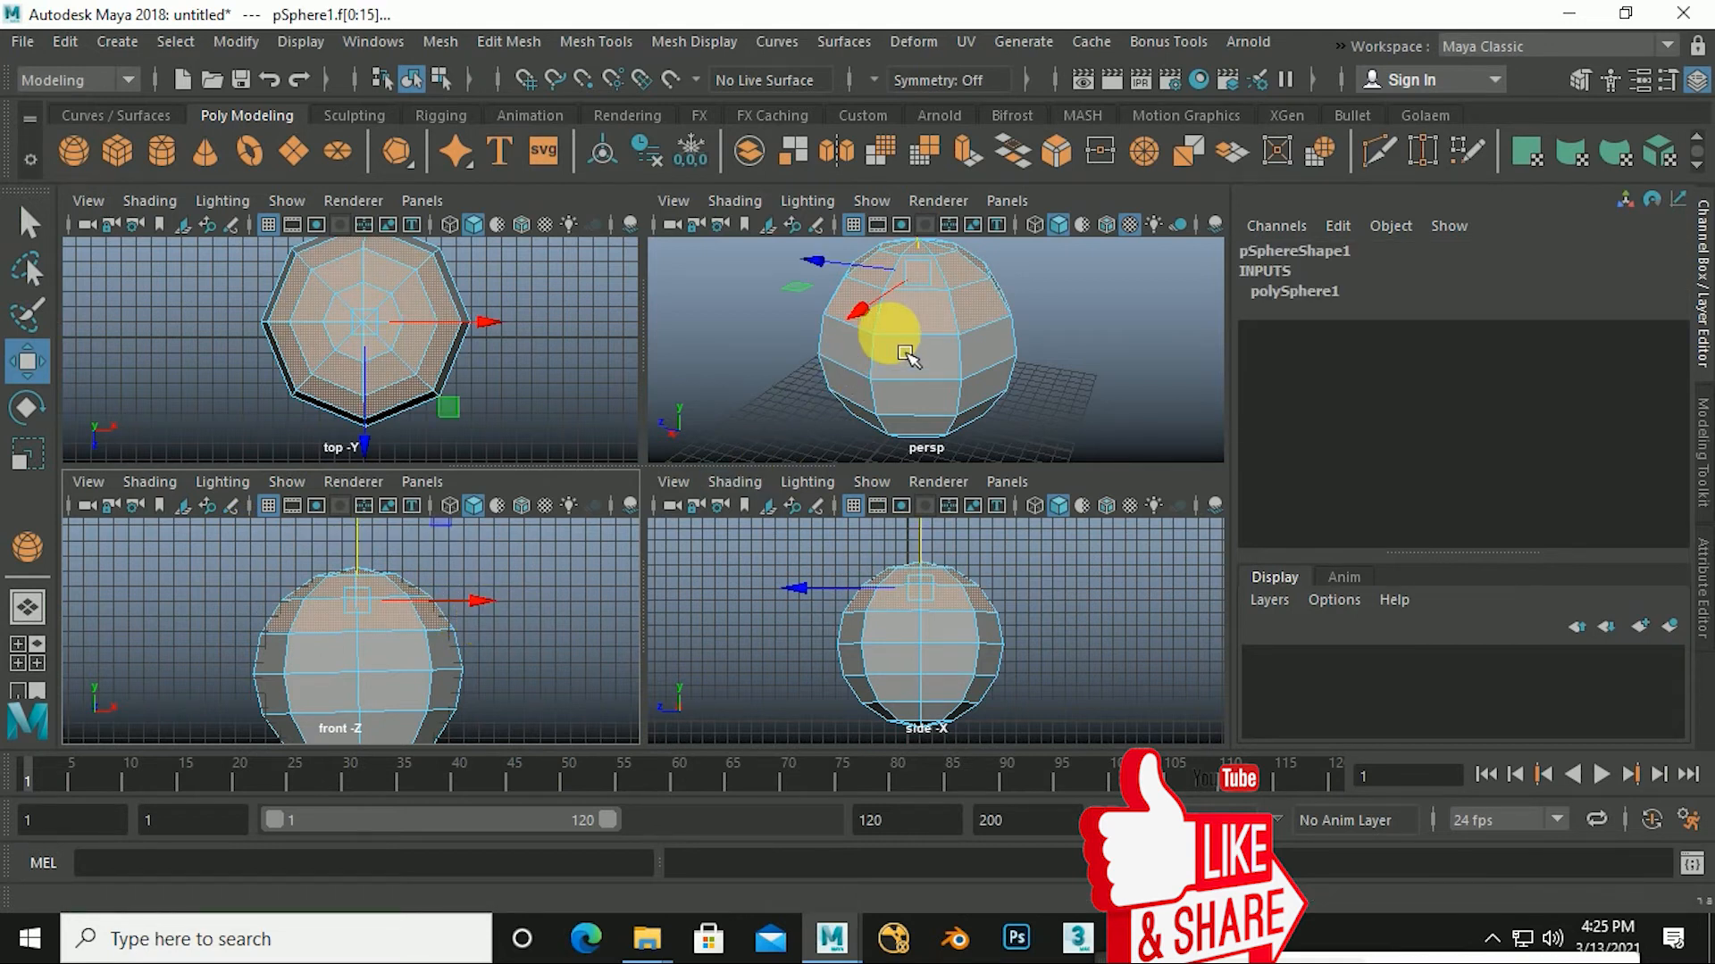
pyautogui.press('Delete')
pyautogui.keyDown('alt'); pyautogui.moveTo(930, 379); pyautogui.dragTo(988, 370); pyautogui.keyUp('alt')
pyautogui.click(929, 432)
pyautogui.click(939, 383)
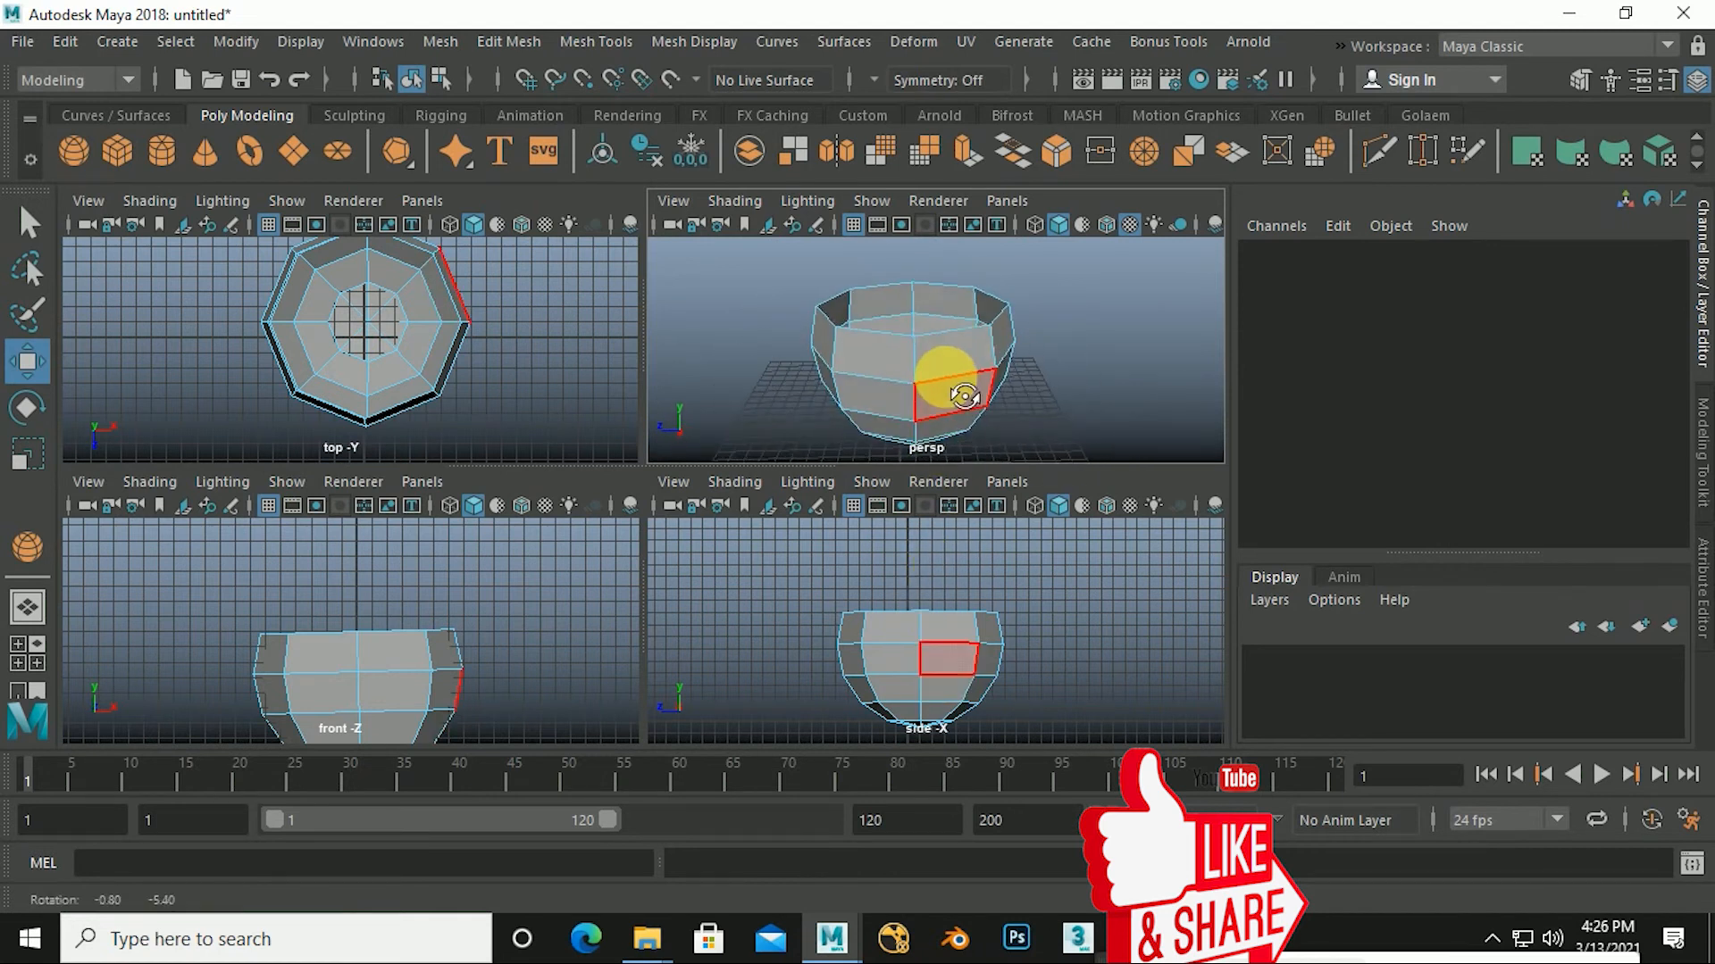
pyautogui.click(909, 360)
pyautogui.click(935, 378)
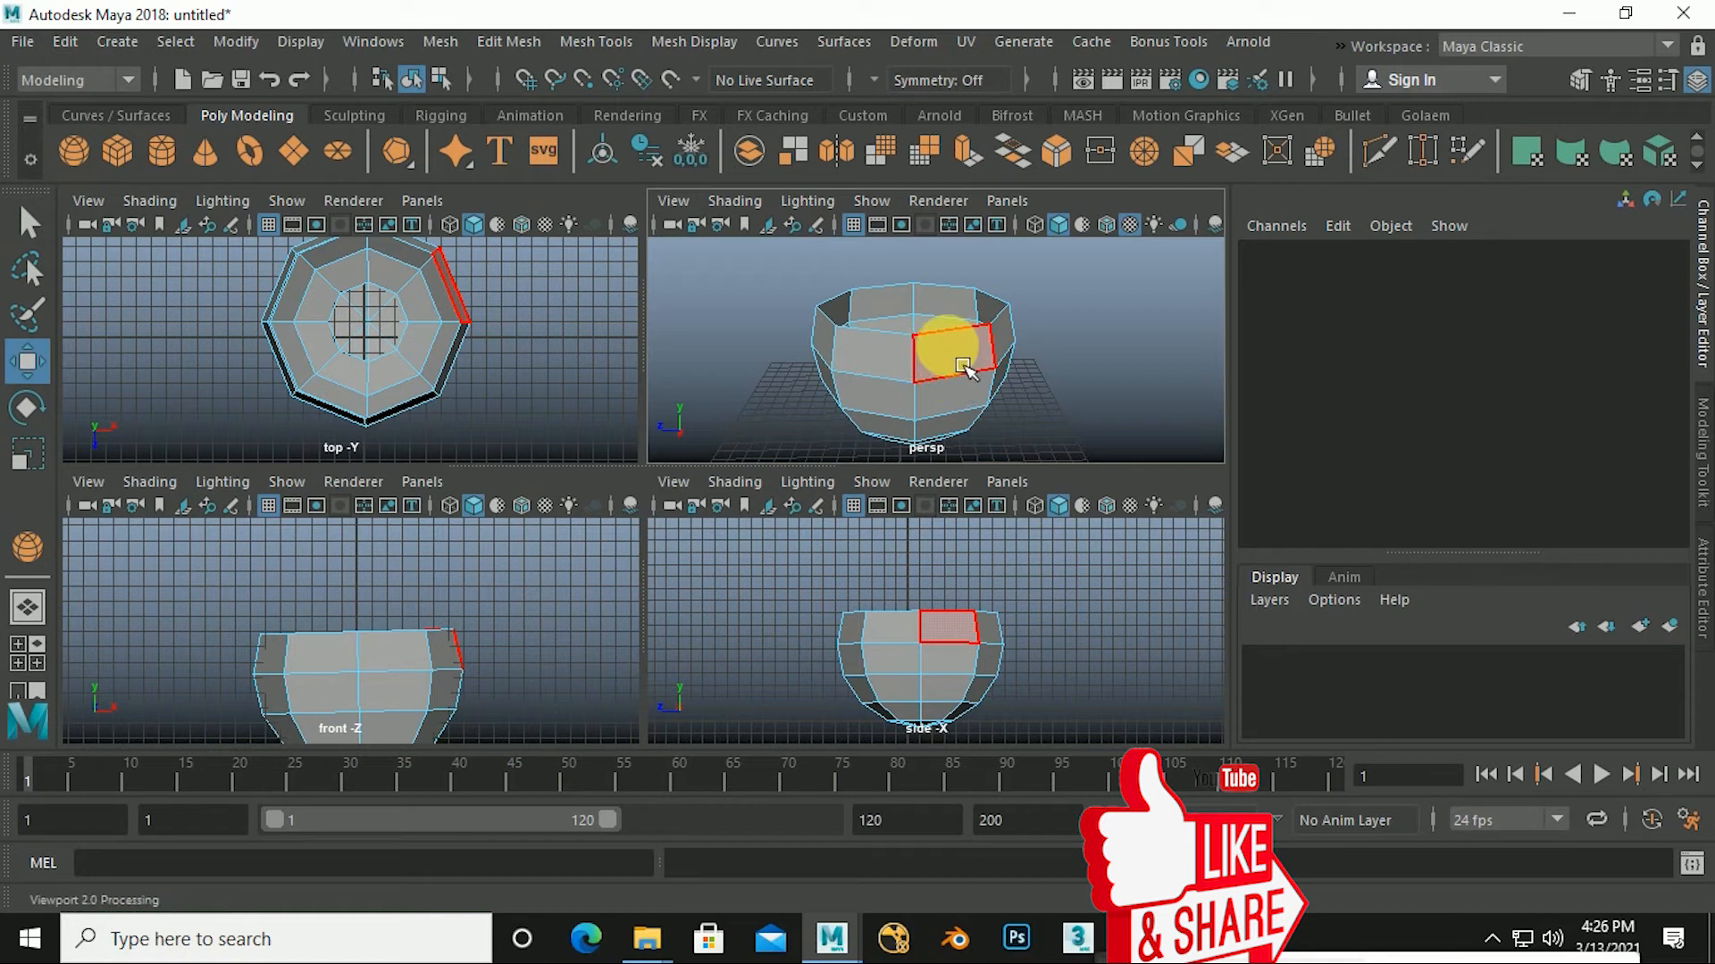
# Switch the open sphere to edge selection mode and maximize the perspective view.
pyautogui.rightClick(948, 344)
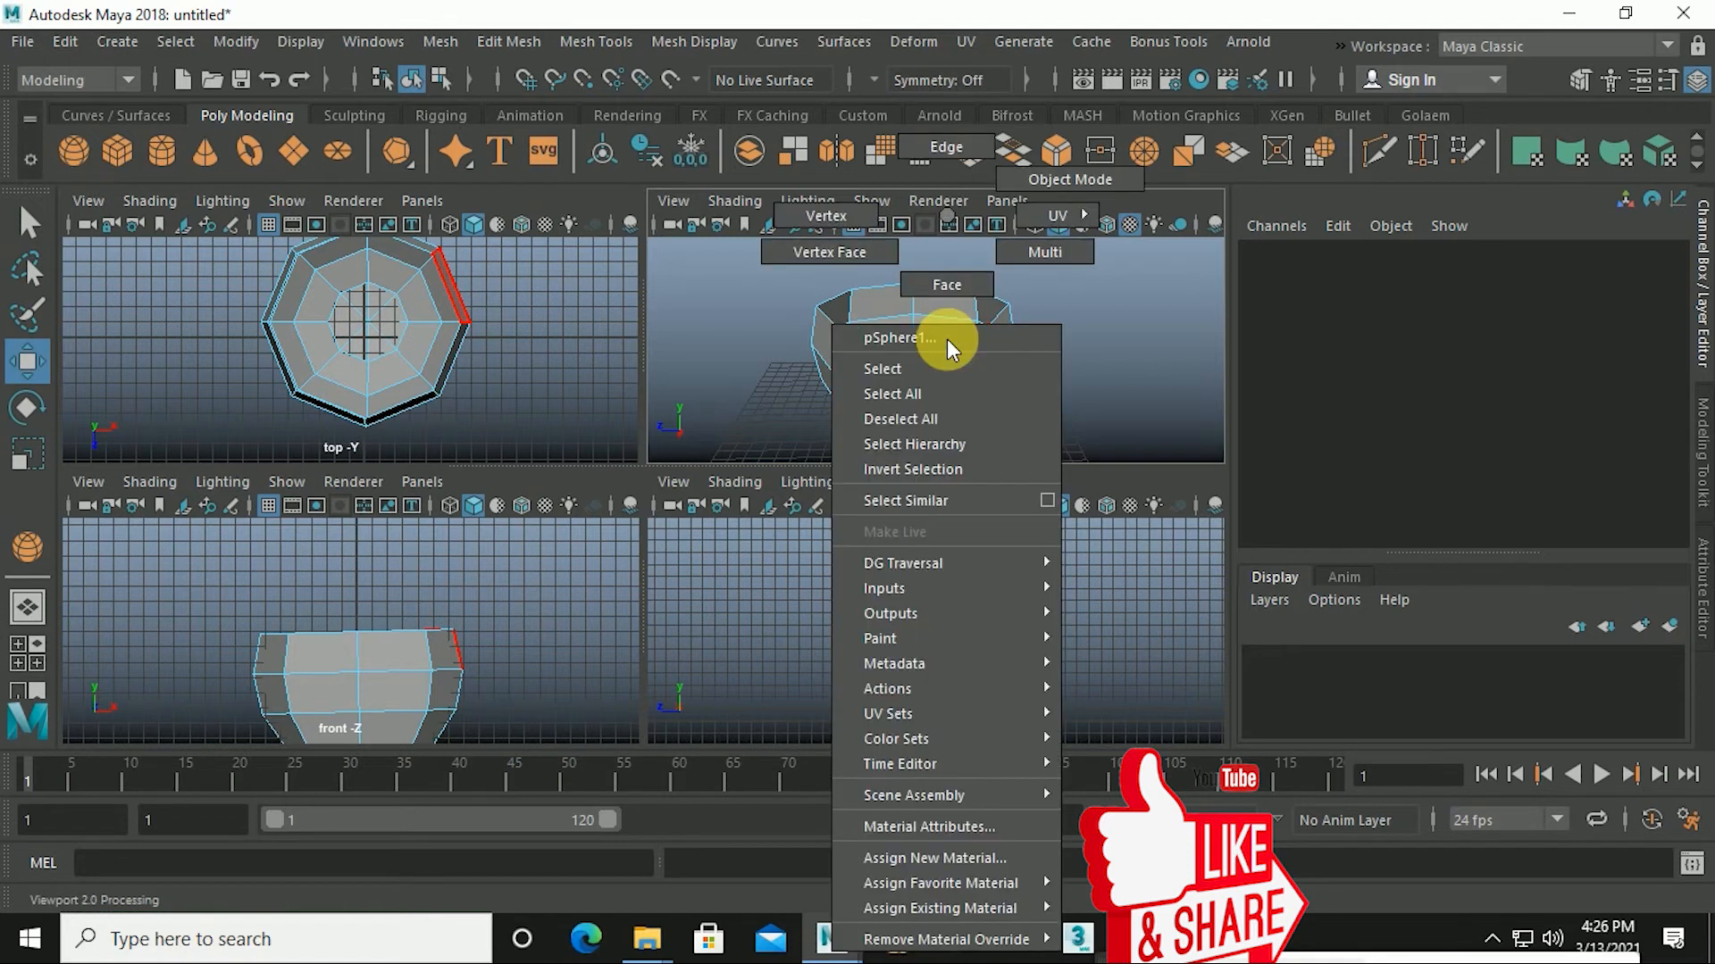
pyautogui.click(944, 148)
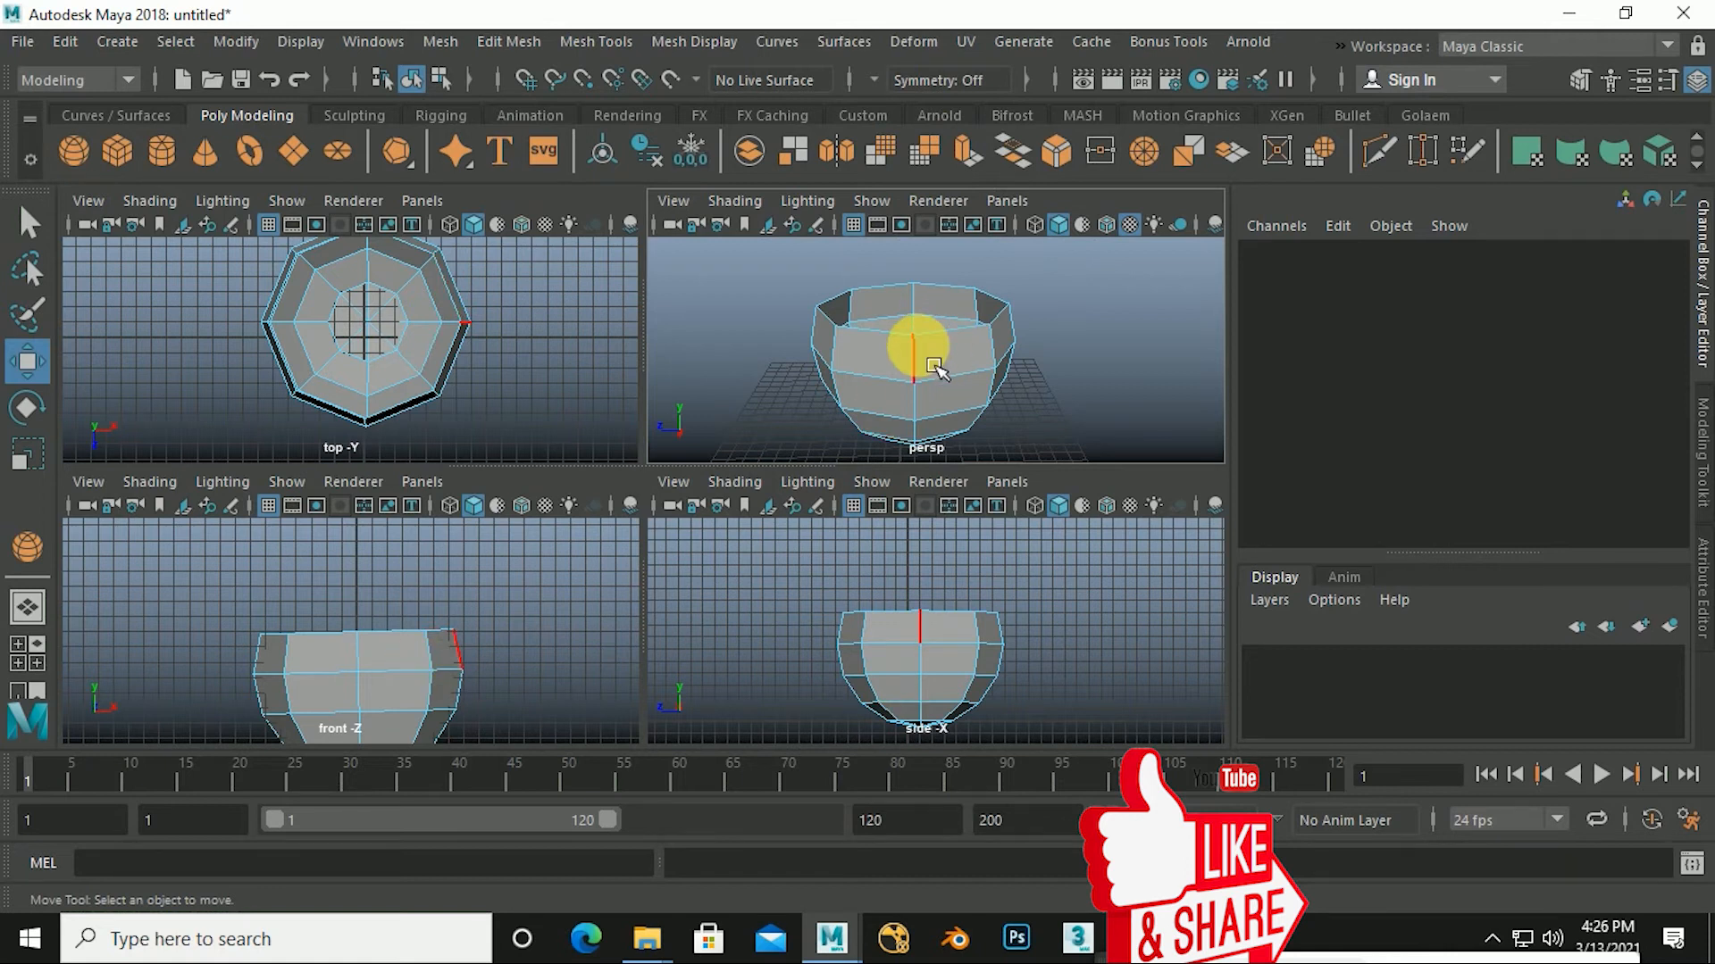
pyautogui.press('space')
pyautogui.keyDown('alt'); pyautogui.moveTo(791, 509); pyautogui.dragTo(793, 568); pyautogui.keyUp('alt')
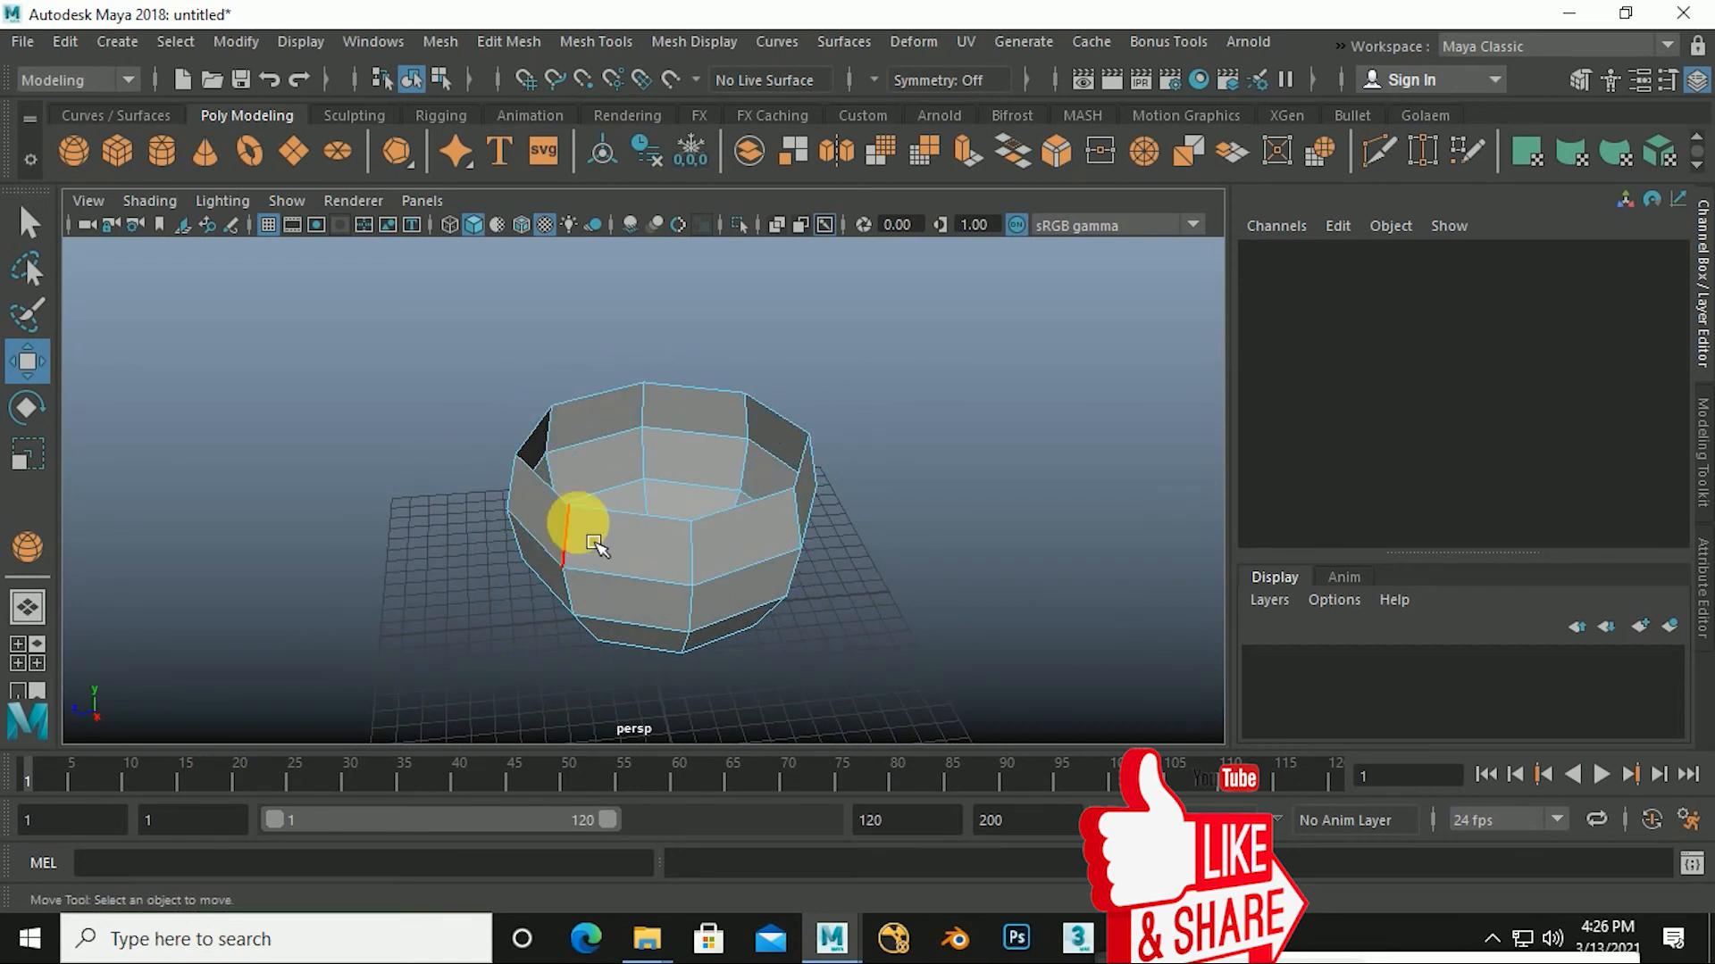
# Select the edges around the open rim one by one, adding each to the selection.
pyautogui.click(780, 516)
pyautogui.keyDown('shift'); pyautogui.click(812, 491); pyautogui.keyUp('shift')
pyautogui.keyDown('shift'); pyautogui.click(780, 432); pyautogui.keyUp('shift')
pyautogui.keyDown('shift'); pyautogui.click(707, 405); pyautogui.keyUp('shift')
pyautogui.keyDown('shift'); pyautogui.click(616, 409); pyautogui.keyUp('shift')
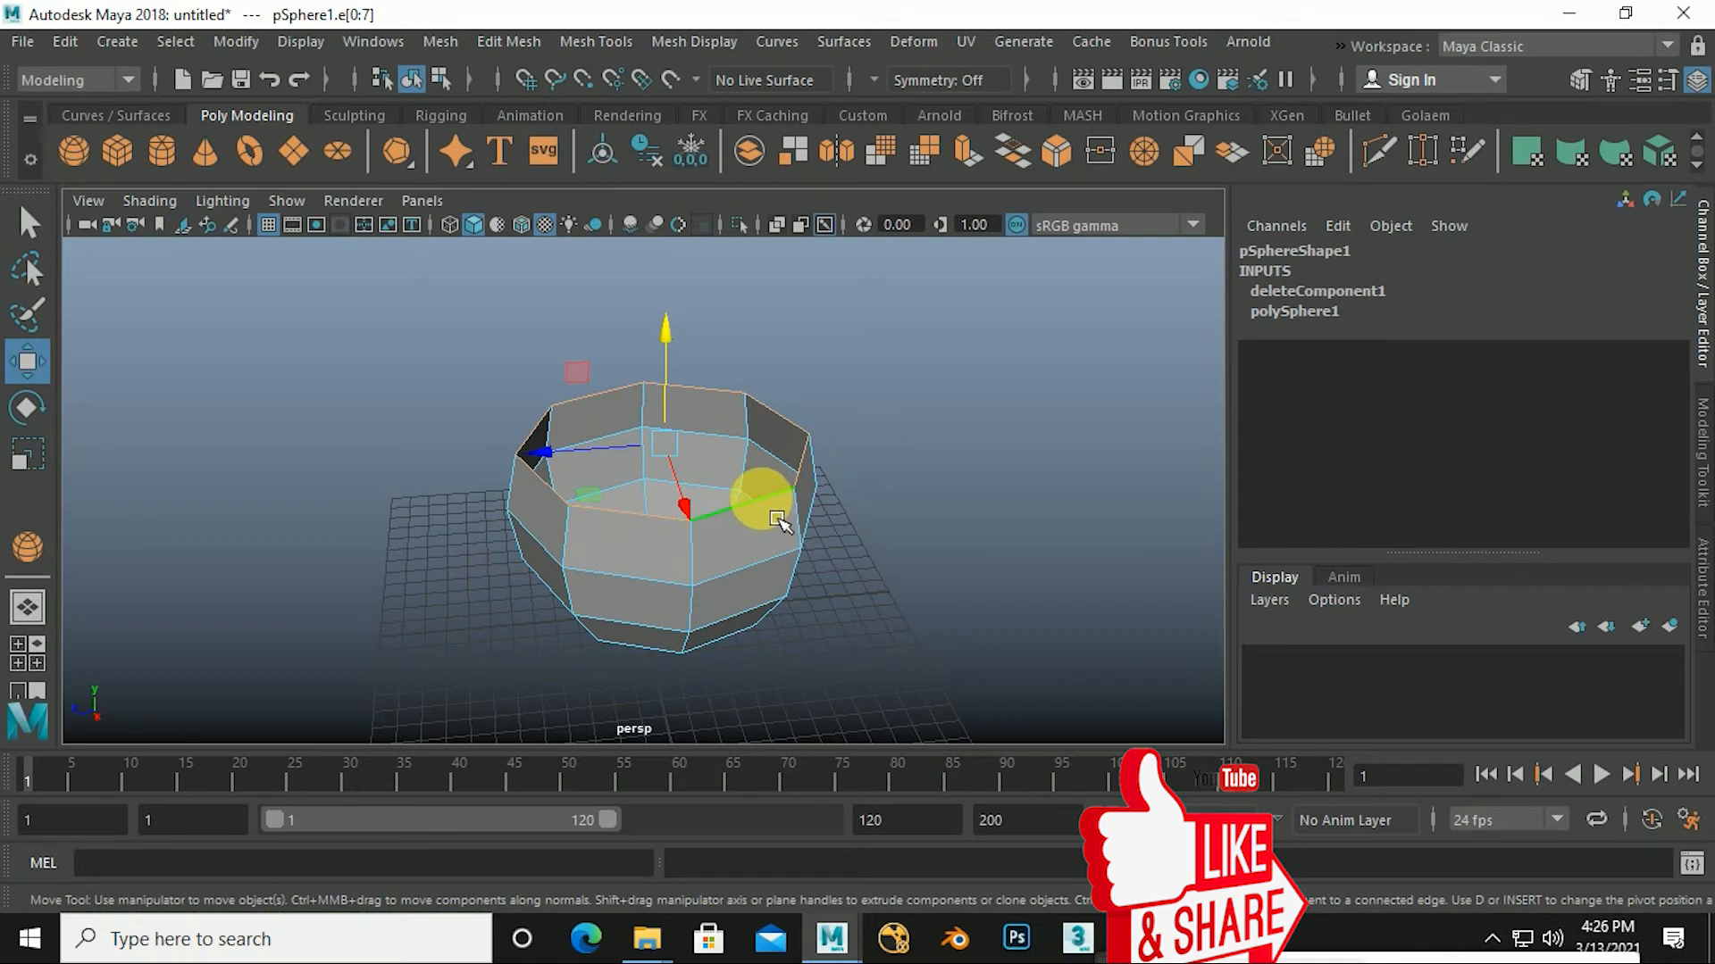
# Remove rim edges from the selection one at a time until a single edge is left.
pyautogui.keyDown('ctrl'); pyautogui.click(803, 470); pyautogui.keyUp('ctrl')
pyautogui.keyDown('ctrl'); pyautogui.click(788, 428); pyautogui.keyUp('ctrl')
pyautogui.keyDown('ctrl'); pyautogui.click(732, 397); pyautogui.keyUp('ctrl')
pyautogui.click(820, 553)
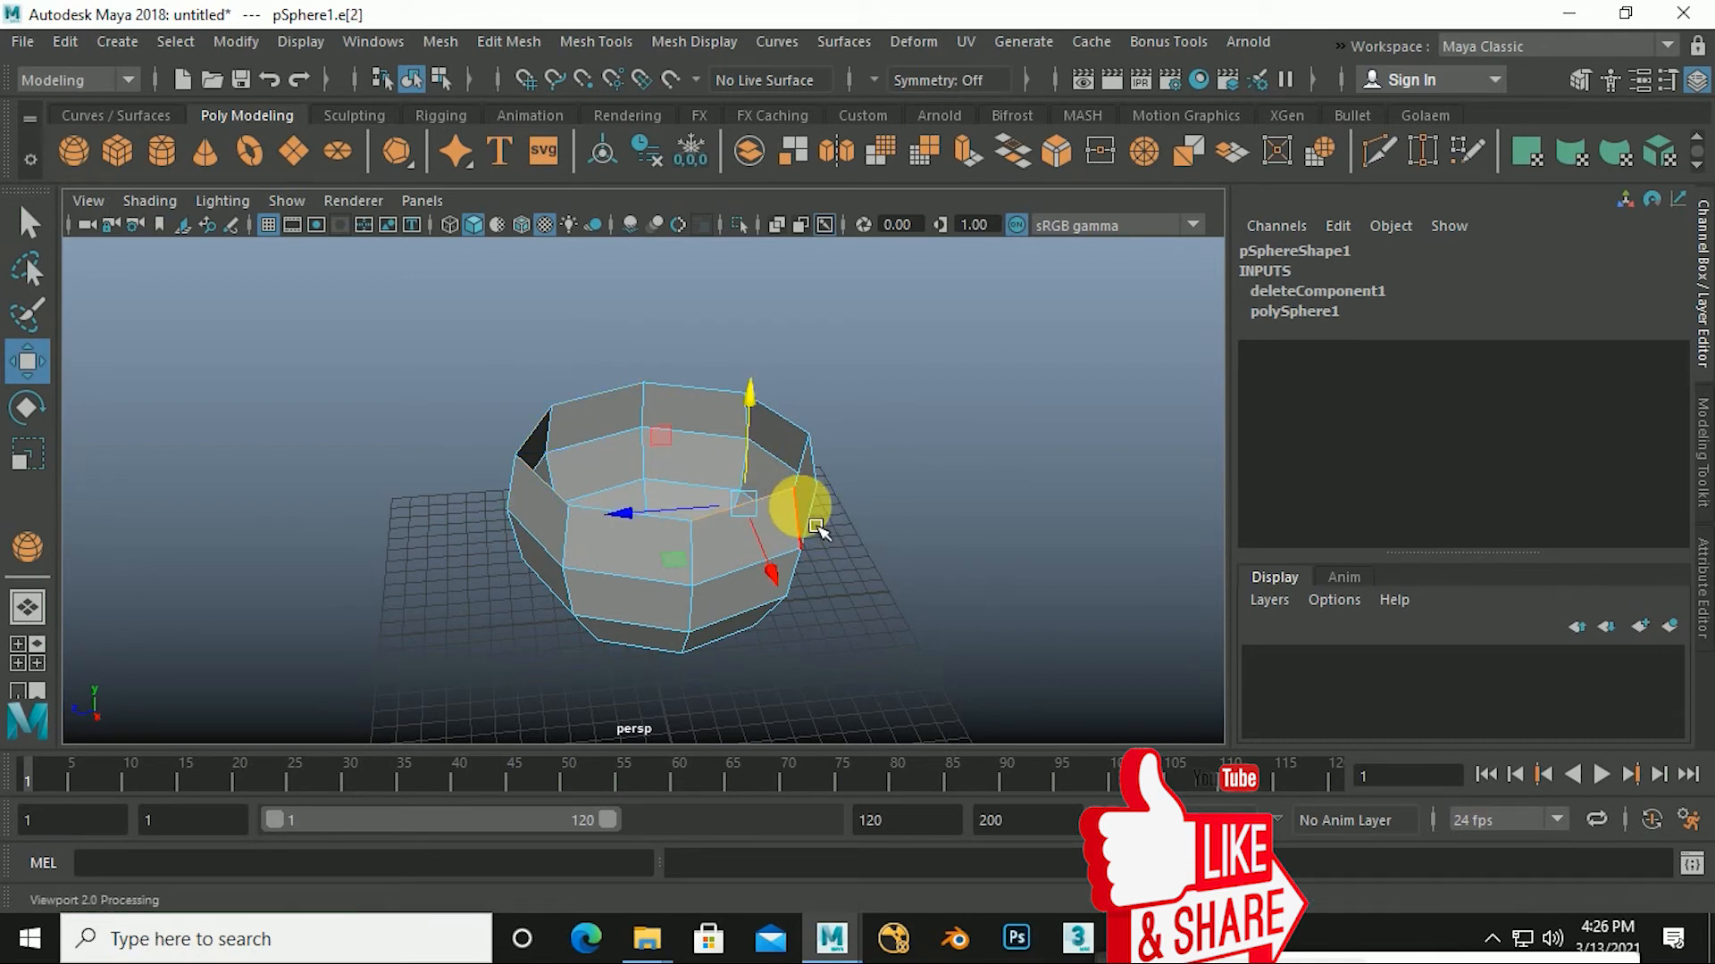
# Add the remaining rim edges back to the selection individually until the whole opening is selected.
pyautogui.keyDown('shift'); pyautogui.click(659, 541); pyautogui.keyUp('shift')
pyautogui.keyDown('shift'); pyautogui.click(560, 500); pyautogui.keyUp('shift')
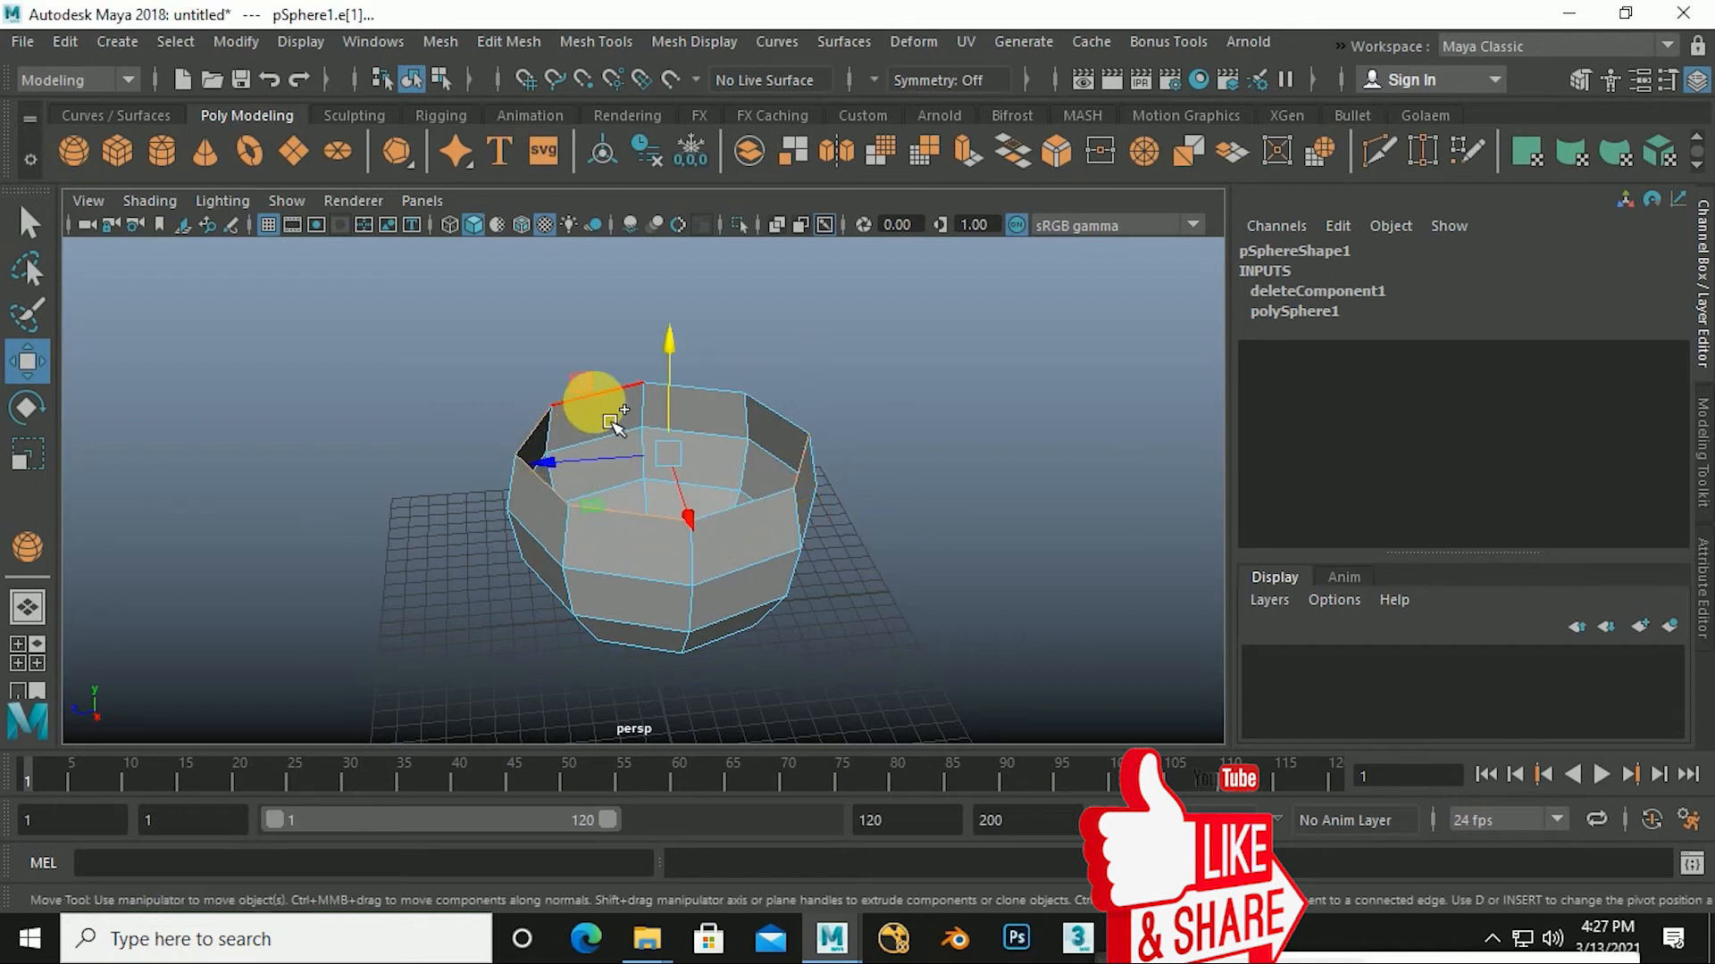
pyautogui.keyDown('shift'); pyautogui.click(594, 396); pyautogui.keyUp('shift')
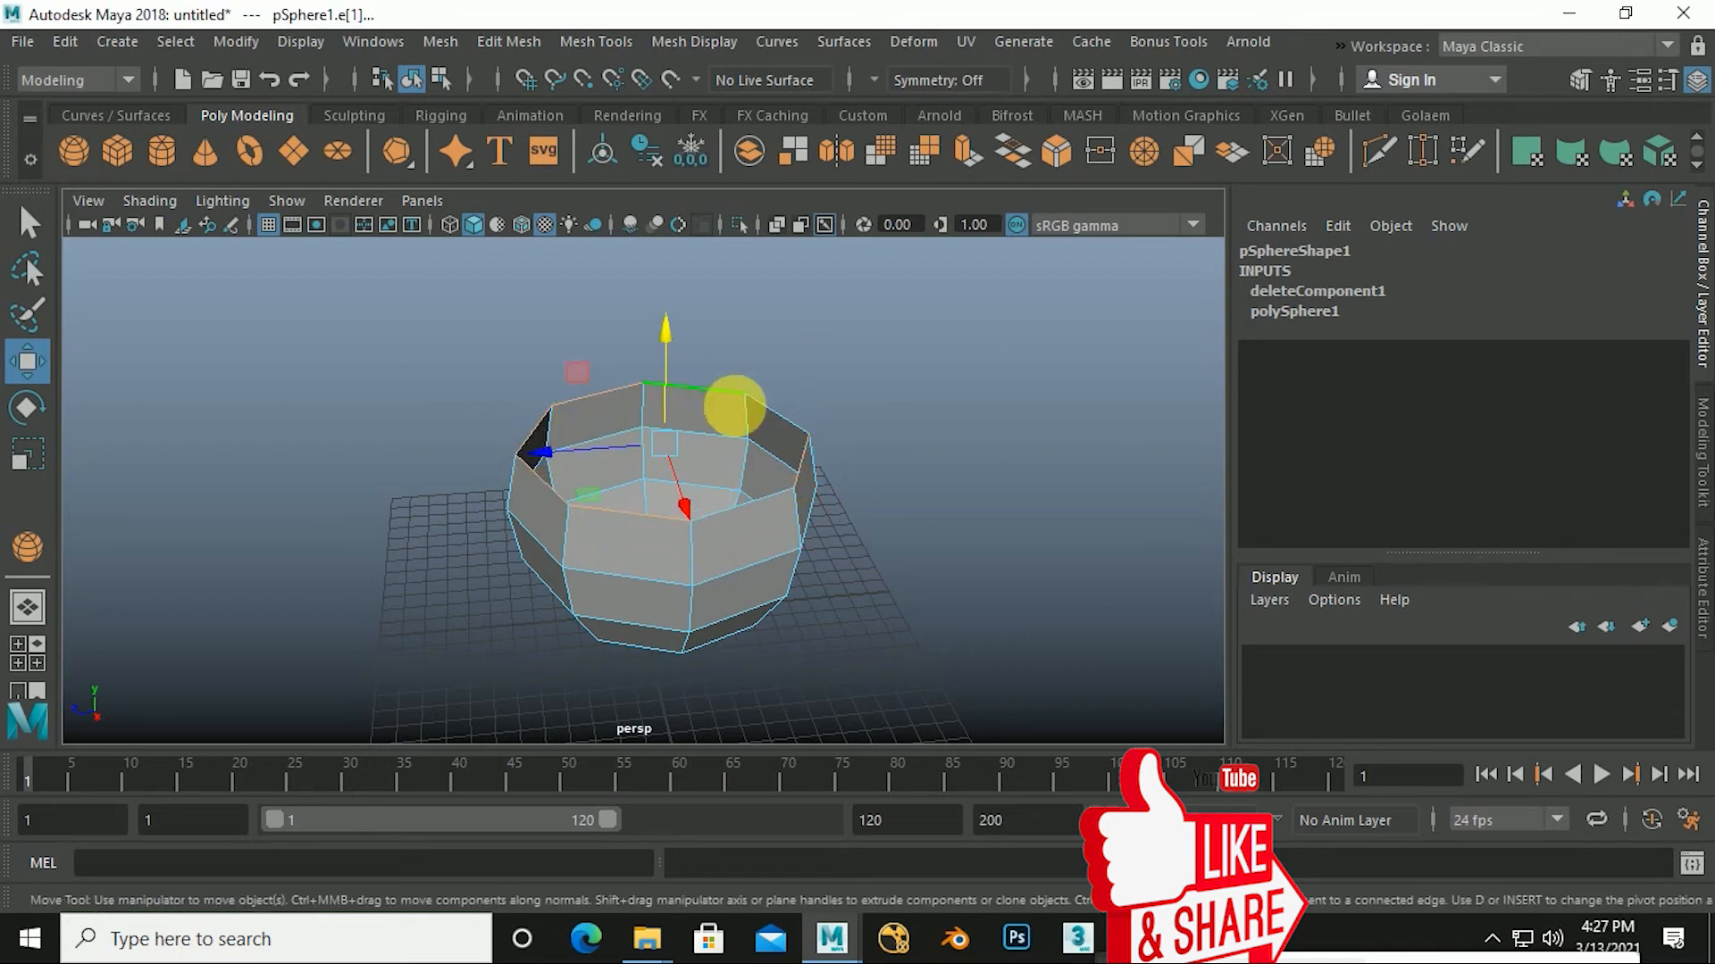
pyautogui.keyDown('shift'); pyautogui.click(789, 414); pyautogui.keyUp('shift')
pyautogui.keyDown('shift'); pyautogui.click(758, 507); pyautogui.keyUp('shift')
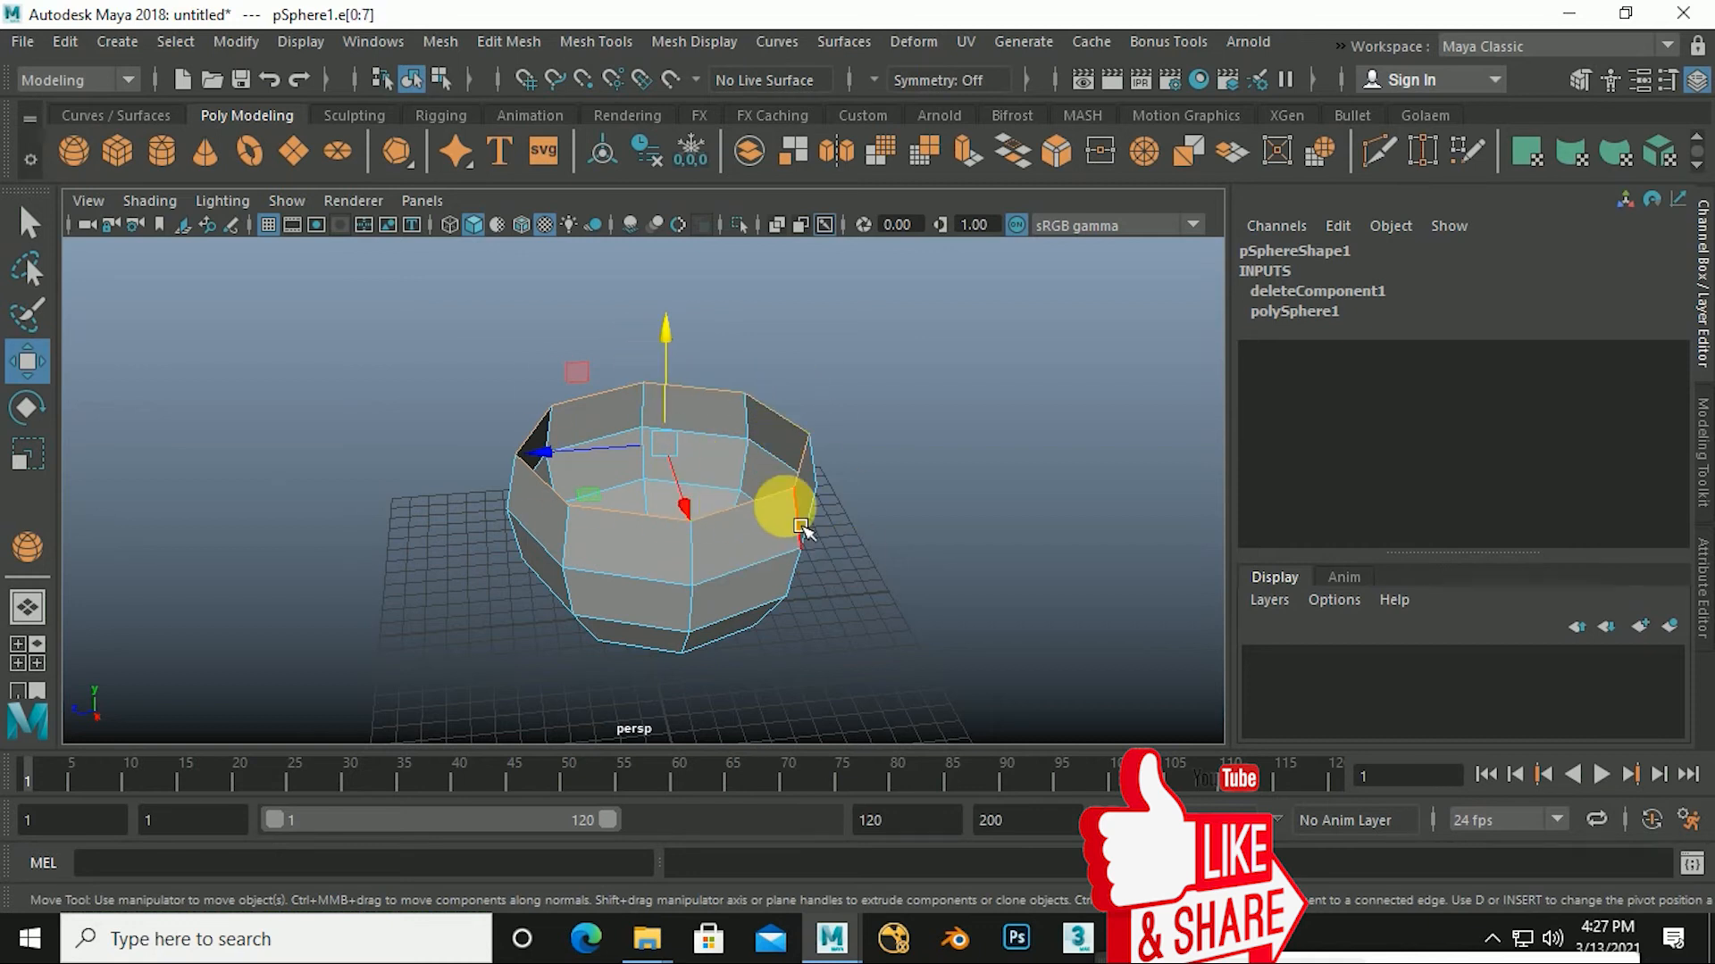
# Clear the edge selection and select the complete rim edge loop in one go.
pyautogui.click(972, 471)
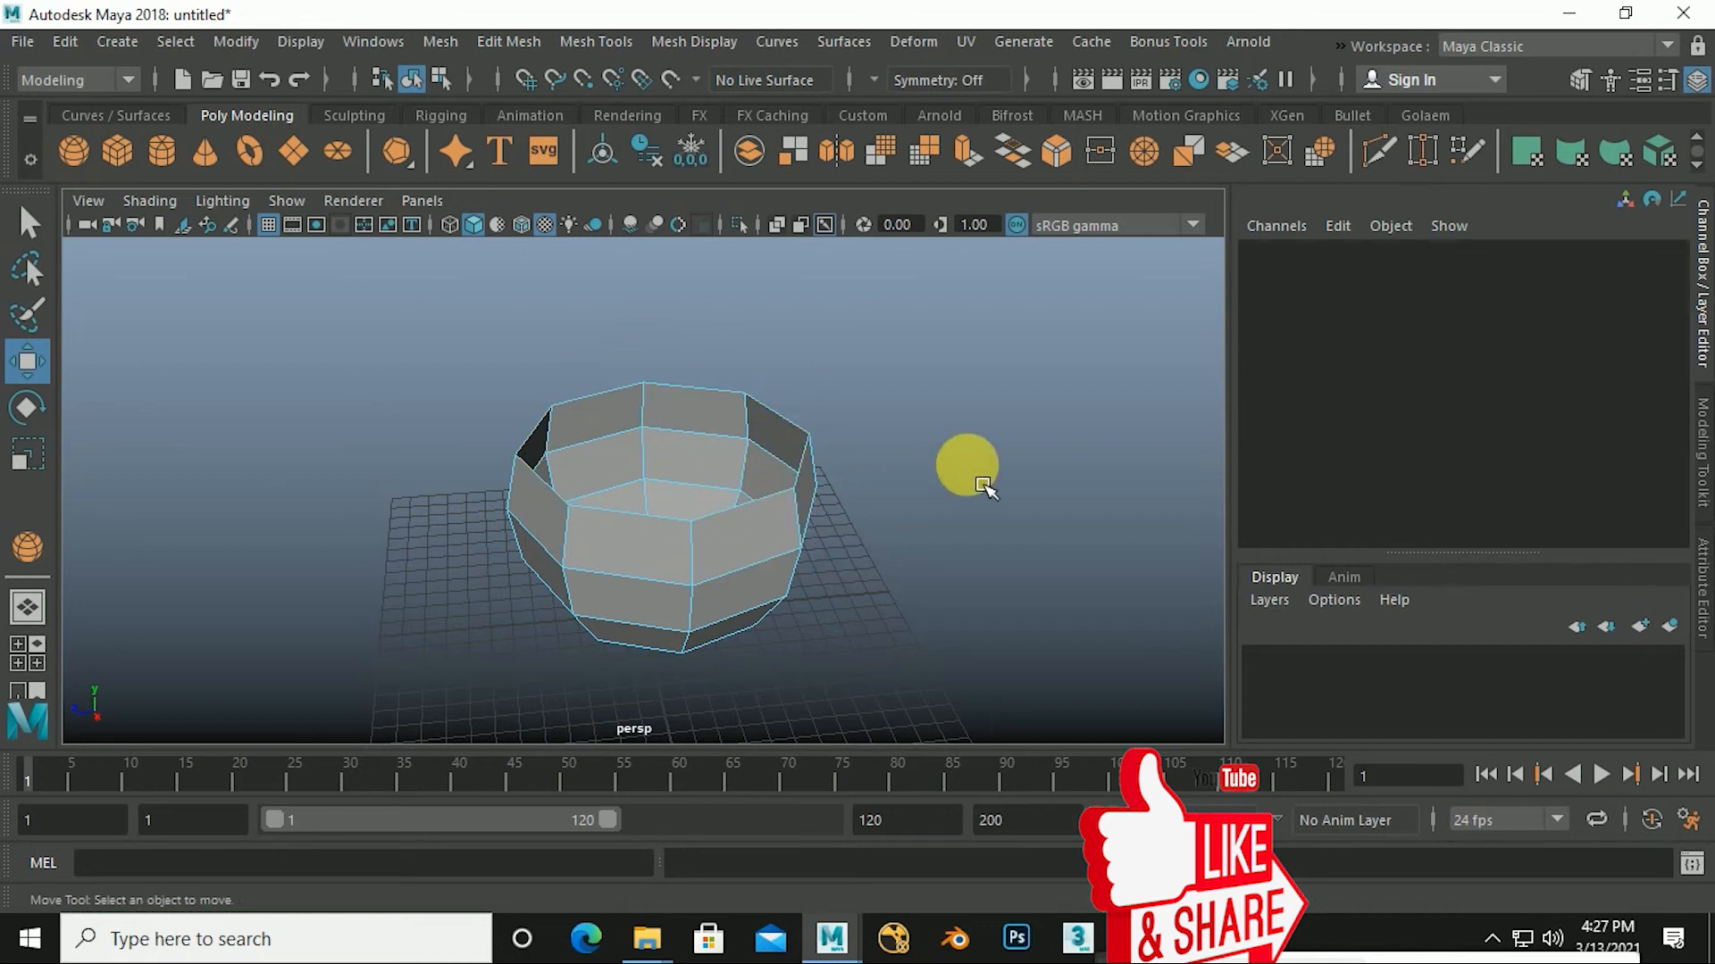
pyautogui.doubleClick(712, 413)
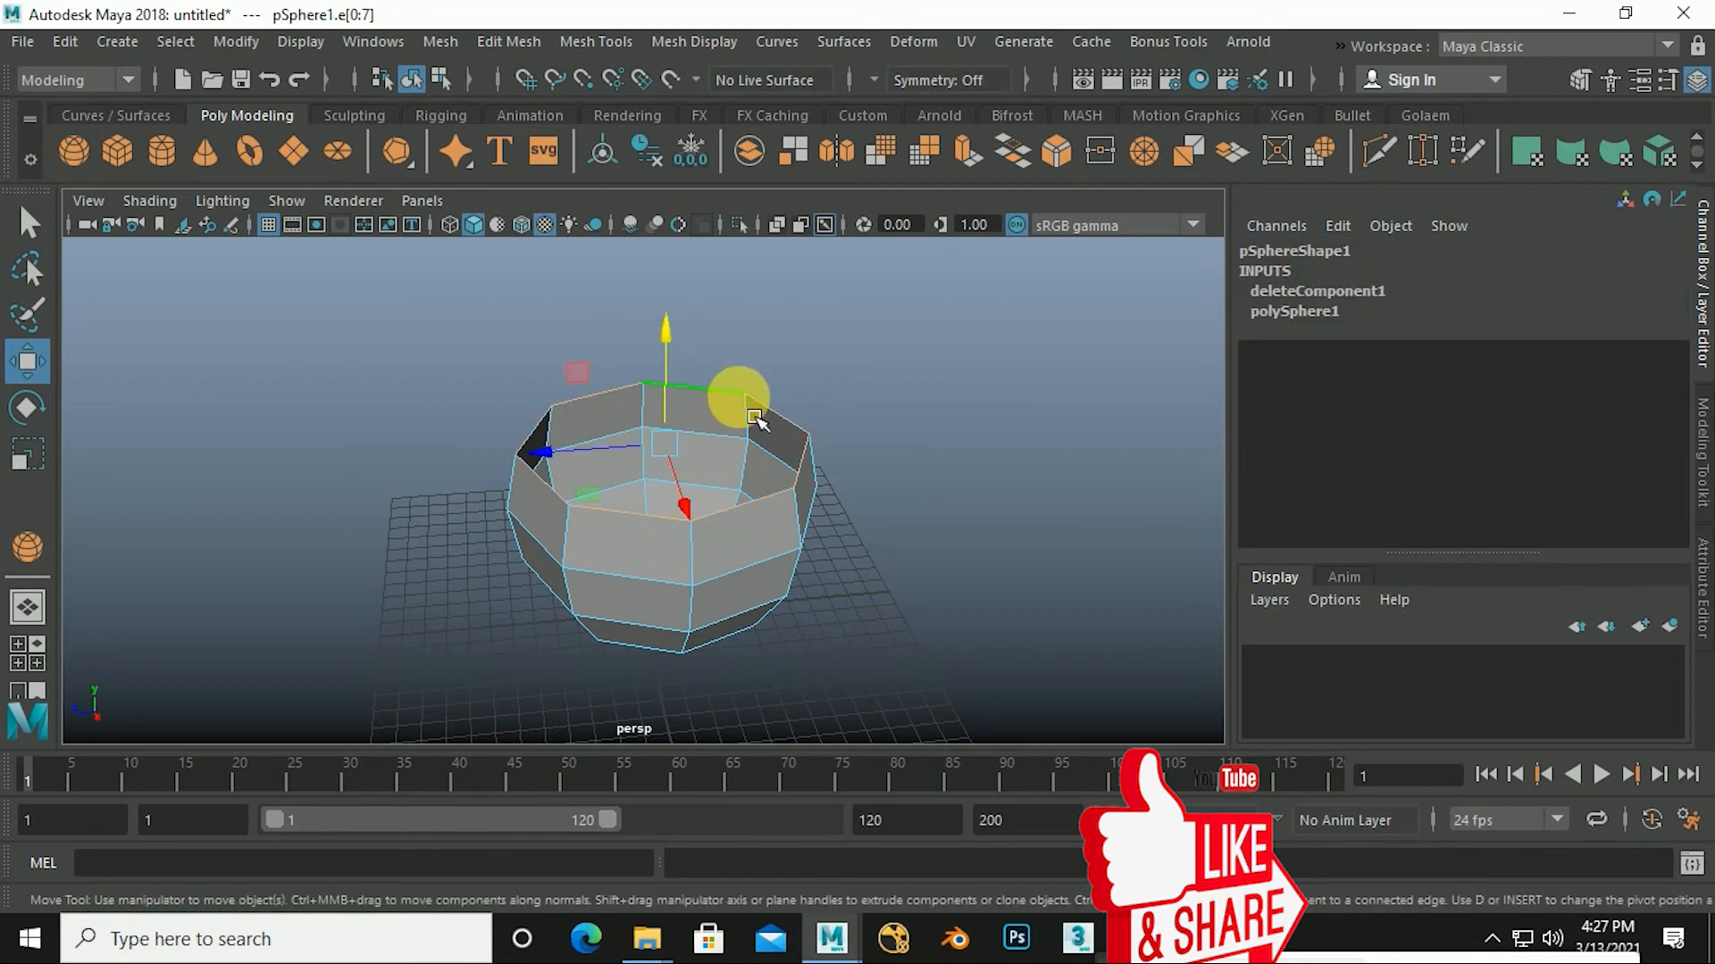
pyautogui.keyDown('alt'); pyautogui.moveTo(708, 479); pyautogui.dragTo(725, 585); pyautogui.keyUp('alt')
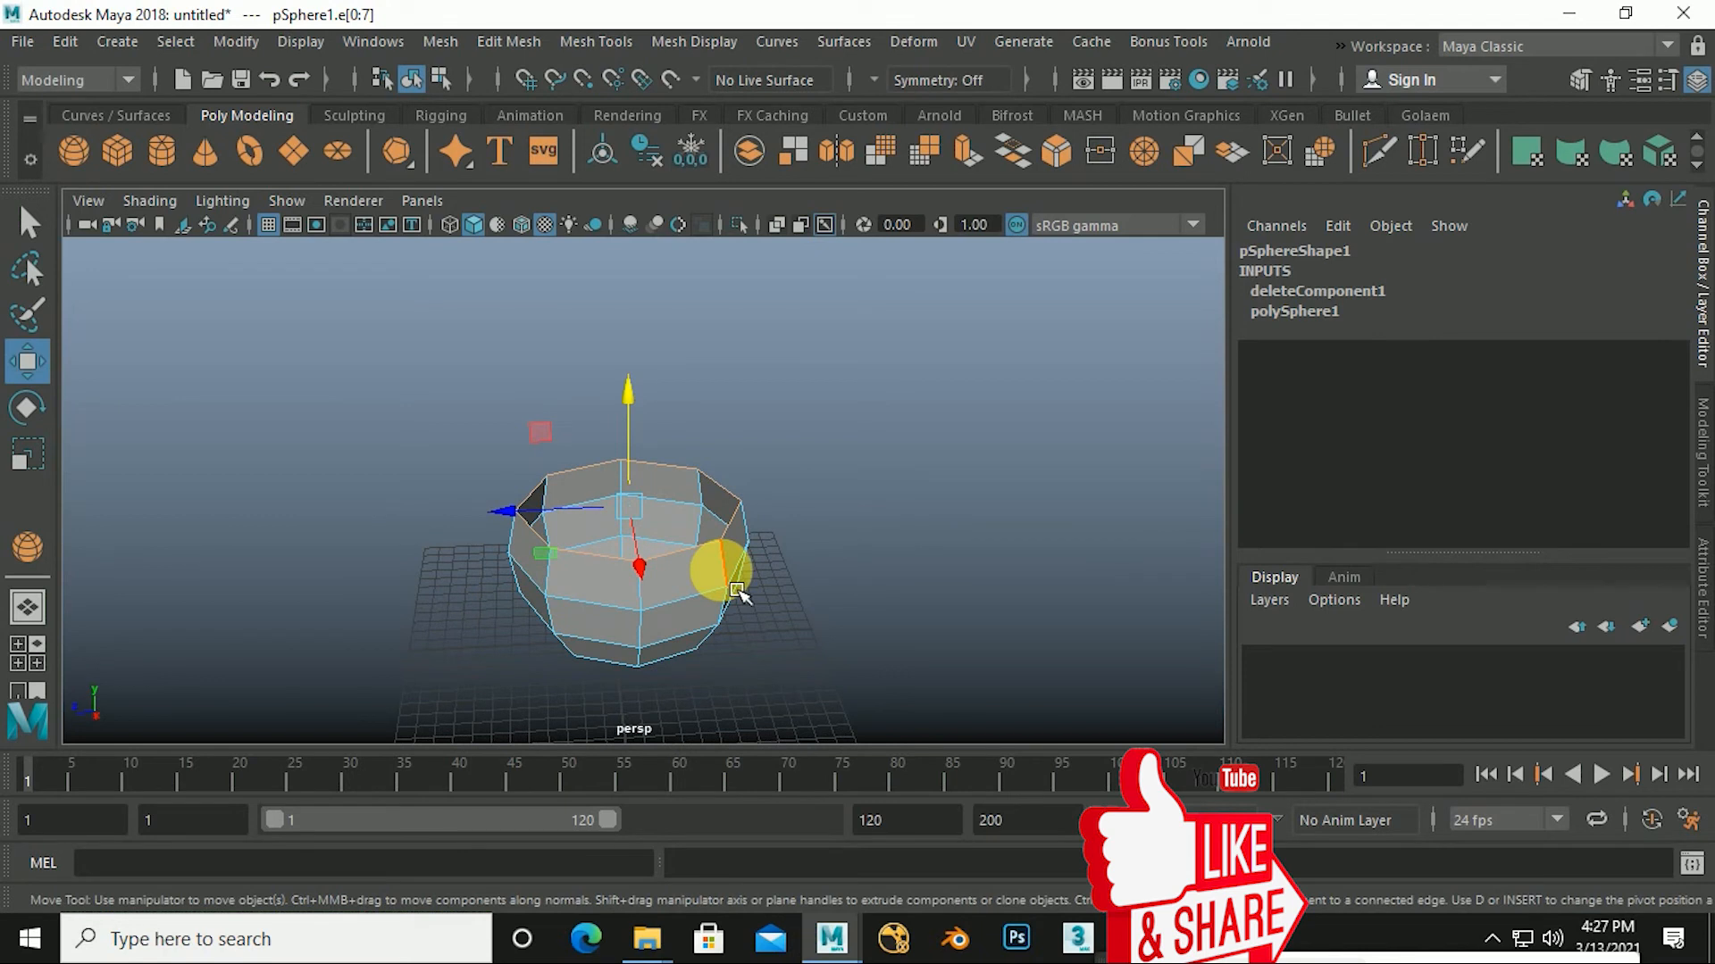
# Try raising the rim edge loop straight up to a Y of about 19.337 and undo the move.
pyautogui.moveTo(640, 413); pyautogui.dragTo(655, 219)
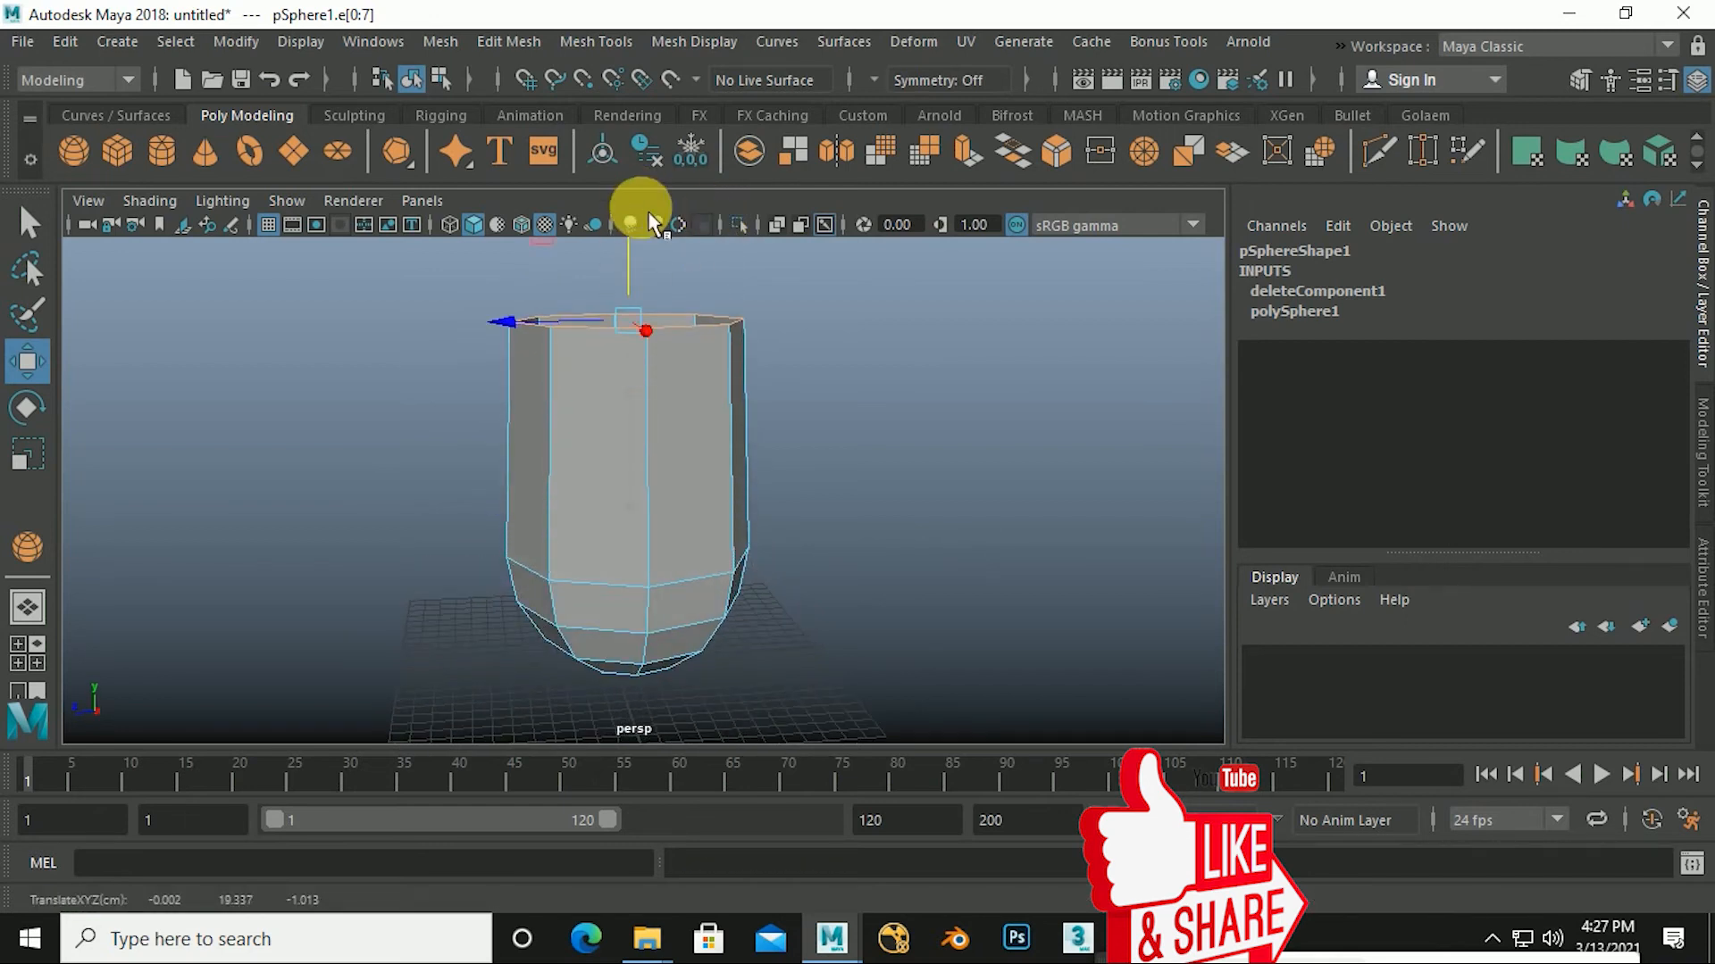
pyautogui.hotkey('ctrl', 'z')
pyautogui.keyDown('alt'); pyautogui.moveTo(775, 564); pyautogui.dragTo(769, 643); pyautogui.keyUp('alt')
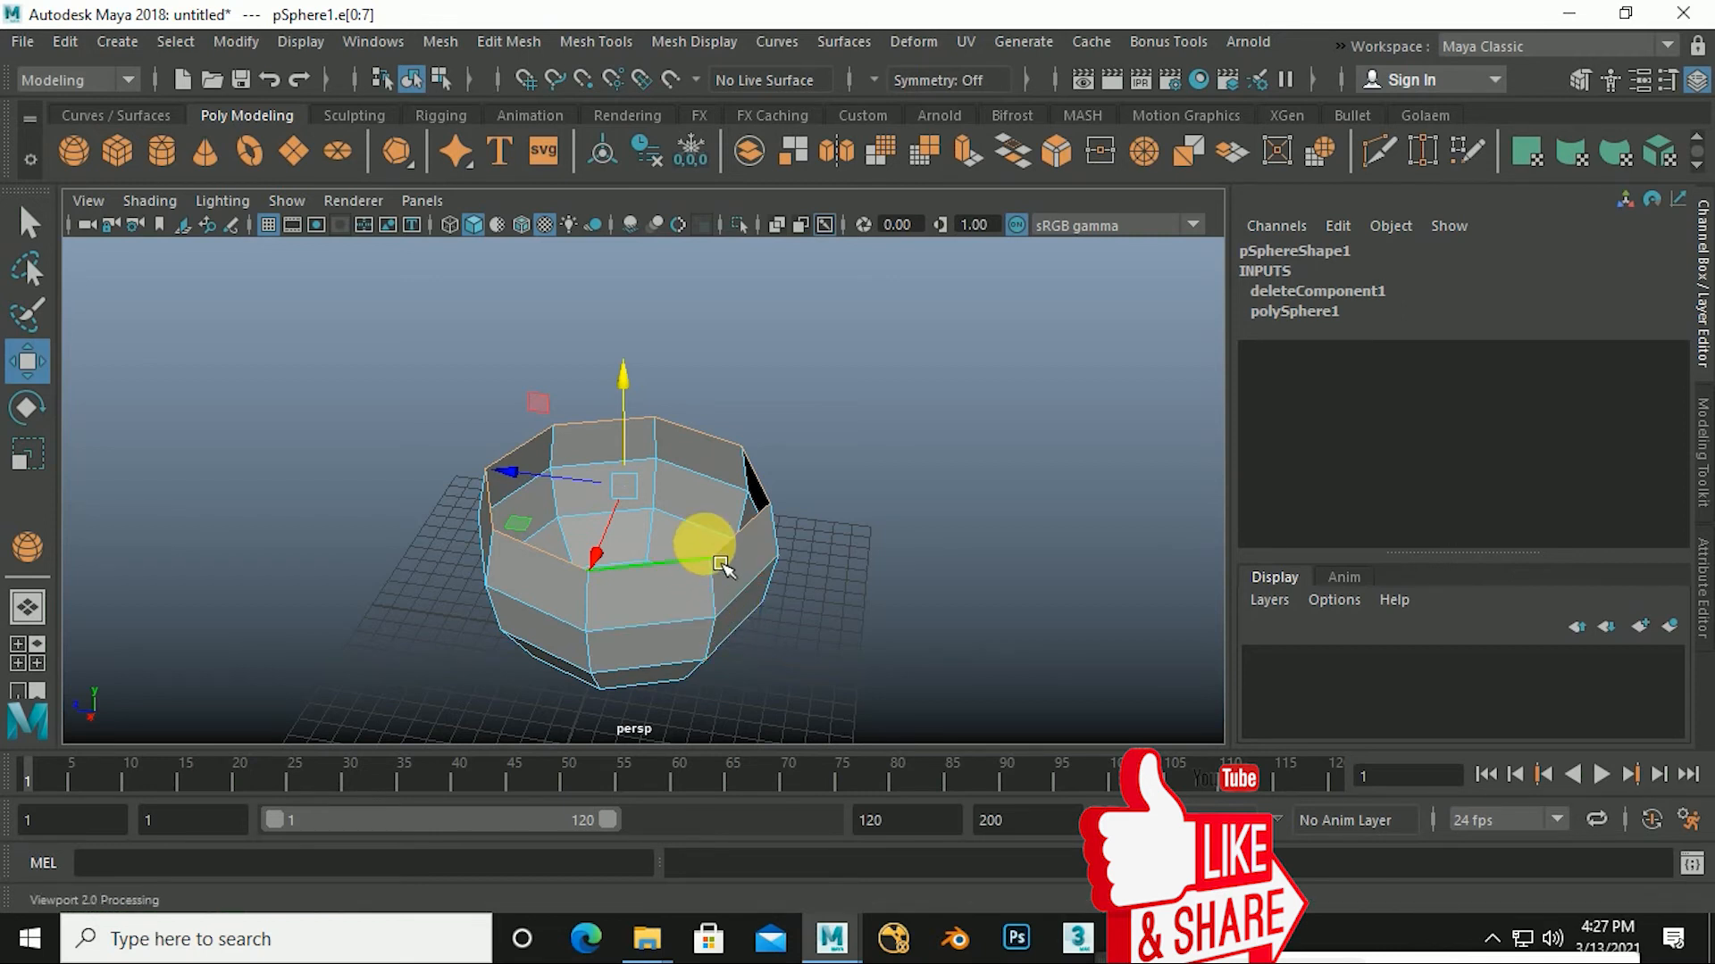
# Scale the rim edge loop inward equally along X and Z to narrow the bowl's opening.
pyautogui.press('r')
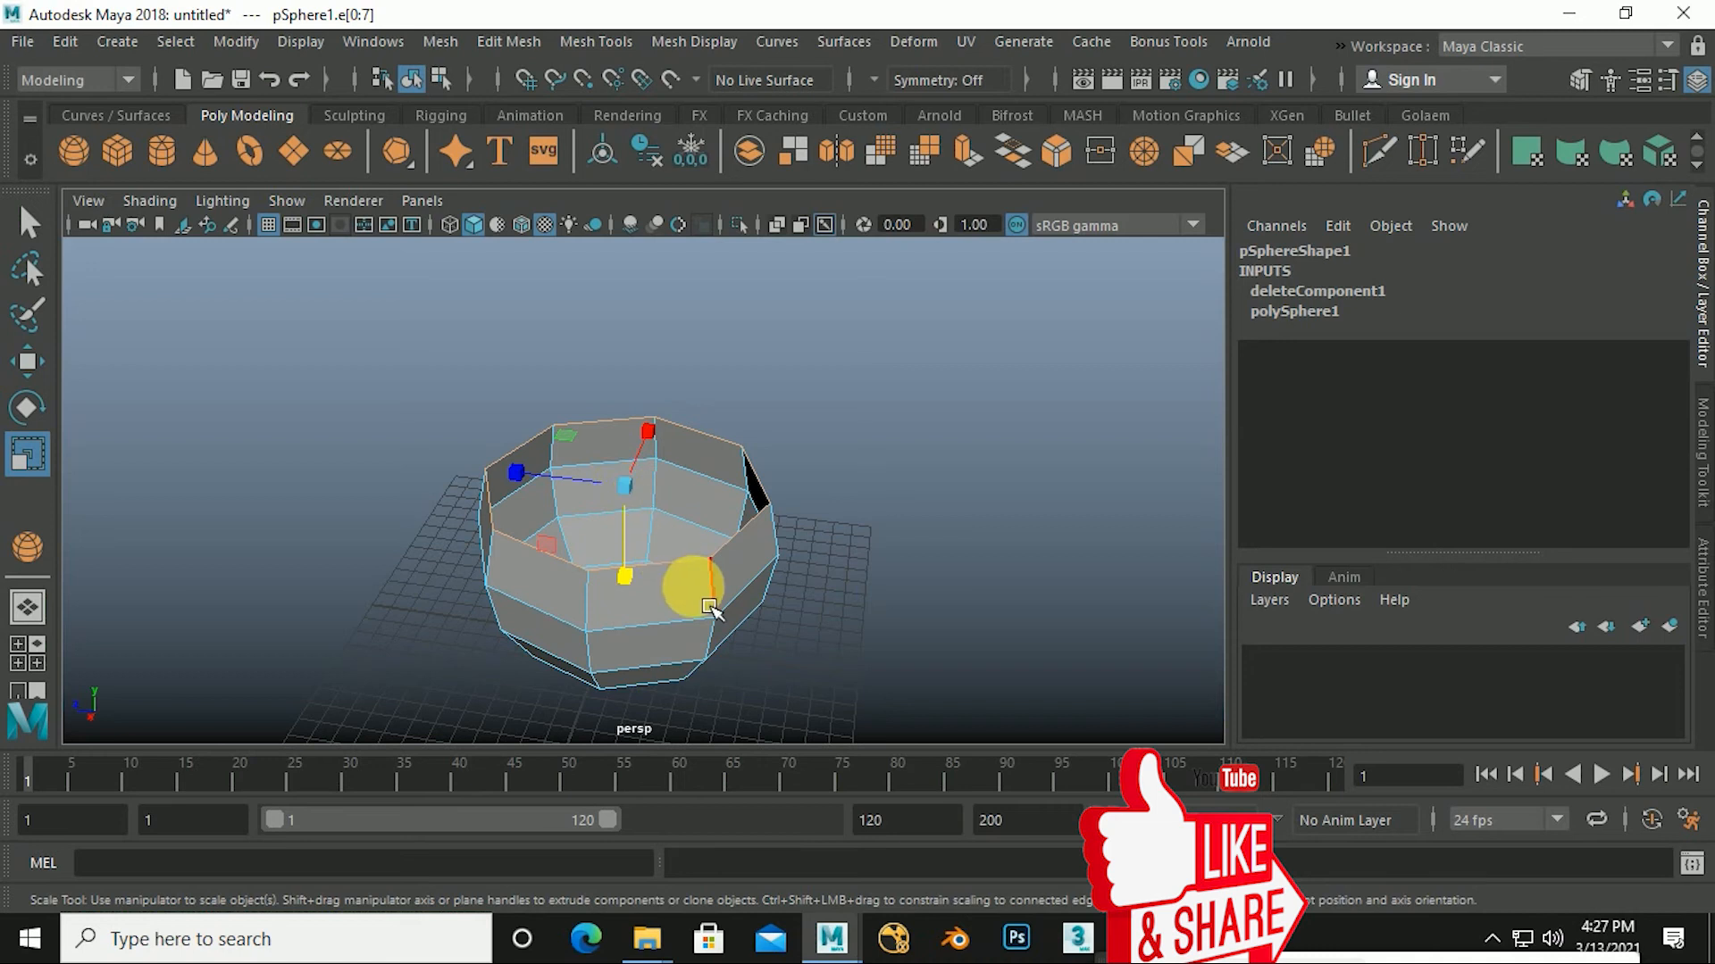
pyautogui.keyDown('alt'); pyautogui.moveTo(692, 586); pyautogui.dragTo(763, 561); pyautogui.keyUp('alt')
pyautogui.scroll(5, 712, 558)
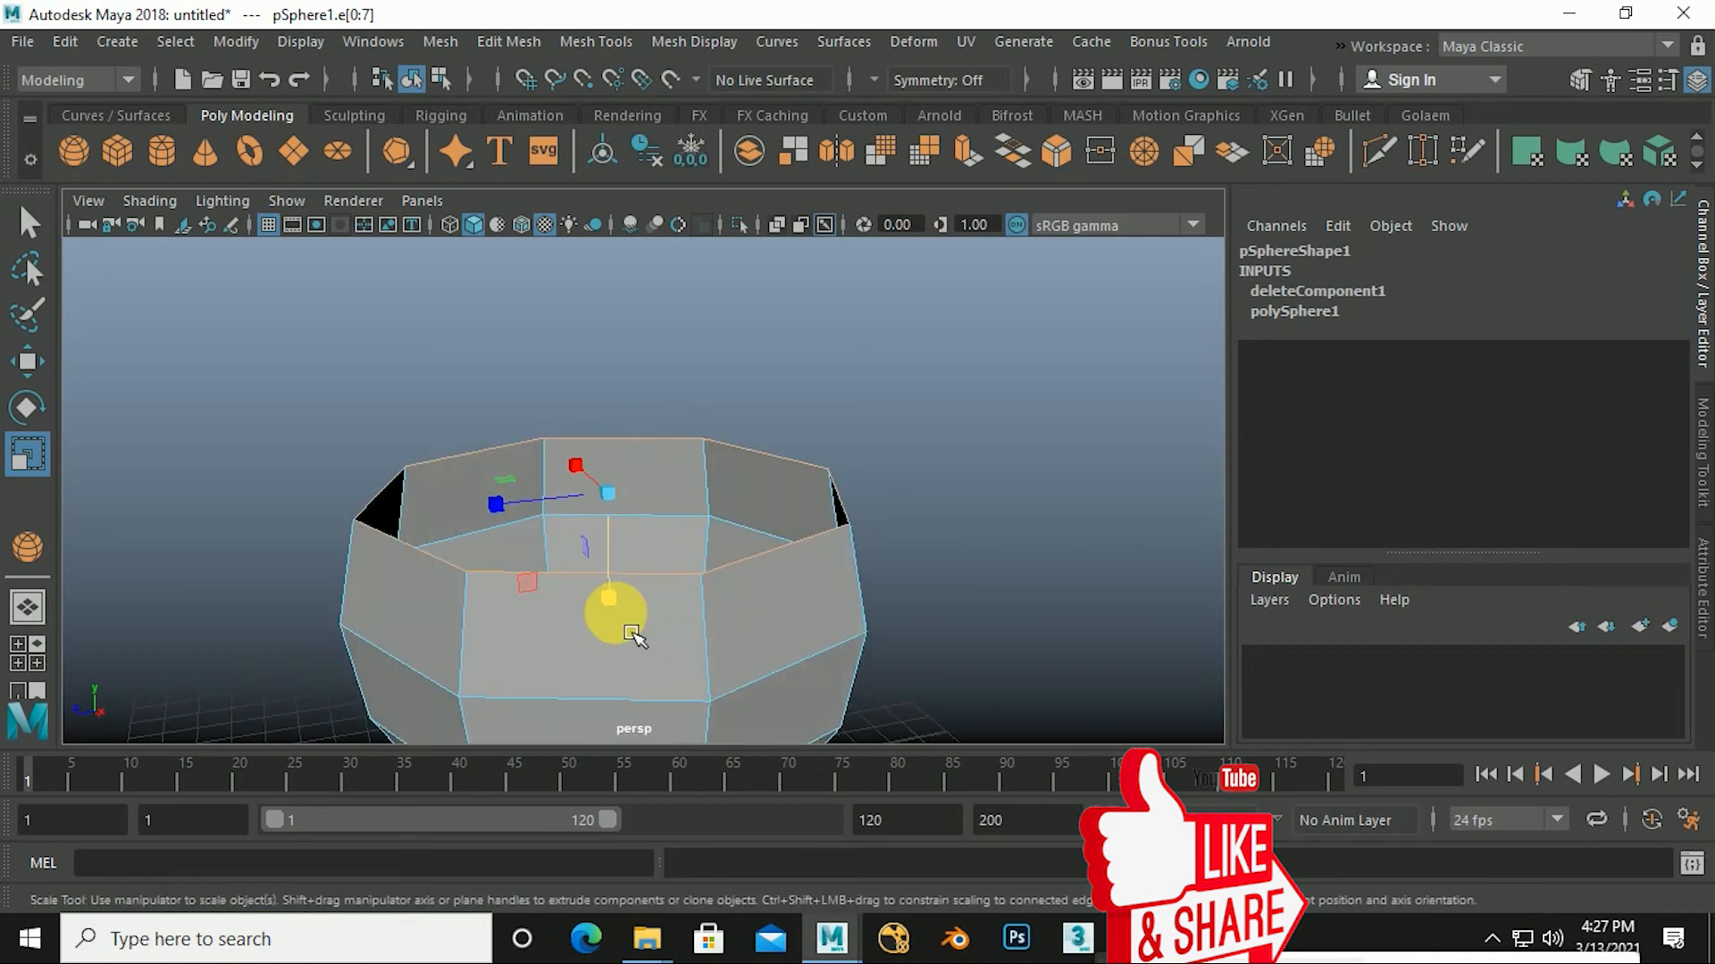
pyautogui.keyDown('alt'); pyautogui.moveTo(566, 479); pyautogui.dragTo(536, 671); pyautogui.keyUp('alt')
pyautogui.scroll(-2, 676, 643)
pyautogui.keyDown('alt'); pyautogui.moveTo(683, 645); pyautogui.dragTo(663, 607); pyautogui.keyUp('alt')
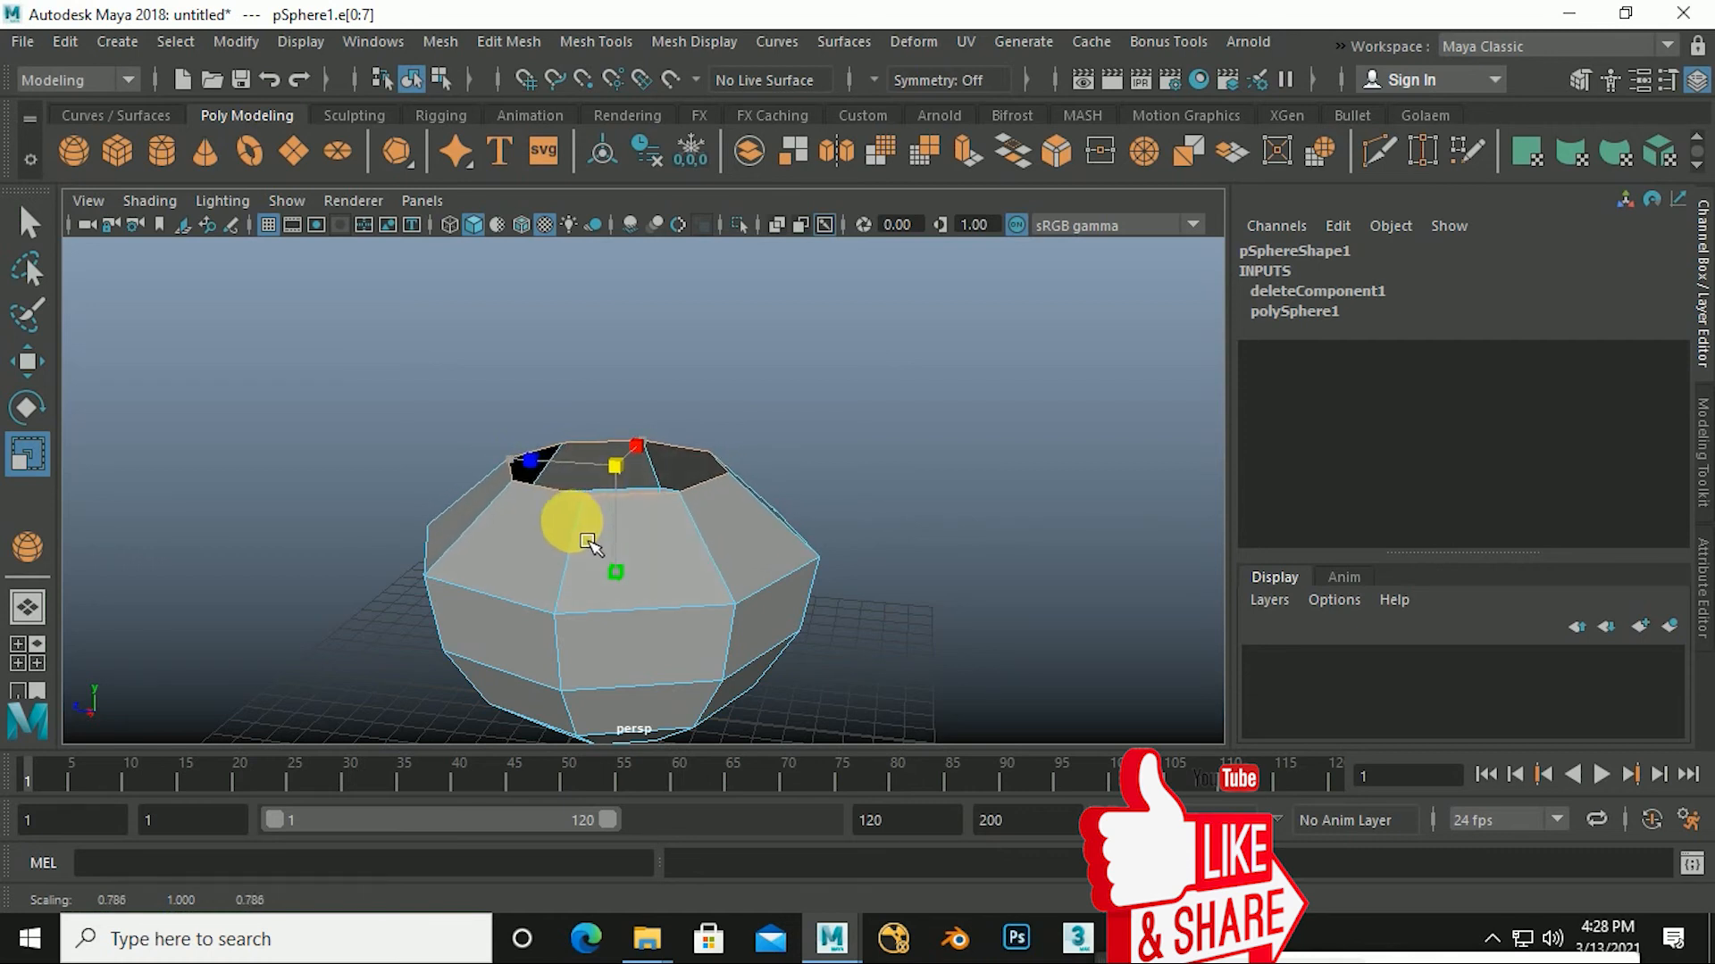
pyautogui.keyDown('alt'); pyautogui.moveTo(738, 490); pyautogui.dragTo(840, 617); pyautogui.keyUp('alt')
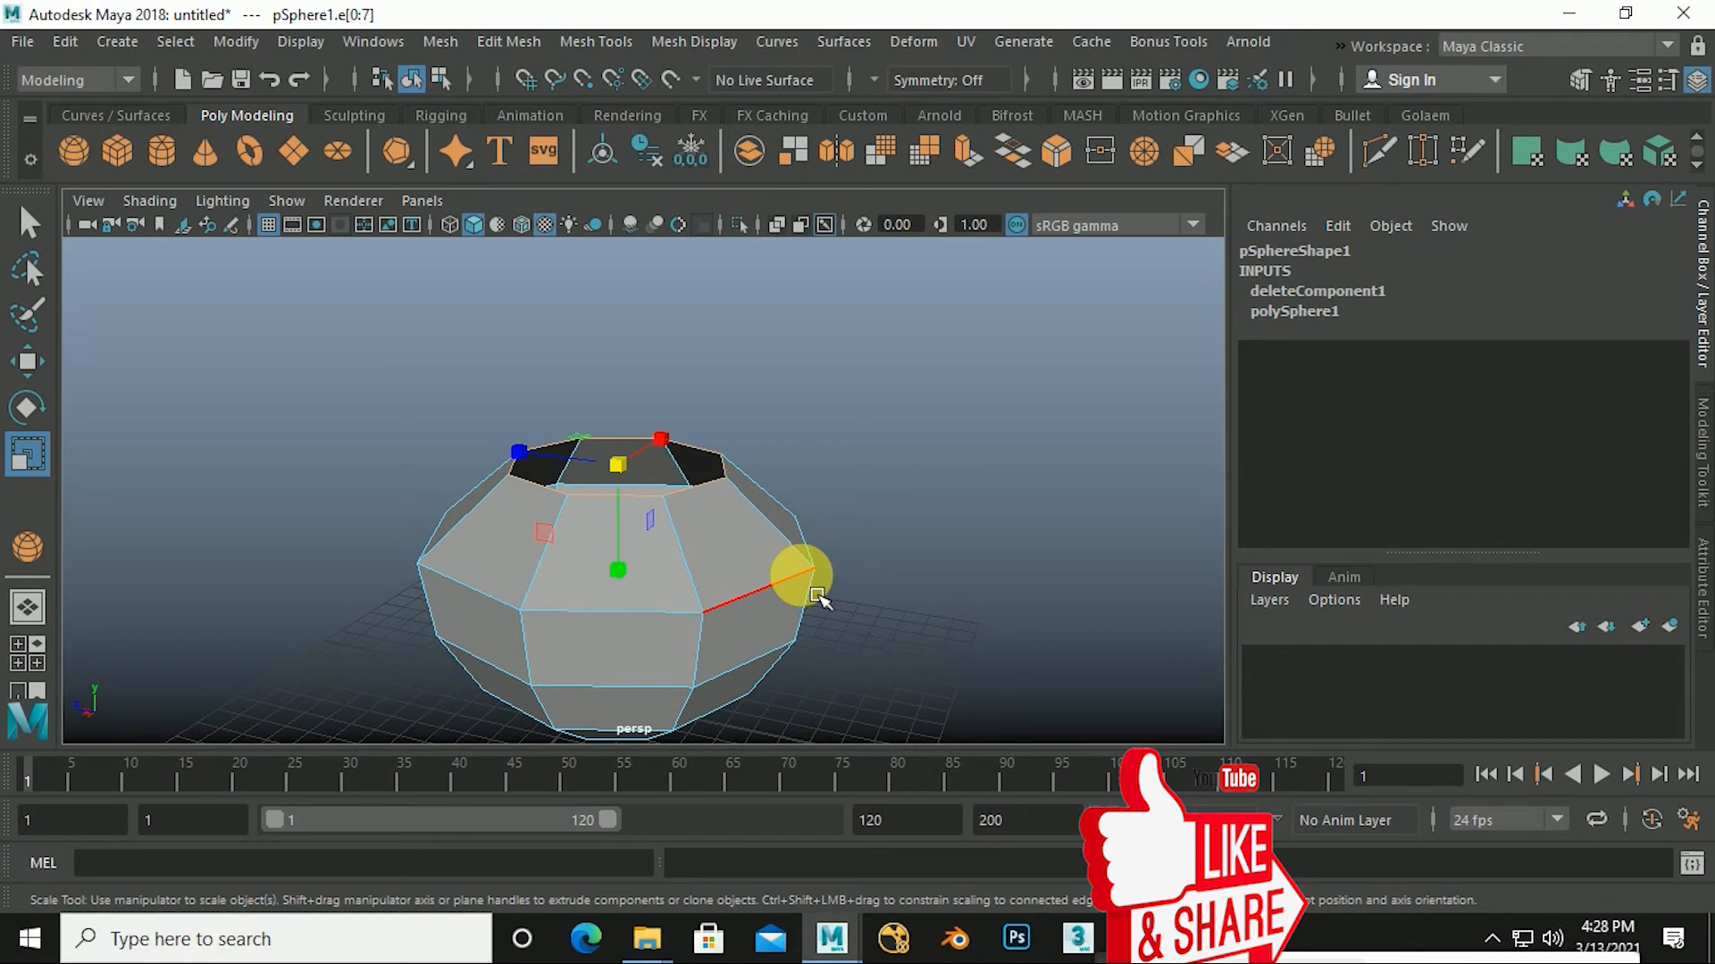
# Extrude the rim edge loop straight up to a Y of about 11.3 to form a short neck.
pyautogui.press('w')
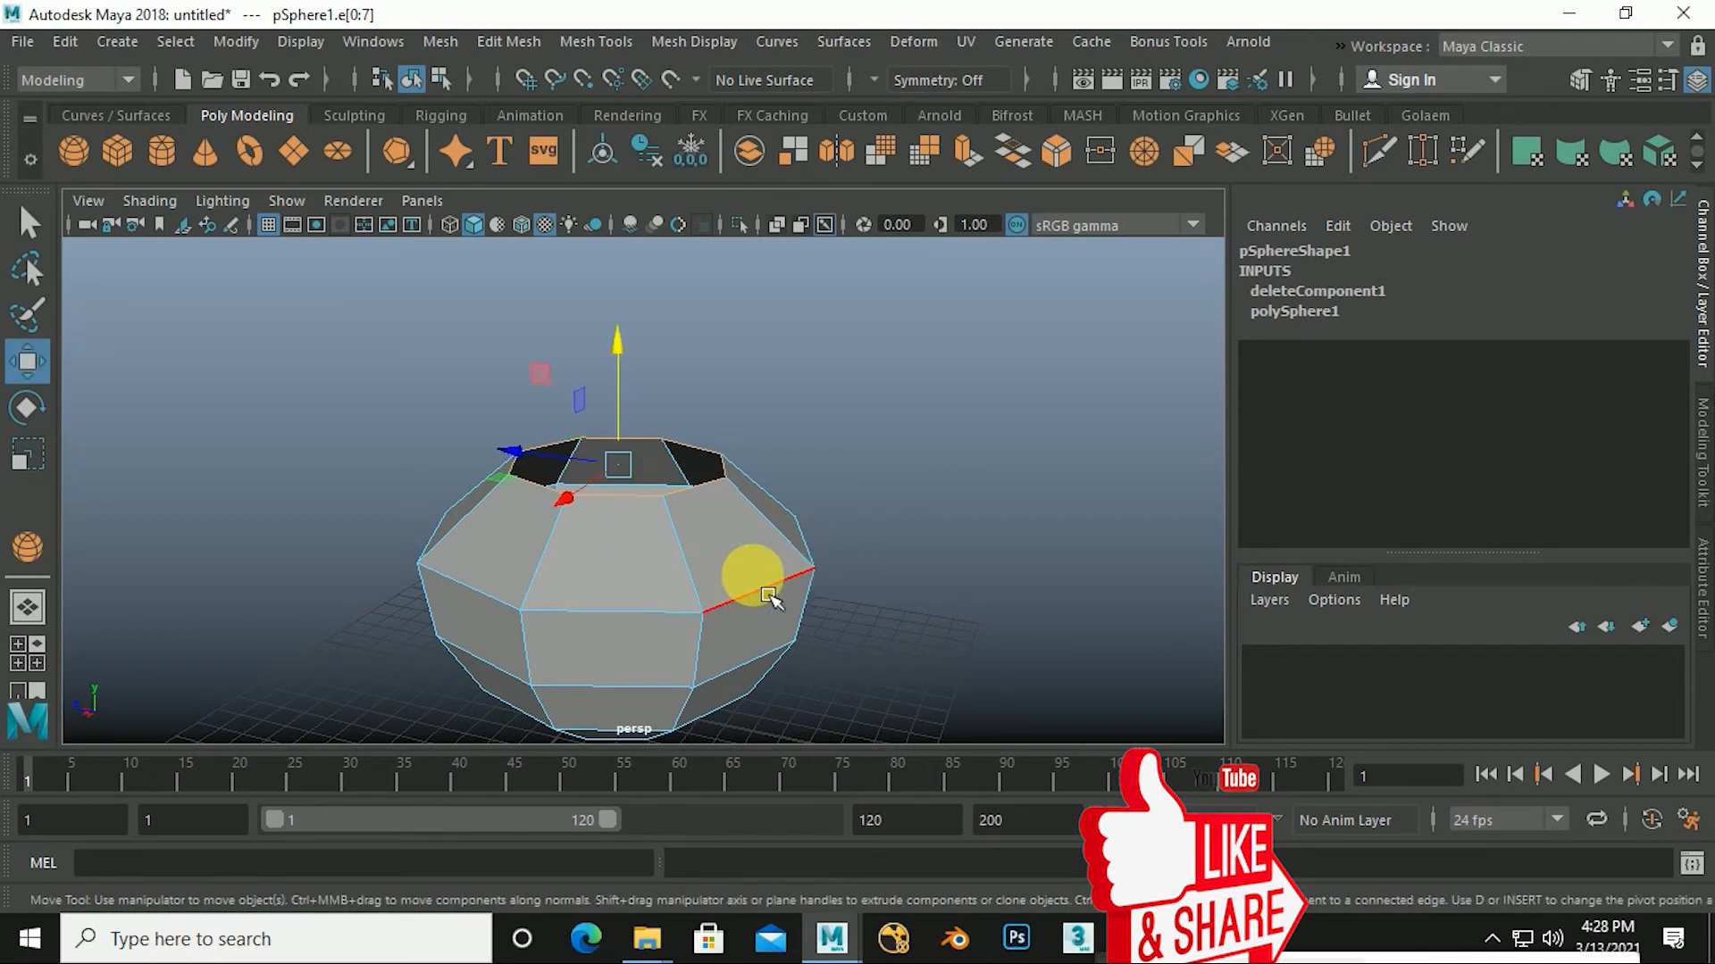
pyautogui.keyDown('alt'); pyautogui.moveTo(712, 593); pyautogui.dragTo(676, 572); pyautogui.keyUp('alt')
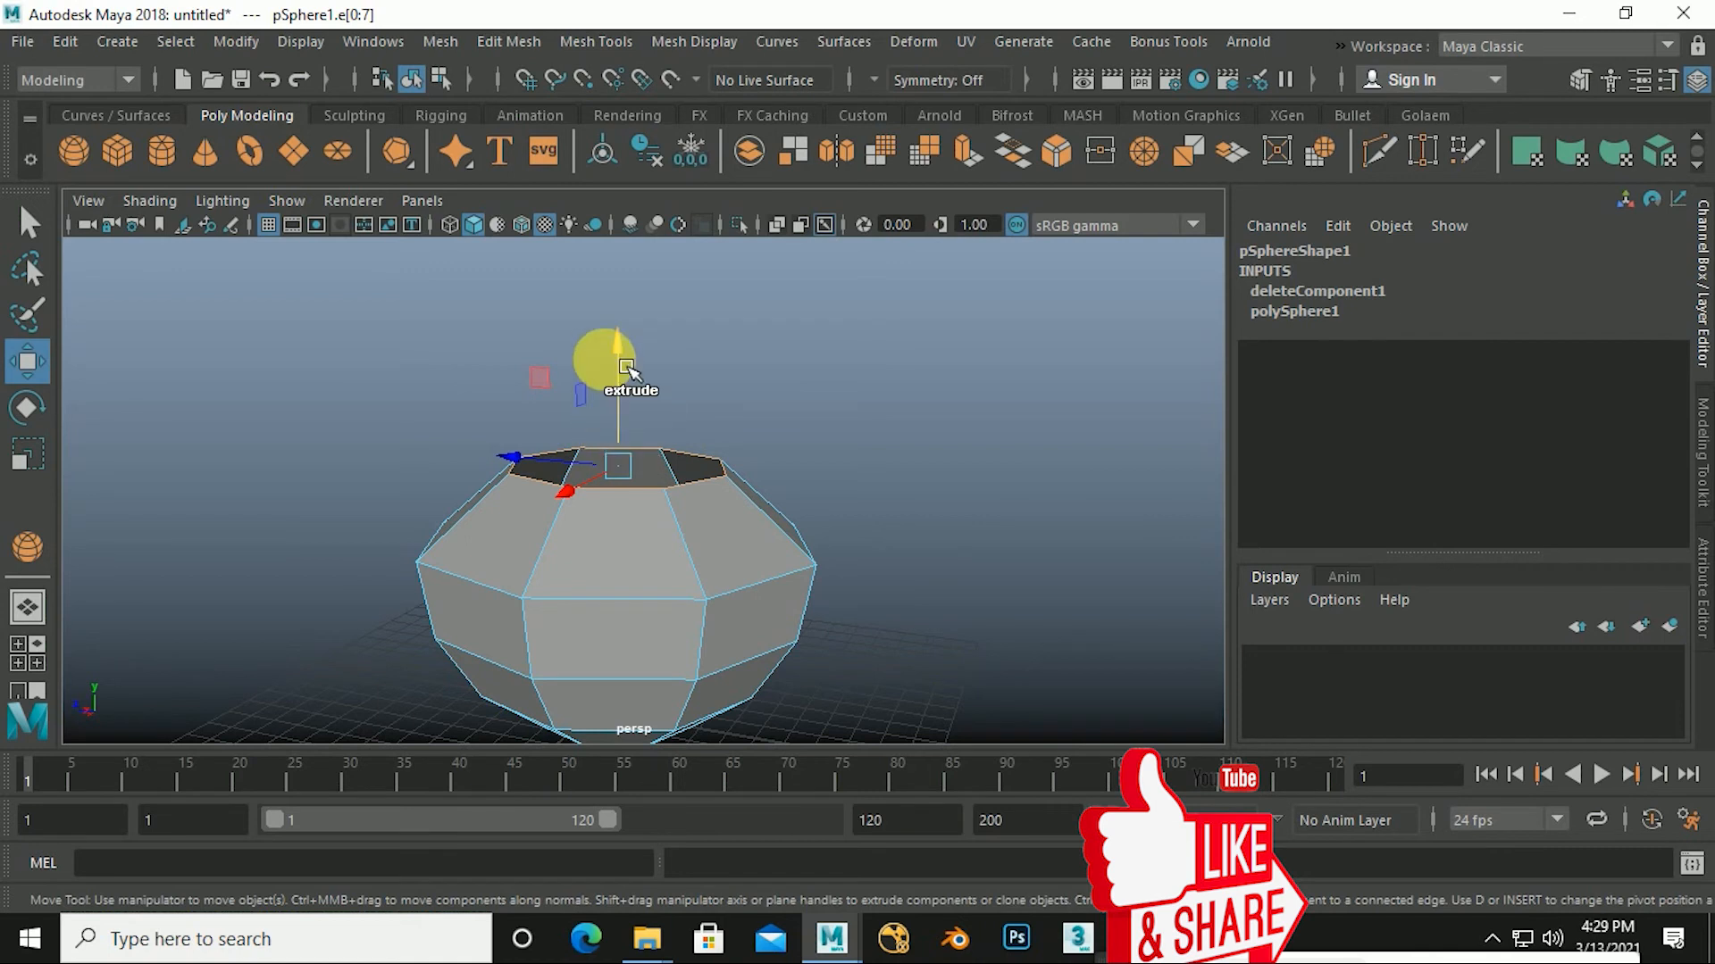
pyautogui.keyDown('shift'); pyautogui.moveTo(635, 418); pyautogui.dragTo(640, 349); pyautogui.keyUp('shift')
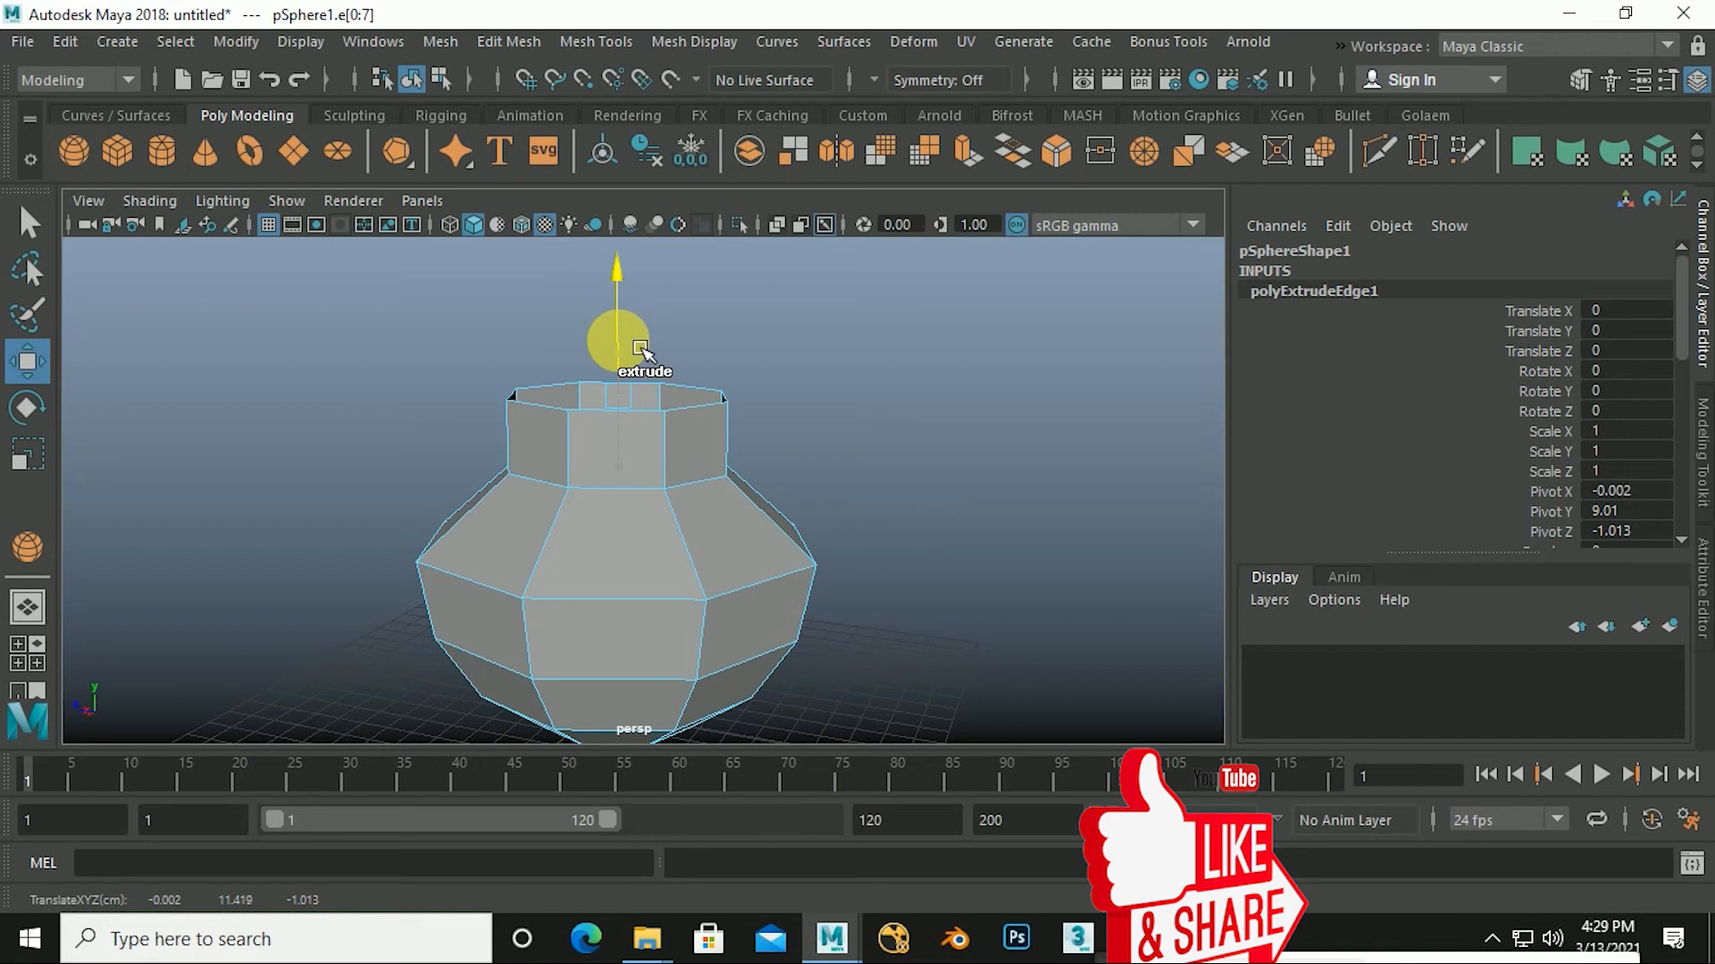
pyautogui.keyDown('alt'); pyautogui.moveTo(688, 536); pyautogui.dragTo(684, 589); pyautogui.keyUp('alt')
pyautogui.scroll(3, 707, 574)
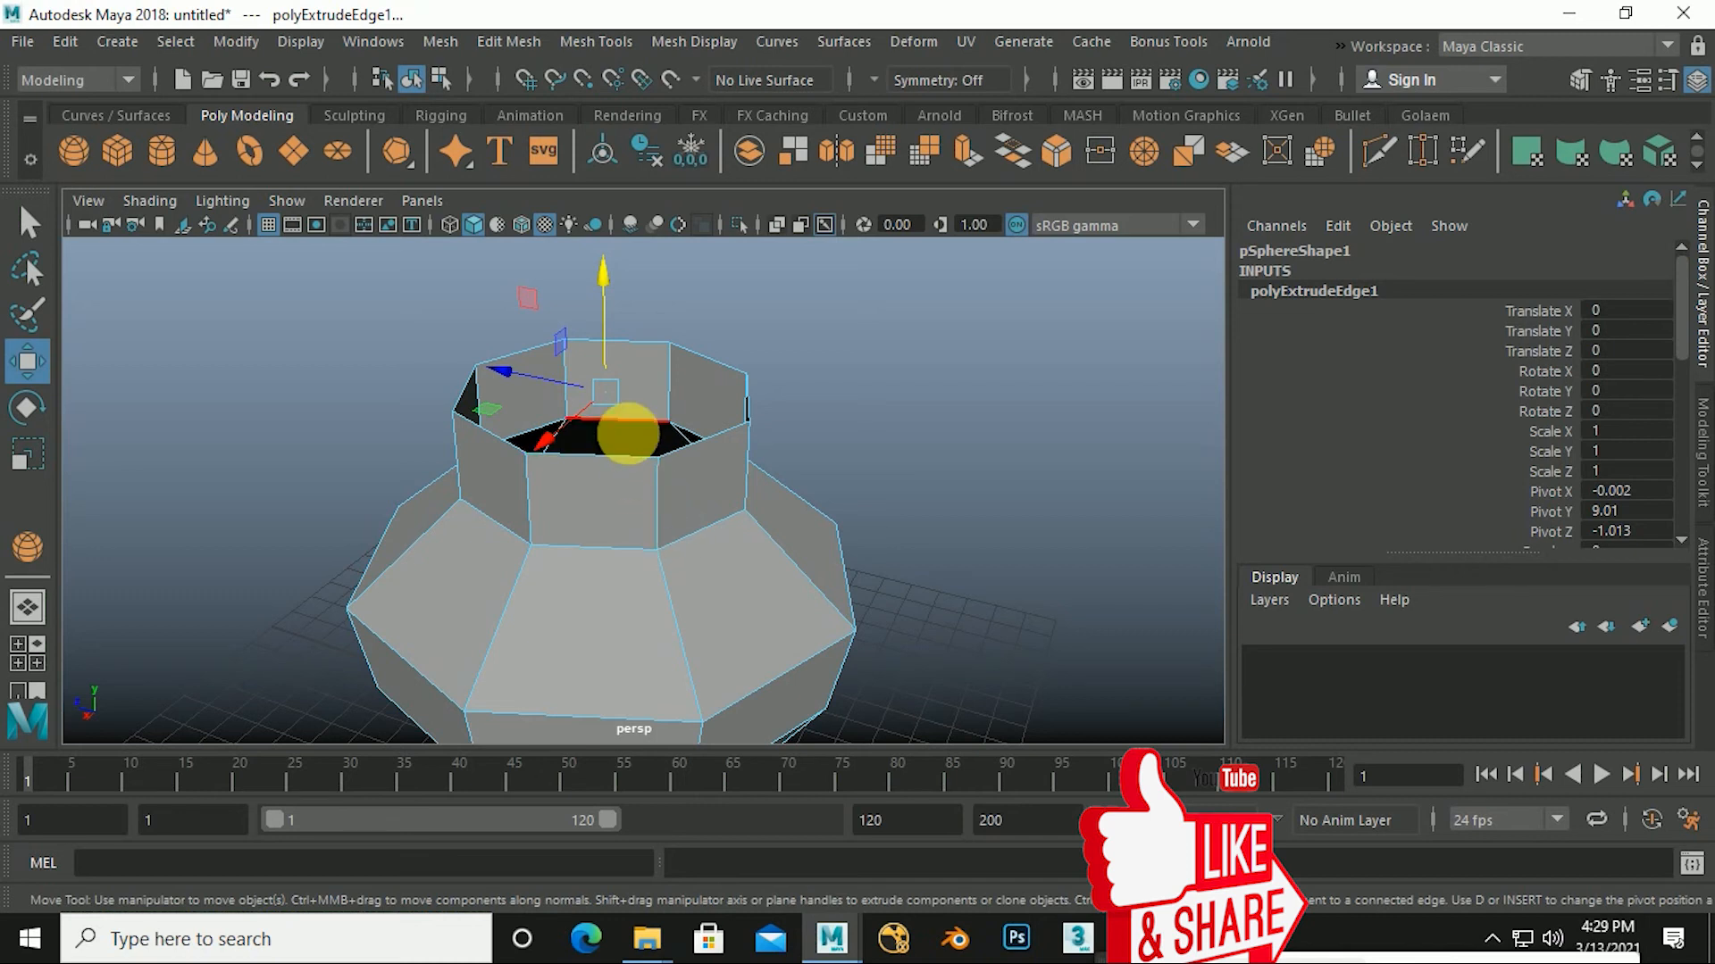
pyautogui.scroll(-3, 692, 506)
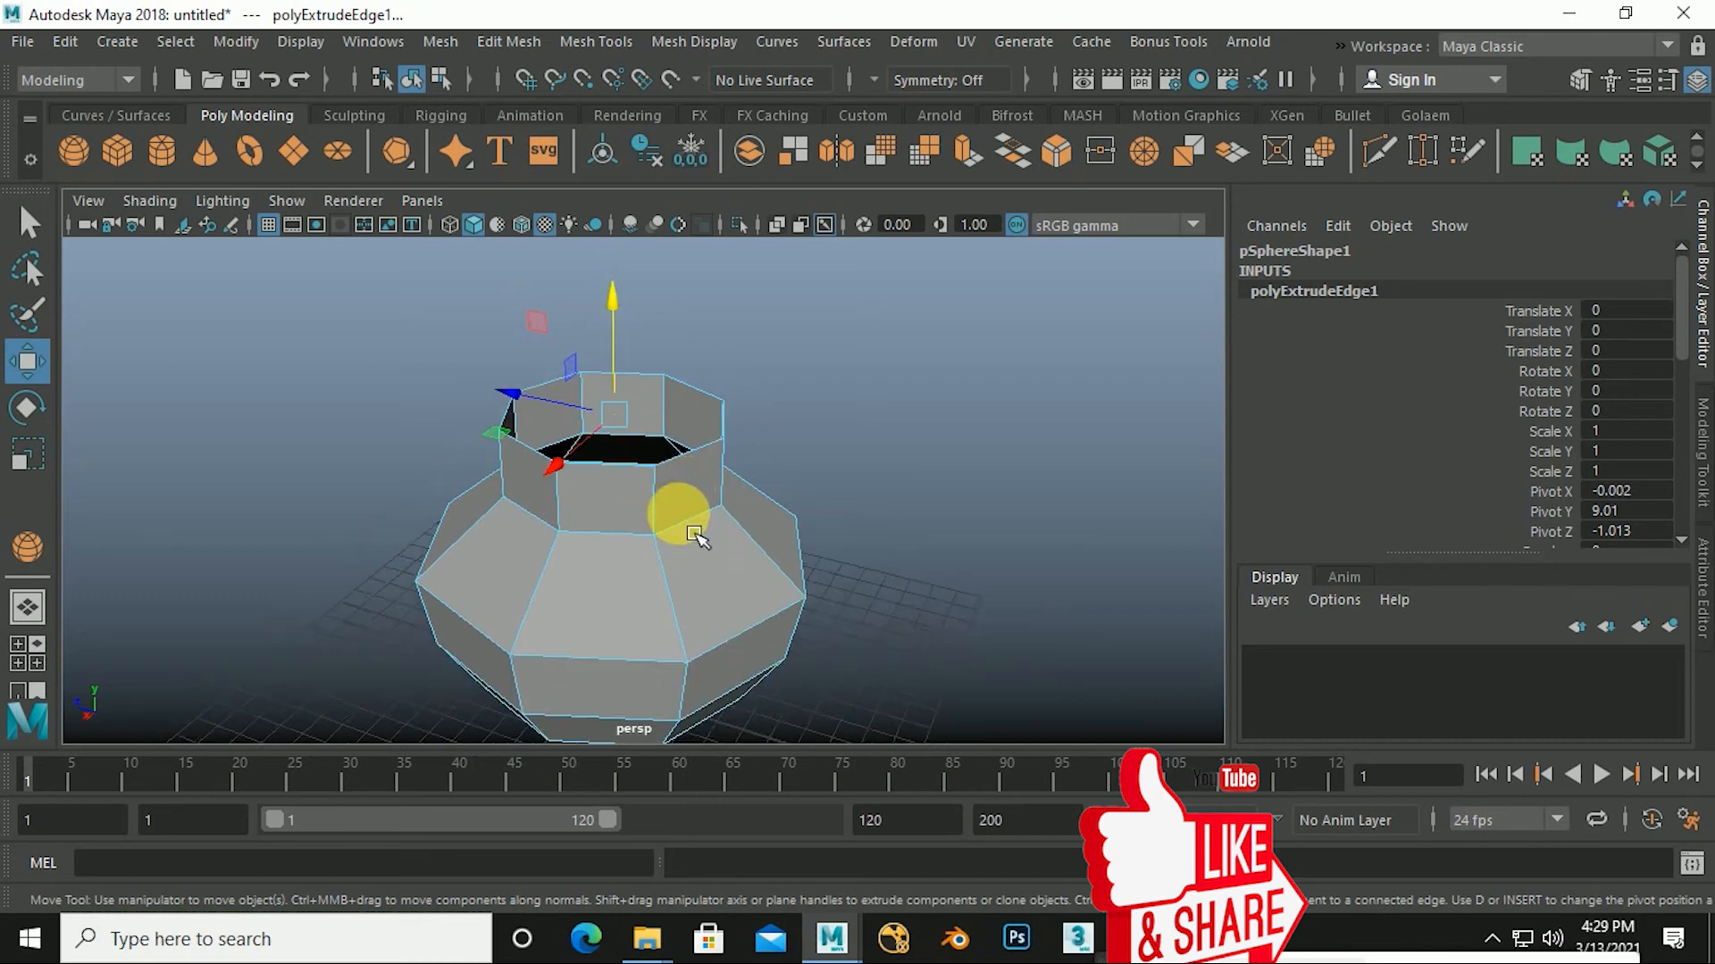
pyautogui.keyDown('alt'); pyautogui.moveTo(703, 525); pyautogui.dragTo(731, 518); pyautogui.keyUp('alt')
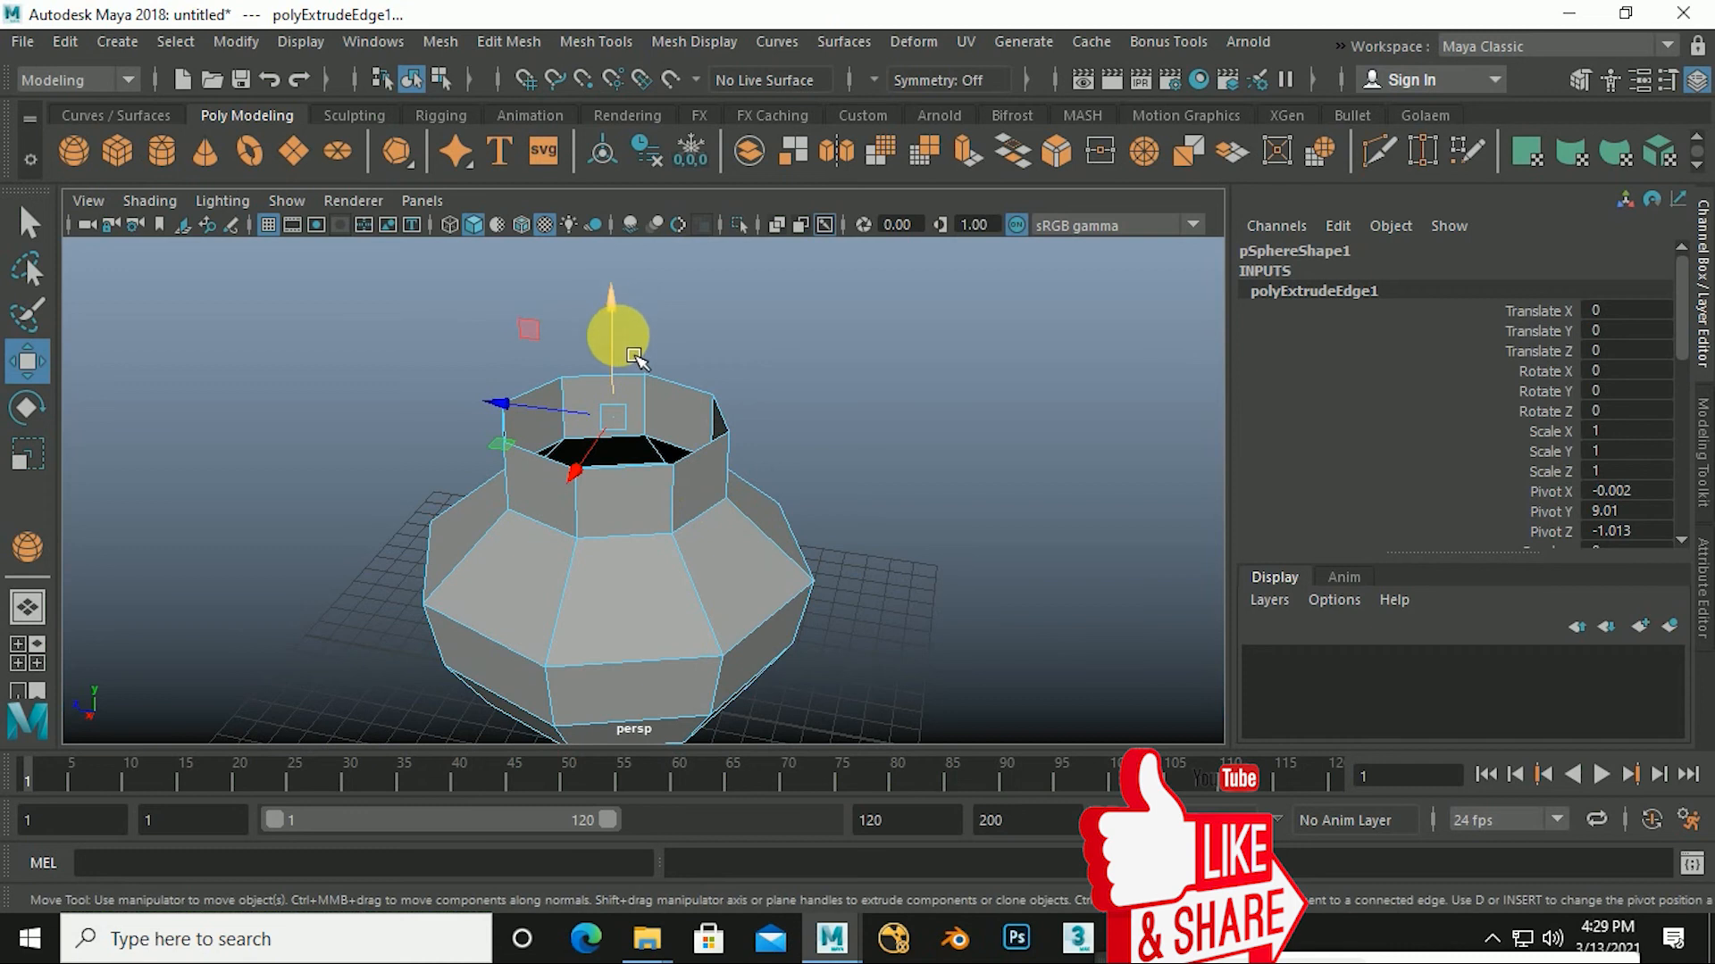
pyautogui.keyDown('alt'); pyautogui.moveTo(708, 497); pyautogui.dragTo(683, 427); pyautogui.keyUp('alt')
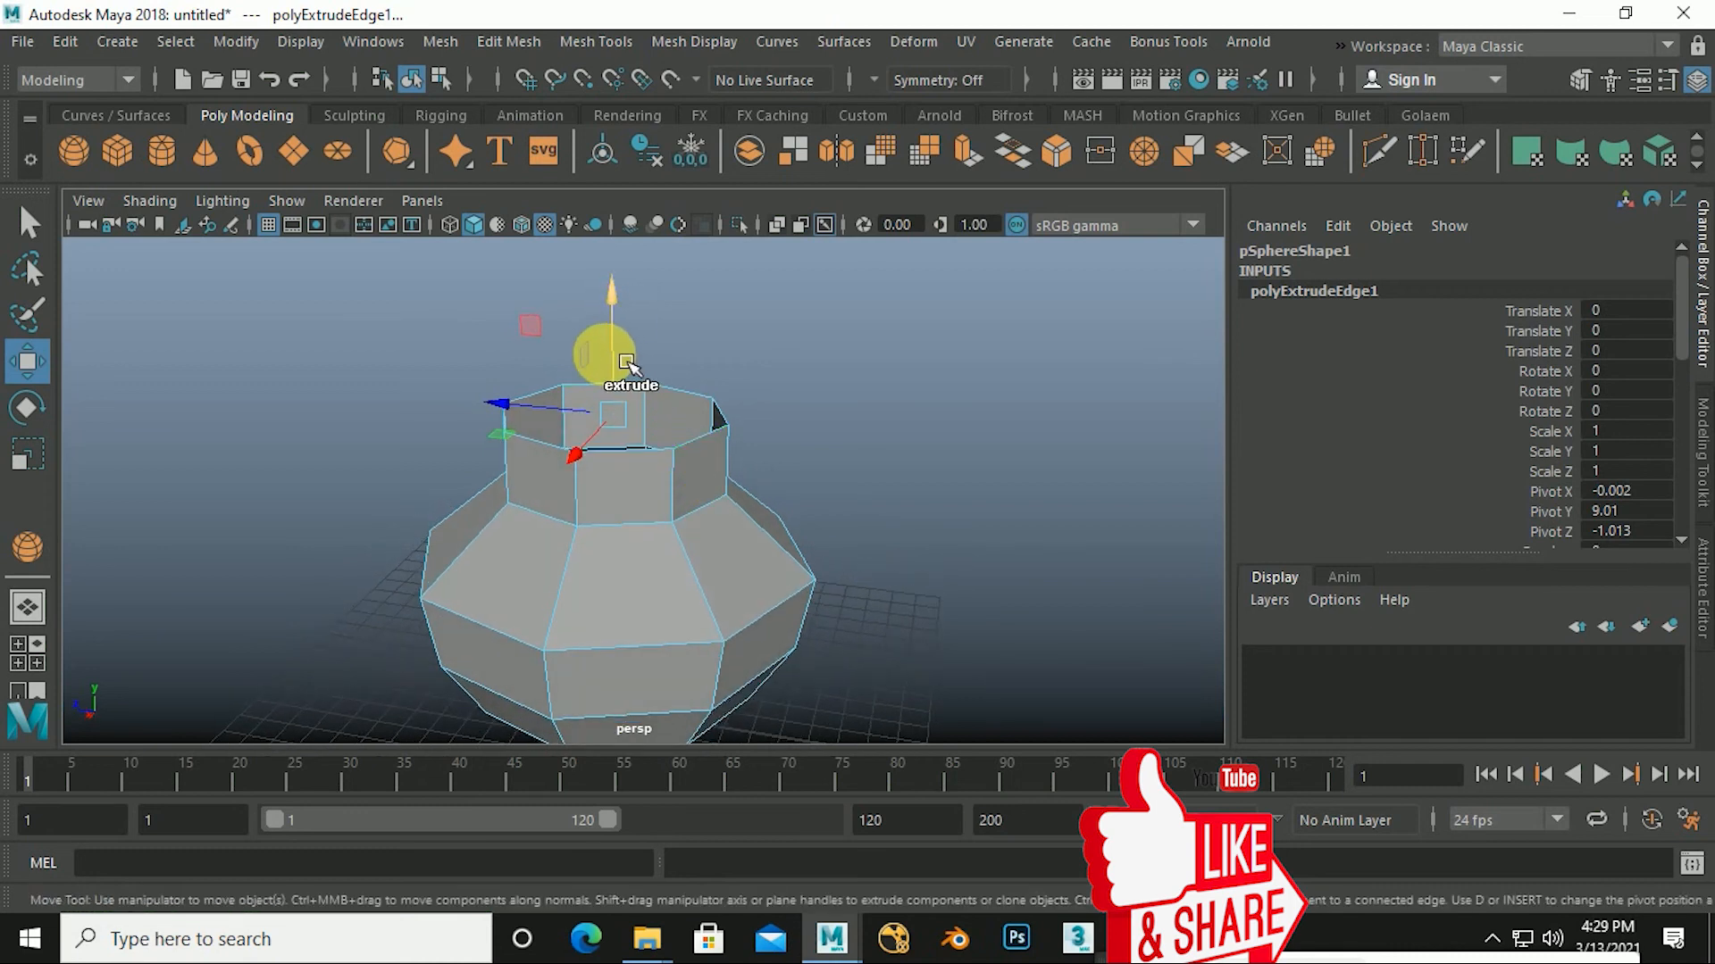
pyautogui.moveTo(627, 362)
pyautogui.mouseDown()
pyautogui.moveTo(624, 317)
pyautogui.moveTo(638, 390)
pyautogui.moveTo(636, 376)
pyautogui.mouseUp()
# Try extruding the neck's rim upward again to a Y of about 13.7 and undo the extrusion.
pyautogui.keyDown('alt'); pyautogui.moveTo(737, 527); pyautogui.dragTo(776, 608); pyautogui.keyUp('alt')
pyautogui.scroll(3, 738, 618)
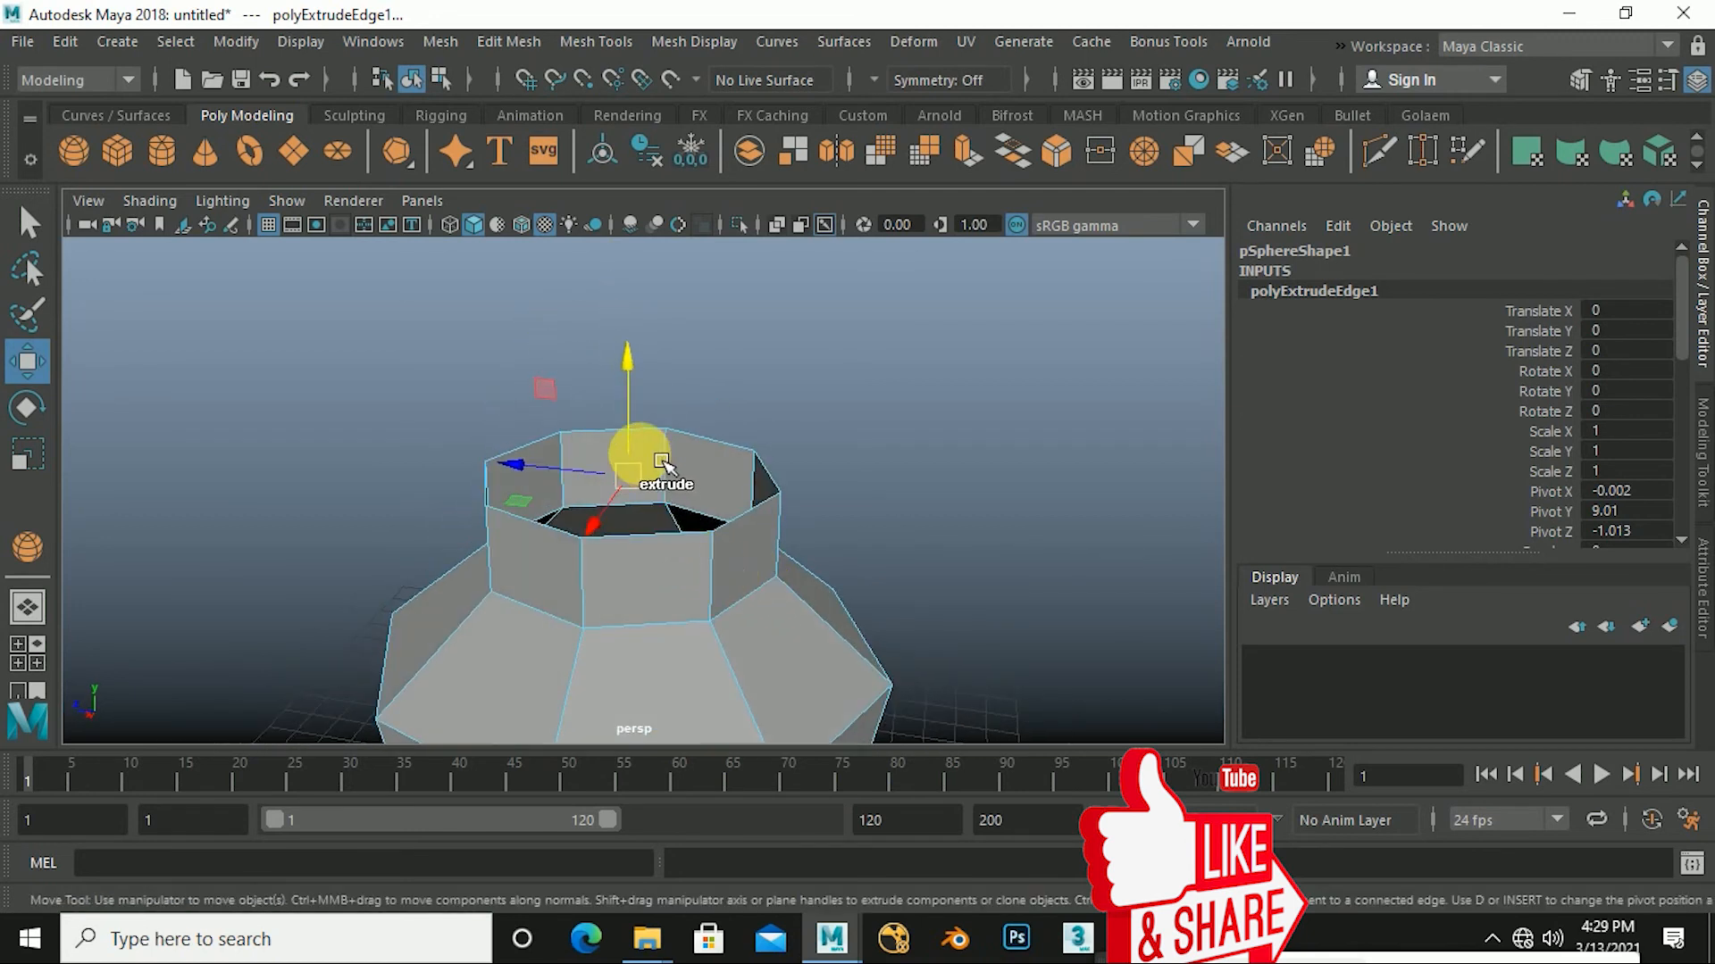
pyautogui.keyDown('shift'); pyautogui.moveTo(632, 420); pyautogui.dragTo(620, 324); pyautogui.keyUp('shift')
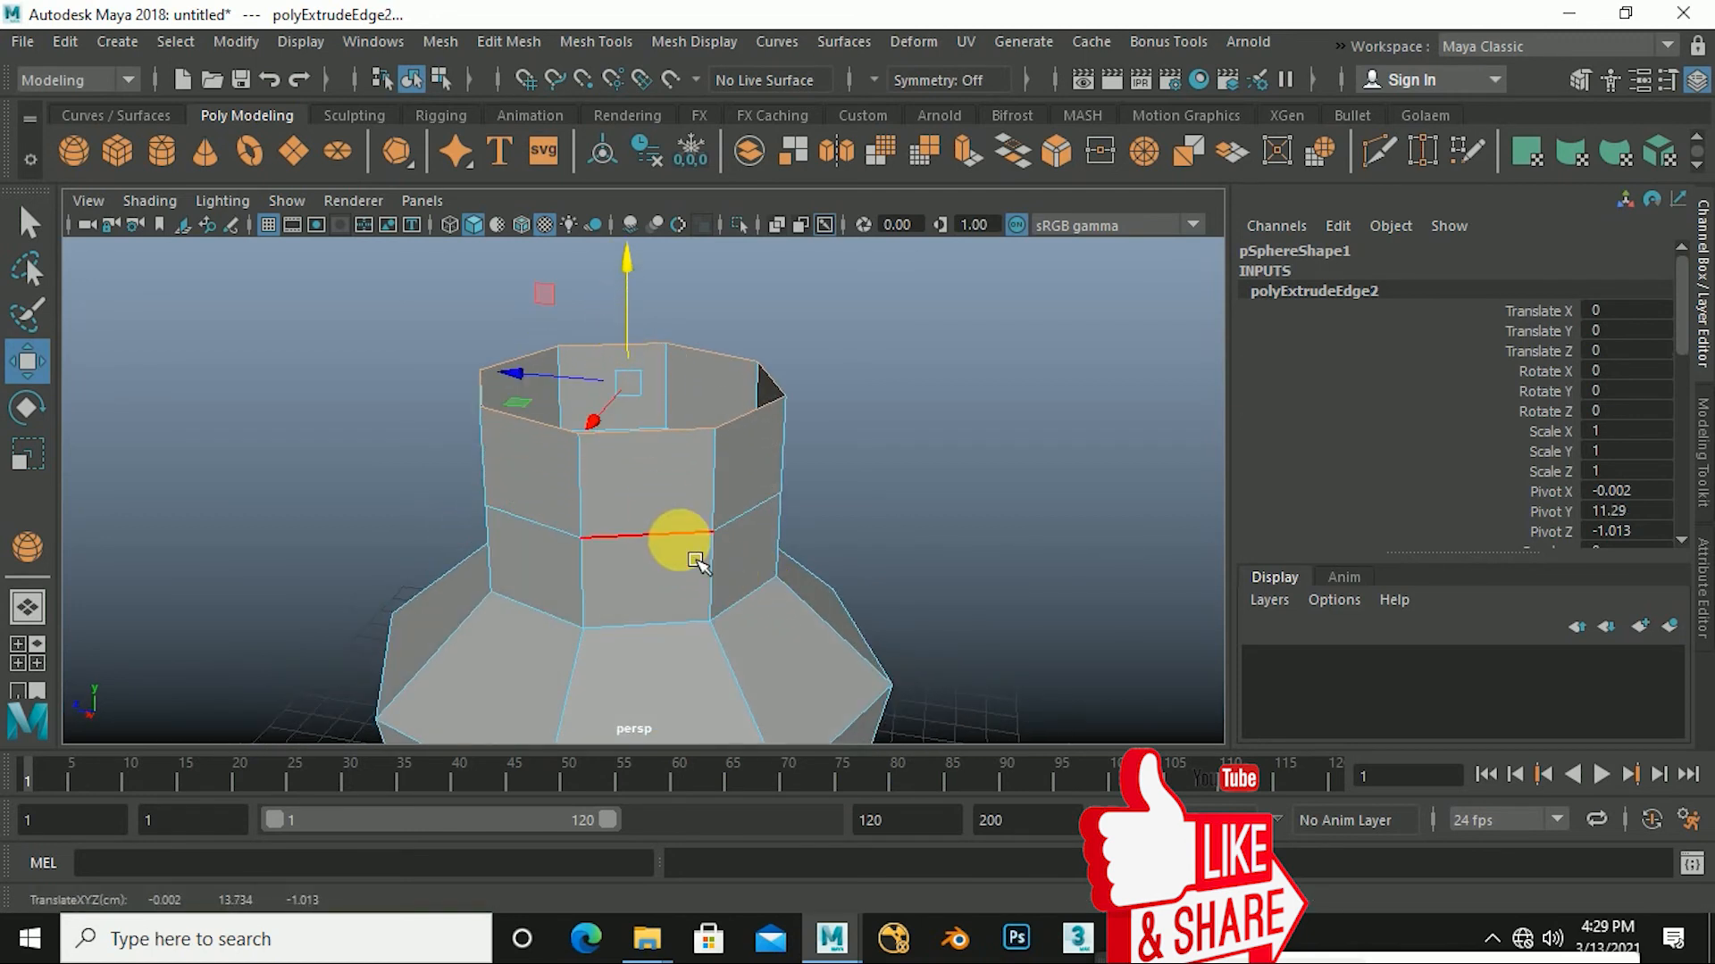
pyautogui.scroll(-3, 689, 527)
pyautogui.moveTo(700, 551)
pyautogui.keyDown('alt'); pyautogui.mouseDown()
pyautogui.moveTo(680, 534)
pyautogui.moveTo(731, 549)
pyautogui.mouseUp(); pyautogui.keyUp('alt')
pyautogui.scroll(3, 705, 535)
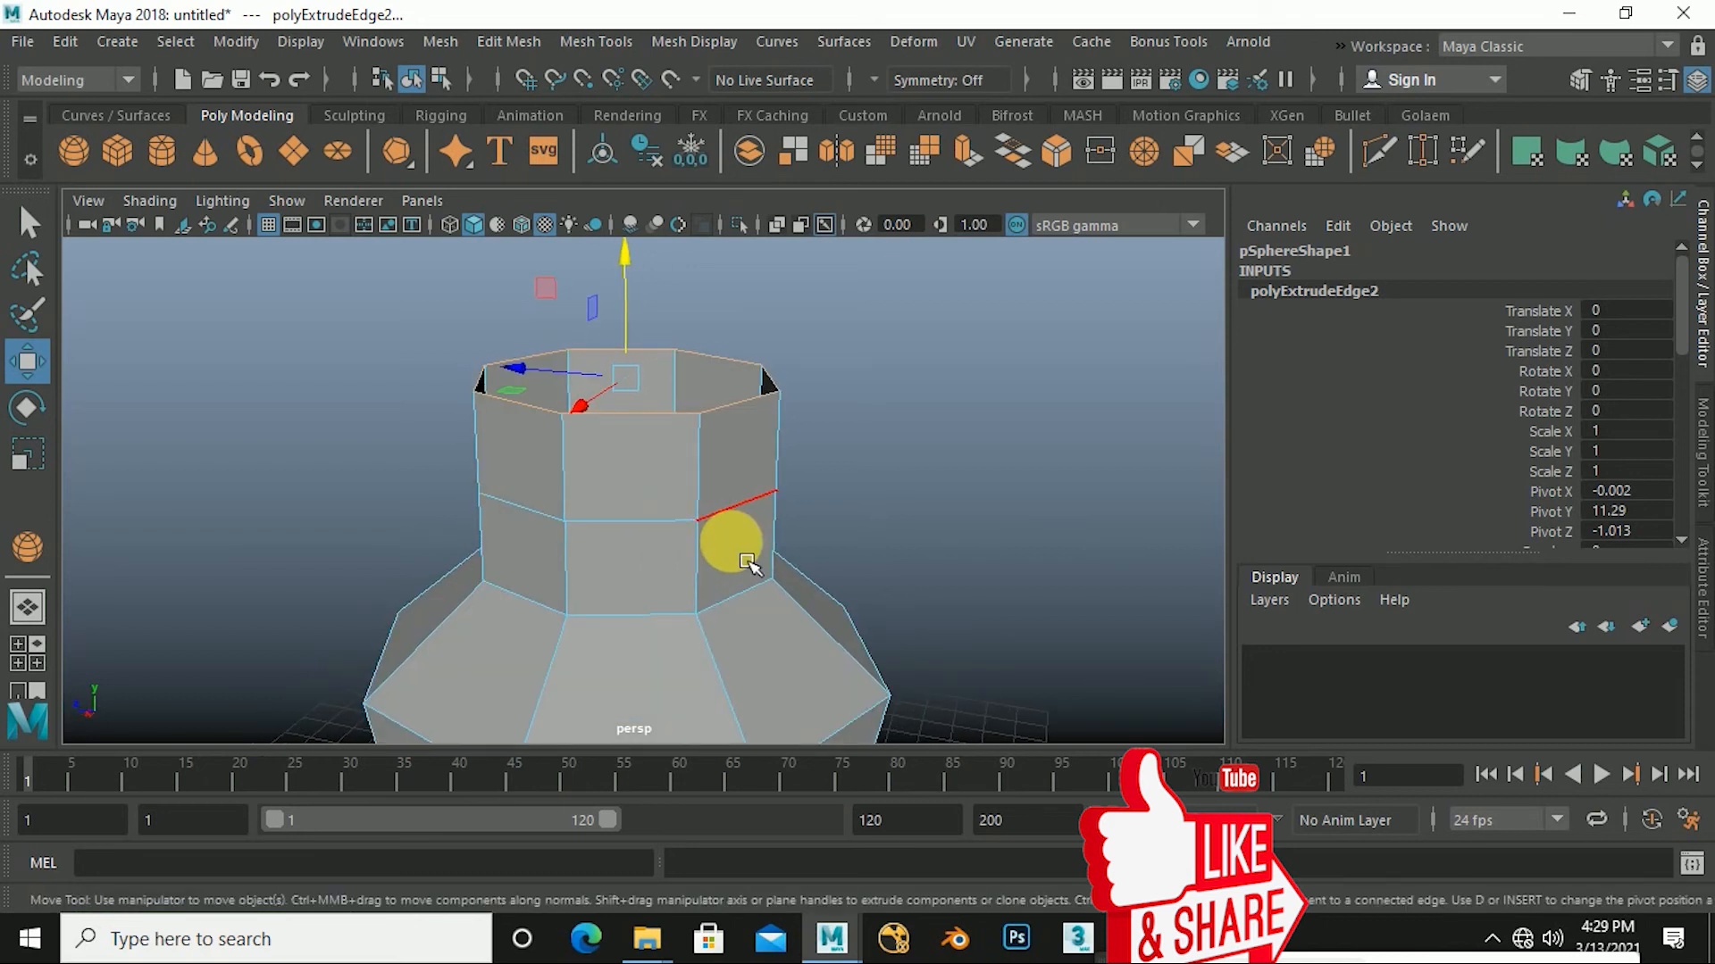
pyautogui.hotkey('ctrl', 'z')
# Preview the short-necked pot in smooth mesh display and return to the unsmoothed display.
pyautogui.moveTo(701, 546)
pyautogui.keyDown('alt'); pyautogui.mouseDown()
pyautogui.moveTo(655, 548)
pyautogui.moveTo(720, 539)
pyautogui.mouseUp(); pyautogui.keyUp('alt')
pyautogui.scroll(-3, 727, 541)
pyautogui.keyDown('alt'); pyautogui.moveTo(728, 544); pyautogui.dragTo(729, 542, button='middle'); pyautogui.keyUp('alt')
pyautogui.keyDown('alt'); pyautogui.moveTo(729, 540); pyautogui.dragTo(730, 596); pyautogui.keyUp('alt')
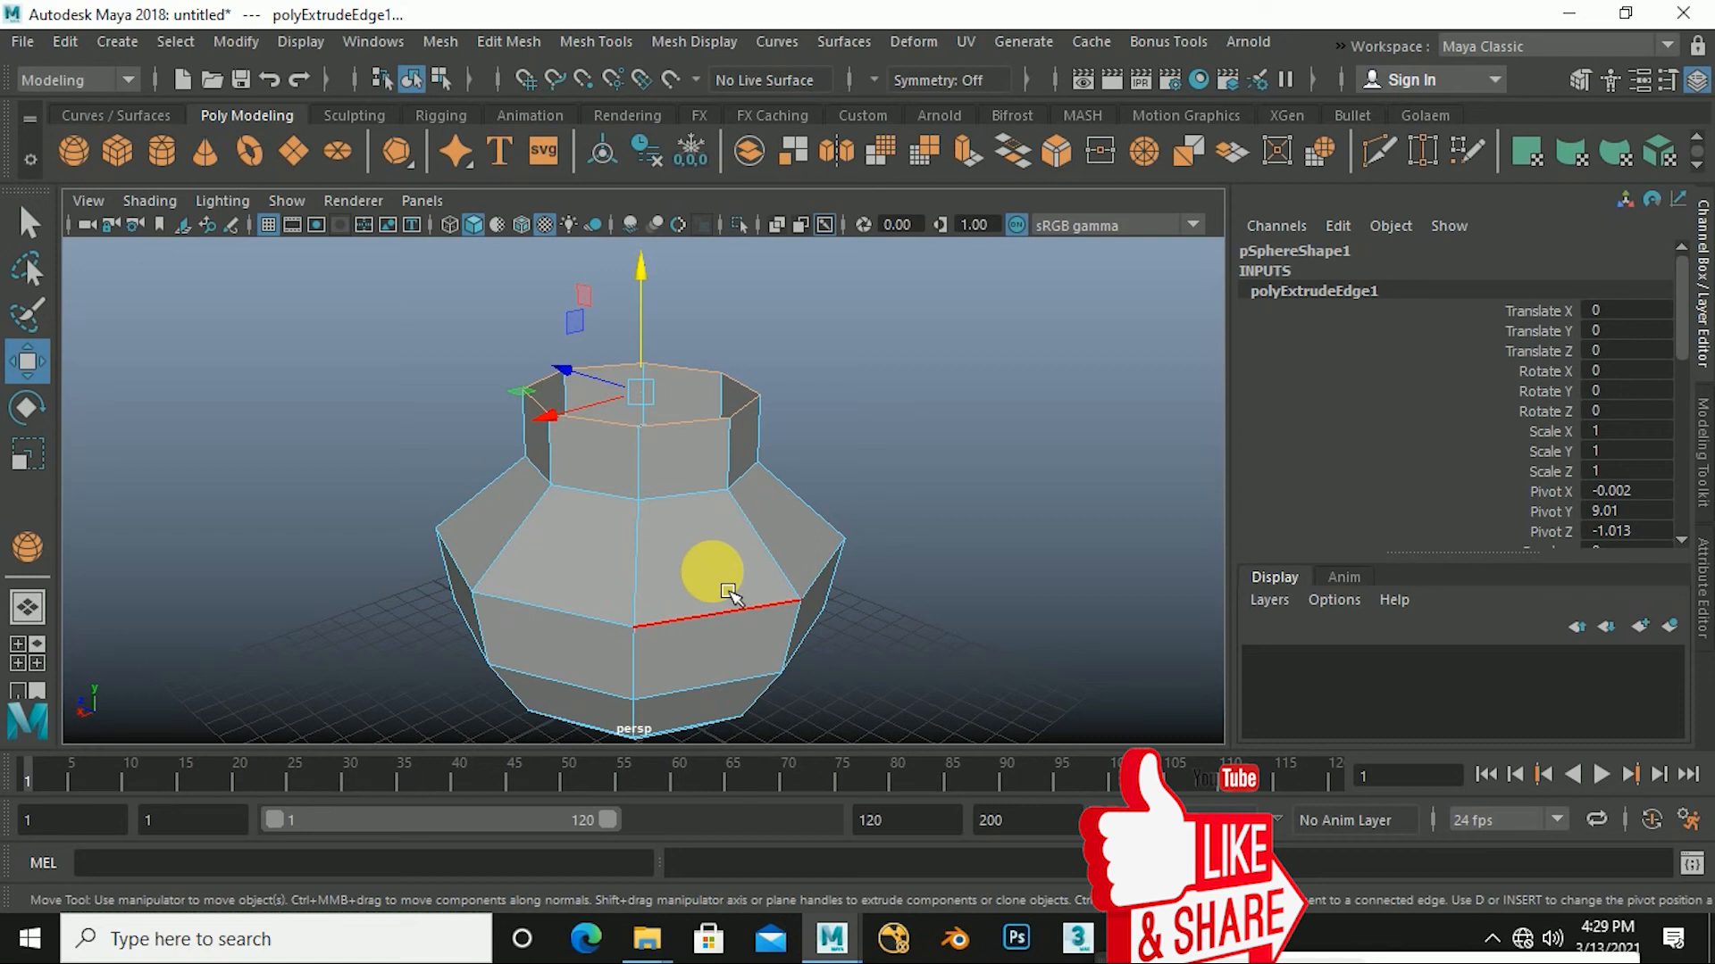
pyautogui.press('1')
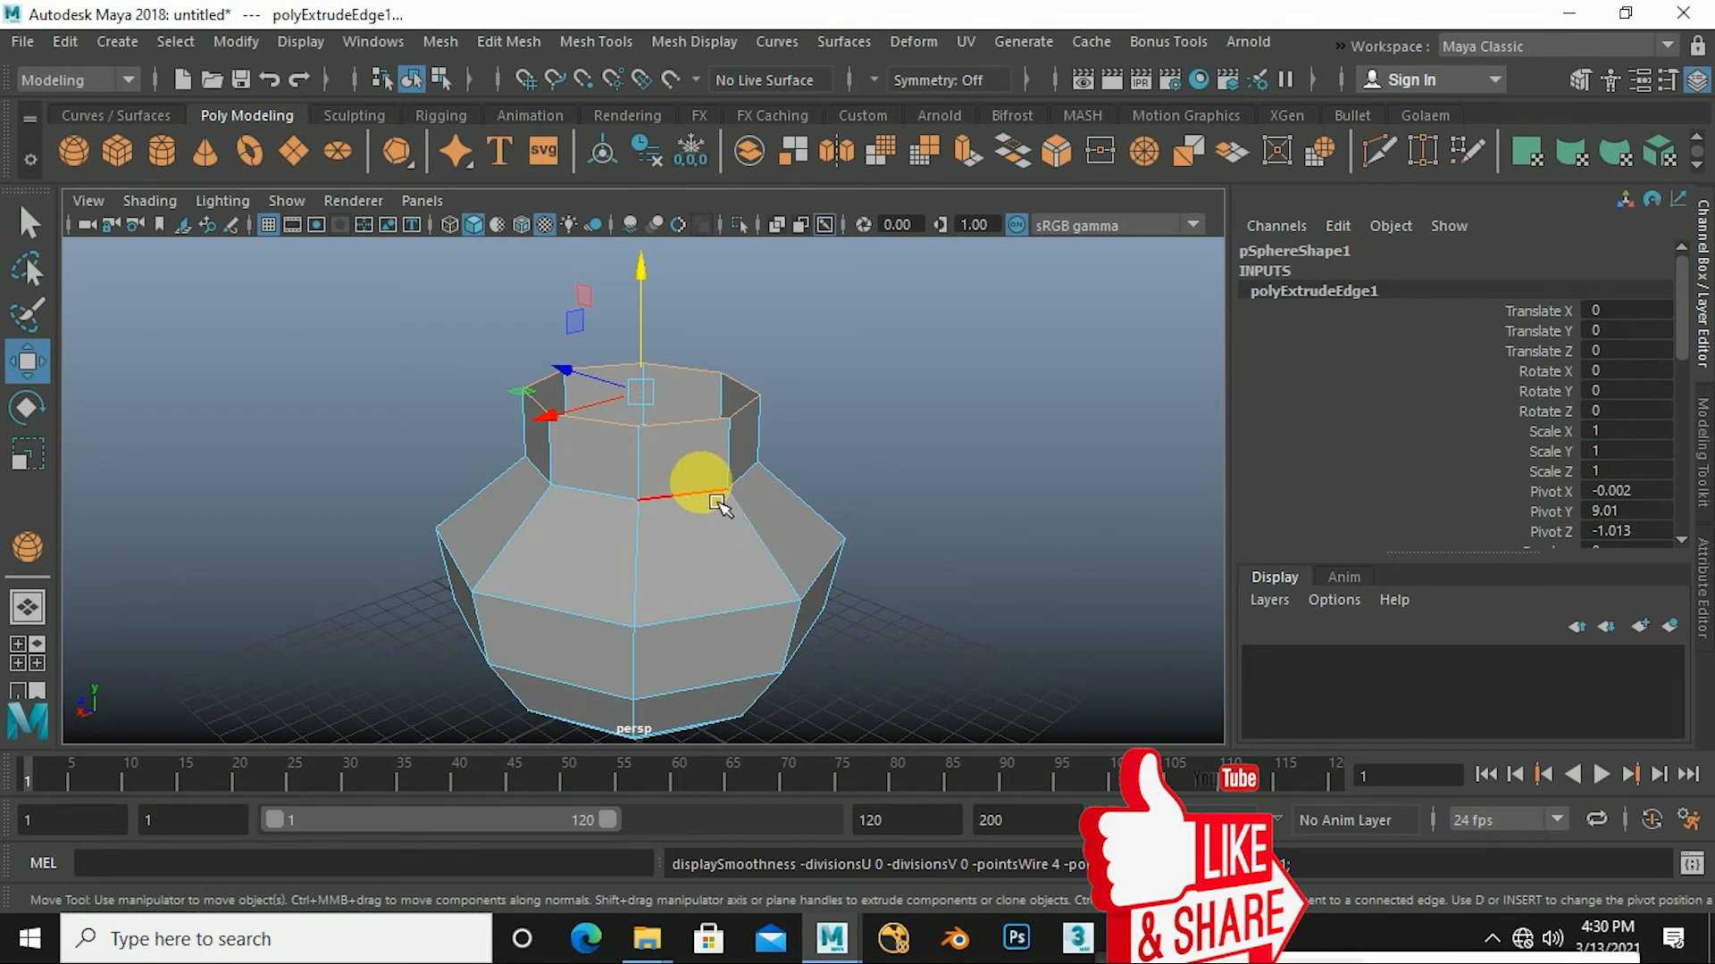
pyautogui.press('3')
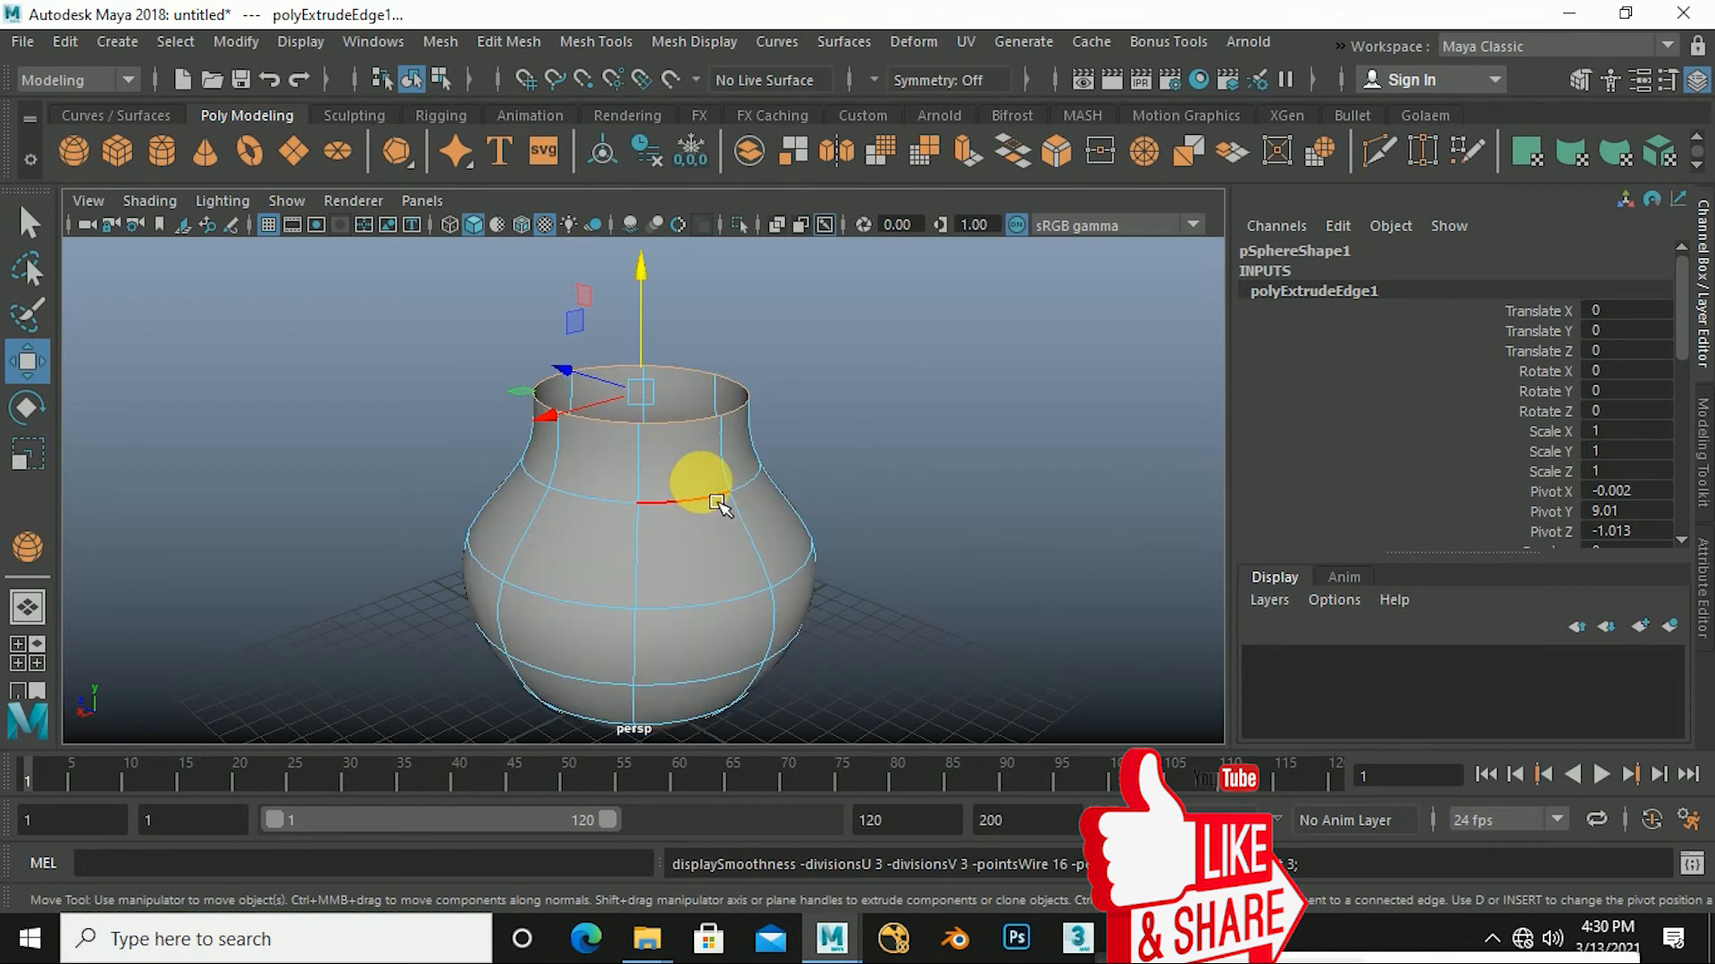
pyautogui.keyDown('alt'); pyautogui.moveTo(873, 612); pyautogui.dragTo(720, 581); pyautogui.keyUp('alt')
pyautogui.press('1')
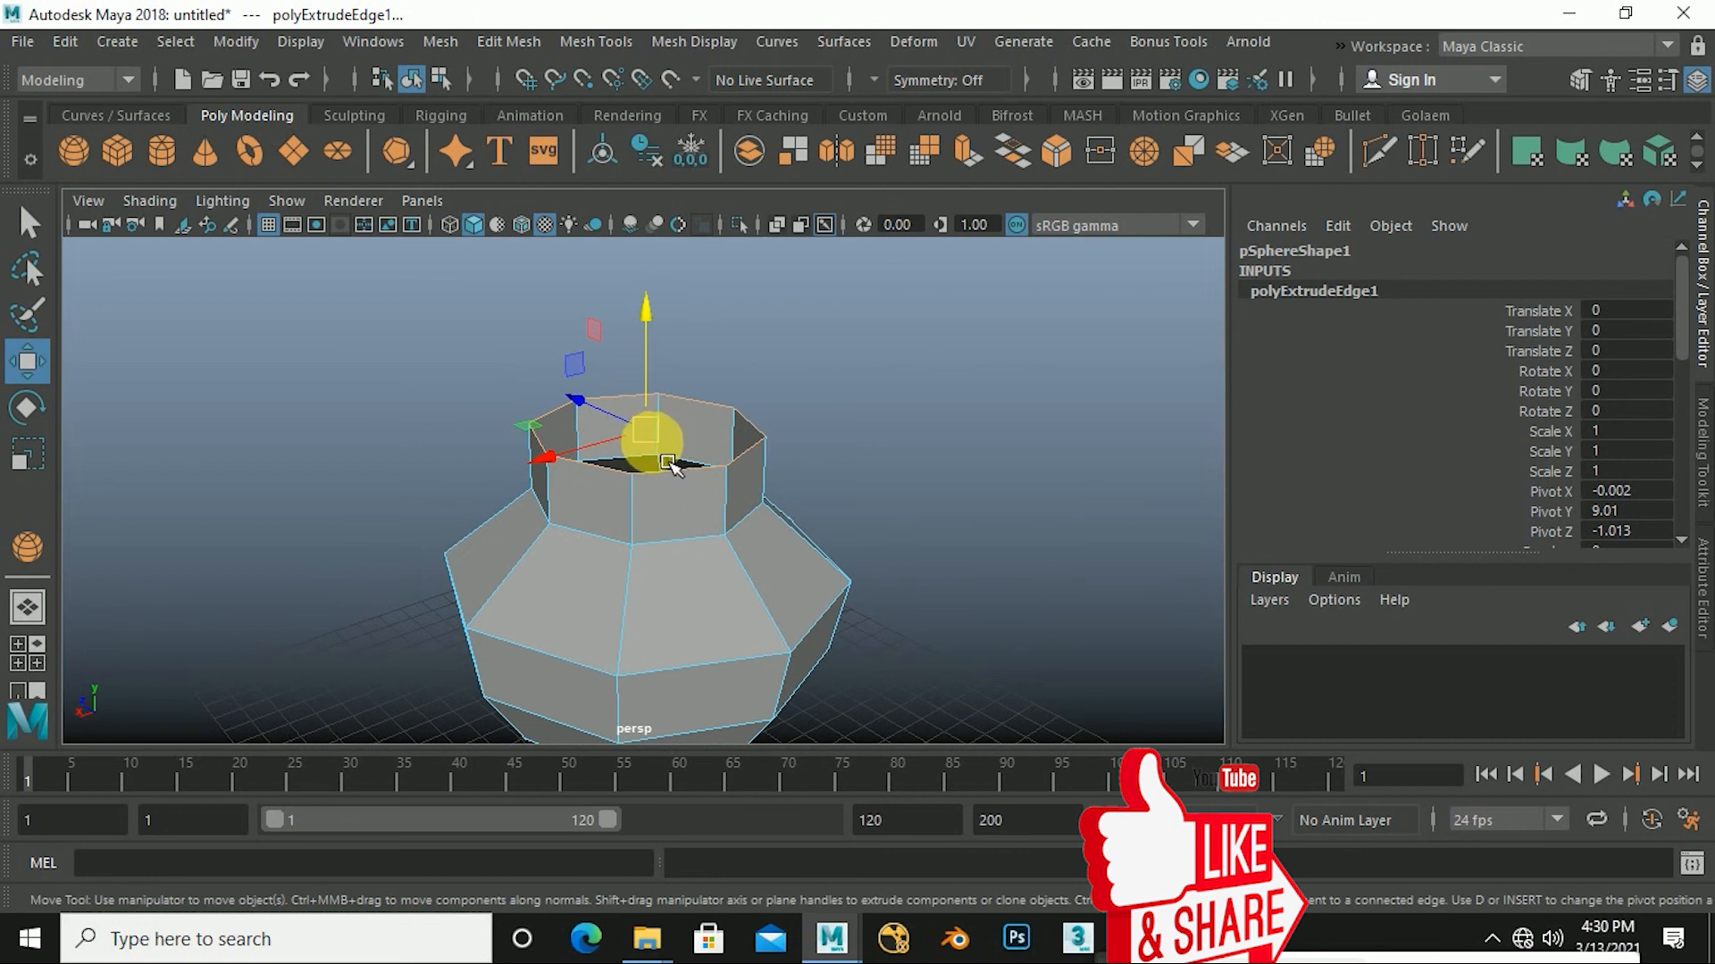
# Scale the neck's rim inward and extrude it straight up to a Y of about 14.6.
pyautogui.moveTo(660, 463); pyautogui.dragTo(609, 508)
pyautogui.press('w')
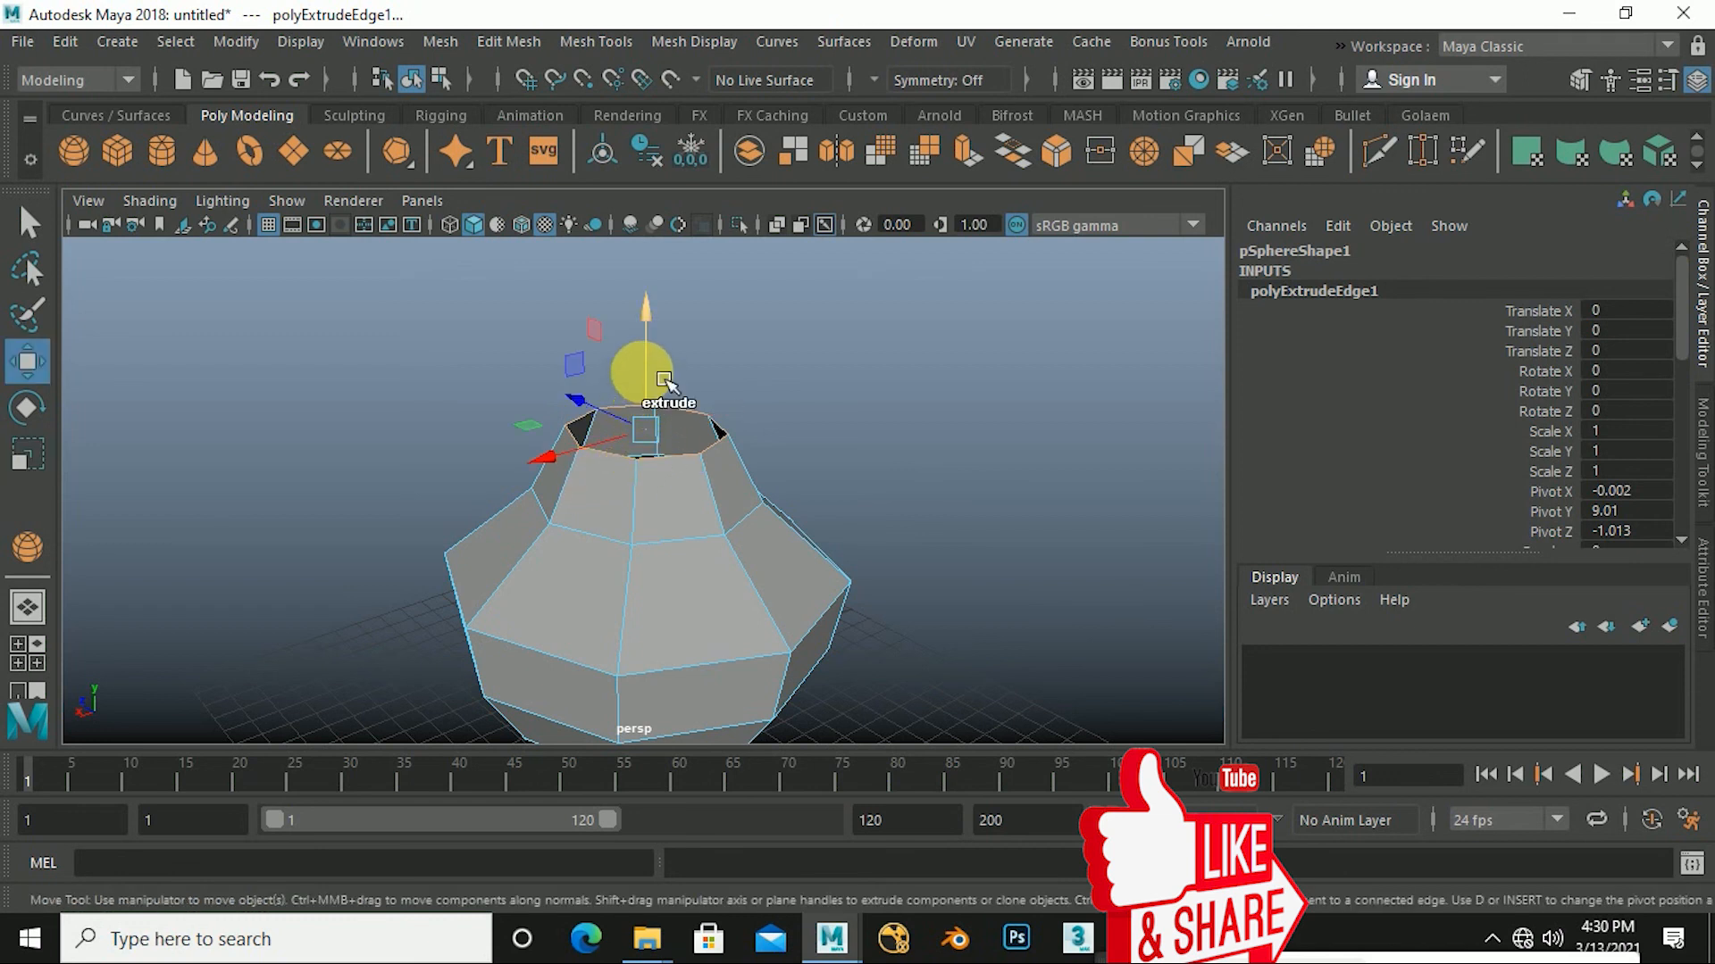
pyautogui.keyDown('shift'); pyautogui.moveTo(666, 381); pyautogui.dragTo(646, 272); pyautogui.keyUp('shift')
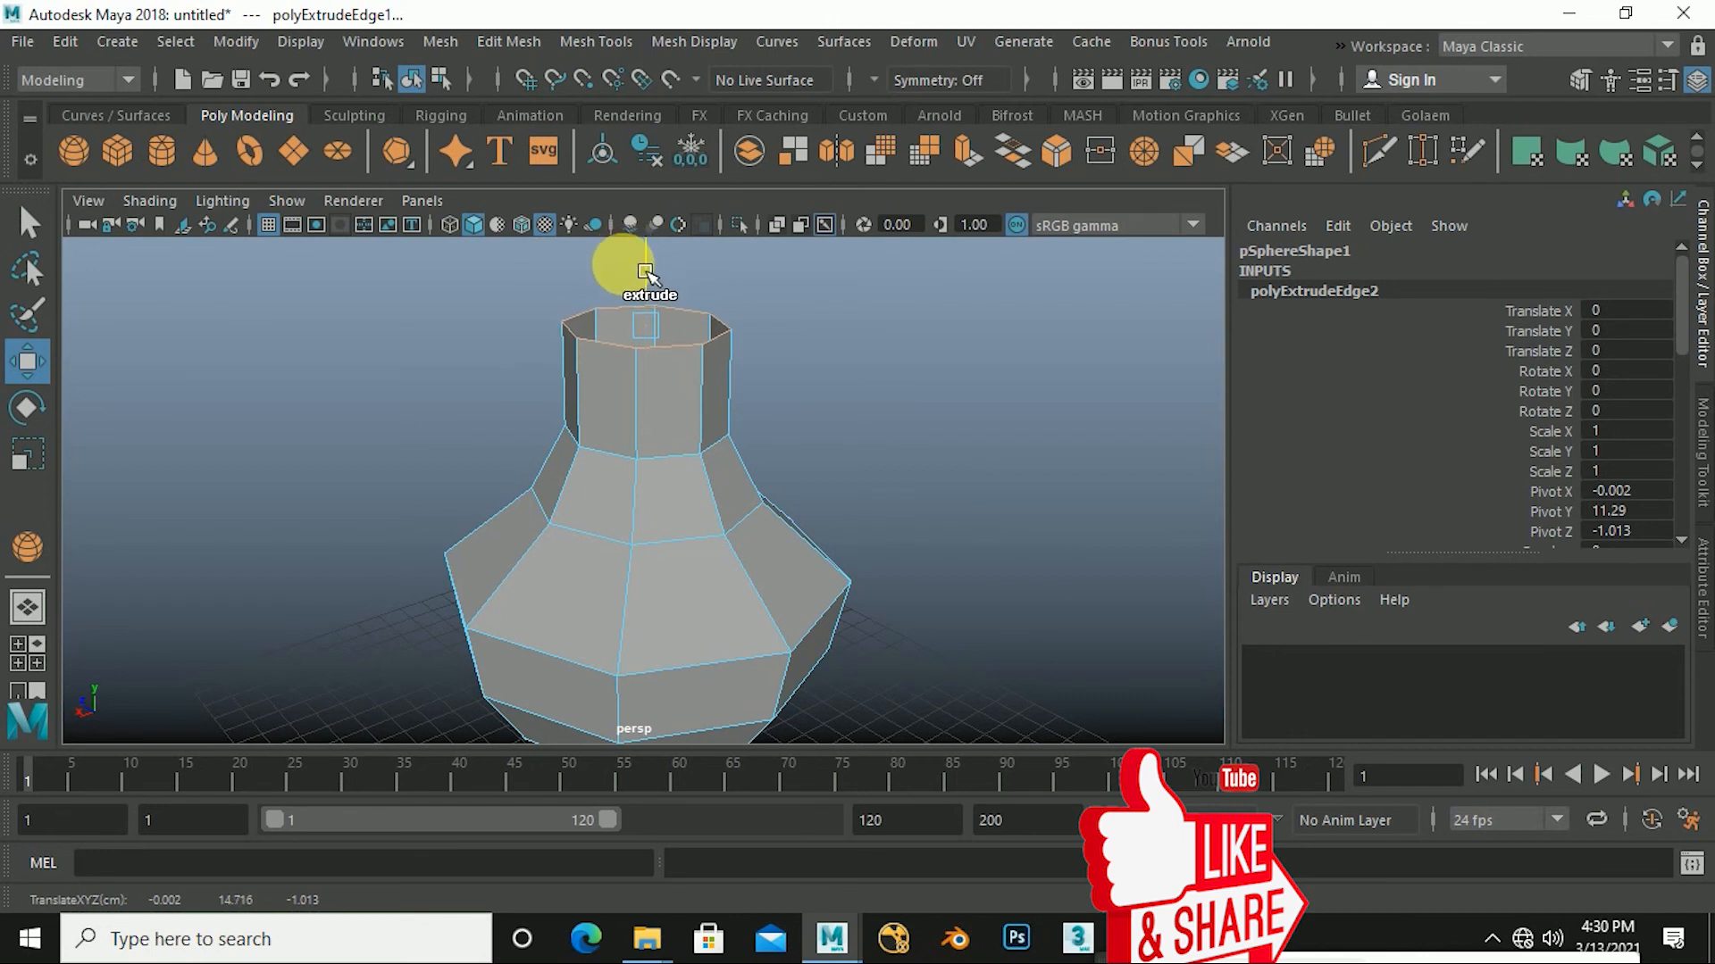
# Check the lengthened neck in smooth mesh preview and switch back to the unsmoothed mesh.
pyautogui.press('3')
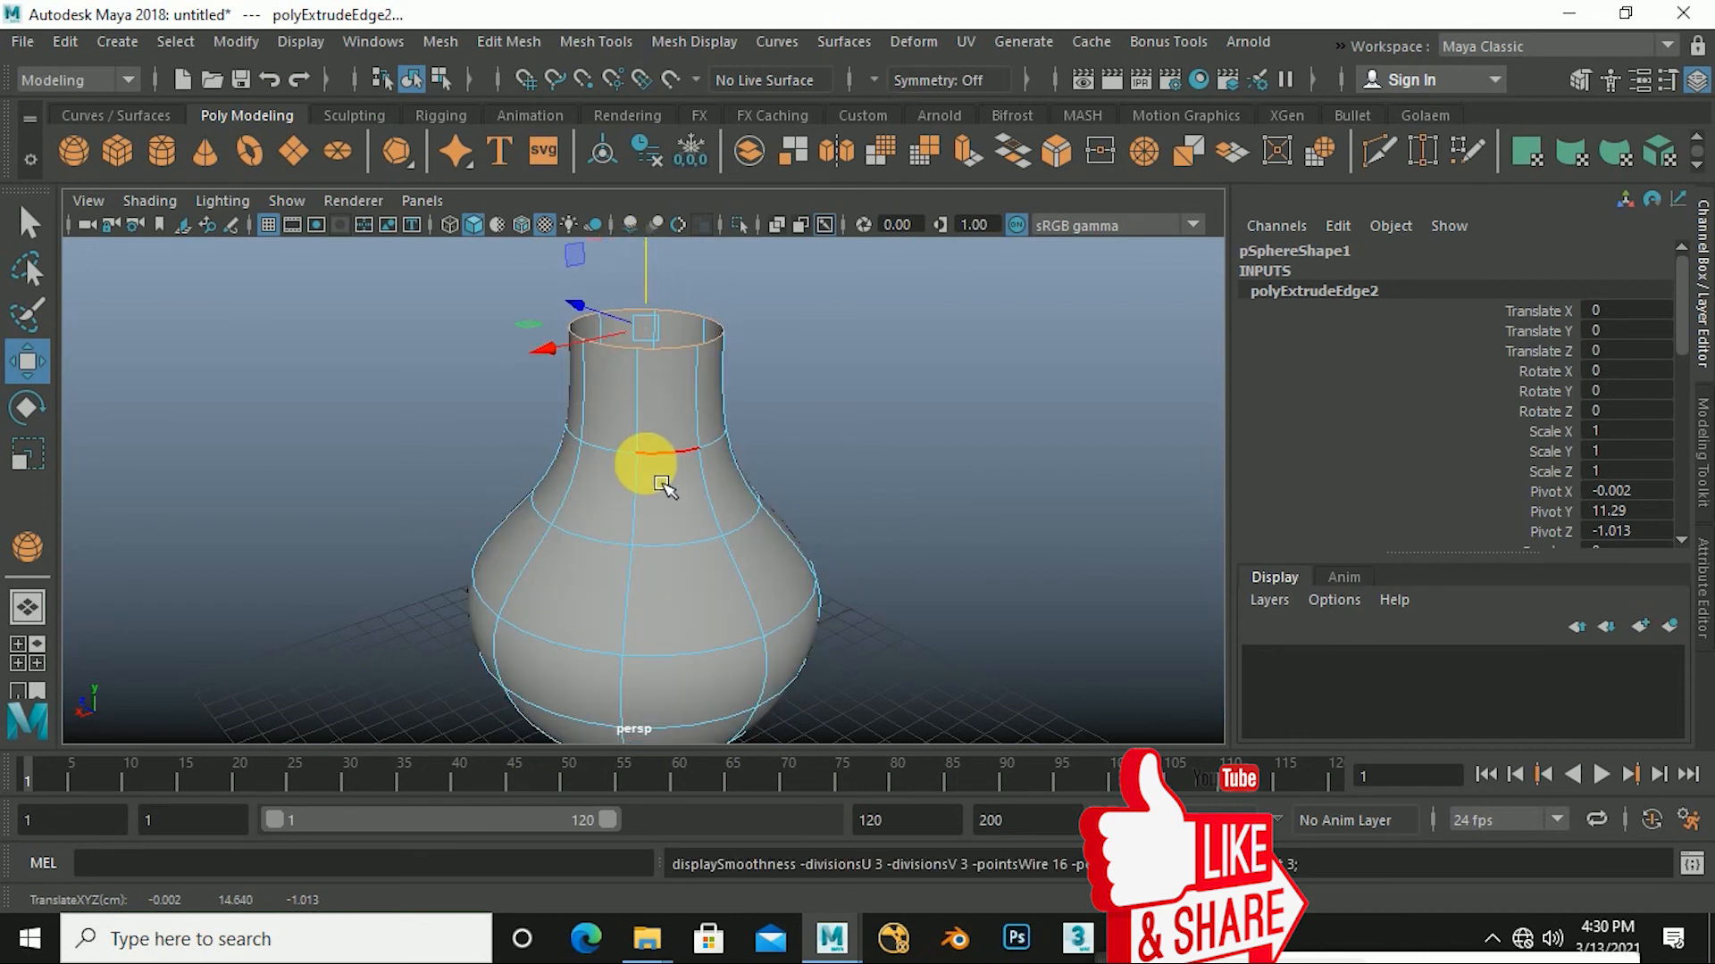
pyautogui.keyDown('alt'); pyautogui.moveTo(724, 520); pyautogui.dragTo(708, 564); pyautogui.keyUp('alt')
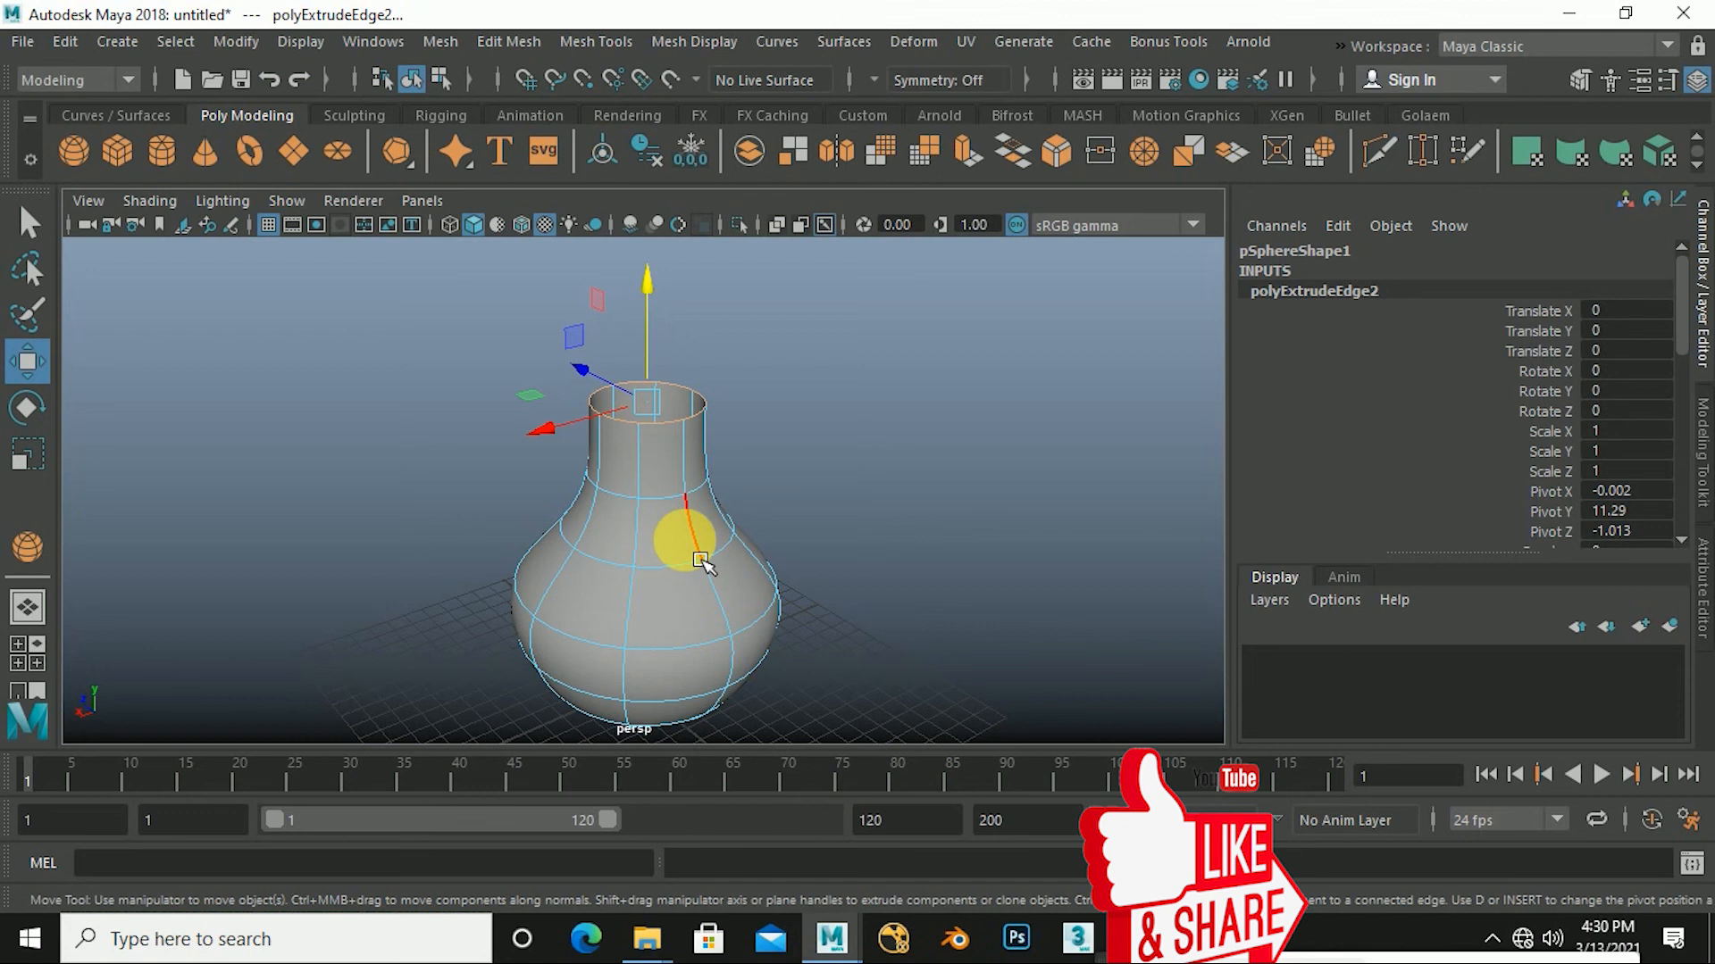
pyautogui.press('1')
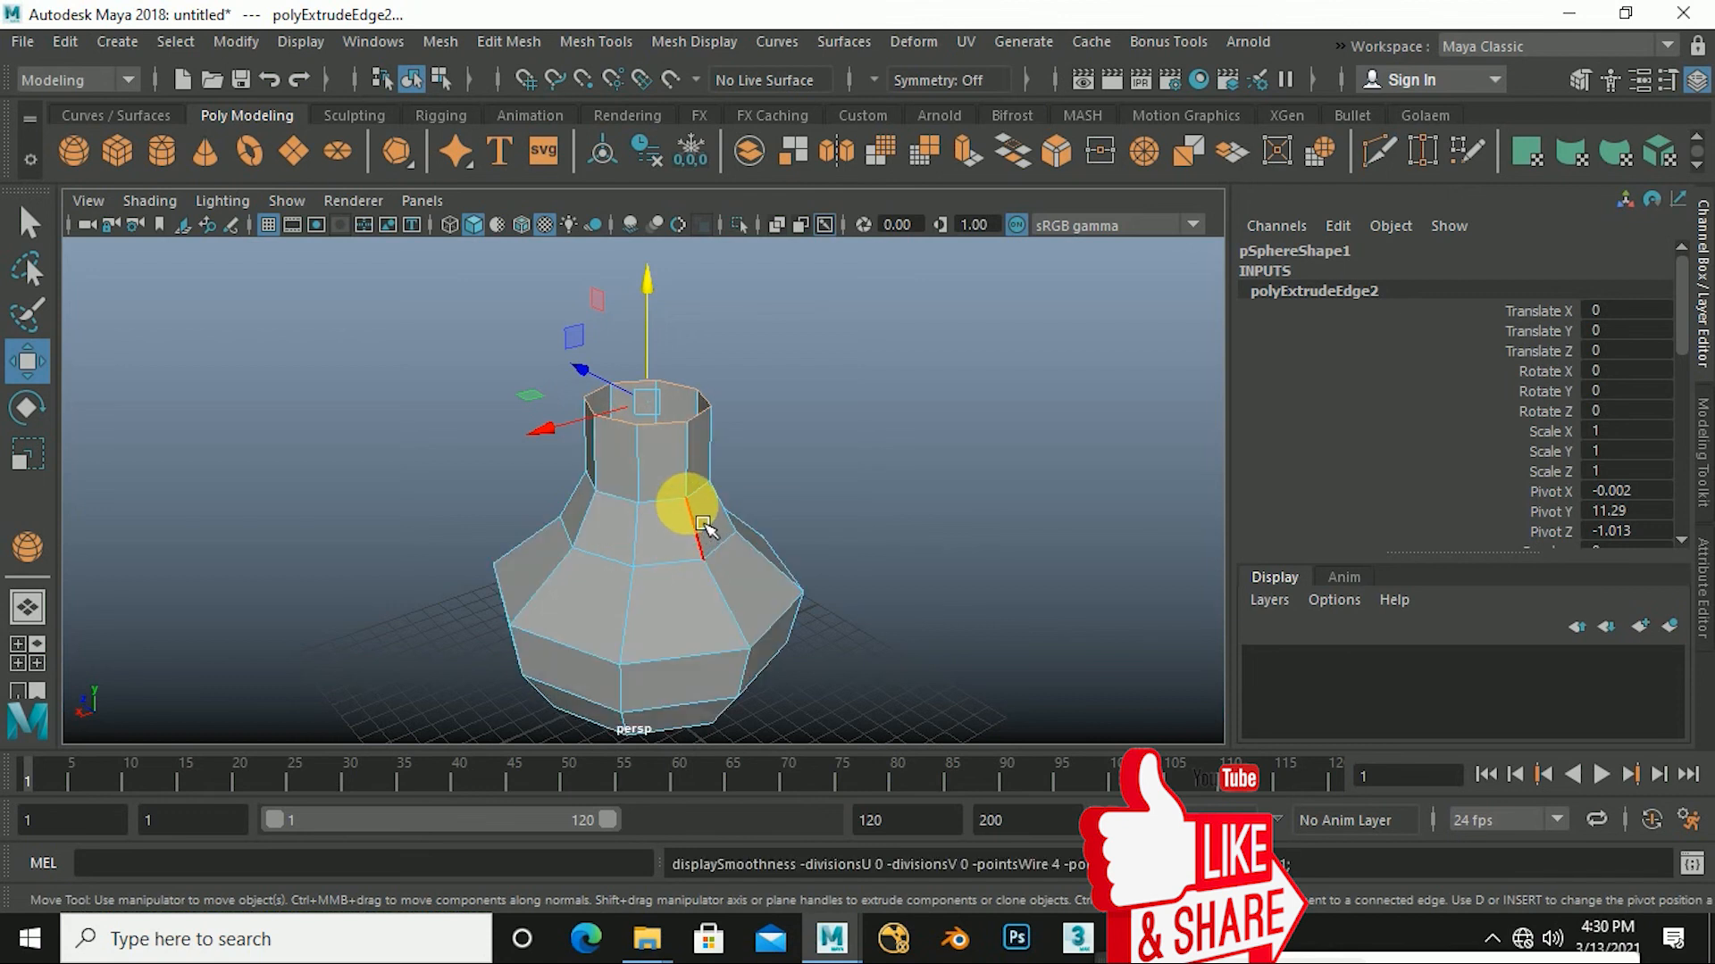
# Narrow the rim along X and Z and extrude it up to a Y of about 19.5.
pyautogui.press('r')
pyautogui.keyDown('alt'); pyautogui.moveTo(702, 531); pyautogui.dragTo(710, 576); pyautogui.keyUp('alt')
pyautogui.keyDown('ctrl'); pyautogui.moveTo(650, 452); pyautogui.dragTo(631, 480); pyautogui.keyUp('ctrl')
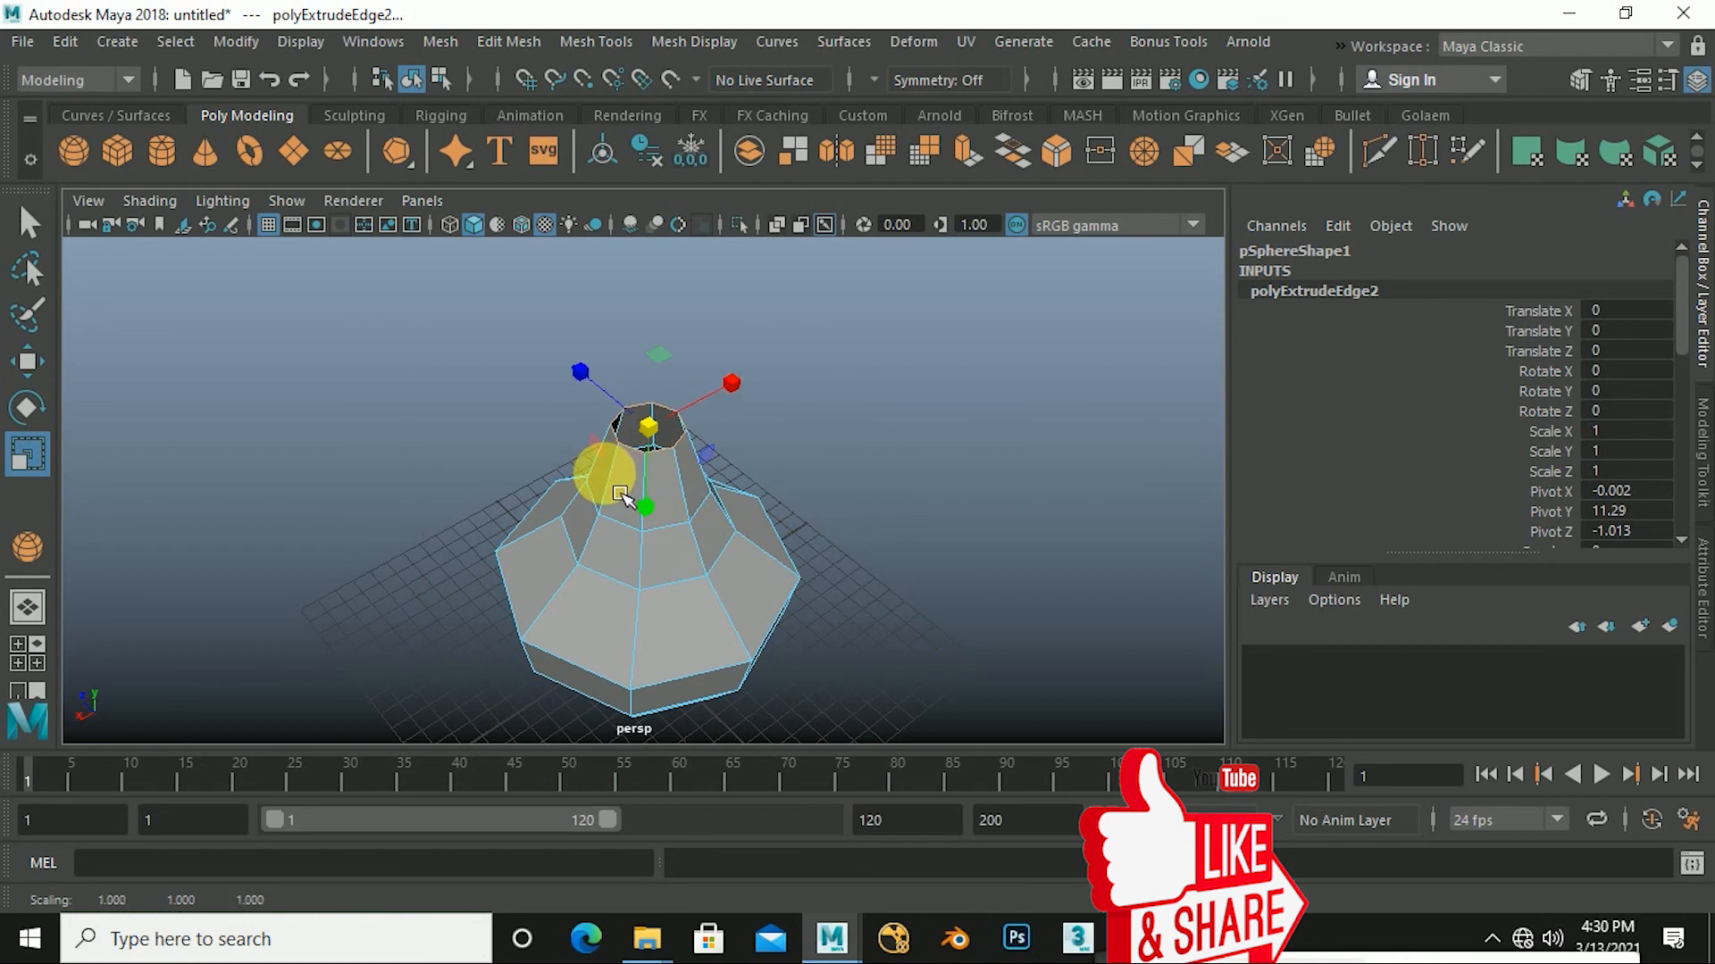
pyautogui.press('w')
pyautogui.scroll(-4, 698, 531)
pyautogui.keyDown('alt'); pyautogui.moveTo(700, 538); pyautogui.dragTo(691, 490); pyautogui.keyUp('alt')
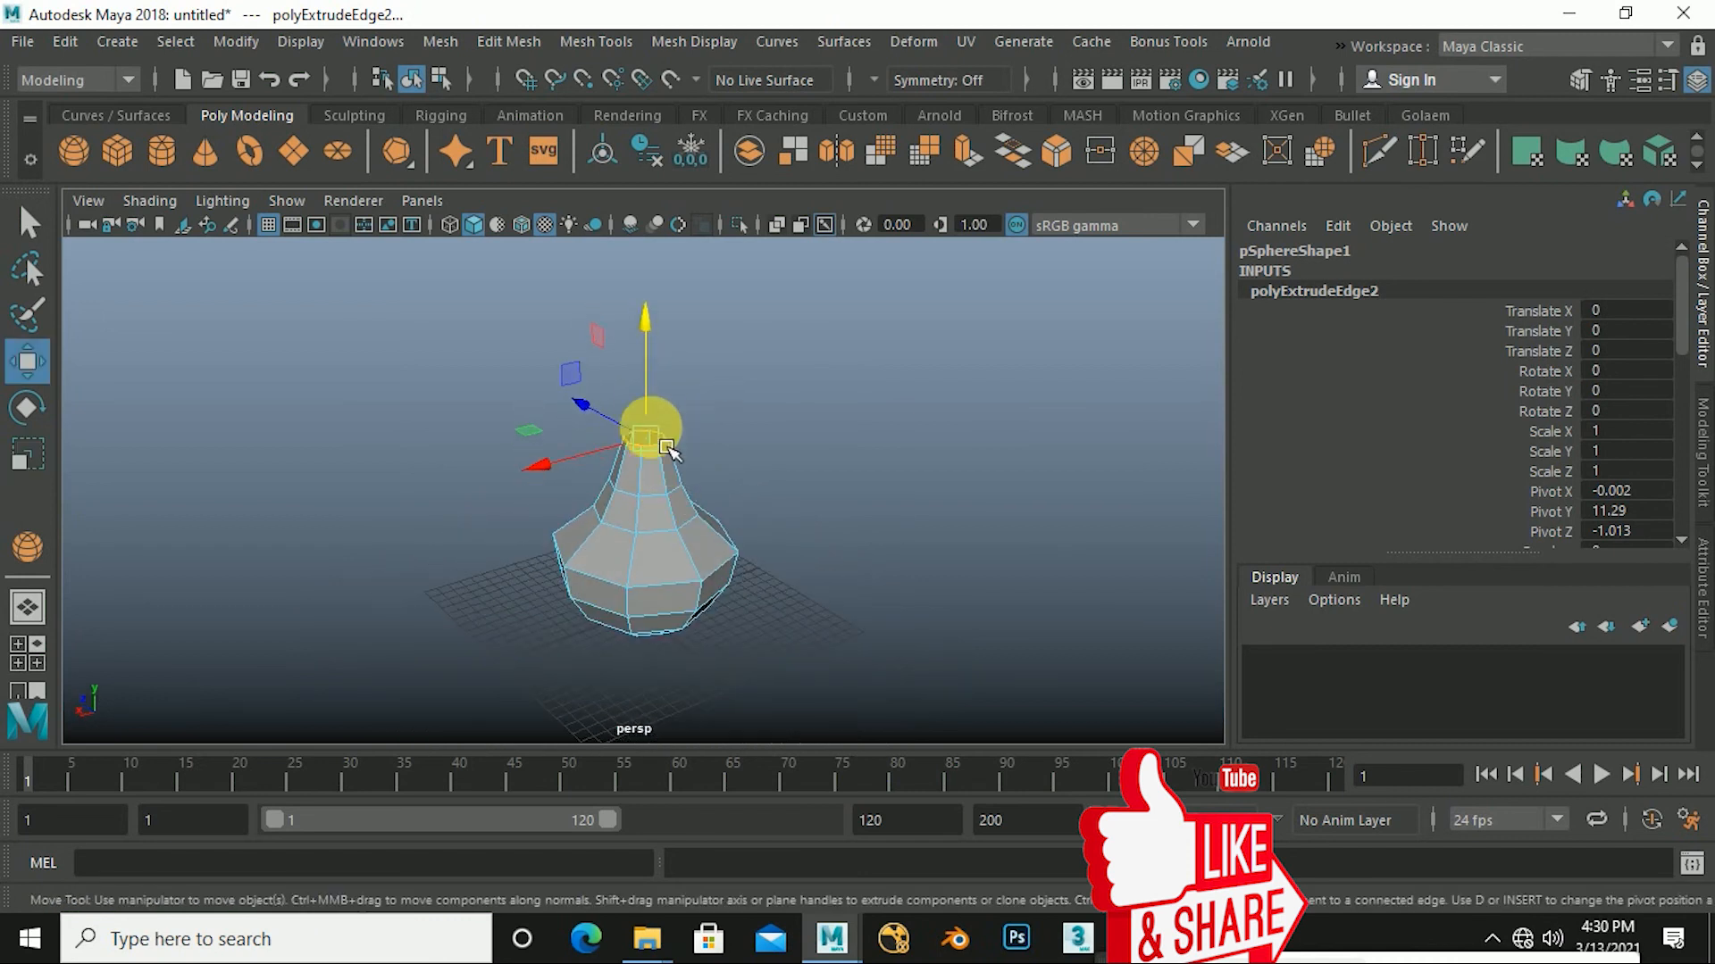
pyautogui.keyDown('shift'); pyautogui.moveTo(666, 399); pyautogui.dragTo(661, 328); pyautogui.keyUp('shift')
pyautogui.scroll(4, 670, 490)
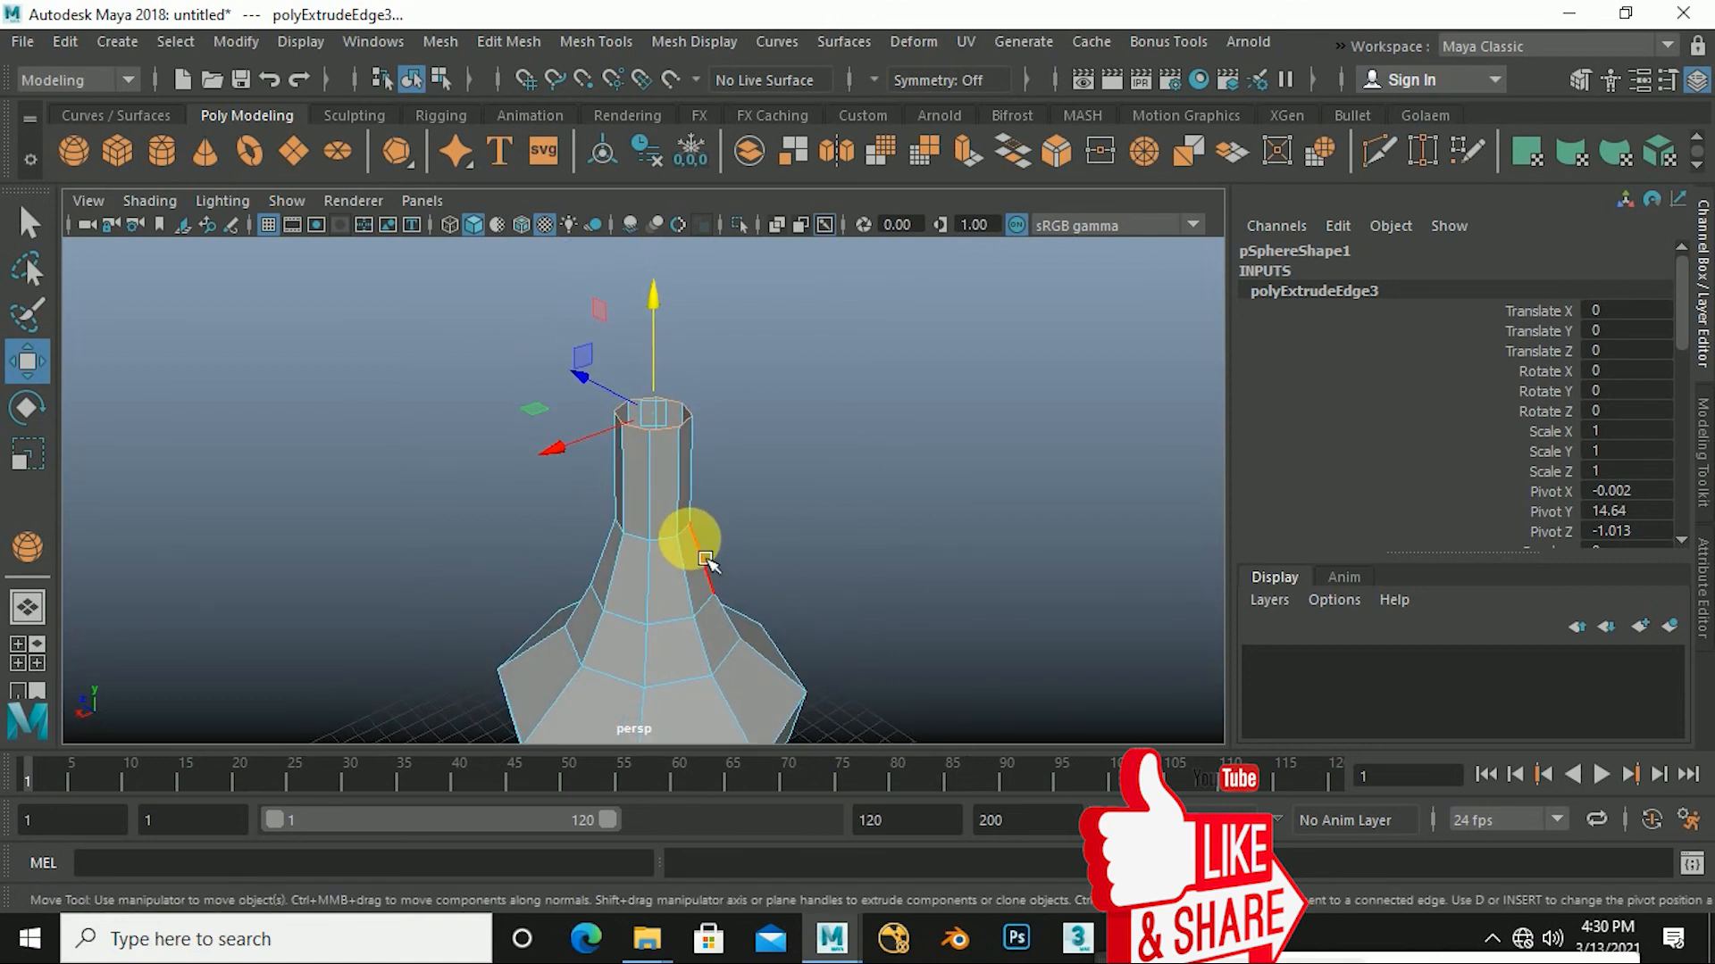
# Scale the rim to about 0.865 along X and Z and extrude it up to a Y of about 22.1.
pyautogui.press('r')
pyautogui.moveTo(653, 406); pyautogui.dragTo(669, 432)
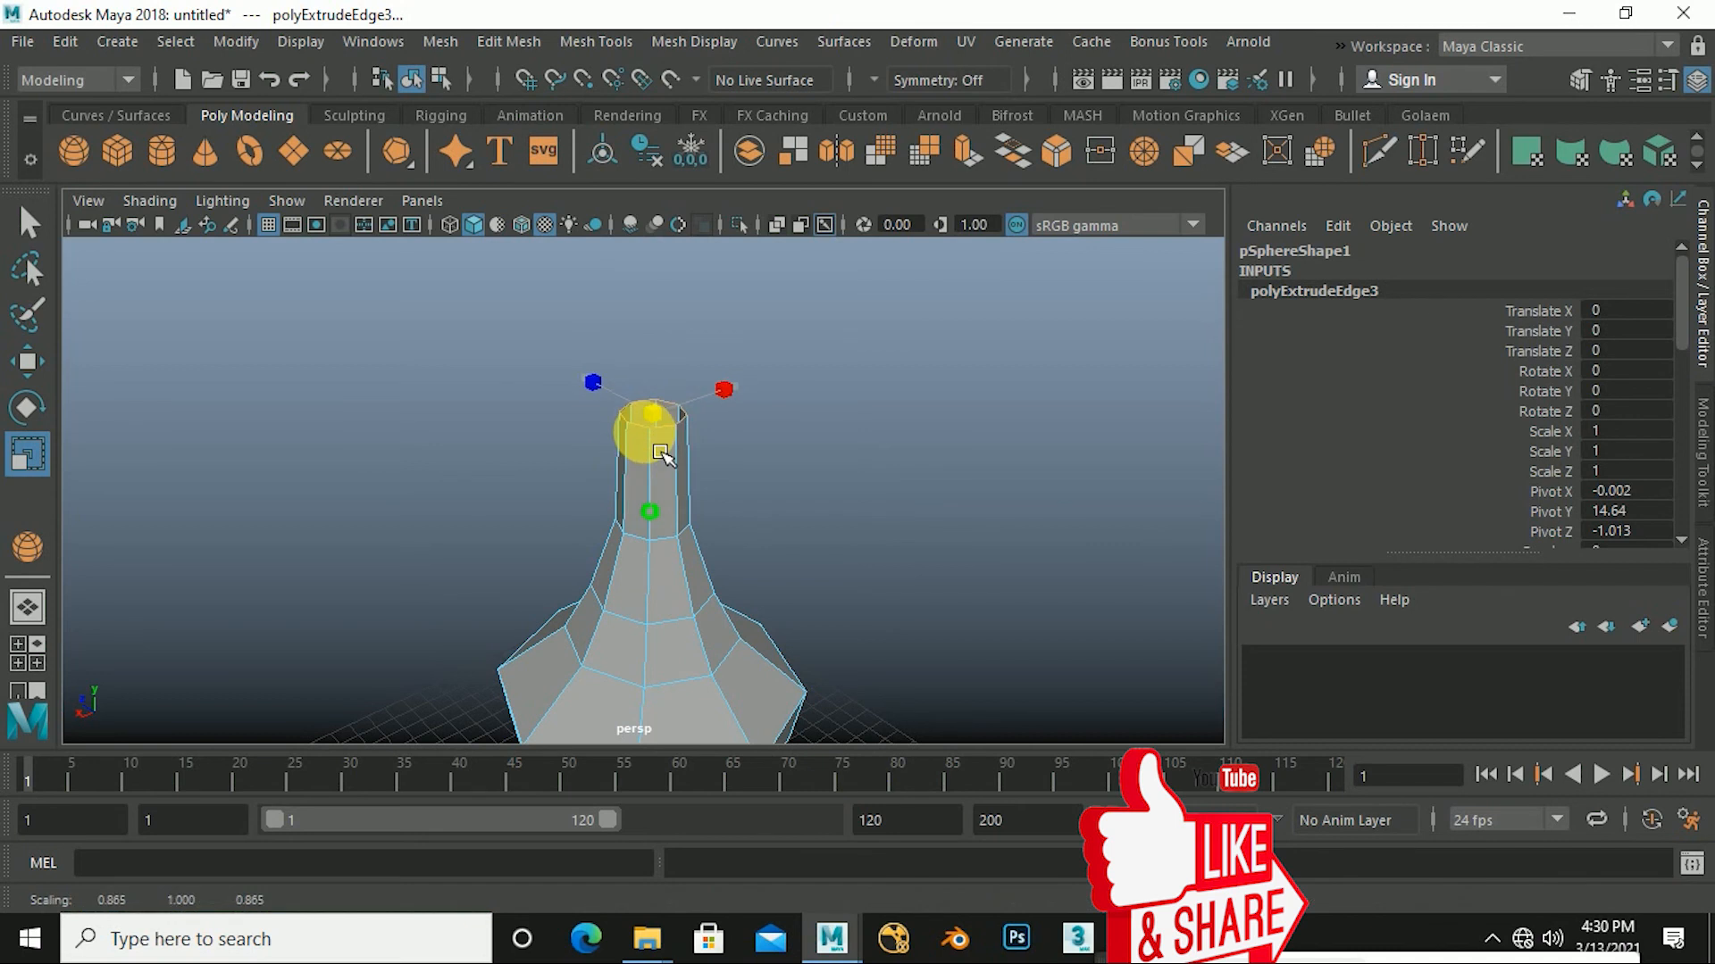
pyautogui.press('w')
pyautogui.keyDown('alt'); pyautogui.moveTo(670, 516); pyautogui.dragTo(686, 549); pyautogui.keyUp('alt')
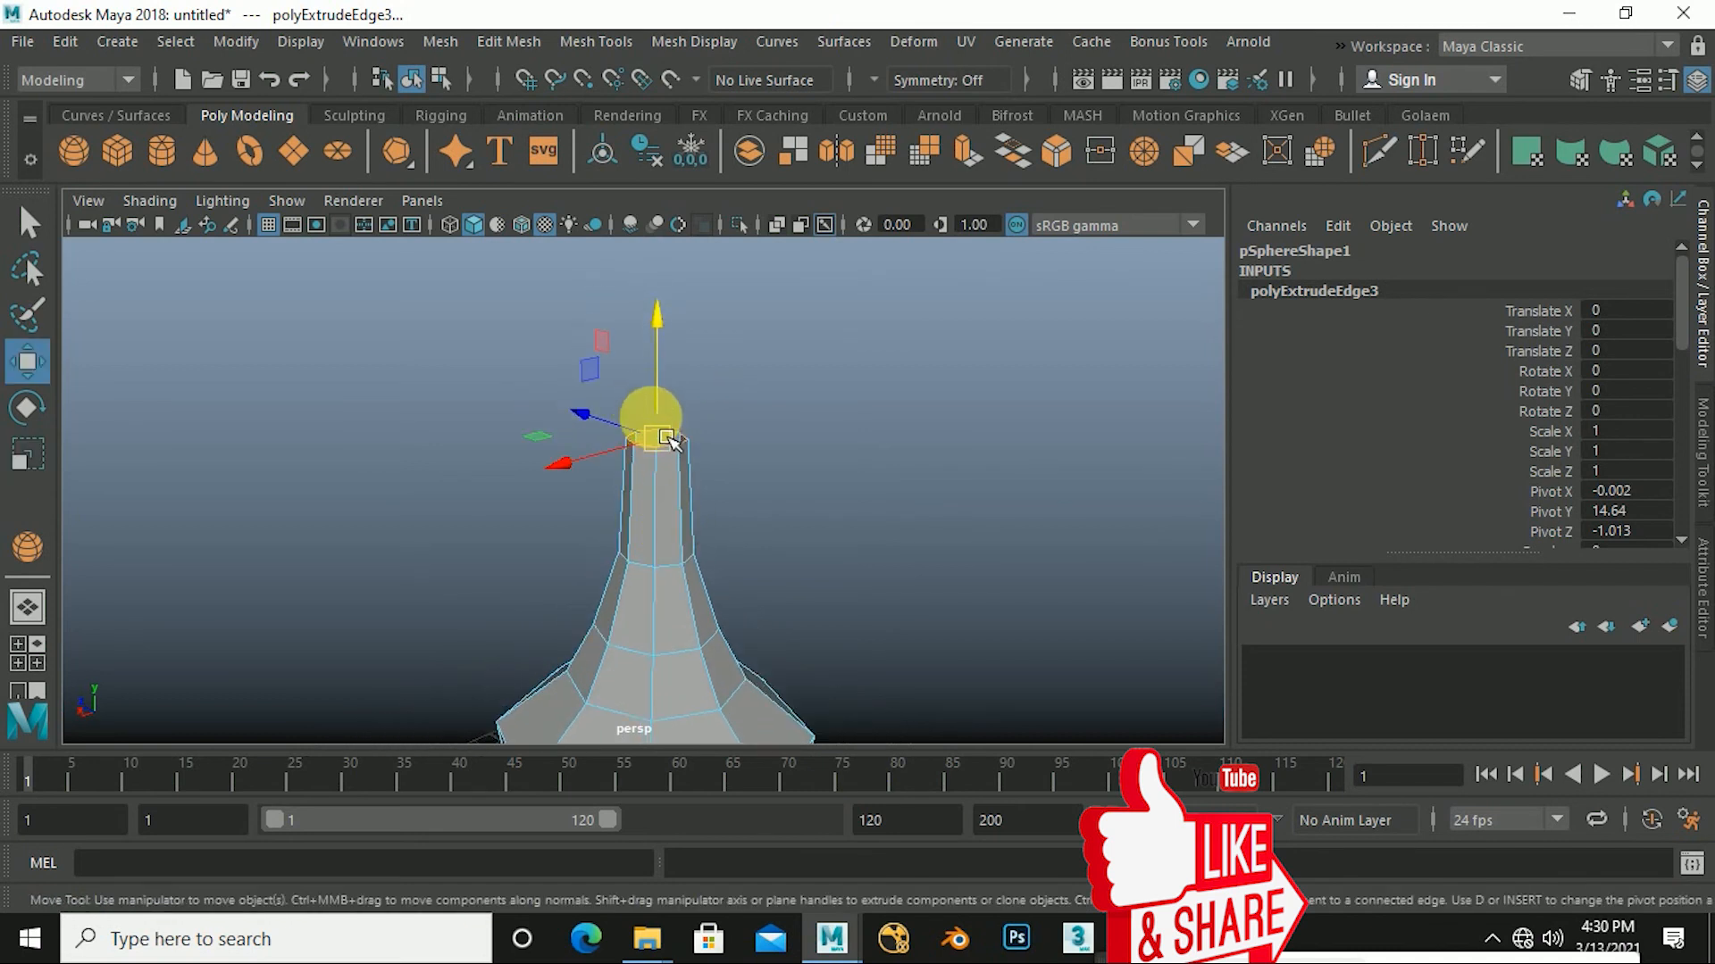
pyautogui.hotkey('ctrl', 'e')
pyautogui.moveTo(675, 406); pyautogui.dragTo(675, 373)
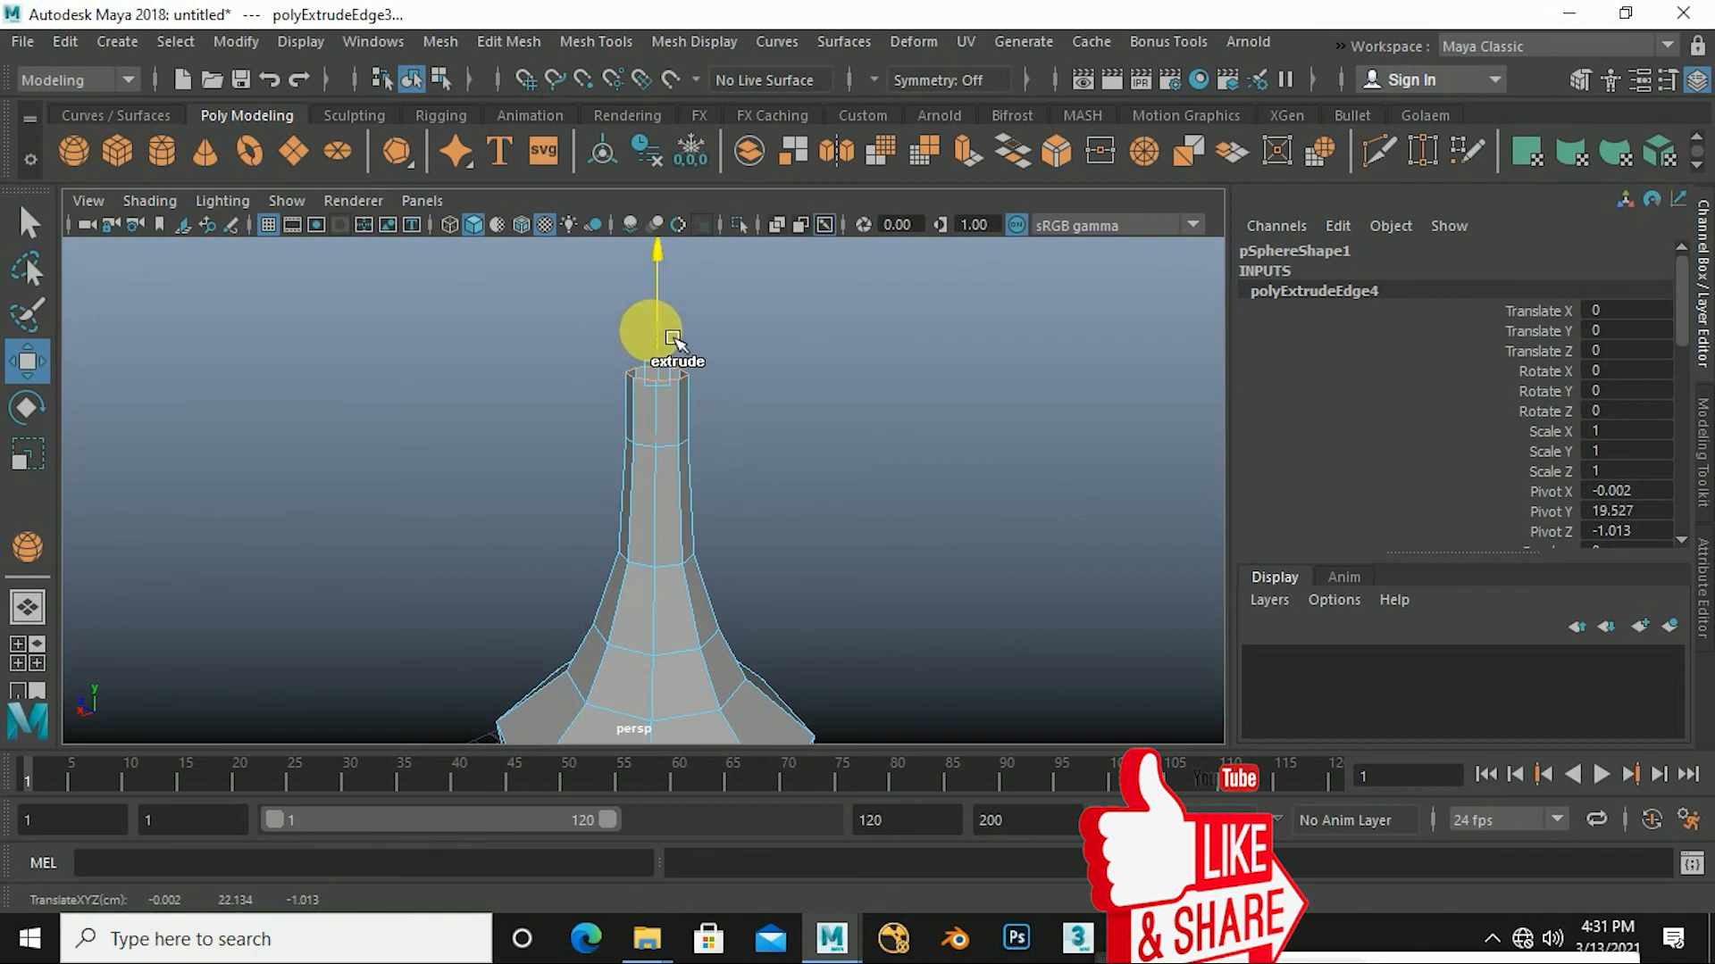
# Scale the top rim outward to about 3 times its size along X and Z to flare the vase's mouth.
pyautogui.press('r')
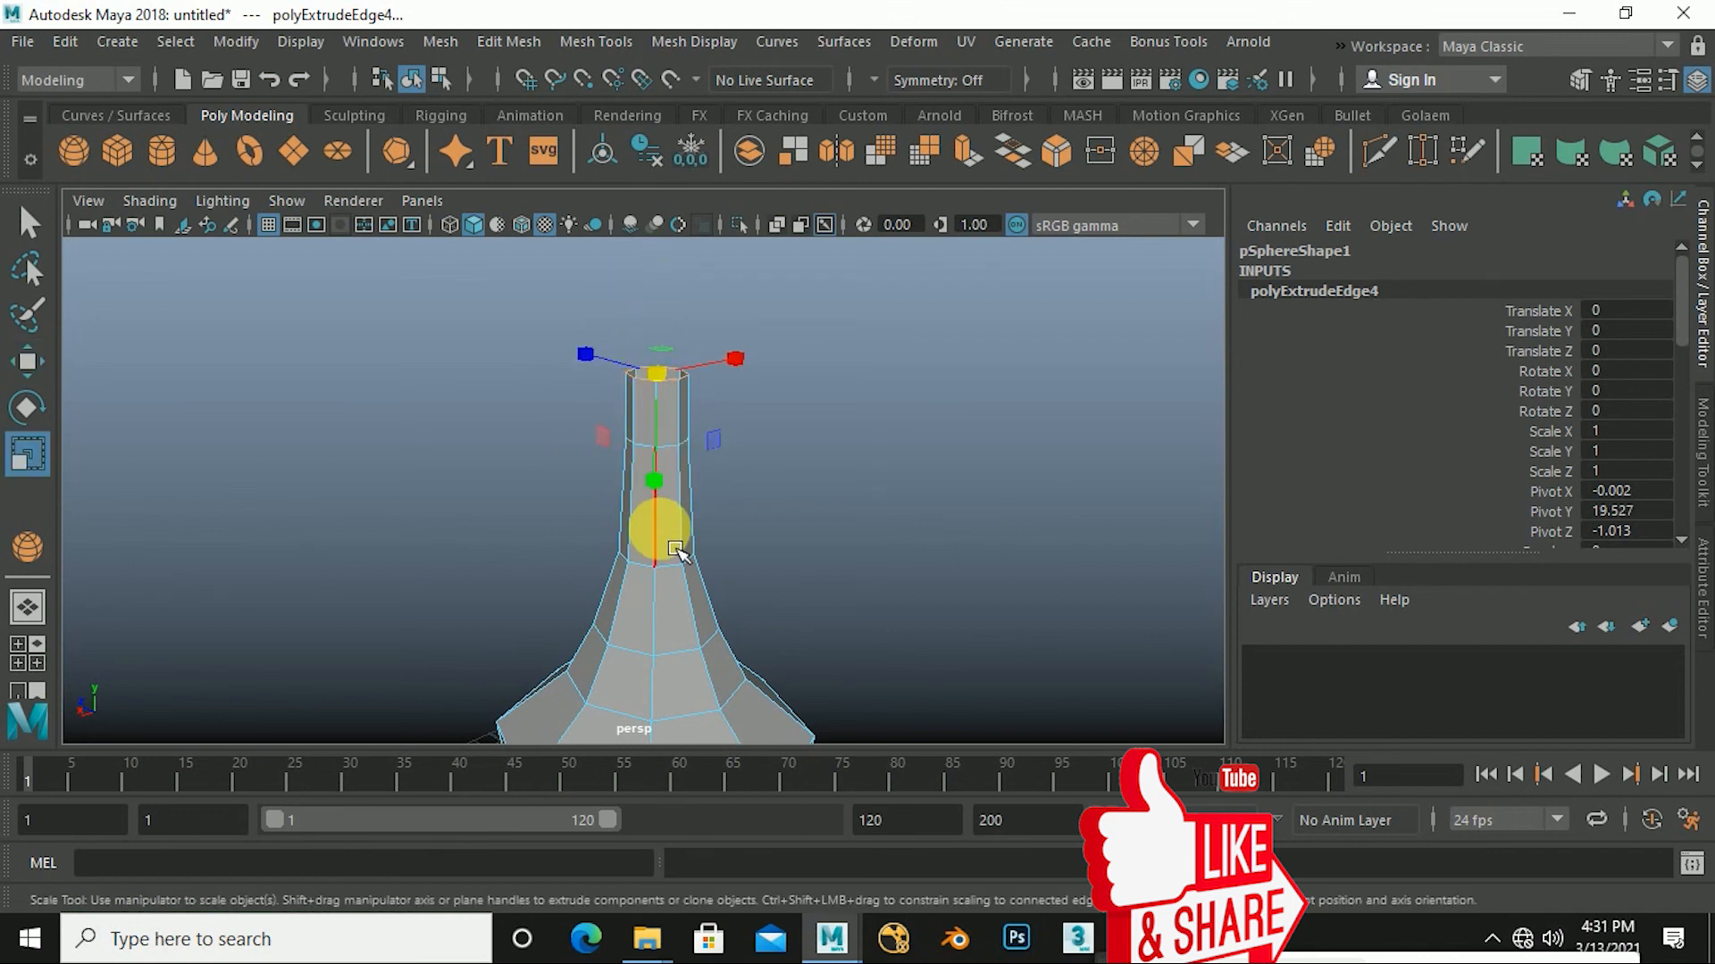
pyautogui.keyDown('alt'); pyautogui.moveTo(658, 524); pyautogui.dragTo(666, 533); pyautogui.keyUp('alt')
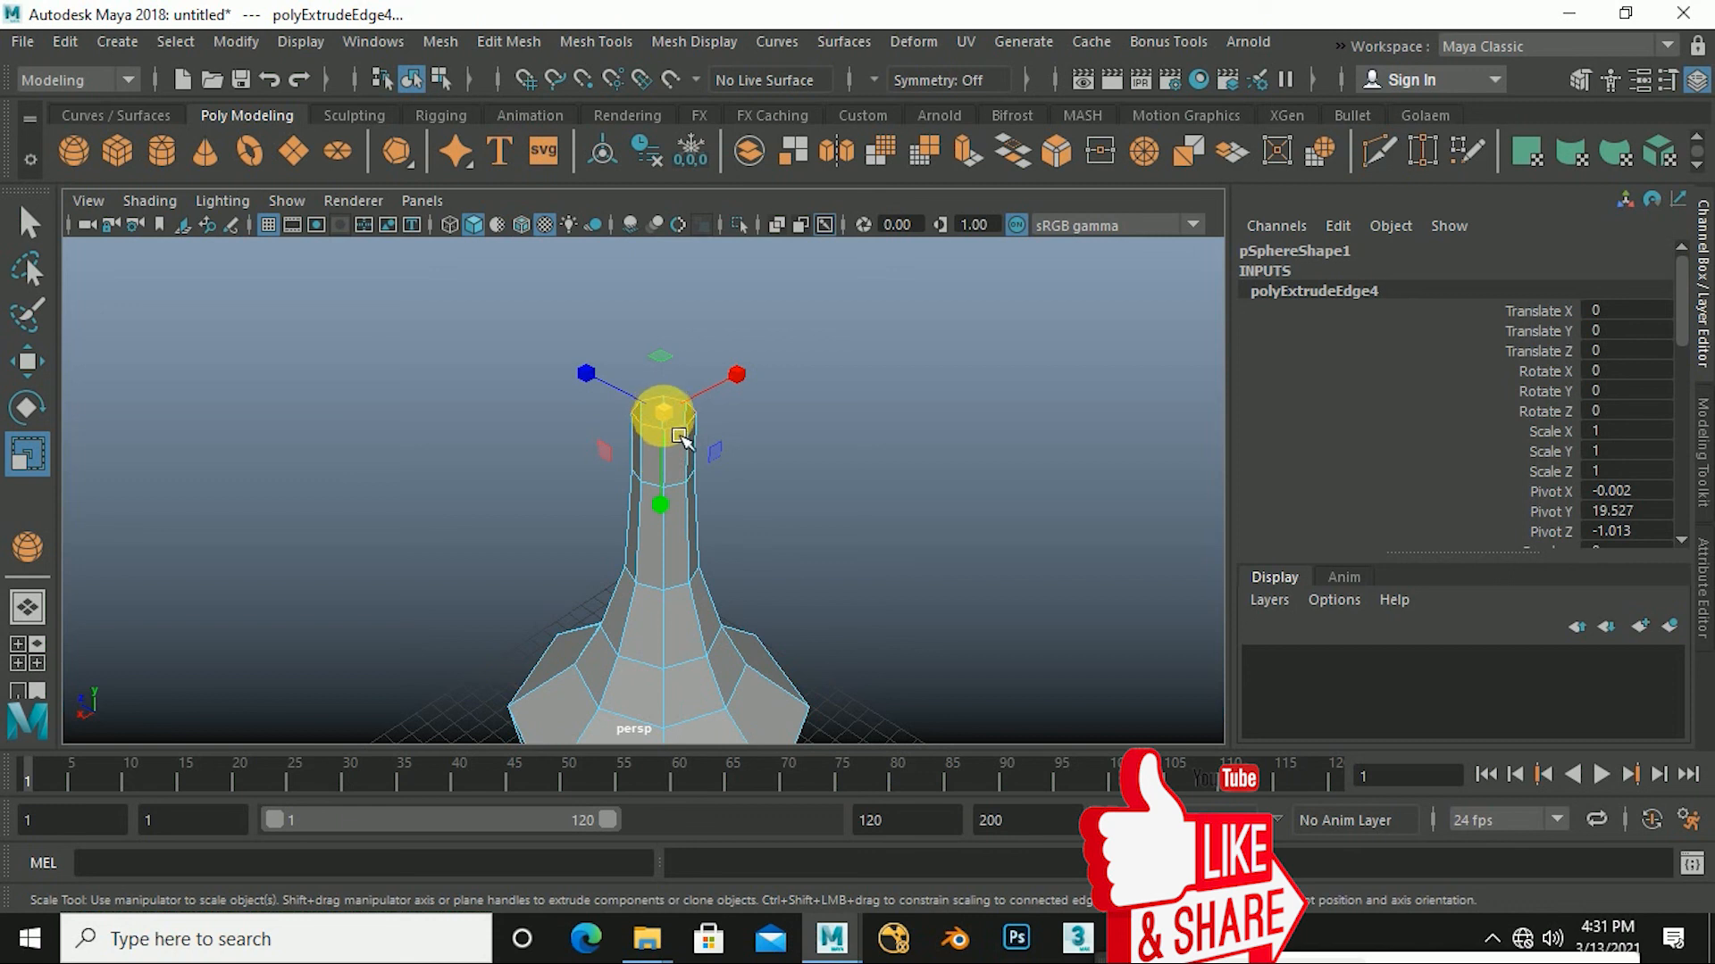
pyautogui.scroll(7, 668, 437)
pyautogui.keyDown('alt'); pyautogui.moveTo(688, 421); pyautogui.dragTo(664, 555, button='middle'); pyautogui.keyUp('alt')
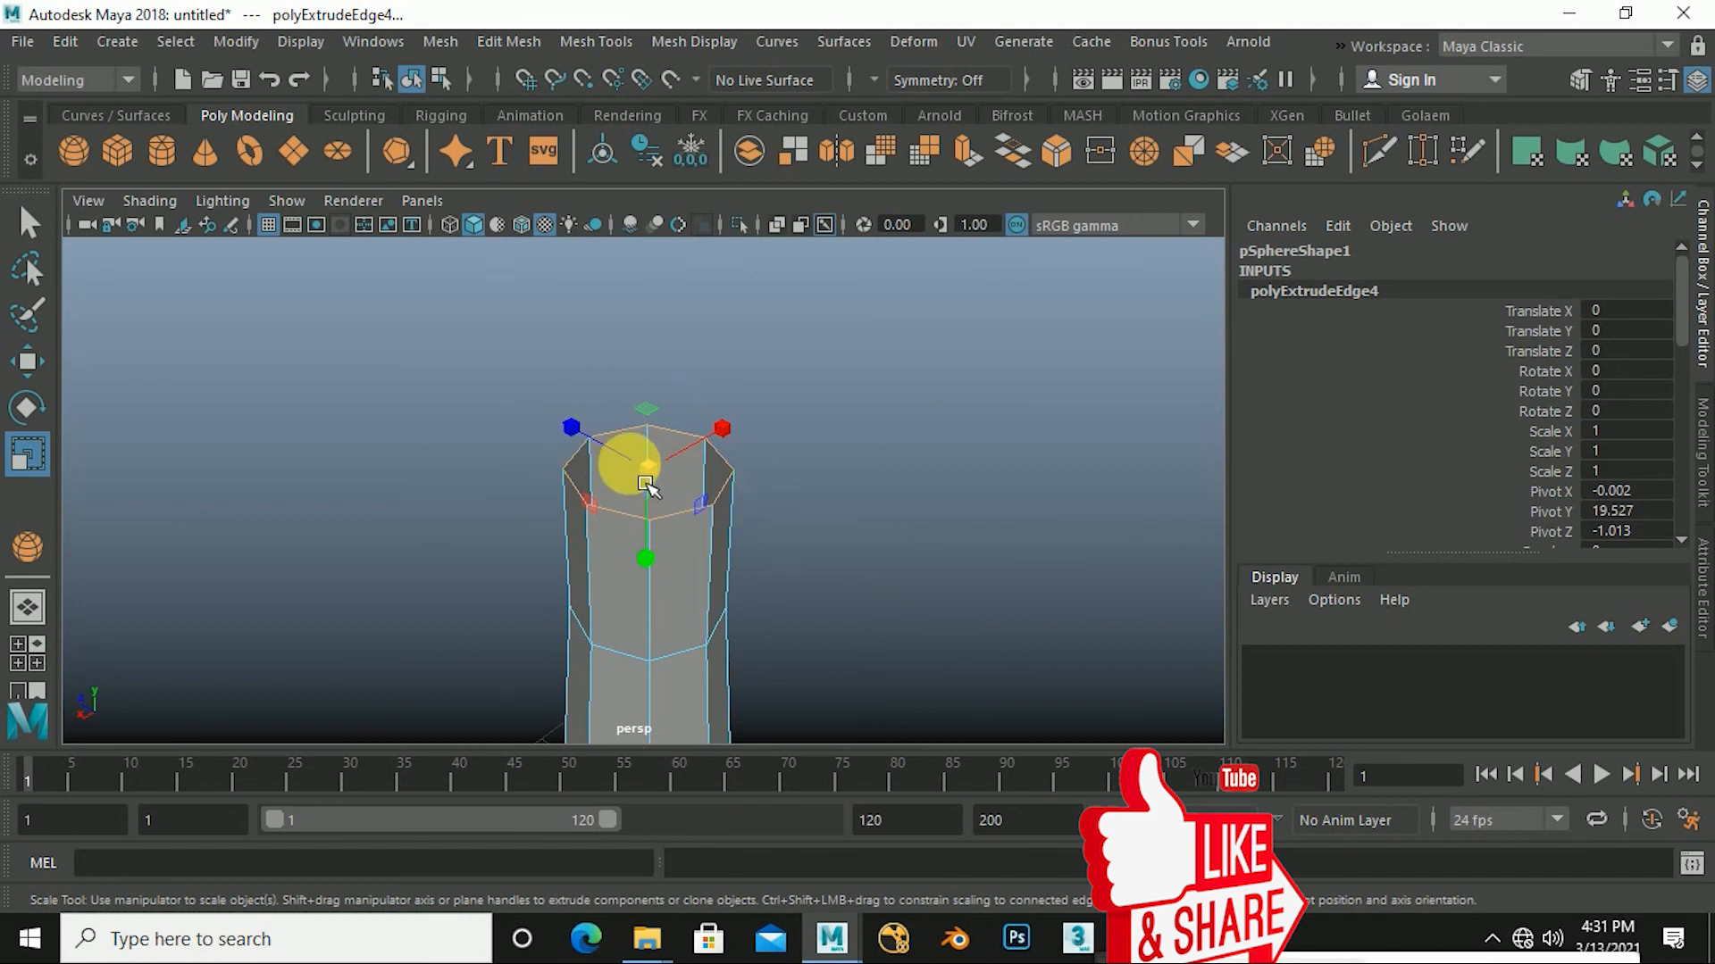
pyautogui.moveTo(662, 484); pyautogui.dragTo(909, 386)
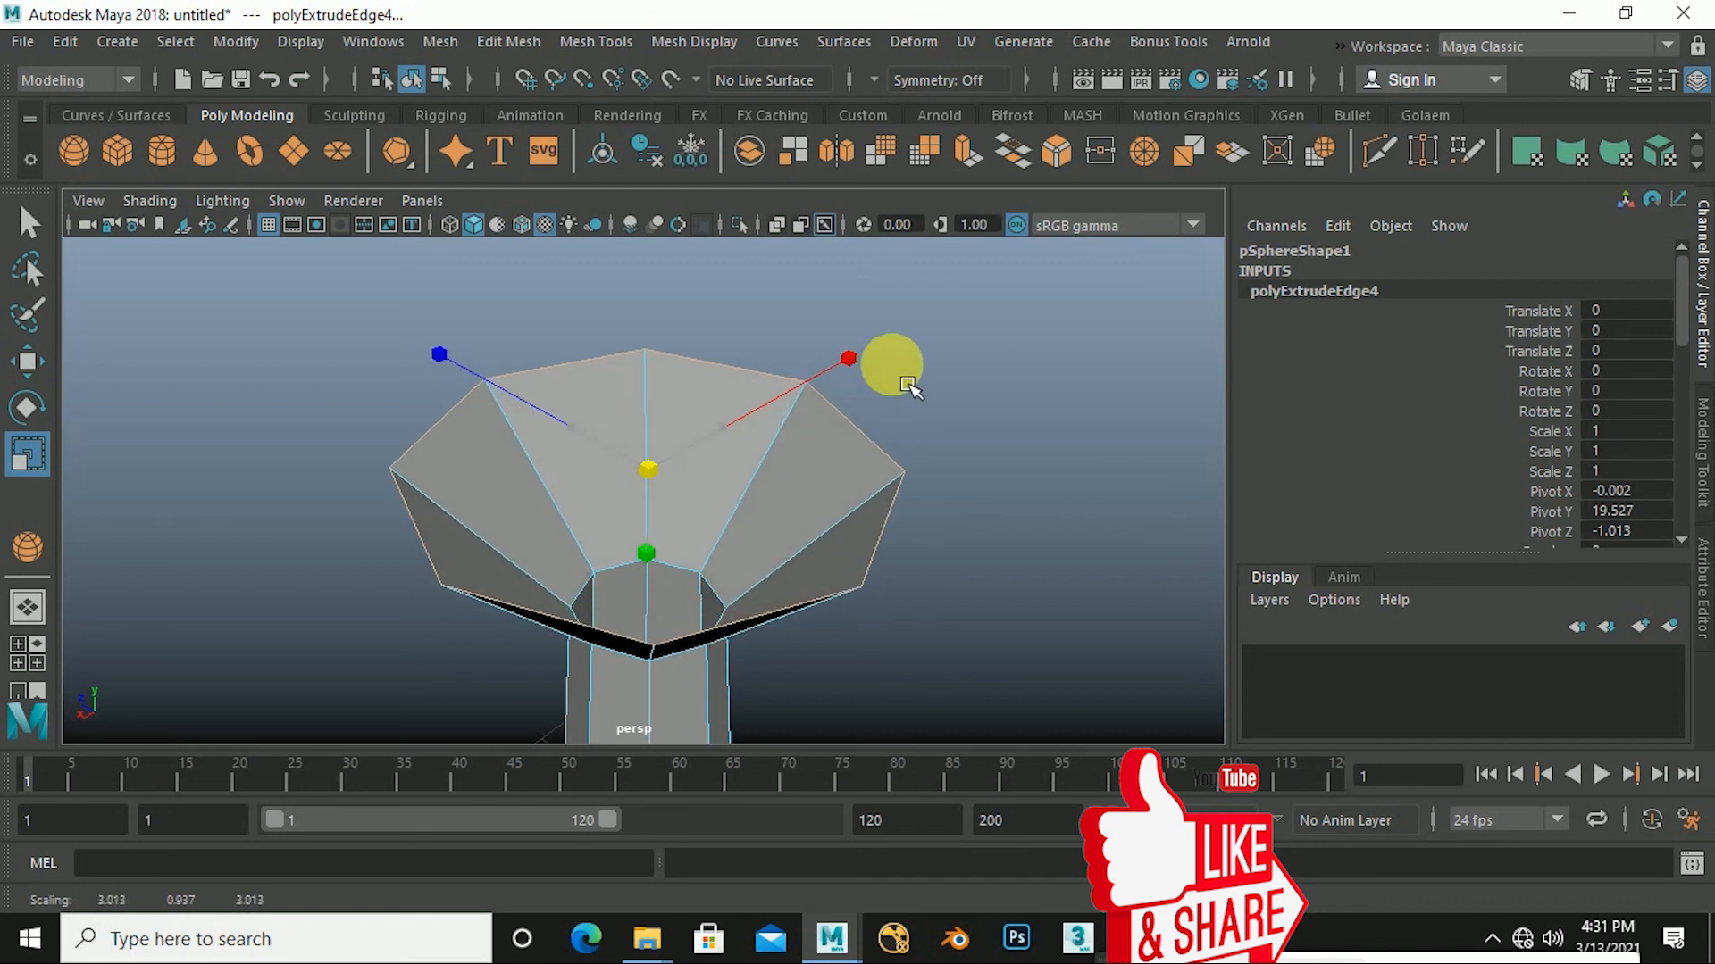
# Switch the finished vase to smooth mesh preview and inspect its profile.
pyautogui.scroll(-5, 750, 536)
pyautogui.keyDown('alt'); pyautogui.moveTo(739, 657); pyautogui.dragTo(725, 600); pyautogui.keyUp('alt')
pyautogui.scroll(-3, 740, 598)
pyautogui.scroll(2, 712, 594)
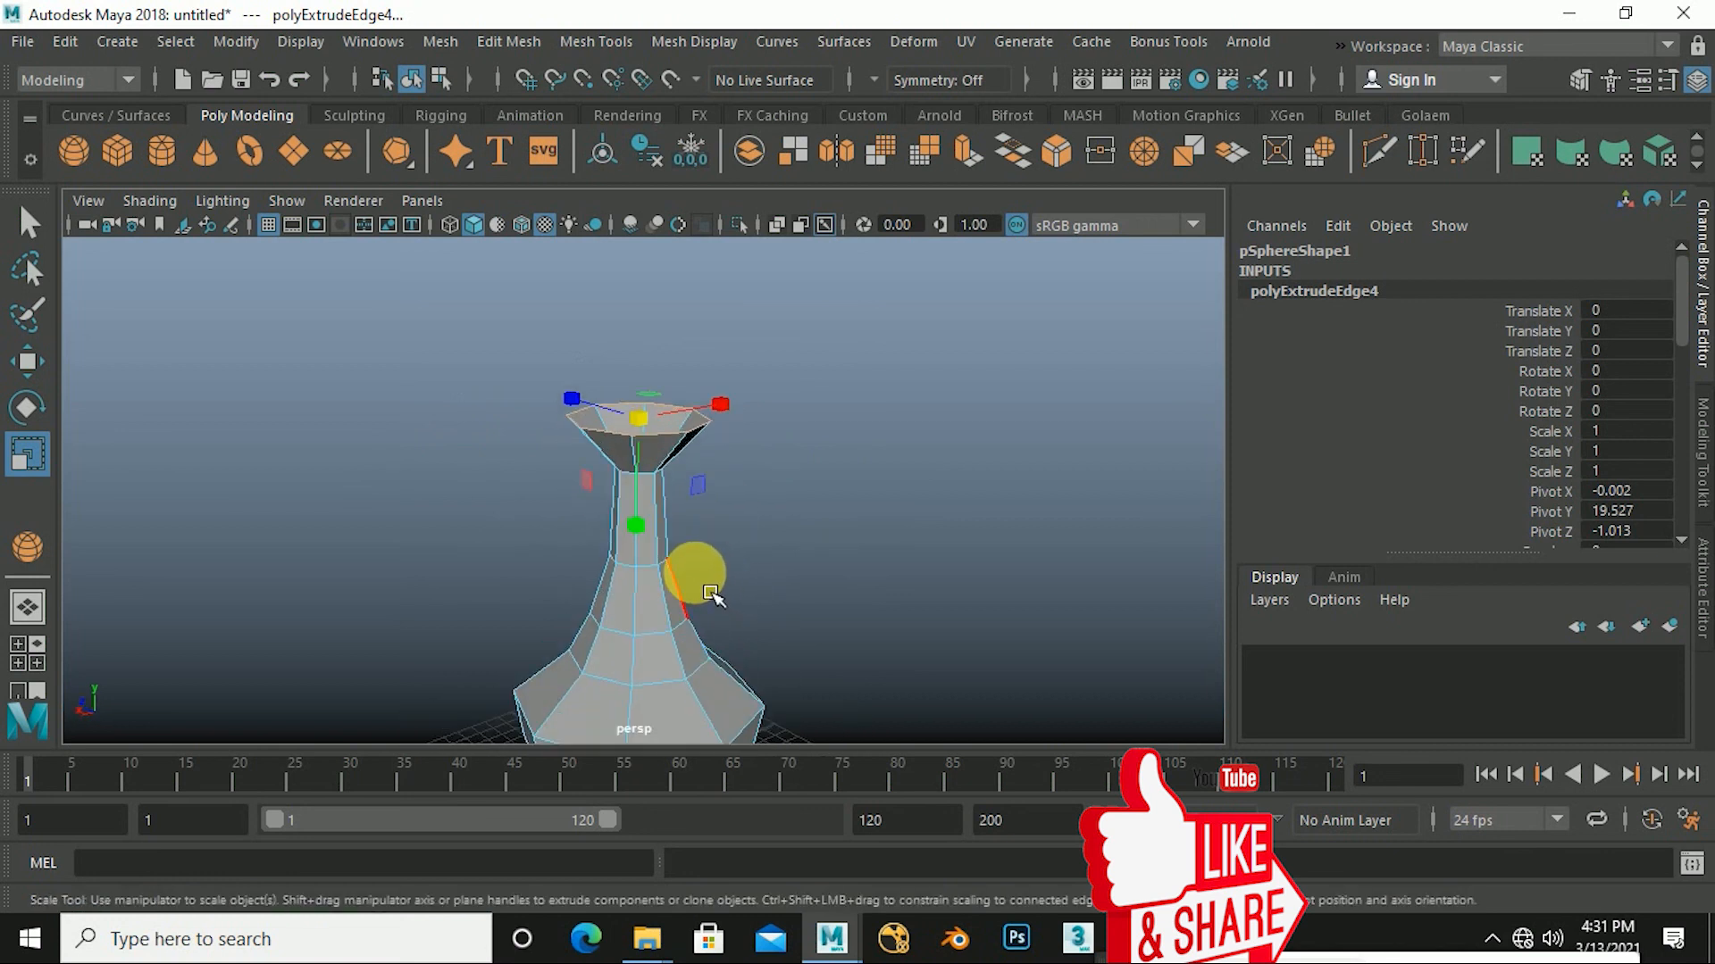
pyautogui.press('3')
pyautogui.moveTo(712, 594)
pyautogui.keyDown('alt'); pyautogui.mouseDown()
pyautogui.moveTo(698, 602)
pyautogui.moveTo(697, 580)
pyautogui.moveTo(724, 607)
pyautogui.moveTo(748, 597)
pyautogui.moveTo(716, 544)
pyautogui.moveTo(790, 560)
pyautogui.moveTo(728, 602)
pyautogui.moveTo(676, 542)
pyautogui.moveTo(719, 594)
pyautogui.mouseUp(); pyautogui.keyUp('alt')
pyautogui.scroll(3, 693, 512)
pyautogui.moveTo(693, 512)
pyautogui.keyDown('alt'); pyautogui.mouseDown()
pyautogui.moveTo(709, 548)
pyautogui.moveTo(710, 518)
pyautogui.mouseUp(); pyautogui.keyUp('alt')
# Select individual edges on the vase, ending with a band of edges around its lower neck and shoulder.
pyautogui.click(708, 652)
pyautogui.moveTo(708, 652)
pyautogui.keyDown('alt'); pyautogui.mouseDown()
pyautogui.moveTo(708, 605)
pyautogui.moveTo(705, 633)
pyautogui.mouseUp(); pyautogui.keyUp('alt')
pyautogui.click(633, 555)
pyautogui.click(651, 489)
pyautogui.click(640, 401)
pyautogui.keyDown('alt'); pyautogui.moveTo(639, 552); pyautogui.dragTo(682, 592); pyautogui.keyUp('alt')
pyautogui.moveTo(587, 549); pyautogui.dragTo(747, 639)
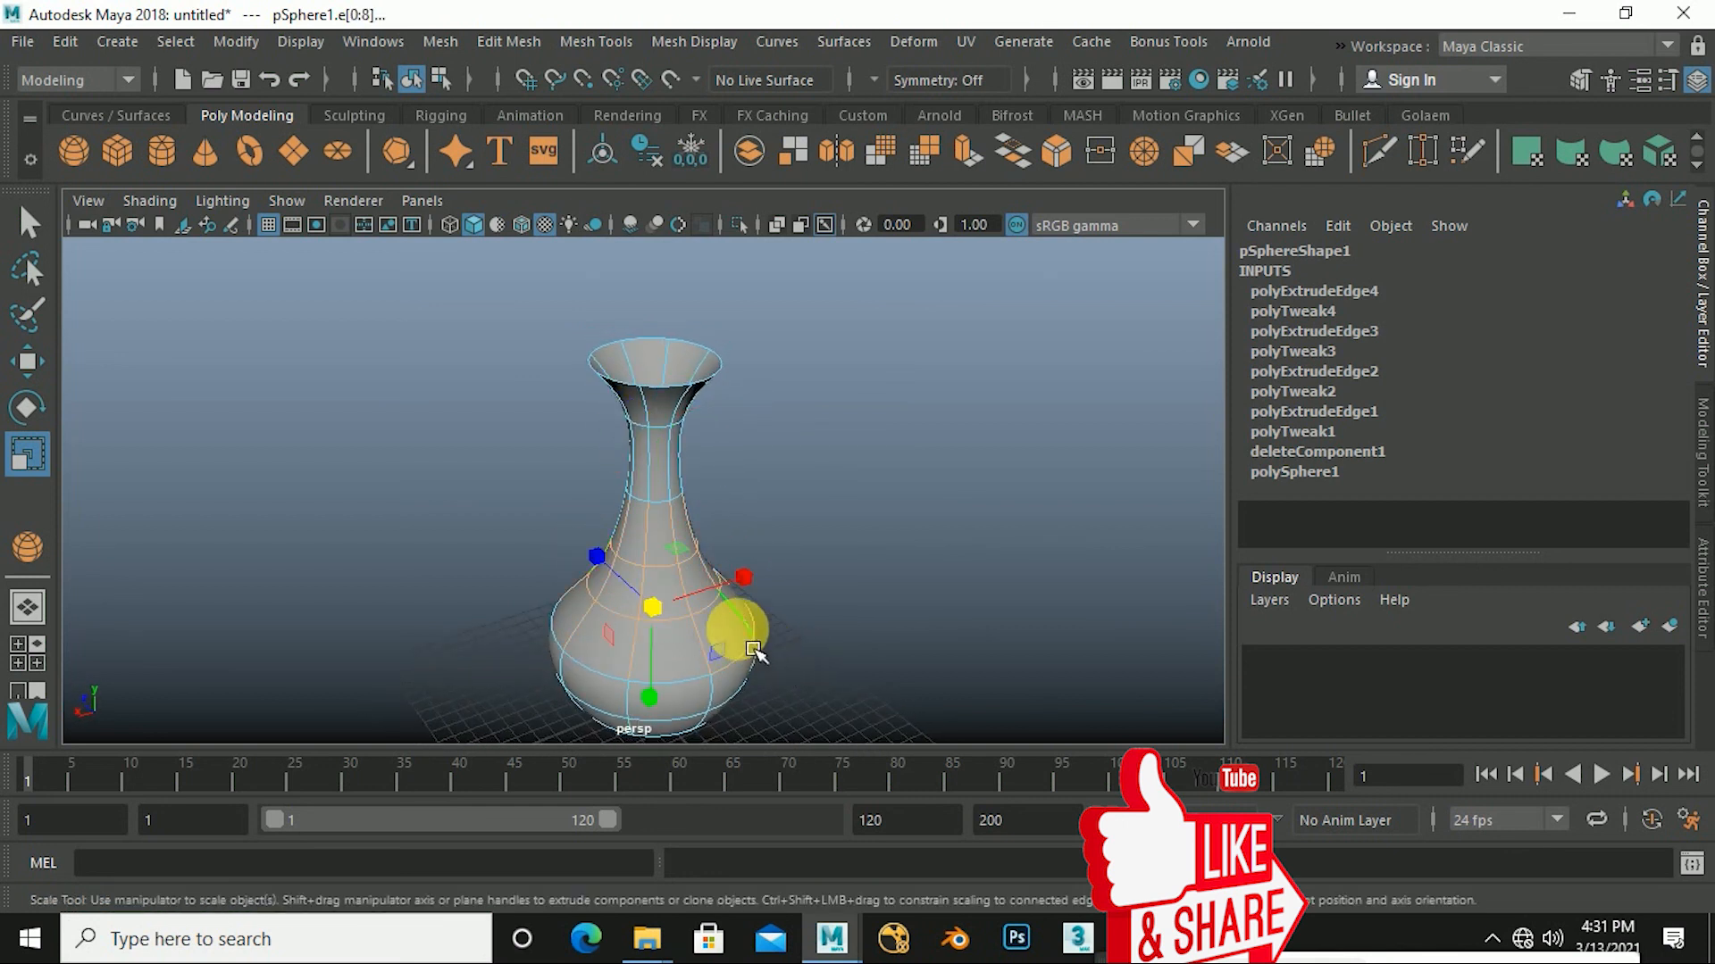
# Return the vase to object mode and scale the whole object down uniformly to 0.34.
pyautogui.rightClick(646, 529)
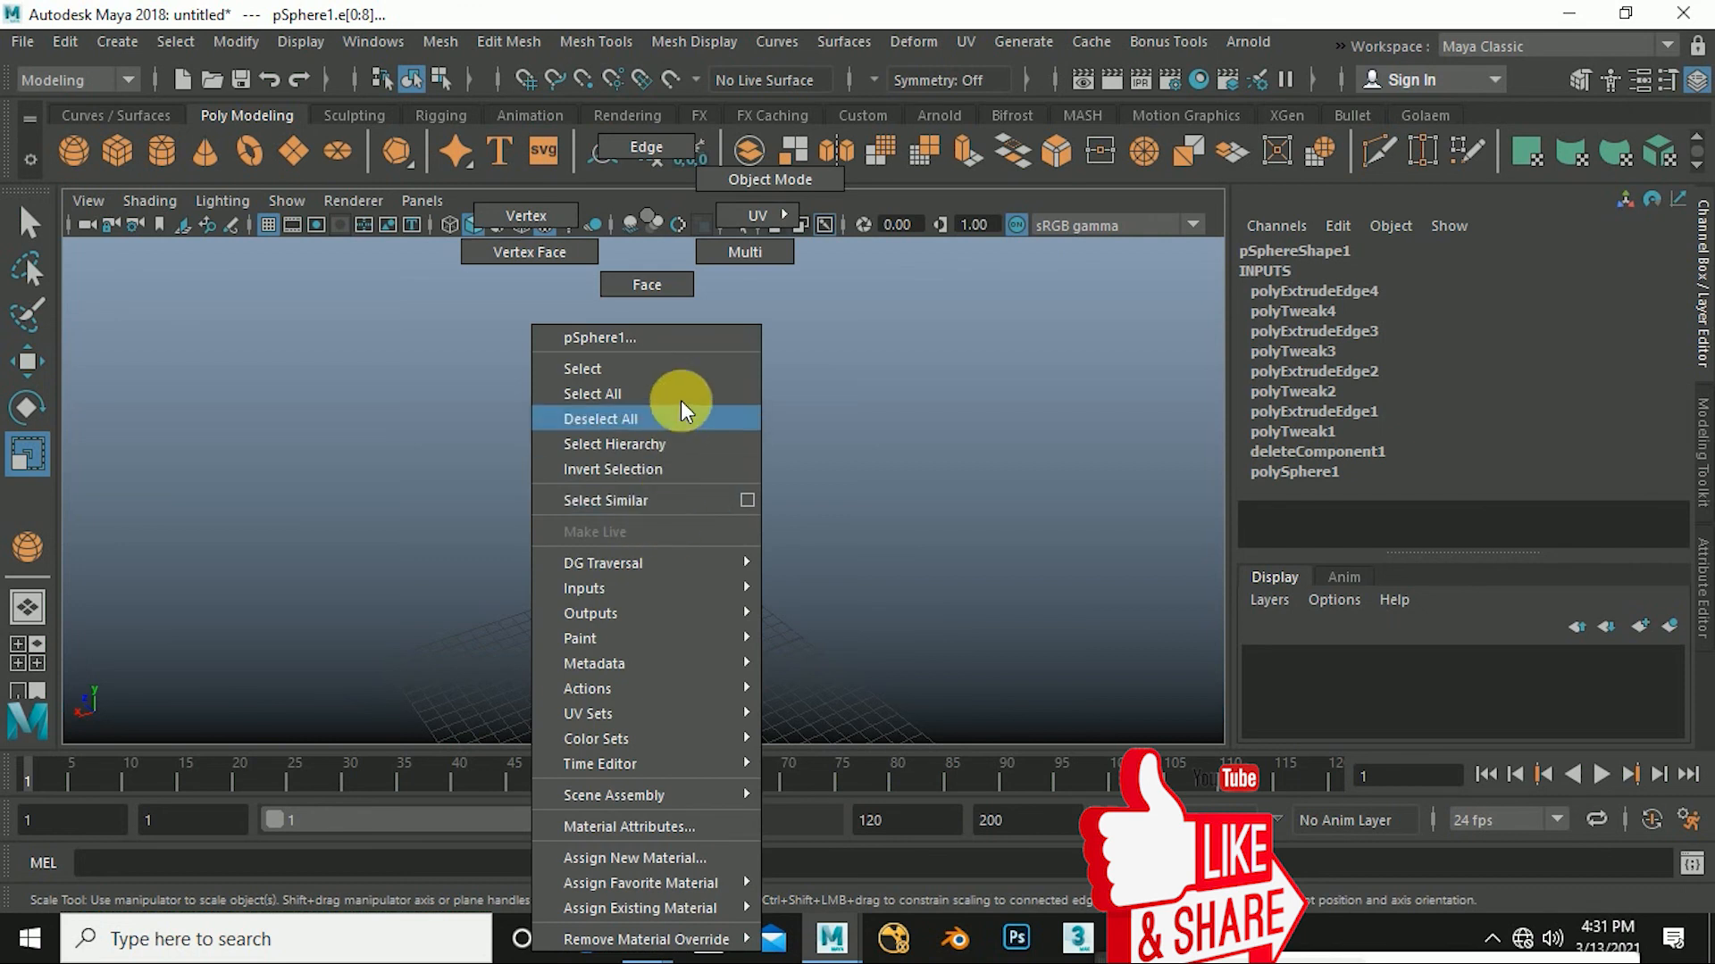
pyautogui.click(792, 179)
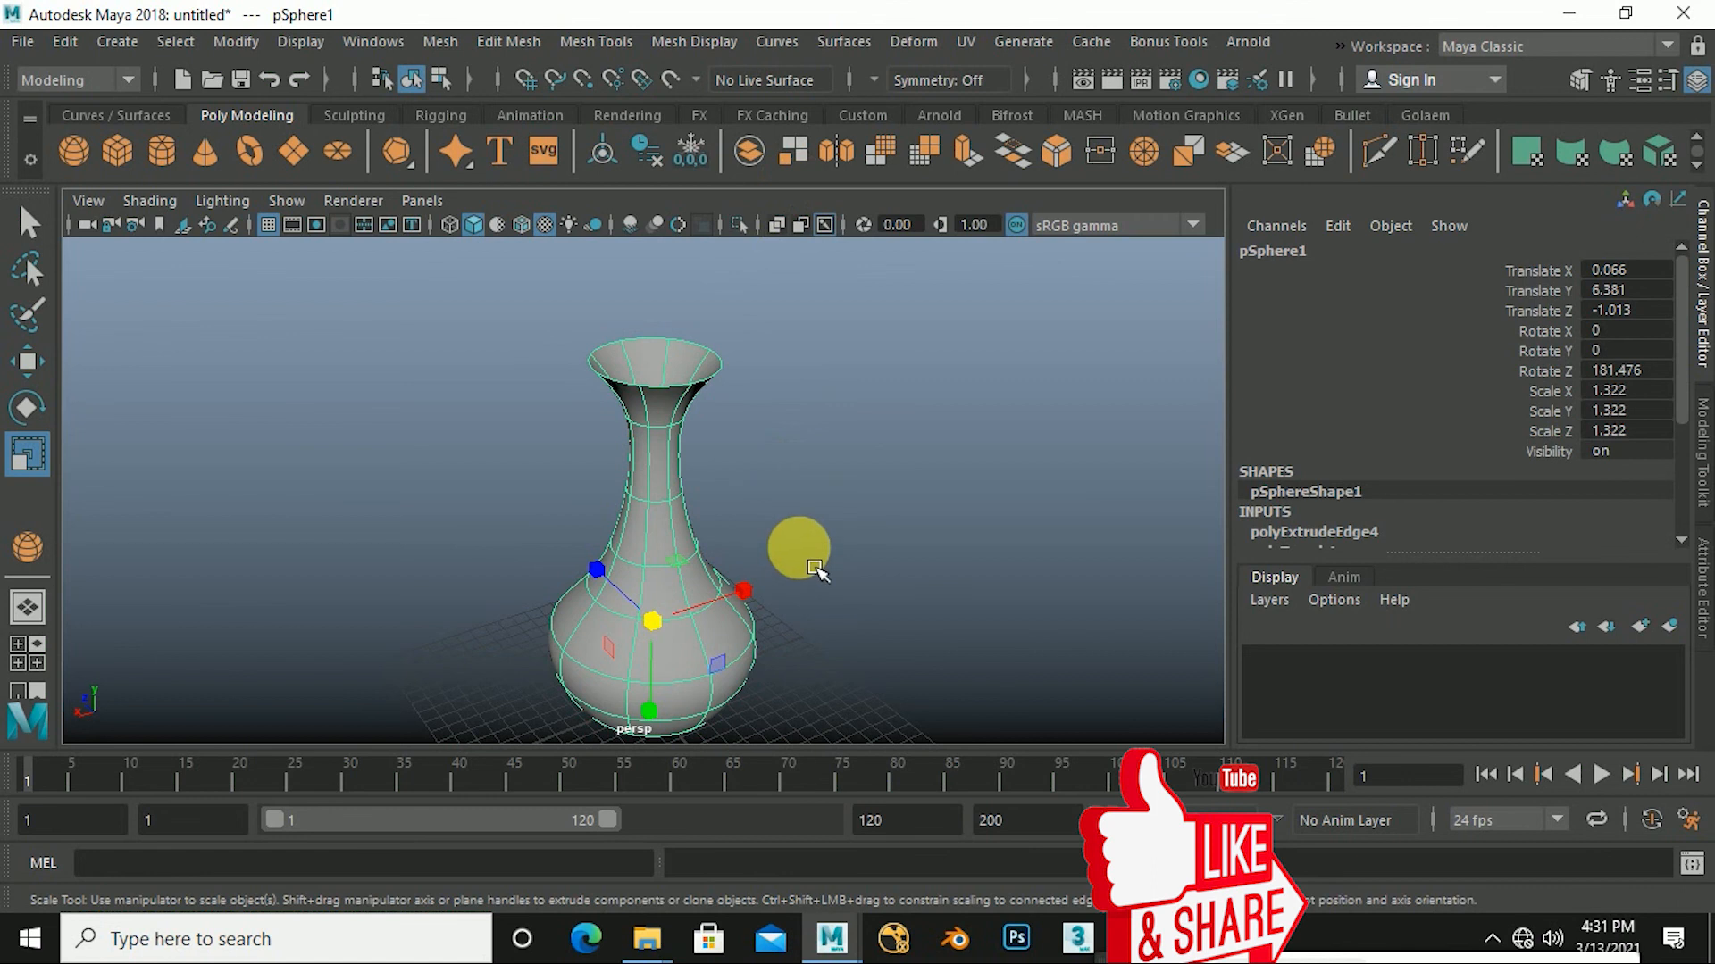
pyautogui.click(814, 561)
pyautogui.keyDown('alt'); pyautogui.moveTo(785, 607); pyautogui.dragTo(685, 650); pyautogui.keyUp('alt')
pyautogui.scroll(-3, 635, 623)
pyautogui.click(630, 603)
pyautogui.moveTo(636, 592); pyautogui.dragTo(452, 667)
# Move the vase down along Y to about 2.07 so that it sits on the grid.
pyautogui.keyDown('alt'); pyautogui.moveTo(646, 651); pyautogui.dragTo(634, 615); pyautogui.keyUp('alt')
pyautogui.scroll(4, 632, 612)
pyautogui.keyDown('alt'); pyautogui.moveTo(672, 635); pyautogui.dragTo(707, 485, button='middle'); pyautogui.keyUp('alt')
pyautogui.press('w')
pyautogui.keyDown('alt'); pyautogui.moveTo(699, 485); pyautogui.dragTo(695, 393); pyautogui.keyUp('alt')
pyautogui.moveTo(687, 334); pyautogui.dragTo(662, 559)
# Duplicate the vase and move the copy along Z to stand next to the original.
pyautogui.hotkey('ctrl', 'd')
pyautogui.moveTo(459, 546); pyautogui.dragTo(596, 576)
pyautogui.scroll(-2, 717, 576)
pyautogui.keyDown('alt'); pyautogui.moveTo(826, 570); pyautogui.dragTo(680, 571); pyautogui.keyUp('alt')
# Select both vases, duplicate them, and move the copies along X to about -3.08.
pyautogui.moveTo(487, 406); pyautogui.dragTo(681, 597)
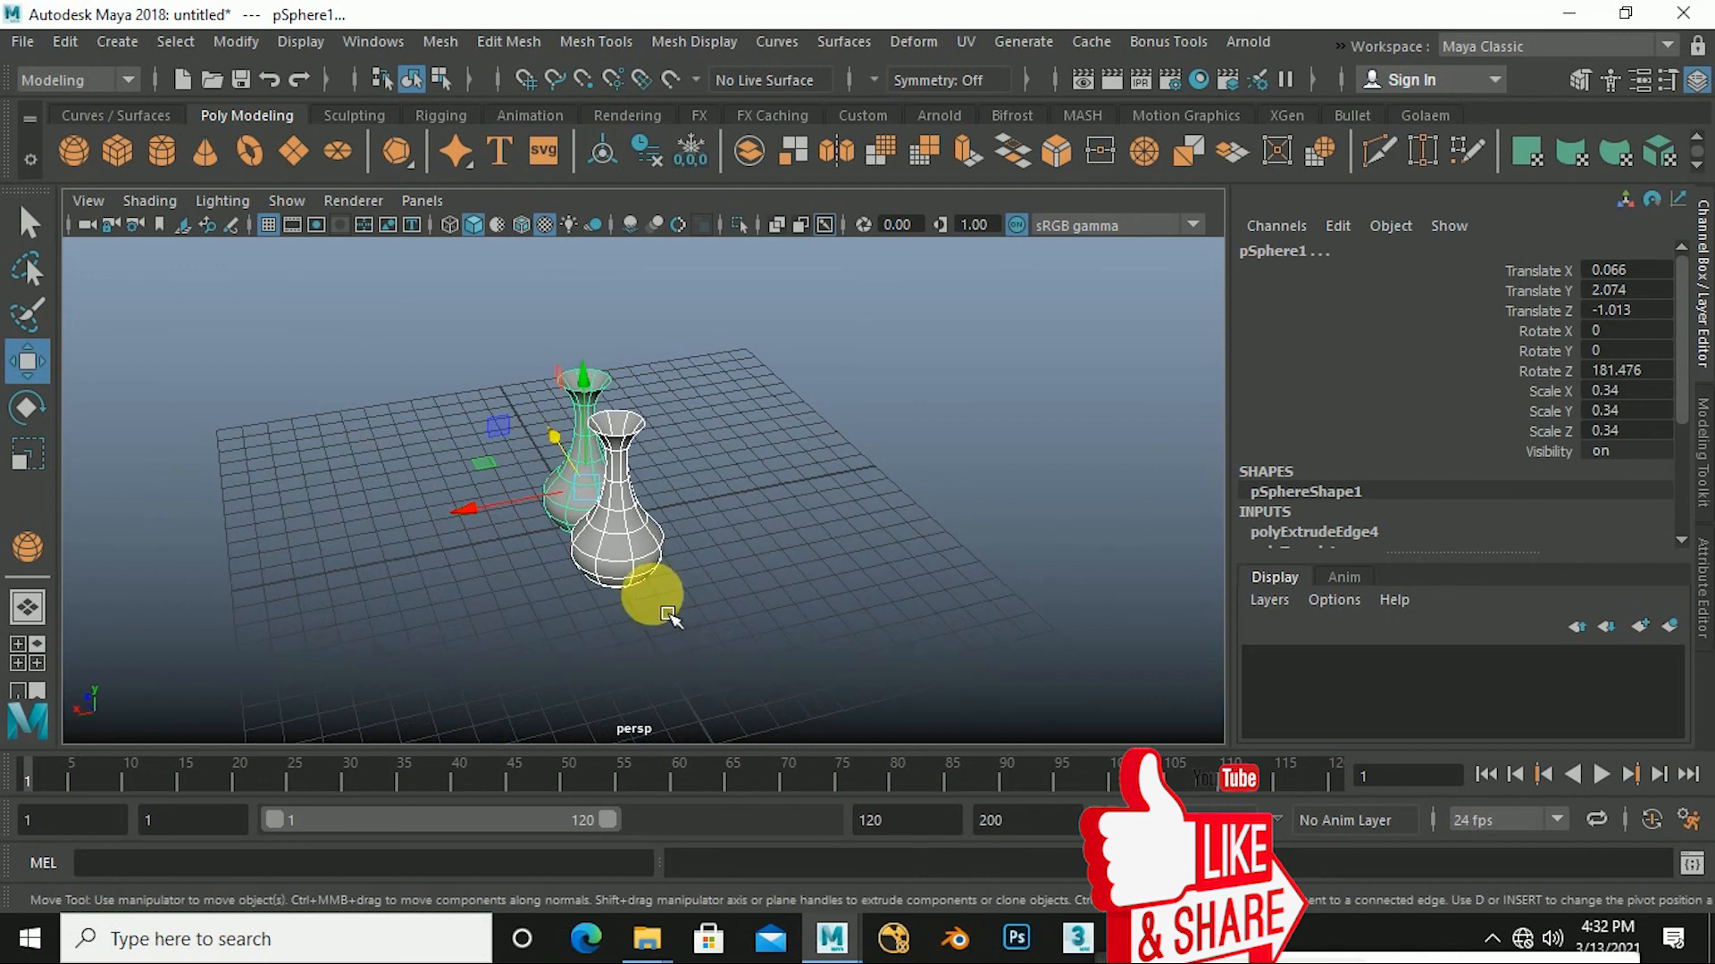
pyautogui.hotkey('ctrl', 'd')
pyautogui.moveTo(504, 527); pyautogui.dragTo(488, 523)
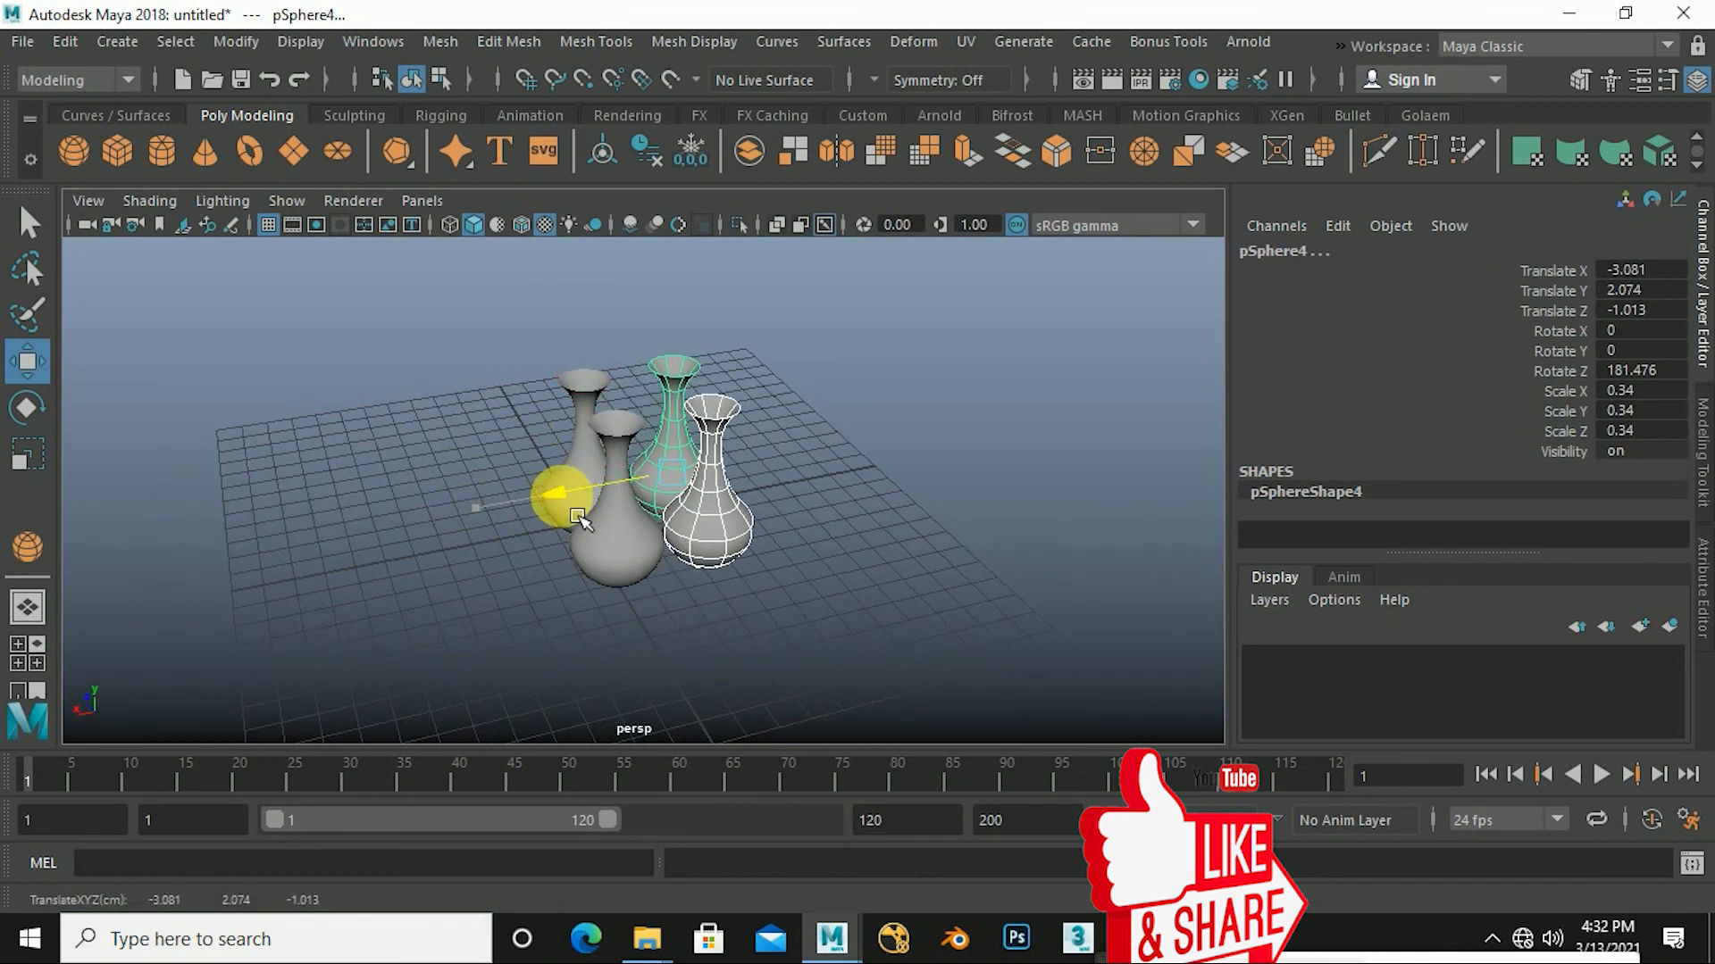
# Repeat the offset duplication to add a third vase pair, and duplicate all six vases, moving the copies along Z to about 5.27.
pyautogui.keyDown('alt'); pyautogui.moveTo(629, 567); pyautogui.dragTo(668, 579); pyautogui.keyUp('alt')
pyautogui.hotkey('shift', 'd')
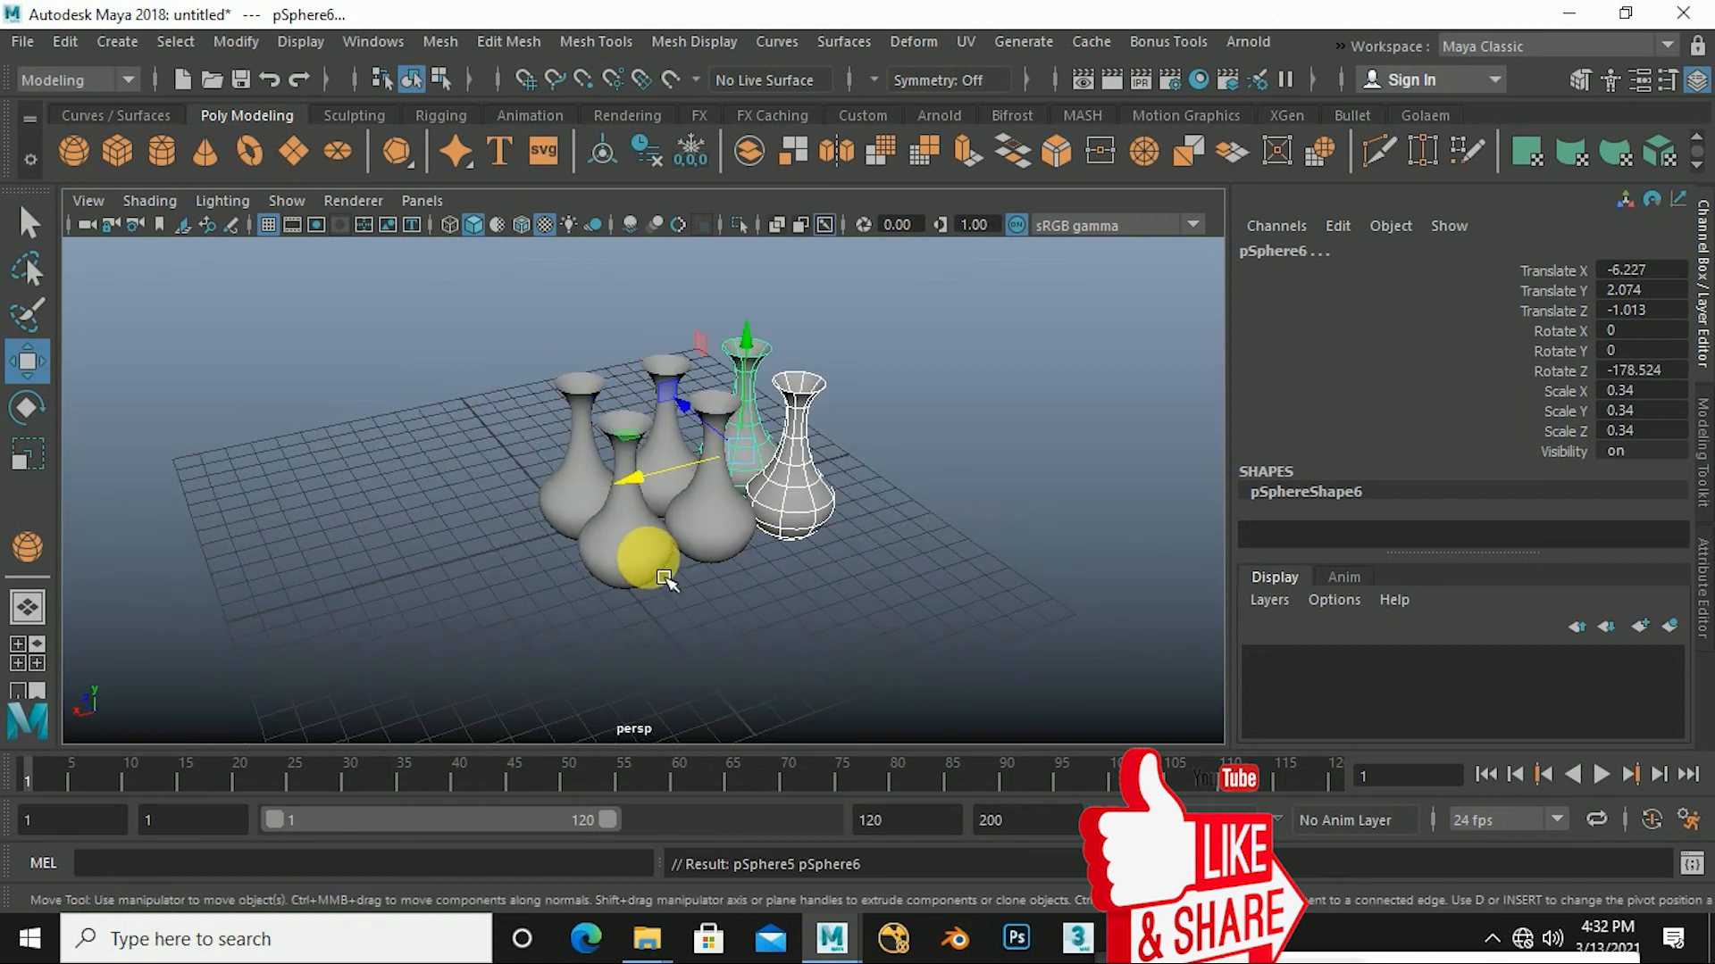
pyautogui.keyDown('alt'); pyautogui.moveTo(795, 605); pyautogui.dragTo(933, 605); pyautogui.keyUp('alt')
pyautogui.moveTo(524, 288); pyautogui.dragTo(795, 579)
pyautogui.scroll(-3, 822, 544)
pyautogui.keyDown('alt'); pyautogui.moveTo(794, 579); pyautogui.dragTo(860, 599, button='middle'); pyautogui.keyUp('alt')
pyautogui.hotkey('ctrl', 'd')
pyautogui.moveTo(603, 522); pyautogui.dragTo(416, 523)
# Select all twelve vases, duplicate them, and move the copies along X to about 3.55 to extend the rows.
pyautogui.keyDown('alt'); pyautogui.moveTo(783, 573); pyautogui.dragTo(750, 616); pyautogui.keyUp('alt')
pyautogui.moveTo(433, 298); pyautogui.dragTo(929, 695)
pyautogui.keyDown('alt'); pyautogui.moveTo(923, 693); pyautogui.dragTo(872, 570, button='right'); pyautogui.keyUp('alt')
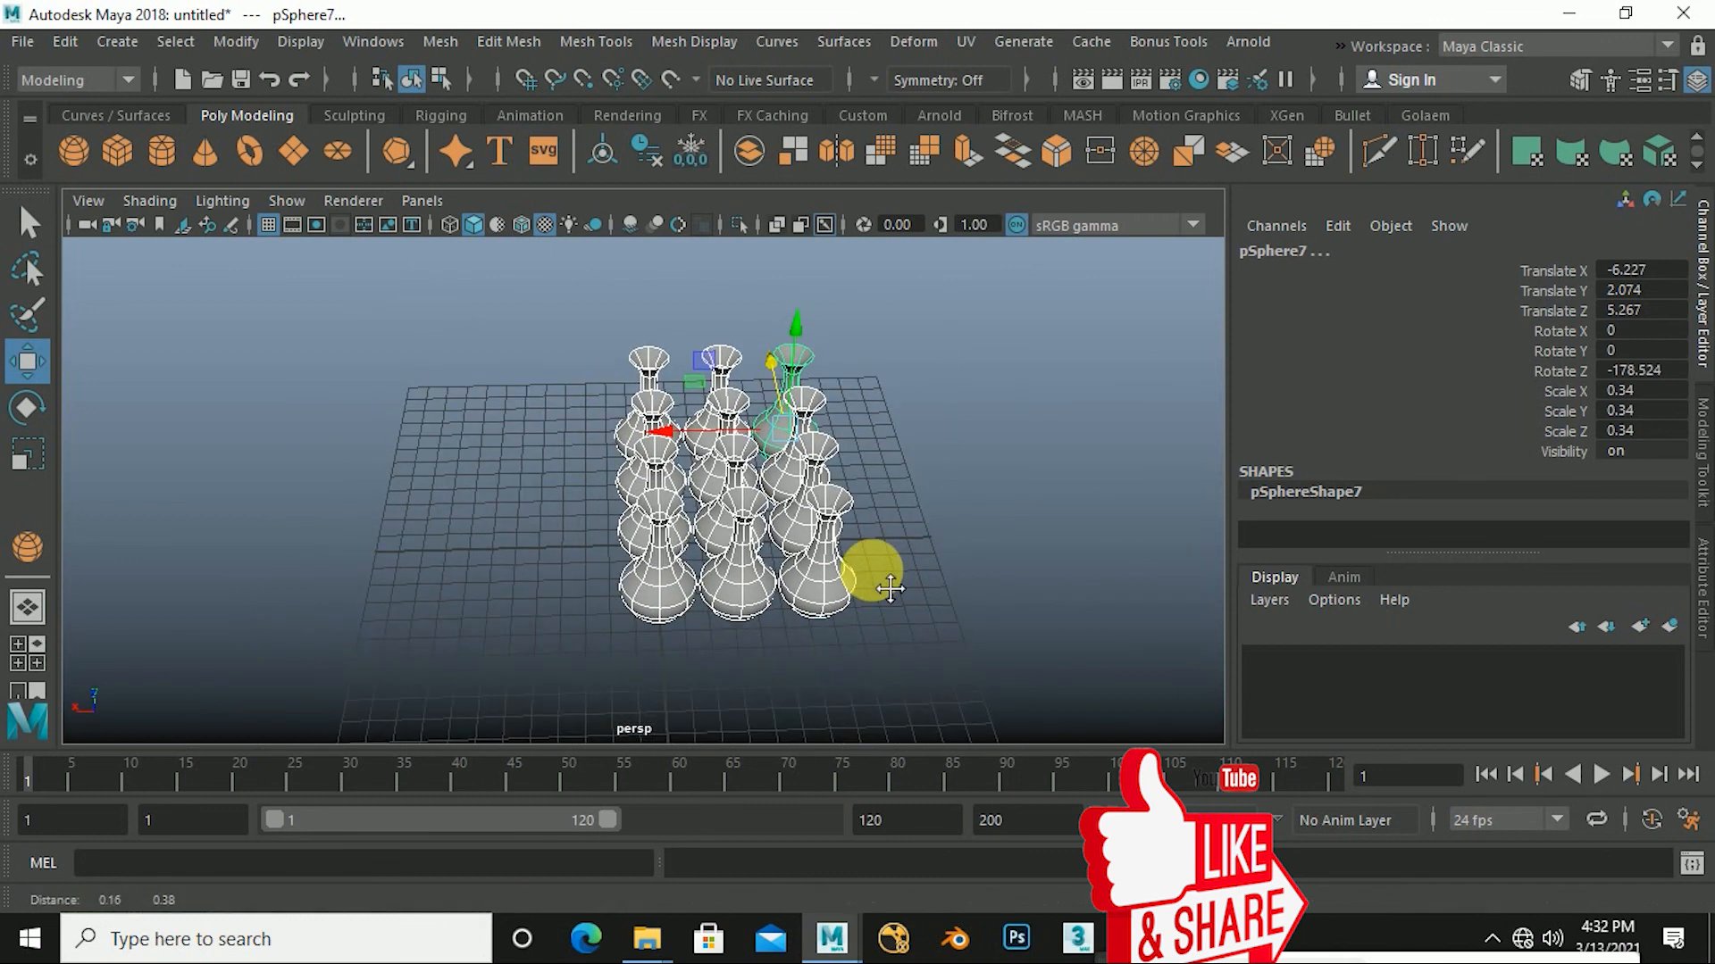
pyautogui.moveTo(552, 294); pyautogui.dragTo(890, 639)
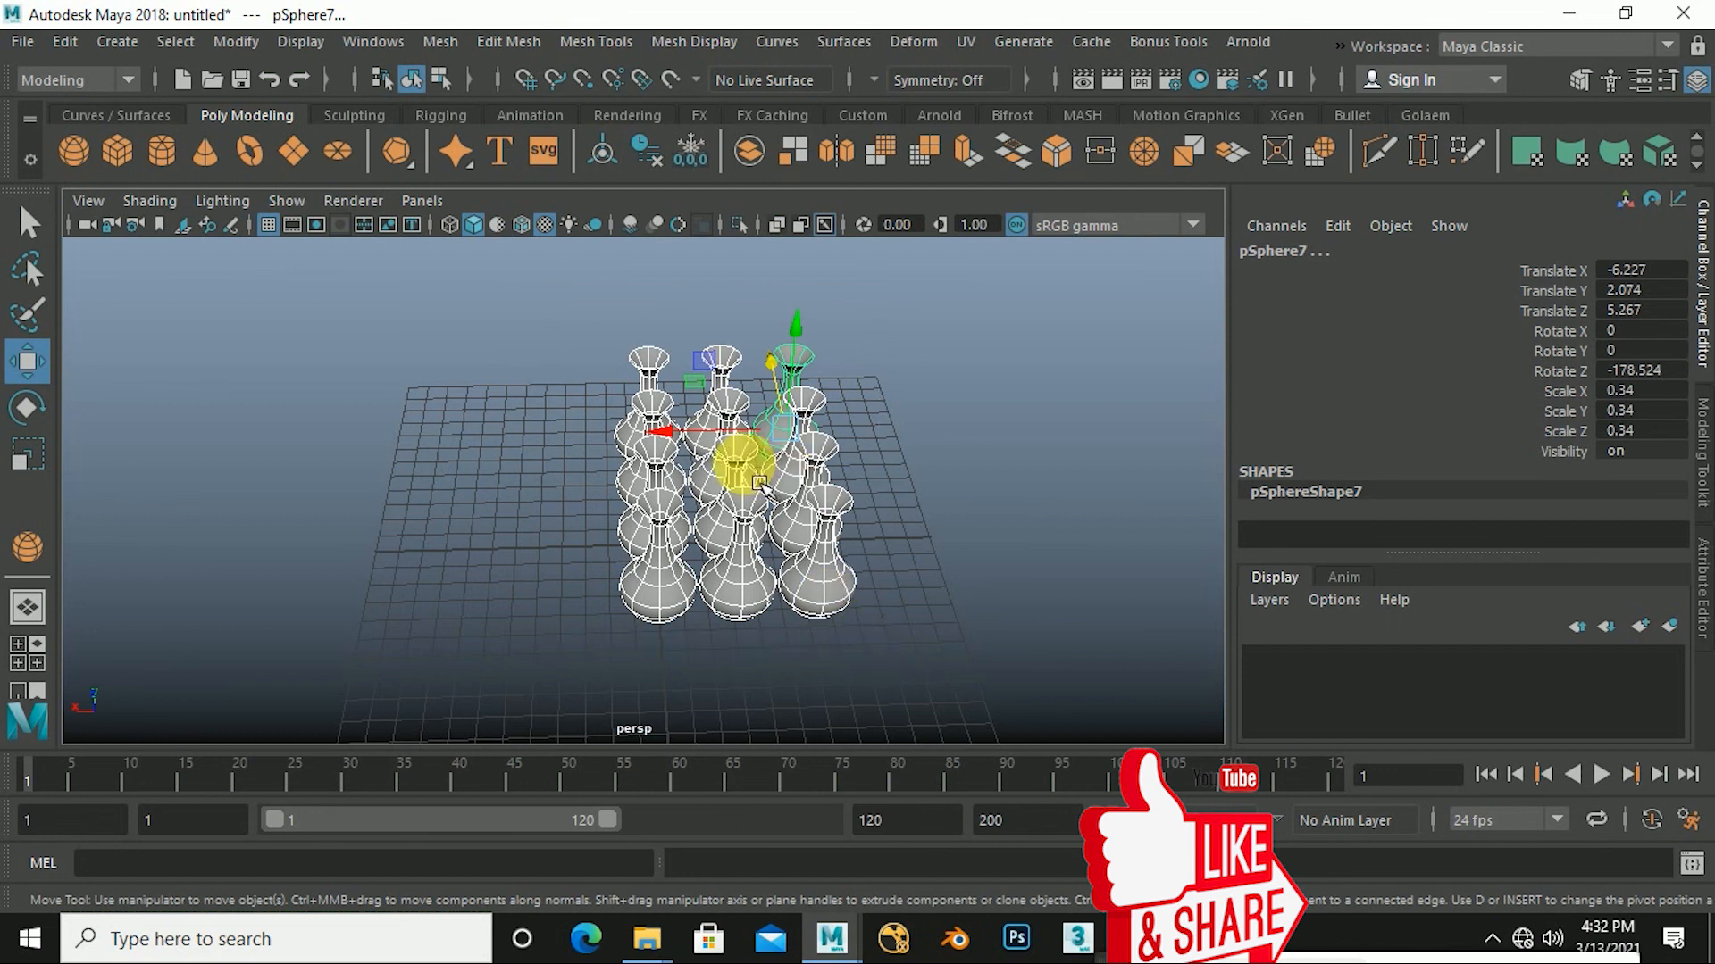
pyautogui.hotkey('ctrl', 'd')
pyautogui.moveTo(651, 433); pyautogui.dragTo(447, 452, button='middle')
pyautogui.keyDown('alt'); pyautogui.moveTo(553, 562); pyautogui.dragTo(818, 596, button='right'); pyautogui.keyUp('alt')
pyautogui.keyDown('alt'); pyautogui.moveTo(808, 580); pyautogui.dragTo(859, 568, button='middle'); pyautogui.keyUp('alt')
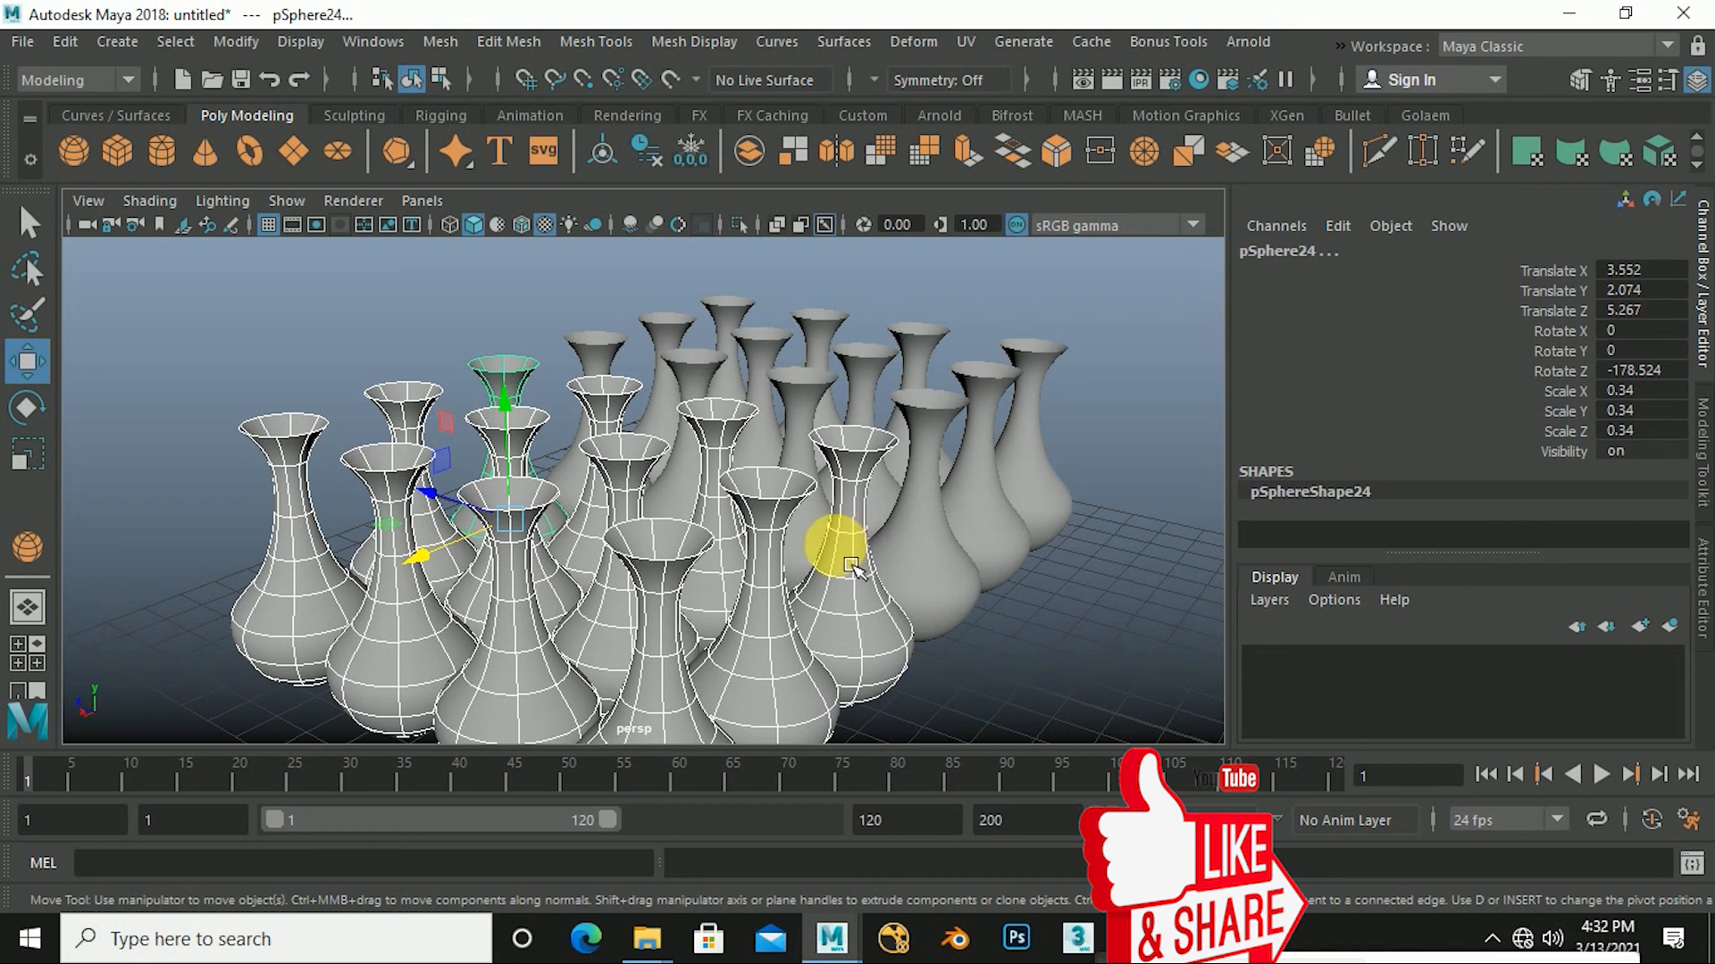
pyautogui.keyDown('alt'); pyautogui.moveTo(845, 569); pyautogui.dragTo(867, 591); pyautogui.keyUp('alt')
pyautogui.keyDown('alt'); pyautogui.moveTo(879, 580); pyautogui.dragTo(879, 596, button='middle'); pyautogui.keyUp('alt')
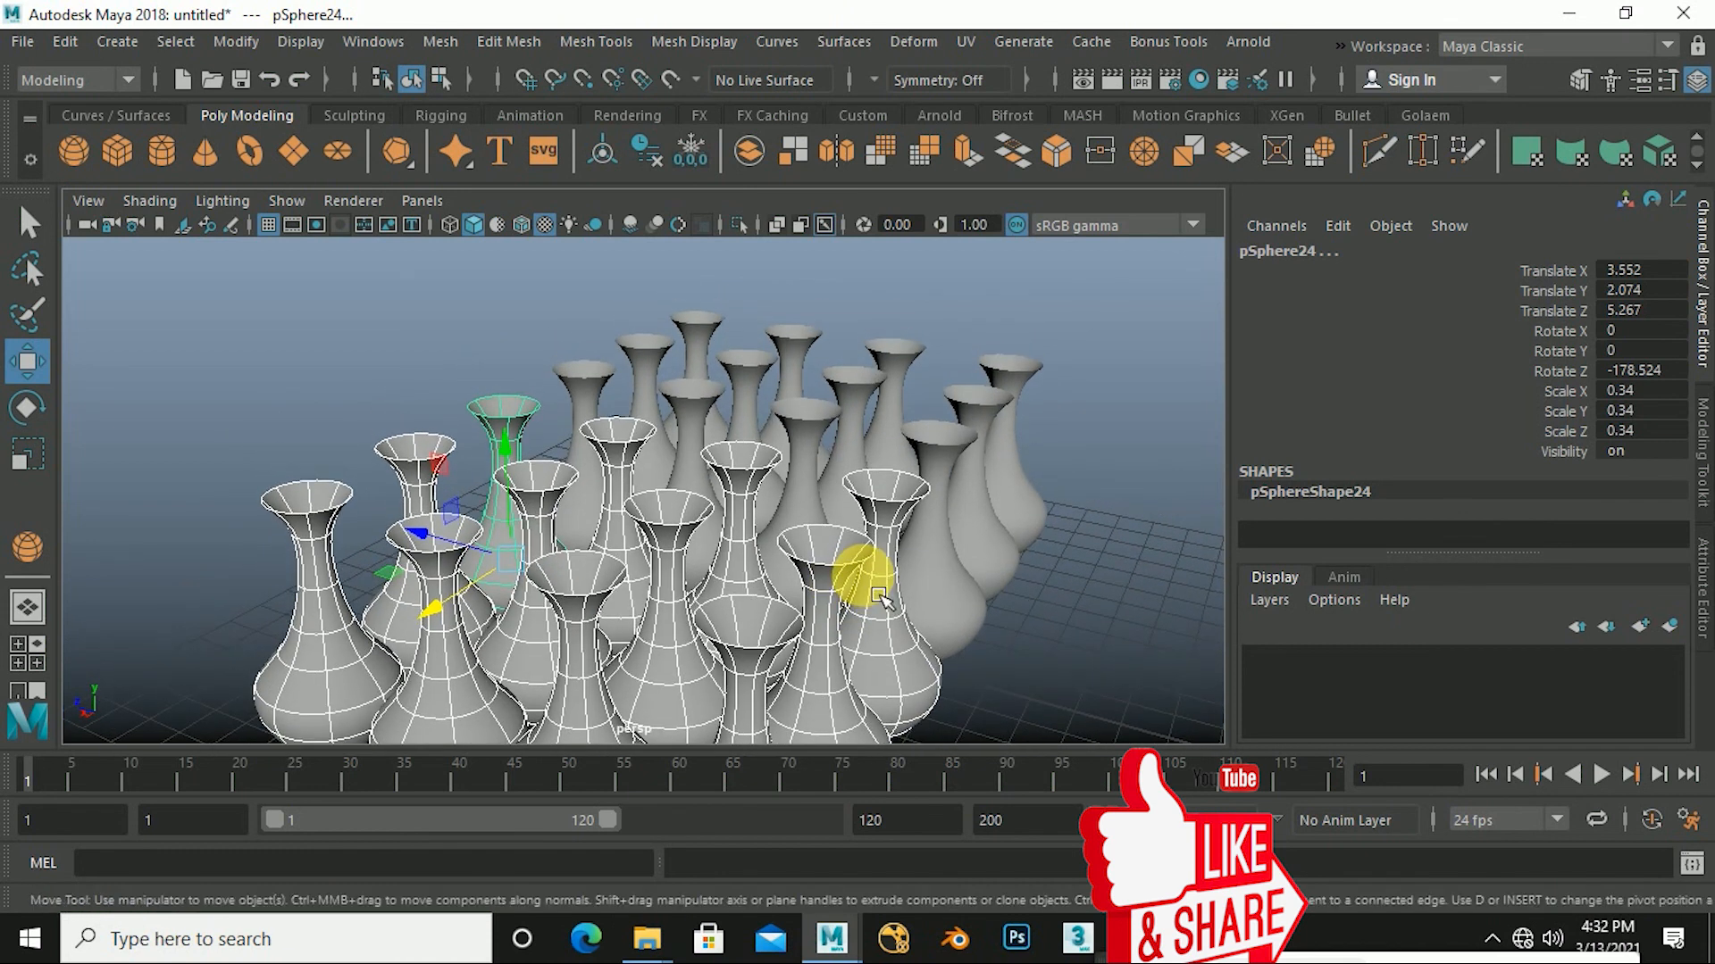
# Switch to object mode, clear the selection, and inspect the full arrangement of vases.
pyautogui.rightClick(864, 572)
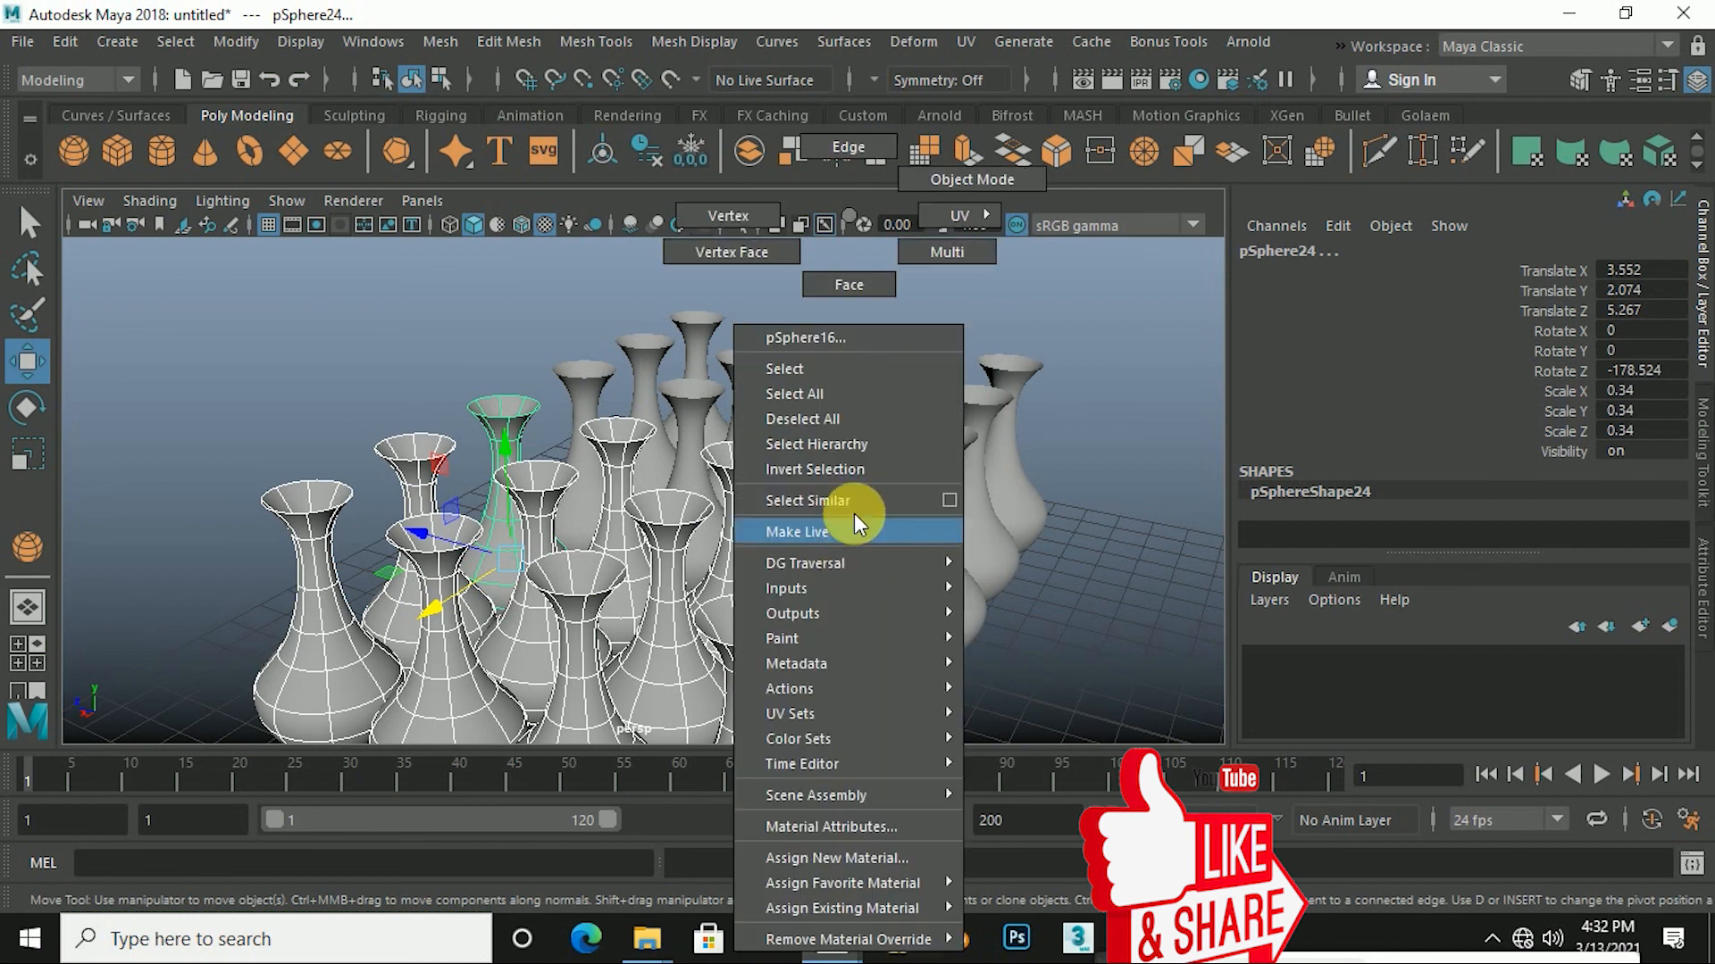
pyautogui.click(968, 177)
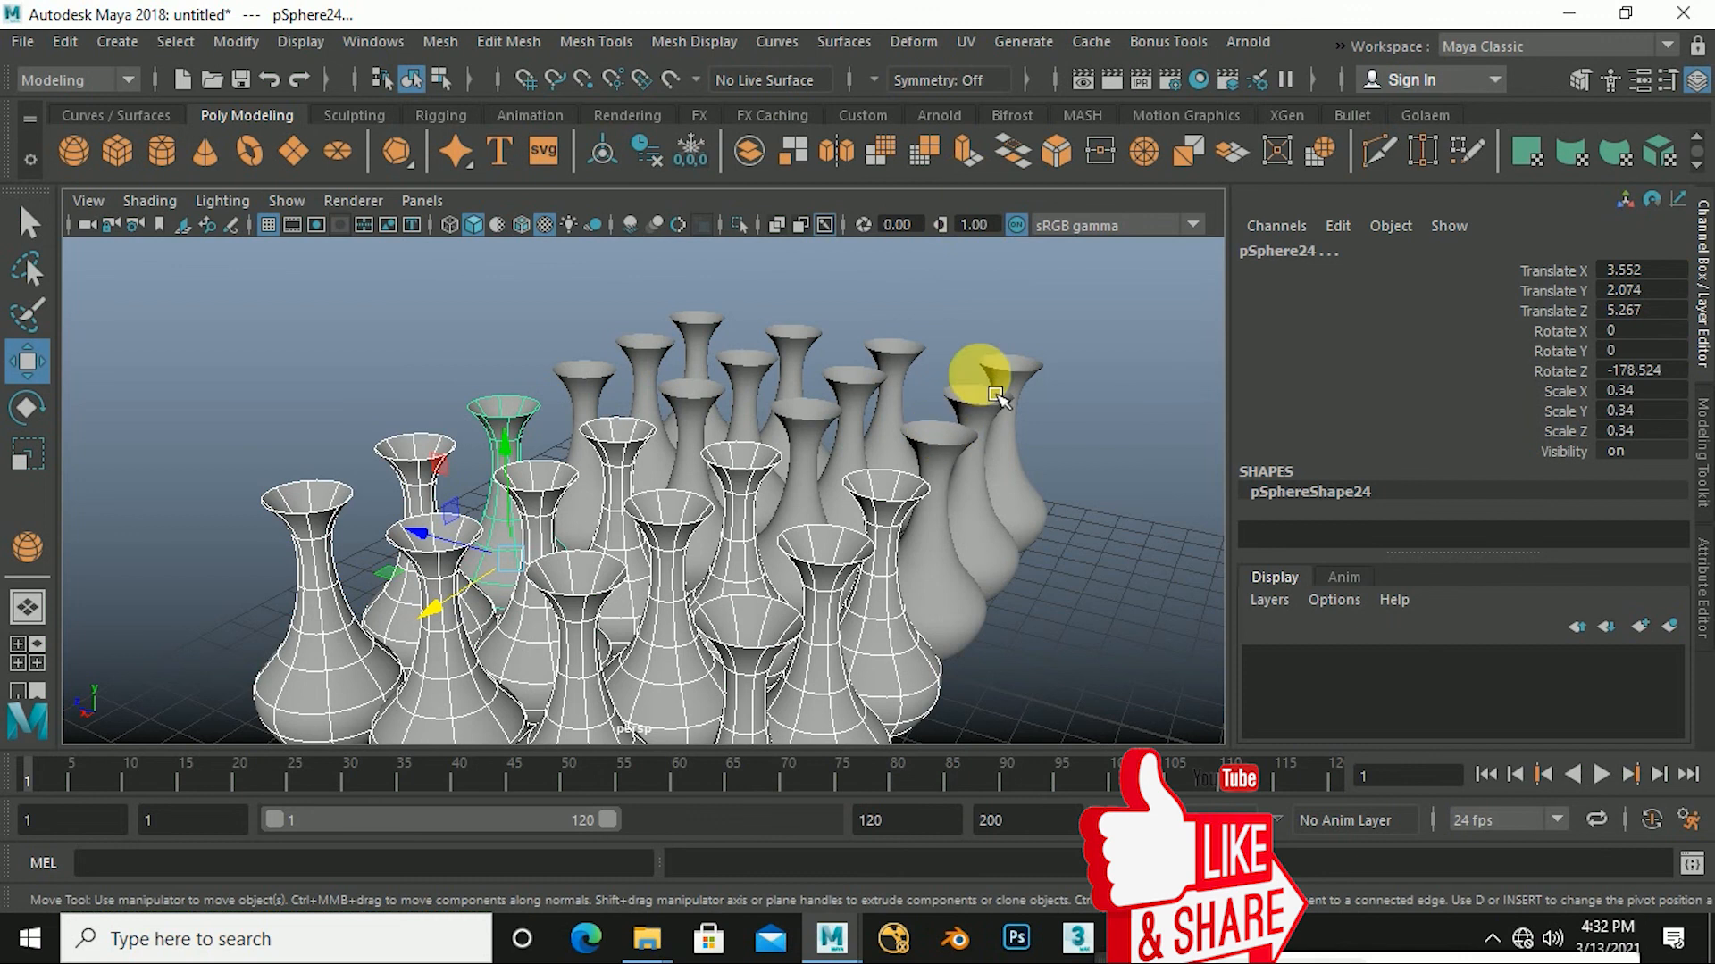
pyautogui.click(1020, 323)
pyautogui.keyDown('alt'); pyautogui.moveTo(1005, 390); pyautogui.dragTo(921, 483); pyautogui.keyUp('alt')
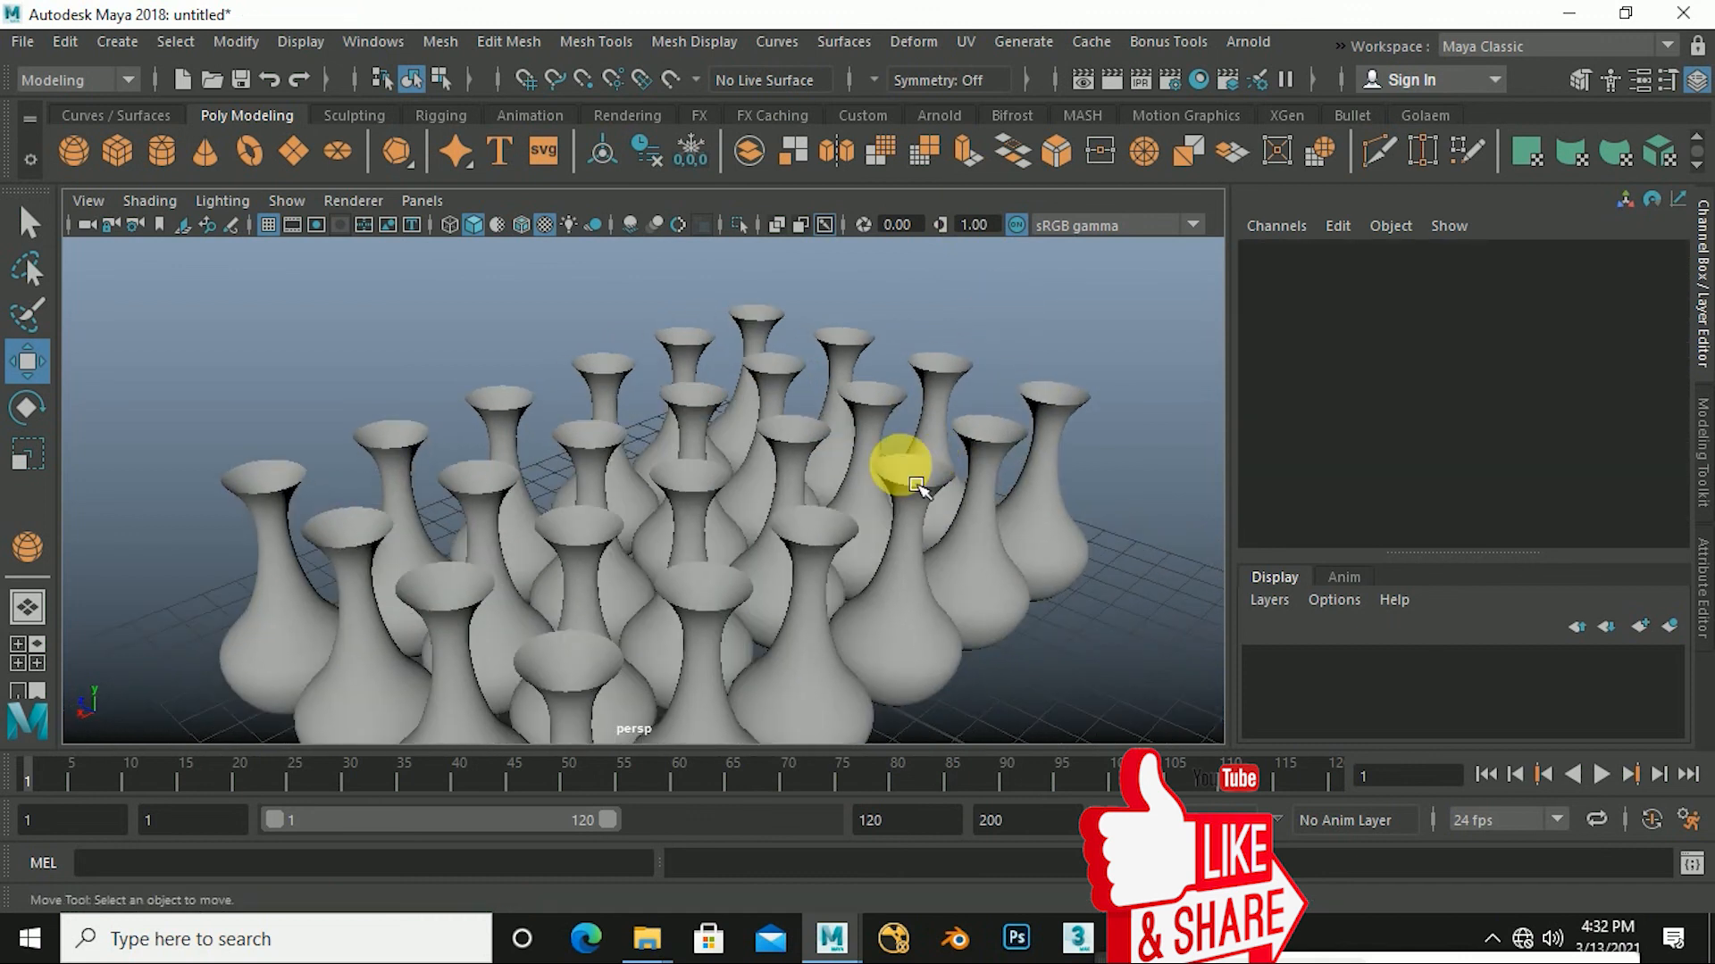
pyautogui.keyDown('alt'); pyautogui.moveTo(920, 483); pyautogui.dragTo(920, 440, button='middle'); pyautogui.keyUp('alt')
pyautogui.keyDown('alt'); pyautogui.moveTo(899, 515); pyautogui.dragTo(923, 458); pyautogui.keyUp('alt')
pyautogui.keyDown('alt'); pyautogui.moveTo(922, 457); pyautogui.dragTo(921, 506, button='middle'); pyautogui.keyUp('alt')
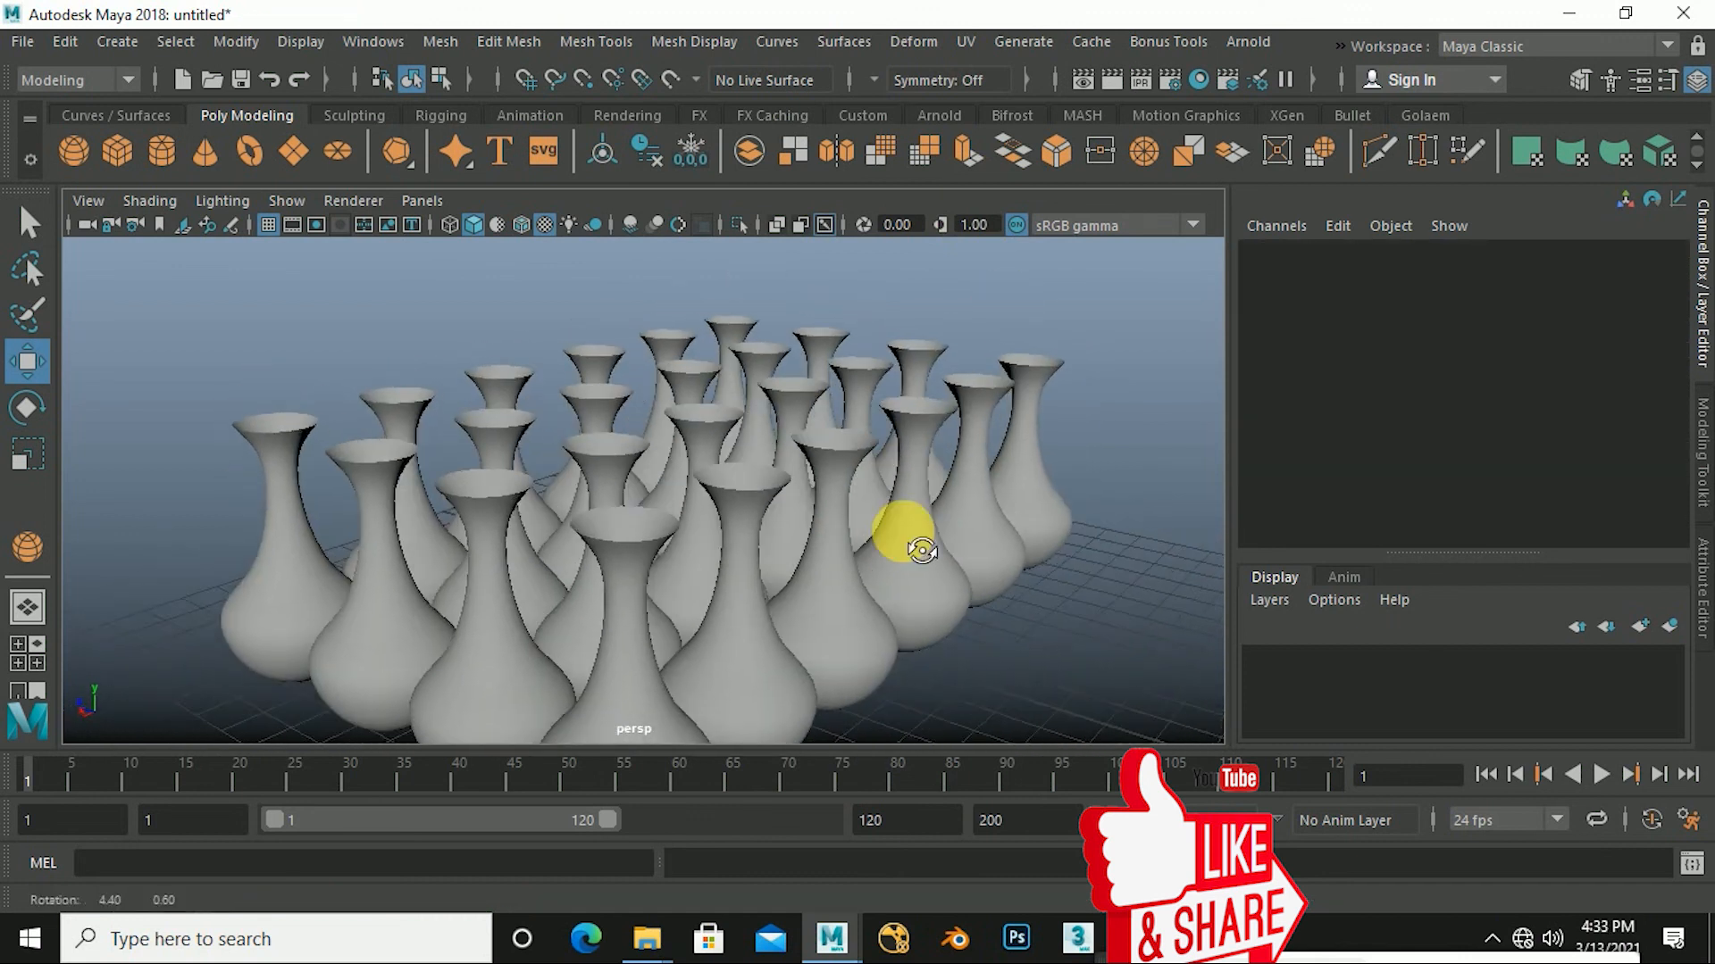